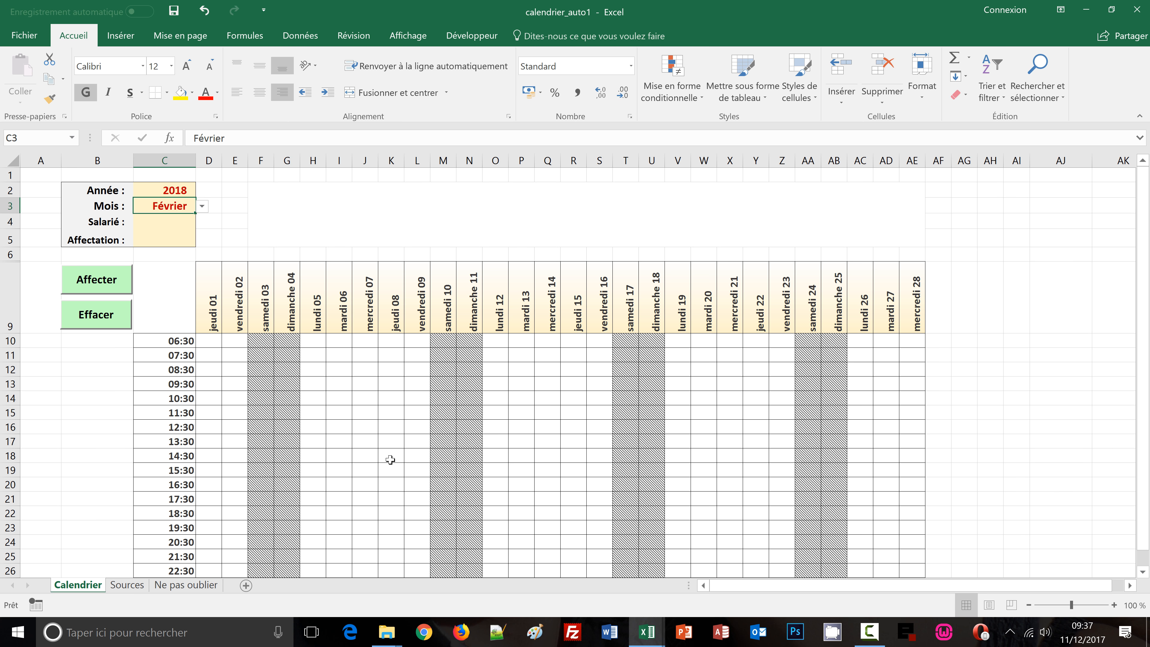
# Set the year cell to 2020 from its dropdown list
pyautogui.click(181, 189)
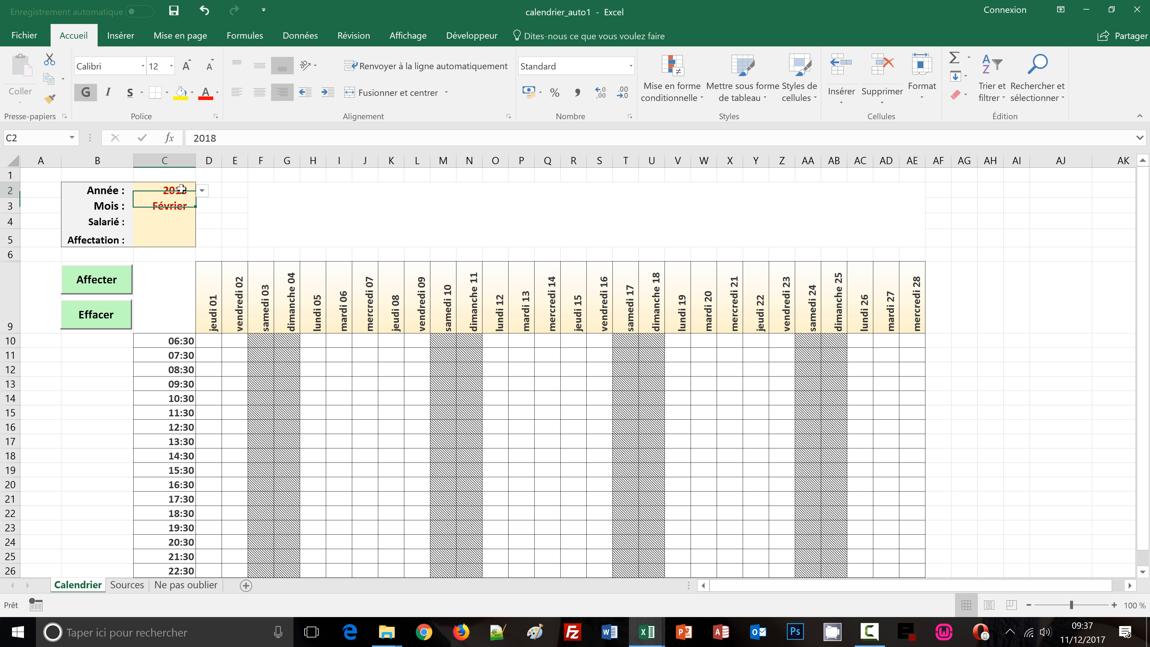
pyautogui.click(201, 191)
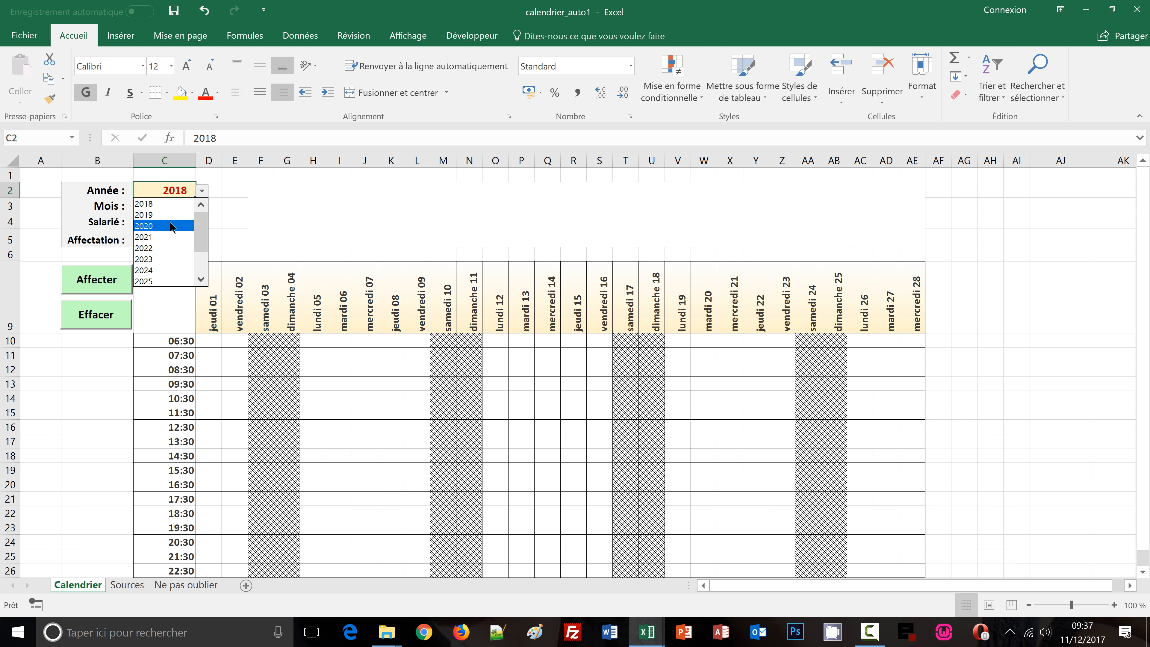
pyautogui.click(171, 225)
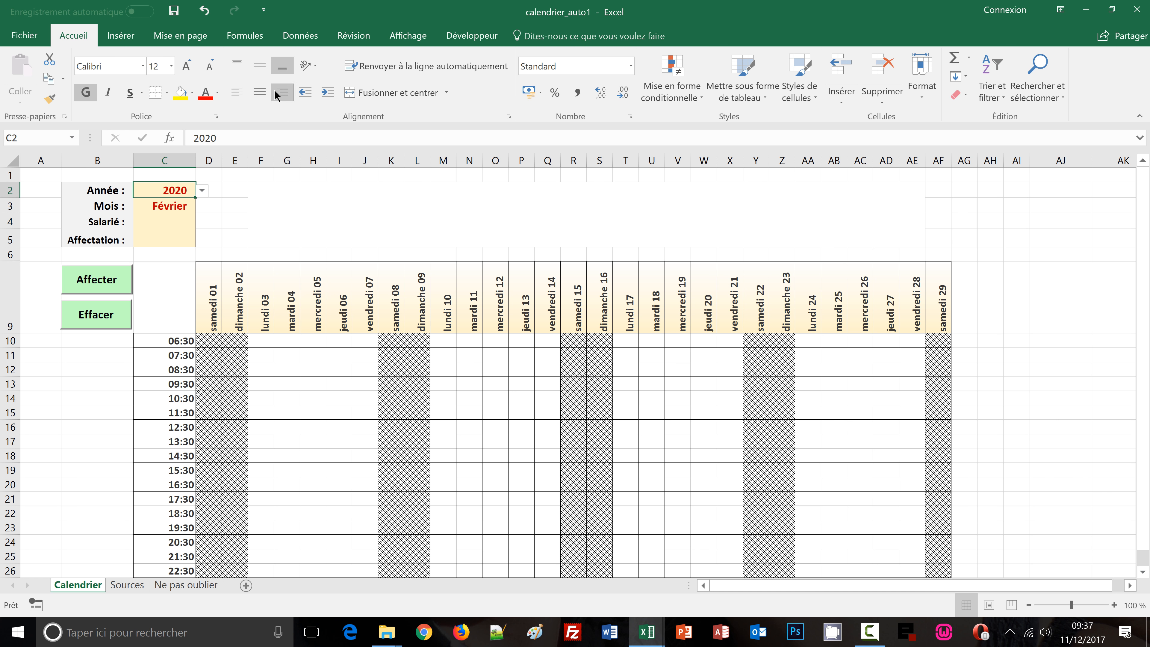
# Set the month cell to Janvier from its dropdown list
pyautogui.click(172, 207)
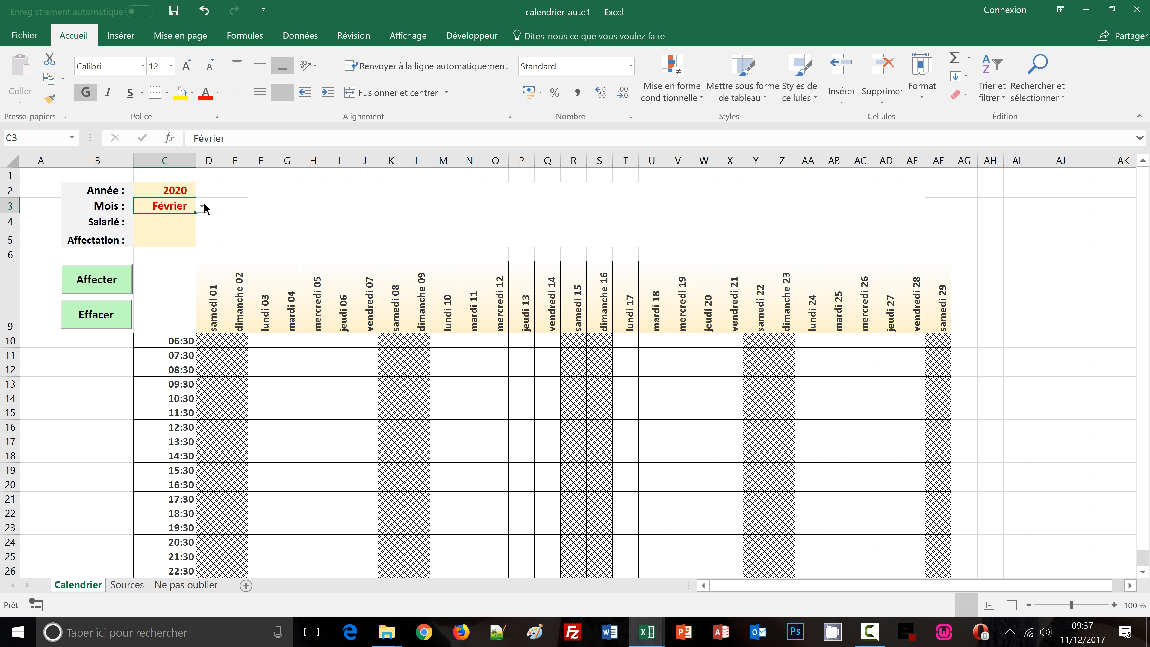
pyautogui.click(202, 206)
pyautogui.click(203, 221)
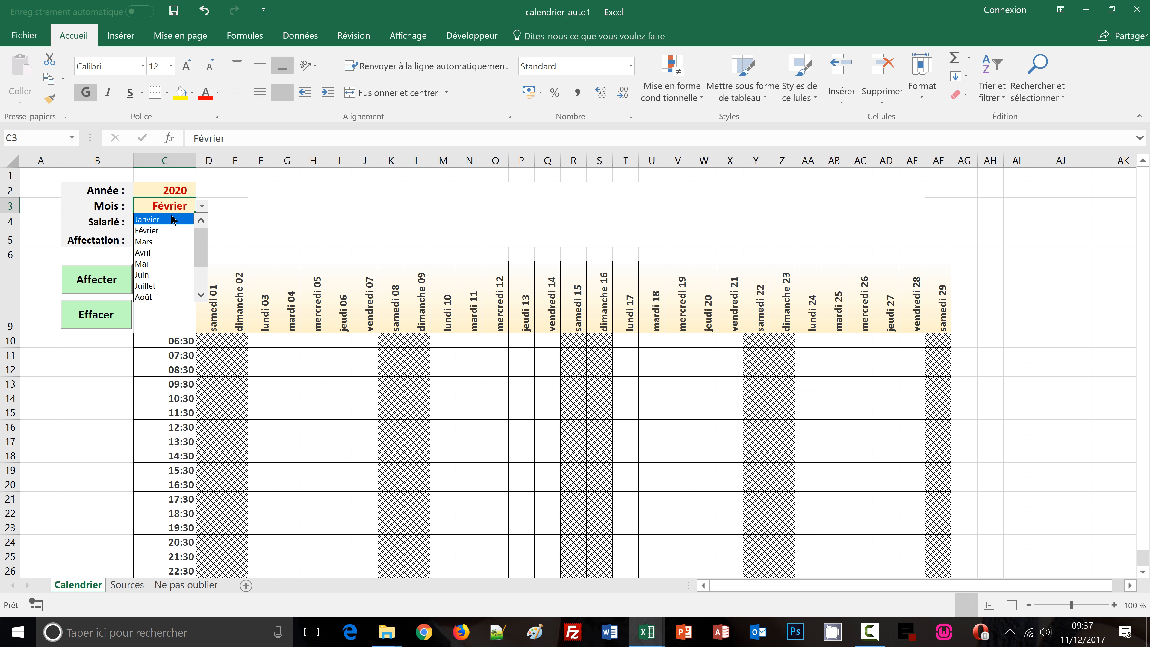
pyautogui.click(158, 220)
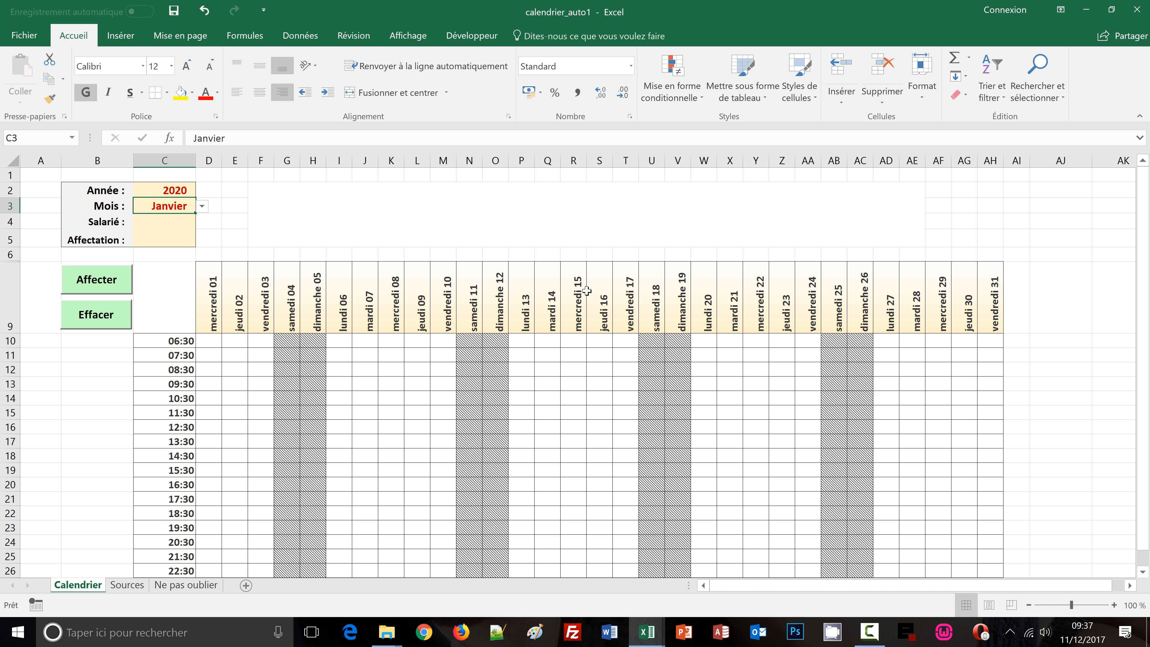
# Pick the second employee in the Salarié dropdown list
pyautogui.click(179, 218)
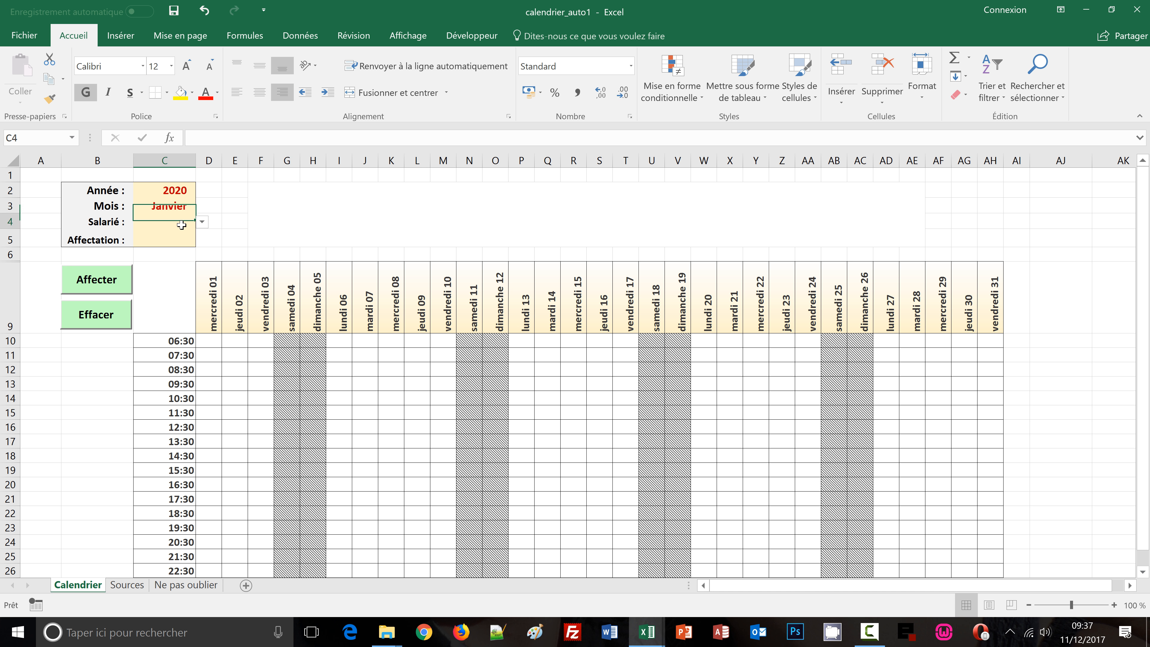
pyautogui.click(203, 222)
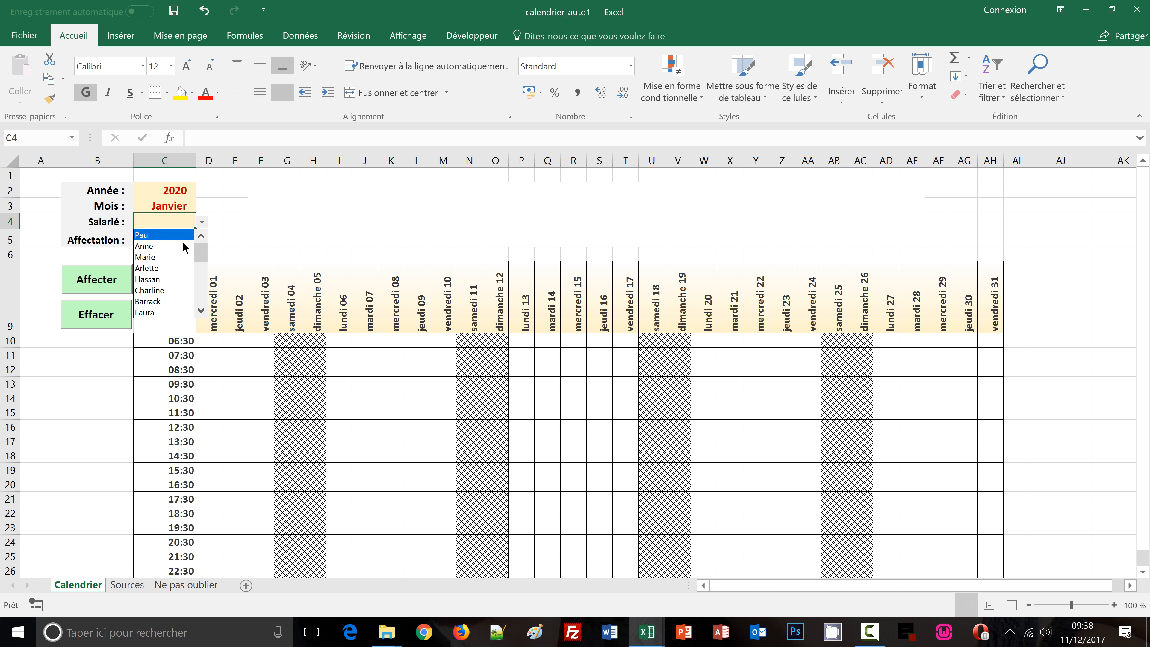
pyautogui.click(147, 246)
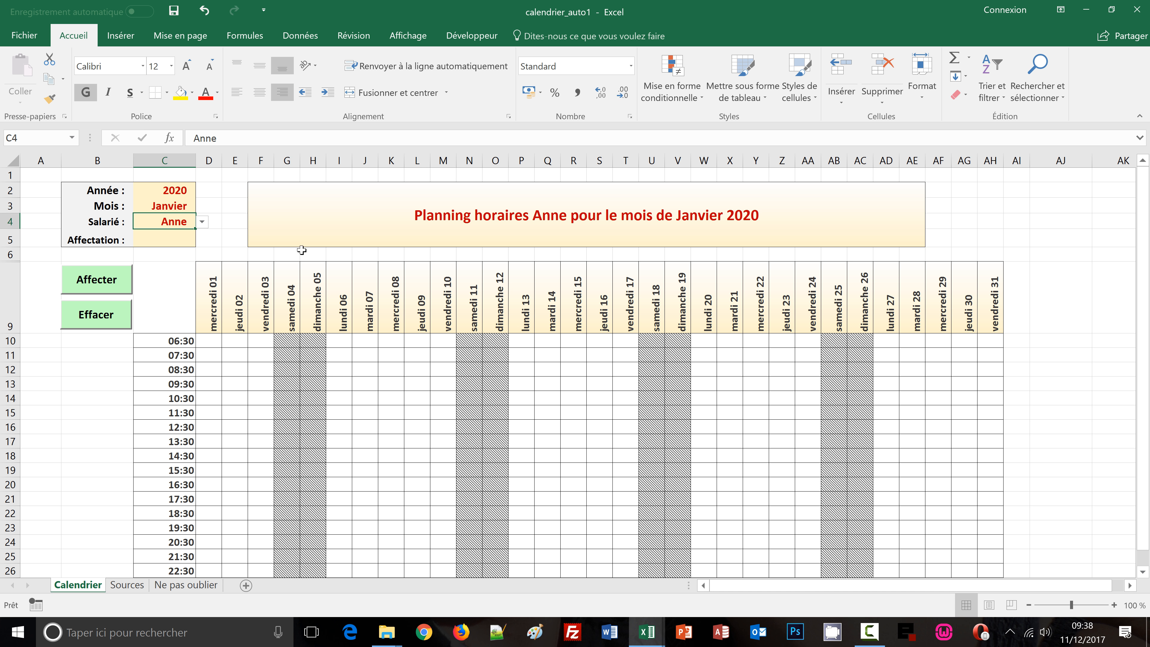
# Set the Affectation cell to Matin from its dropdown list
pyautogui.click(161, 240)
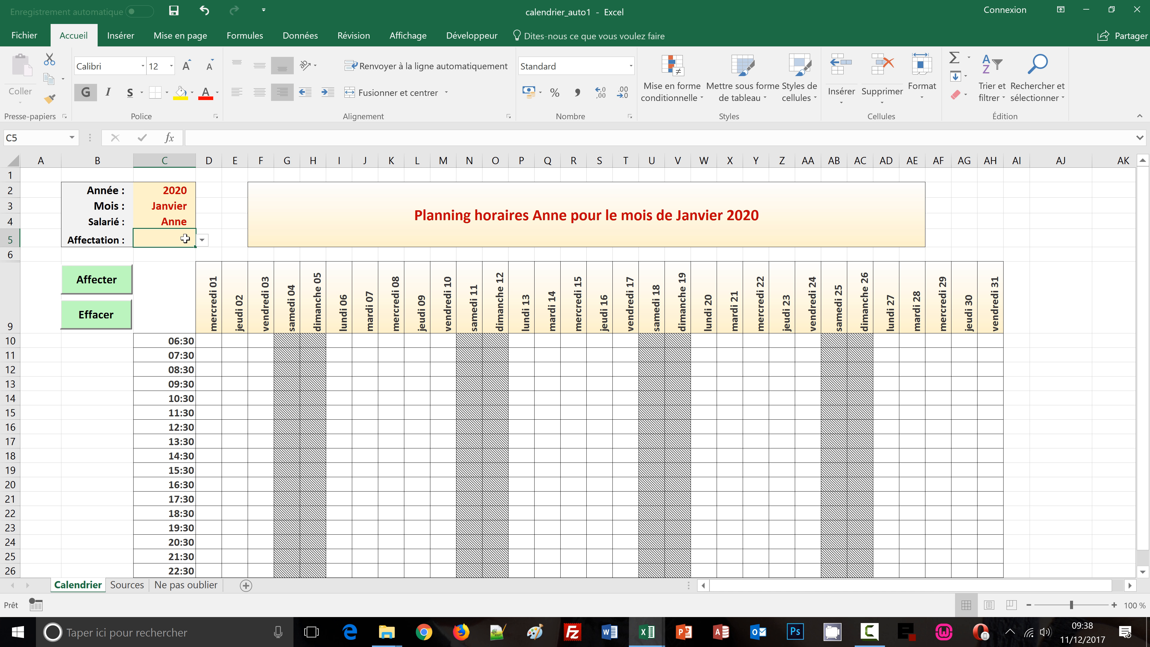
pyautogui.click(202, 241)
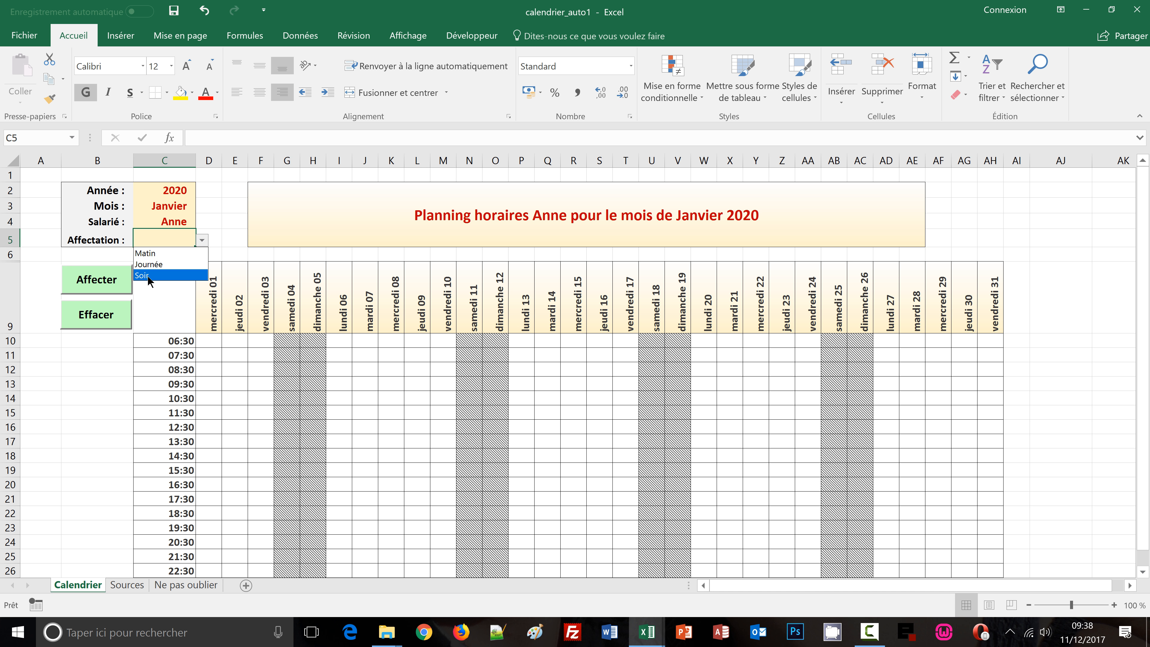
pyautogui.click(144, 256)
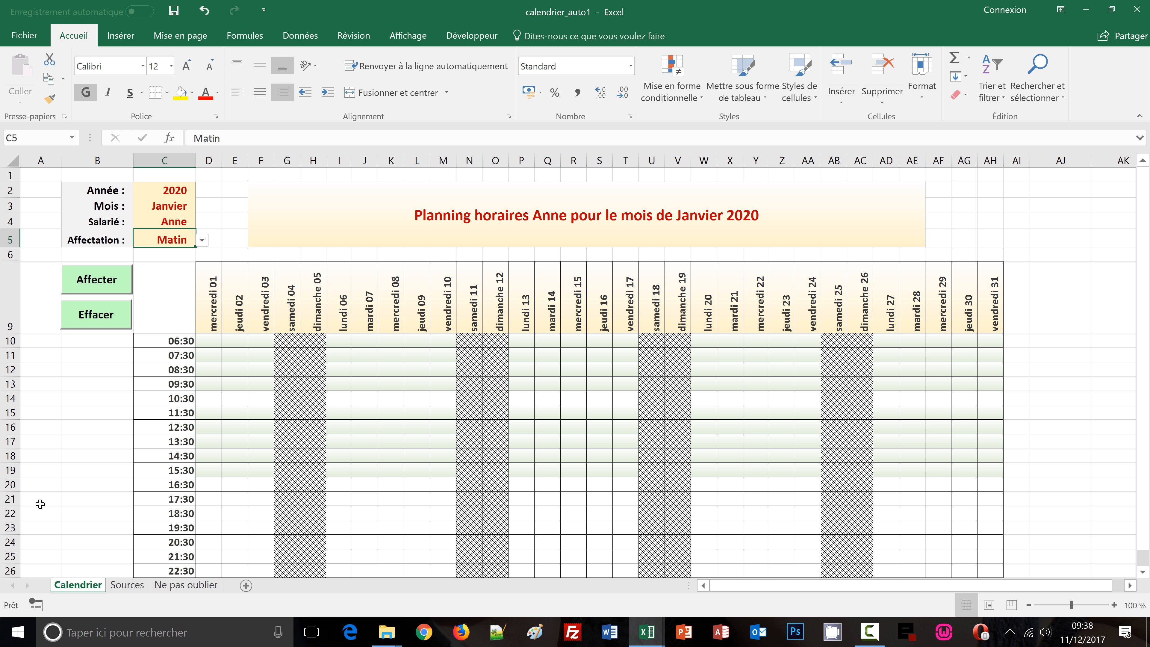
# Assign the 06:30 to 15:30 slots of the first three days using the Affecter button
pyautogui.click(68, 368)
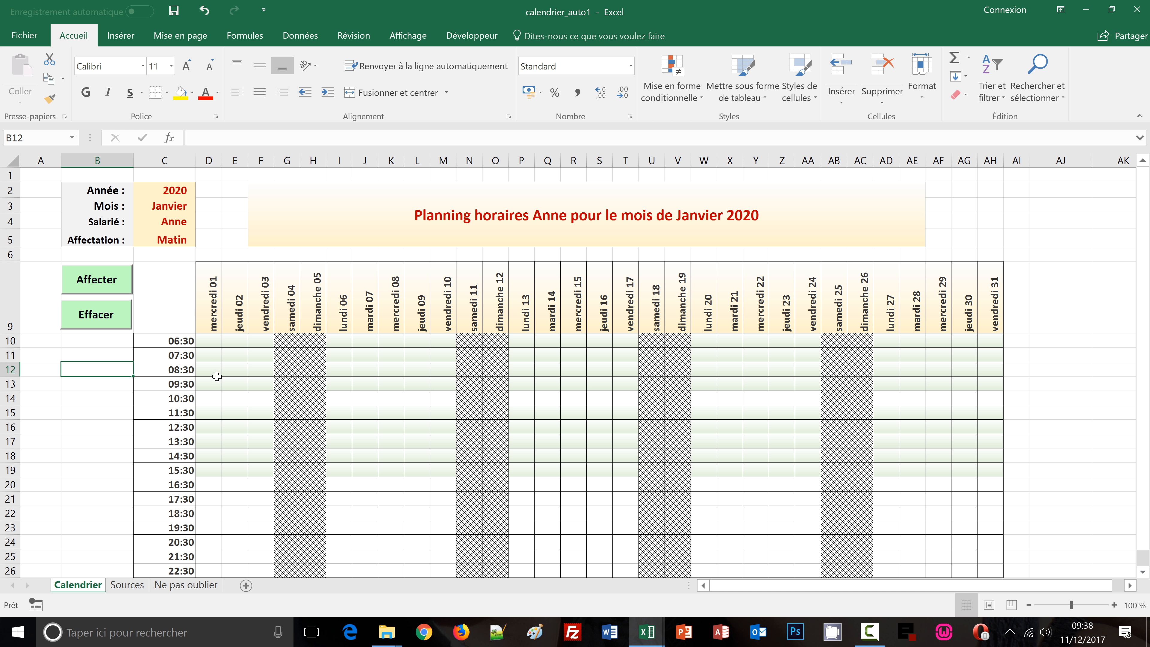
pyautogui.moveTo(204, 339); pyautogui.dragTo(253, 468)
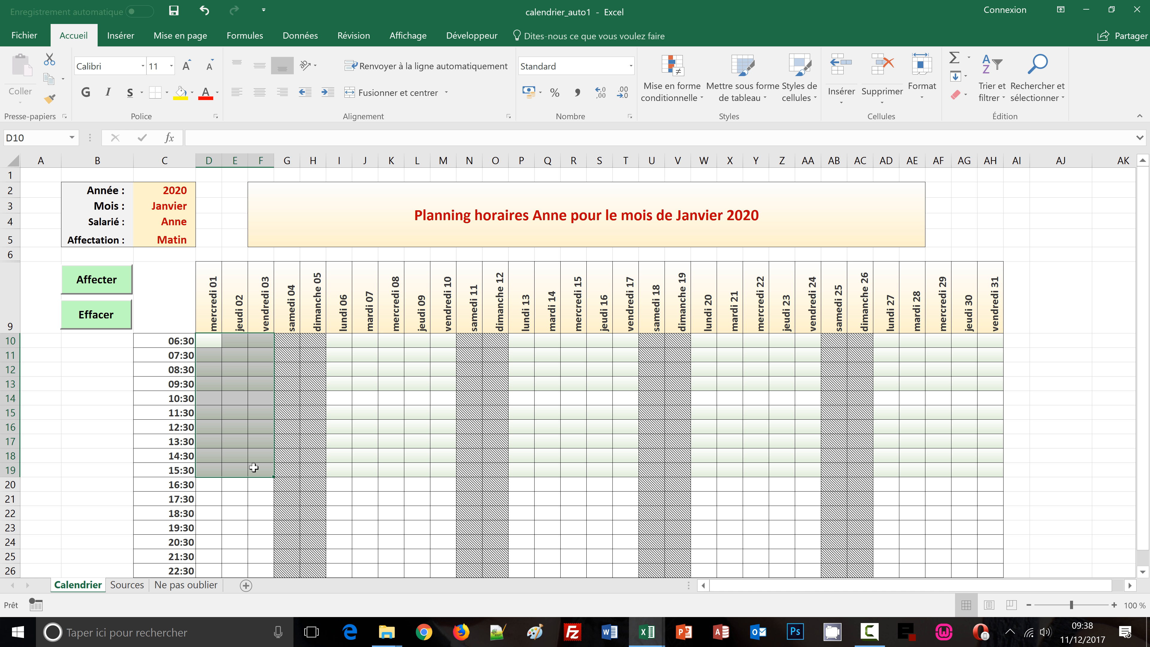
pyautogui.click(98, 321)
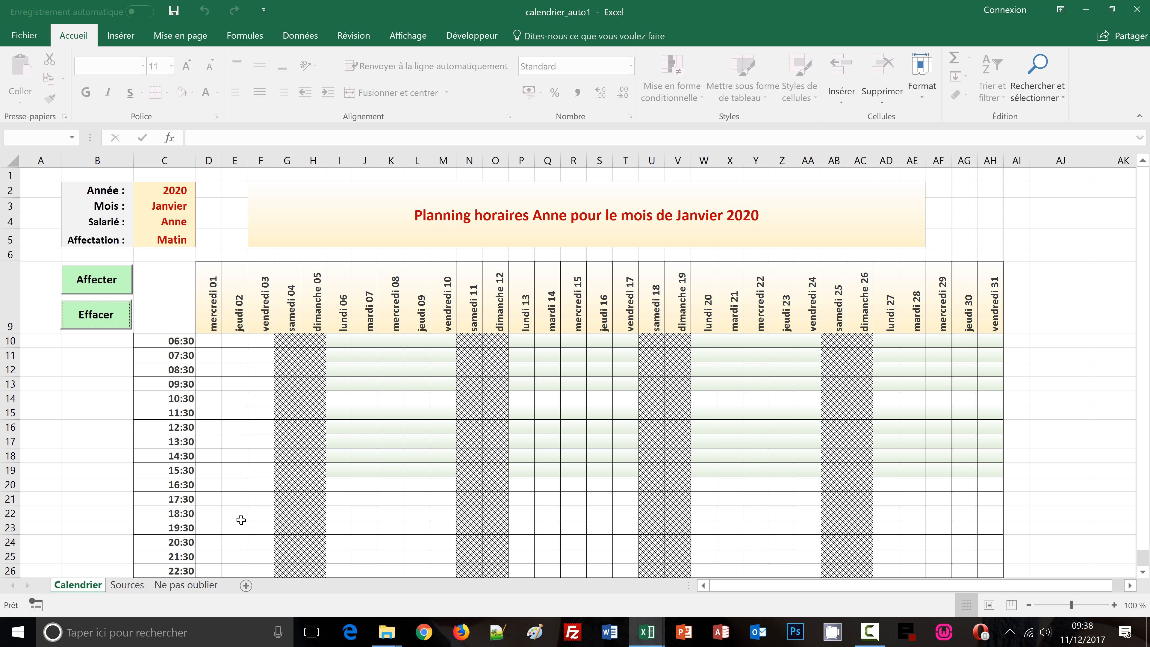
# Assign the 16:30 to 22:30 slots of the first three days using the Affecter button
pyautogui.moveTo(209, 486); pyautogui.dragTo(262, 565)
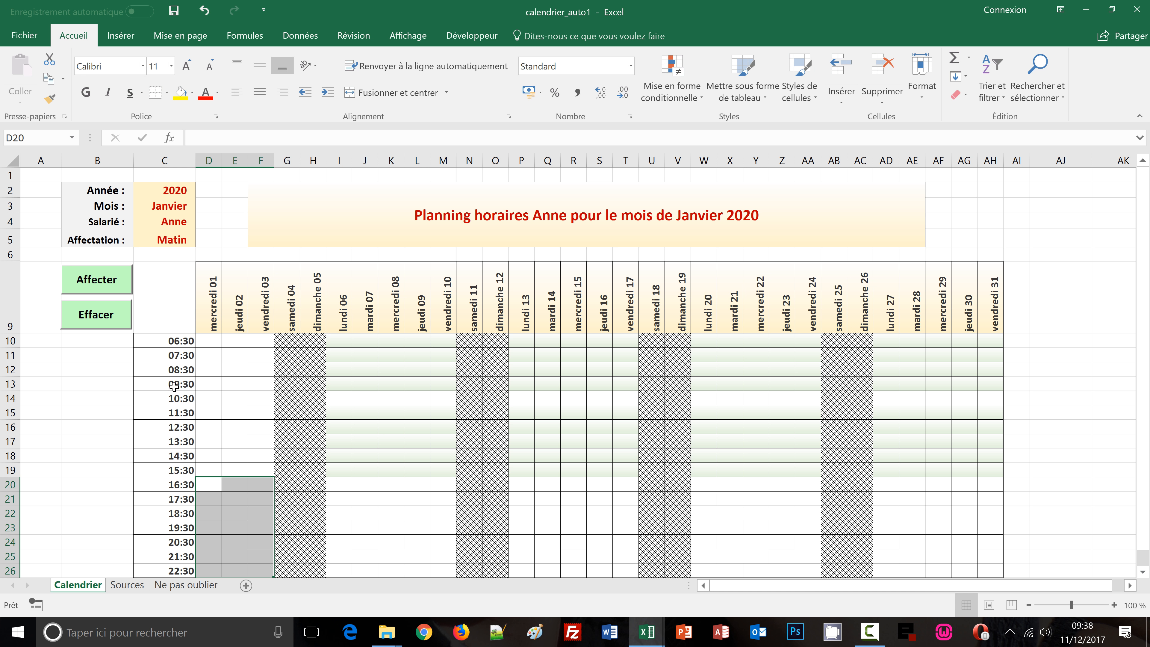
pyautogui.click(100, 285)
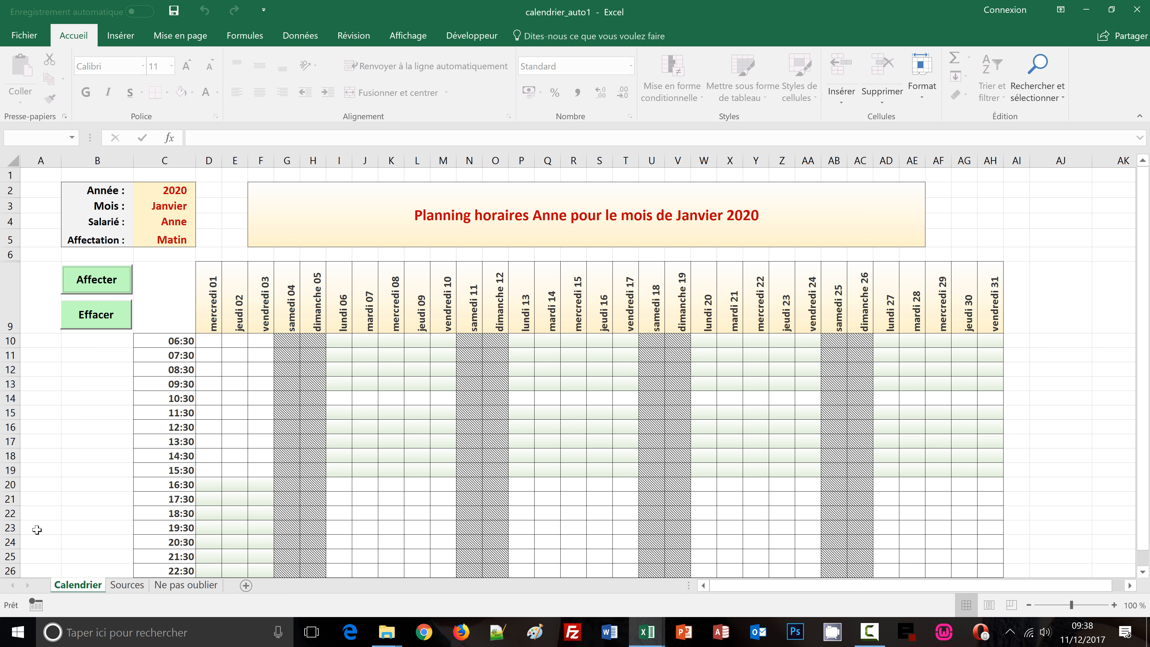
pyautogui.click(89, 441)
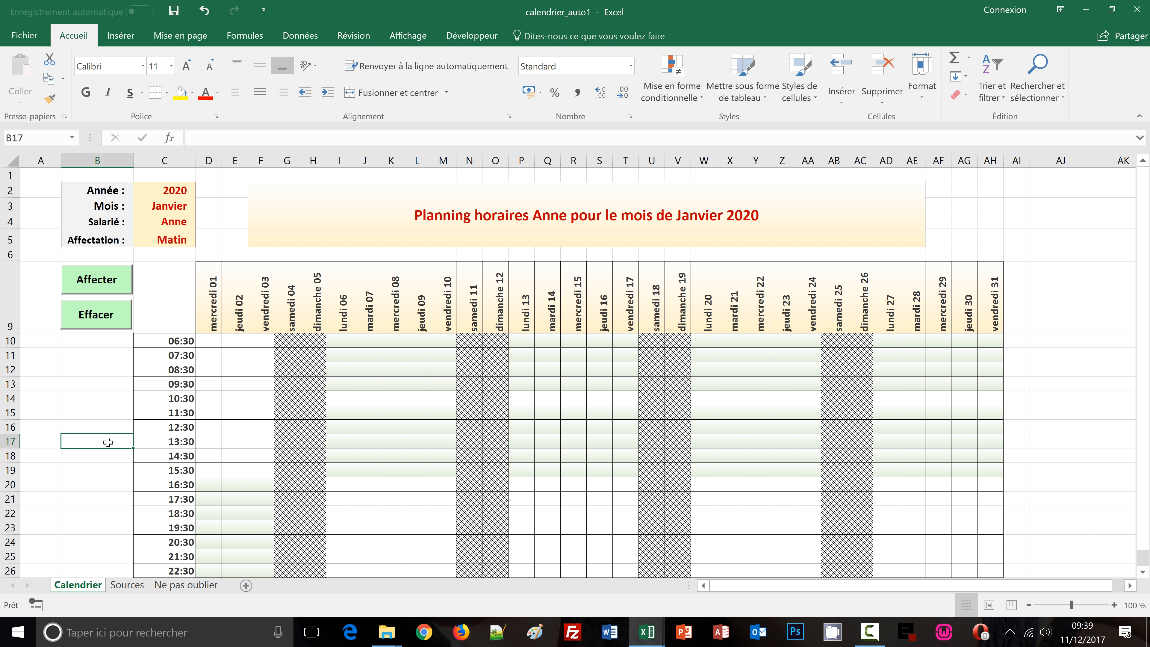
# Open the print preview of the planning and return to the sheet
pyautogui.hotkey('ctrl', 'p')
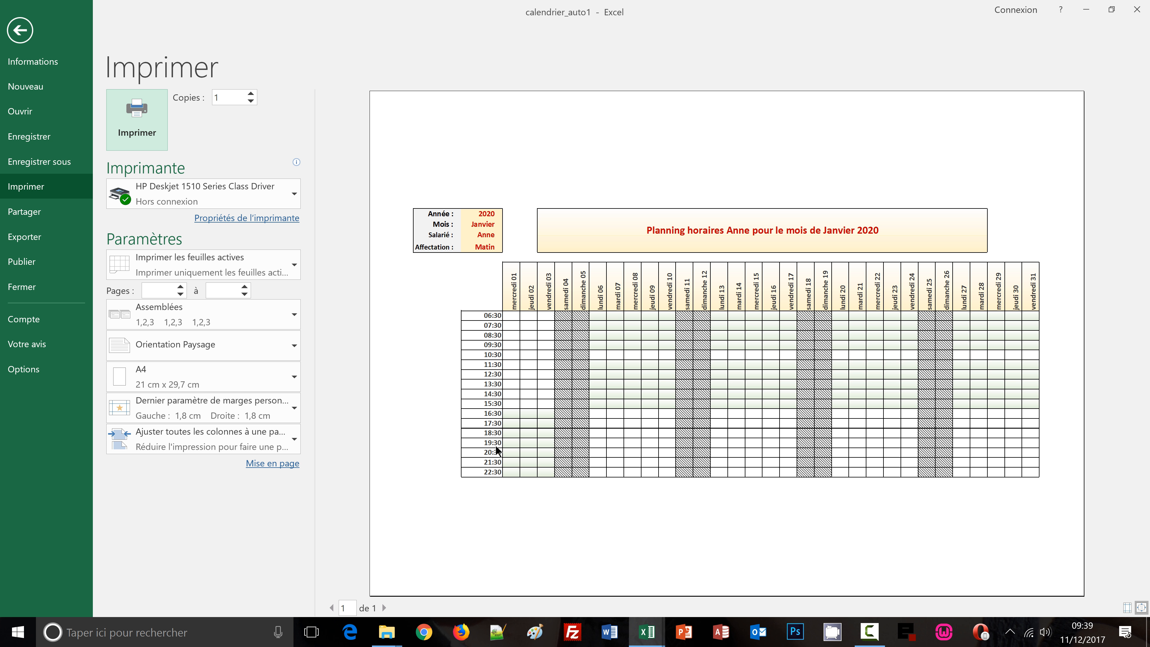
pyautogui.click(24, 29)
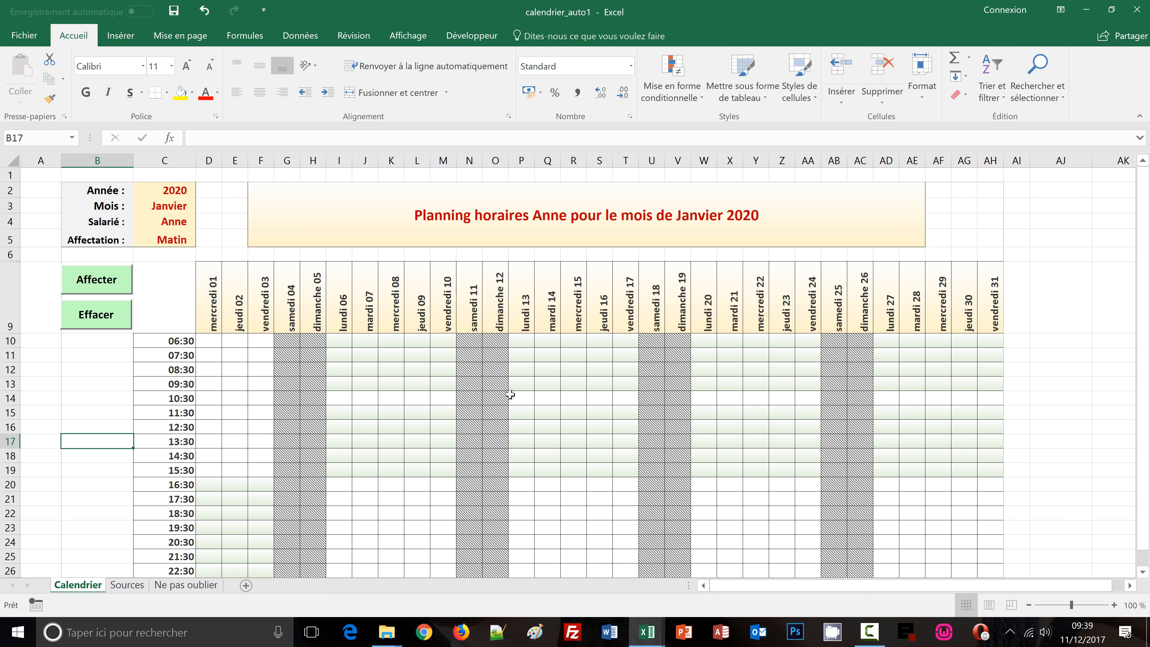
# Switch to the creer-planning workbook and examine the source lists on its Sources sheet
pyautogui.moveTo(639, 634)
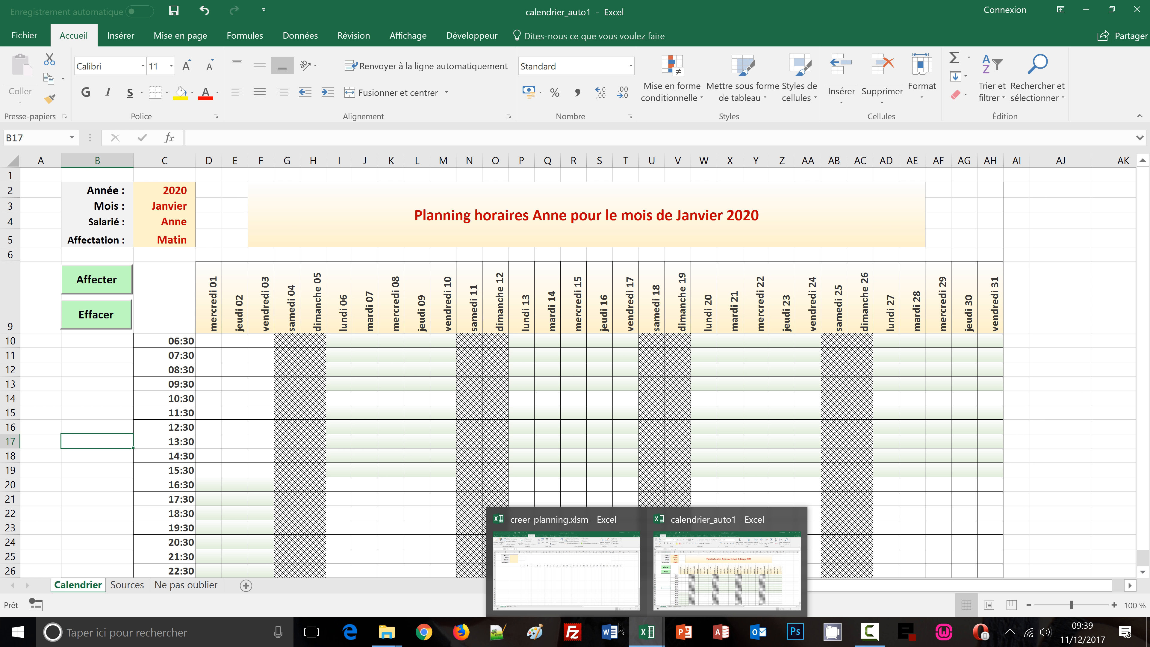
pyautogui.click(562, 563)
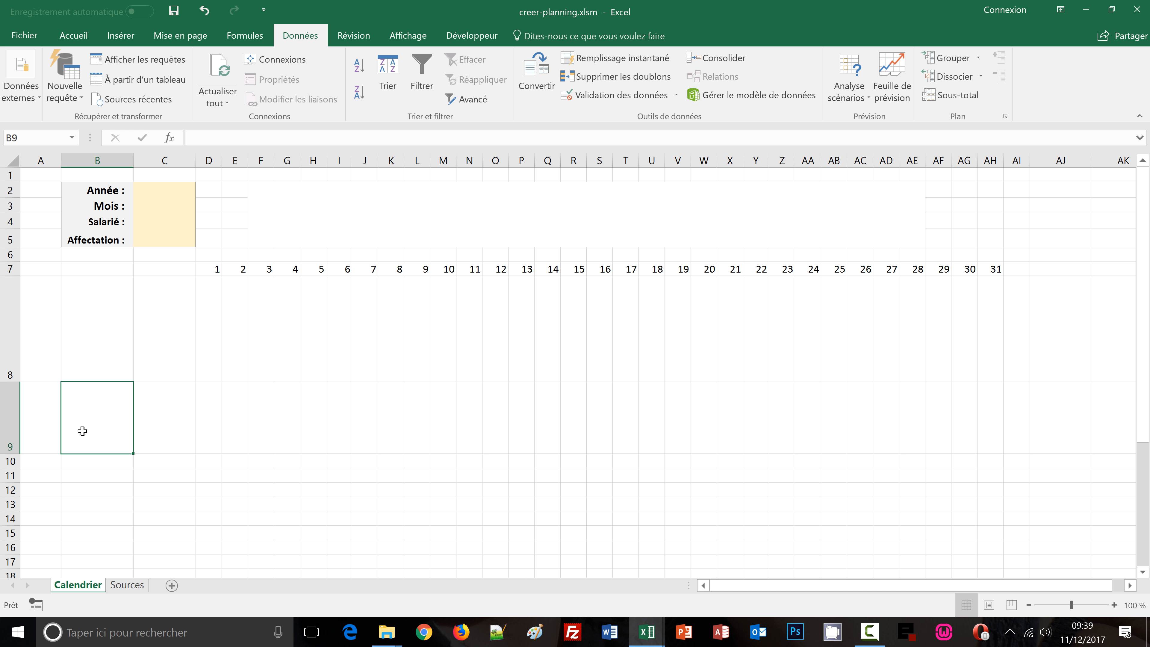
pyautogui.click(73, 39)
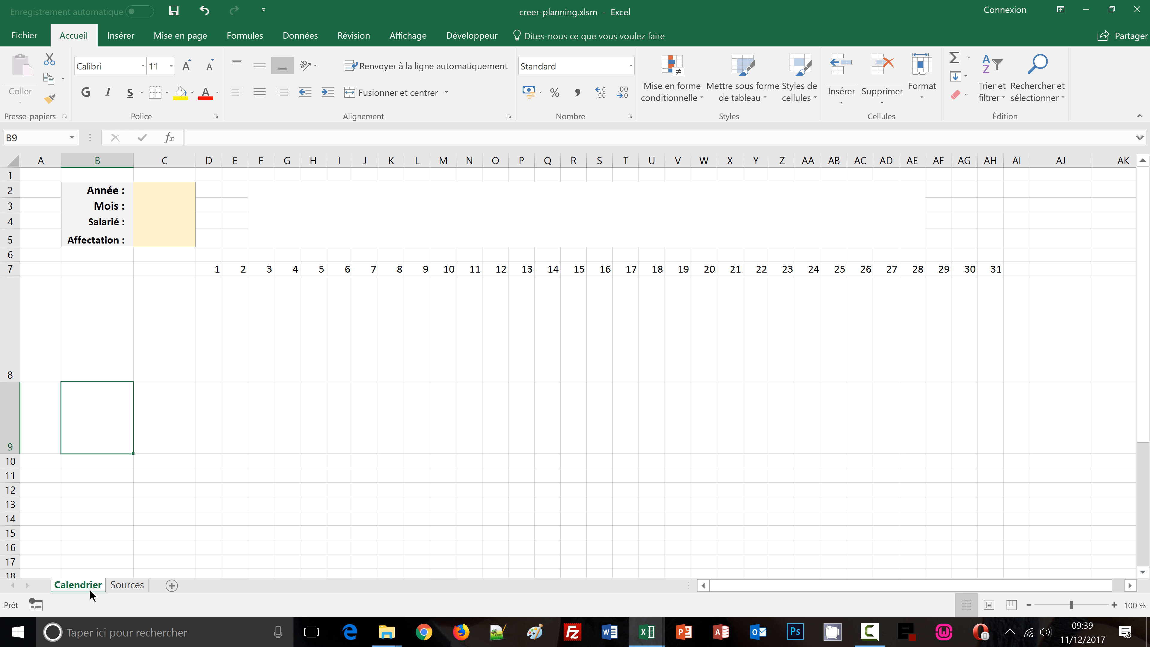
pyautogui.click(126, 587)
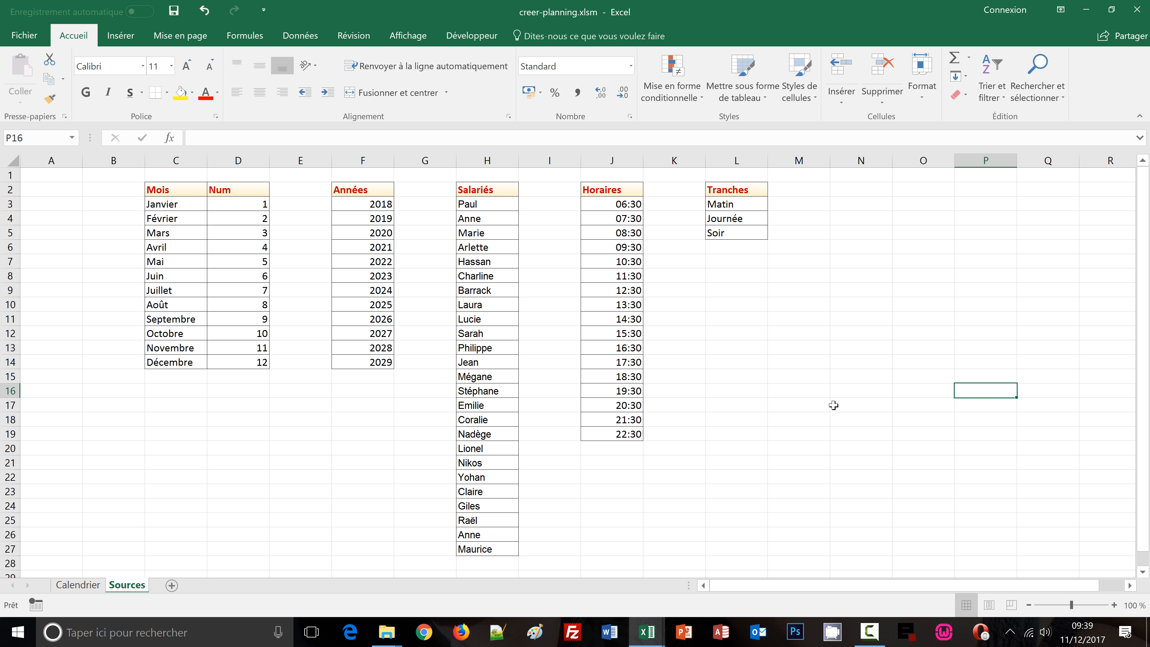
pyautogui.click(944, 349)
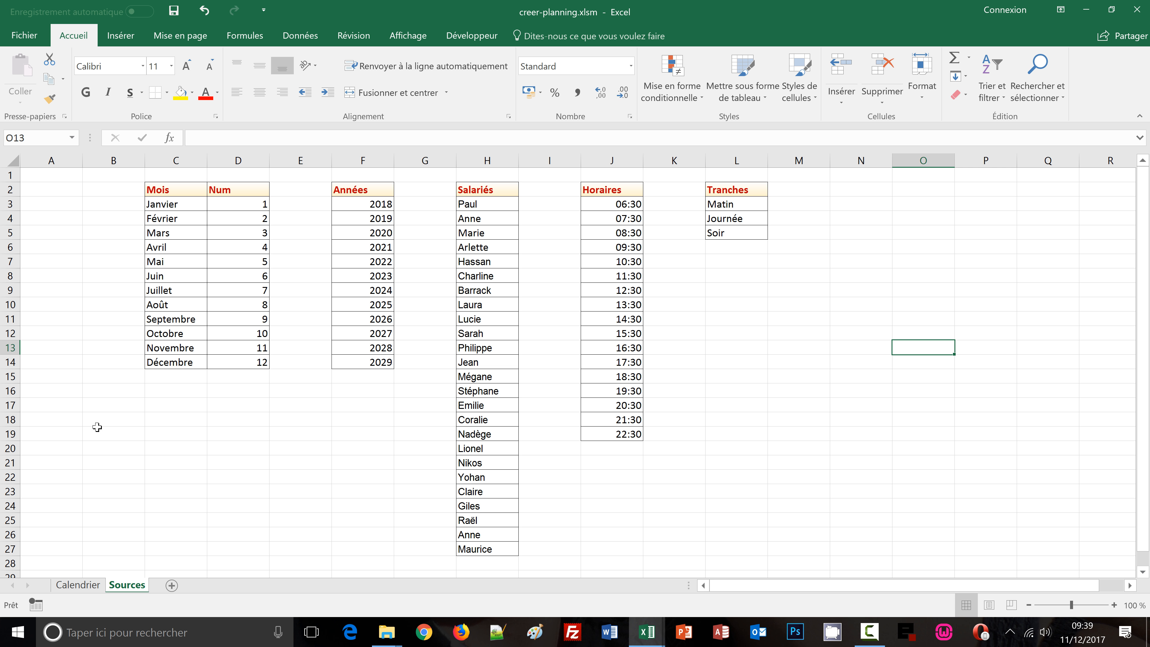
pyautogui.click(78, 584)
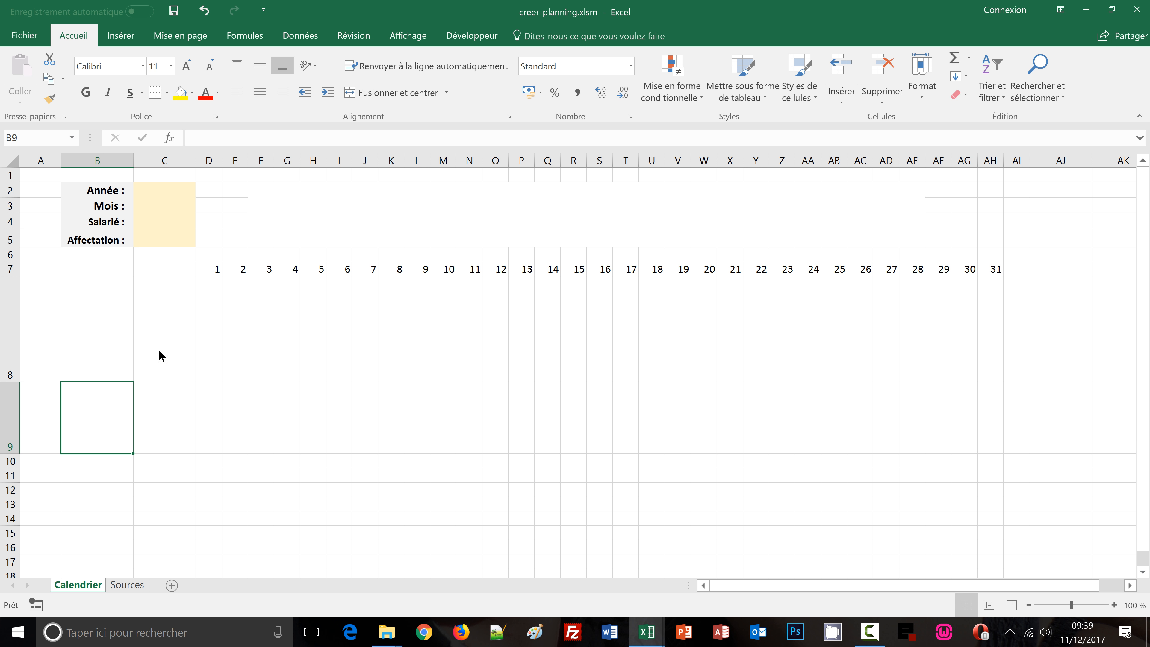
# Open data validation for the year cell C2 and allow a Liste
pyautogui.click(167, 189)
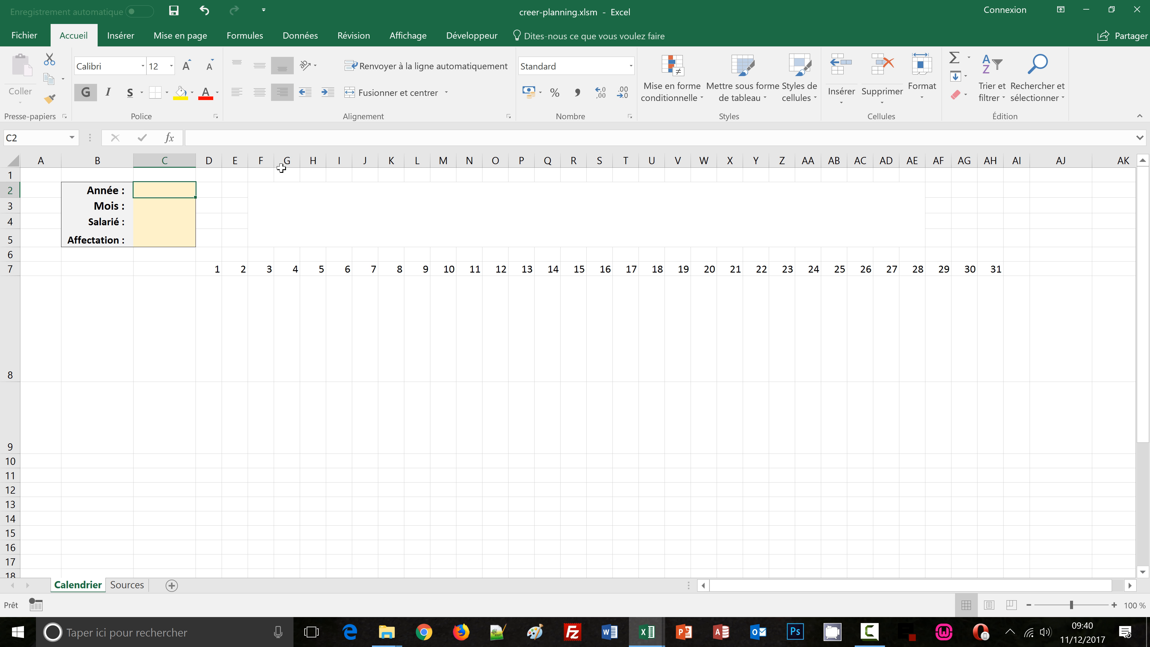
pyautogui.click(300, 36)
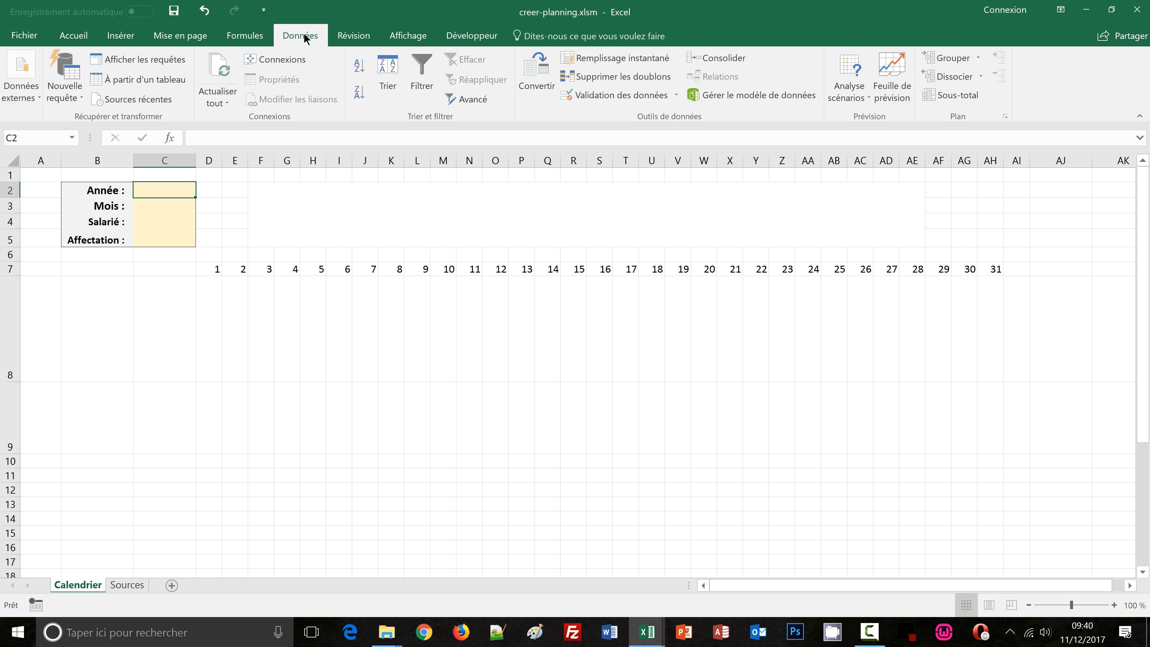
pyautogui.click(596, 97)
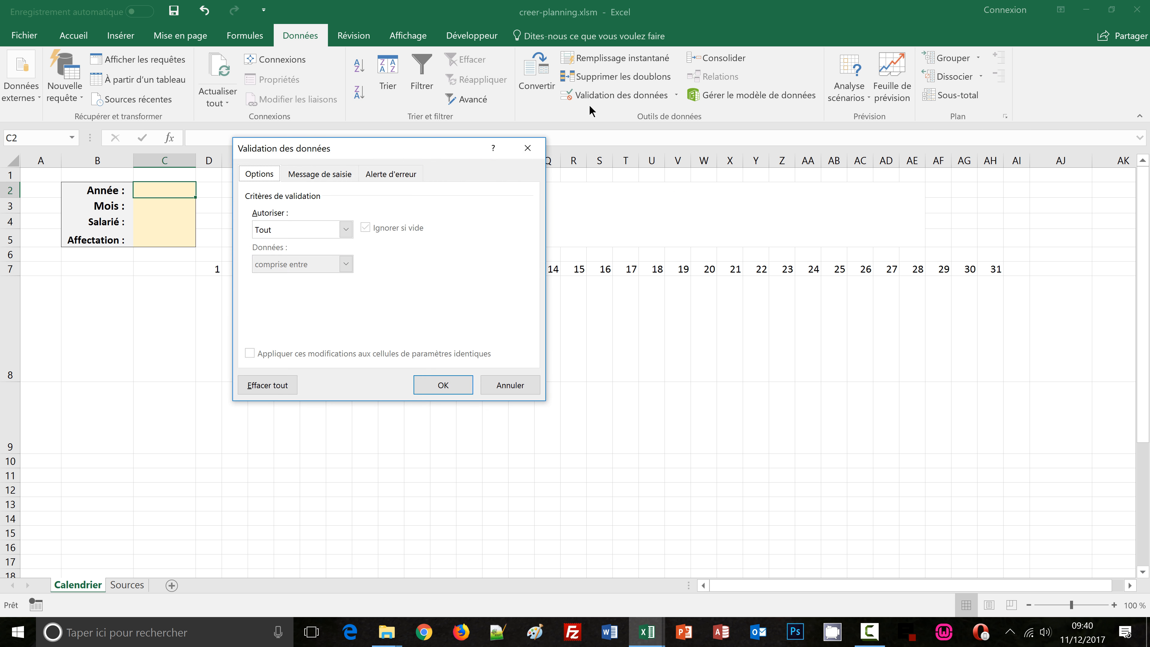
pyautogui.moveTo(385, 145); pyautogui.dragTo(572, 182)
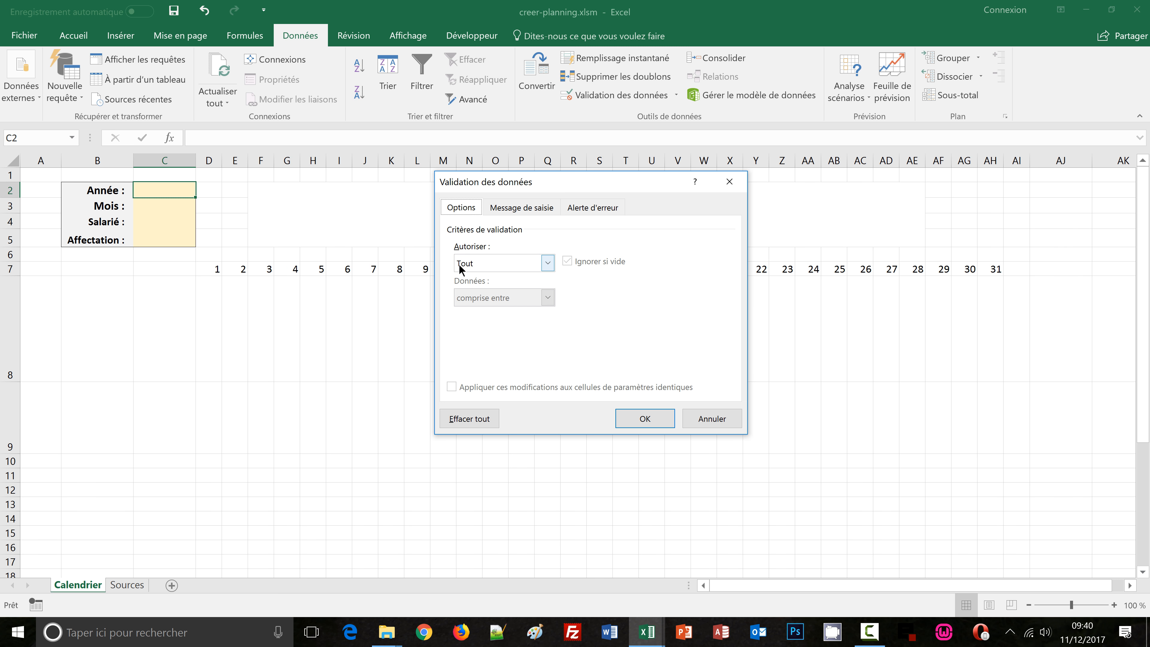
pyautogui.click(490, 271)
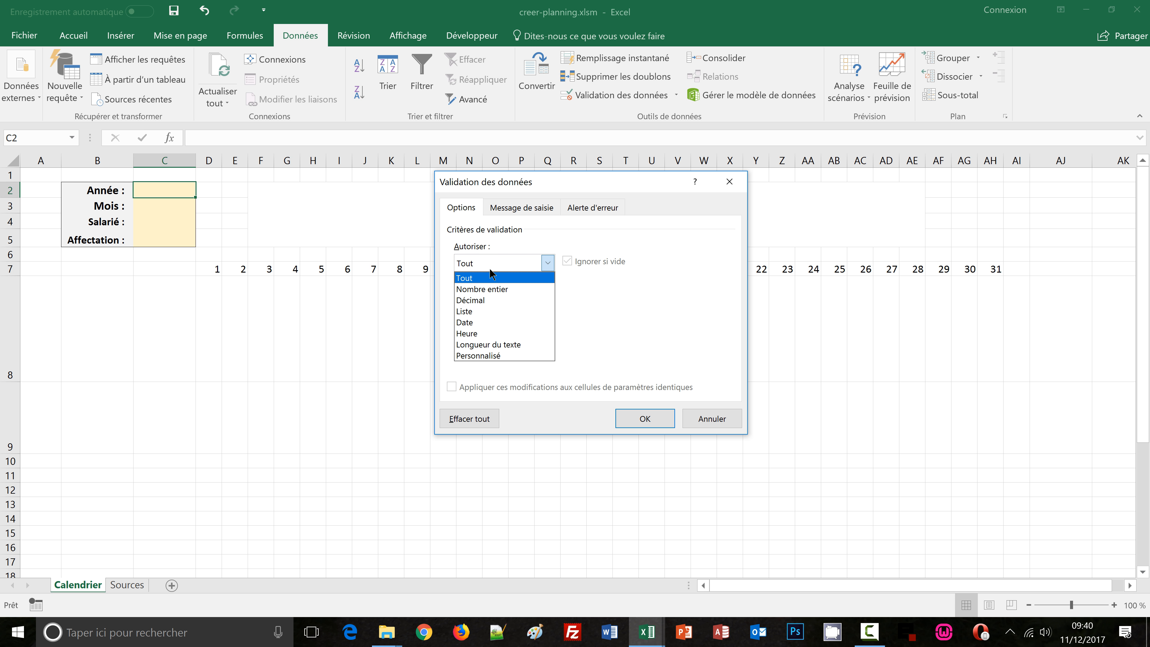
pyautogui.click(470, 310)
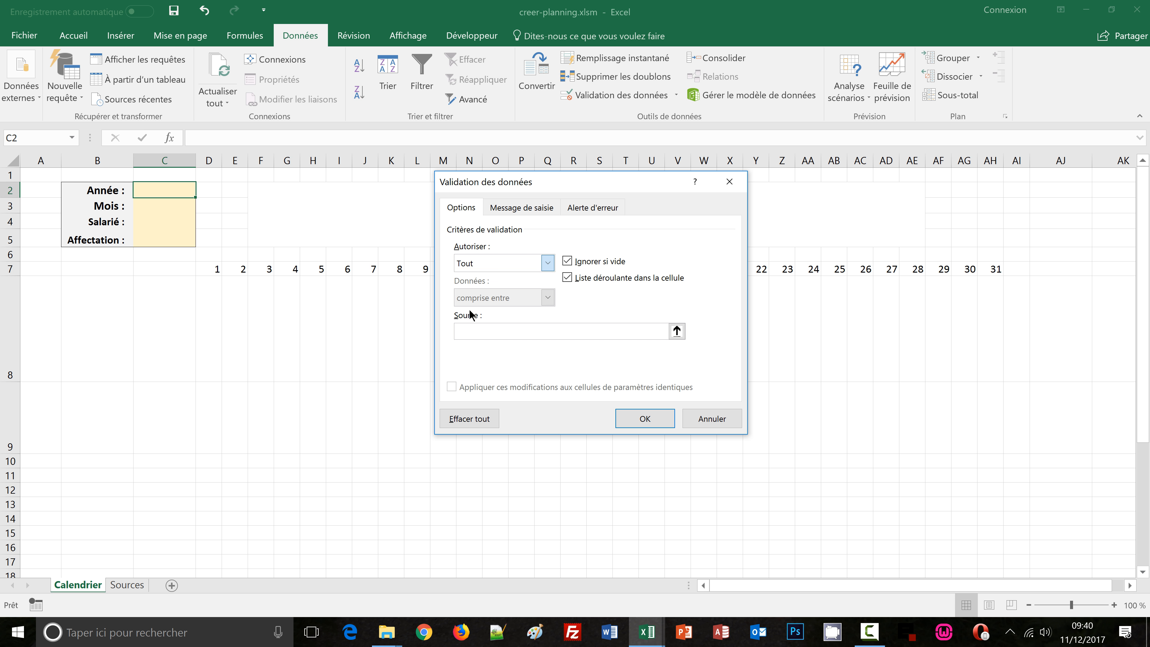
# Set the year list source to the years on the Sources sheet, Sources!$F$3:$F$14, and confirm the validation
pyautogui.click(473, 332)
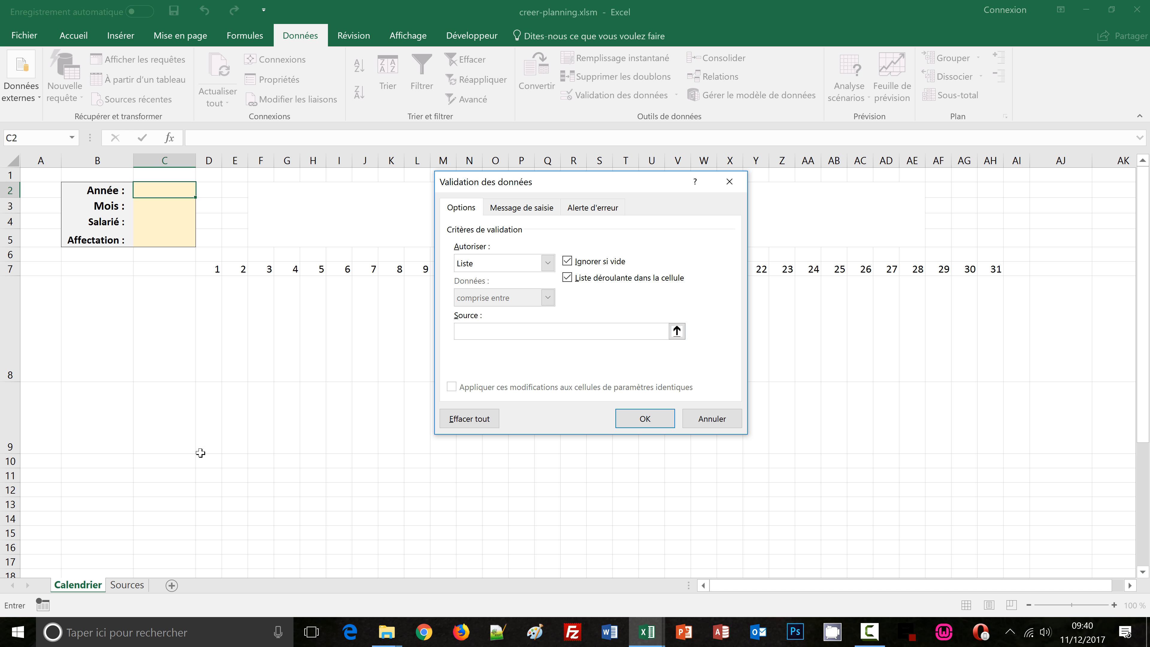
pyautogui.click(126, 586)
pyautogui.moveTo(575, 190); pyautogui.dragTo(742, 183)
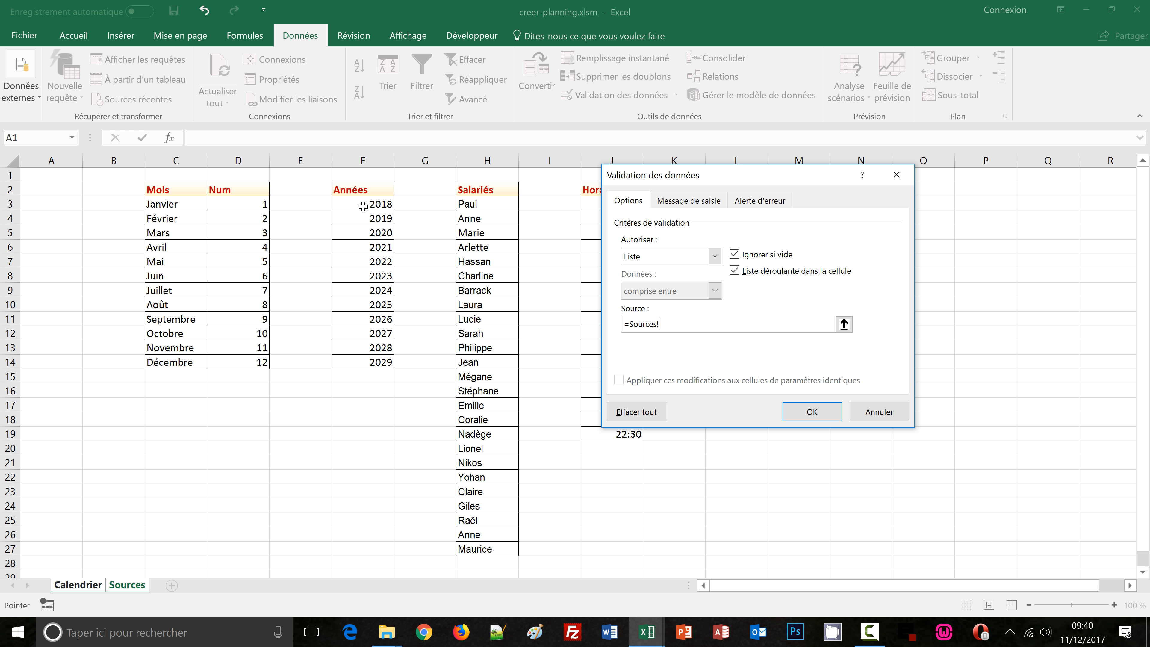
pyautogui.moveTo(363, 205); pyautogui.dragTo(366, 359)
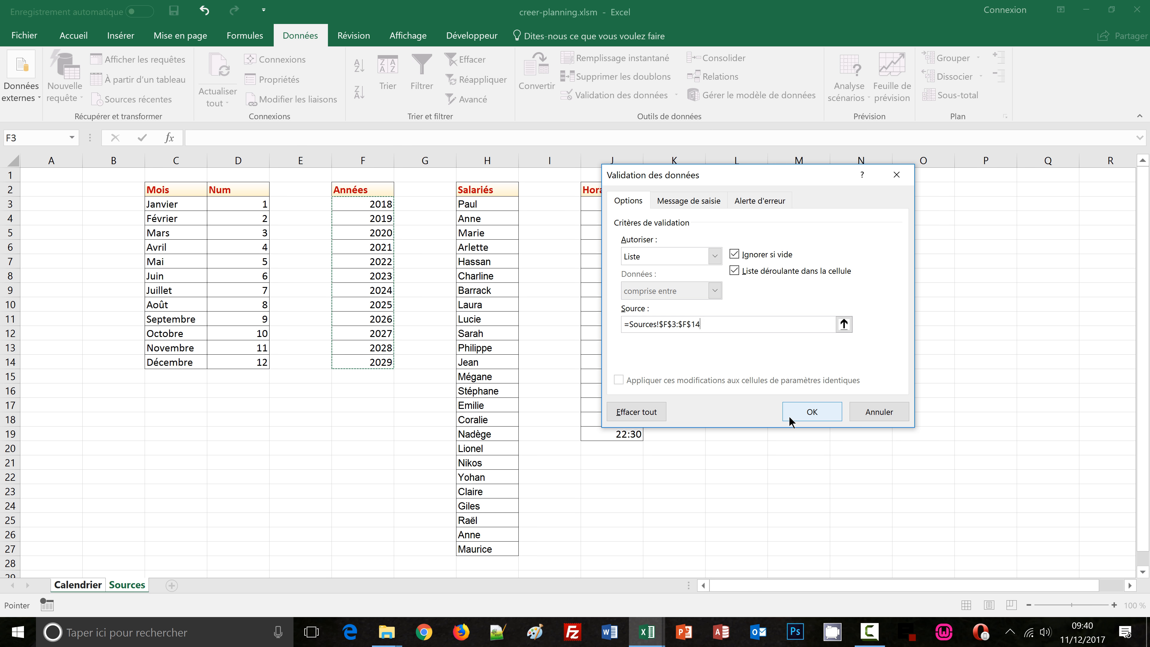
pyautogui.click(811, 411)
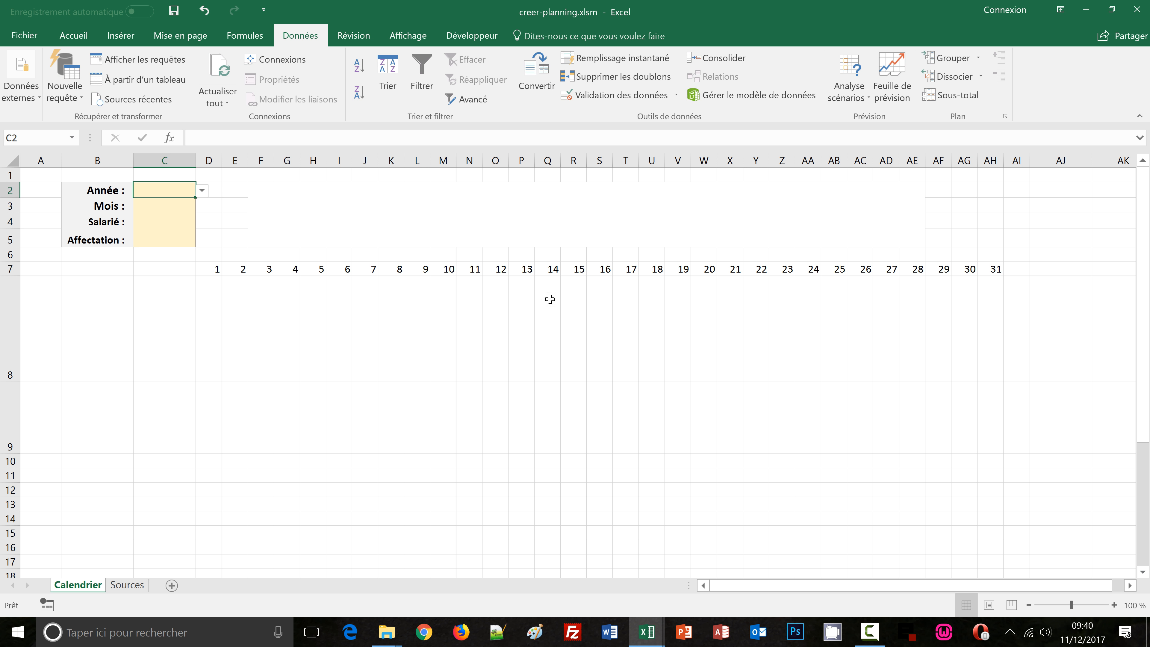
# Test the year dropdown in C2 by picking a year, then clear the cell
pyautogui.click(200, 191)
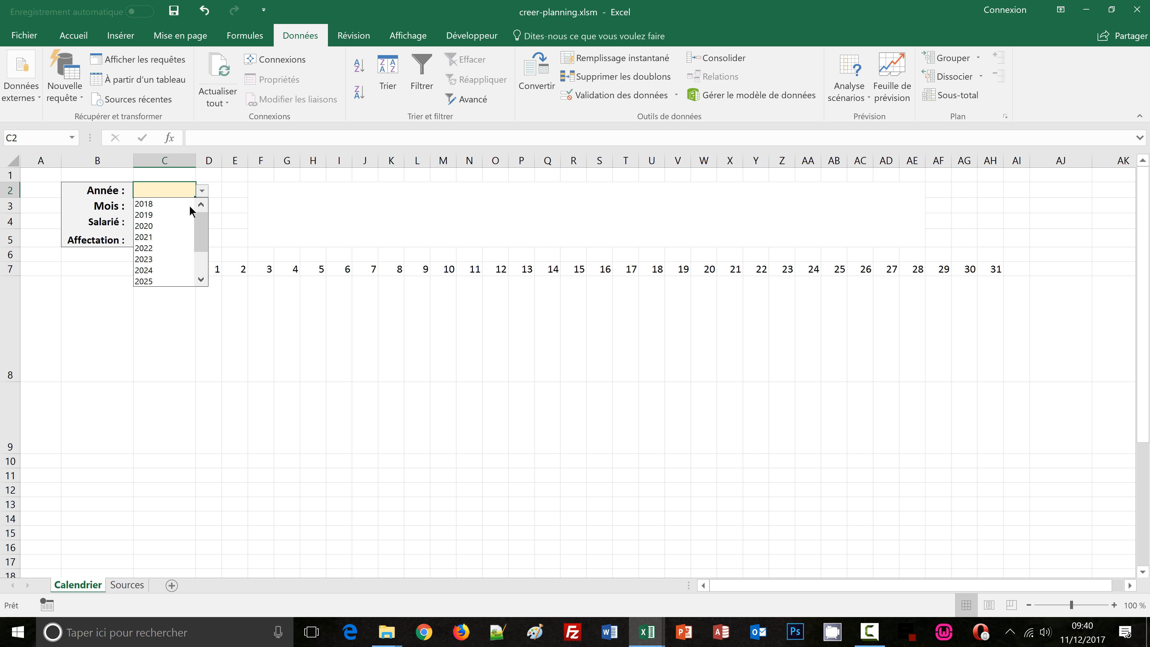
pyautogui.press('Escape')
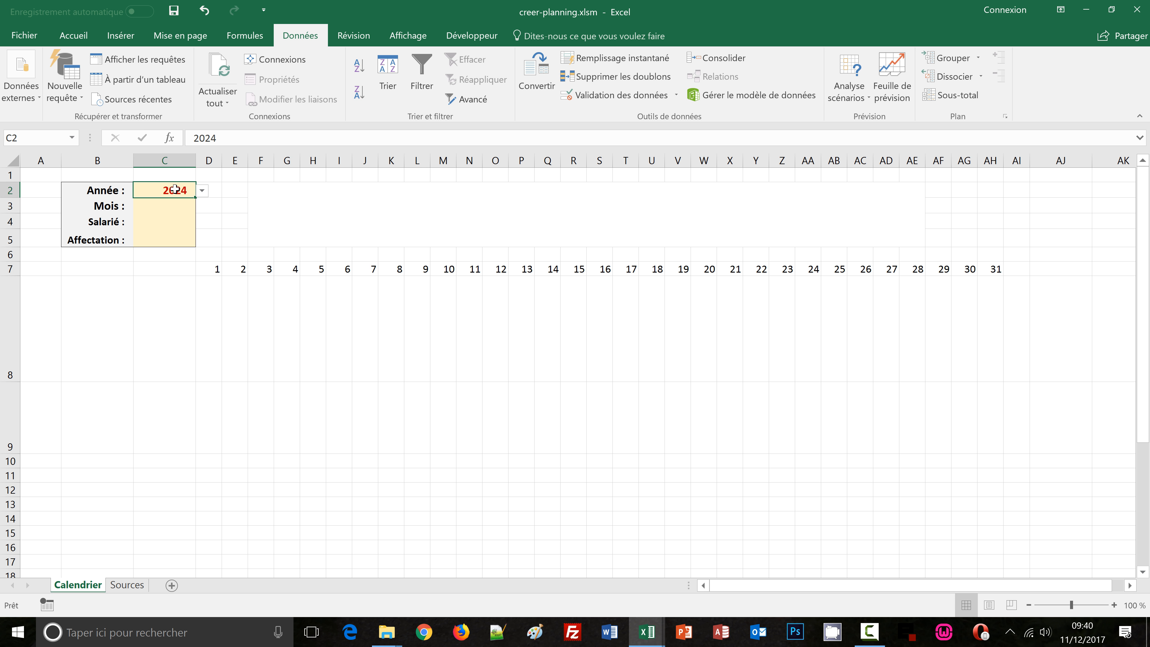
pyautogui.press('Delete')
# Add a dropdown list validation to the month cell C3 sourced from the months Sources!$C$3:$C$14
pyautogui.click(157, 207)
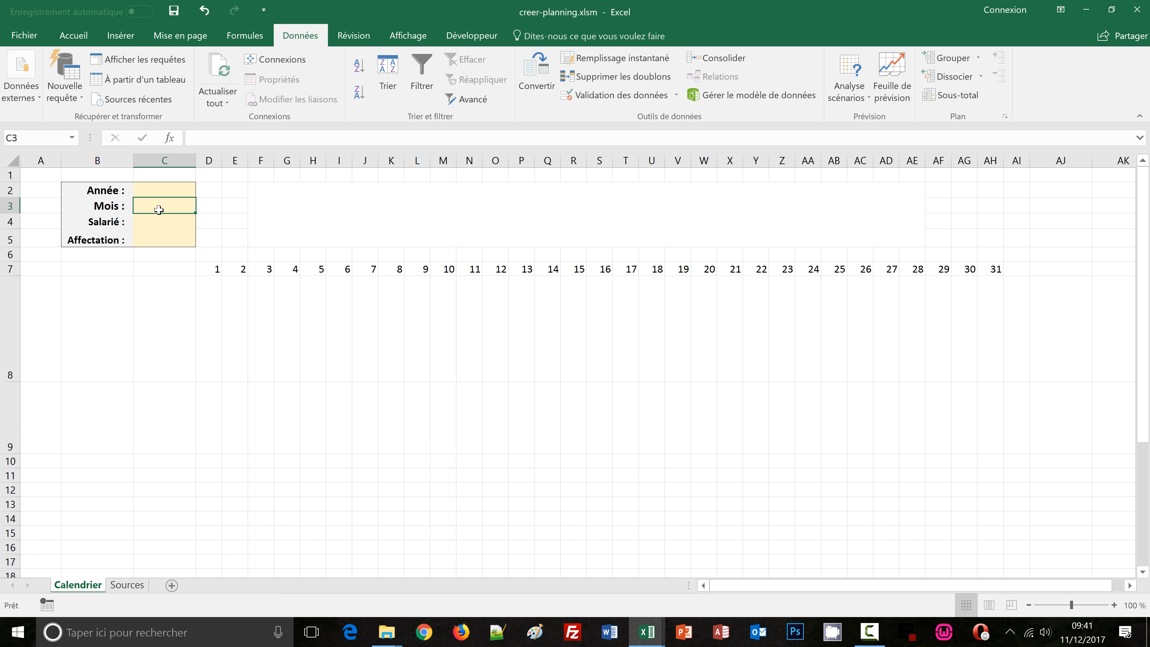
pyautogui.click(609, 96)
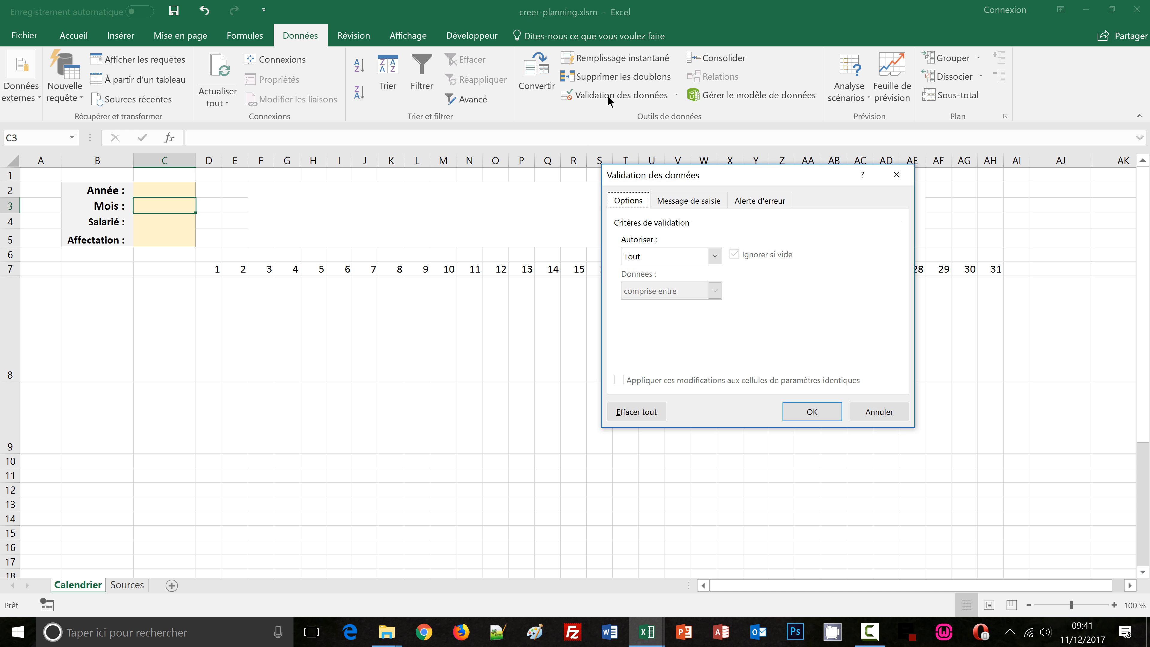
pyautogui.click(715, 257)
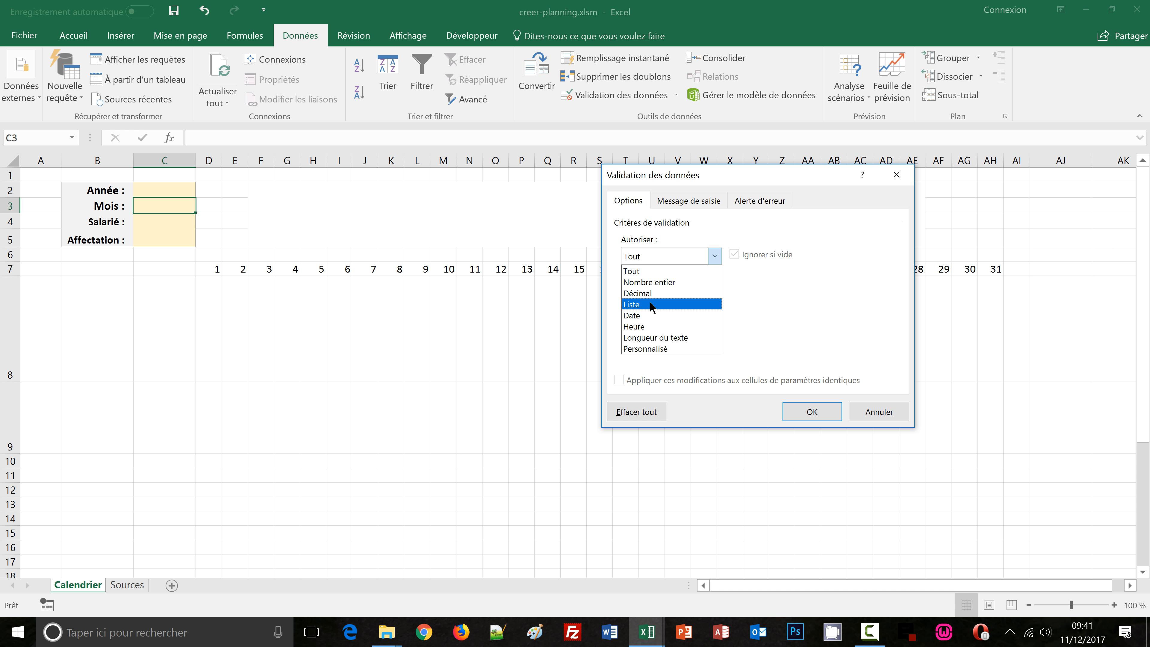
pyautogui.click(651, 305)
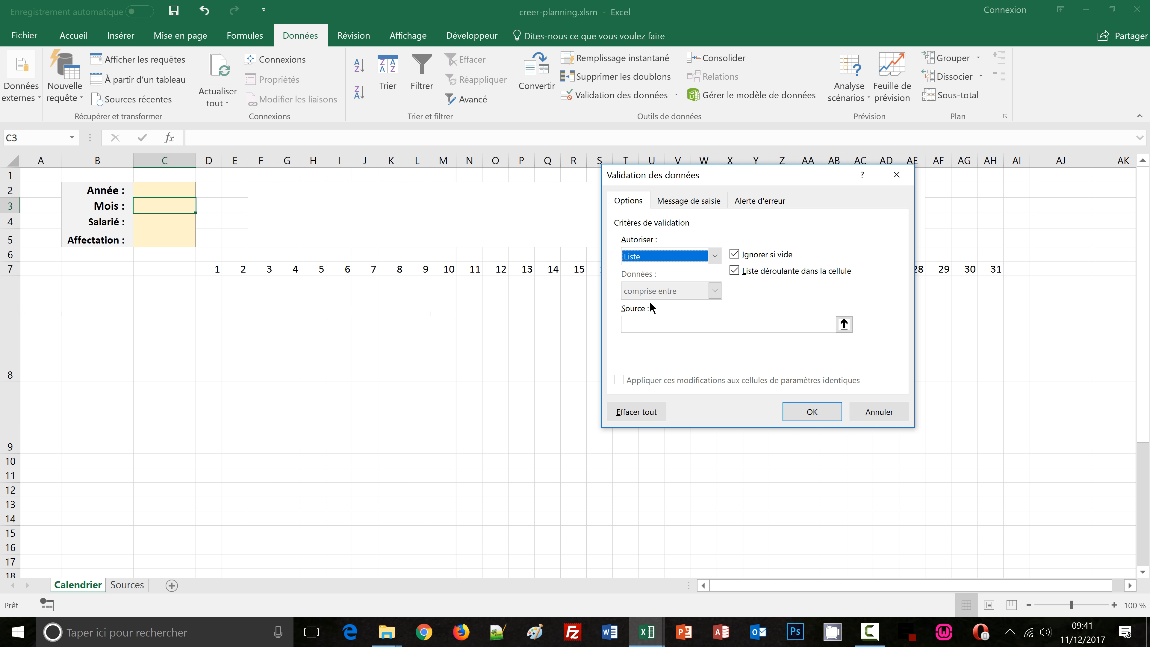
pyautogui.click(650, 322)
pyautogui.click(131, 585)
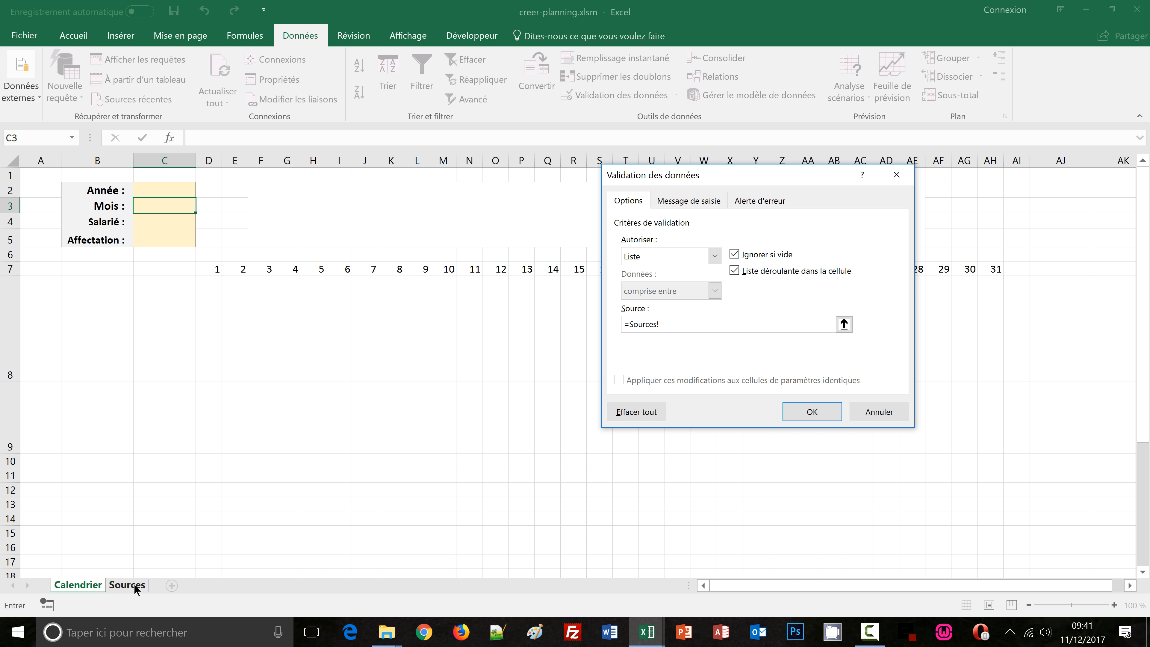
pyautogui.click(166, 203)
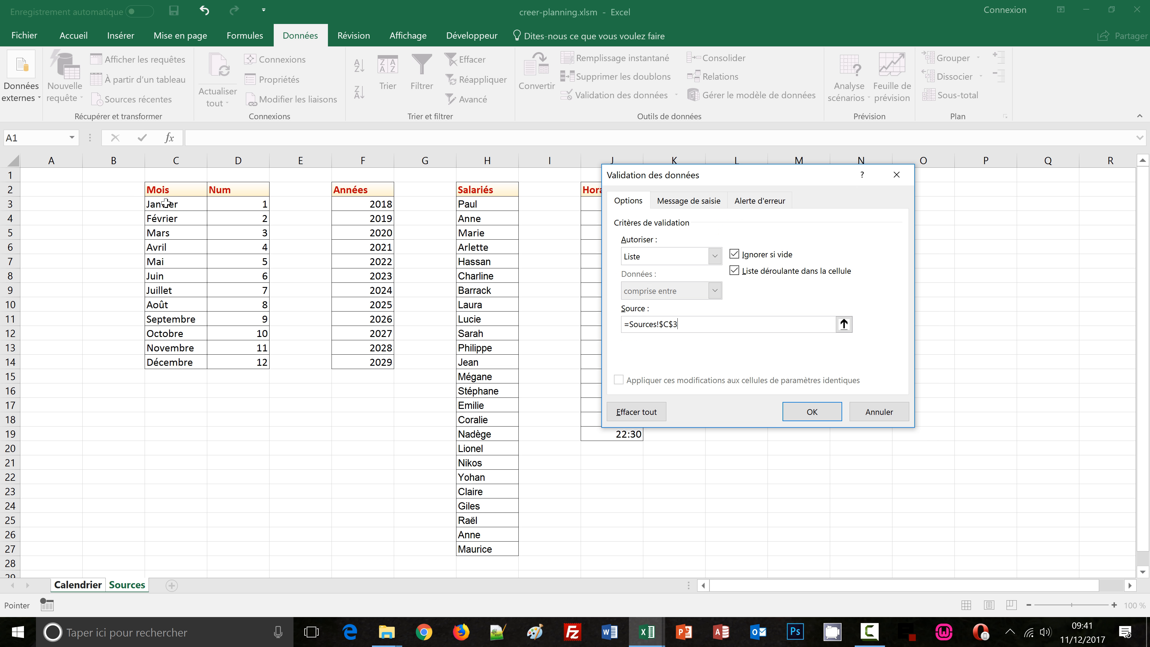
pyautogui.moveTo(165, 203); pyautogui.dragTo(186, 362)
pyautogui.click(809, 412)
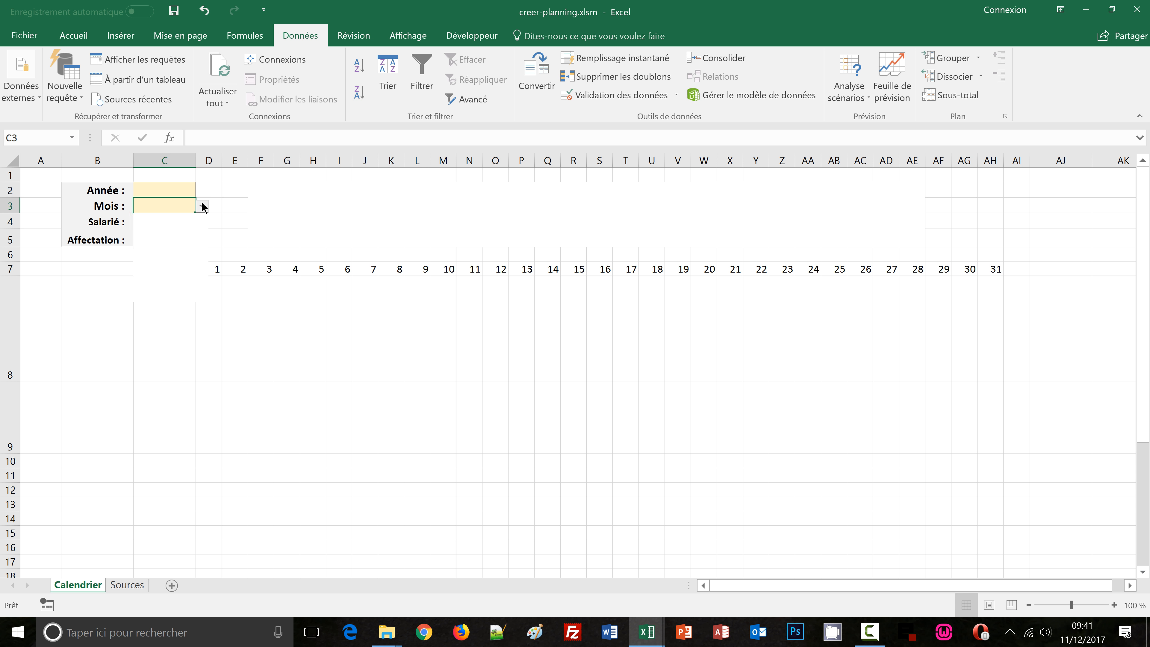
pyautogui.click(202, 206)
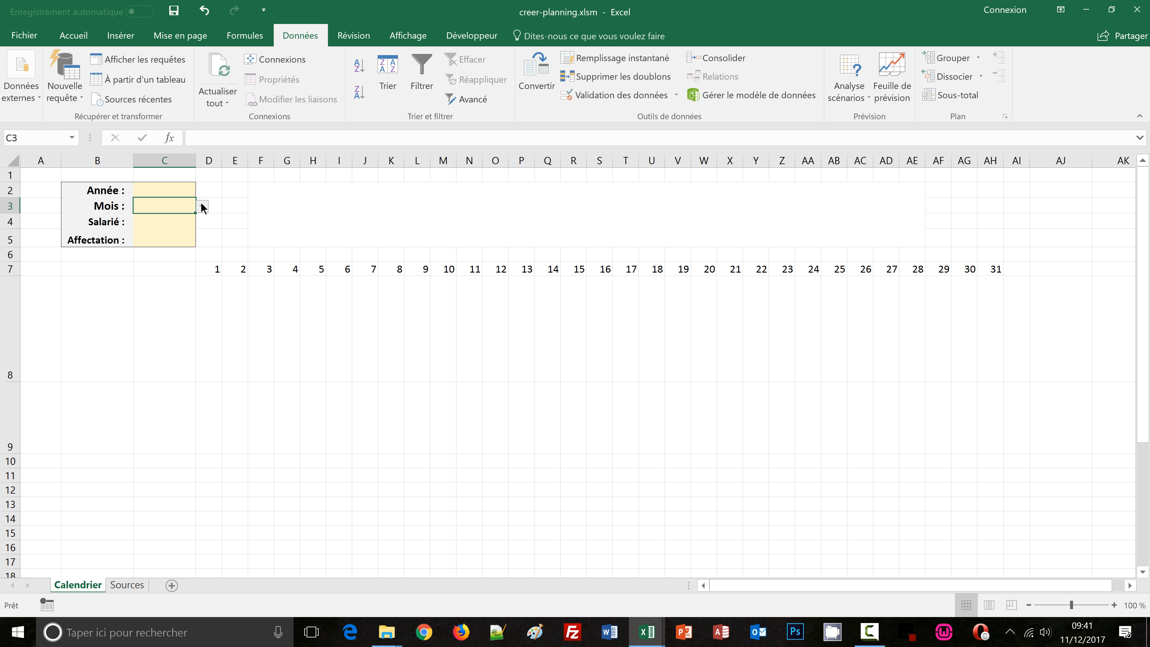
# Add a dropdown list validation to the employee cell C4 sourced from the employees Sources!$H$3:$H$27
pyautogui.click(176, 221)
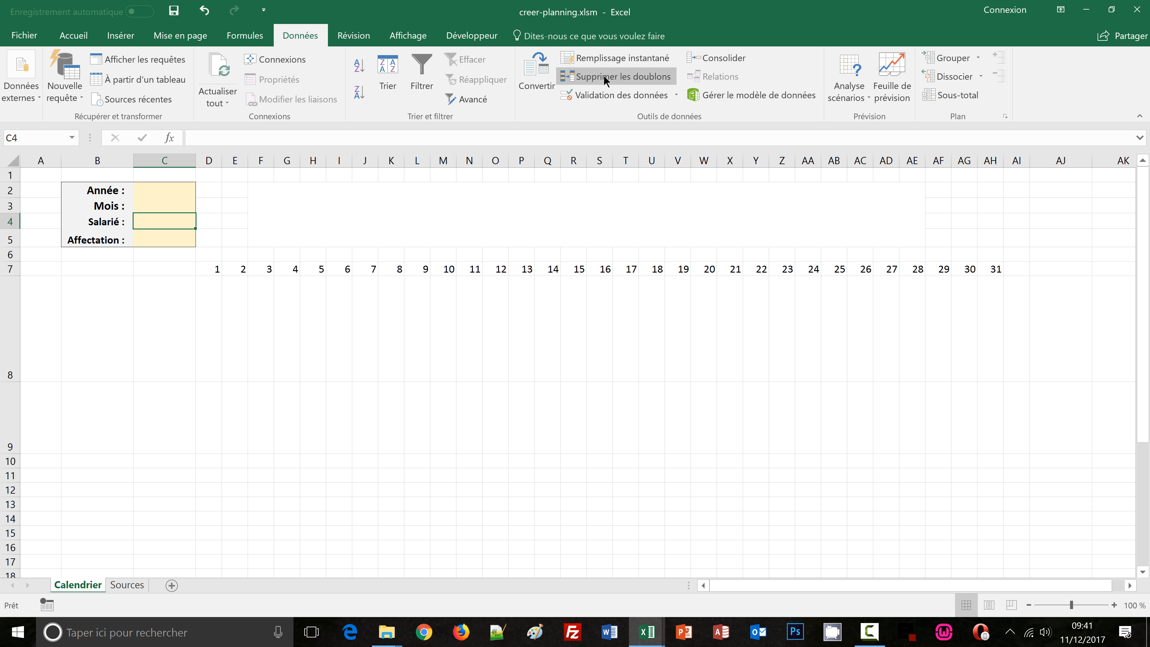
pyautogui.click(606, 96)
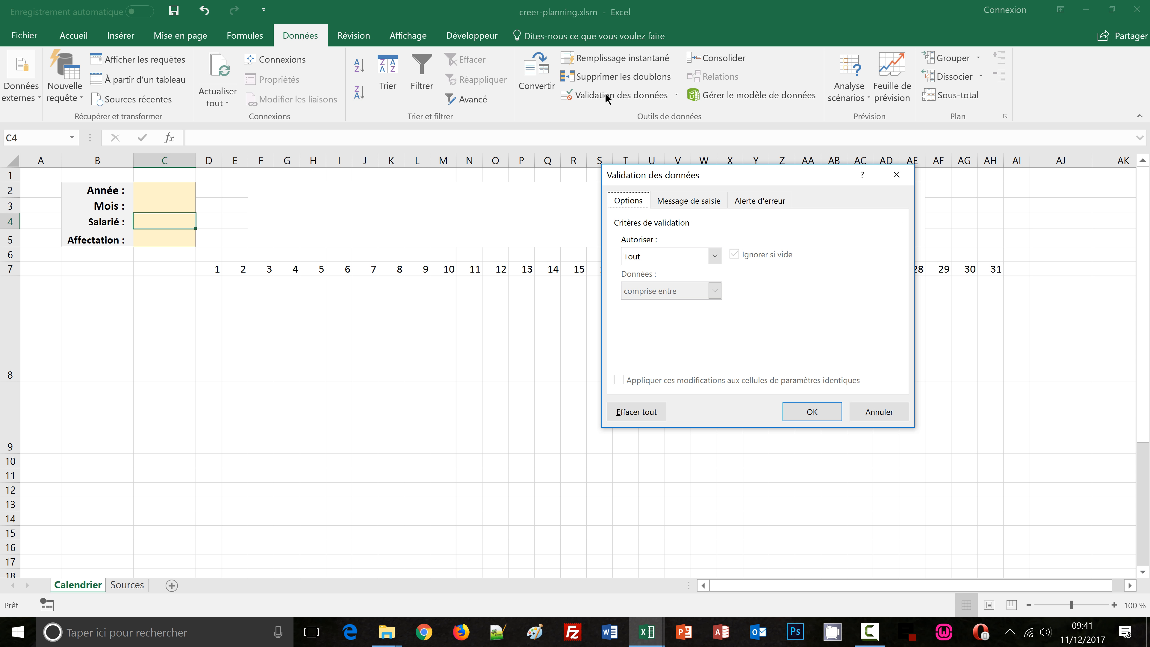
pyautogui.click(715, 255)
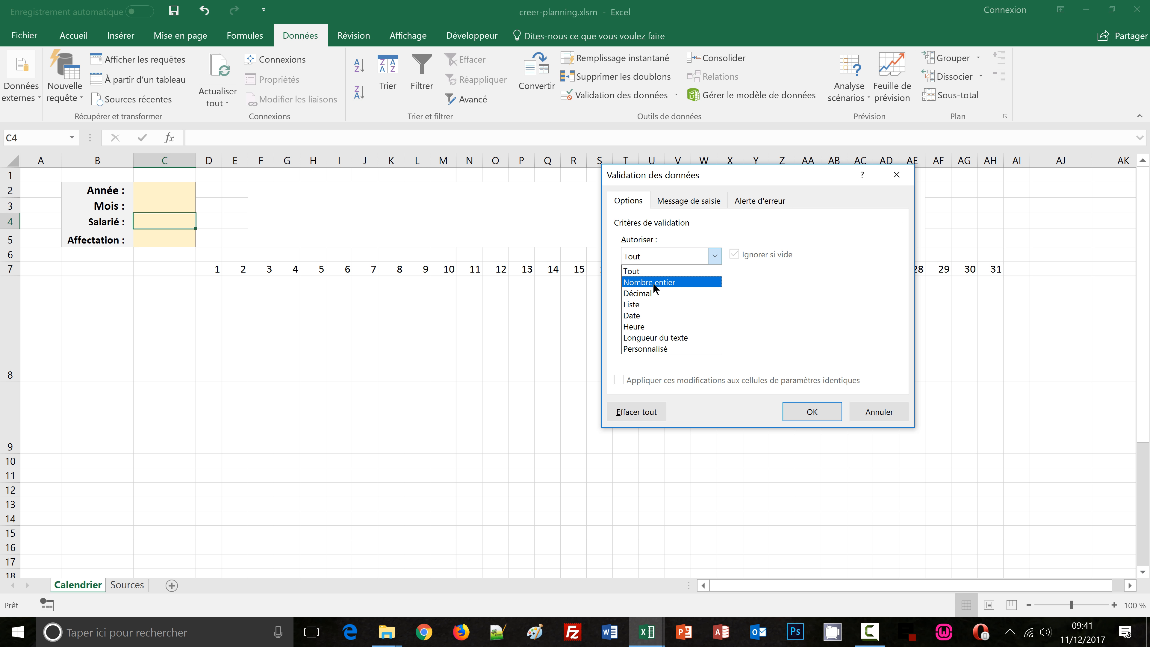
pyautogui.click(647, 304)
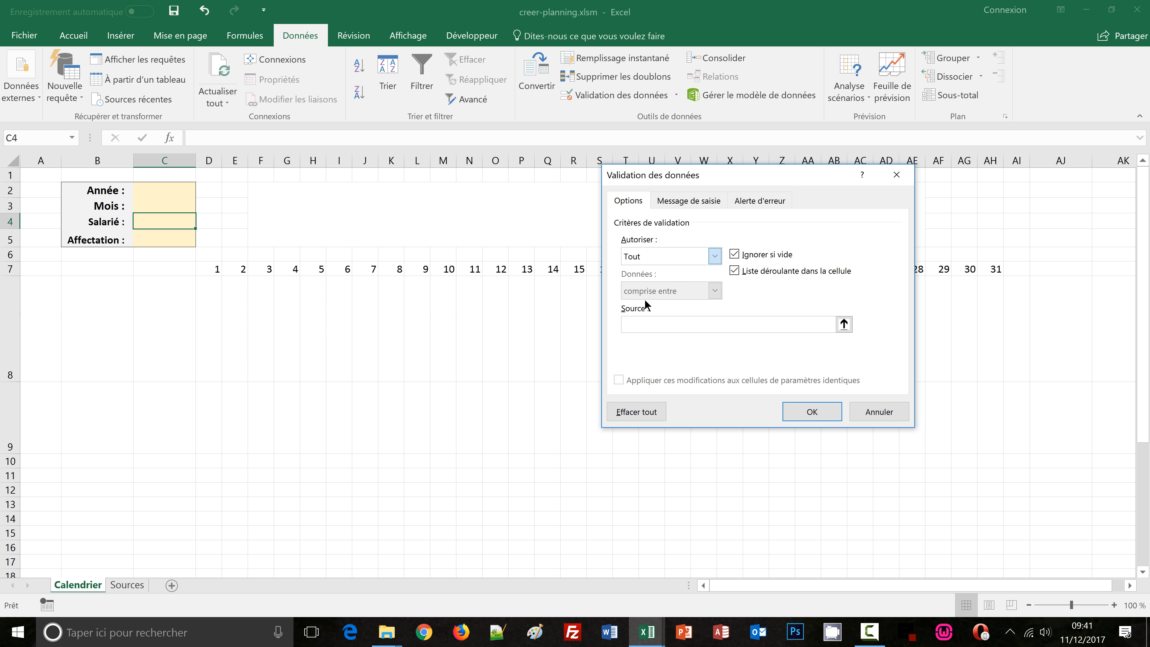
pyautogui.click(649, 328)
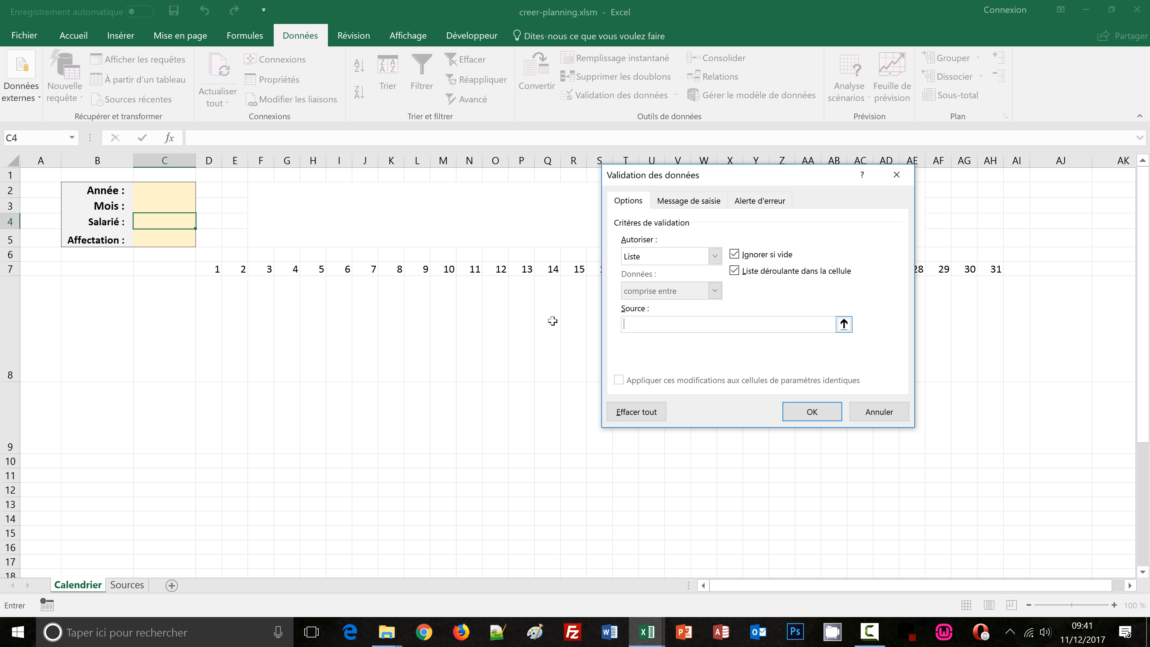
pyautogui.click(125, 585)
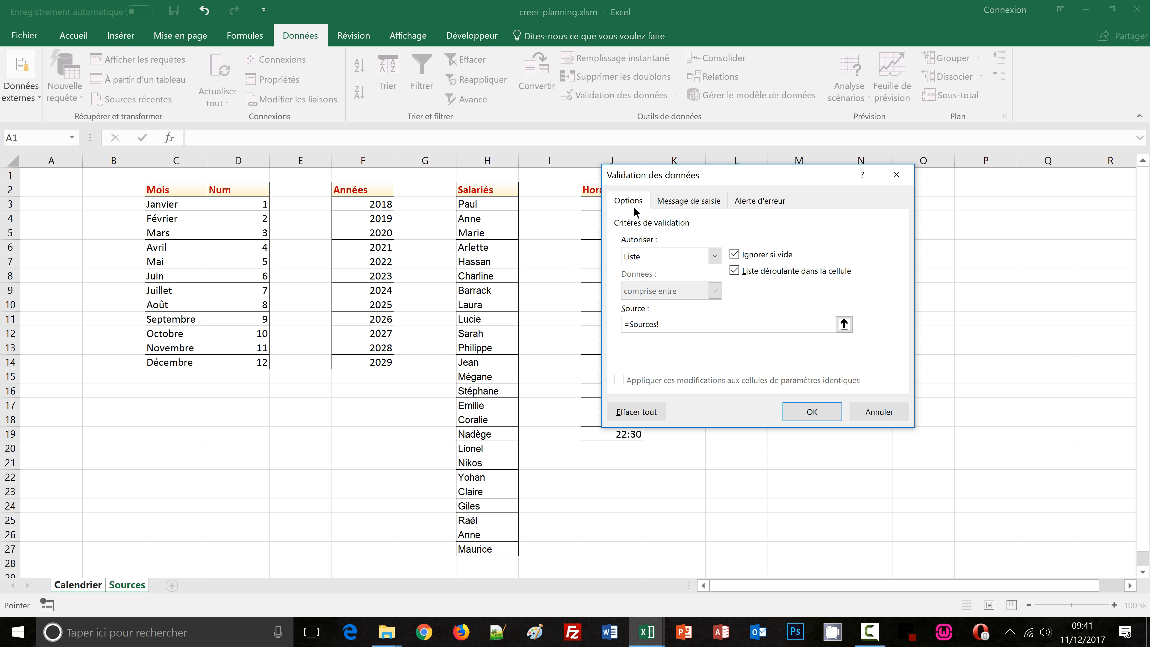
pyautogui.moveTo(696, 182); pyautogui.dragTo(806, 190)
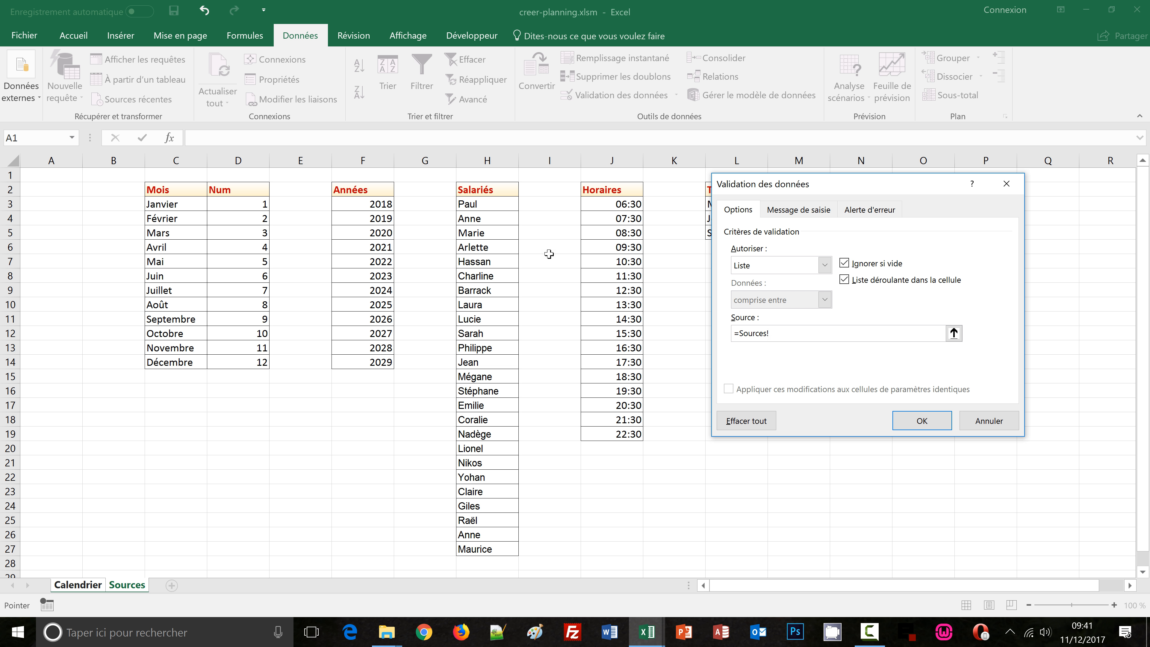
pyautogui.click(477, 205)
pyautogui.moveTo(477, 205); pyautogui.dragTo(478, 549)
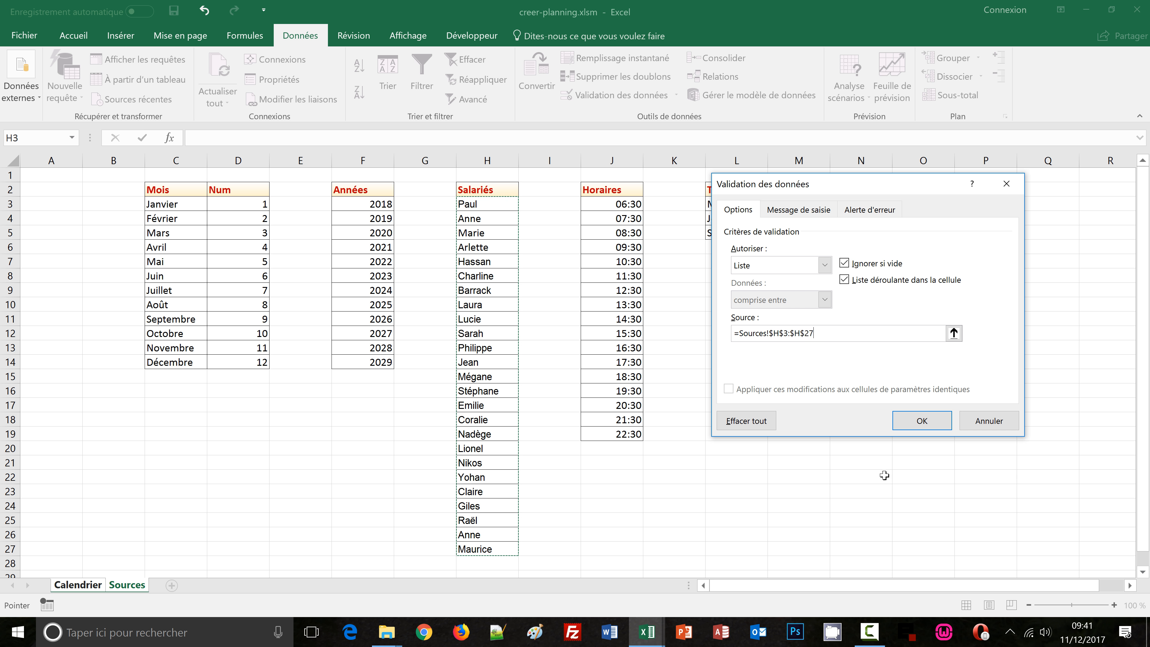
pyautogui.click(922, 424)
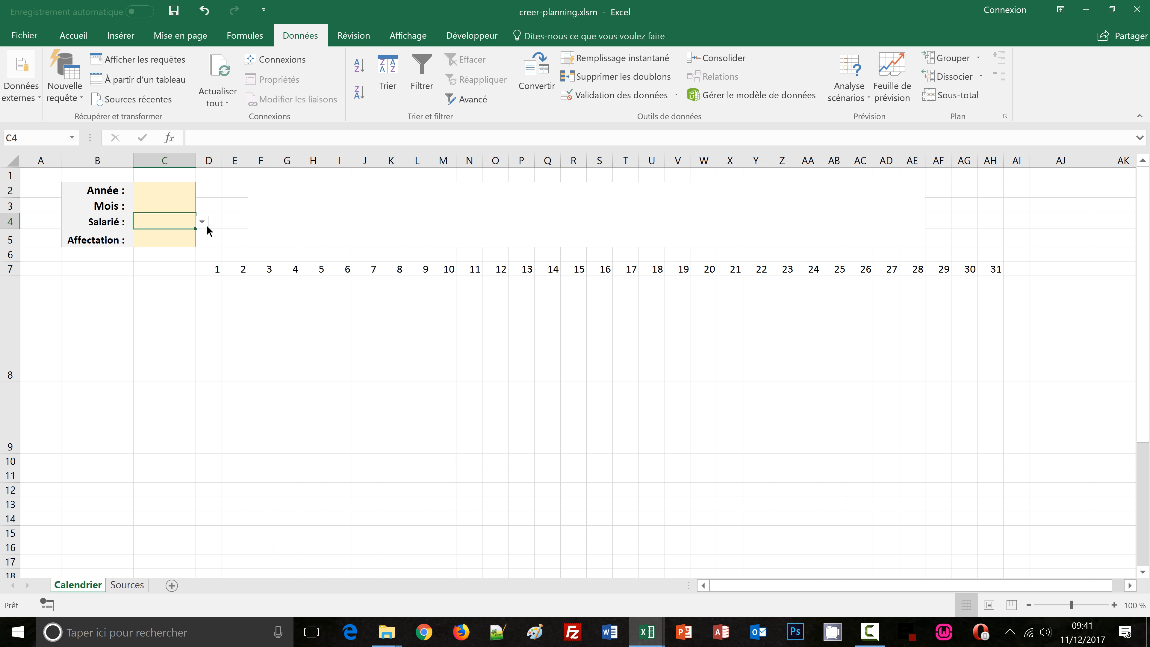
pyautogui.click(201, 222)
pyautogui.click(164, 219)
# Add a dropdown list validation to the assignment cell C5 sourced from the time slots Sources!$L$3:$L$5
pyautogui.click(163, 236)
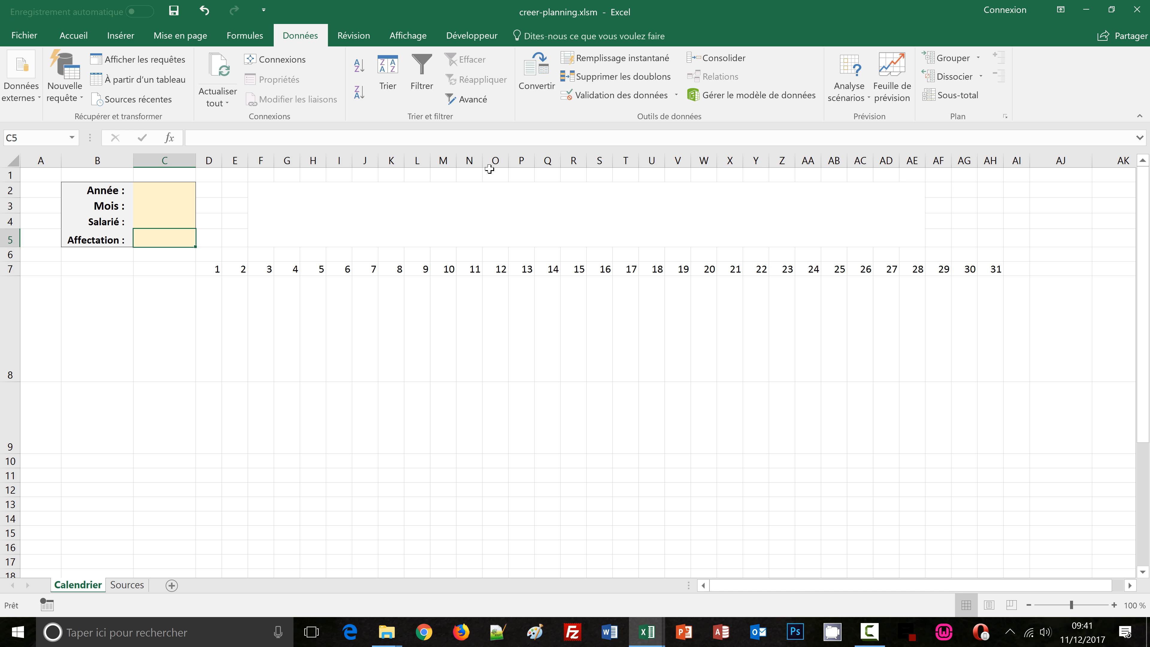
pyautogui.click(605, 99)
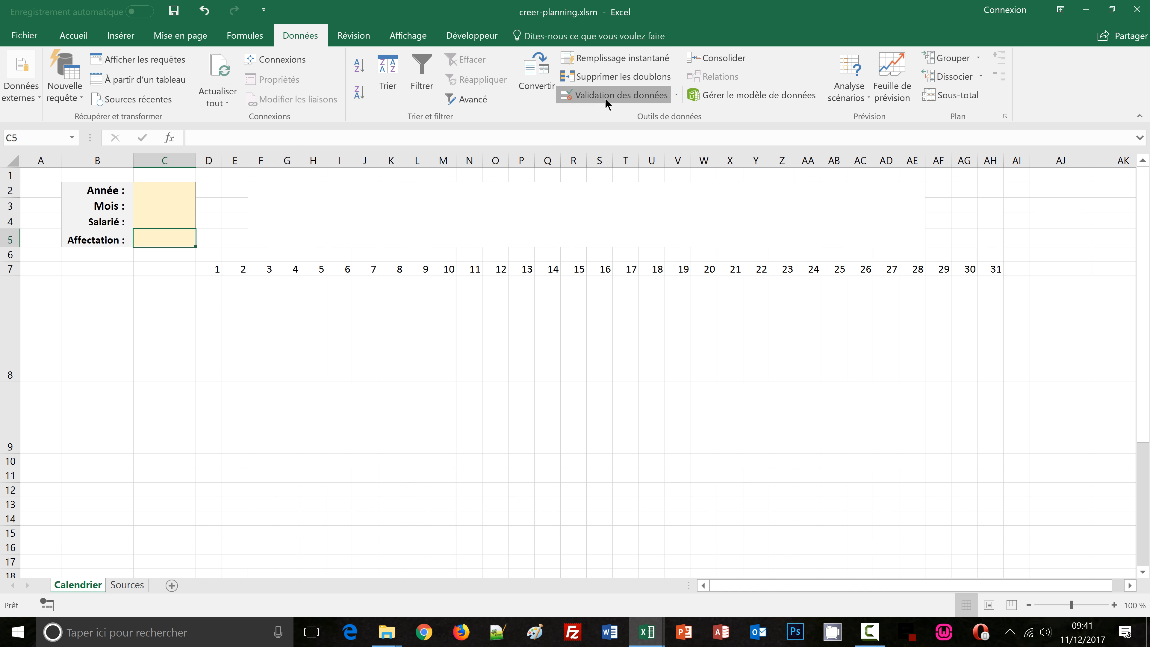
pyautogui.click(784, 265)
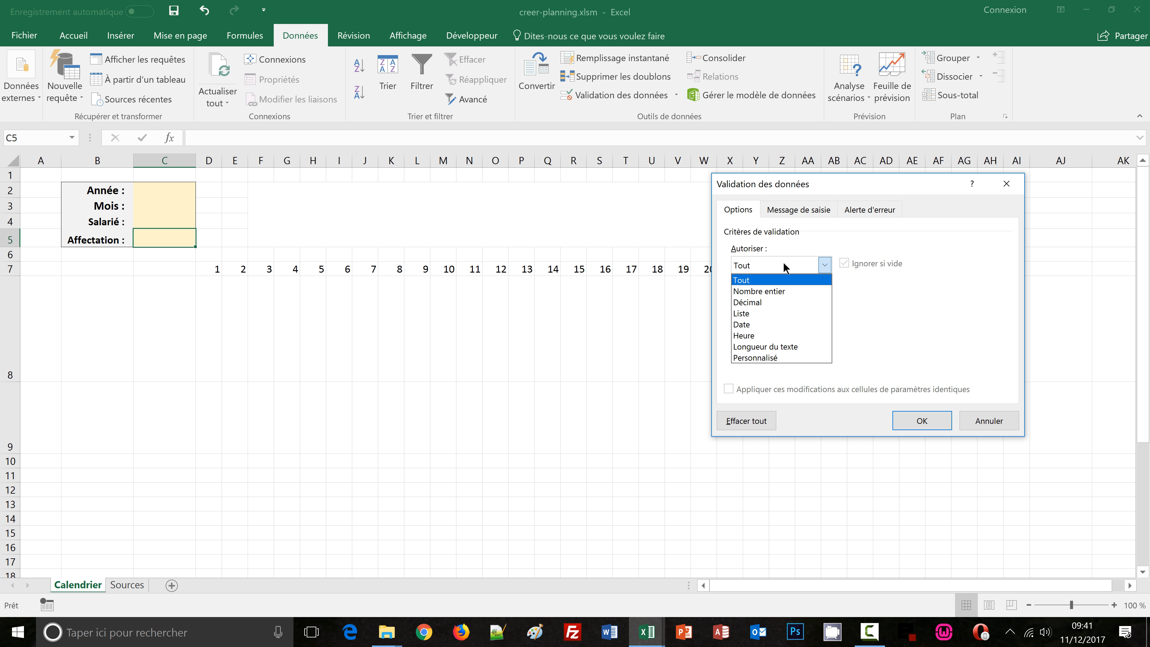
pyautogui.click(748, 310)
pyautogui.click(750, 333)
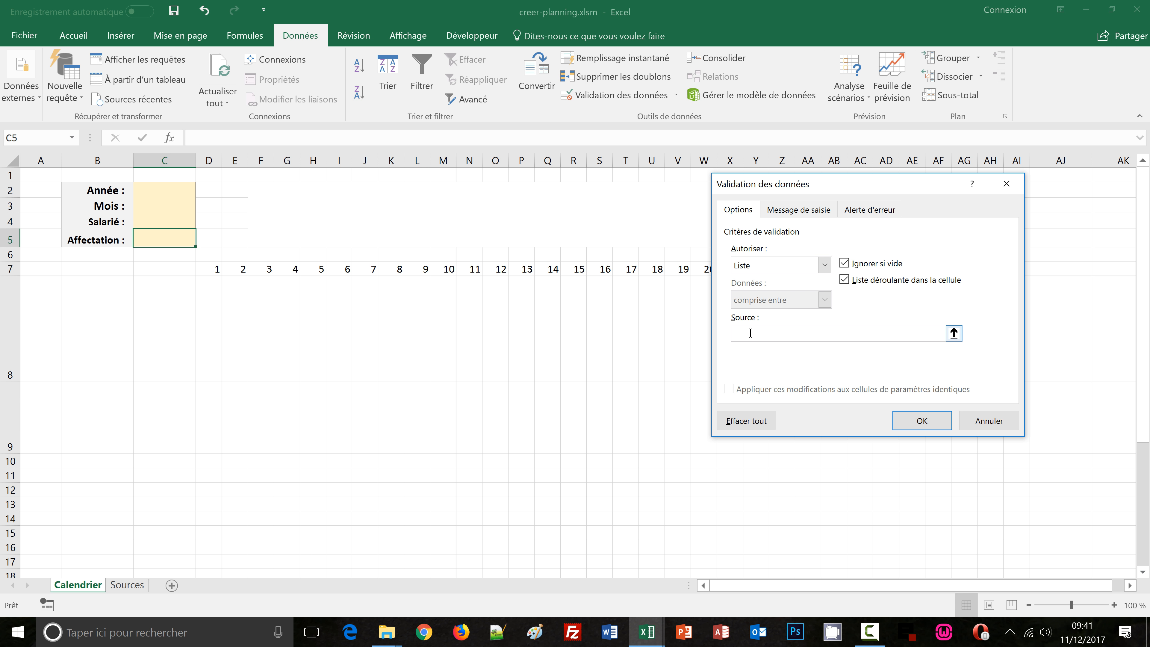
pyautogui.click(128, 585)
pyautogui.moveTo(803, 186); pyautogui.dragTo(422, 184)
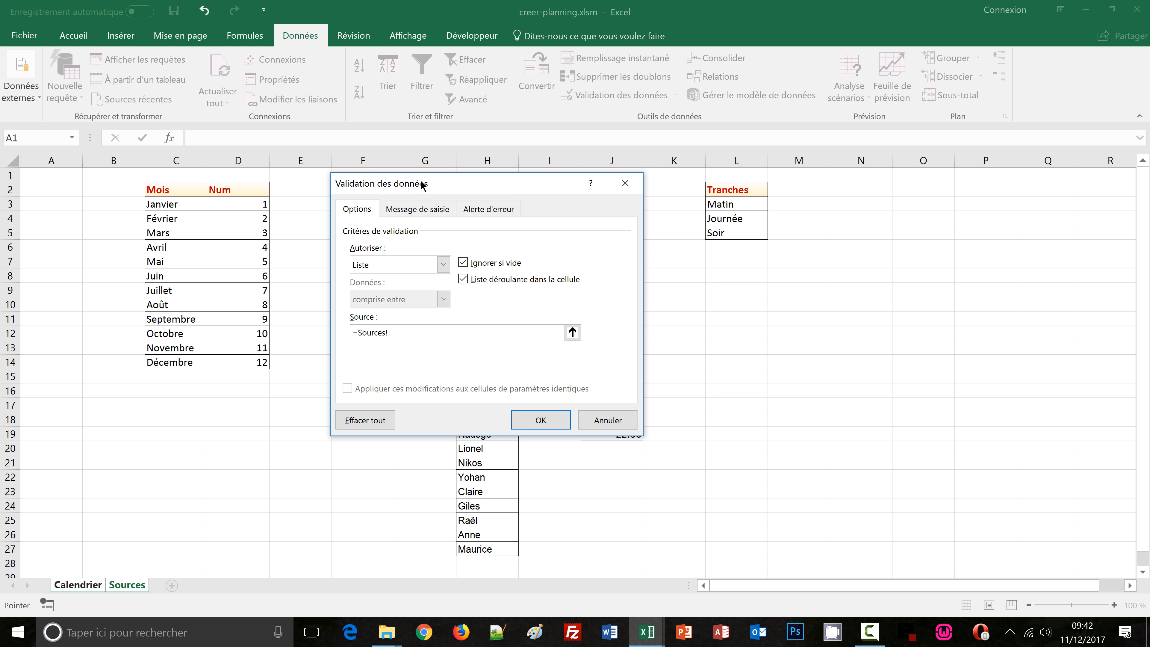
pyautogui.click(741, 205)
pyautogui.moveTo(741, 205); pyautogui.dragTo(738, 233)
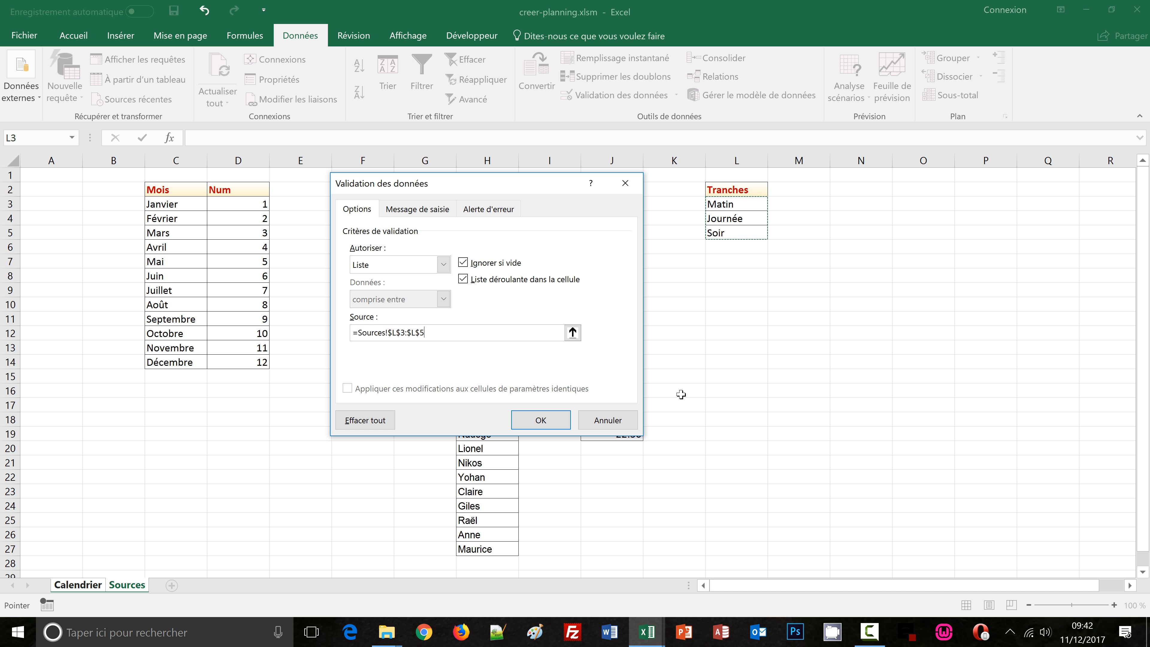
pyautogui.click(543, 419)
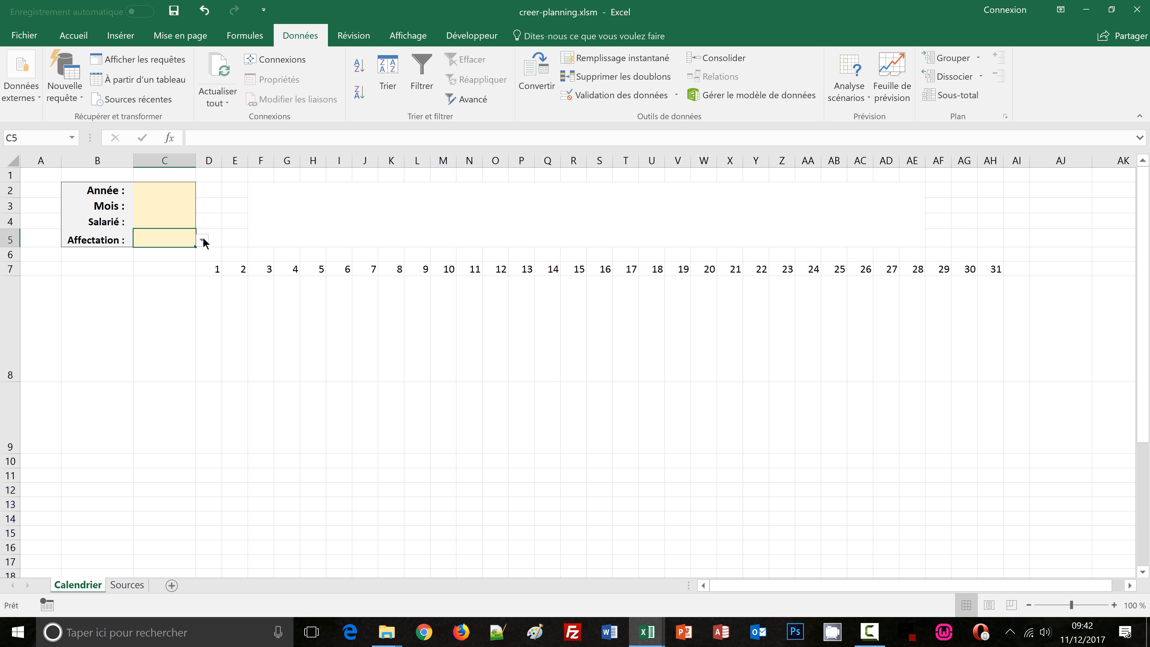
pyautogui.click(203, 241)
pyautogui.click(203, 241)
pyautogui.click(158, 186)
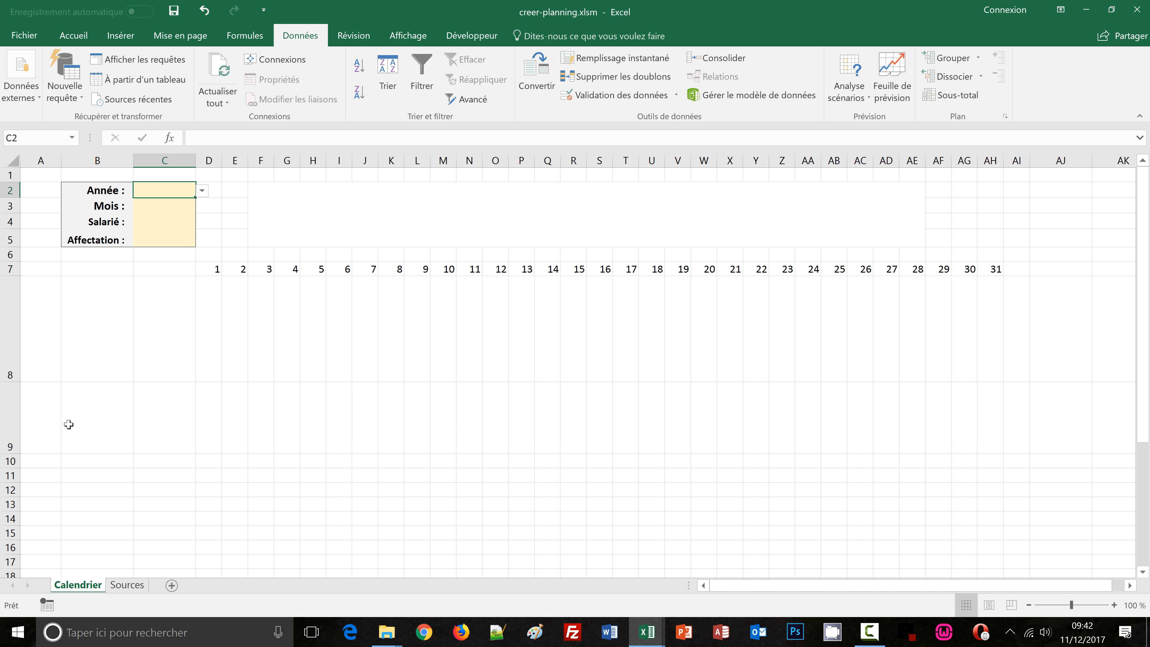
pyautogui.click(48, 417)
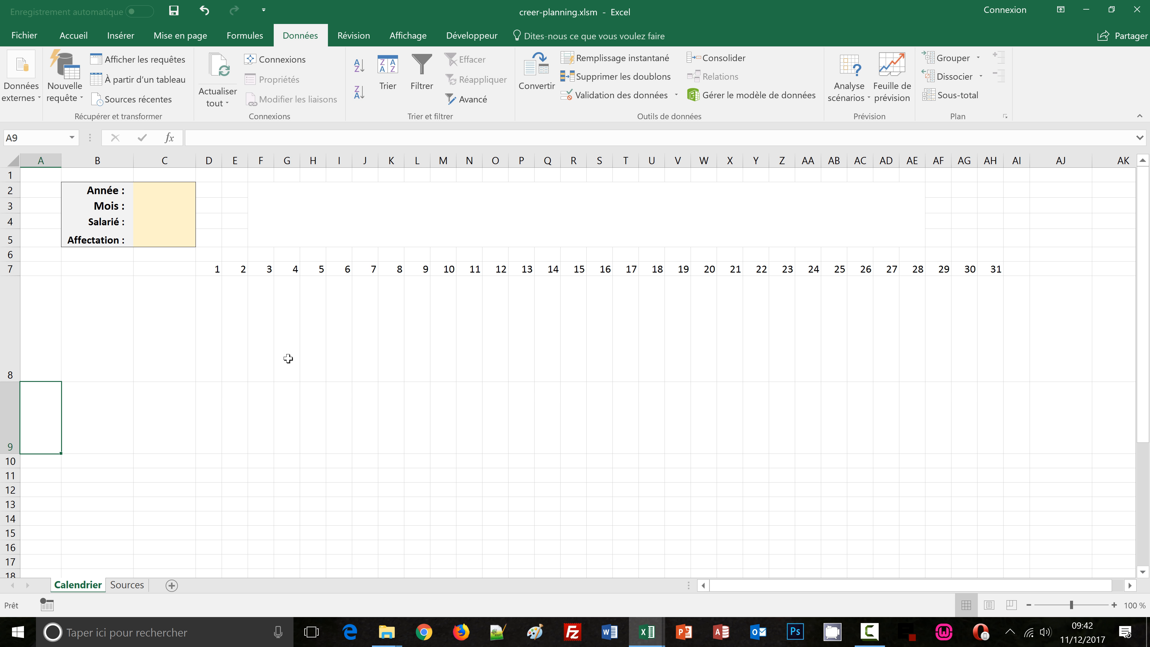
pyautogui.click(216, 322)
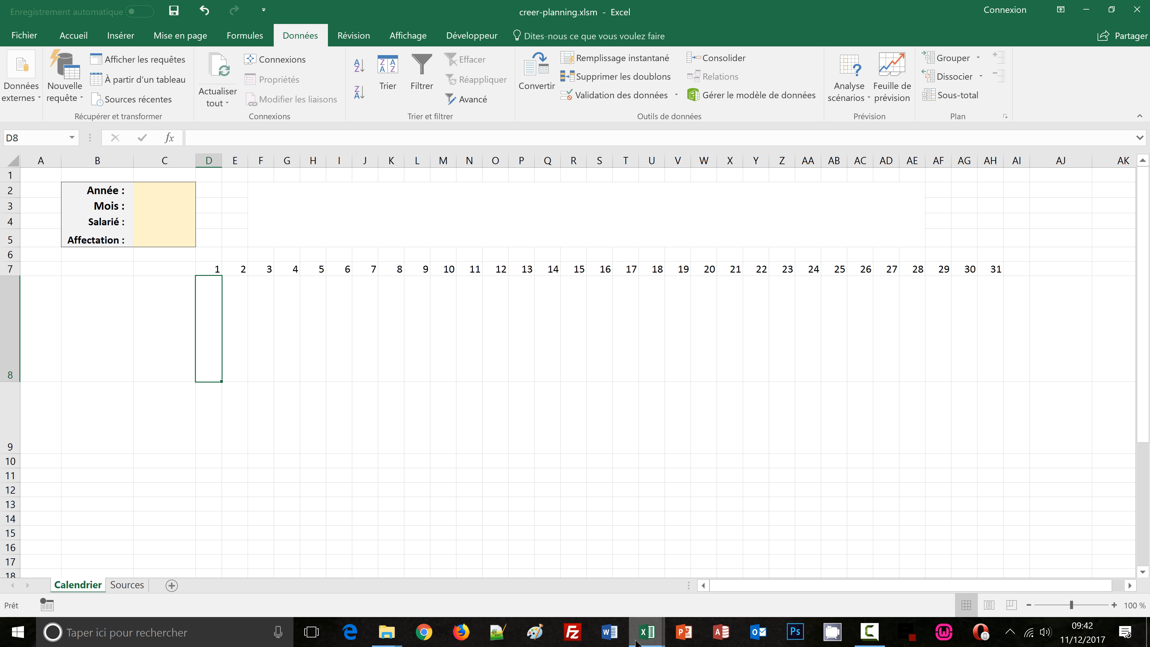
# Switch to the calendrier_auto1 workbook with the finished planning
pyautogui.moveTo(637, 643)
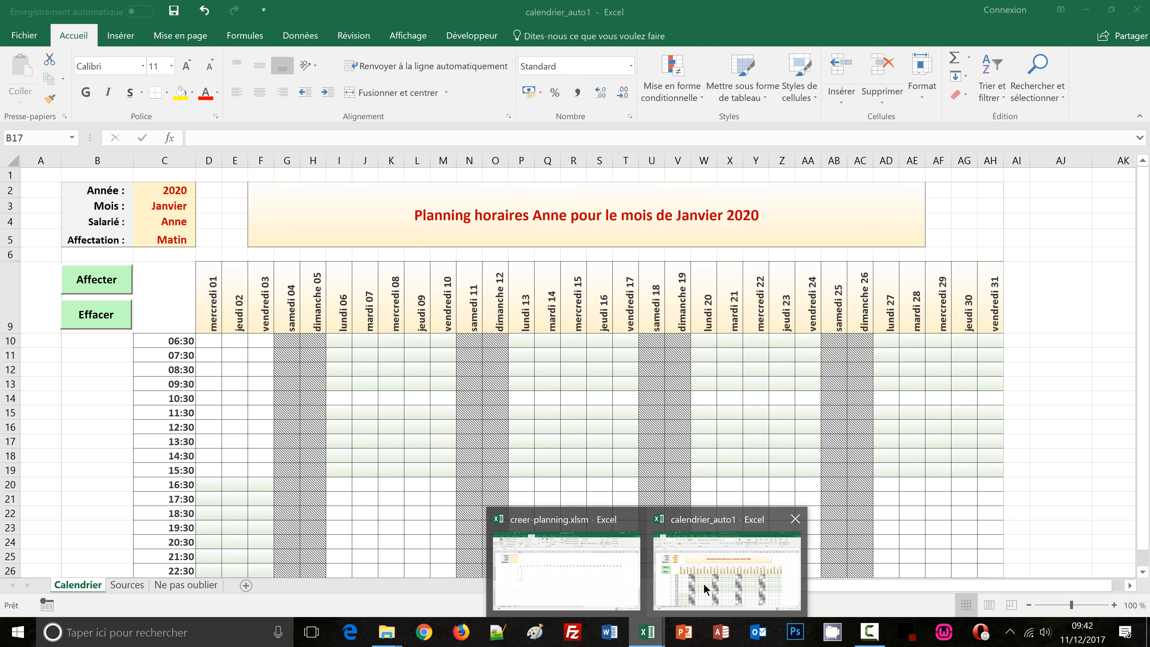
pyautogui.click(704, 586)
pyautogui.click(114, 440)
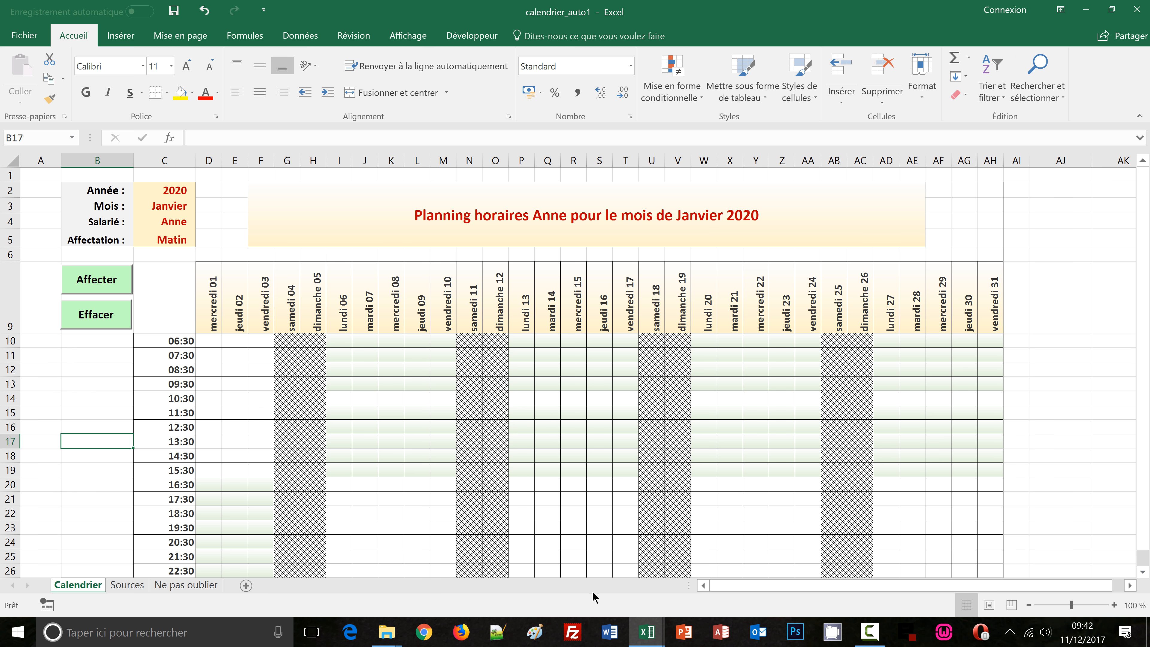
# Switch back to the creer-planning.xlsm workbook
pyautogui.moveTo(648, 635)
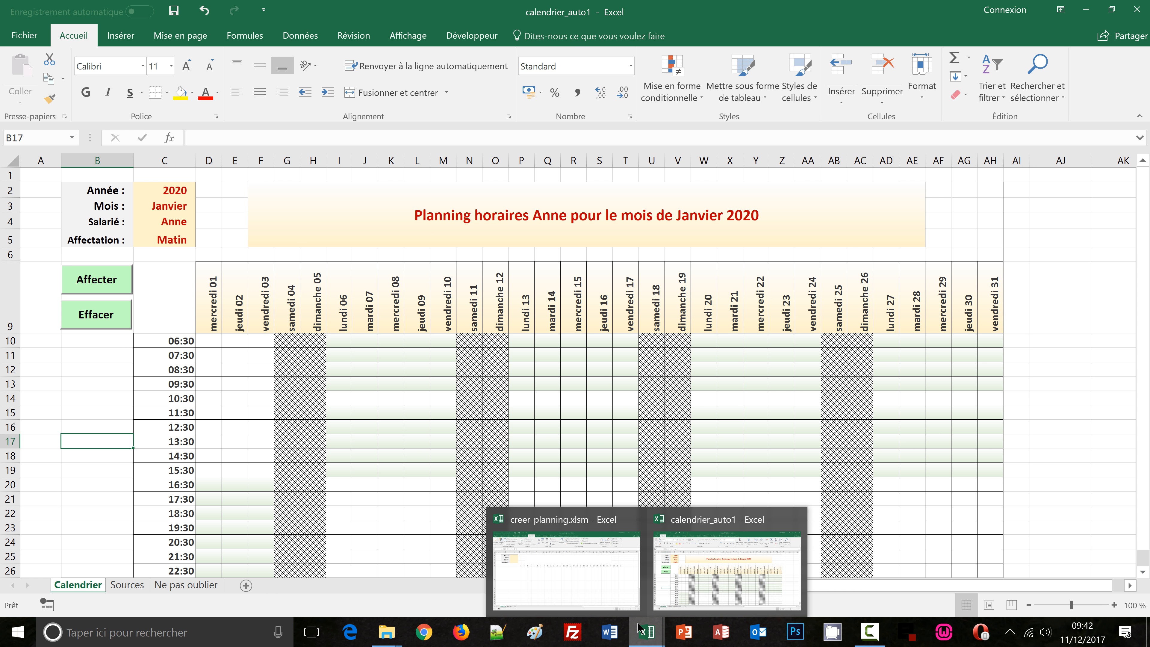
pyautogui.click(595, 585)
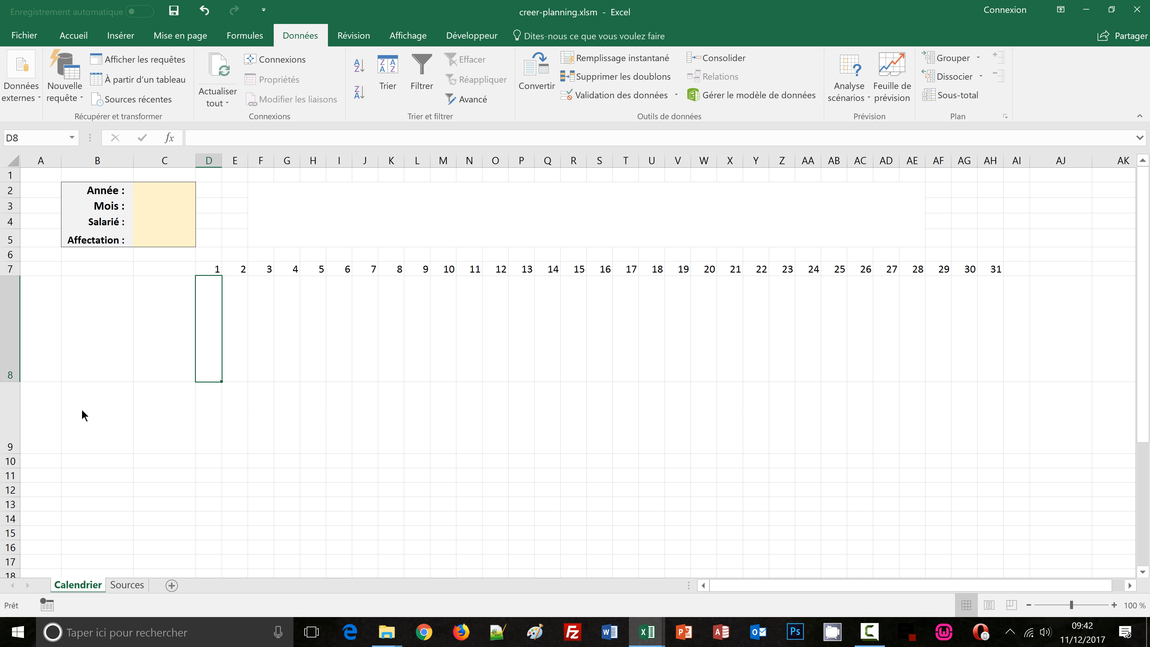
pyautogui.click(82, 411)
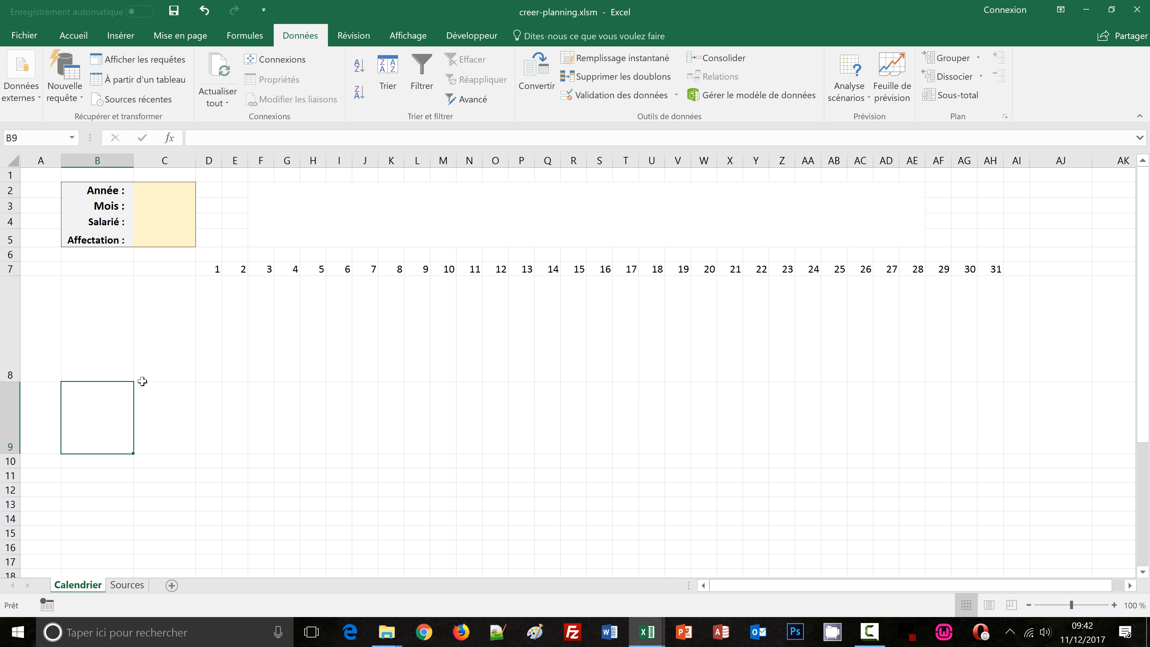
# In D8, start a DATE formula with absolute year $C$2 and a RECHERCHEV lookup of absolute month $C$3
pyautogui.click(215, 329)
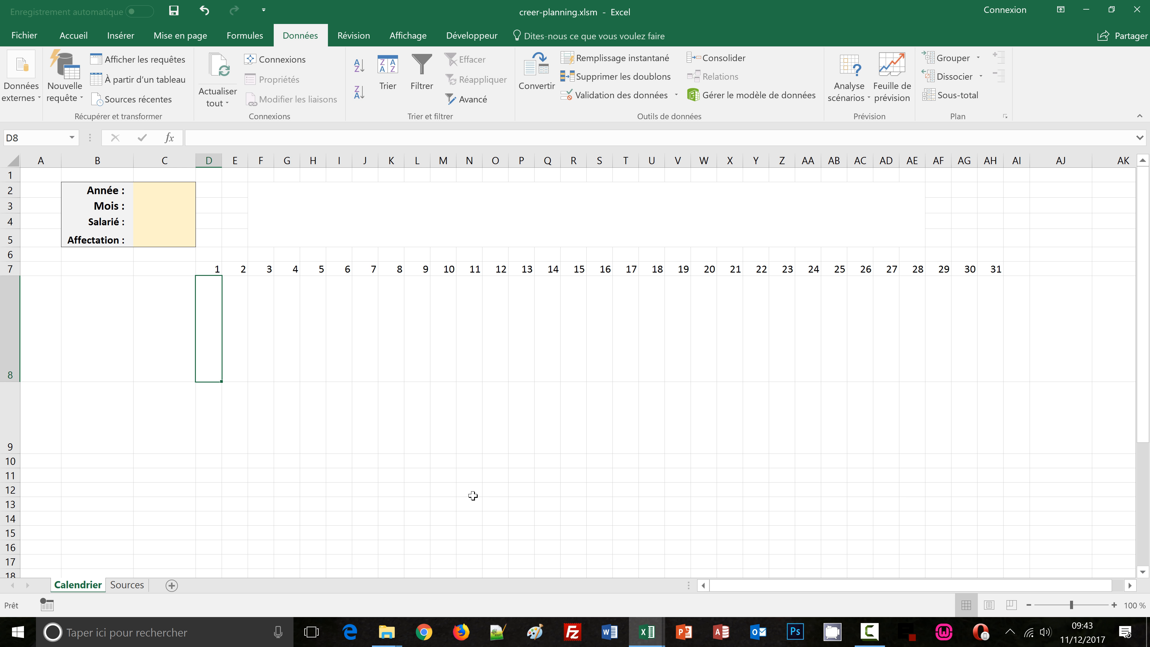
pyautogui.write('=')
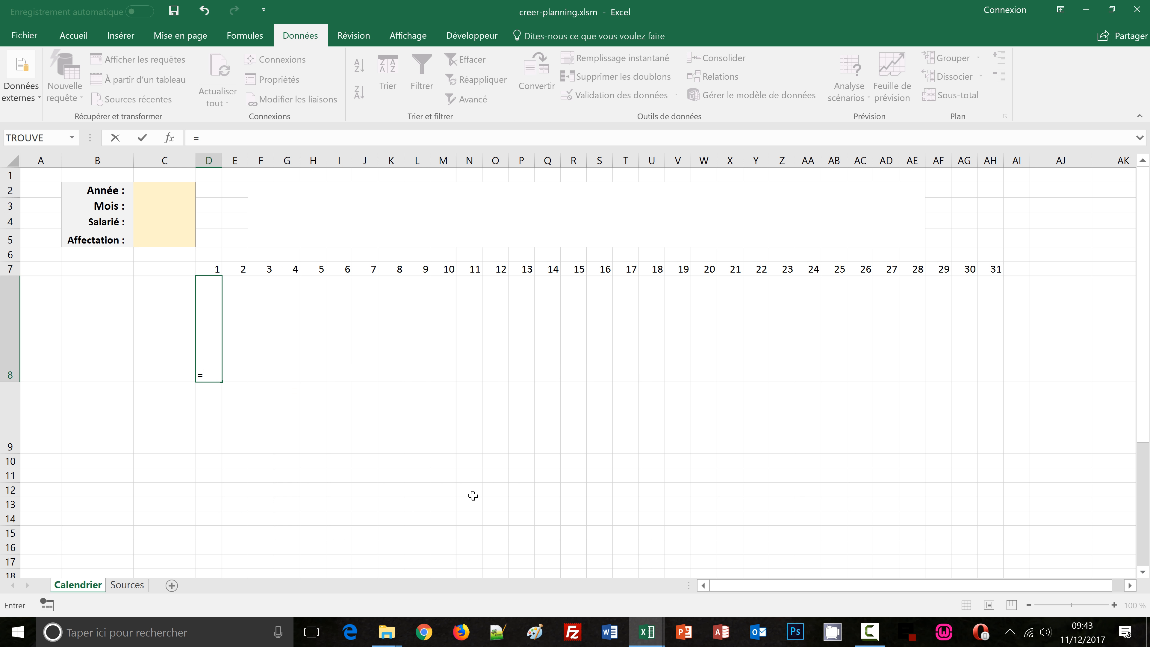
pyautogui.write('date')
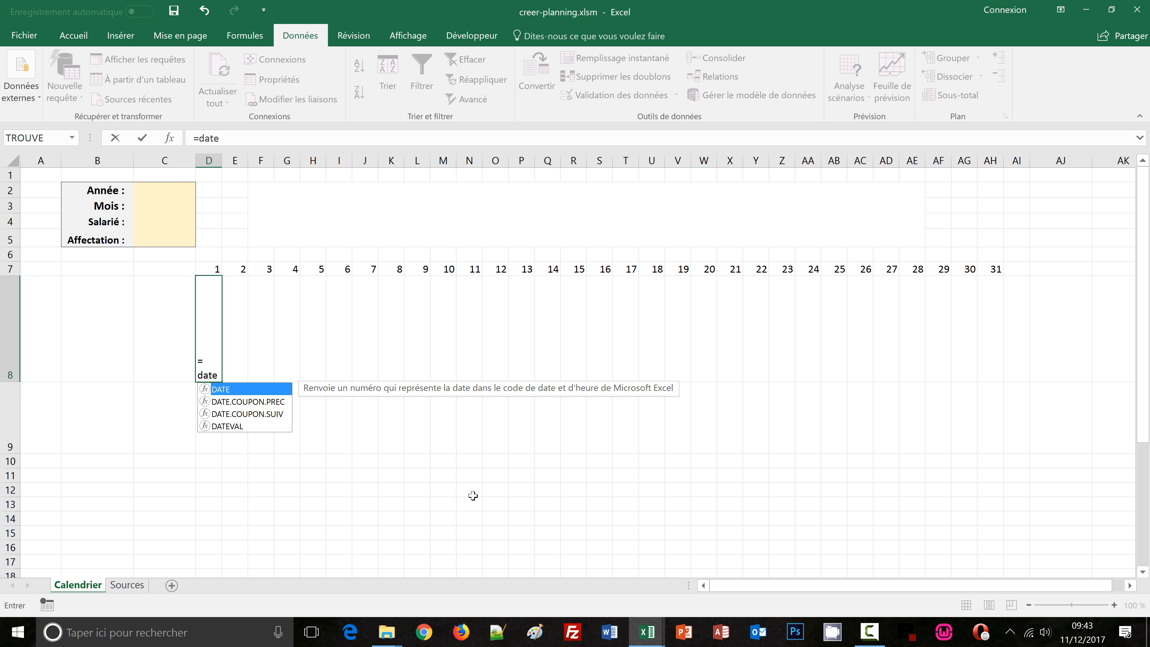
pyautogui.write('(')
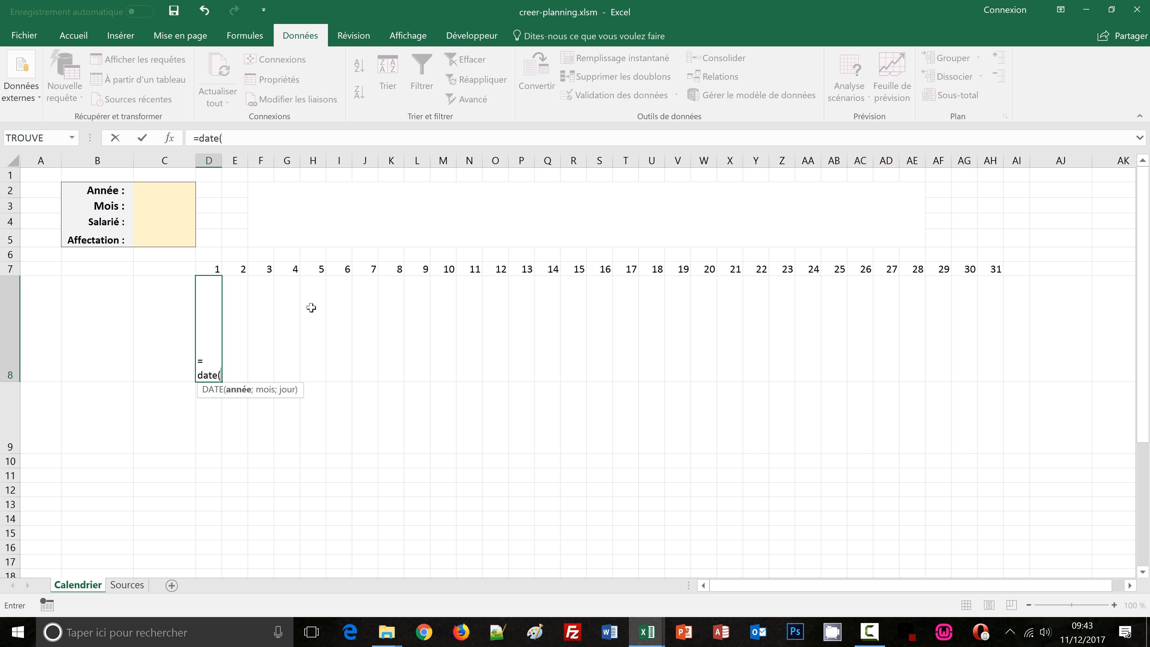
pyautogui.click(148, 189)
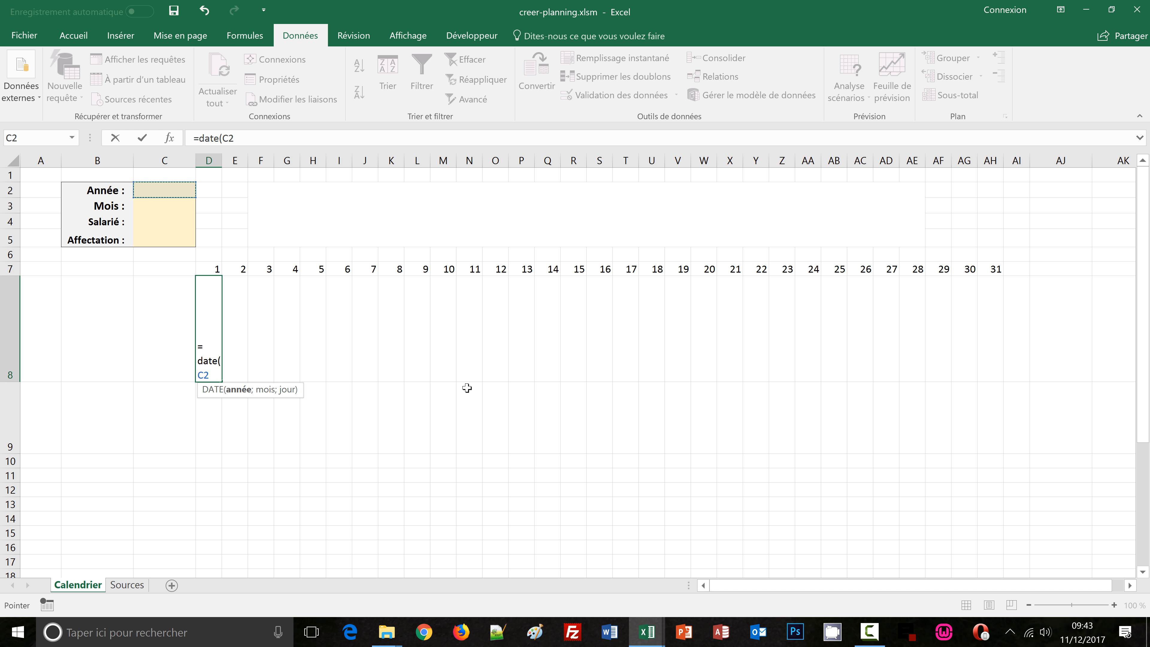
pyautogui.write(';')
pyautogui.write('re')
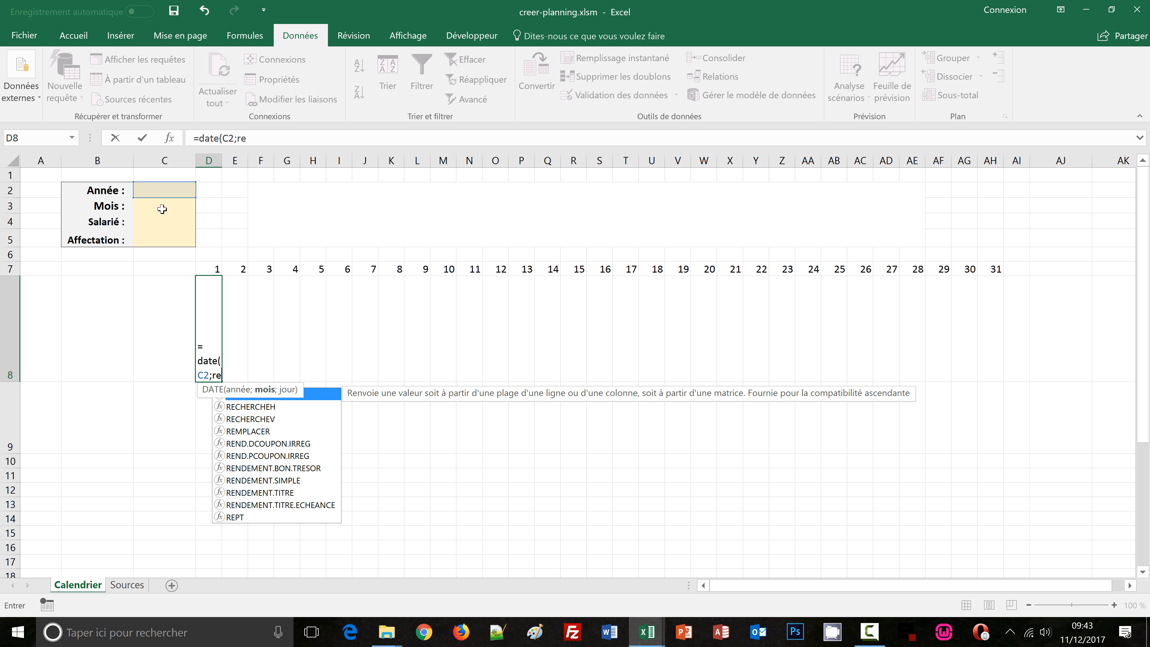
pyautogui.write('cherchev-')
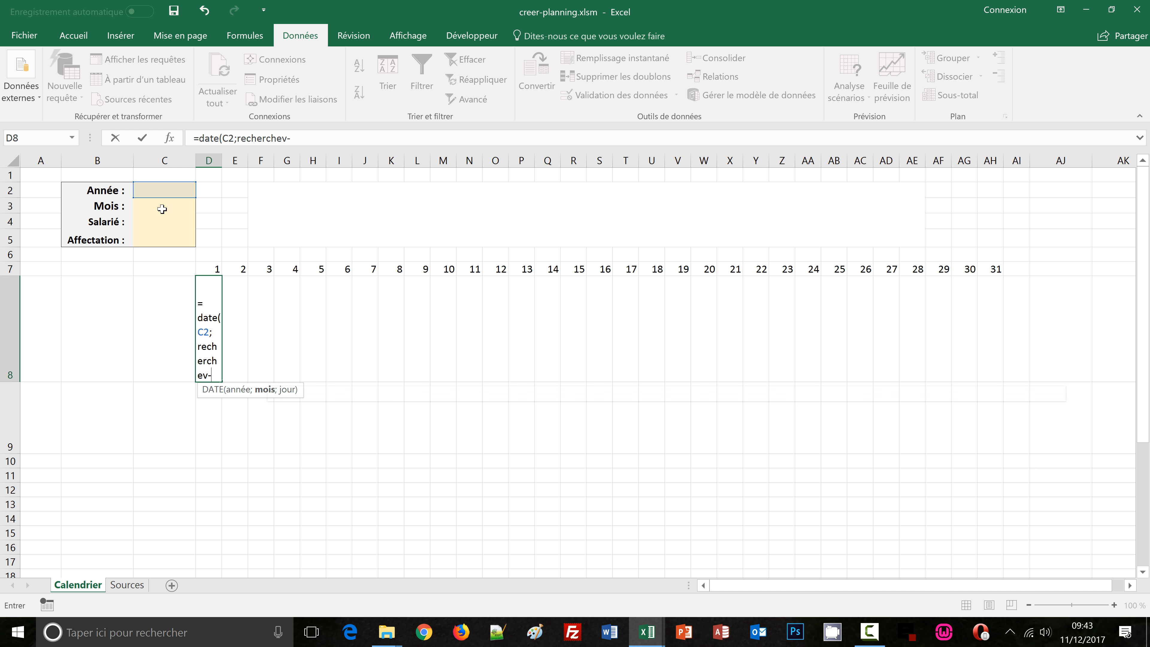
pyautogui.press('BackSpace')
pyautogui.write('(')
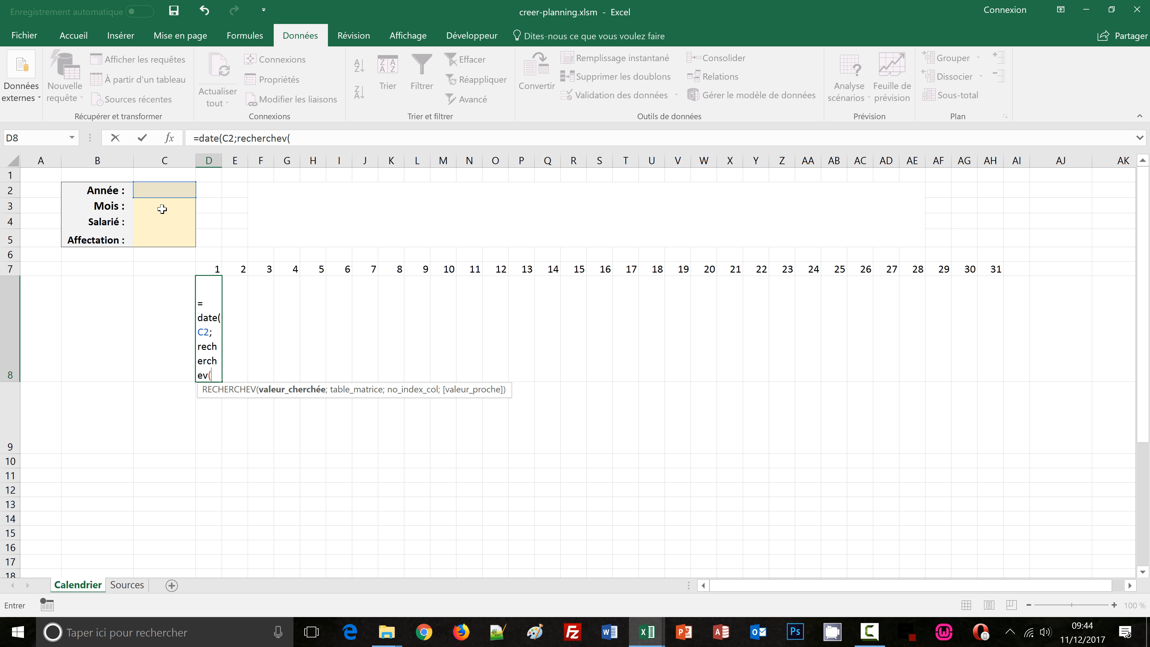
pyautogui.click(162, 209)
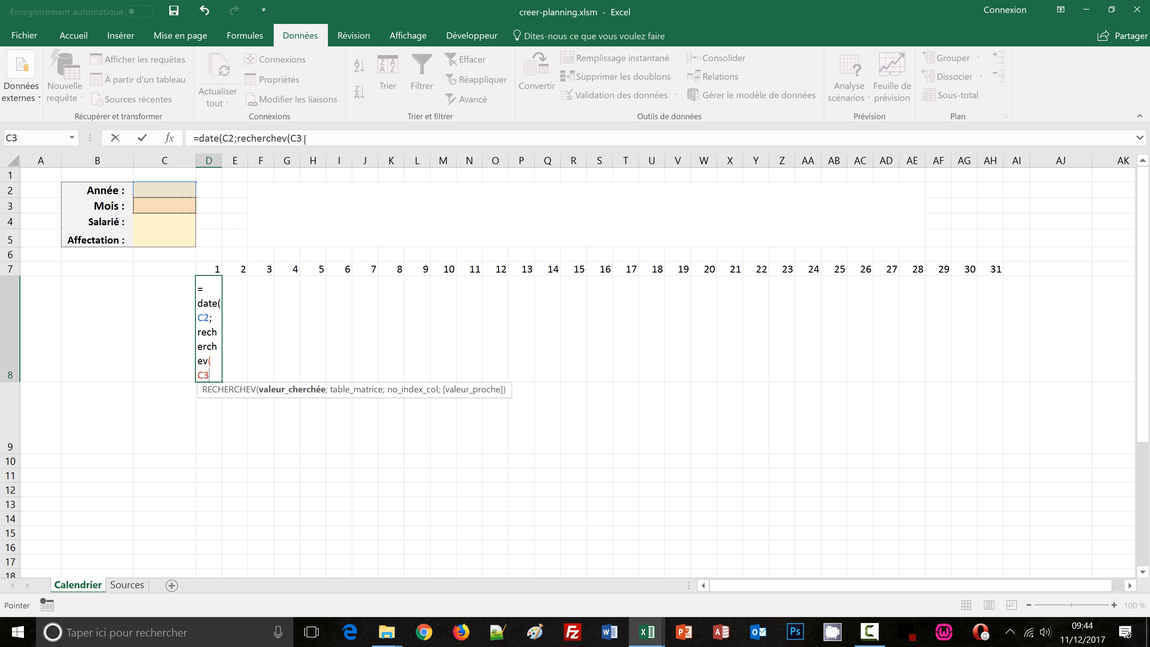
pyautogui.click(227, 138)
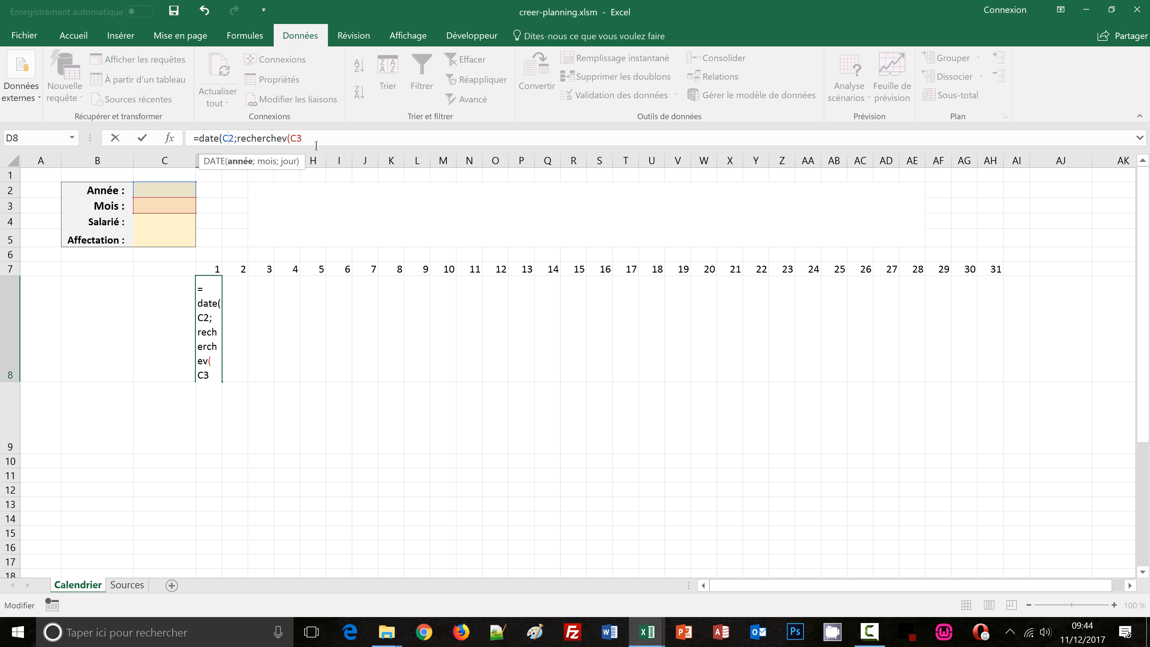
pyautogui.press('F4')
pyautogui.click(318, 134)
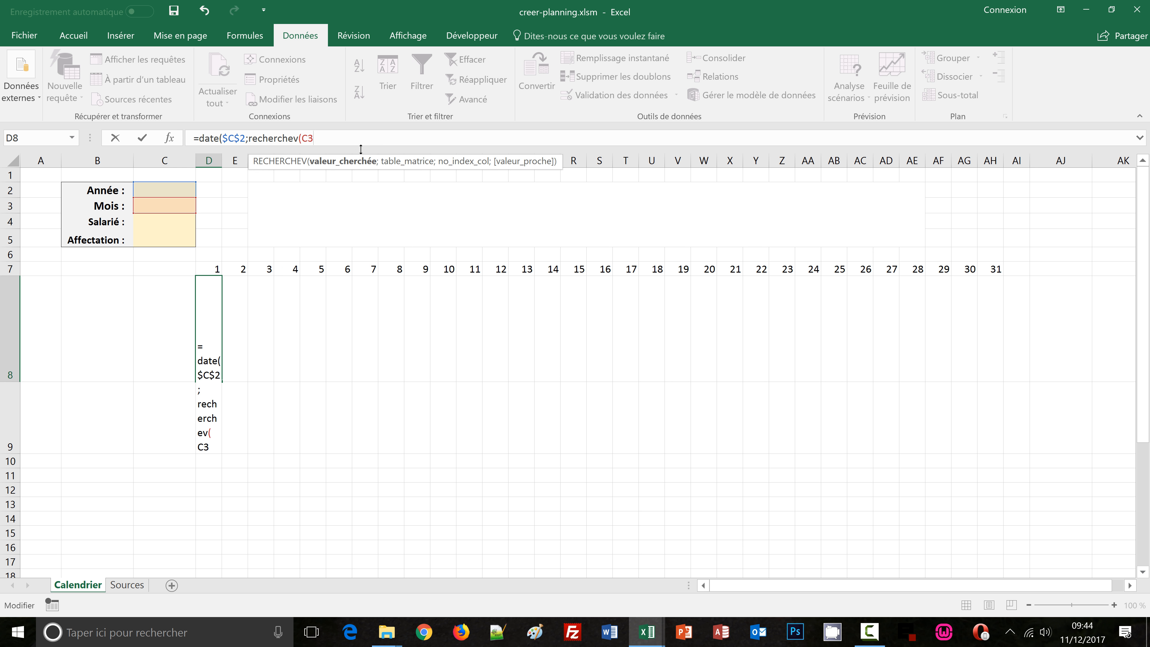
pyautogui.press('F4')
pyautogui.write(';')
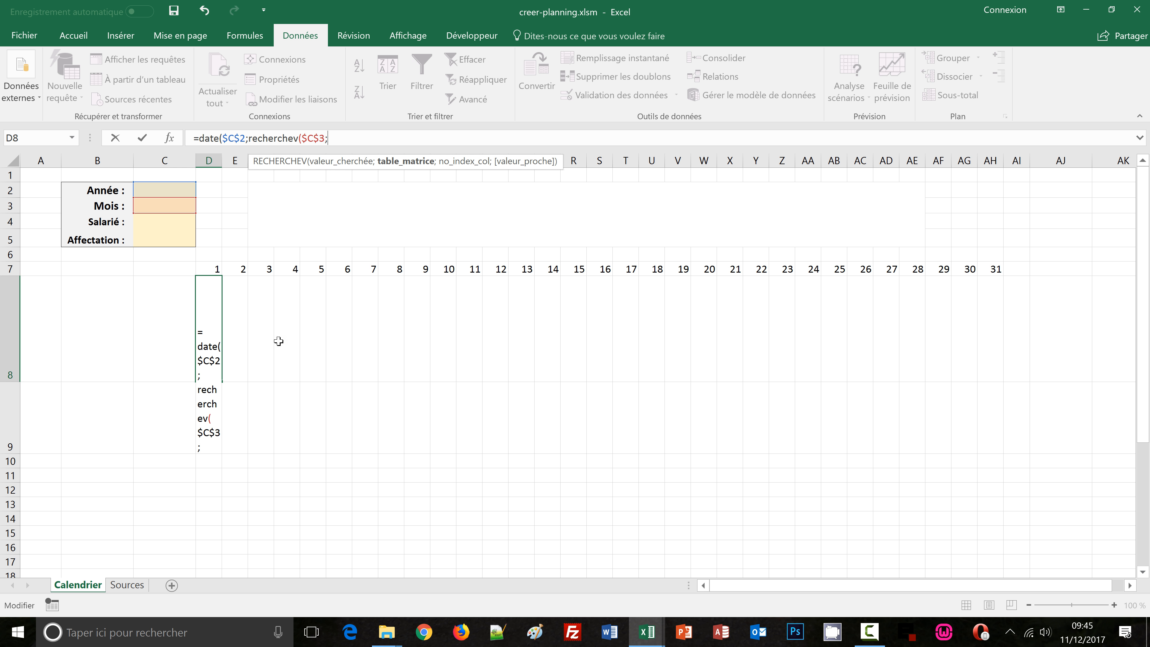
# Set the lookup table to Sources!$C$2:$D$14, returning column 2 with exact match FAUX
pyautogui.click(129, 585)
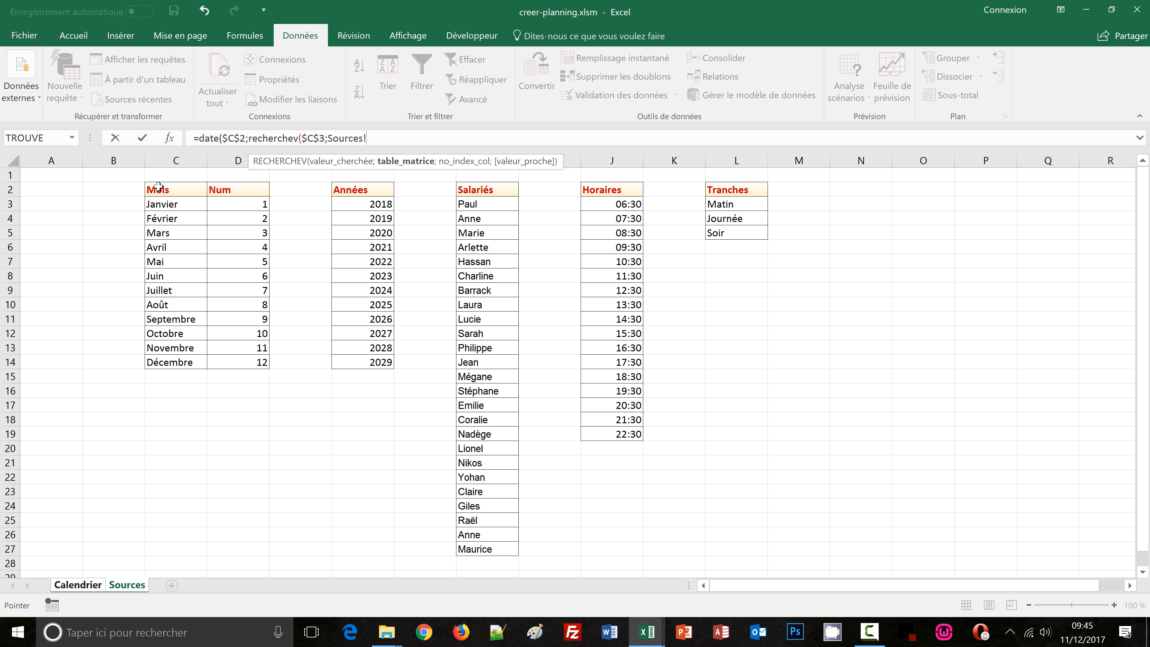
pyautogui.moveTo(158, 186); pyautogui.dragTo(230, 368)
pyautogui.press('F4')
pyautogui.write(';')
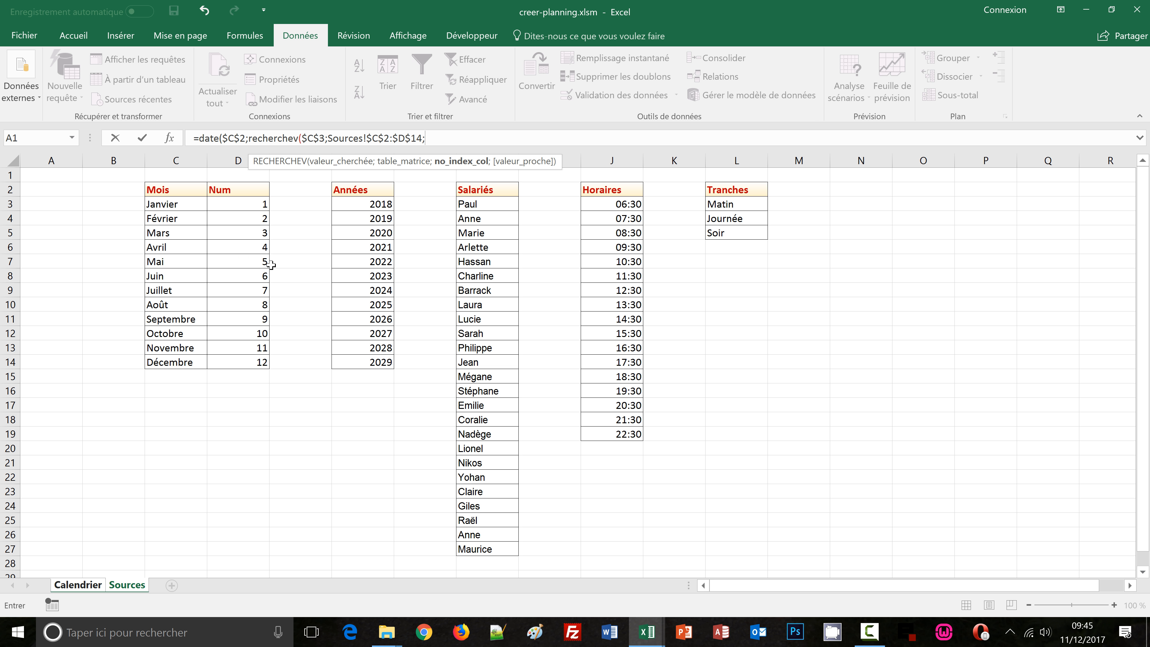
pyautogui.write('2;')
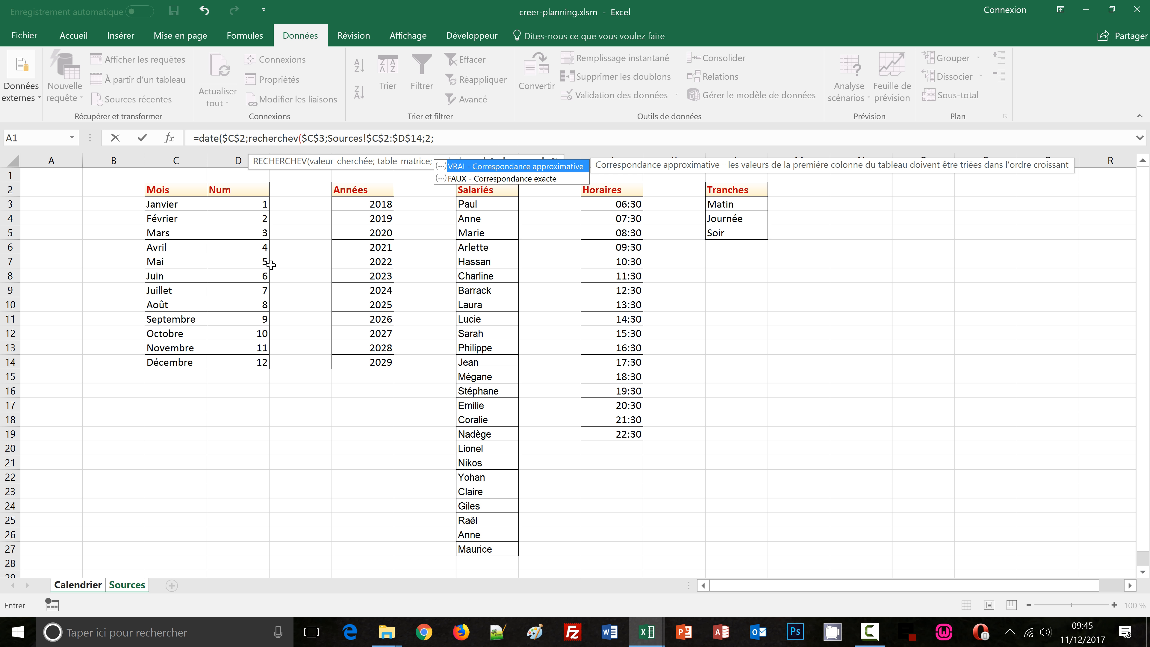
pyautogui.write('faux')
pyautogui.write(')')
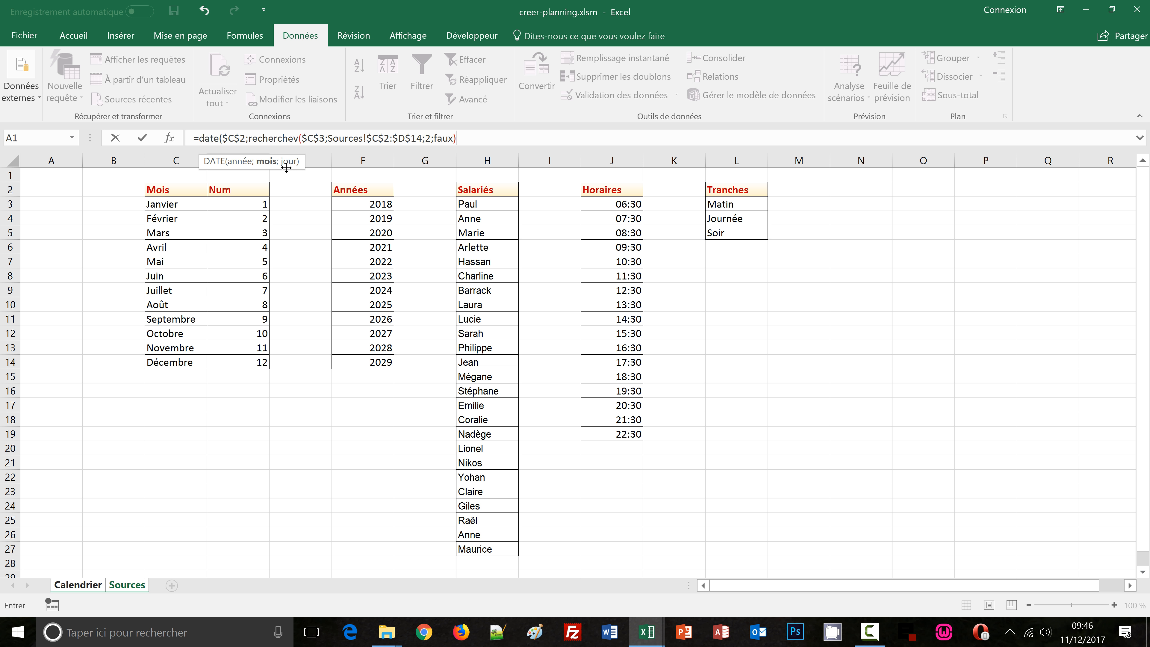
# Finish the DATE formula with Calendrier!D7 as the day and enter it
pyautogui.write(';')
pyautogui.click(79, 586)
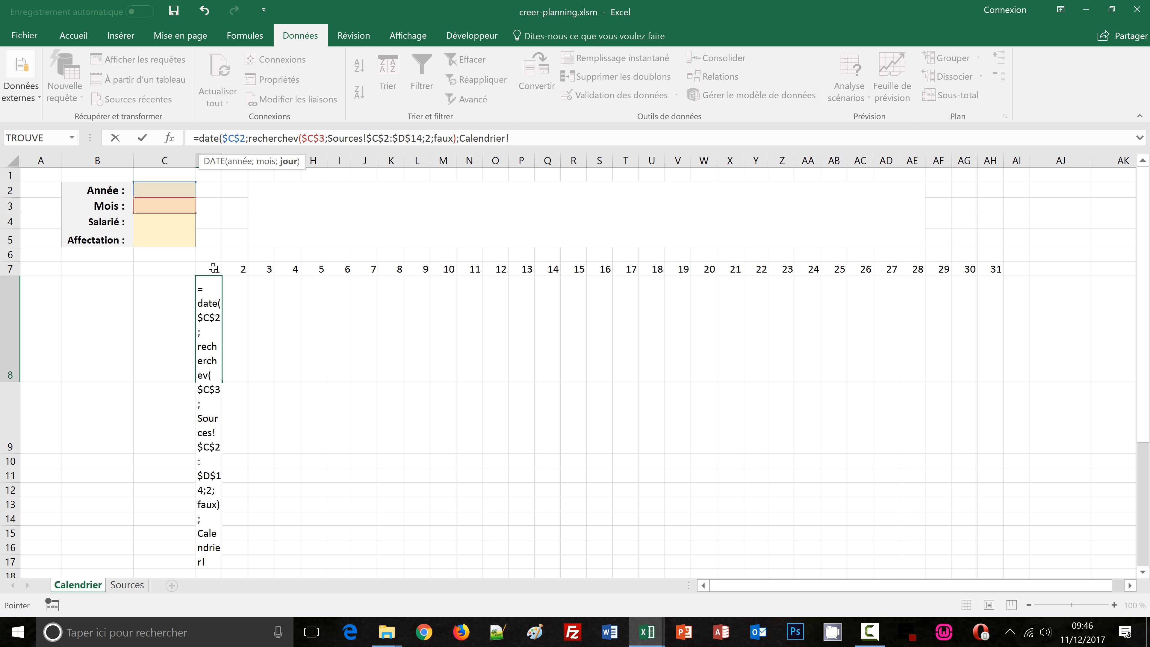
pyautogui.click(213, 268)
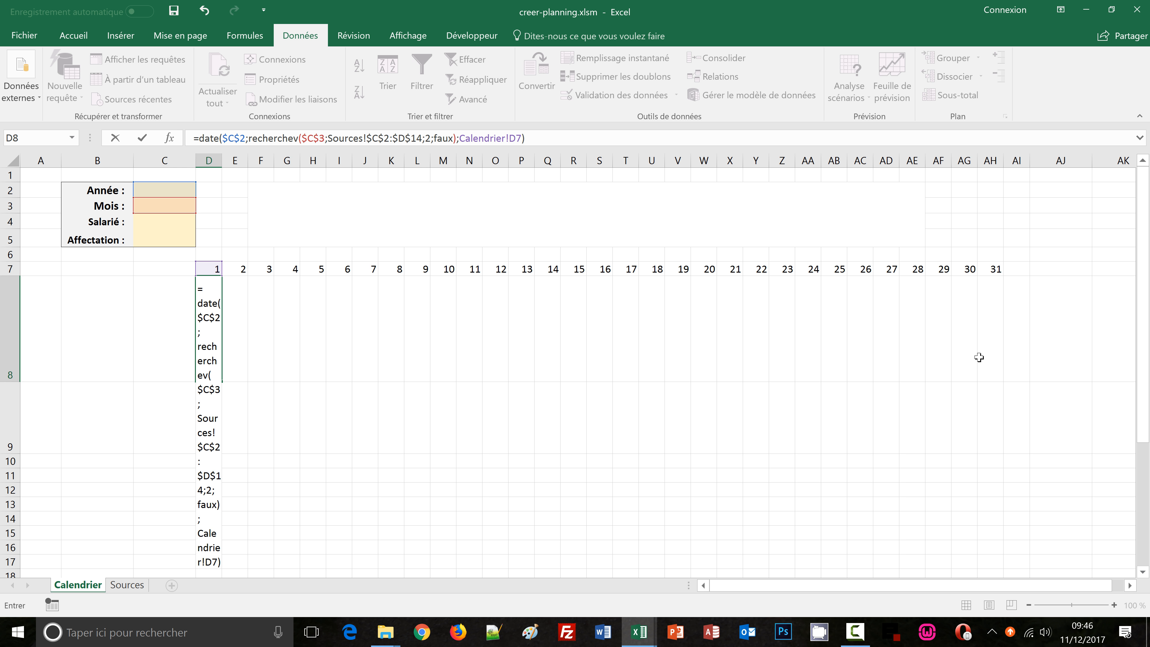
pyautogui.hotkey('ctrl', 'Return')
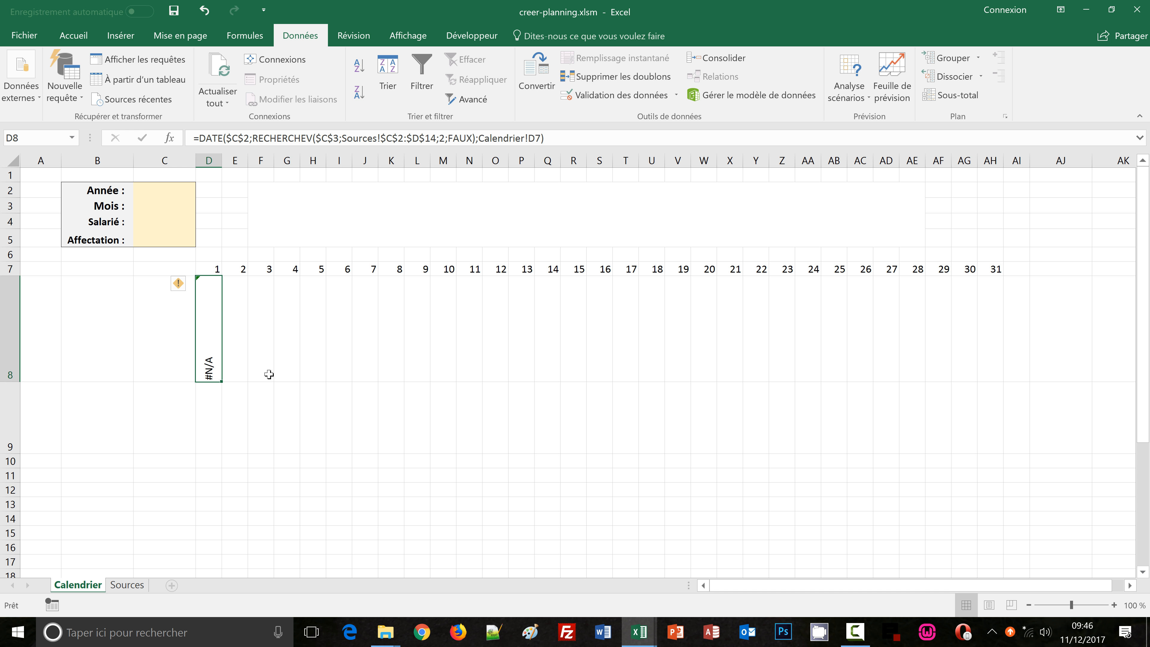
# Choose 2018 as the year and Janvier as the month from the dropdowns
pyautogui.click(159, 189)
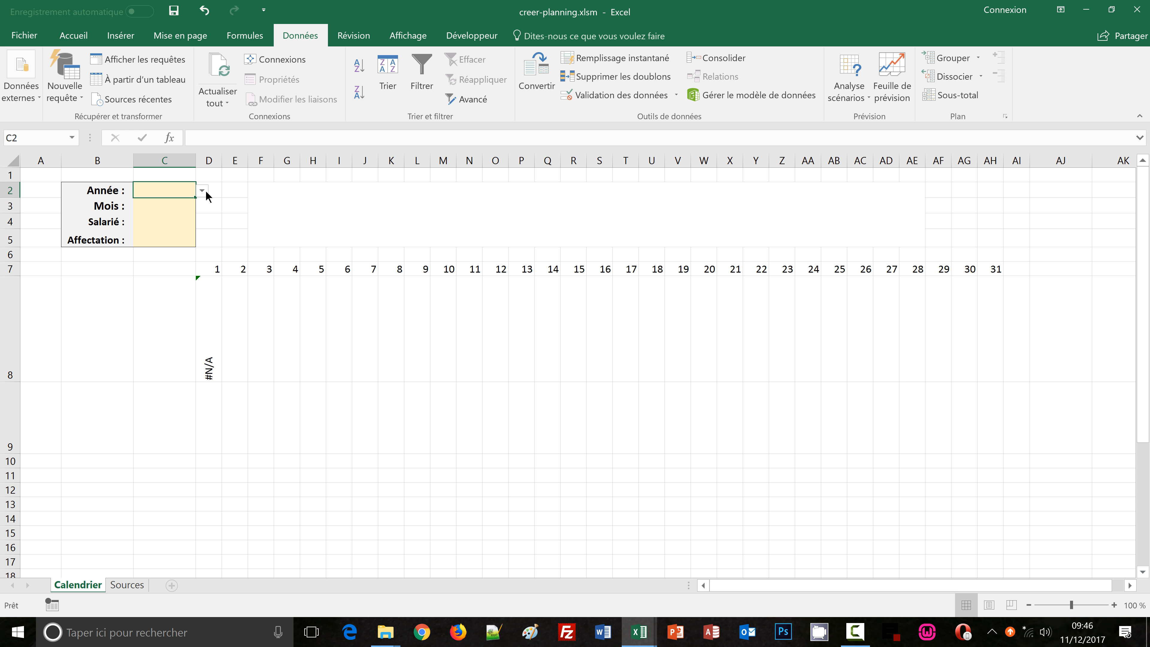
pyautogui.click(204, 190)
pyautogui.click(190, 203)
pyautogui.click(173, 204)
pyautogui.click(202, 207)
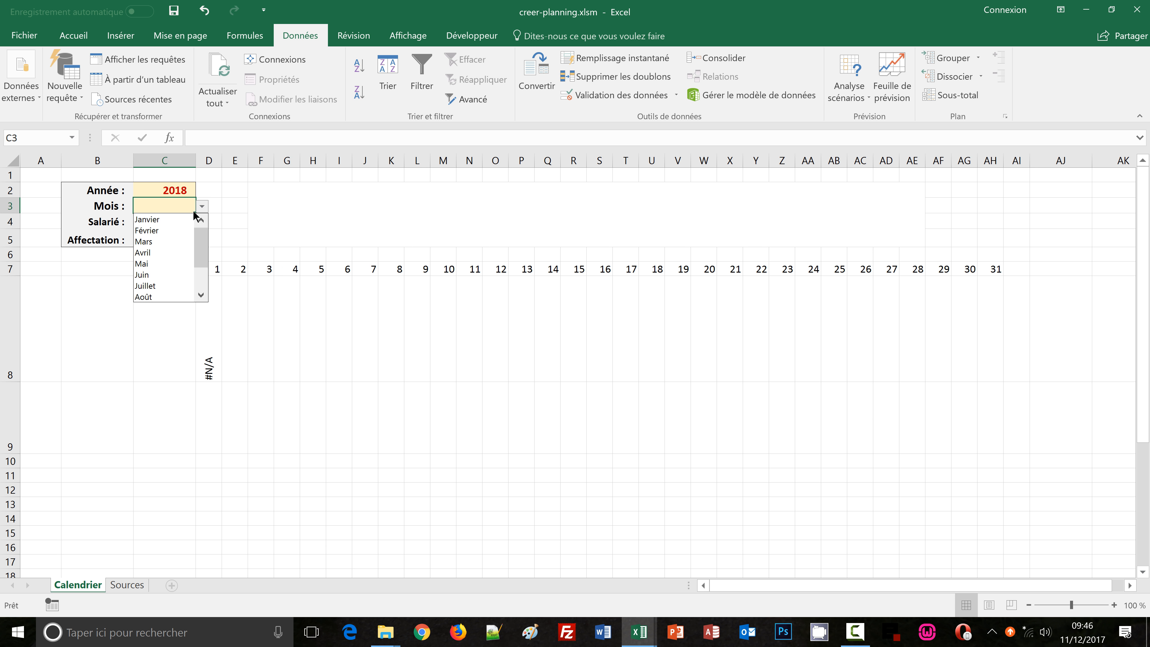
pyautogui.click(164, 218)
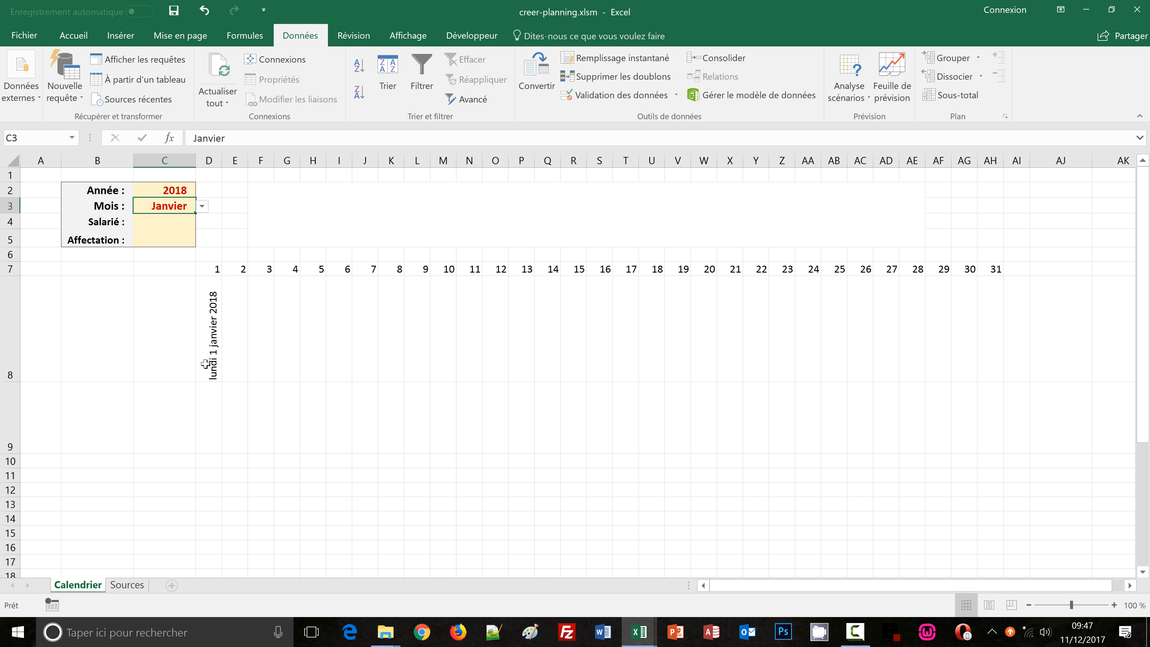
# Copy the D8 date formula across to AH8 and make row 8 taller to show the dates
pyautogui.click(215, 369)
pyautogui.moveTo(222, 383); pyautogui.dragTo(1008, 373)
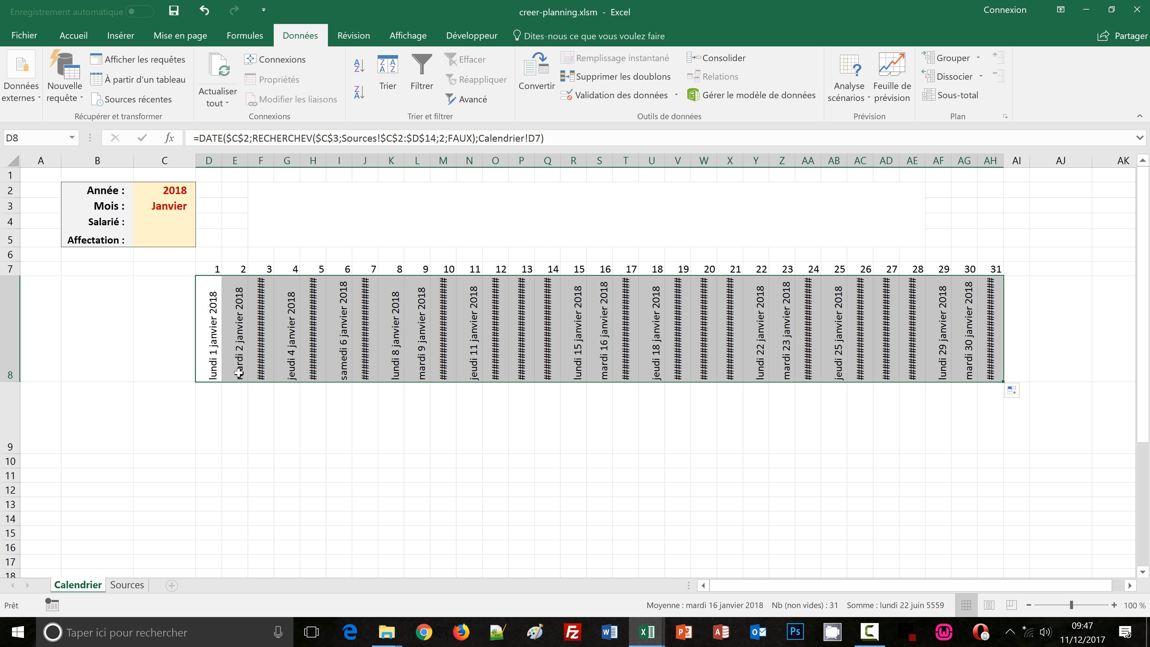
pyautogui.moveTo(11, 382); pyautogui.dragTo(12, 401)
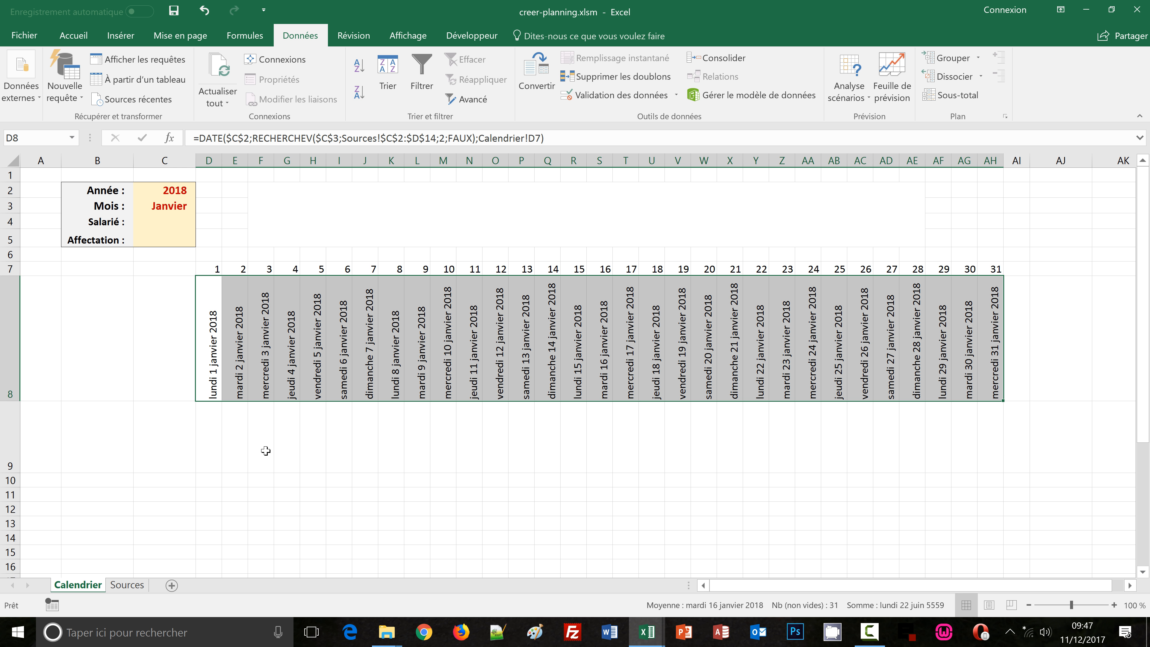
pyautogui.click(418, 462)
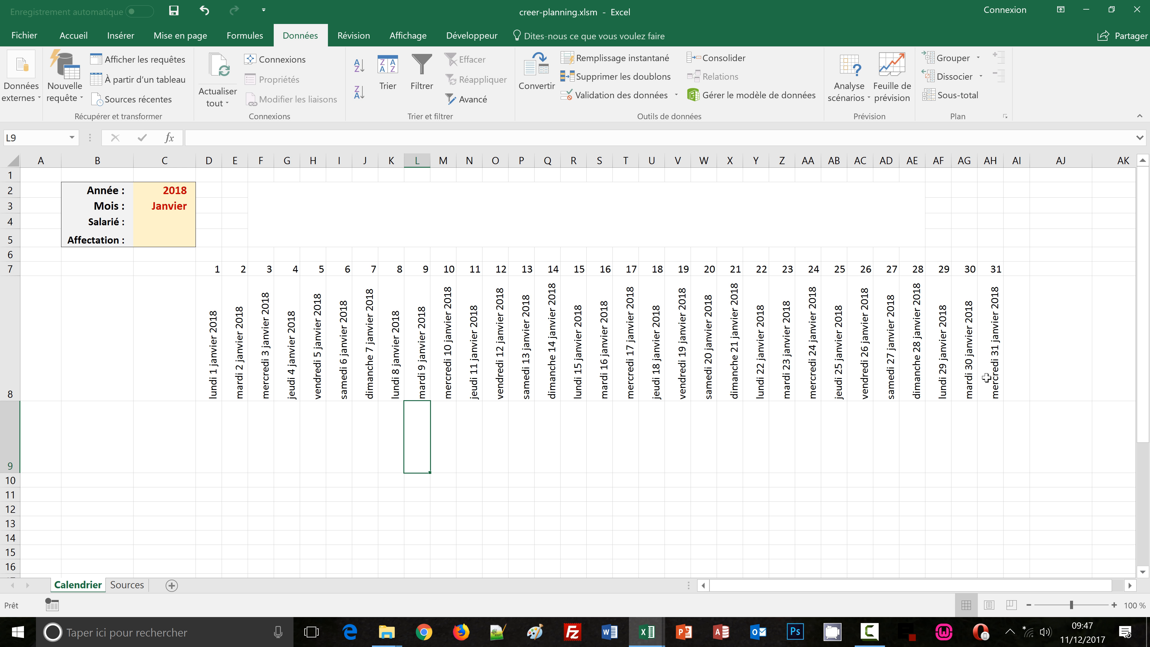
# Change the month in C3 to Février
pyautogui.click(175, 207)
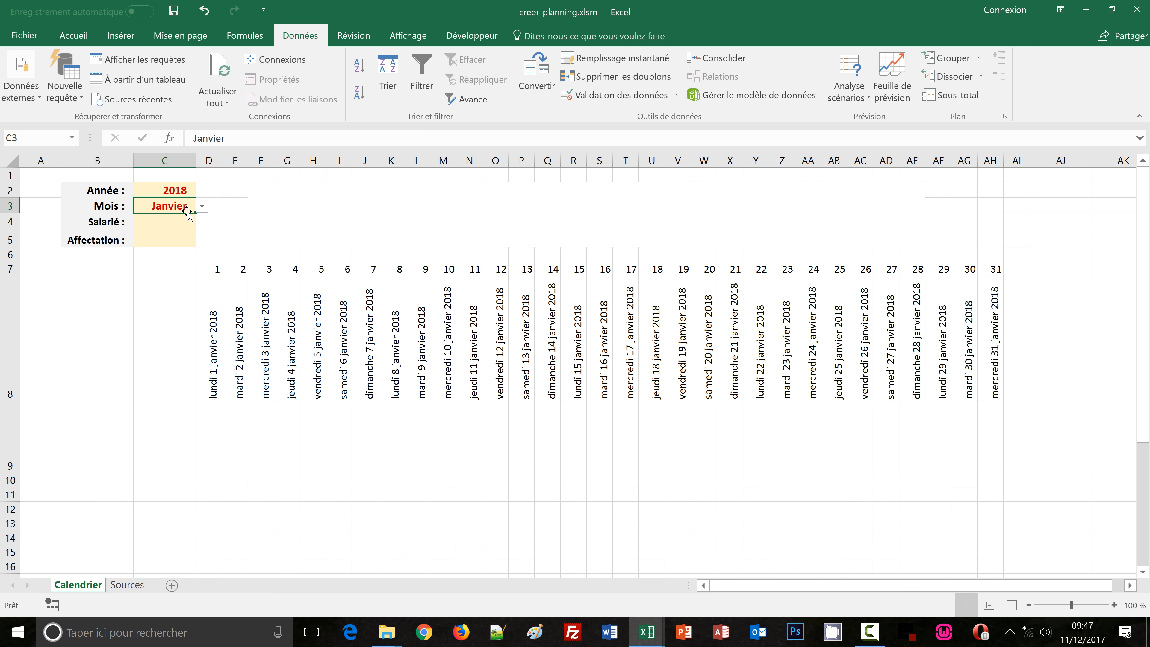
pyautogui.click(202, 206)
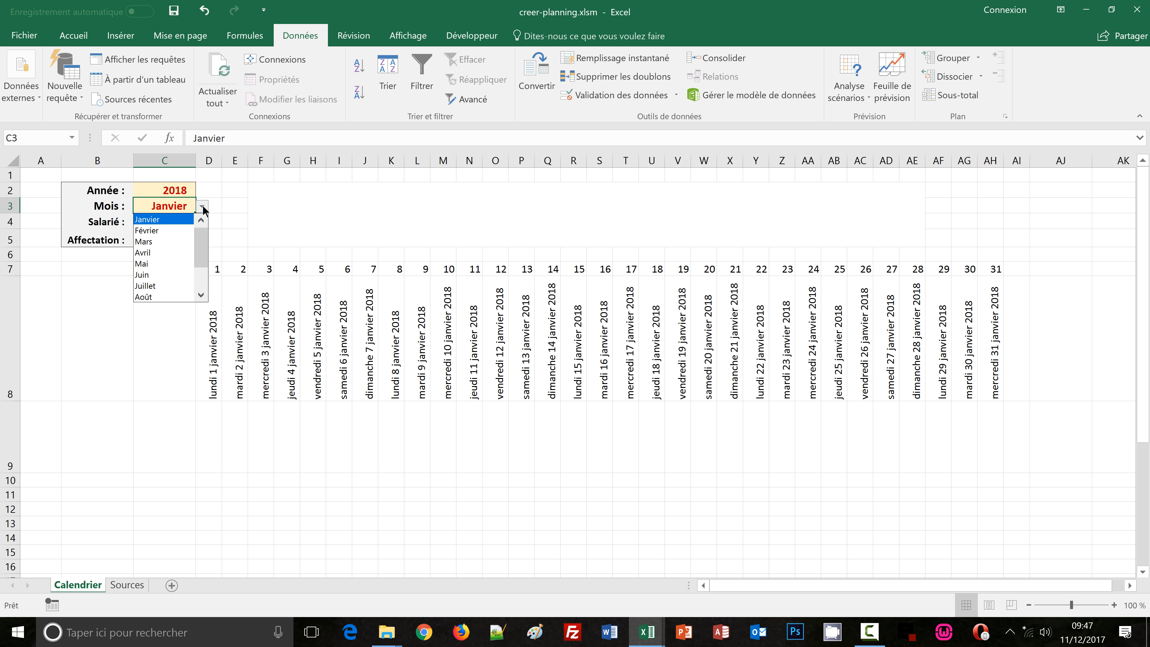
pyautogui.click(172, 230)
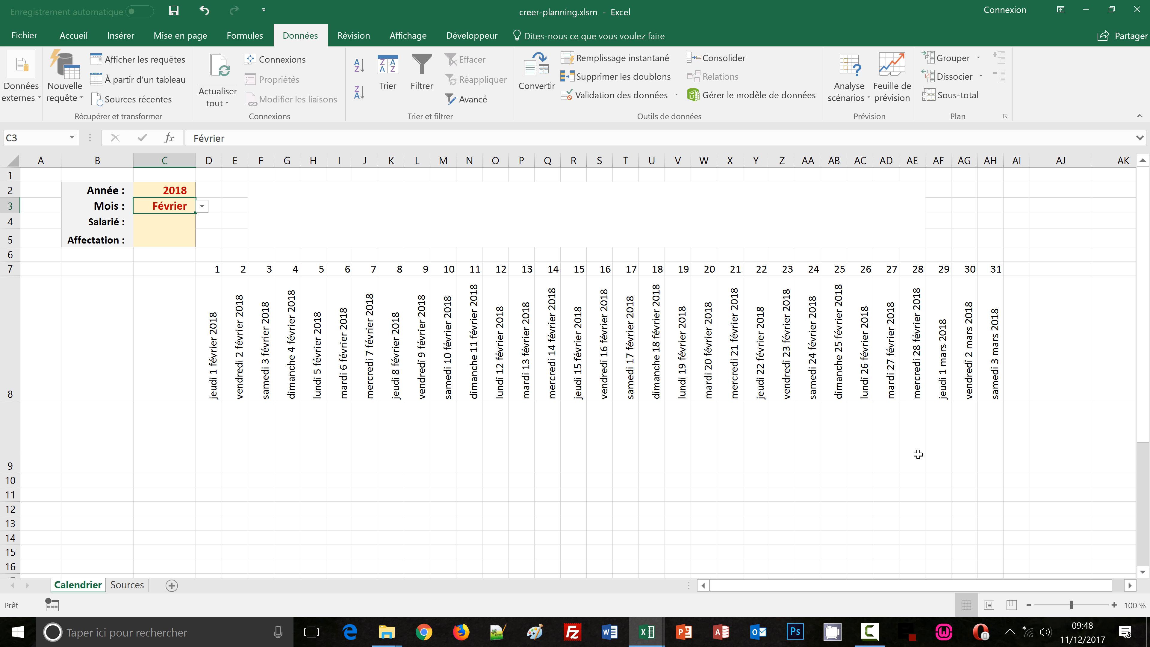
pyautogui.click(205, 434)
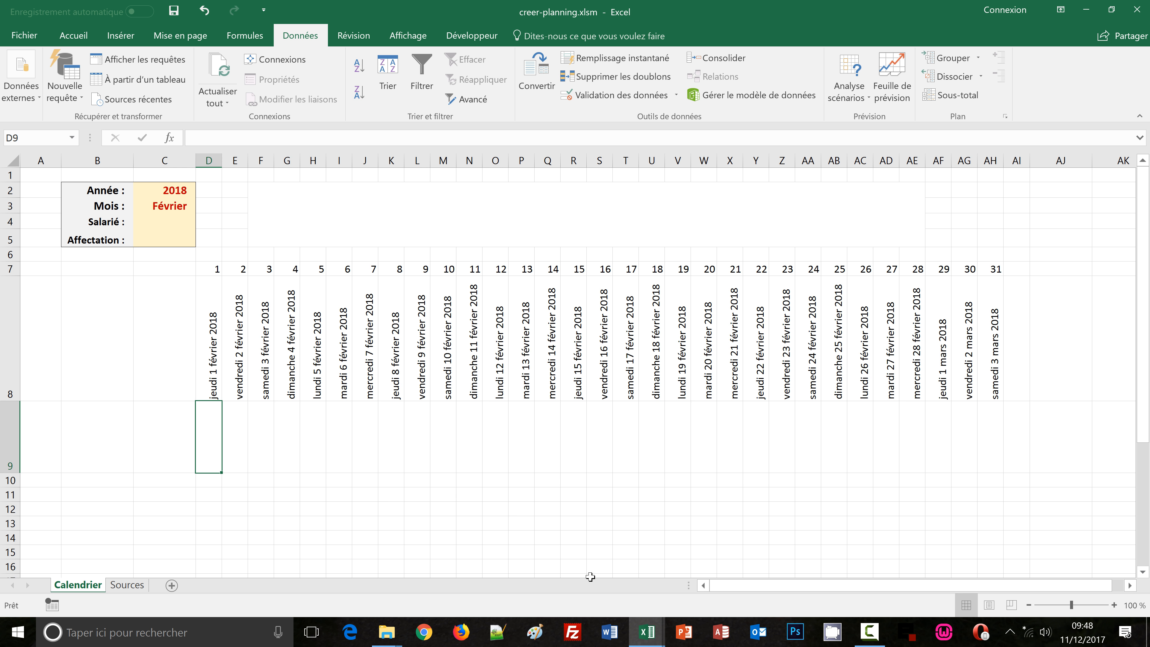
# Compare with the finished calendrier_auto1 planning, then return to creer-planning.xlsm
pyautogui.moveTo(642, 634)
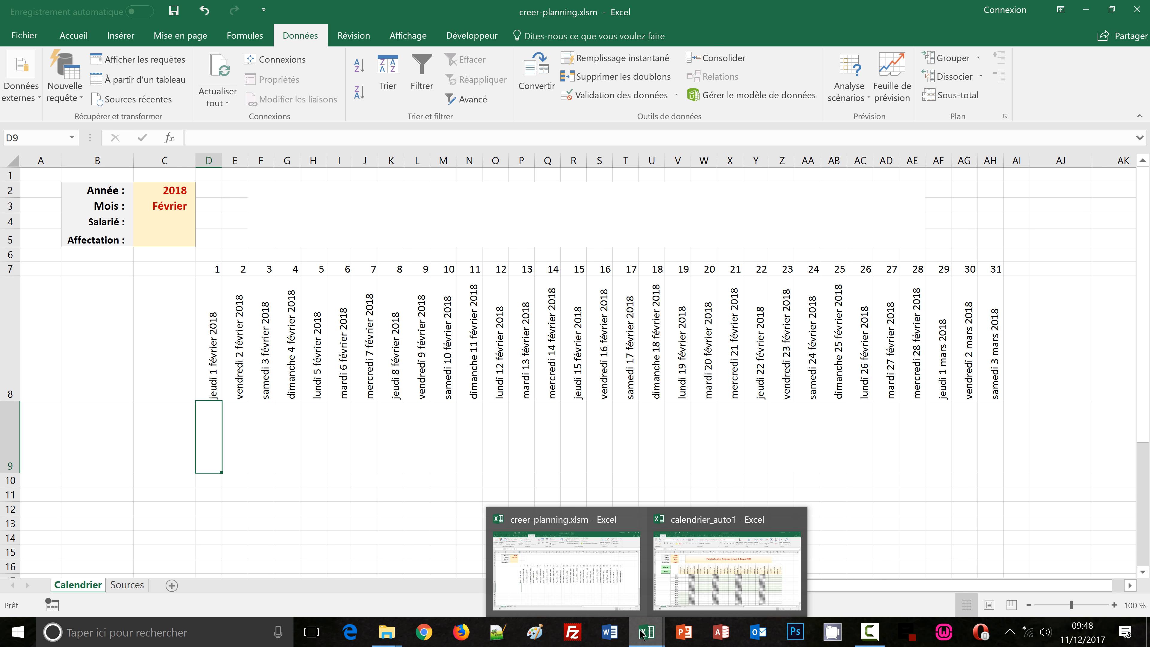
pyautogui.click(666, 581)
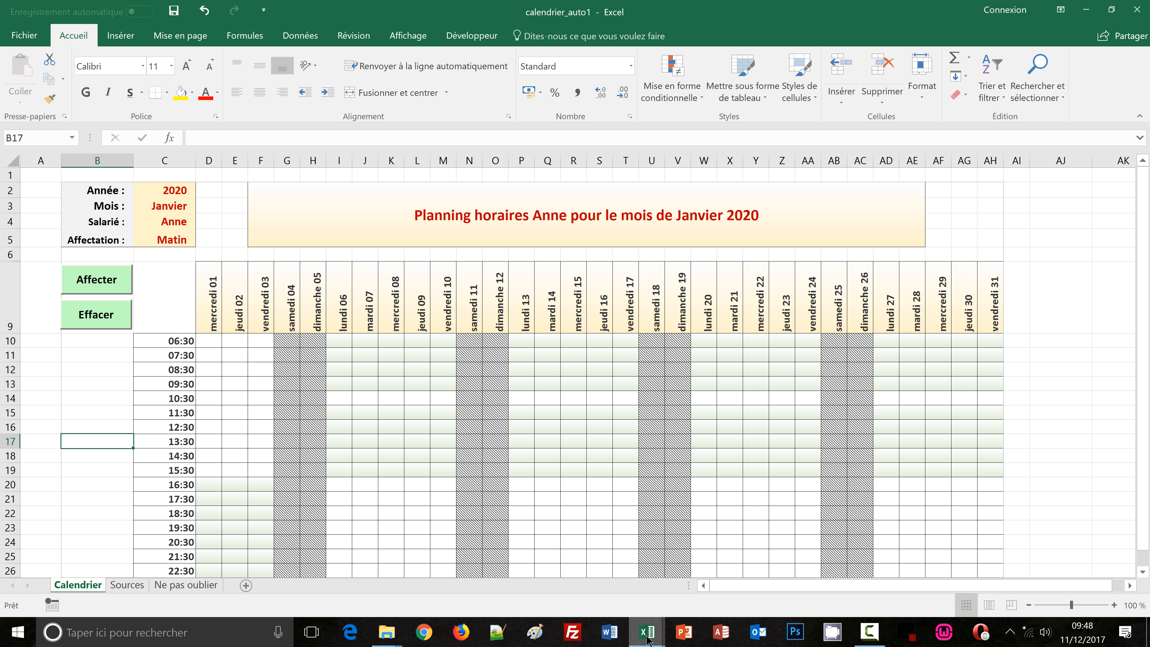
pyautogui.moveTo(647, 632)
pyautogui.click(603, 595)
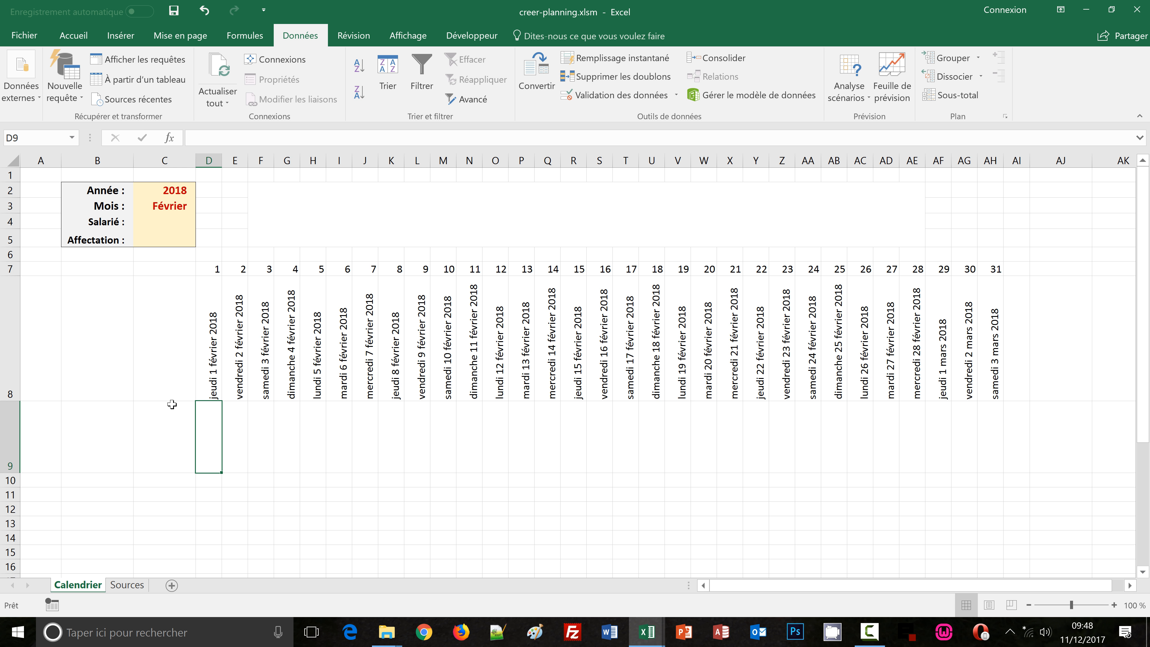
# Start a formula in D9 testing with ET that both the year $C$2 and the month $C$3 are not empty
pyautogui.write('=')
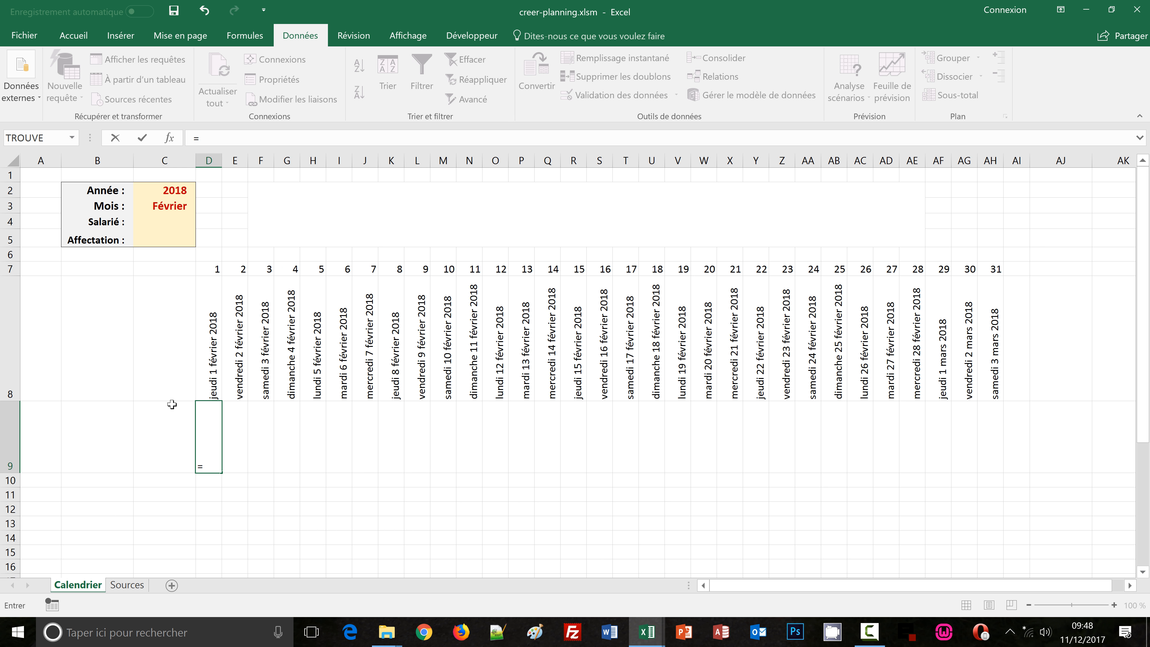
pyautogui.write('si')
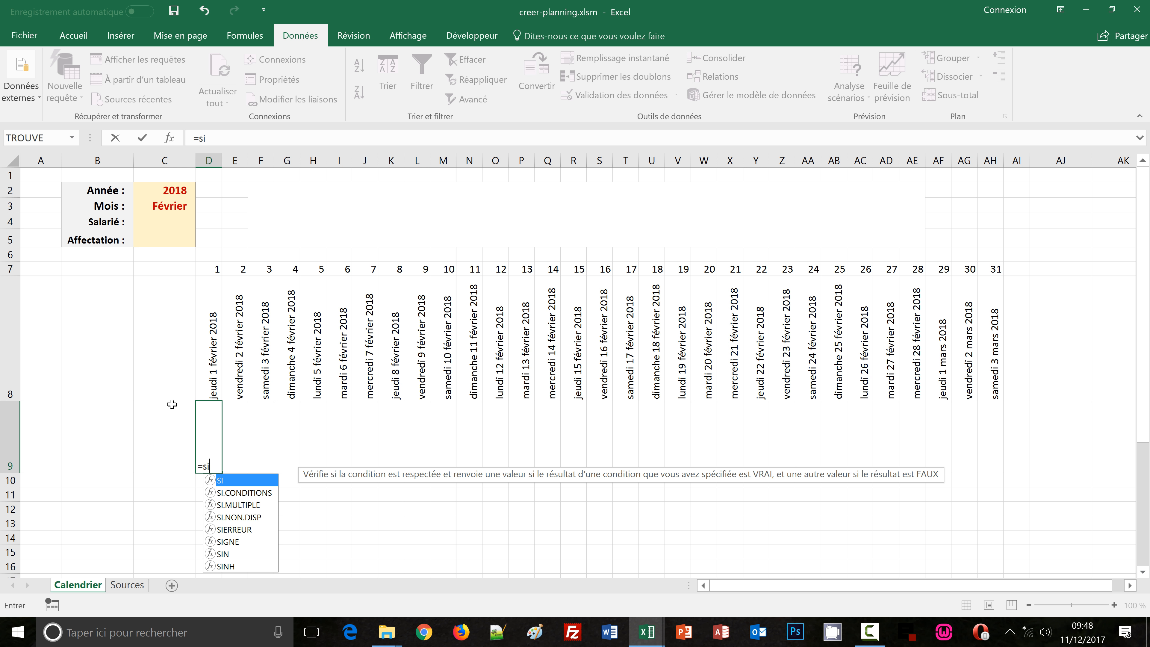
pyautogui.write('(')
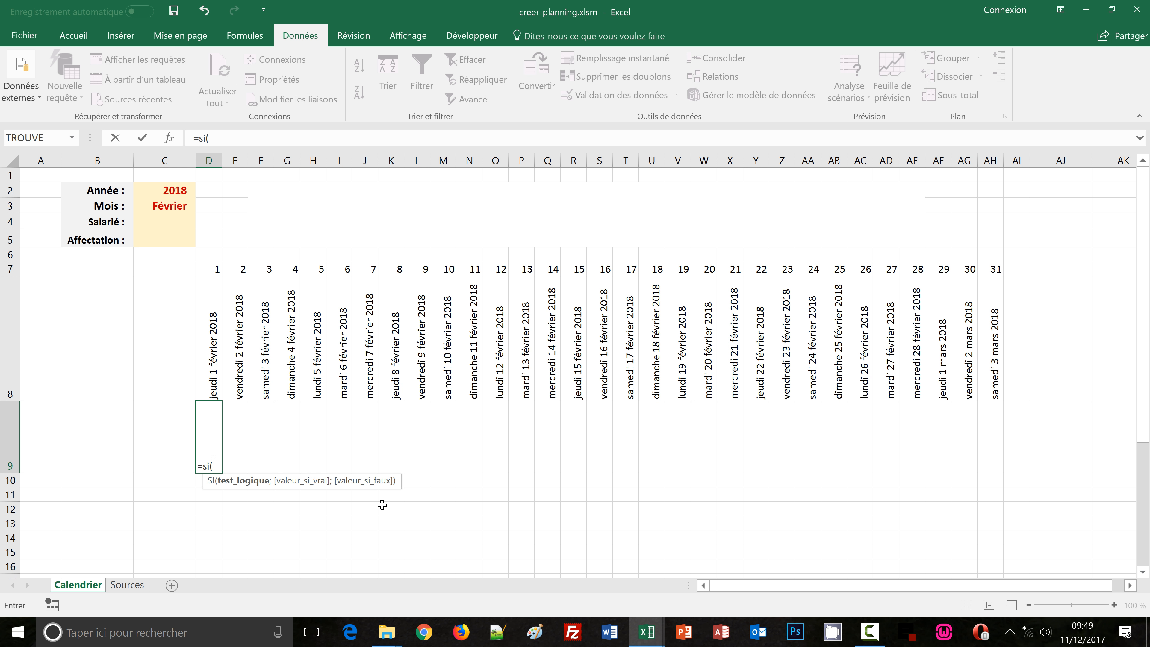
pyautogui.write('et')
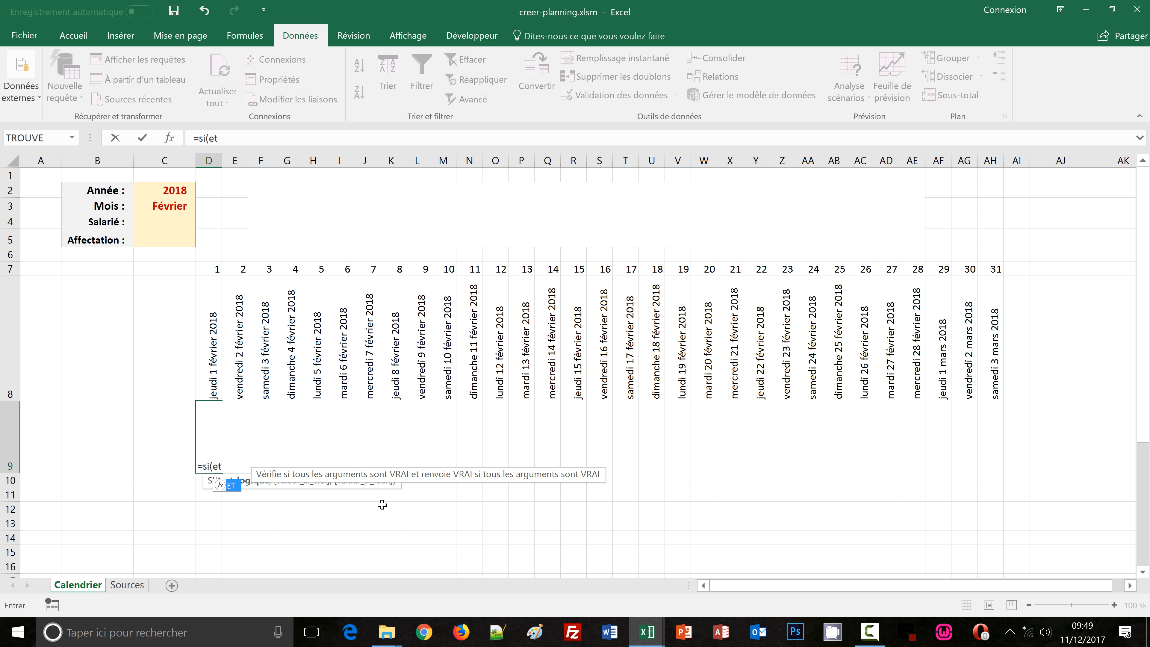
pyautogui.write('(')
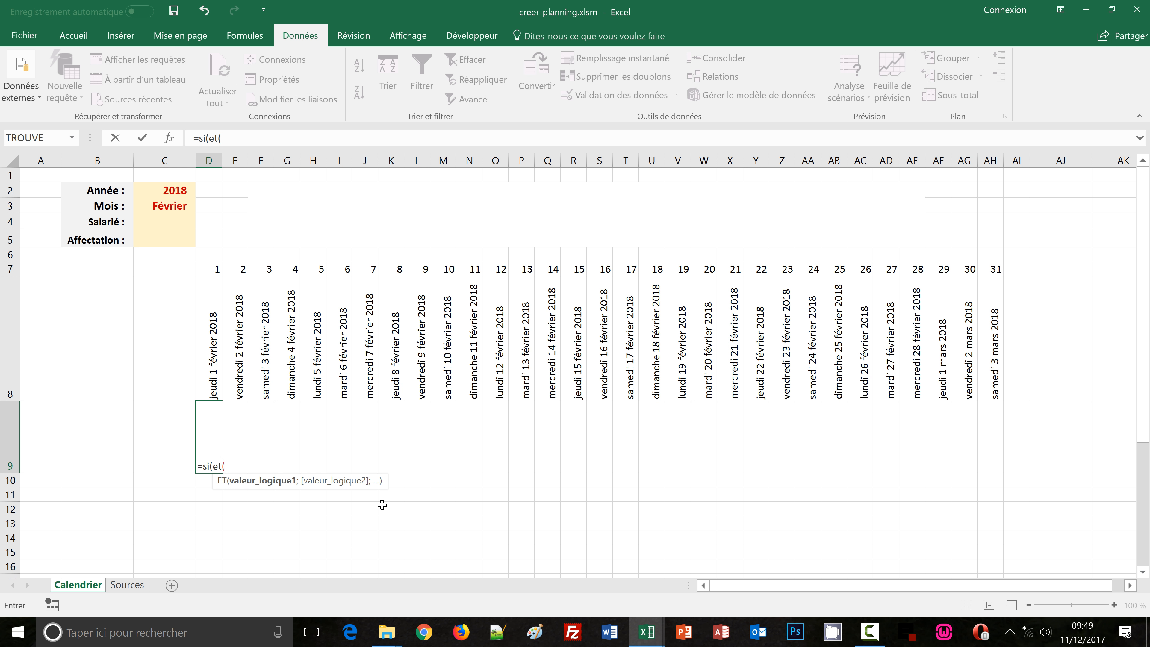
pyautogui.click(156, 190)
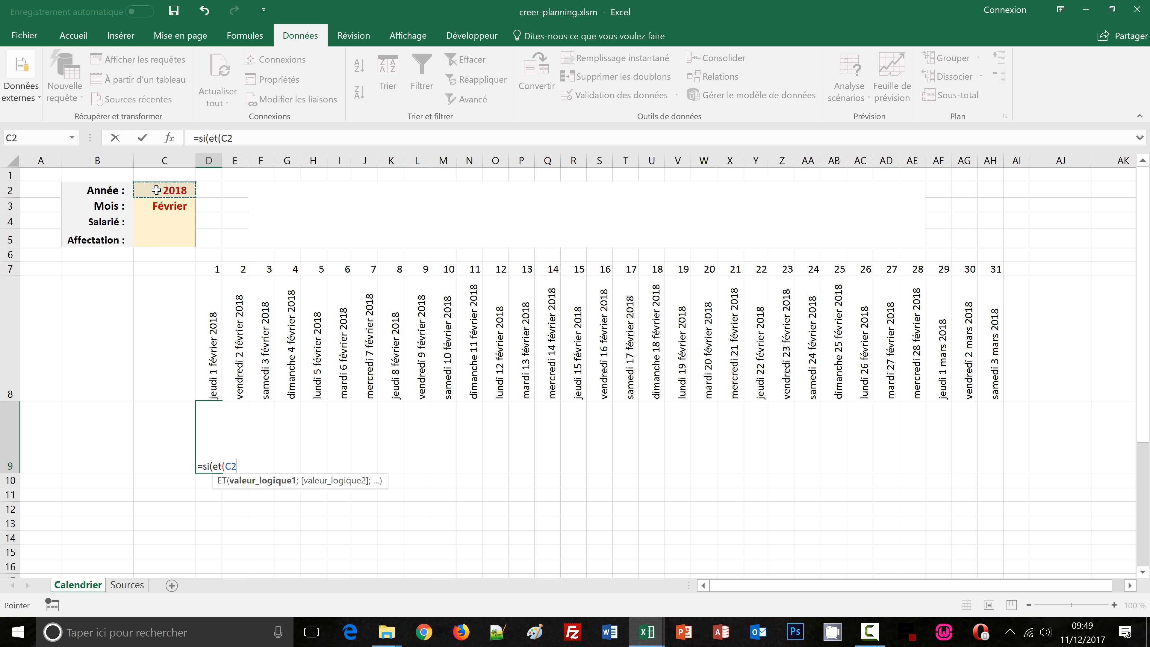
pyautogui.press('F4')
pyautogui.write('<>')
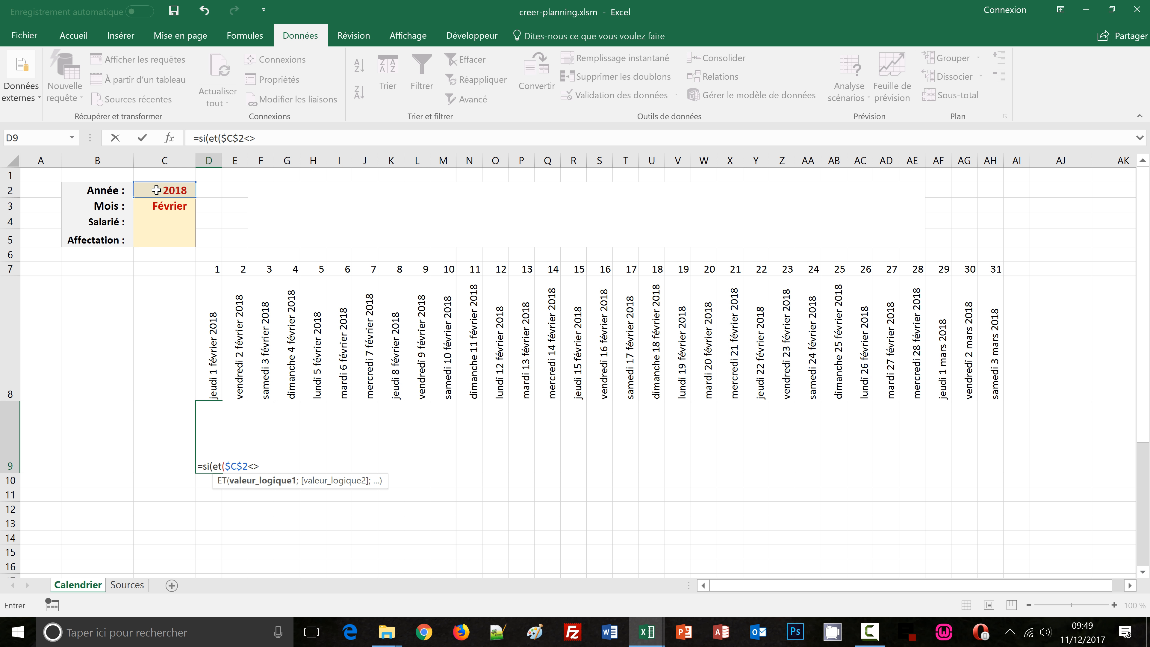
pyautogui.write('"";')
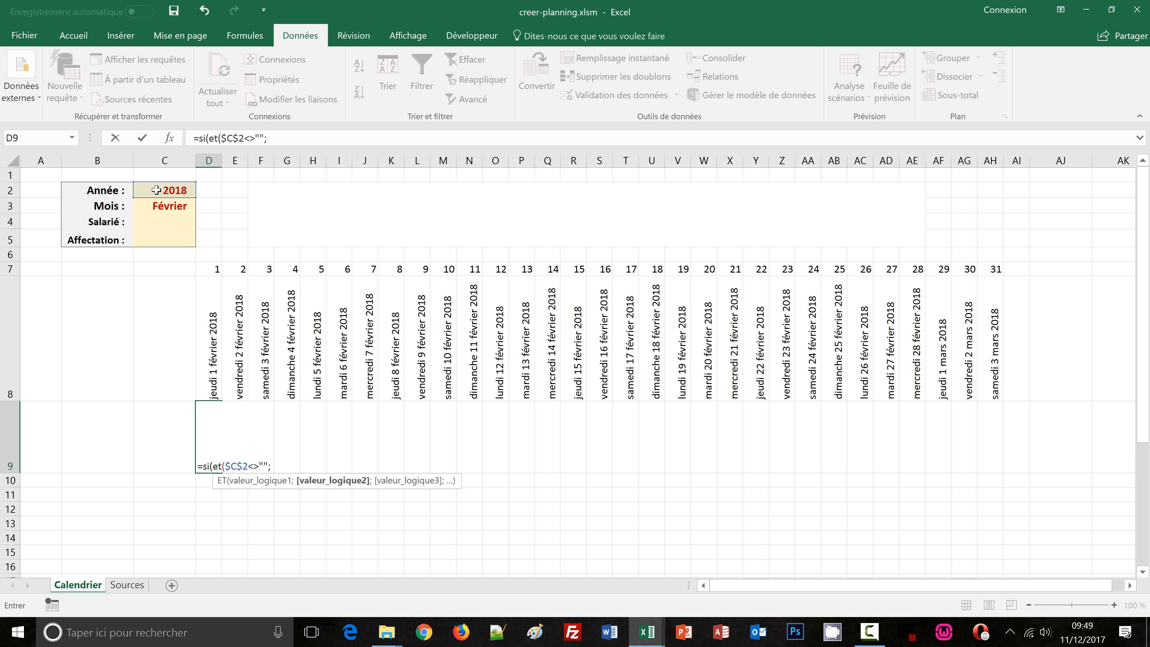
pyautogui.click(168, 209)
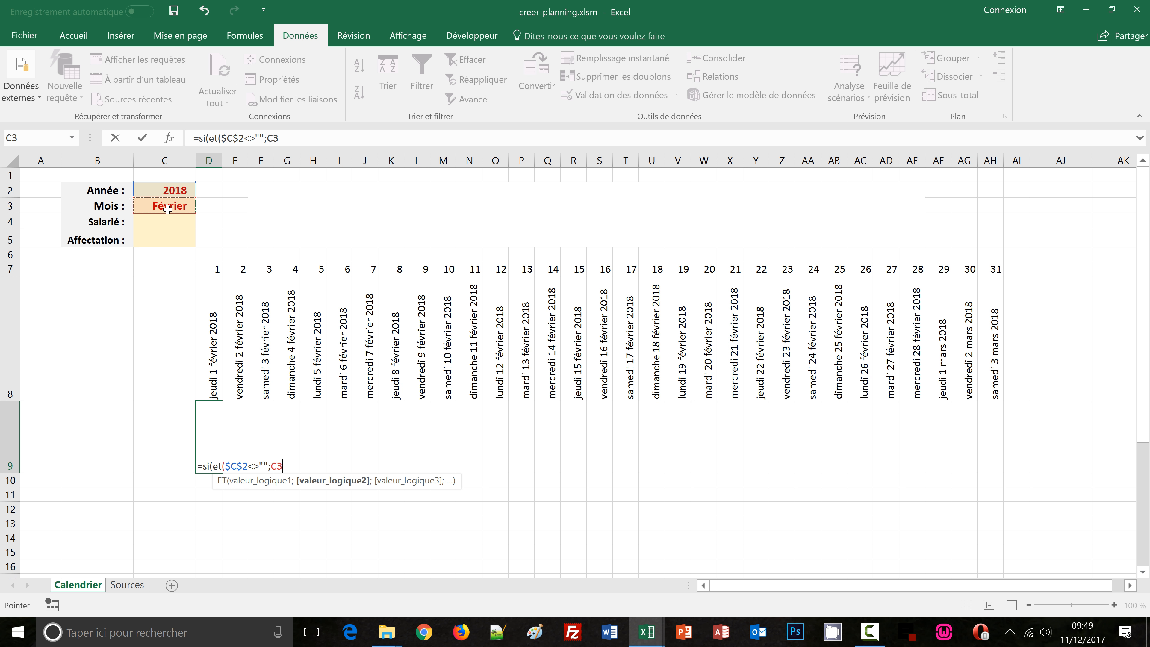
pyautogui.press('F4')
pyautogui.write('<>')
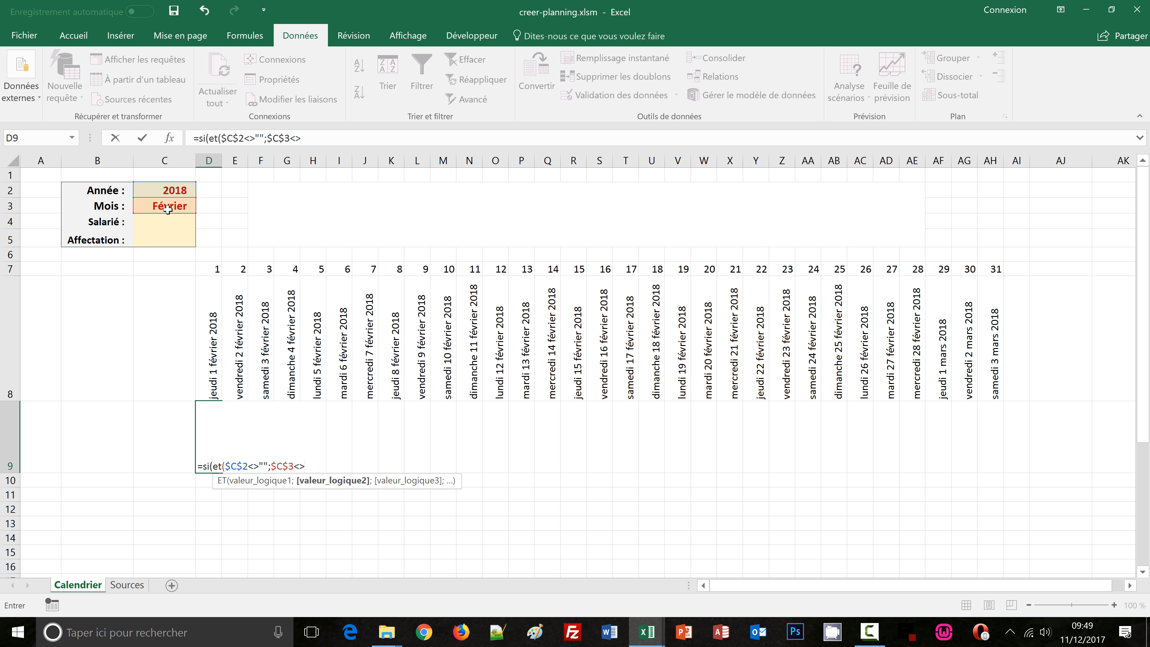
pyautogui.write('"")')
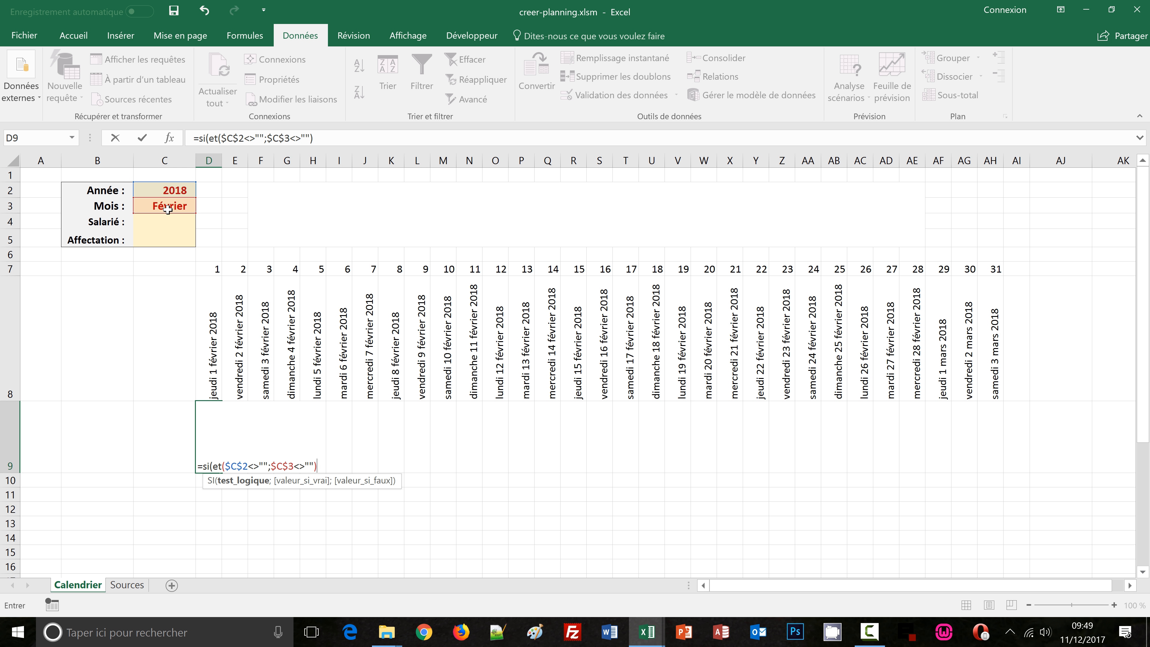
pyautogui.write(';')
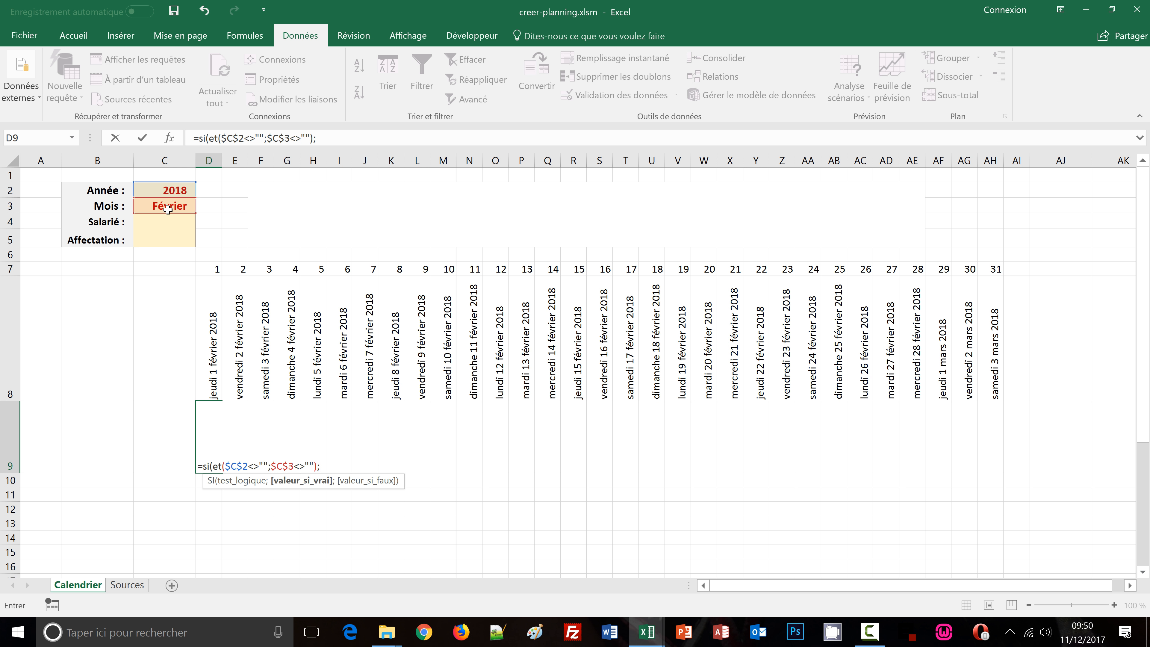
# Complete D9's formula to return the day name and day number of D8 with TEXTE, or empty text otherwise
pyautogui.write('texte')
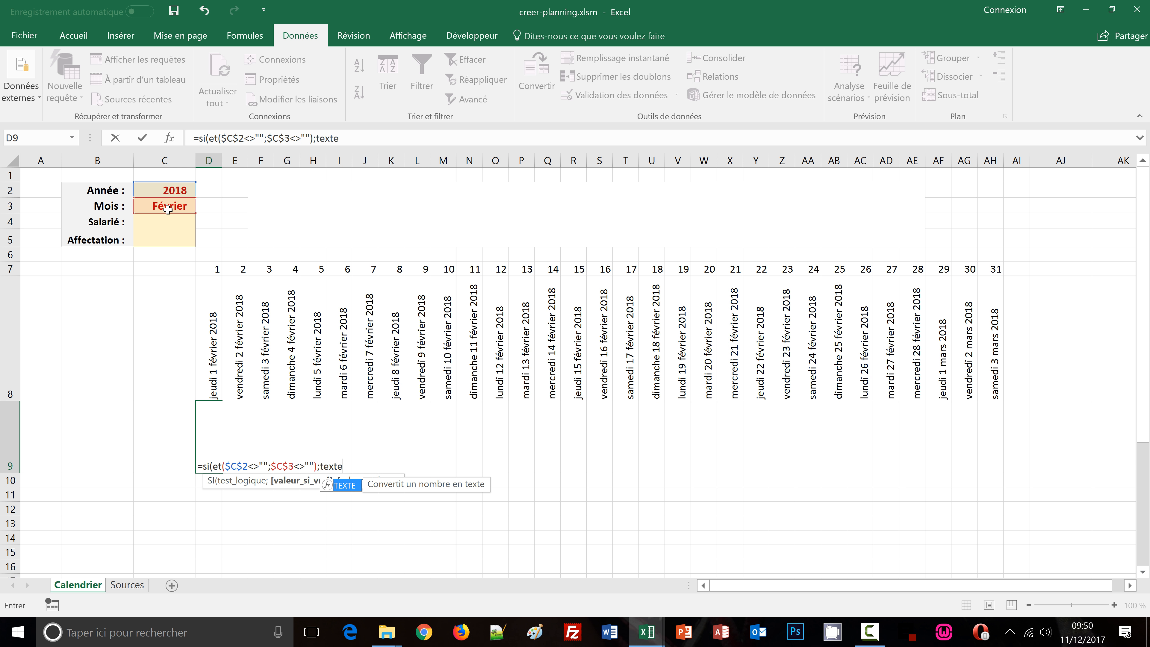
pyautogui.write('(')
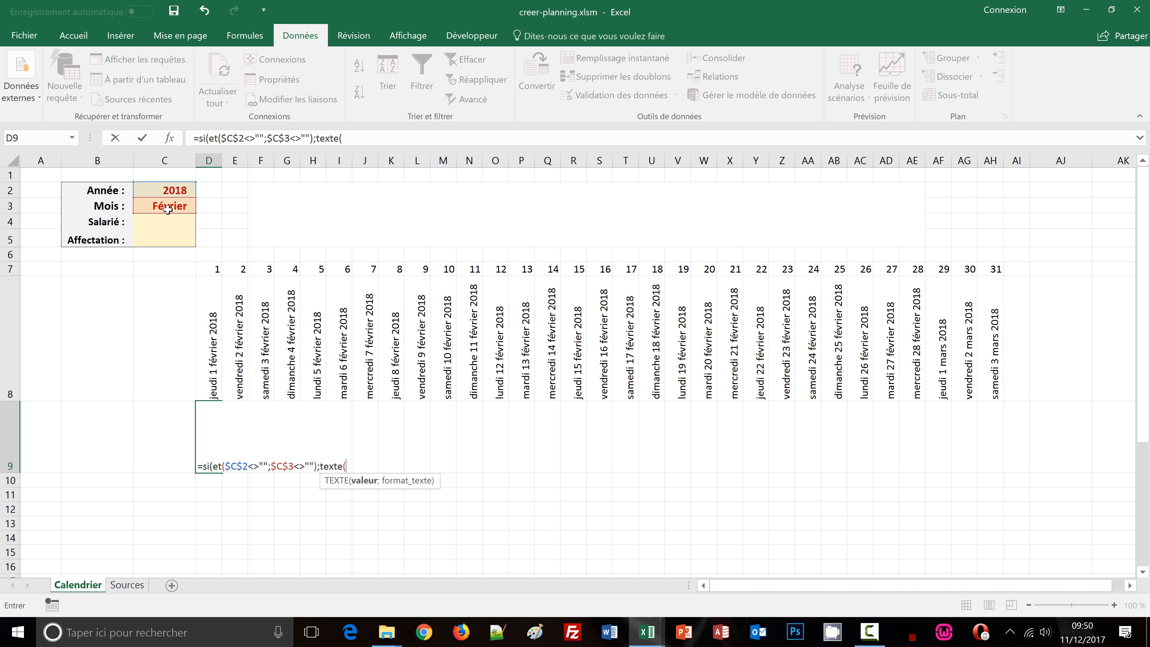
pyautogui.click(217, 374)
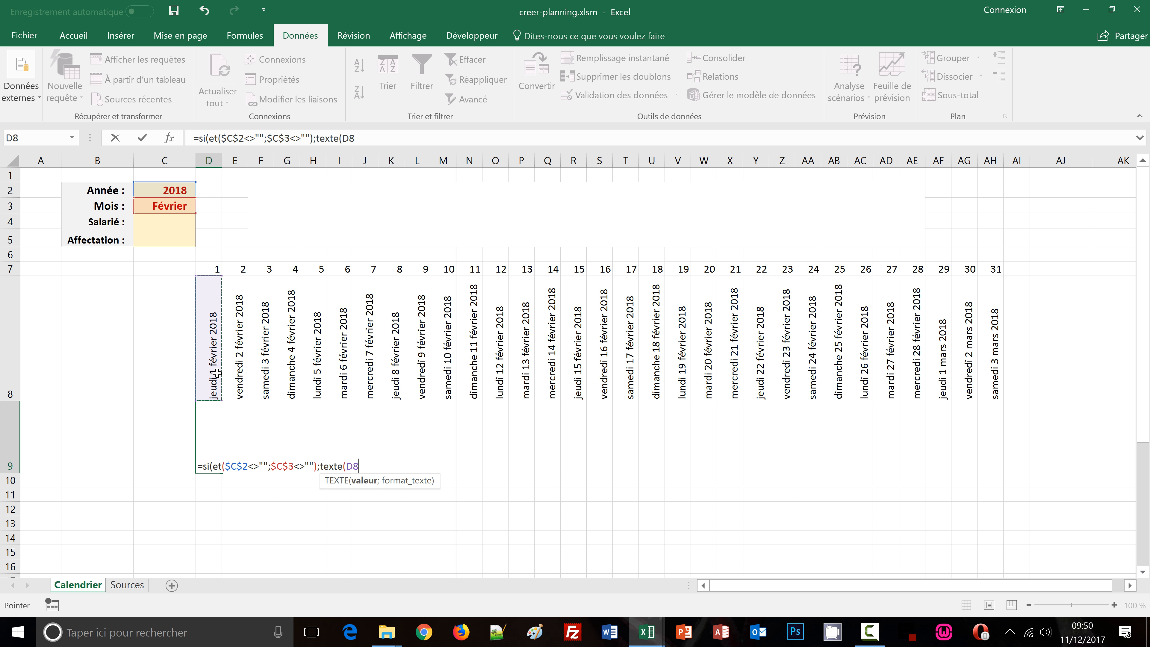
pyautogui.write(';')
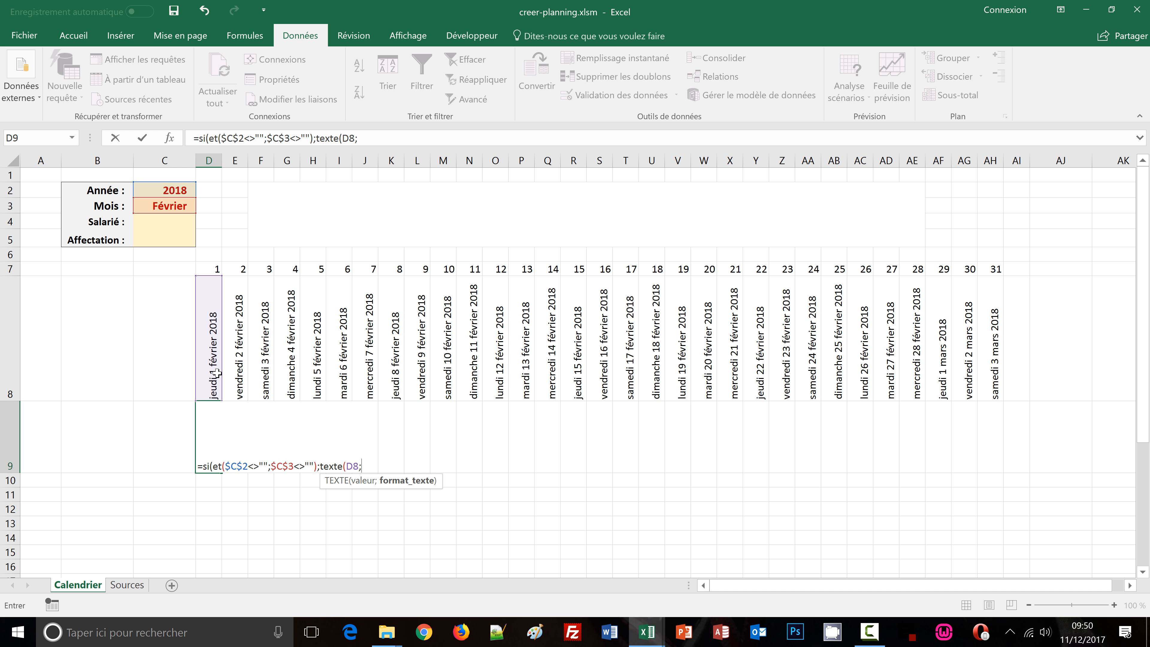
pyautogui.write('"jjjj")')
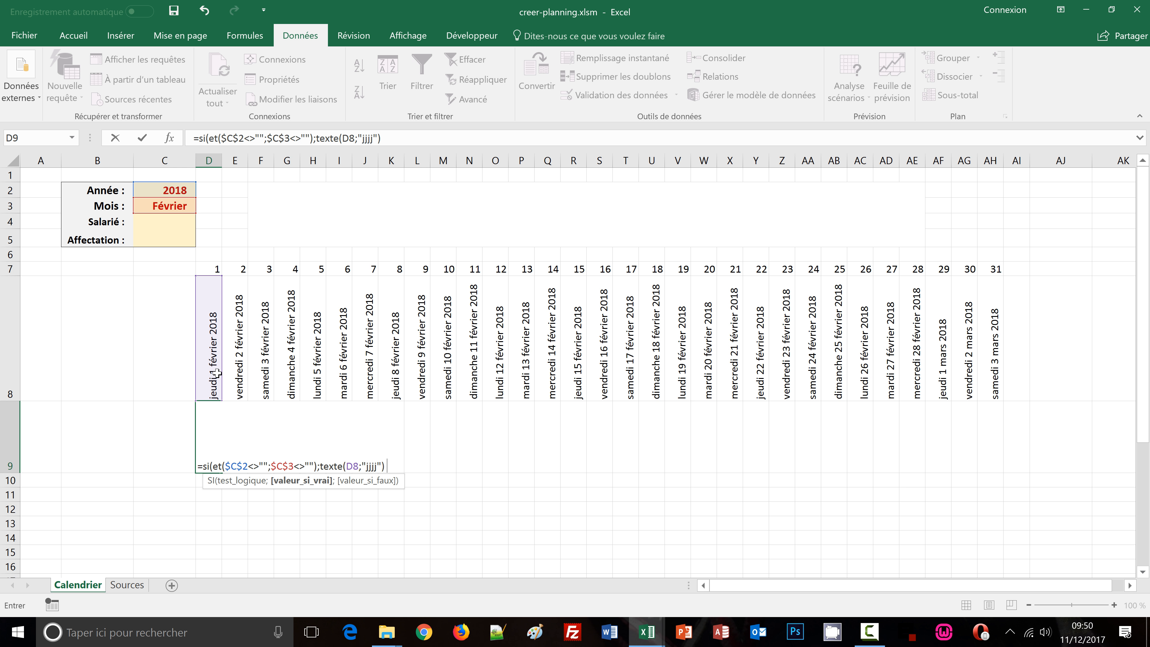
pyautogui.write('& " " & texte(')
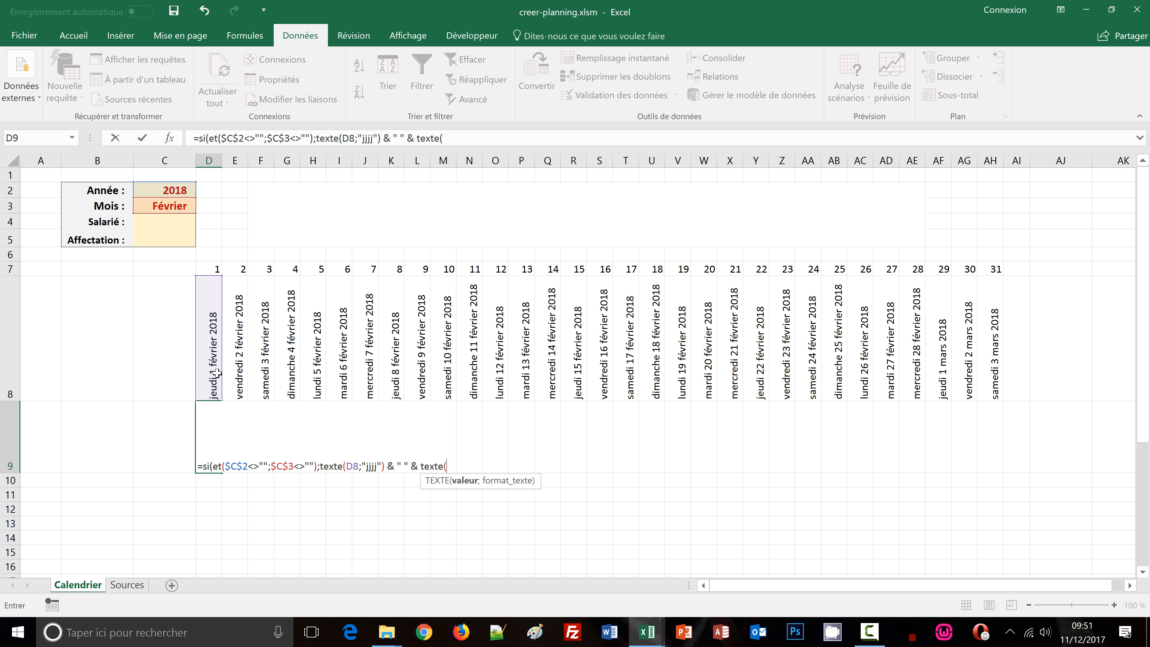
pyautogui.click(209, 368)
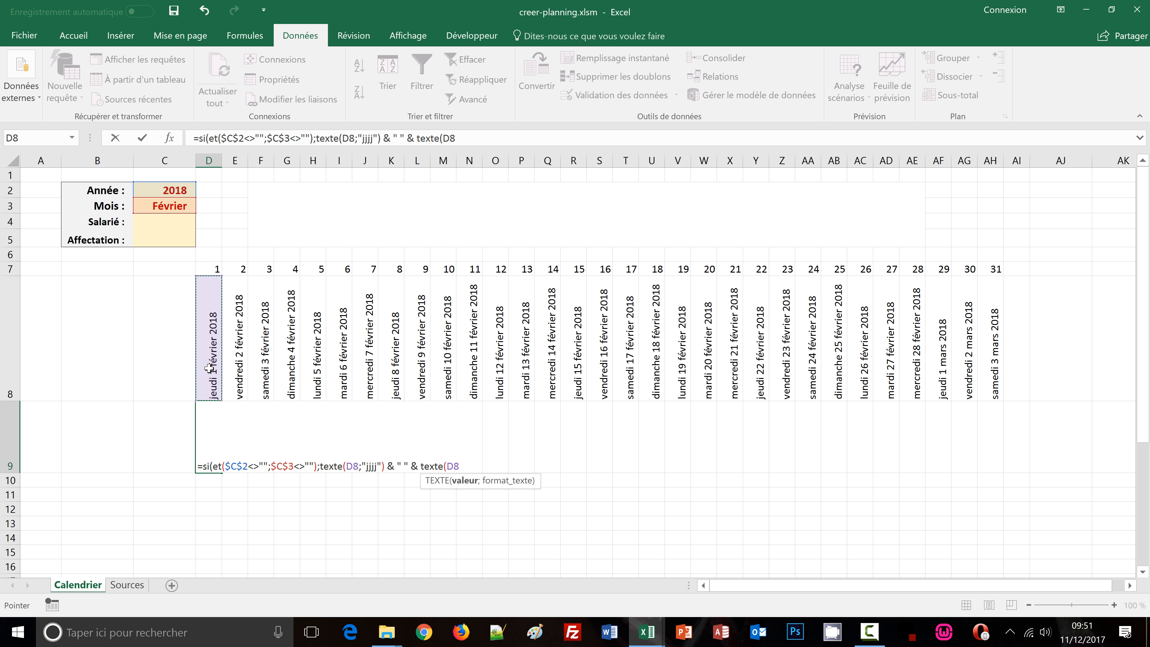
pyautogui.write(';"')
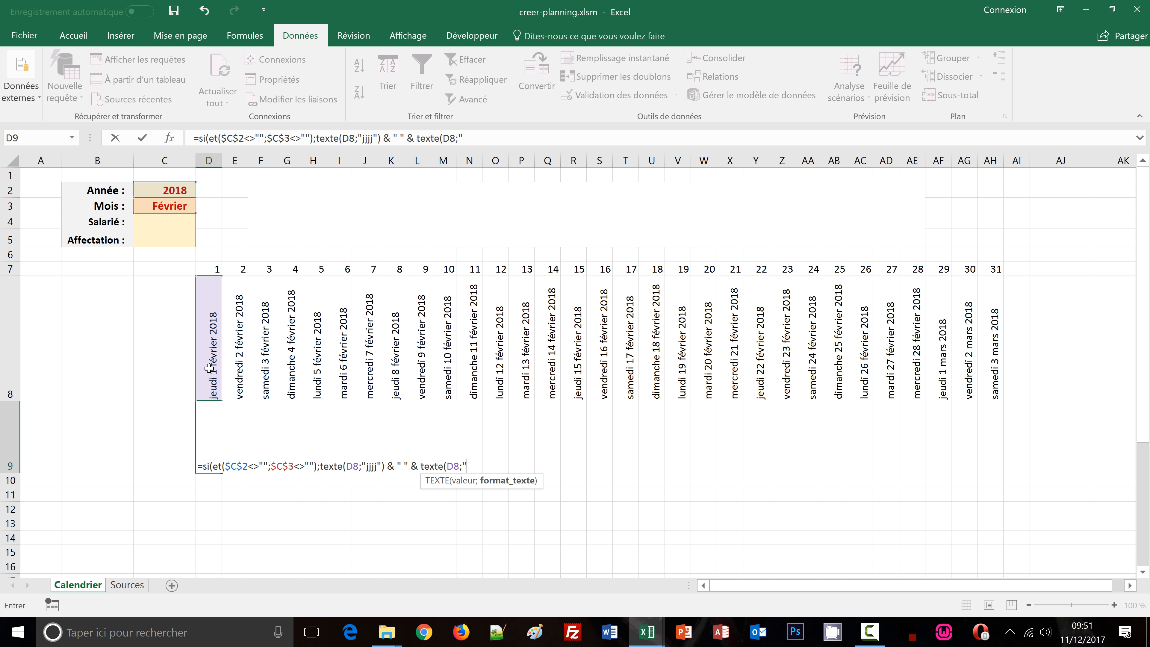
pyautogui.write('jj")')
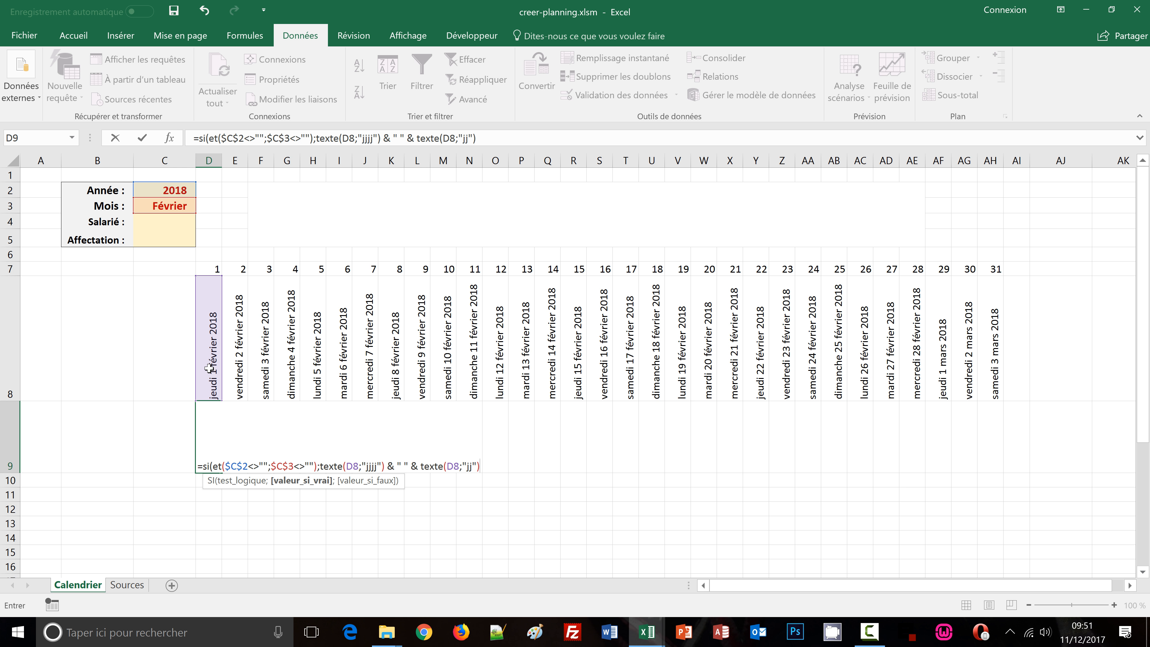
pyautogui.write(';')
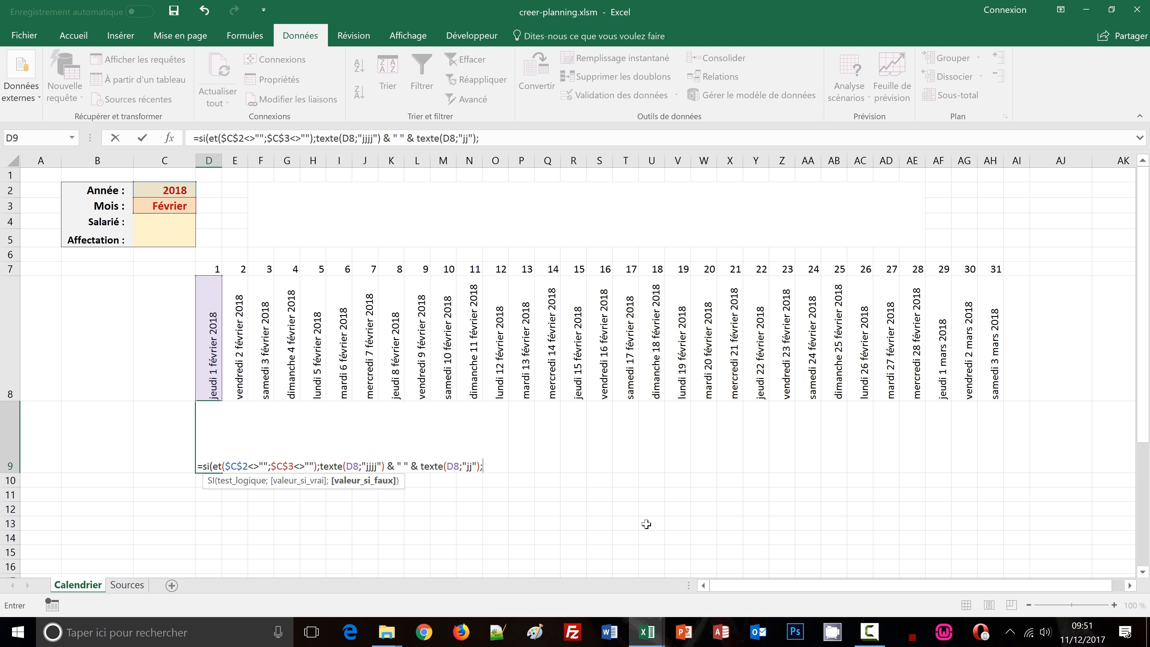
pyautogui.write('"')
pyautogui.write(')')
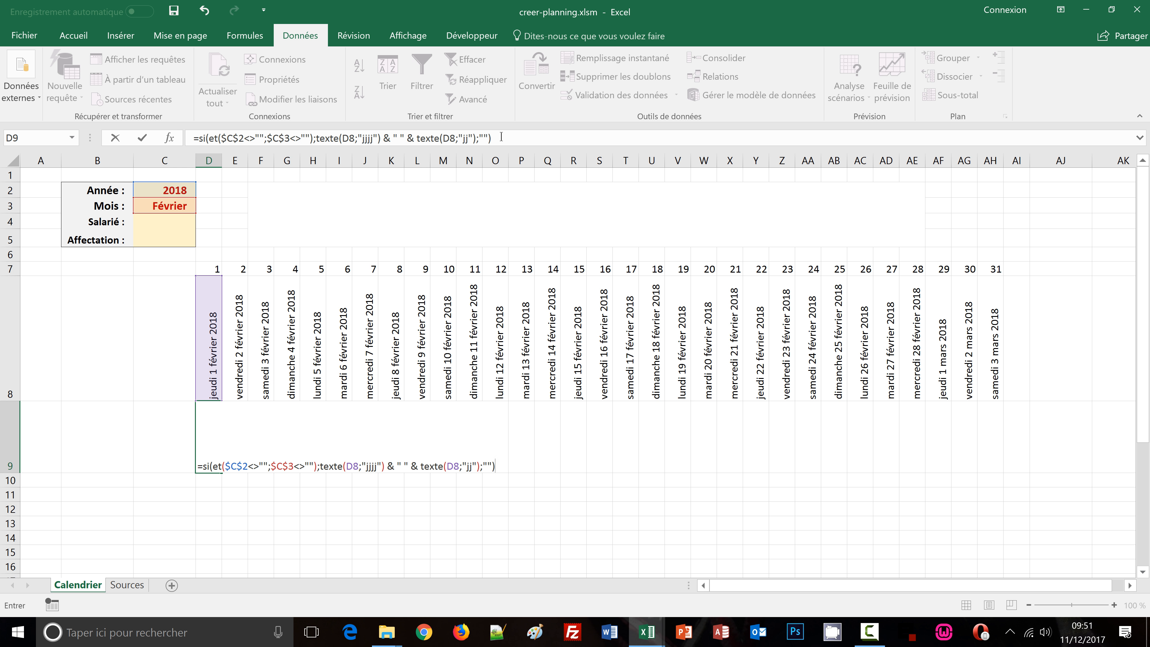
pyautogui.hotkey('ctrl', 'Return')
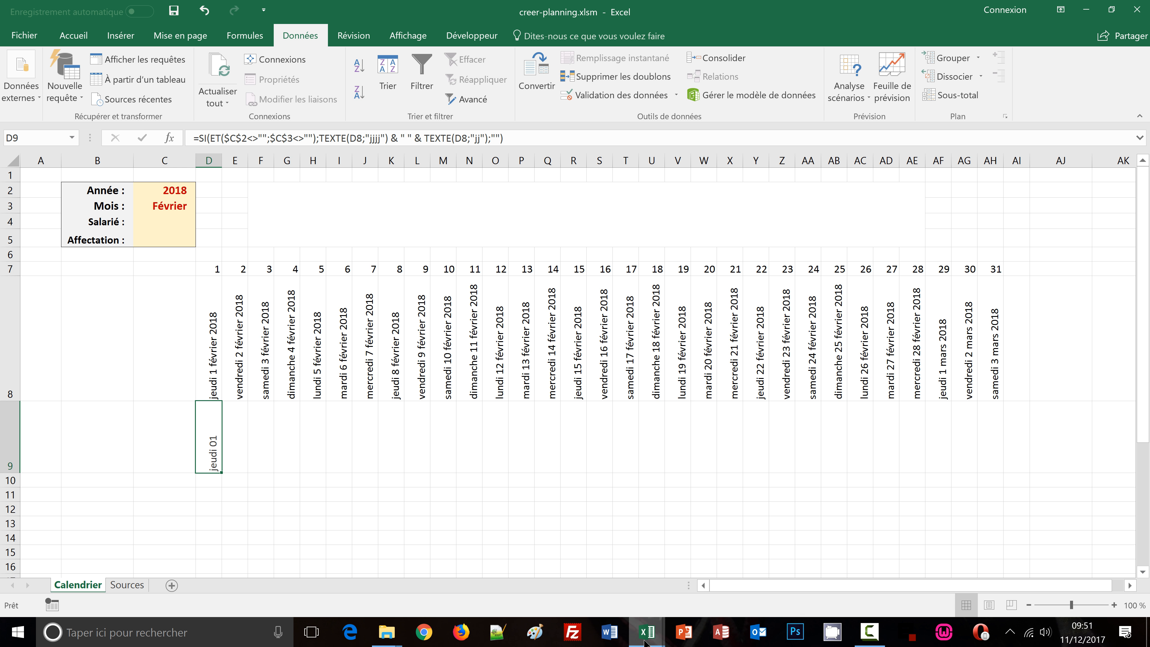
# Glance at the finished calendrier_auto1 planning, then switch back to creer-planning.xlsm
pyautogui.moveTo(646, 642)
pyautogui.click(716, 570)
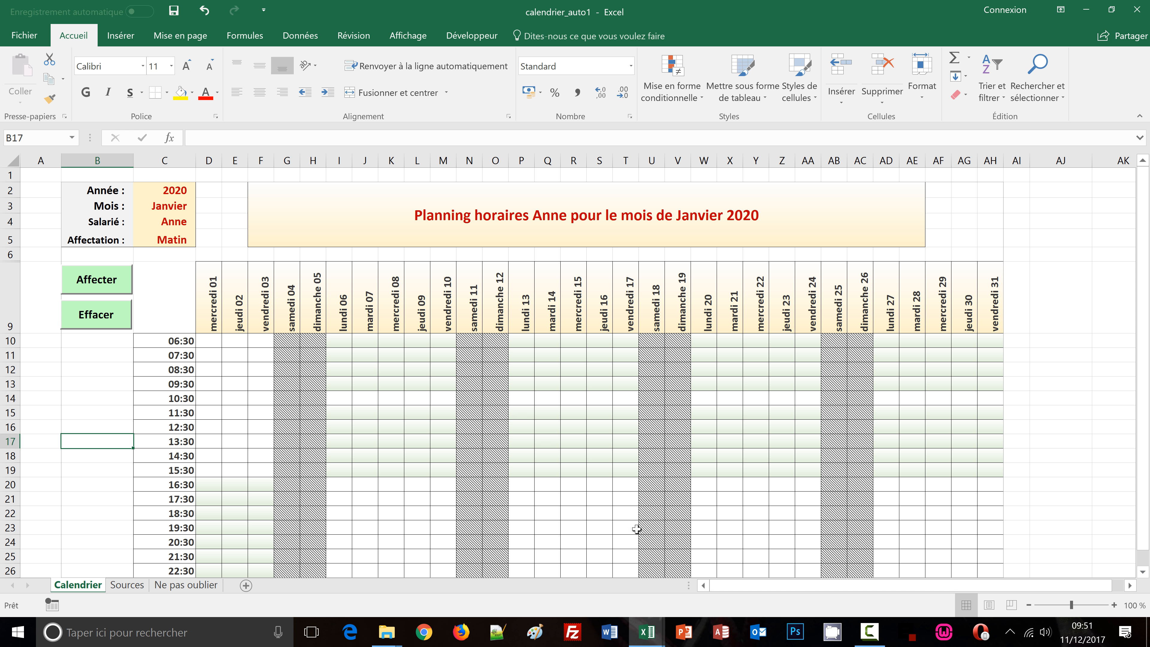
pyautogui.moveTo(645, 631)
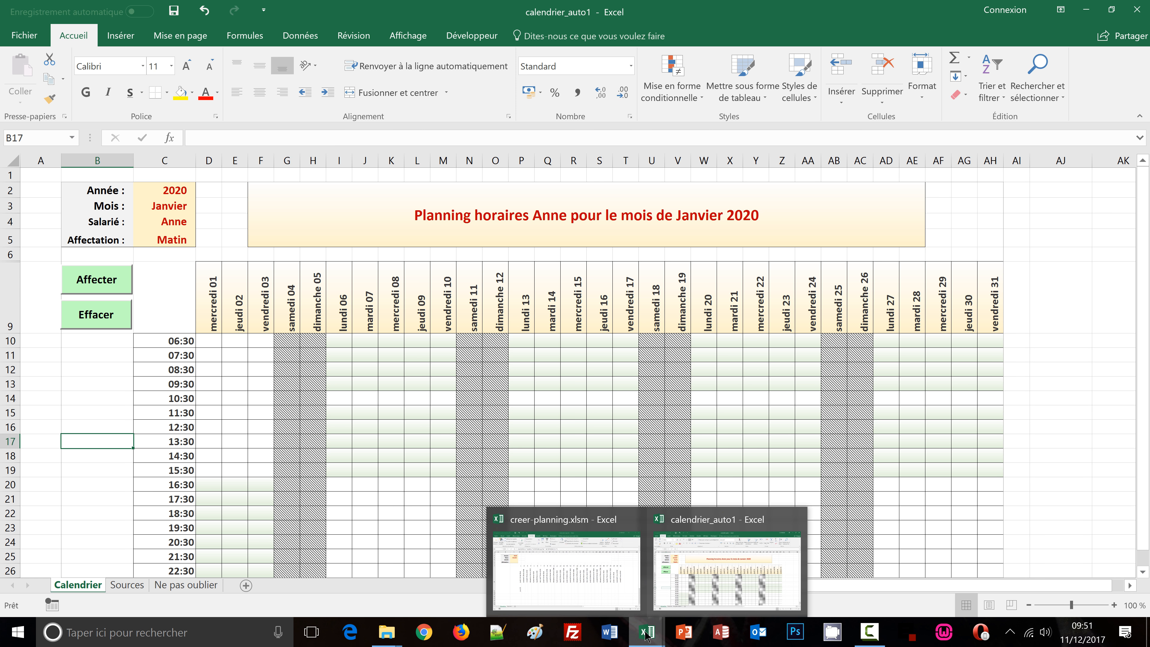
pyautogui.click(605, 580)
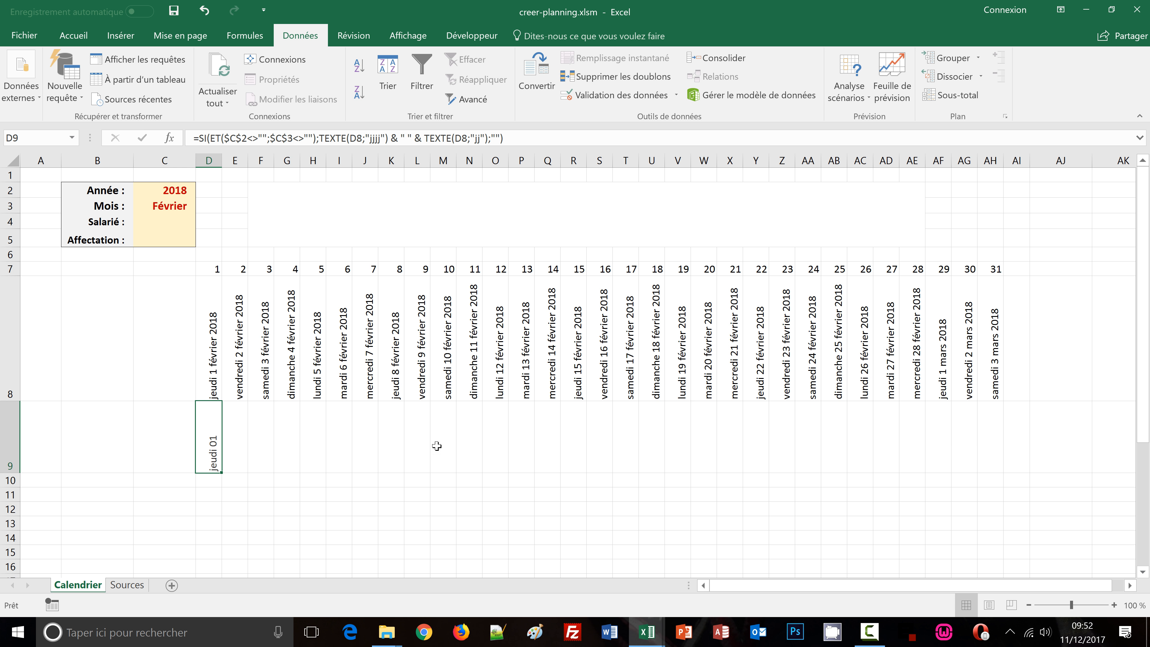
# Copy the formula text of D9 and paste it into the formula of E9
pyautogui.click(511, 138)
pyautogui.moveTo(511, 139); pyautogui.dragTo(314, 130)
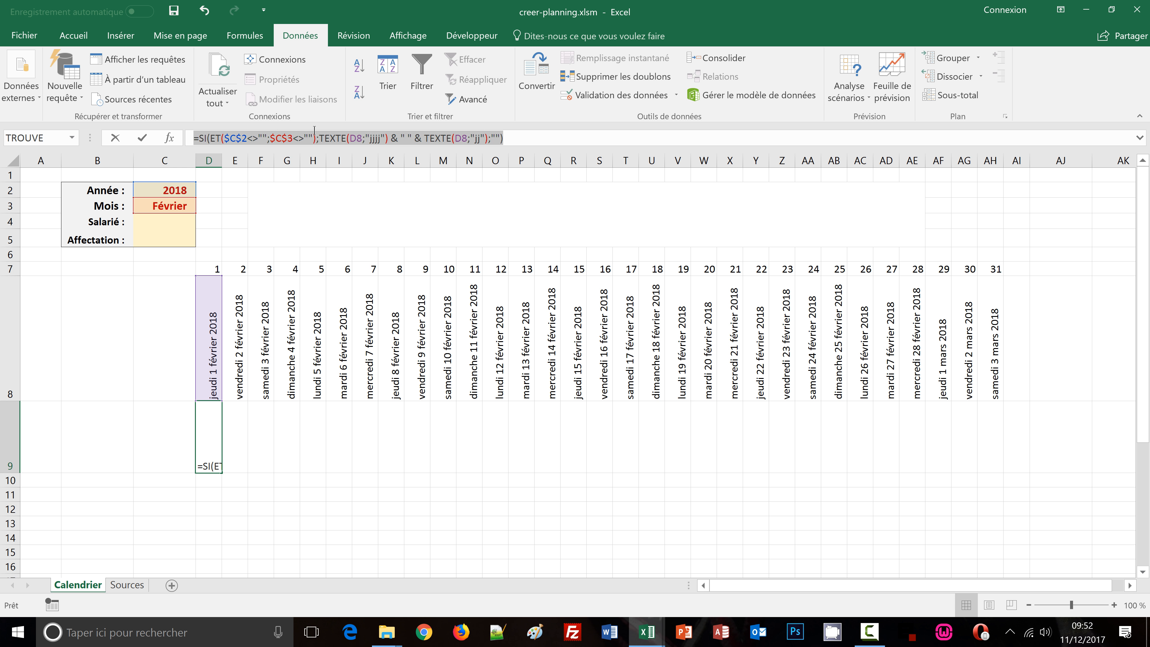
pyautogui.moveTo(236, 131); pyautogui.dragTo(233, 131)
pyautogui.hotkey('ctrl', 'c')
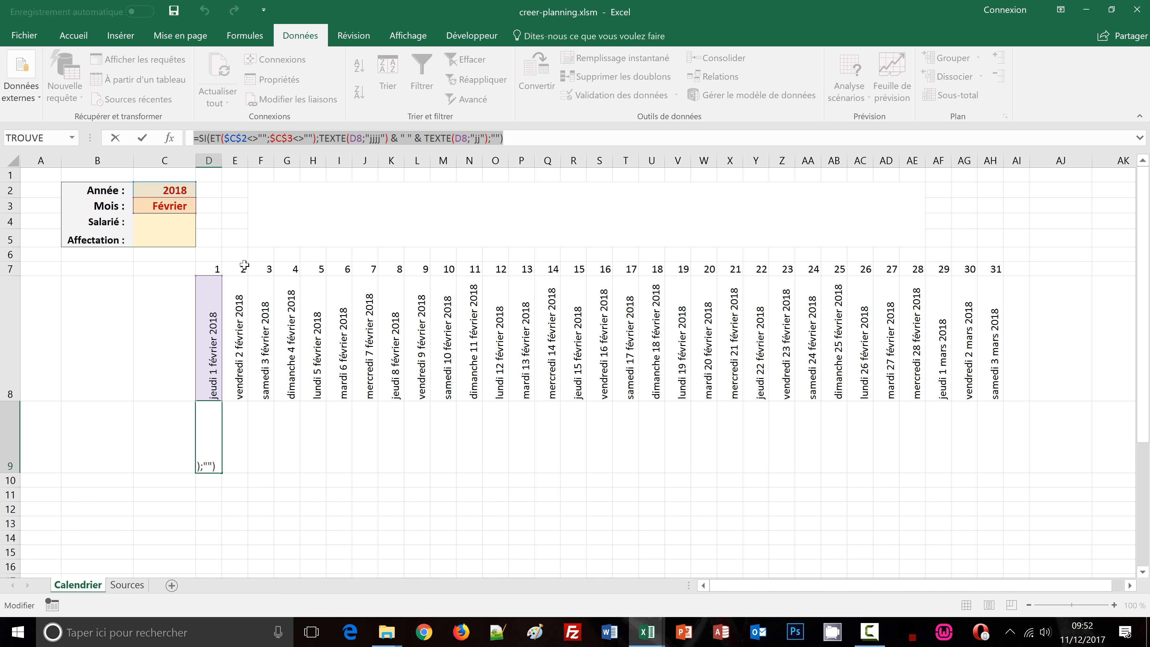
pyautogui.press('Escape')
pyautogui.click(235, 444)
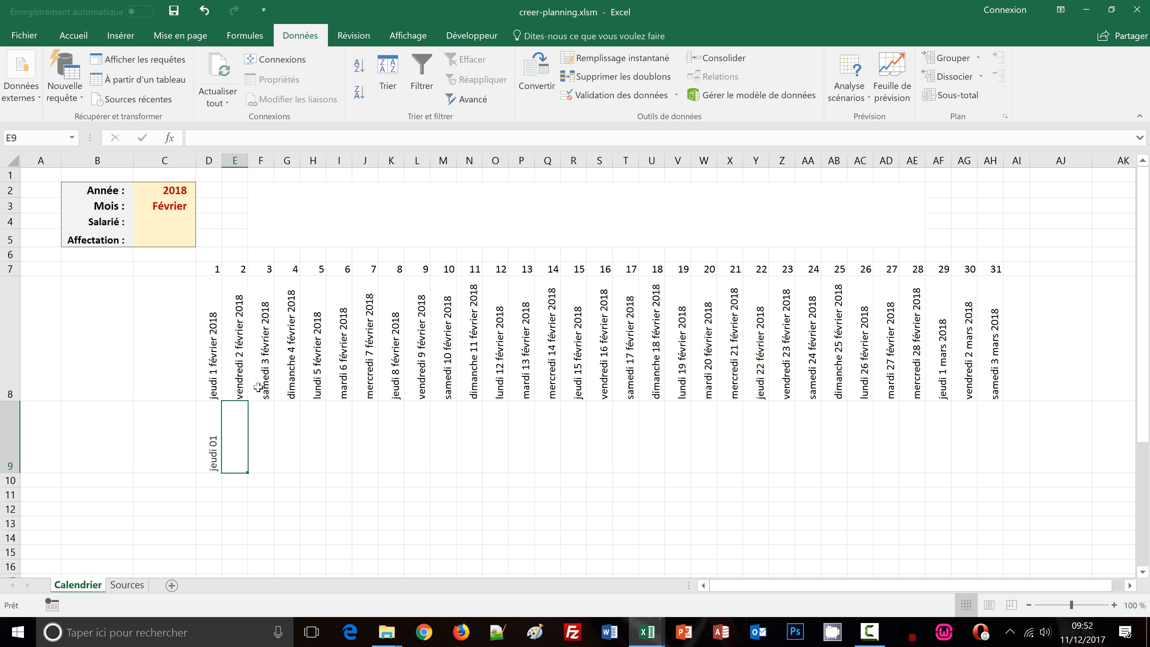
pyautogui.click(206, 137)
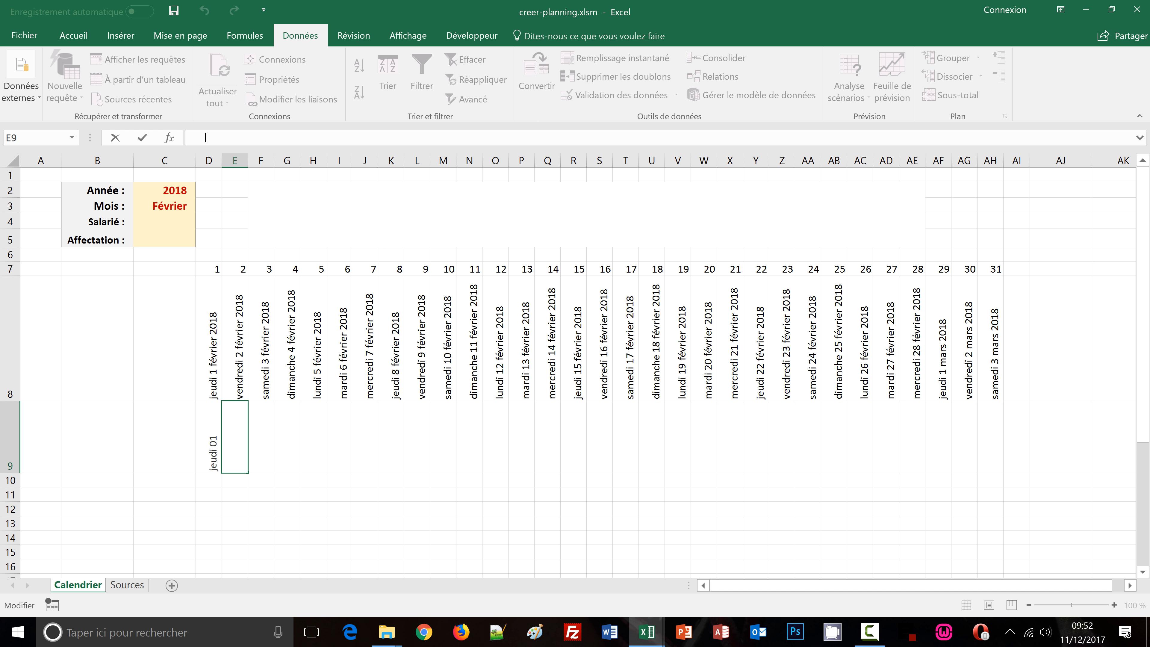
pyautogui.hotkey('ctrl', 'v')
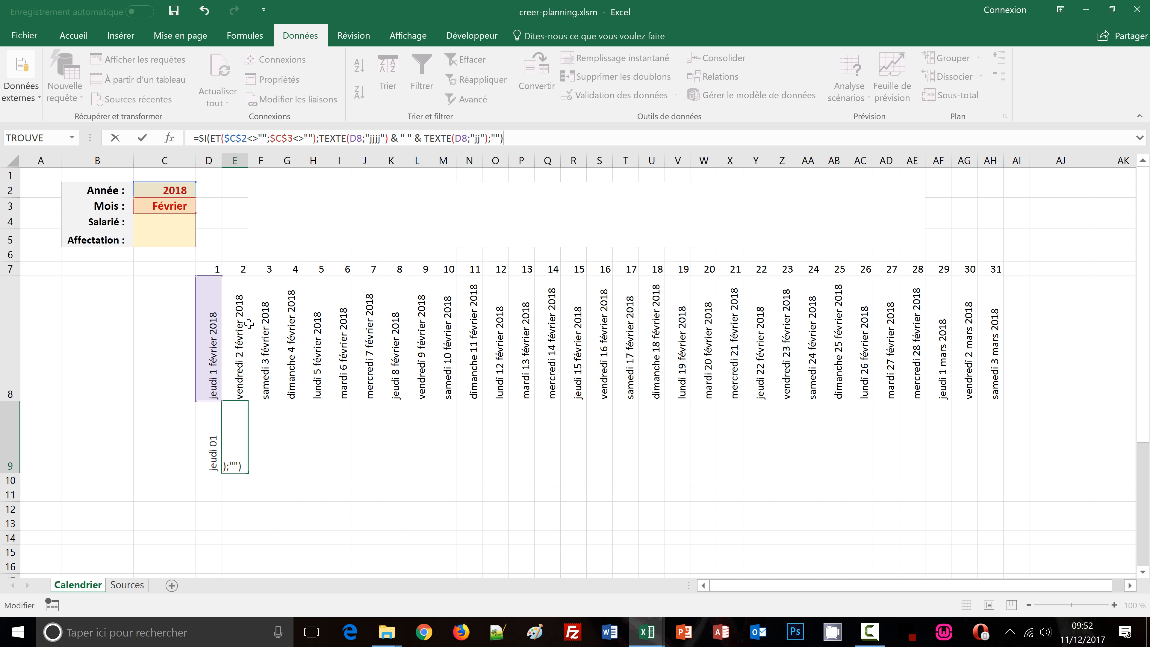
# Insert a nested SI in E9's formula, after the ET test, whose condition starts with MOIS(E8)
pyautogui.click(224, 138)
pyautogui.click(320, 137)
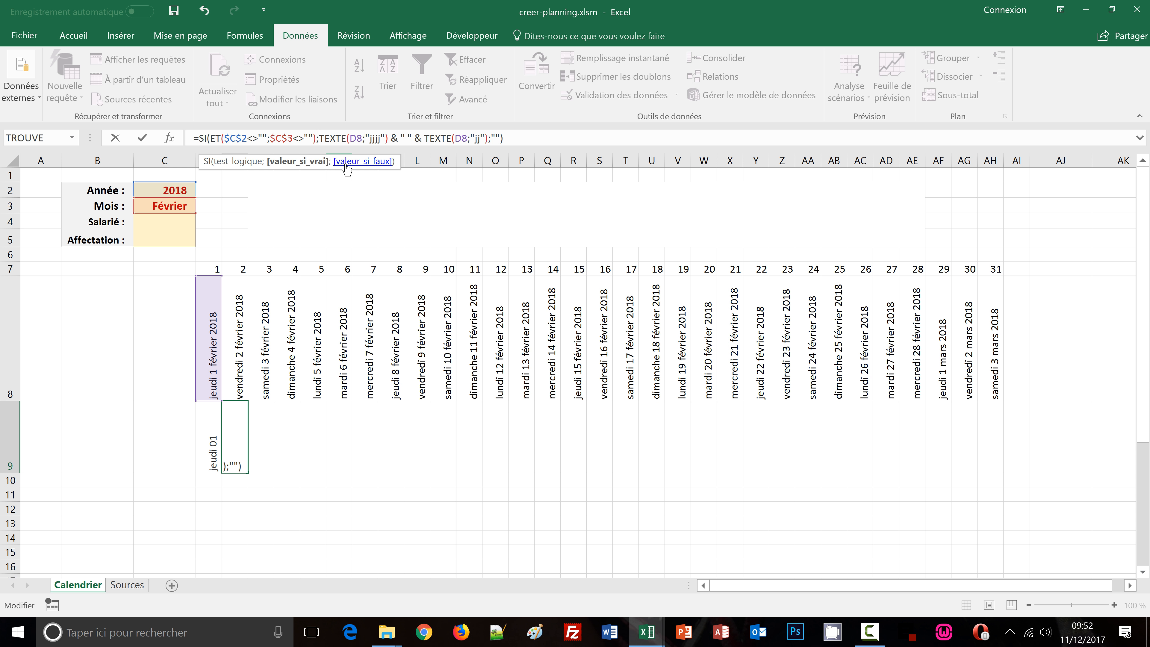
pyautogui.write('si(')
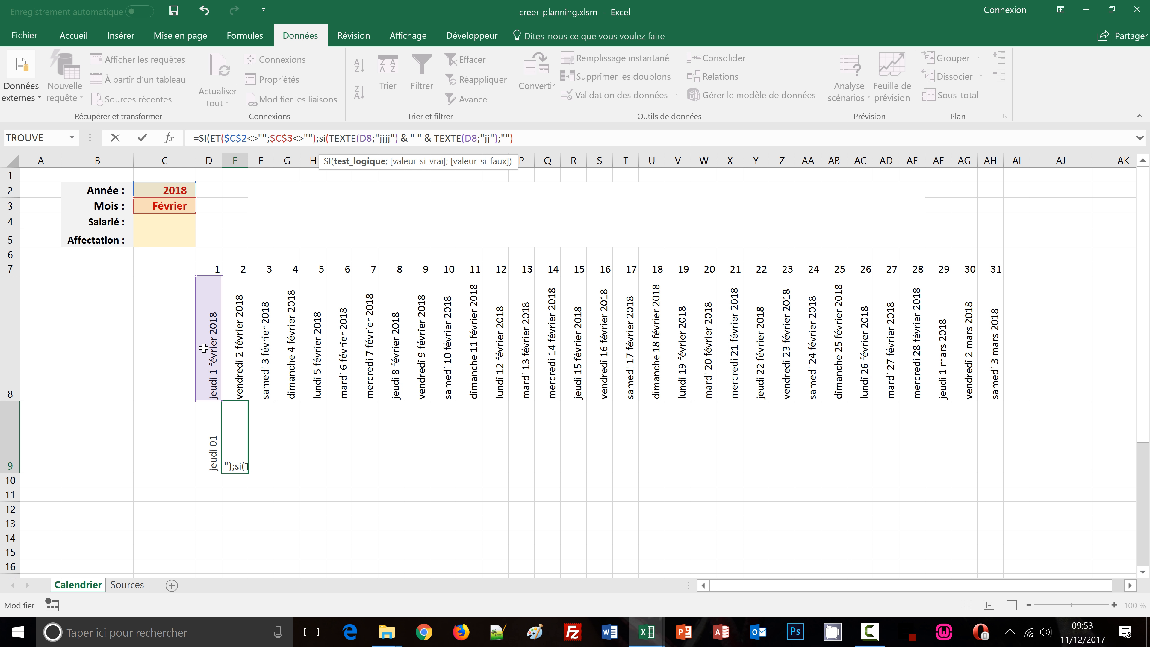
pyautogui.write('mois')
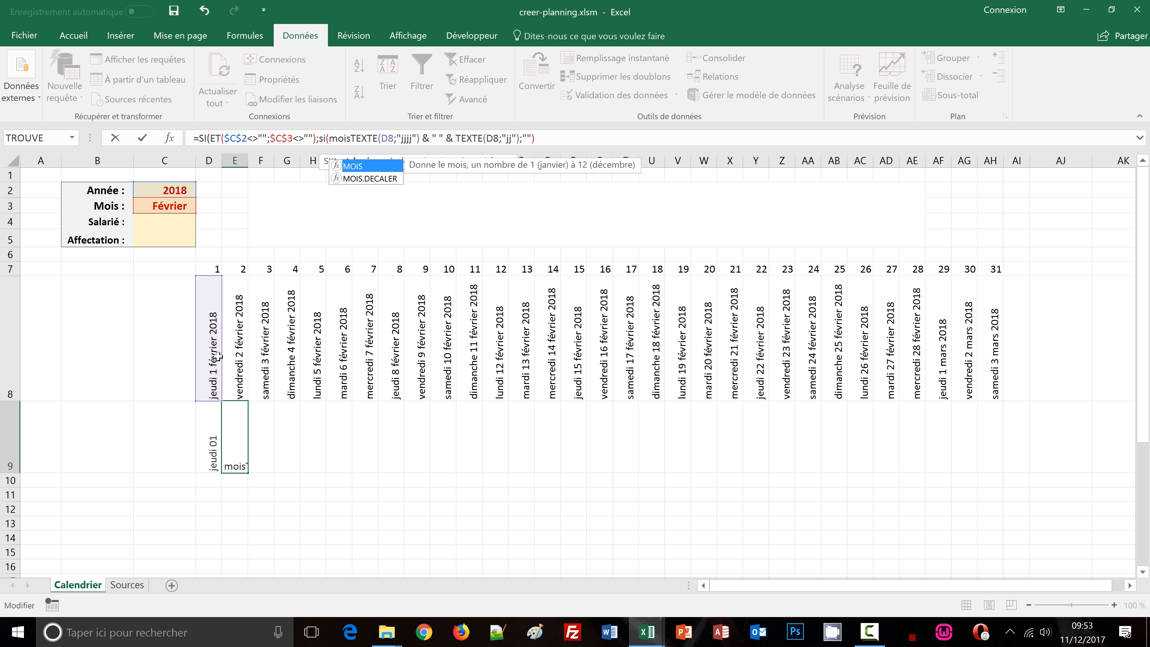
pyautogui.write('(')
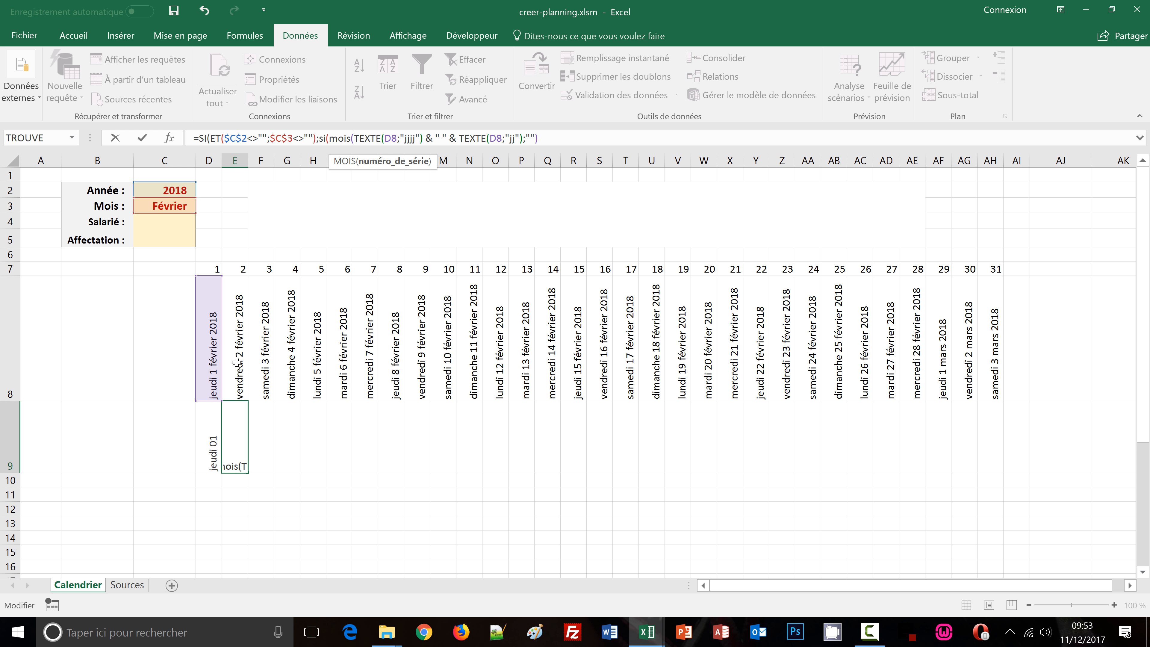
pyautogui.click(236, 362)
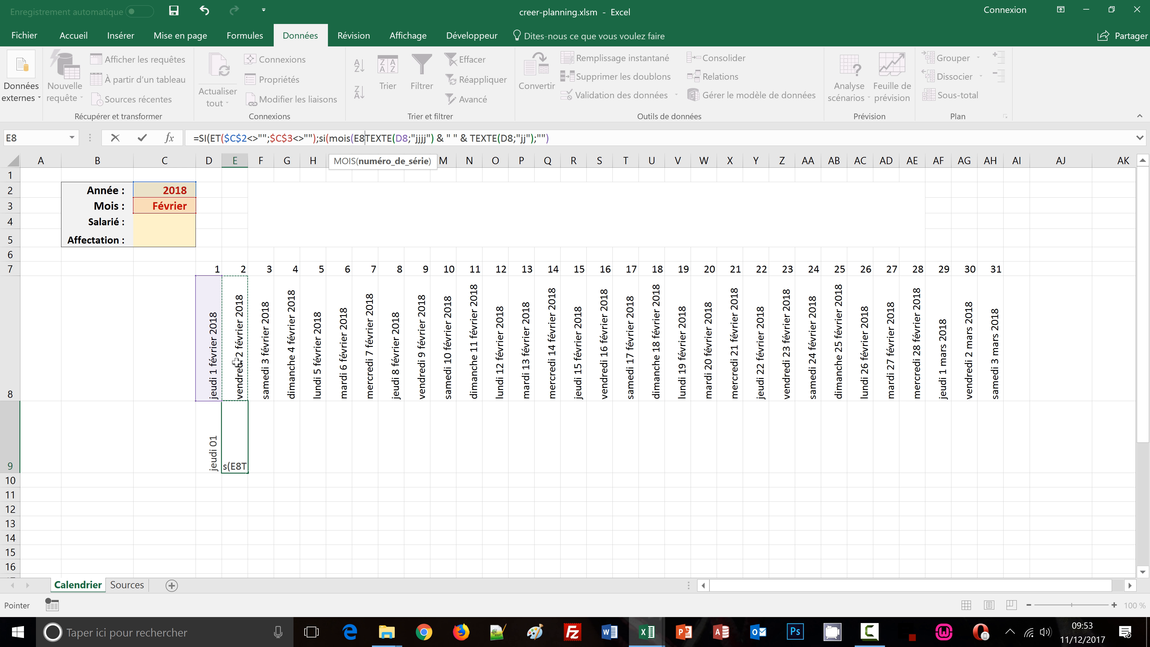
pyautogui.write(')')
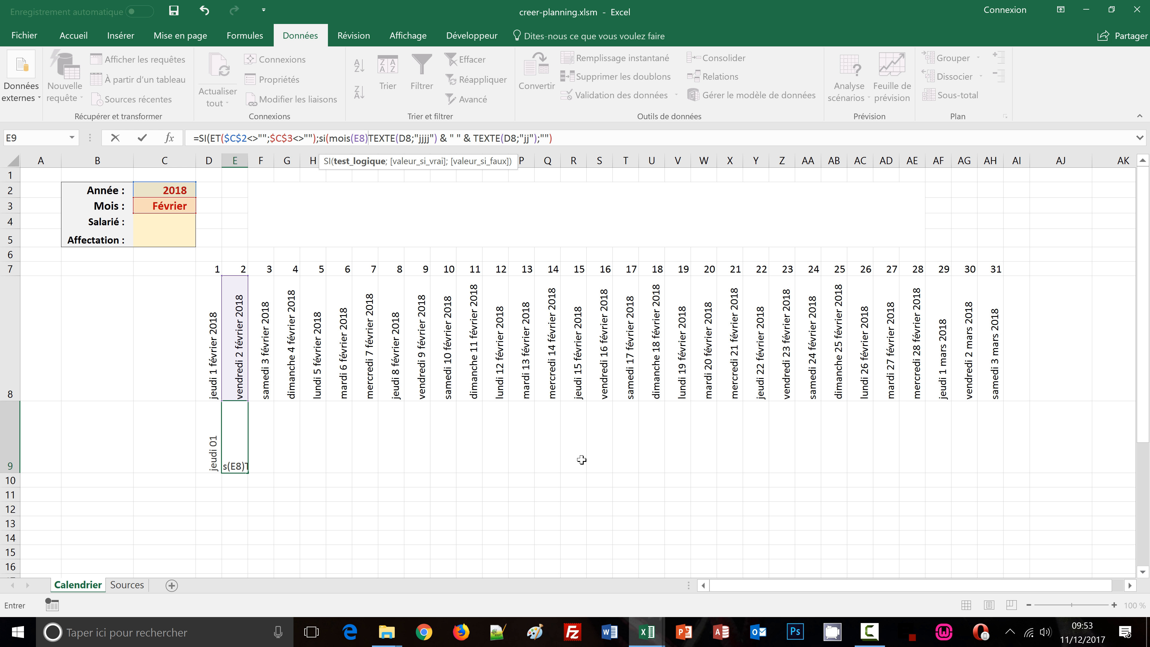
# Complete the nested condition so MOIS(E8) equals MOIS($D$8) with an absolute reference, followed by a separator
pyautogui.write('=')
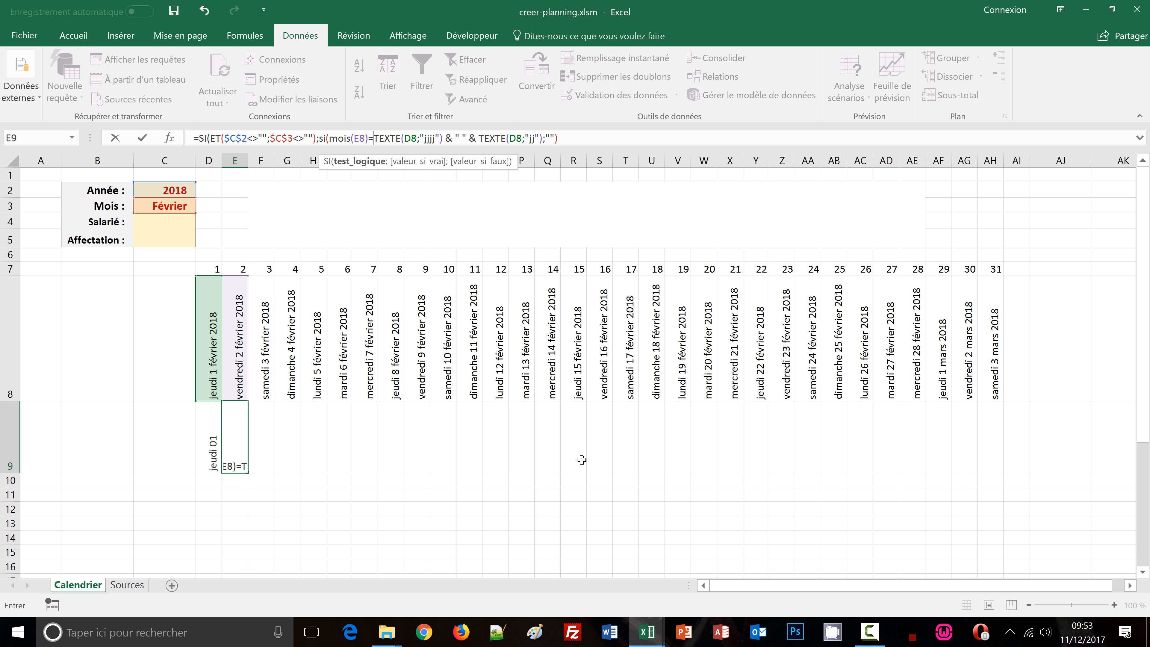
pyautogui.write('mois')
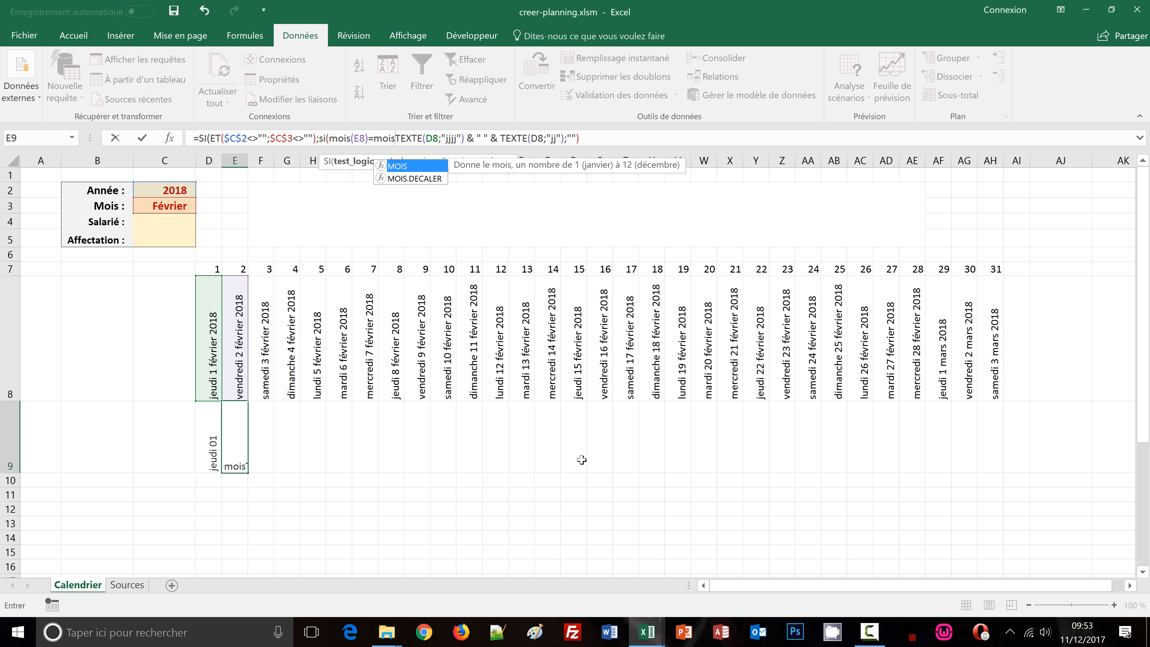
pyautogui.write('(')
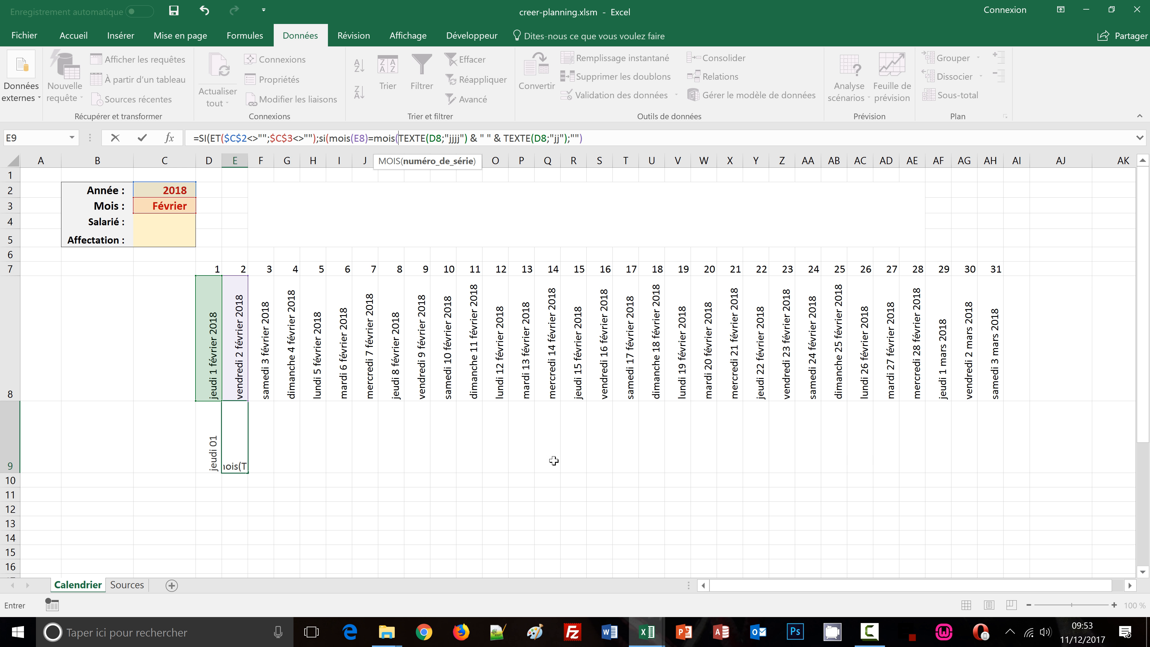
pyautogui.click(206, 376)
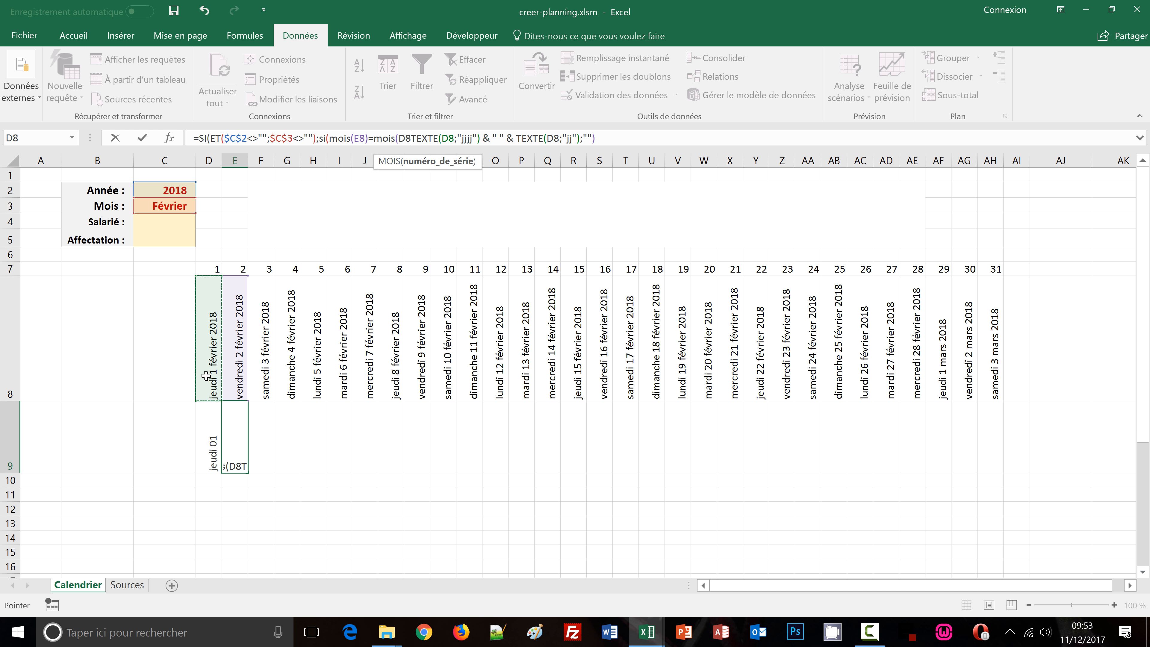
pyautogui.press('F4')
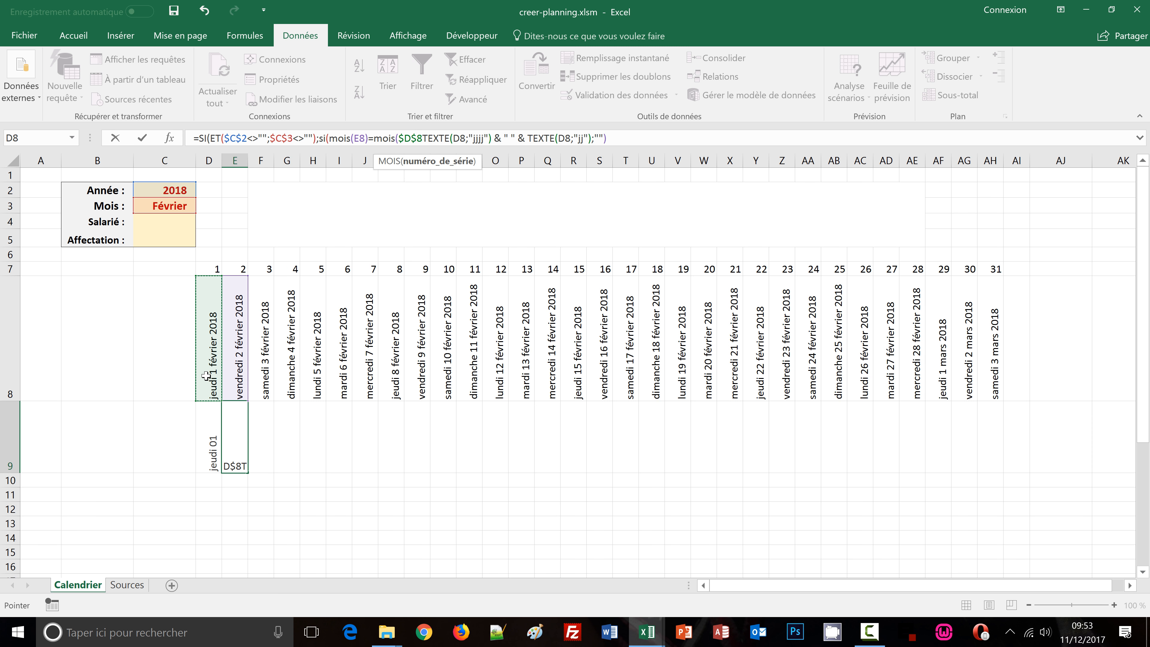
pyautogui.write(')')
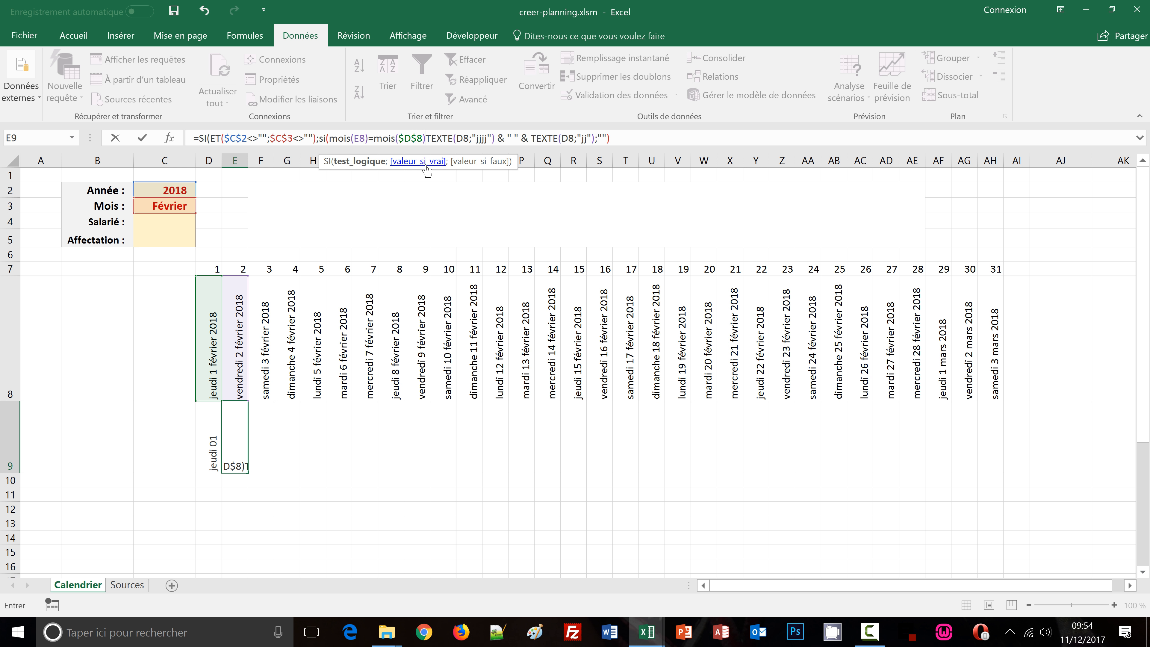
pyautogui.write(';')
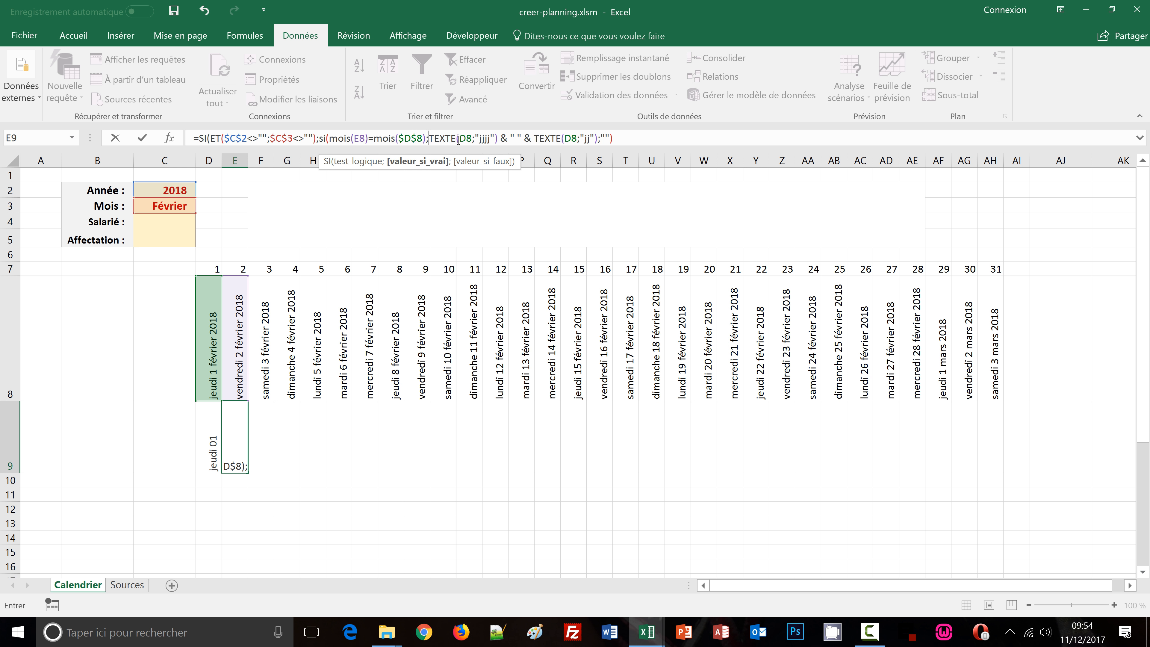
# Point both TEXTE functions in E9's formula to cell E8
pyautogui.moveTo(459, 139); pyautogui.dragTo(467, 139)
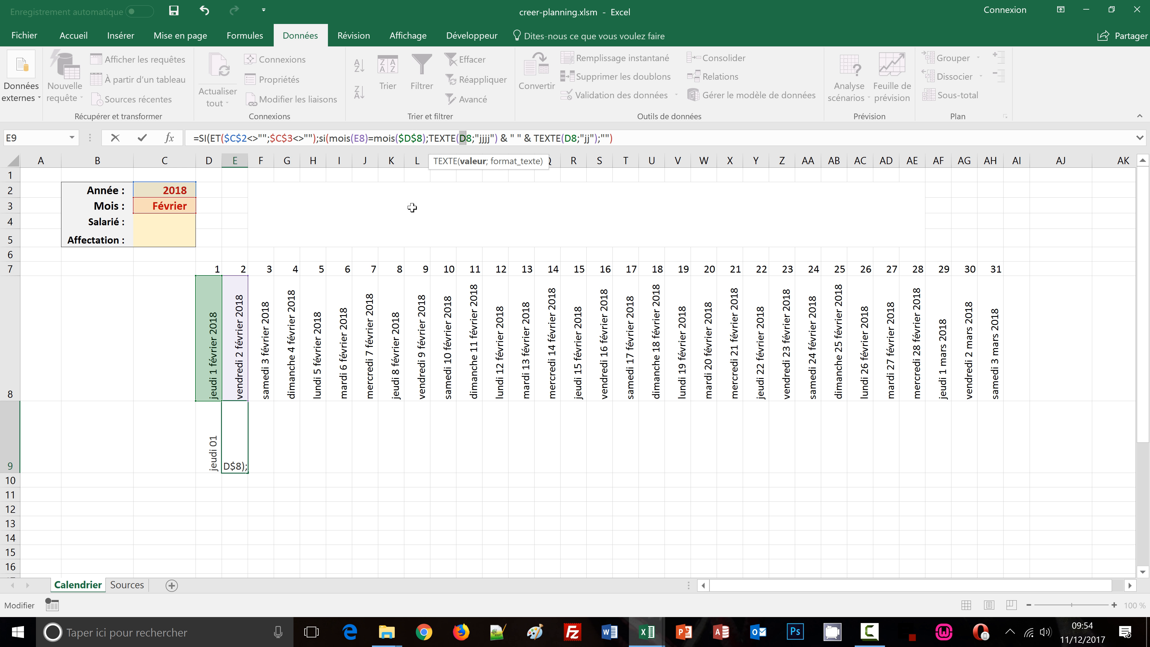
pyautogui.click(471, 138)
pyautogui.press('BackSpace')
pyautogui.press('BackSpace')
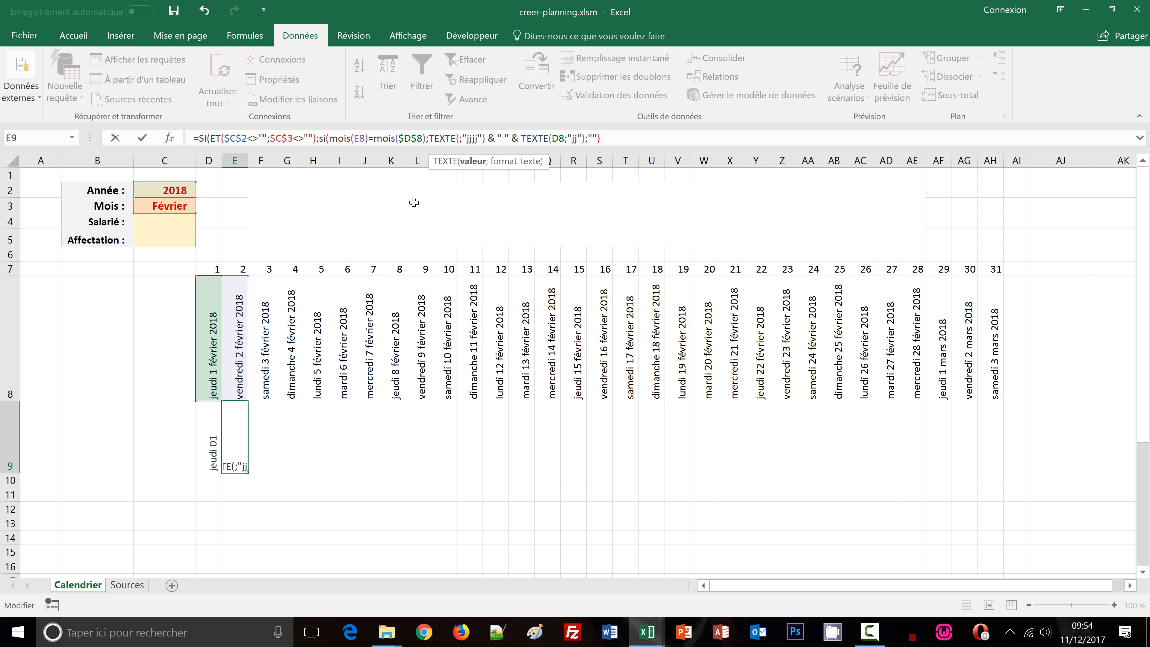
pyautogui.click(234, 366)
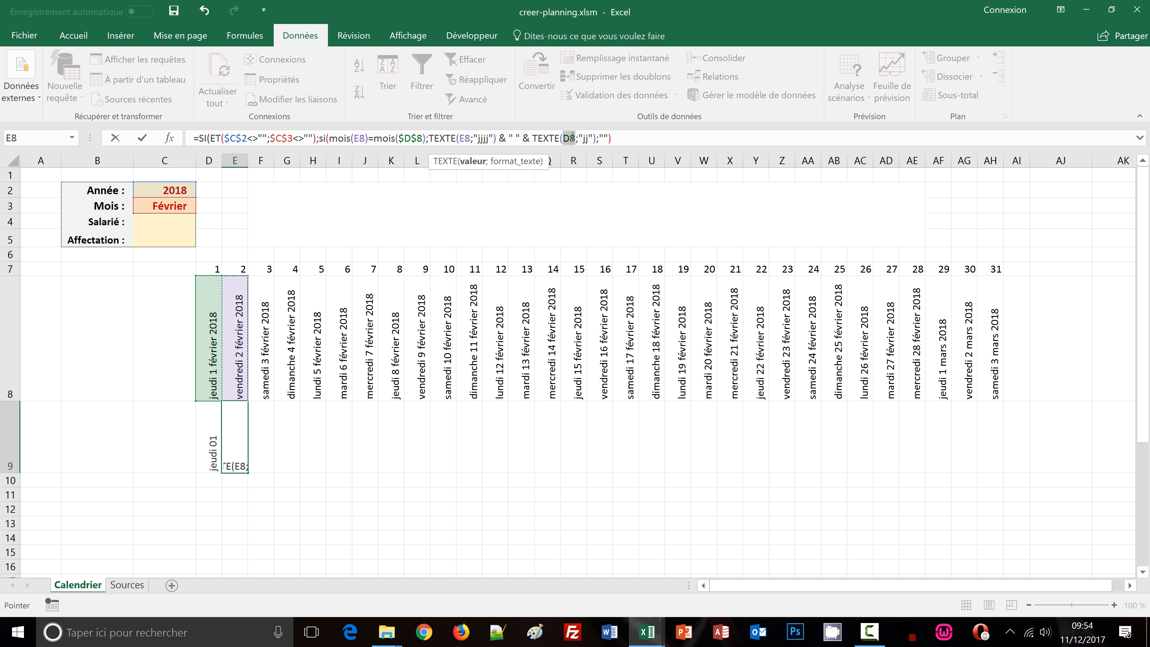
pyautogui.doubleClick(570, 137)
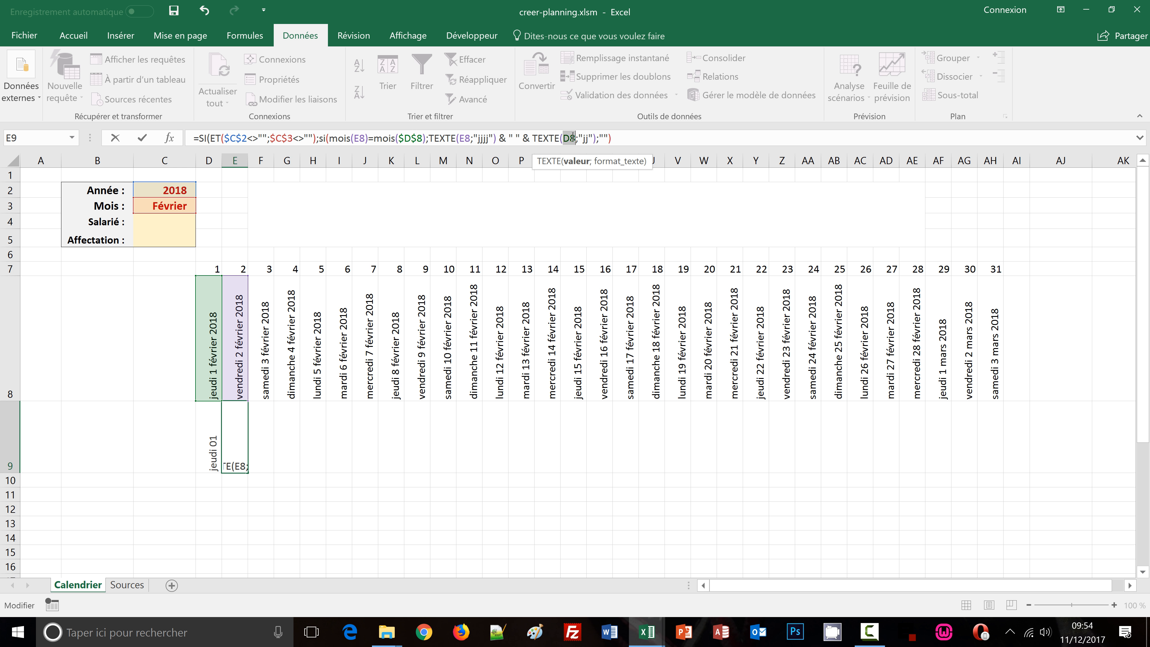
pyautogui.click(235, 336)
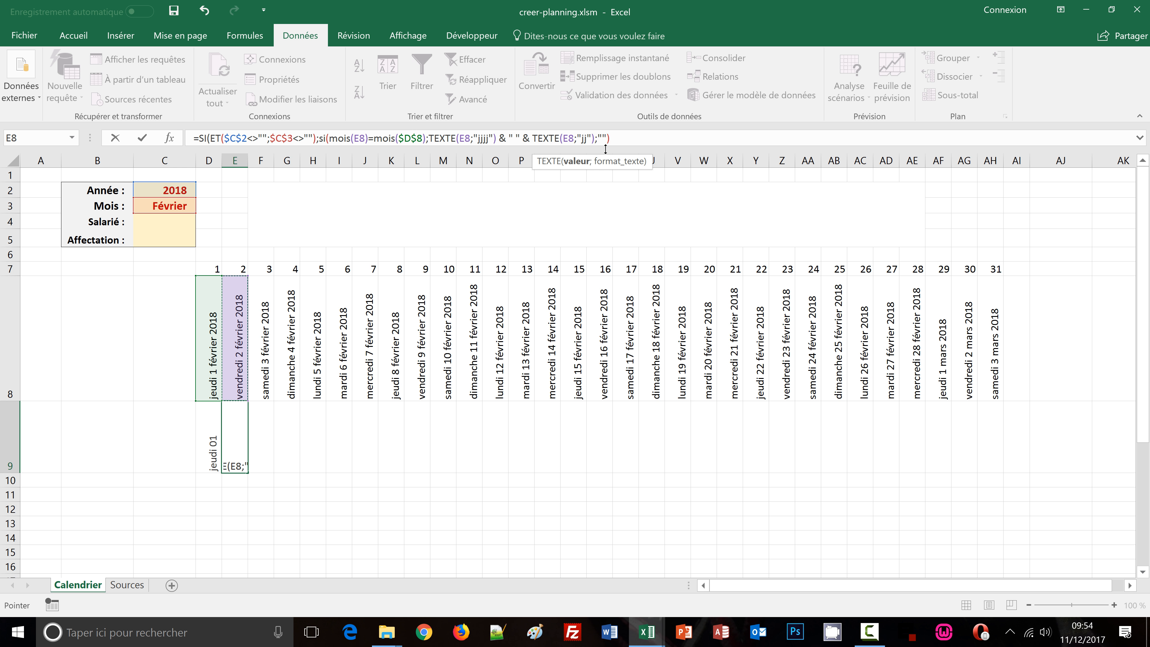
# Give both SI functions an empty-text else value and validate E9's formula
pyautogui.click(617, 138)
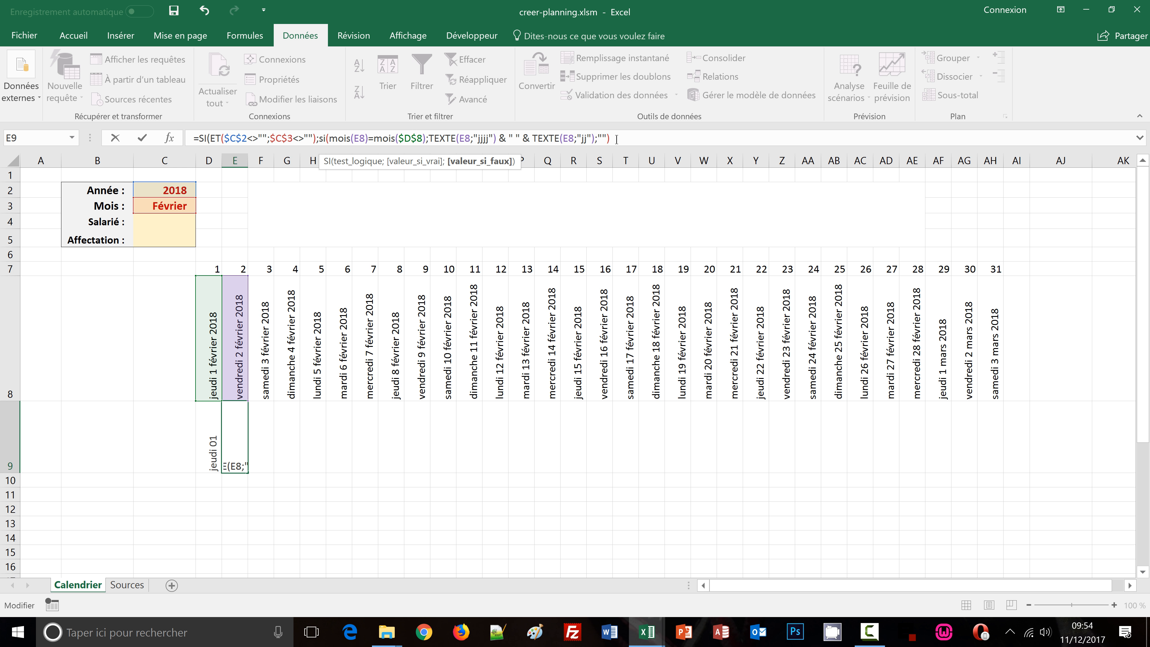
pyautogui.click(616, 138)
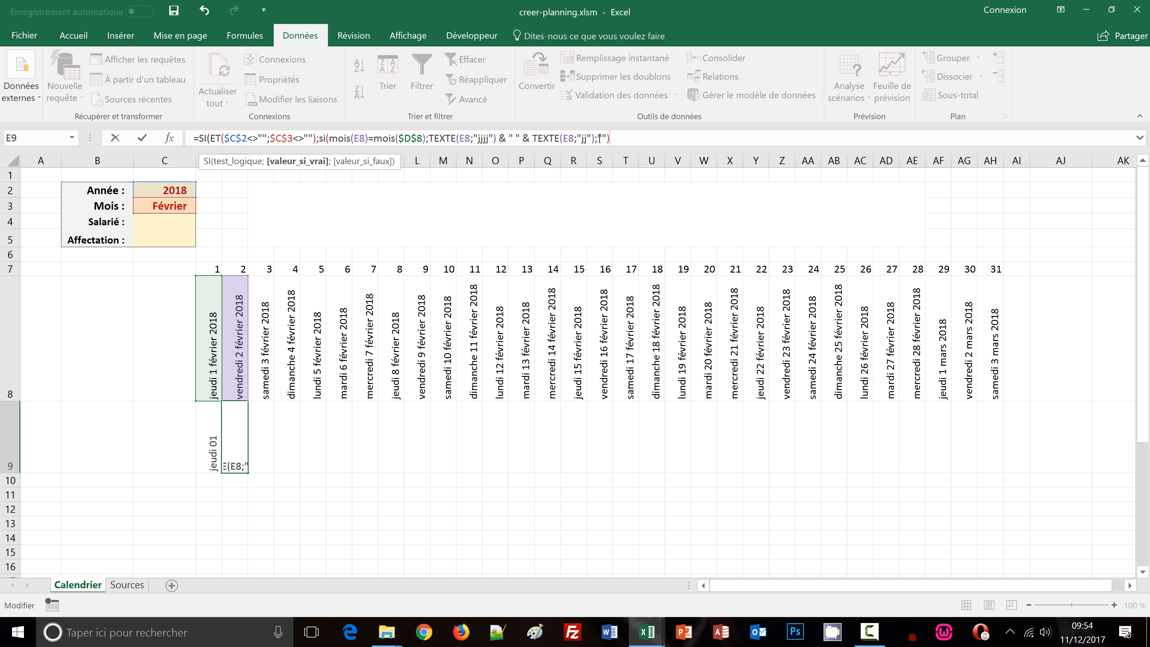
pyautogui.moveTo(598, 138); pyautogui.dragTo(619, 138)
pyautogui.press('Delete')
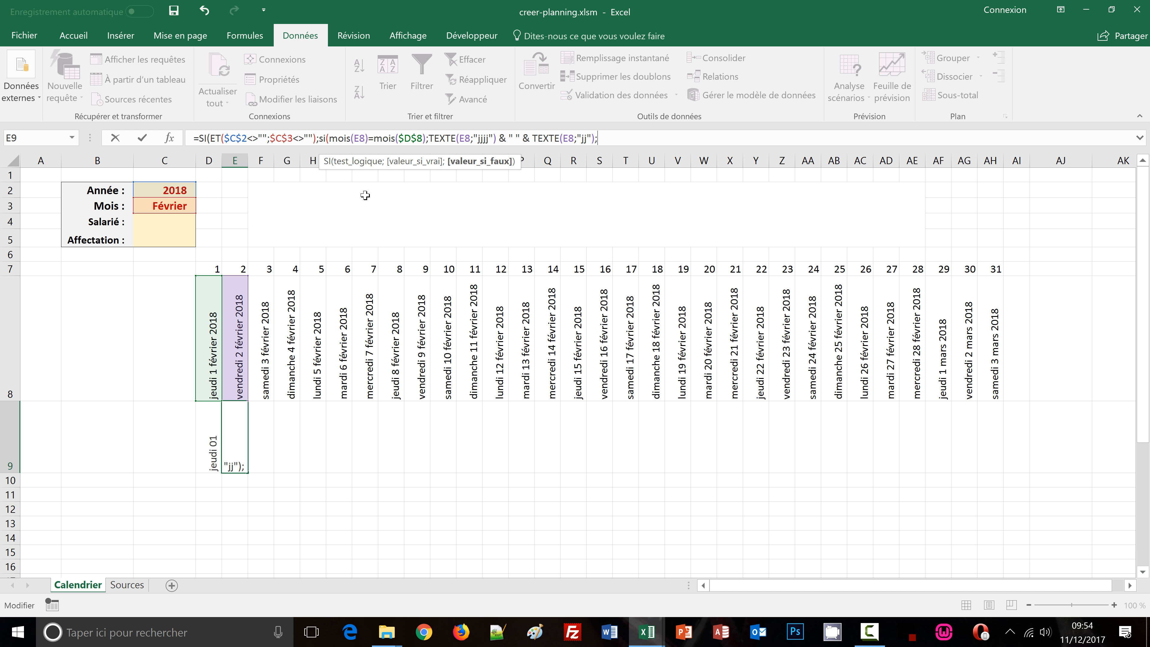
pyautogui.write('"")')
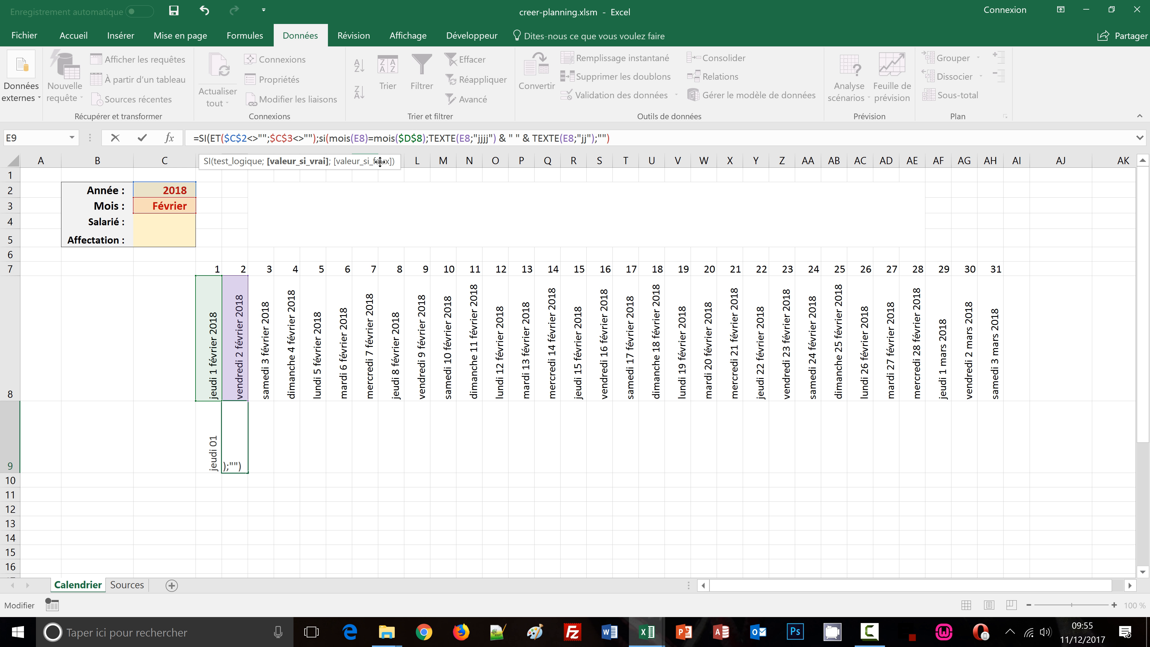
pyautogui.write(';')
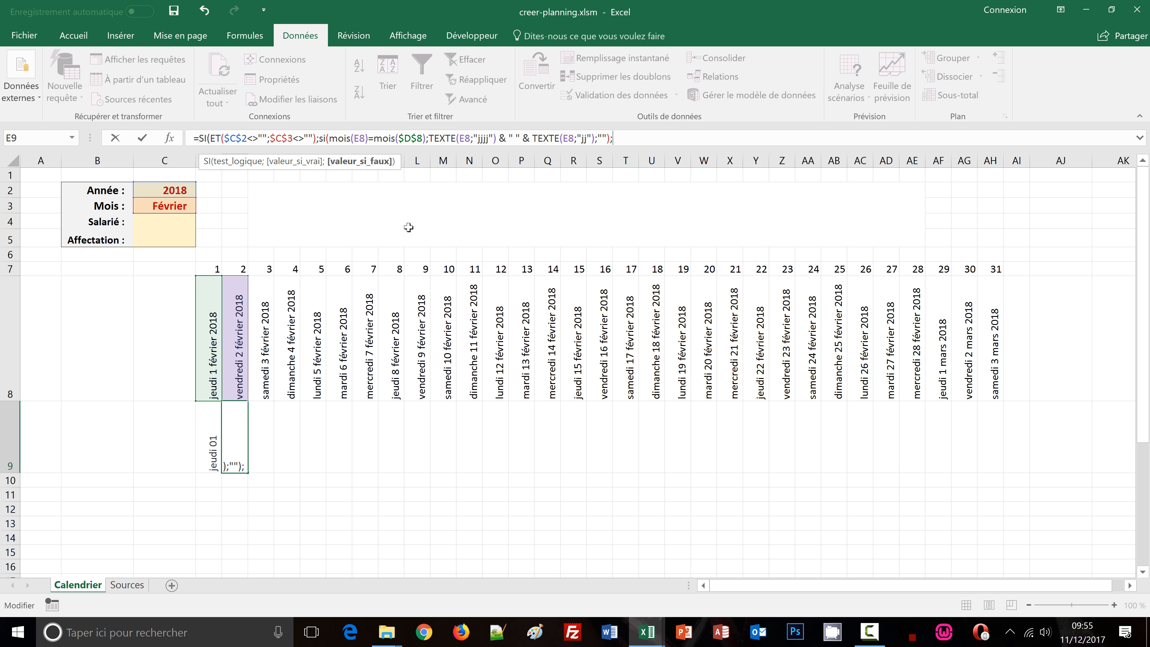
pyautogui.write('"")')
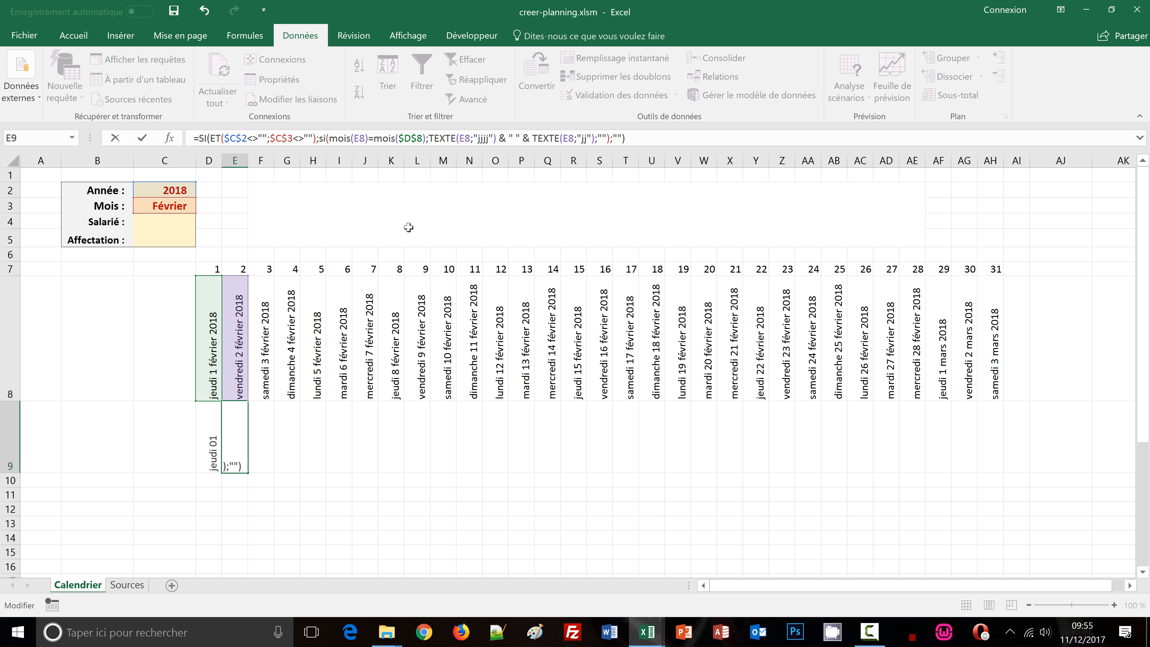
pyautogui.hotkey('ctrl', 'Return')
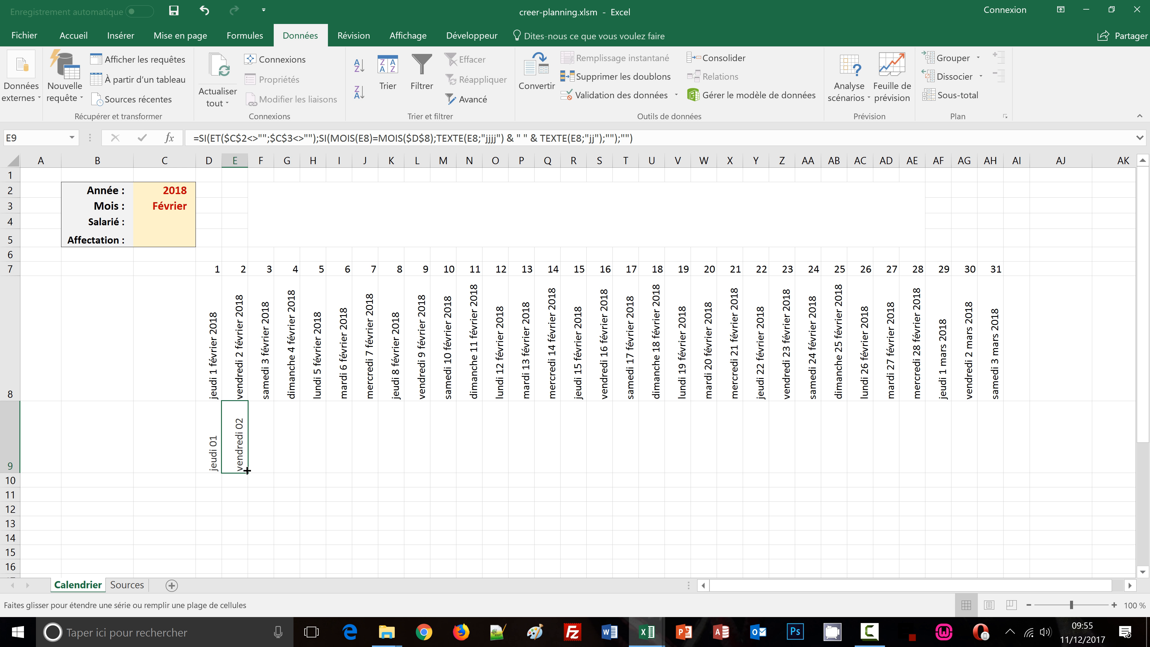
# Fill E9's formula across row 9 through column AH
pyautogui.moveTo(247, 470); pyautogui.dragTo(1000, 453)
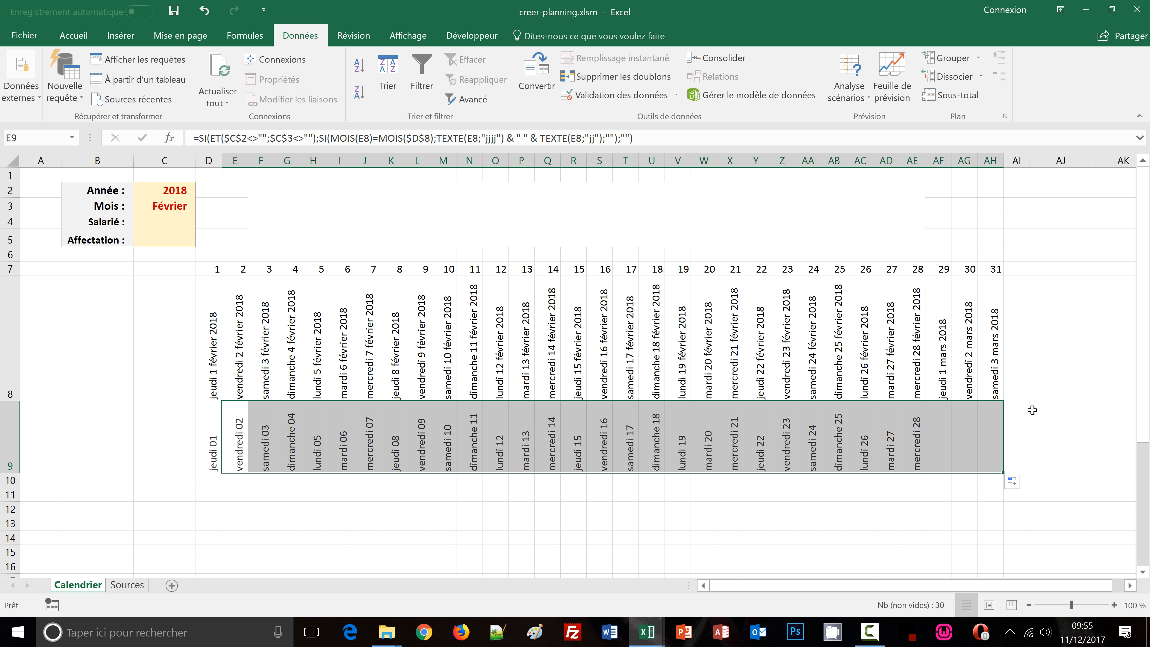
pyautogui.click(1061, 374)
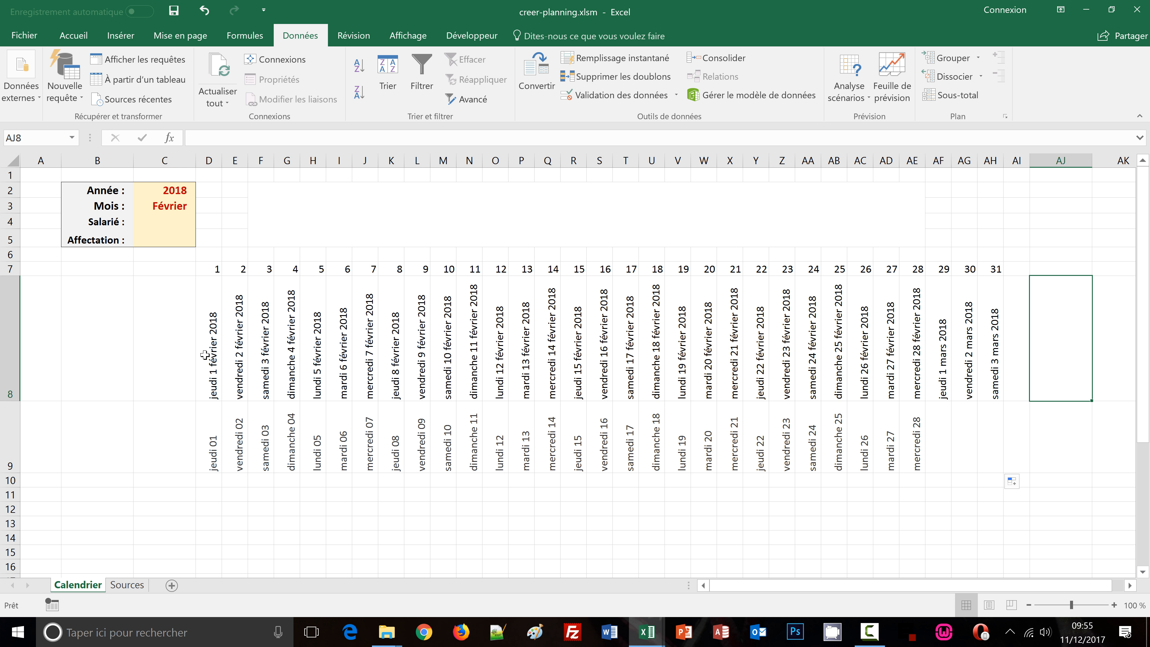
# Select 2020 as the year from the year dropdown
pyautogui.click(170, 194)
pyautogui.click(200, 191)
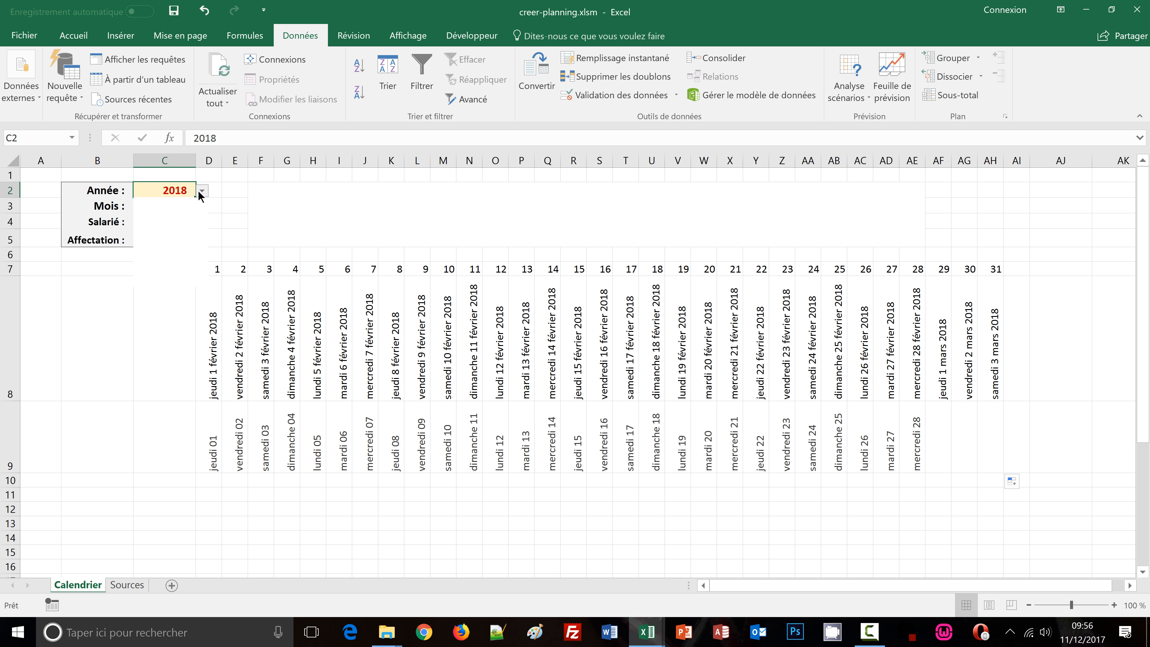
pyautogui.click(166, 221)
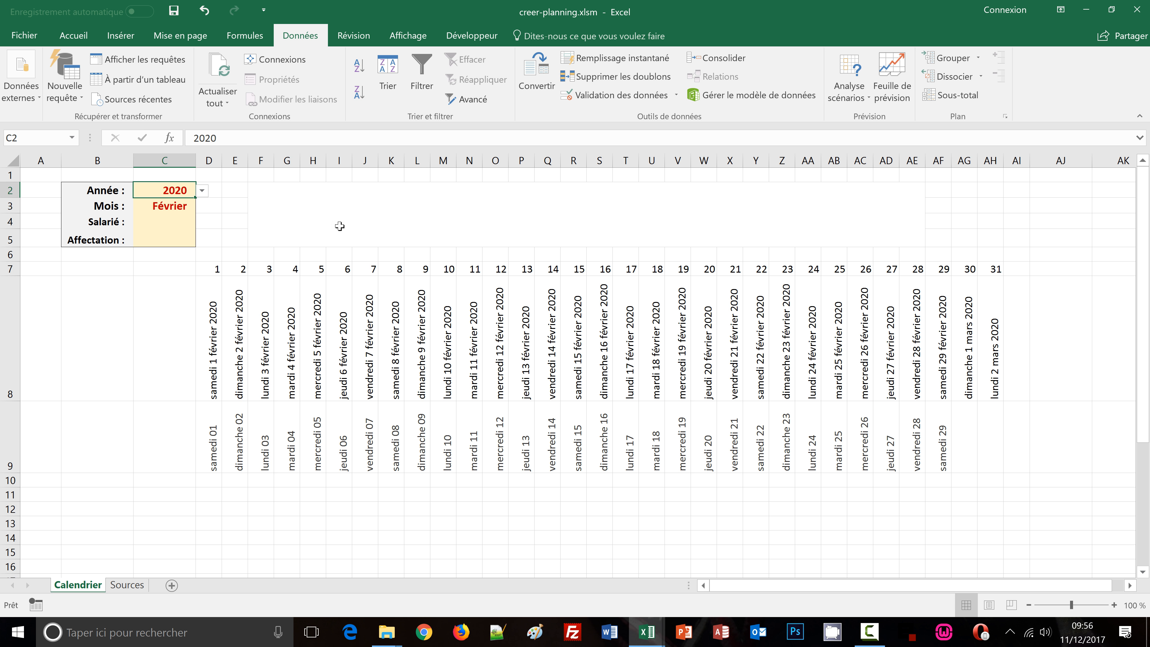
# Switch the month to Mars and then to Avril from the month dropdown
pyautogui.click(190, 205)
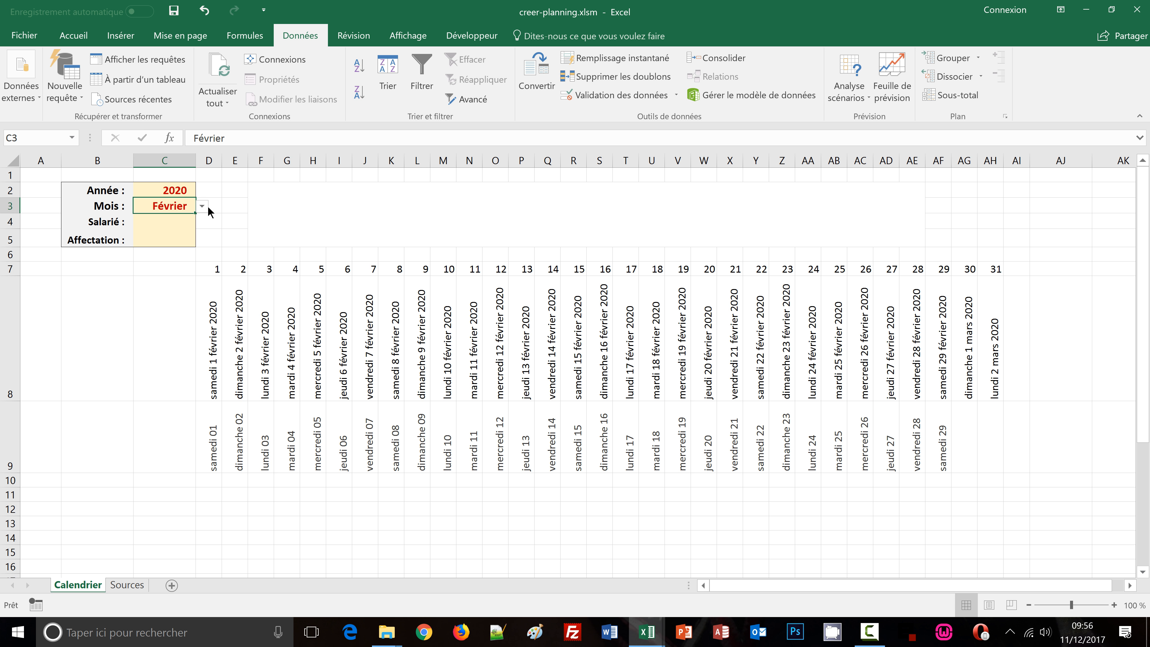
pyautogui.click(202, 205)
pyautogui.click(182, 229)
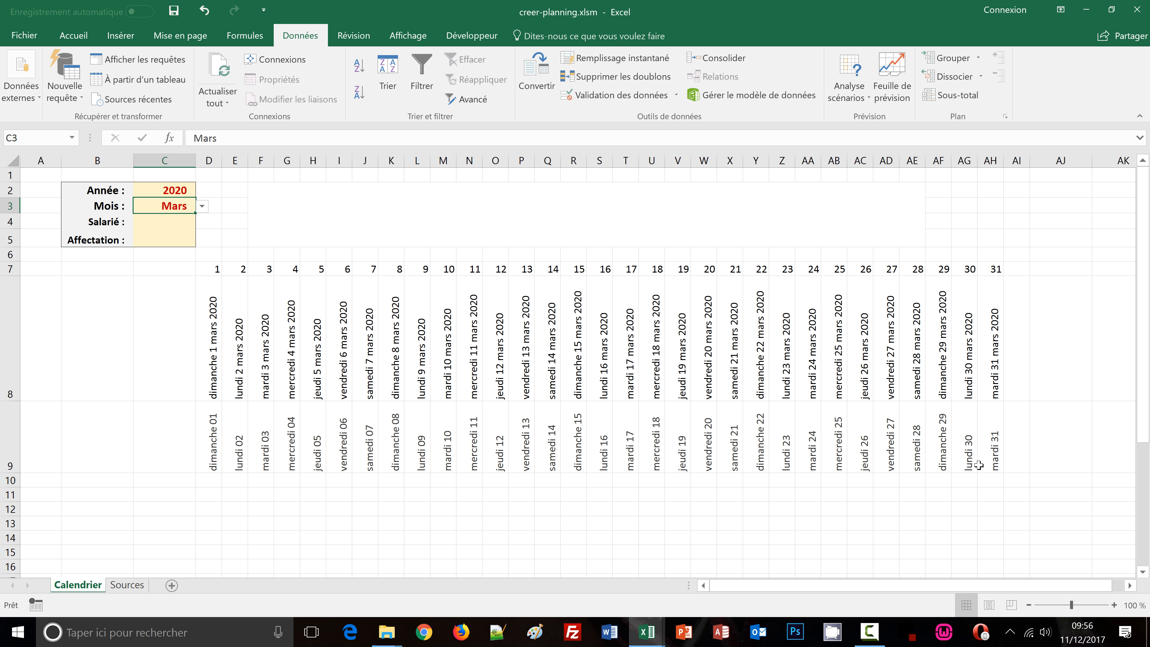
pyautogui.click(202, 207)
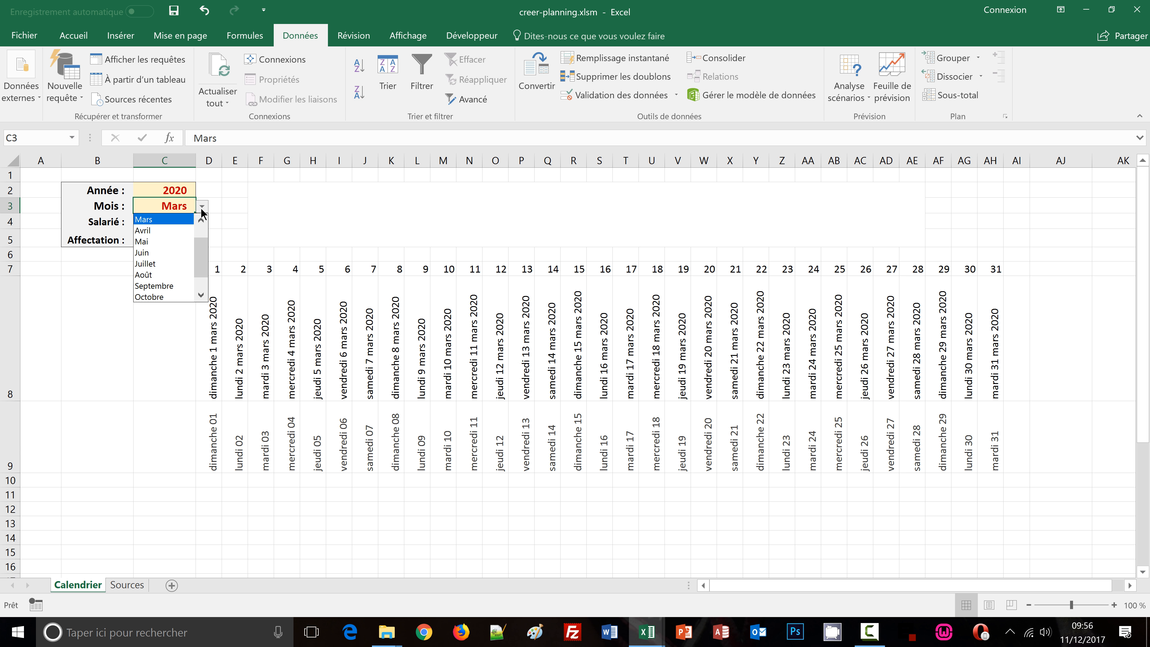
pyautogui.click(182, 230)
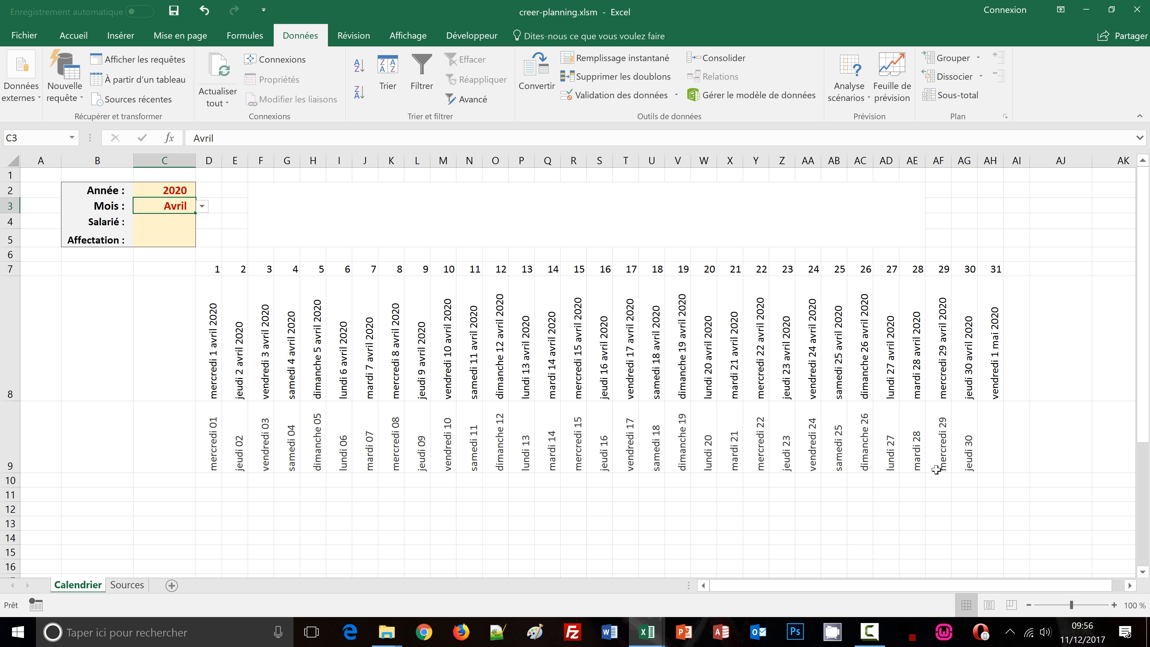
# Hide rows 7 and 8 containing the day numbers and full dates
pyautogui.click(84, 491)
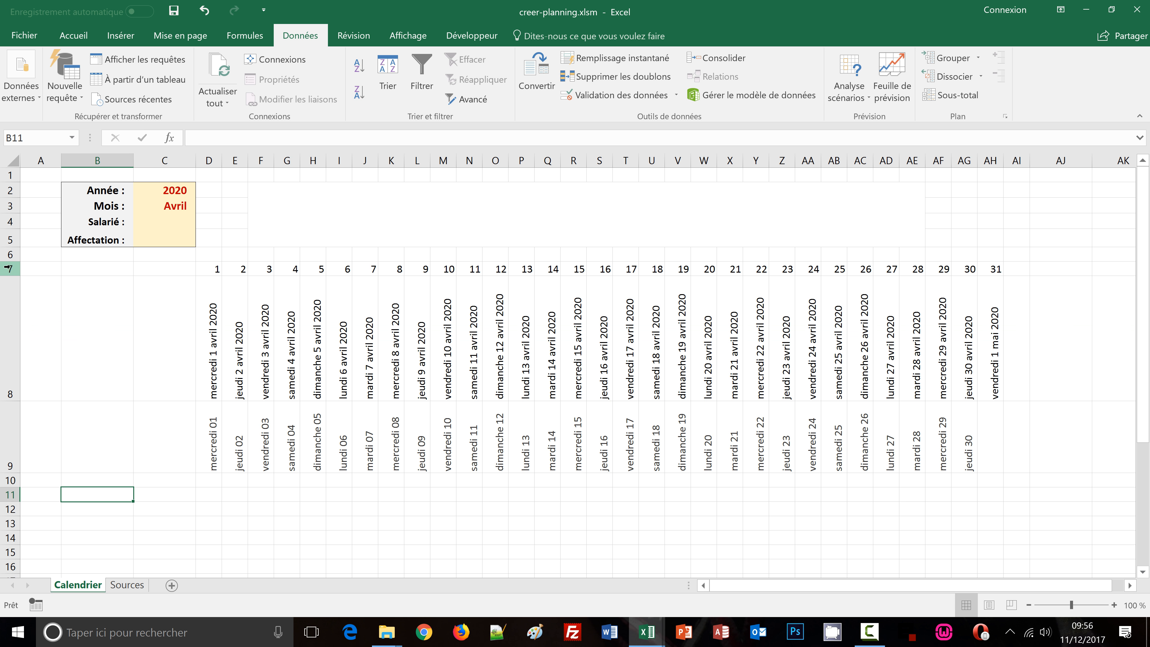
pyautogui.moveTo(10, 270); pyautogui.dragTo(8, 303)
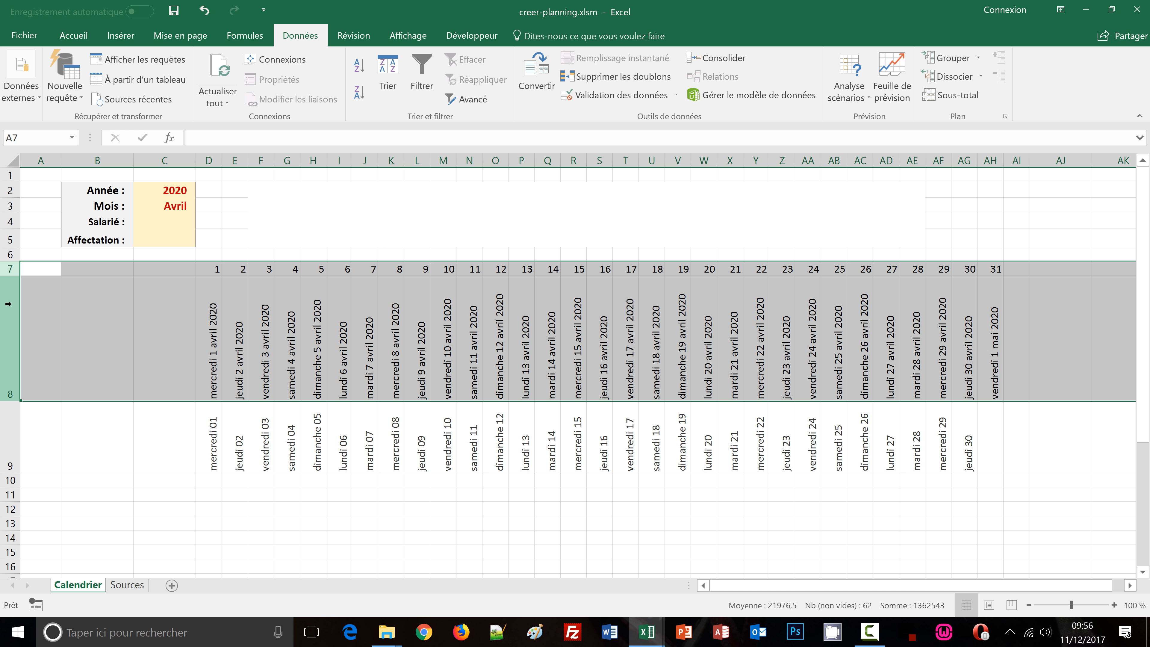
pyautogui.rightClick(8, 304)
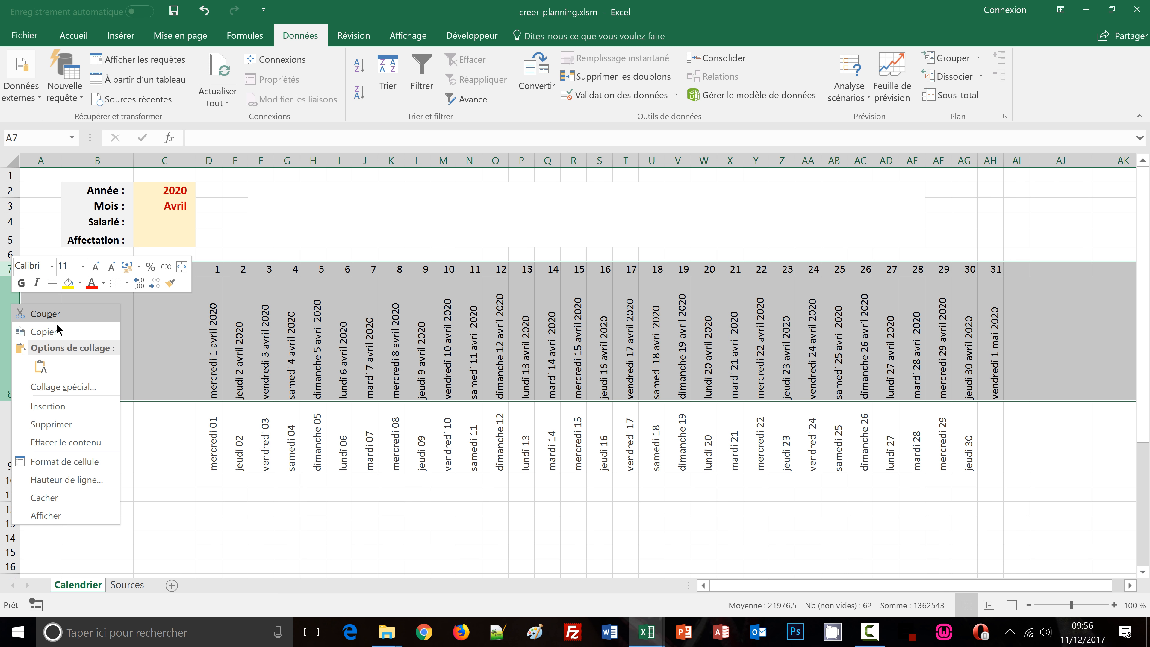
pyautogui.click(72, 499)
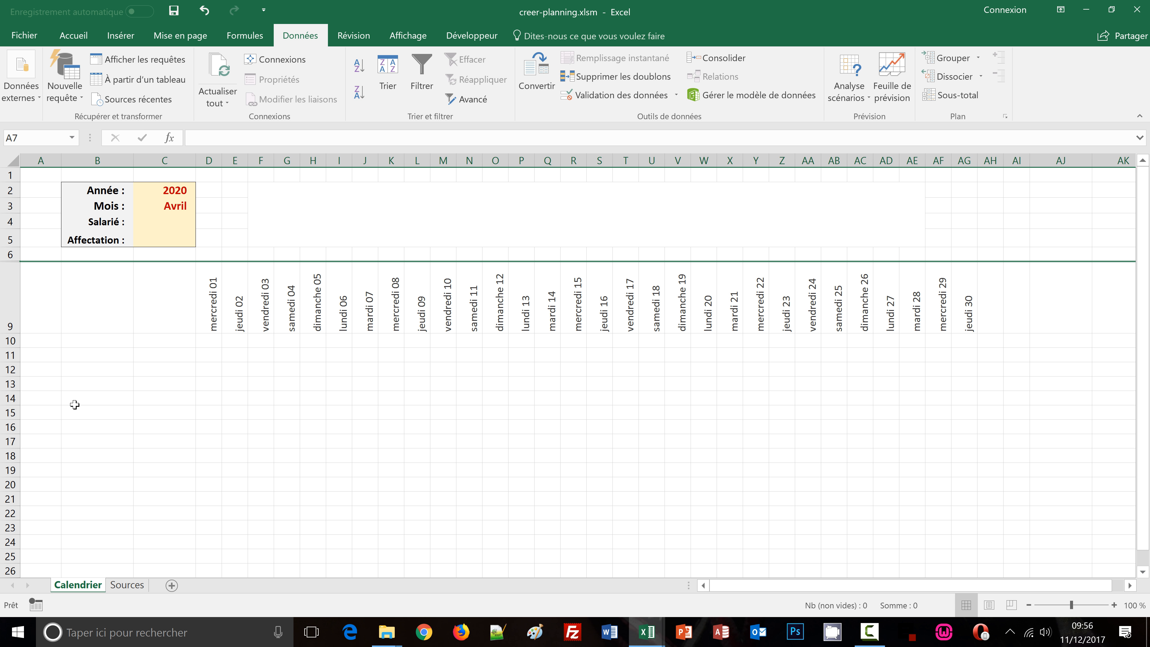
pyautogui.click(75, 404)
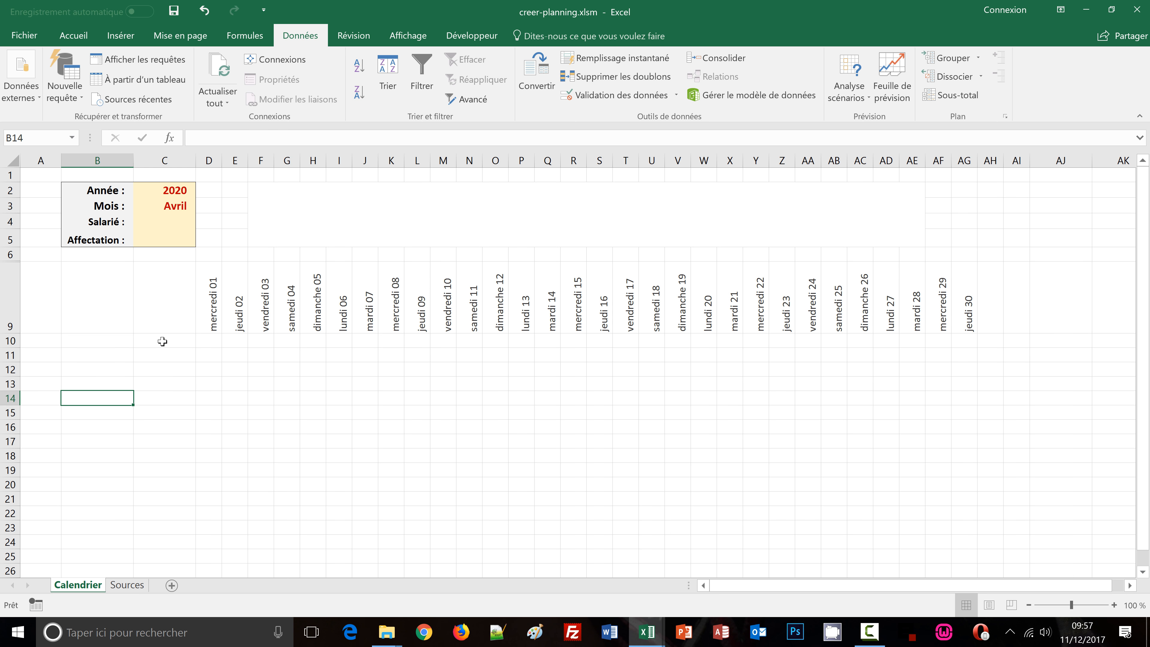
# Compare with the finished calendrier_auto1 workbook, then review the Sources lists and D9's formula
pyautogui.moveTo(647, 632)
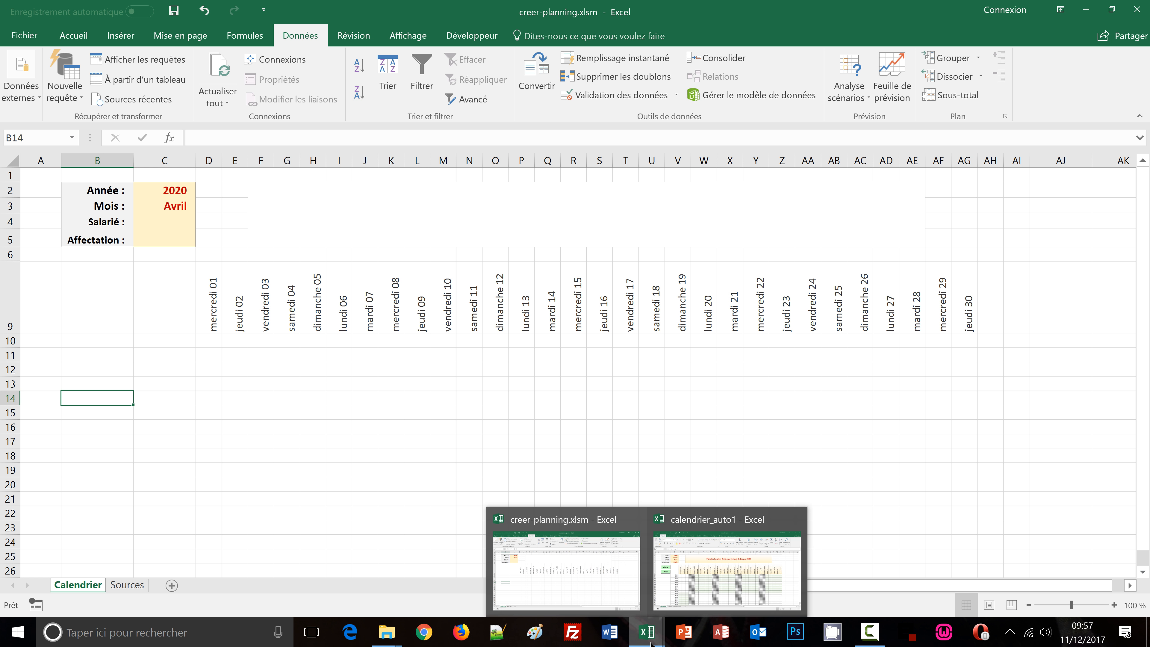
pyautogui.click(592, 579)
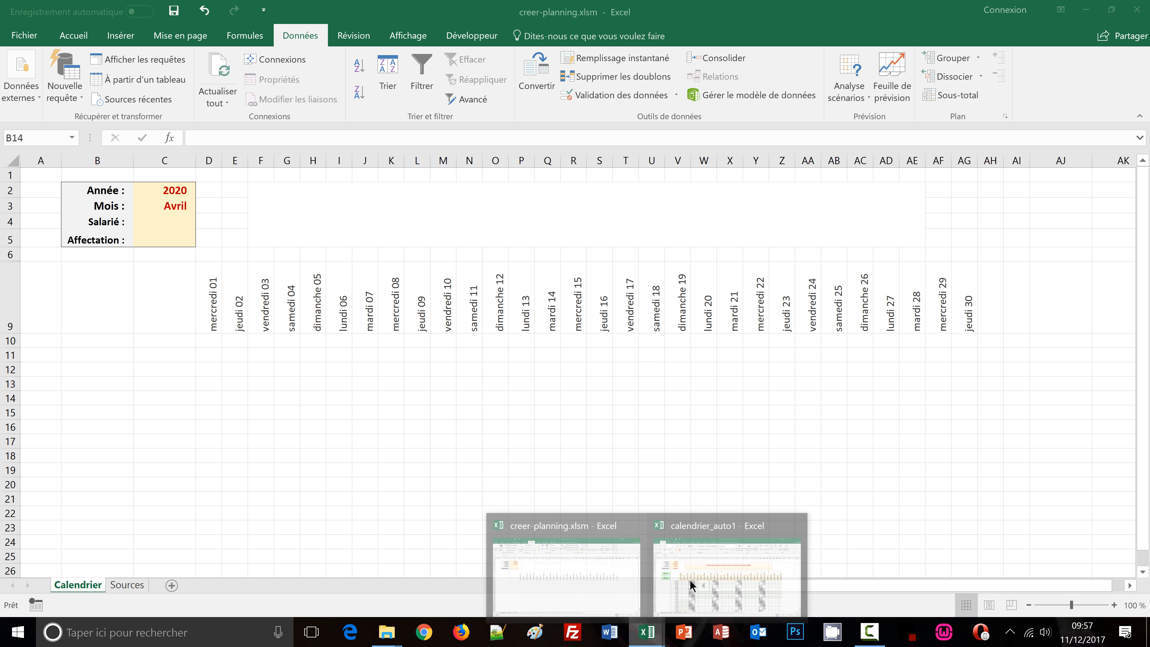
pyautogui.click(690, 580)
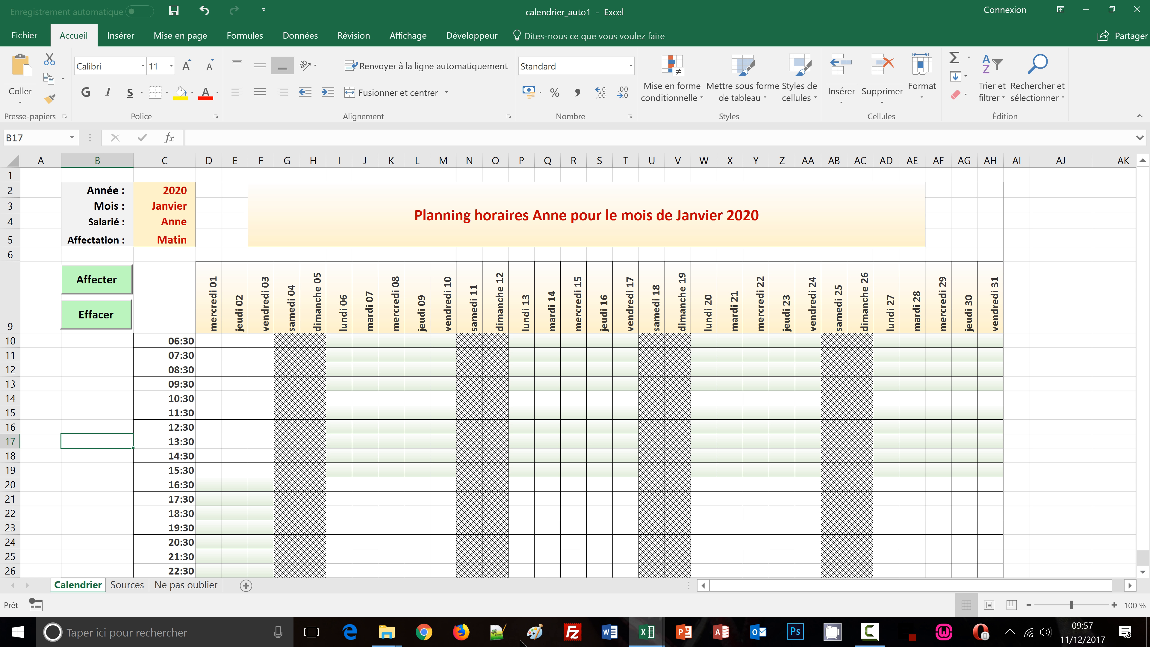
pyautogui.moveTo(647, 632)
pyautogui.click(582, 578)
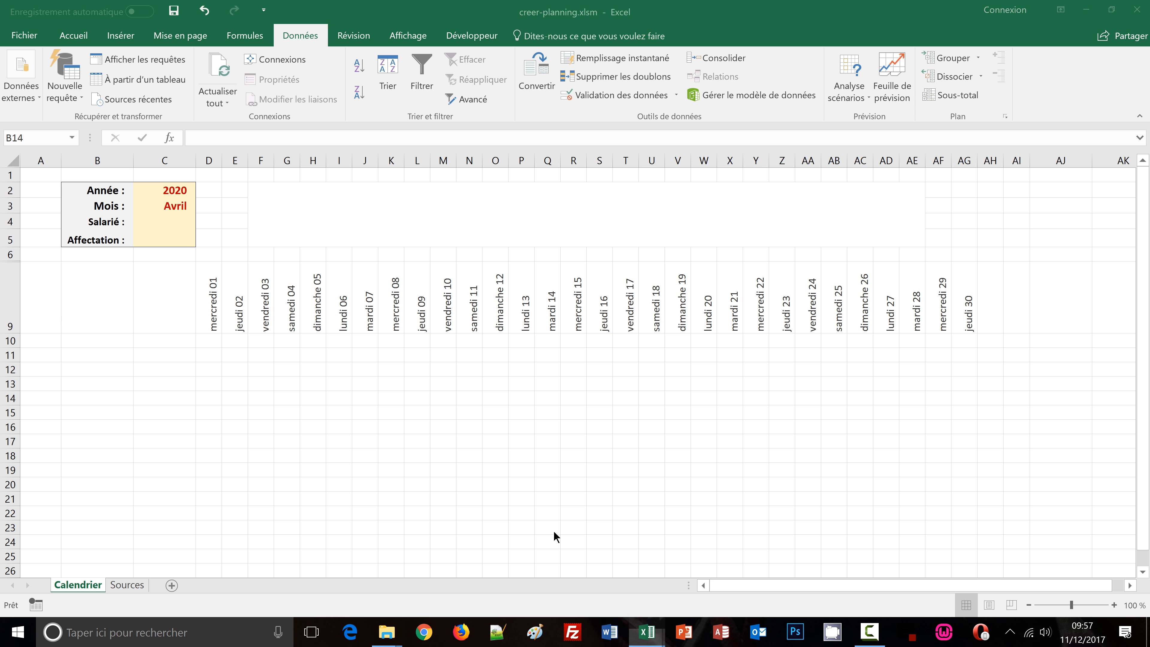
pyautogui.click(168, 340)
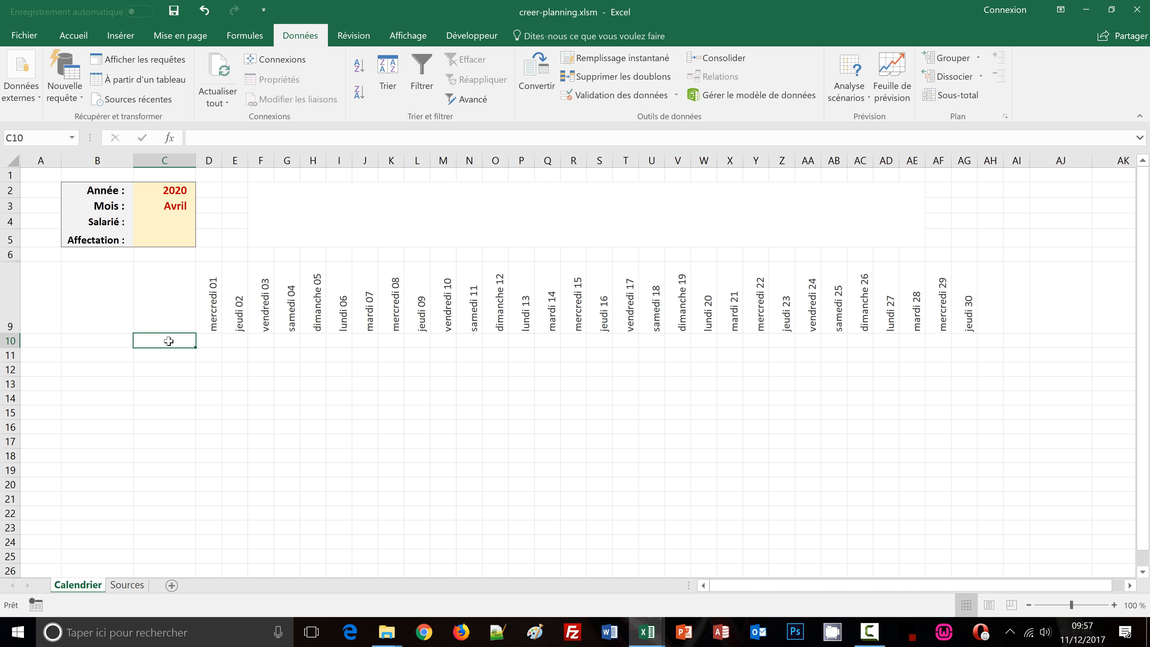
pyautogui.click(128, 585)
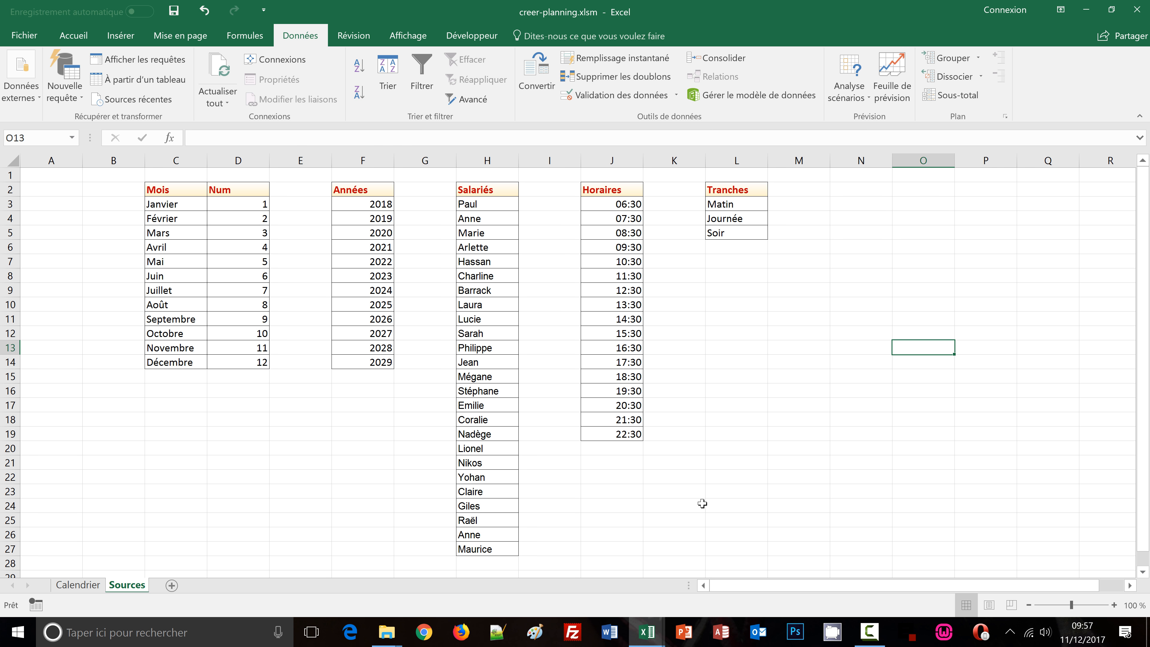
pyautogui.click(78, 585)
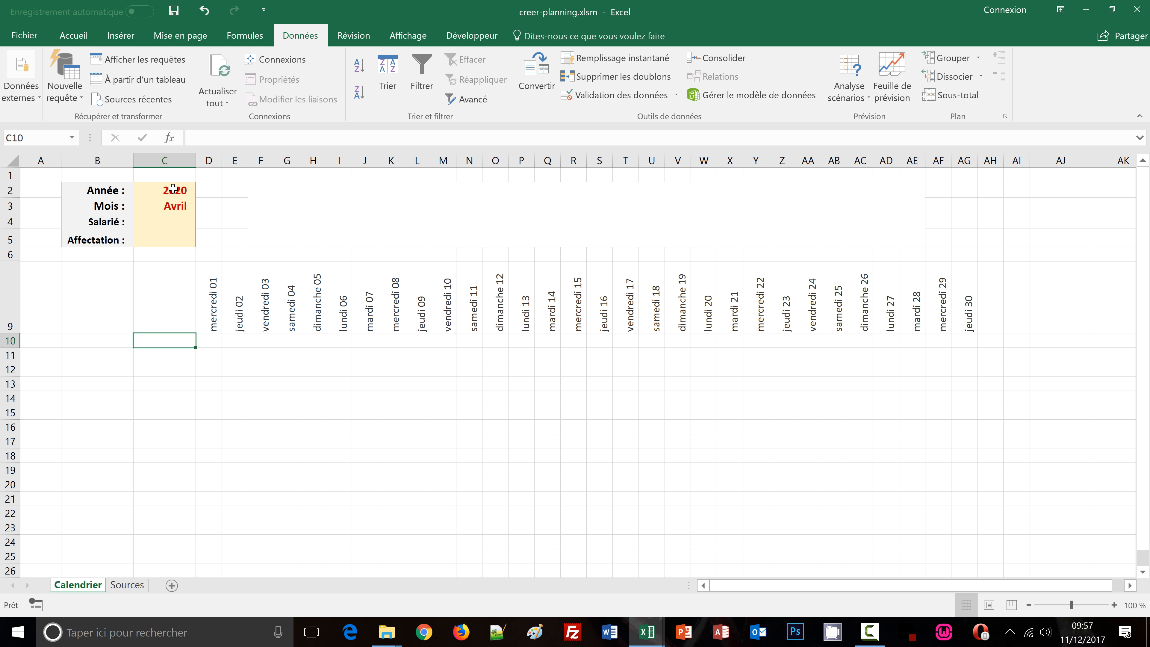
pyautogui.click(80, 40)
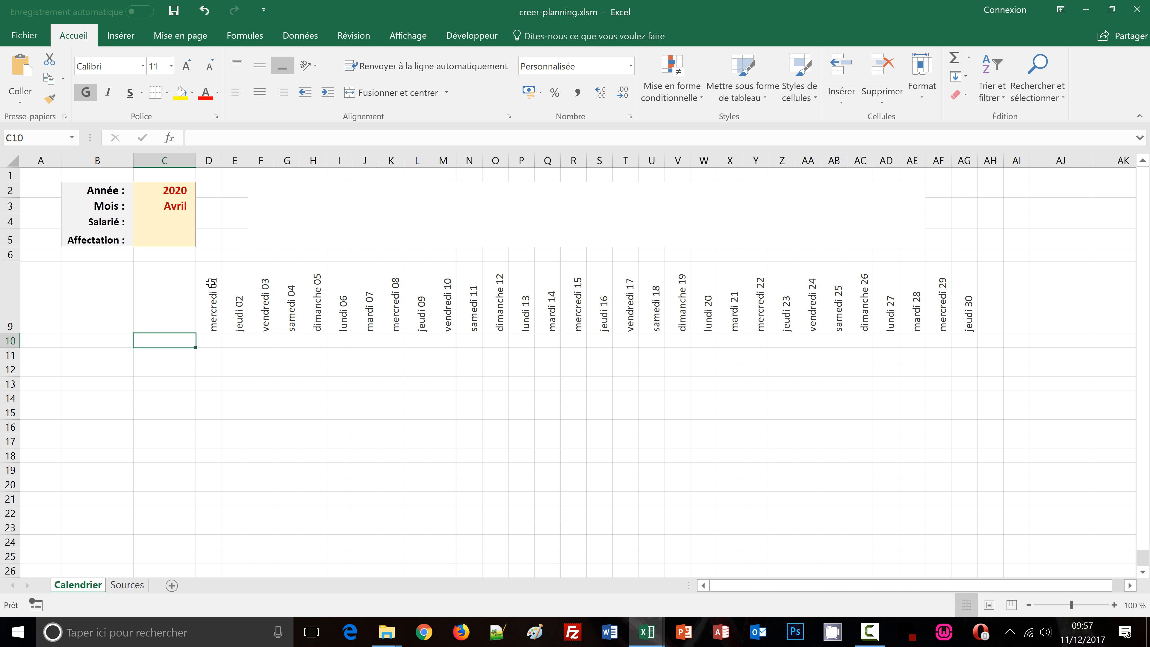
pyautogui.click(213, 321)
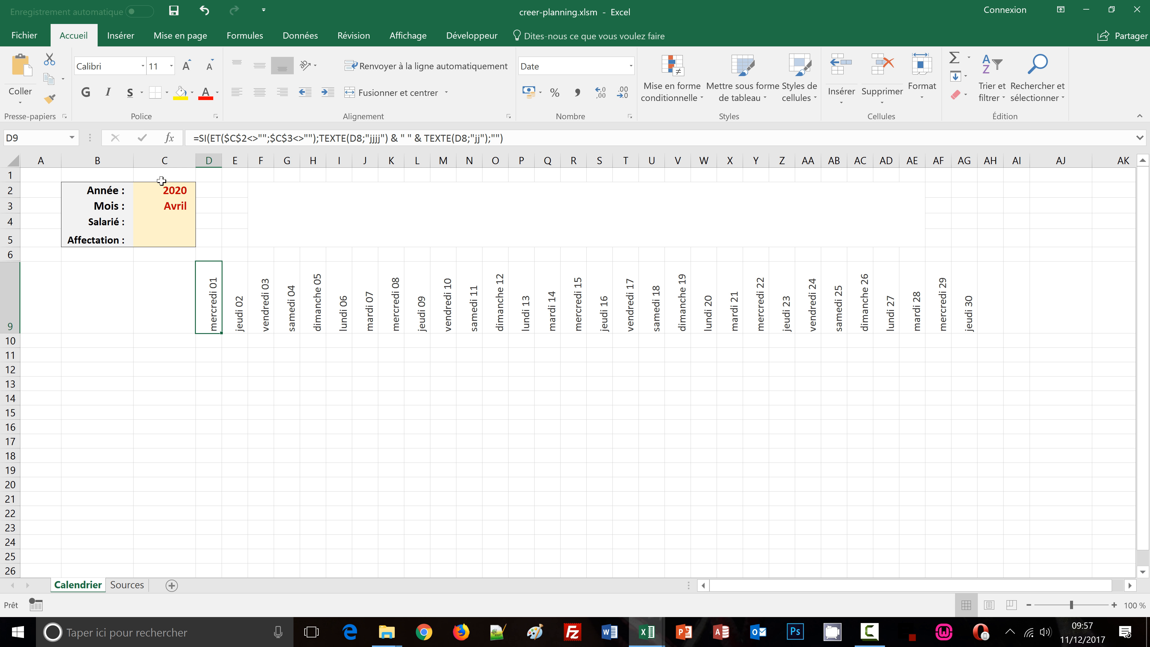
pyautogui.click(175, 341)
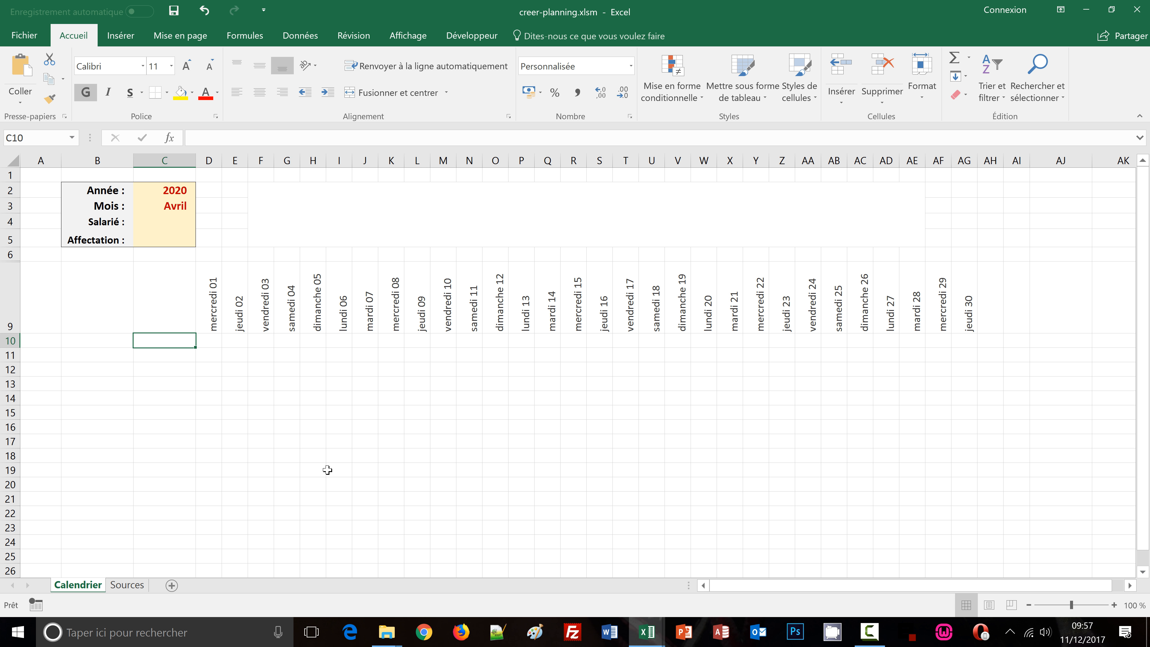
# In C10, enter =SI($D$9<>"";Sources!J3;"") to show the first time slot from the Sources sheet
pyautogui.write('=si')
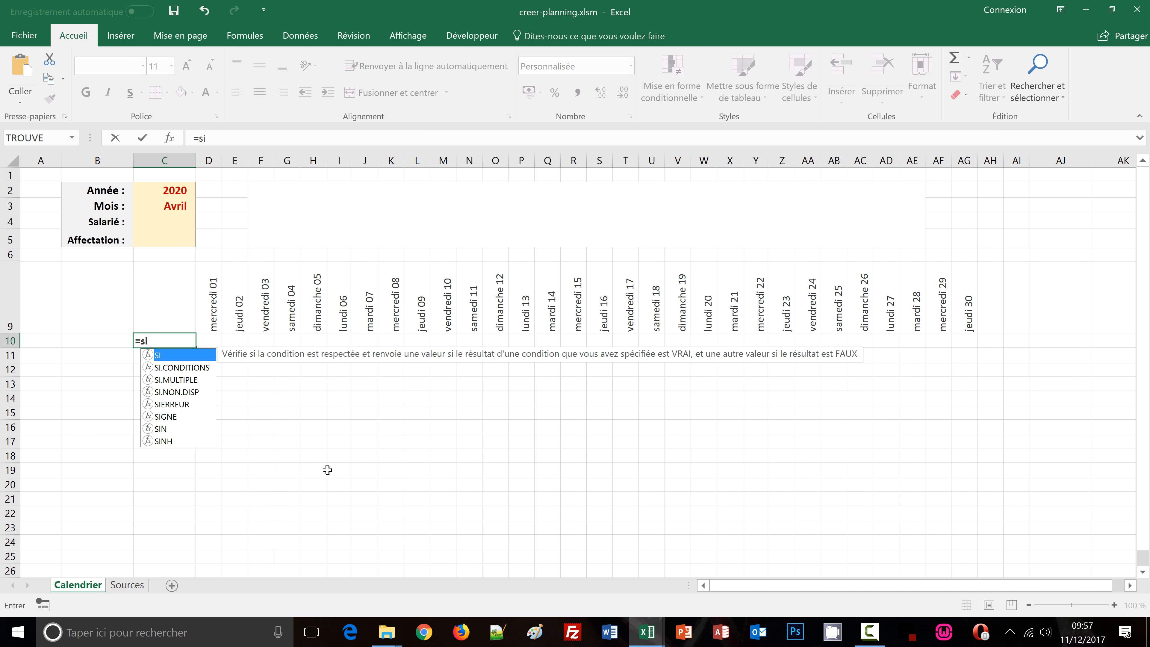
pyautogui.write('(')
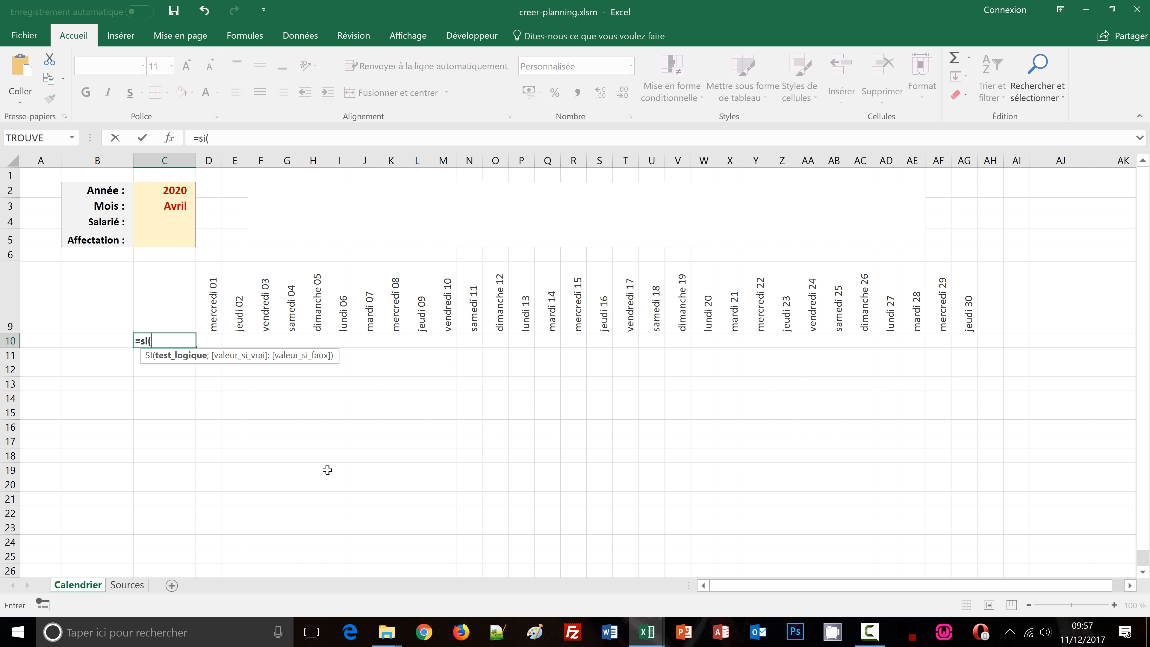
pyautogui.click(211, 316)
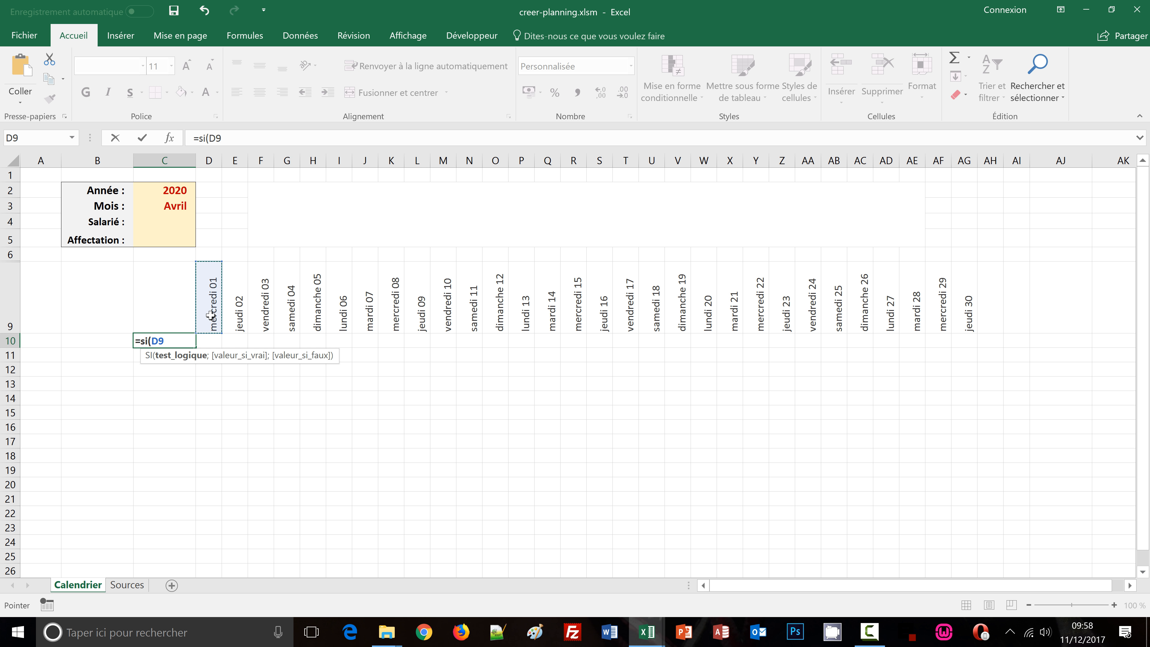
pyautogui.press('F4')
pyautogui.write('<>"')
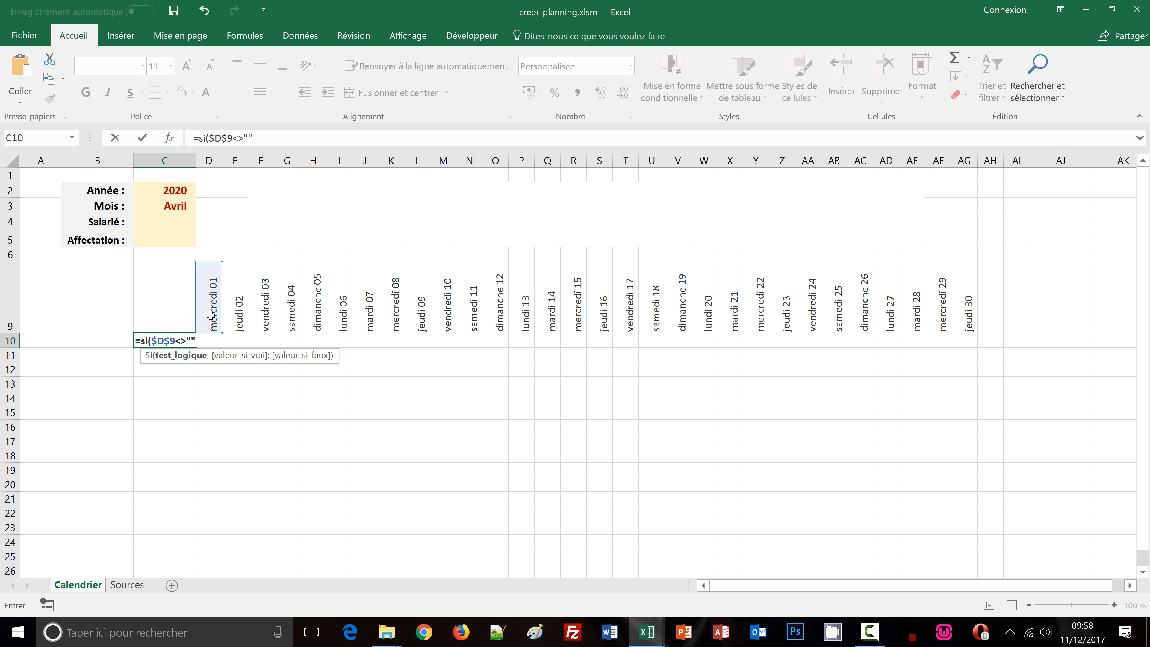
pyautogui.write('";')
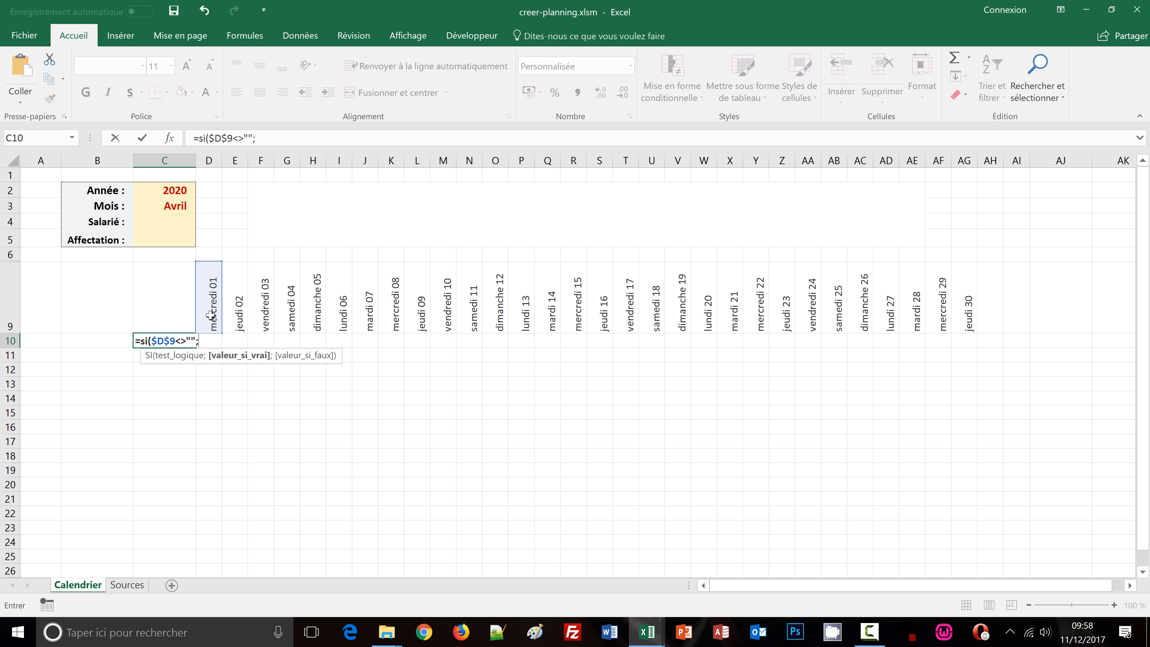
pyautogui.click(126, 585)
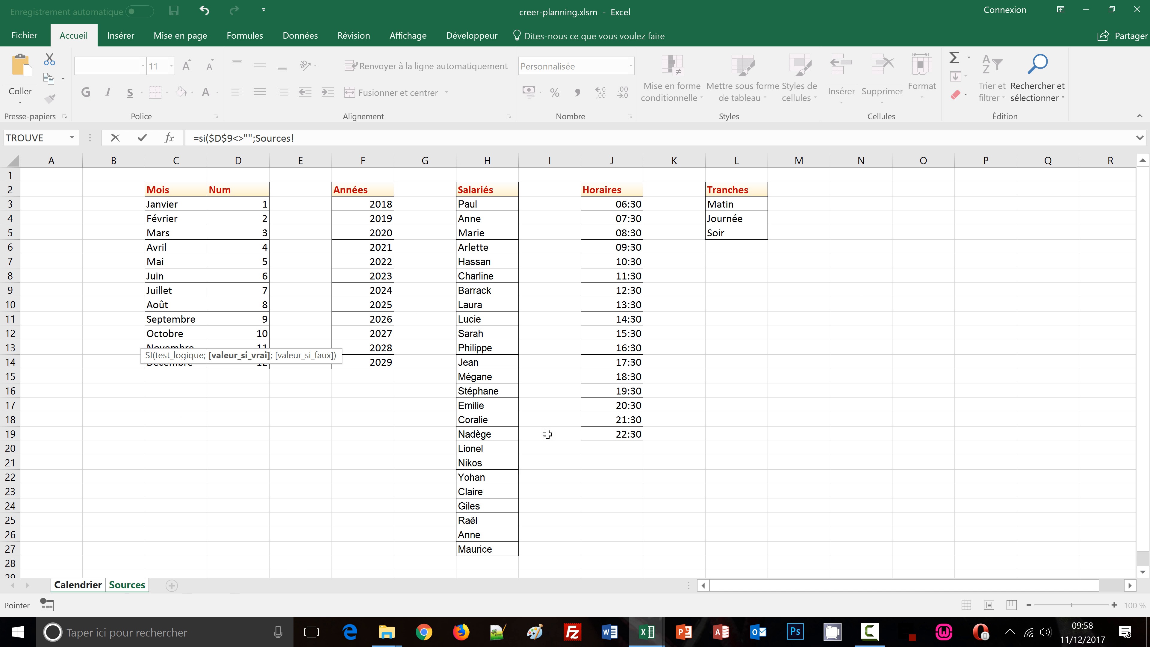
pyautogui.click(609, 204)
pyautogui.write(';')
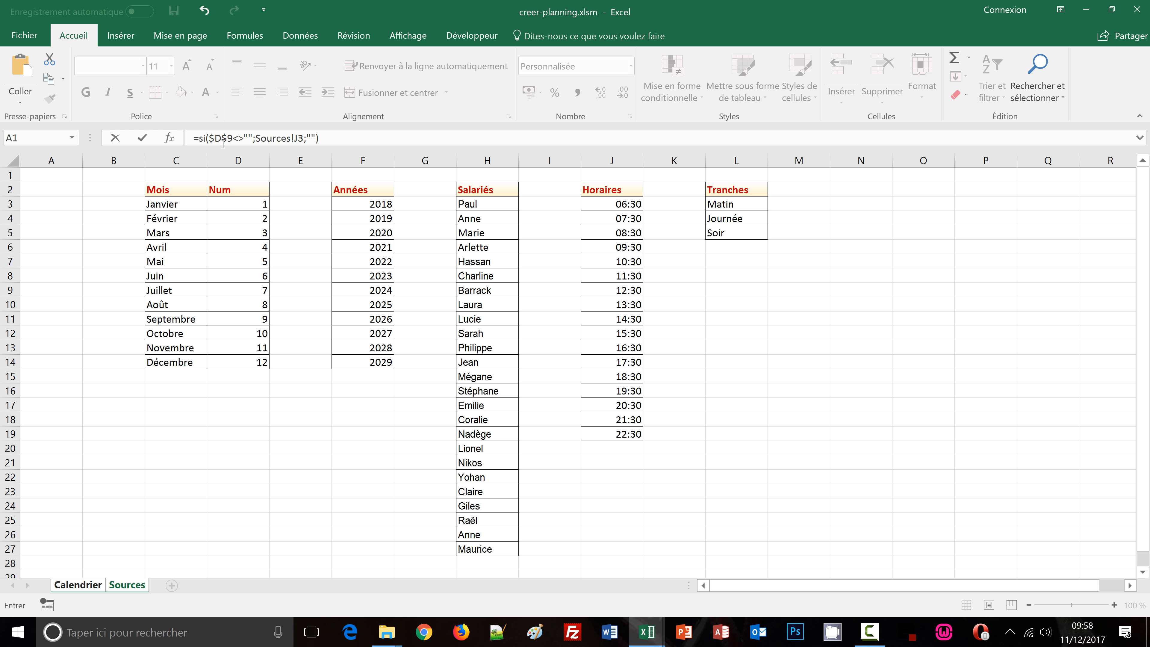
pyautogui.press('Return')
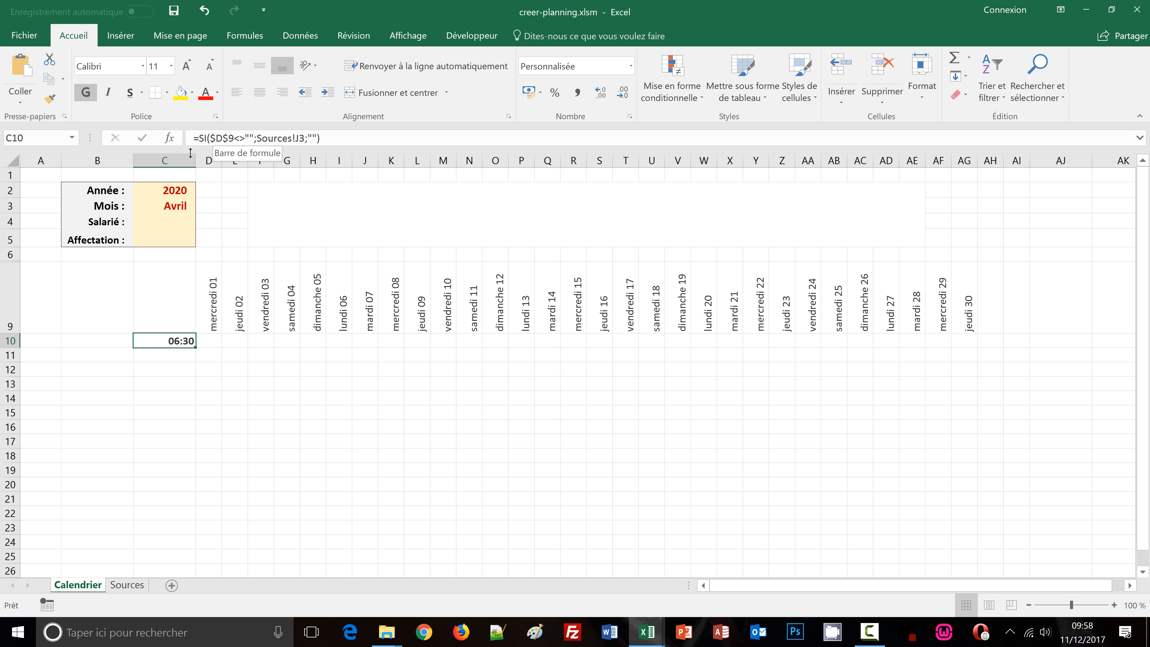
# Fill C10's time formula down through C26
pyautogui.moveTo(194, 348); pyautogui.dragTo(176, 549)
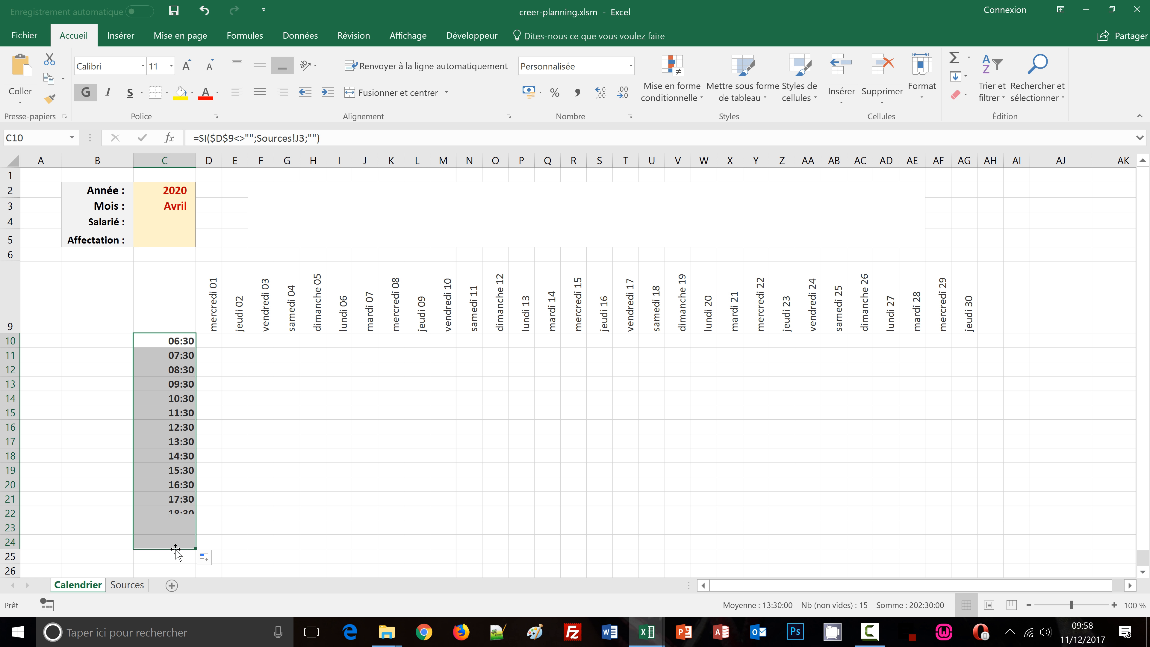
pyautogui.scroll(-1, 235, 496)
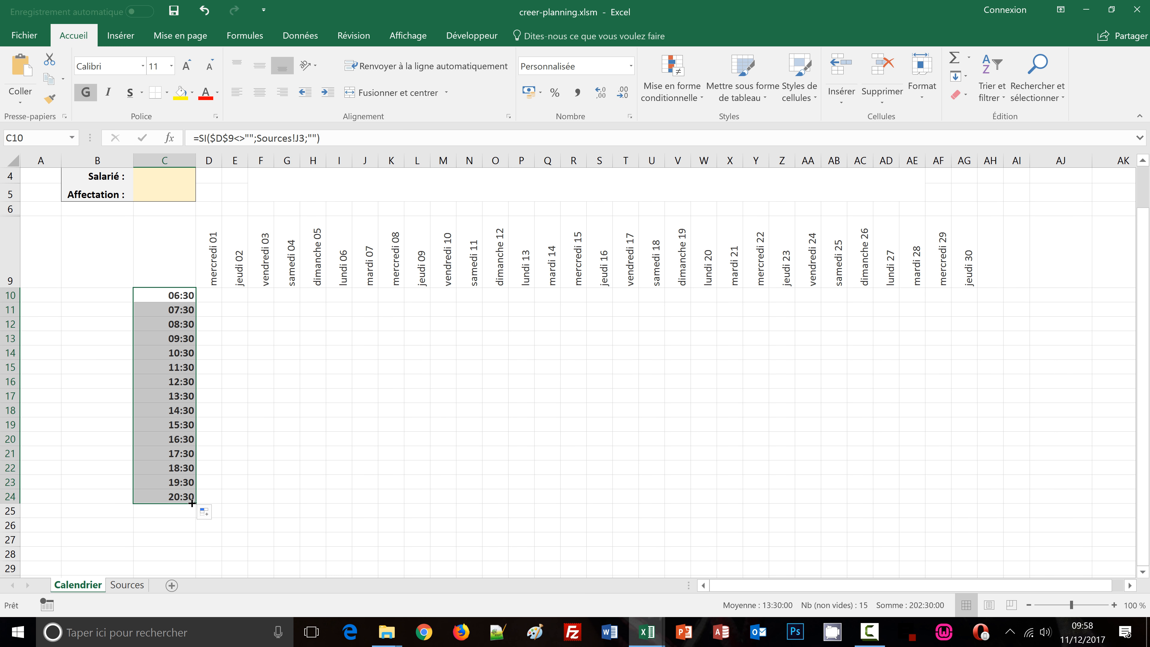
pyautogui.moveTo(193, 503); pyautogui.dragTo(195, 531)
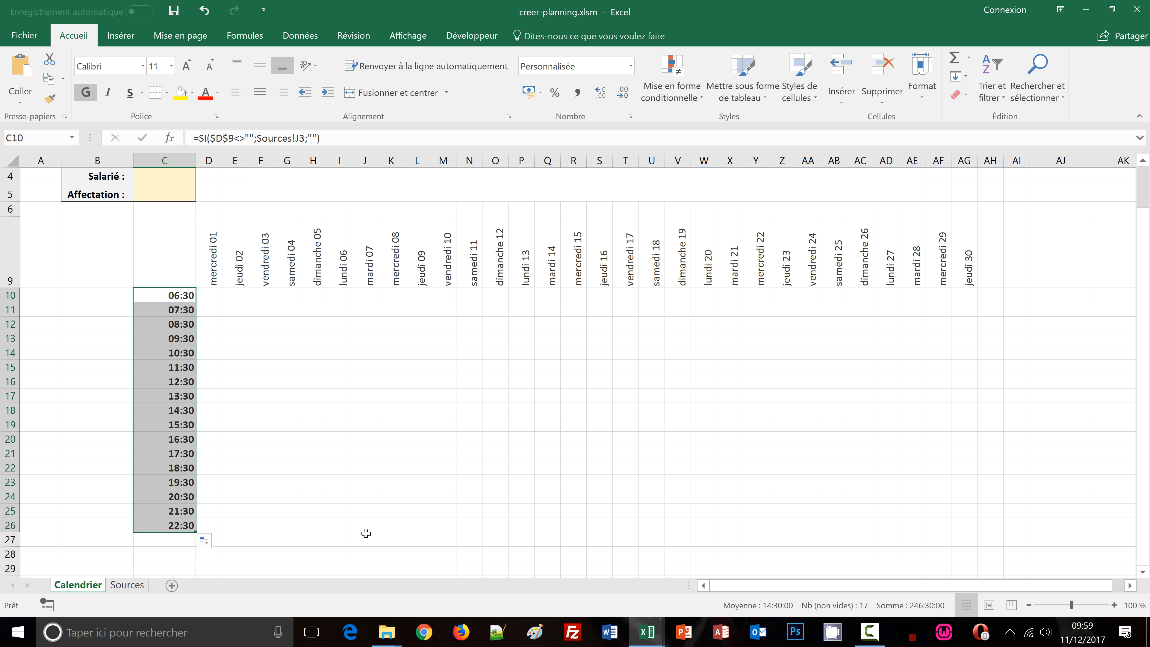
# Clear the year in C2 and select 2019 from the year dropdown
pyautogui.scroll(1, 365, 534)
pyautogui.click(174, 184)
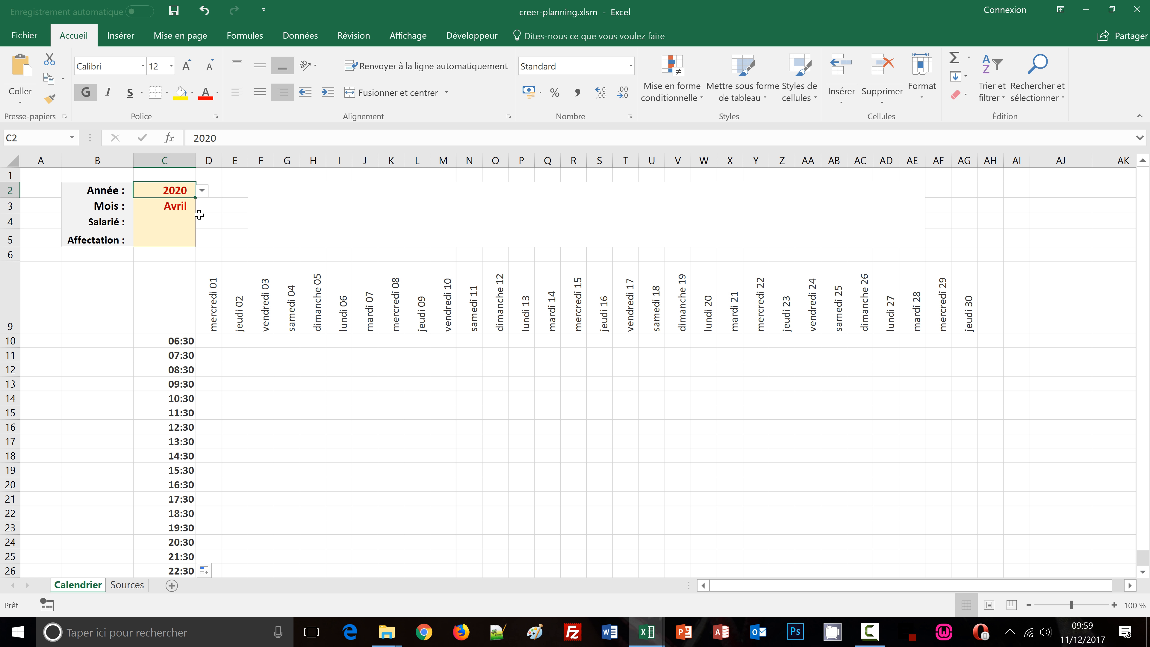
pyautogui.press('Delete')
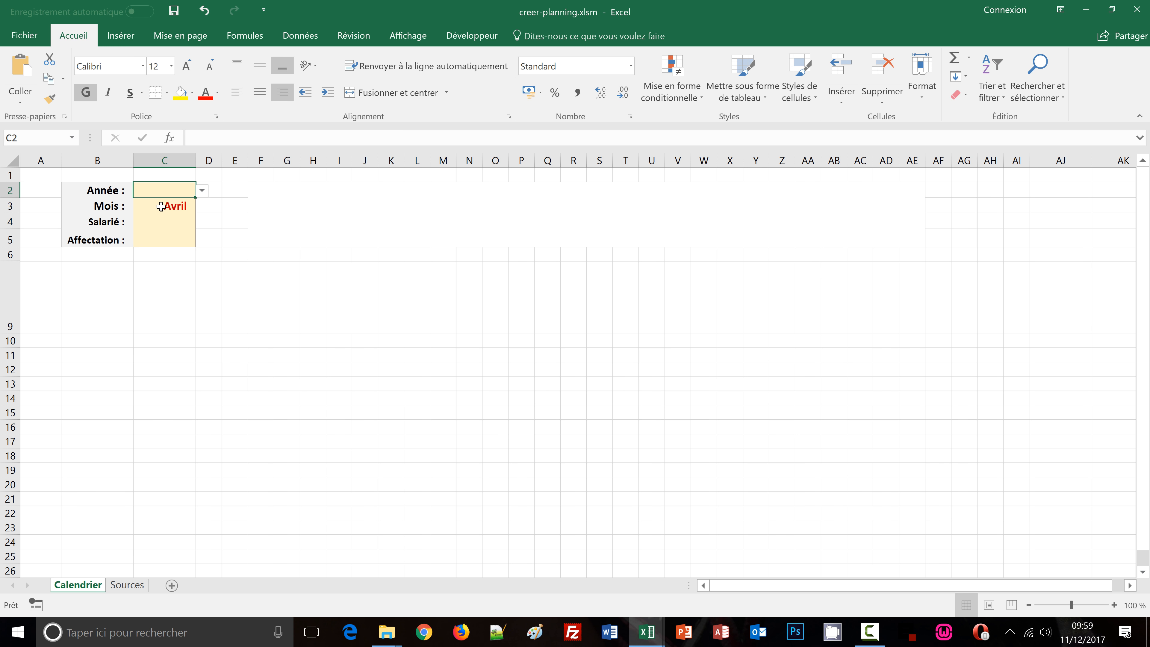
pyautogui.click(201, 191)
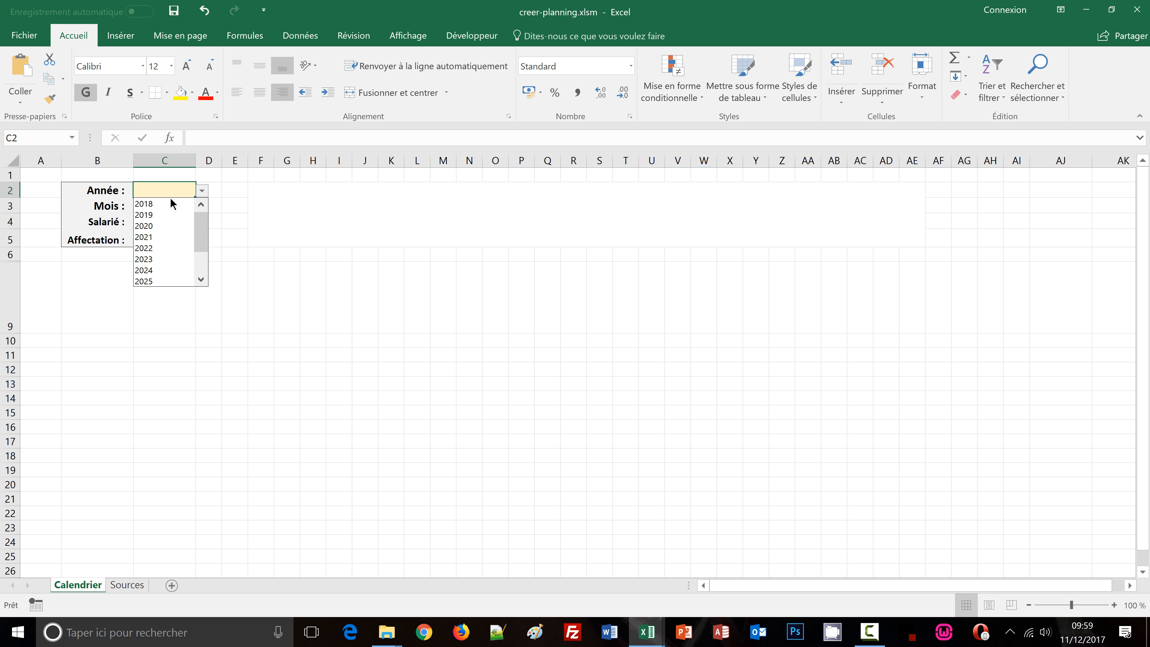
pyautogui.click(159, 215)
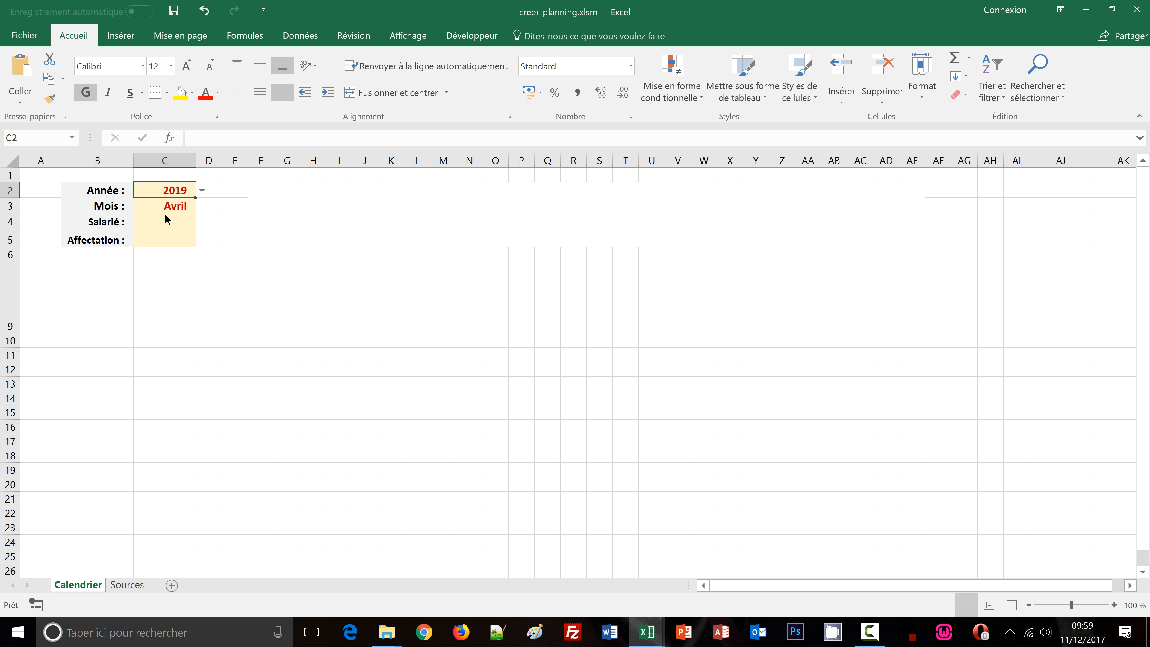
# Clear the month in C3 and select Février from the month dropdown
pyautogui.click(179, 204)
pyautogui.press('Delete')
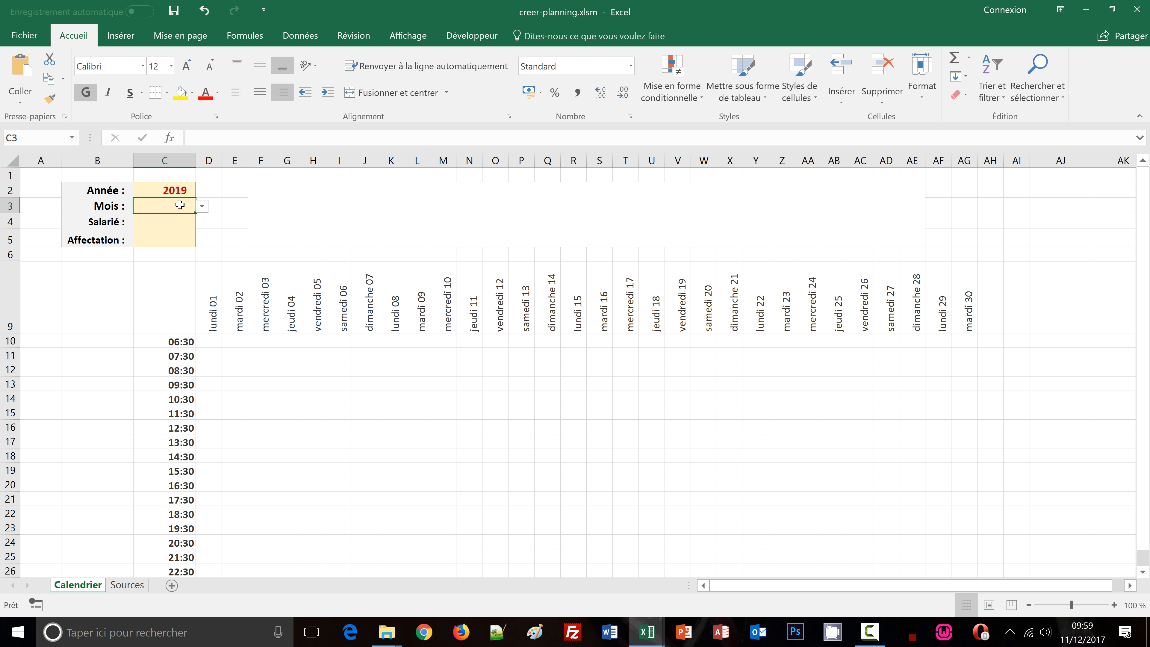
pyautogui.click(202, 206)
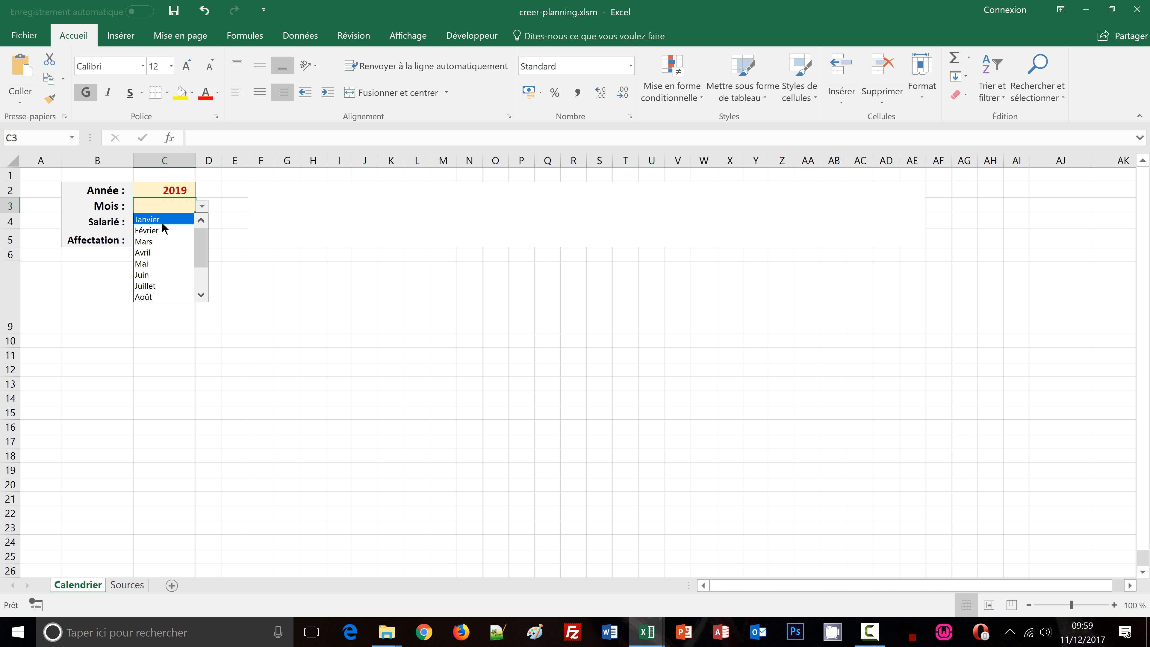
pyautogui.click(160, 230)
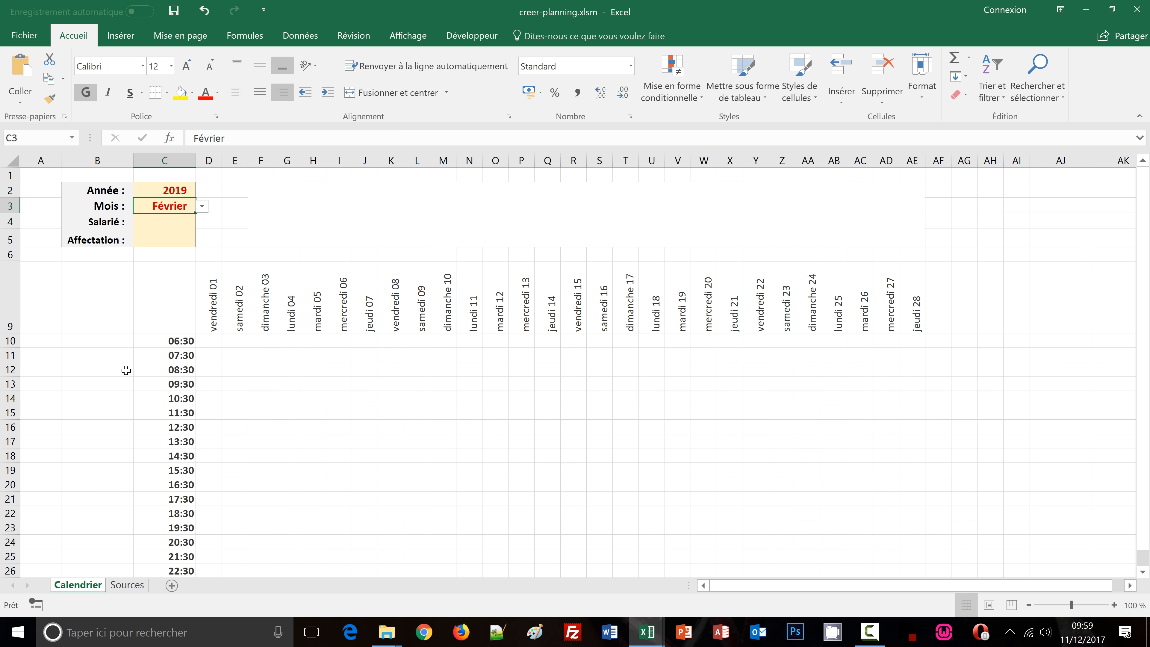
# Select the merged title banner spanning F2 to AE5
pyautogui.click(429, 204)
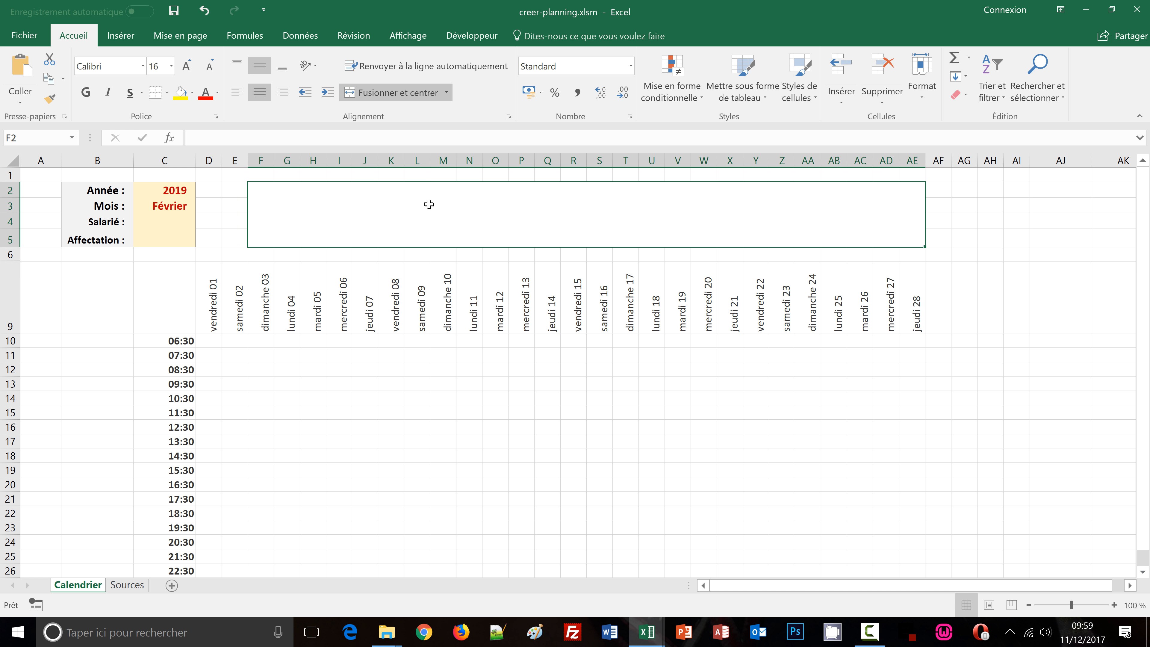
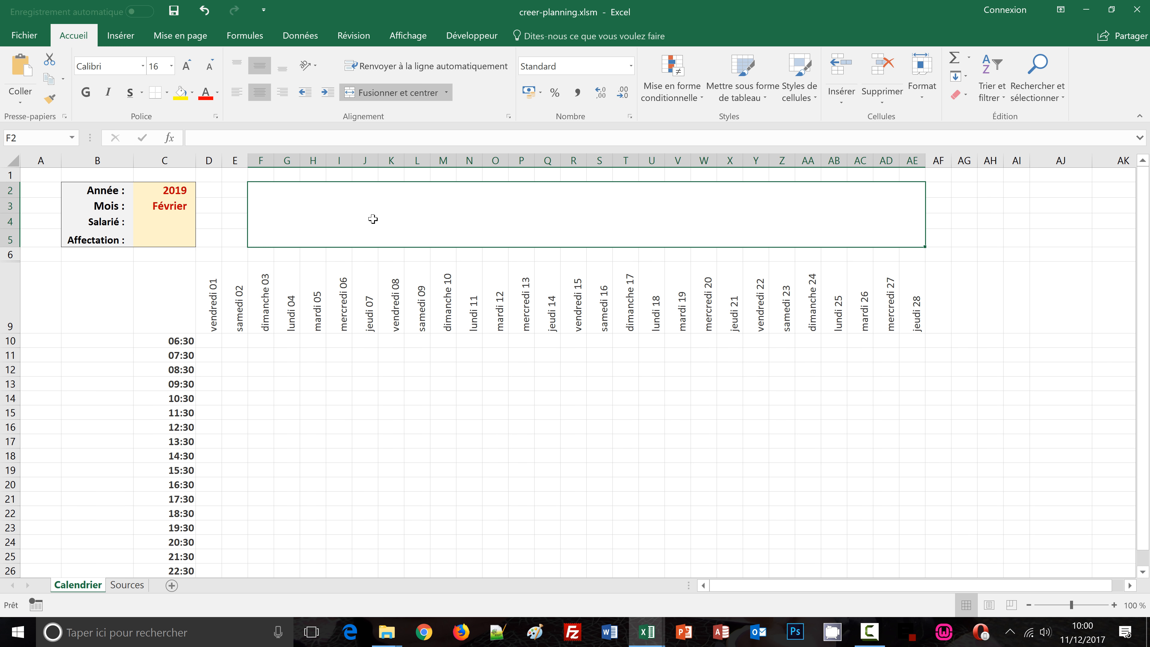
# In the merged title banner, start an SI formula whose ET test checks that C2, C3 and C4 are not empty
pyautogui.write('=')
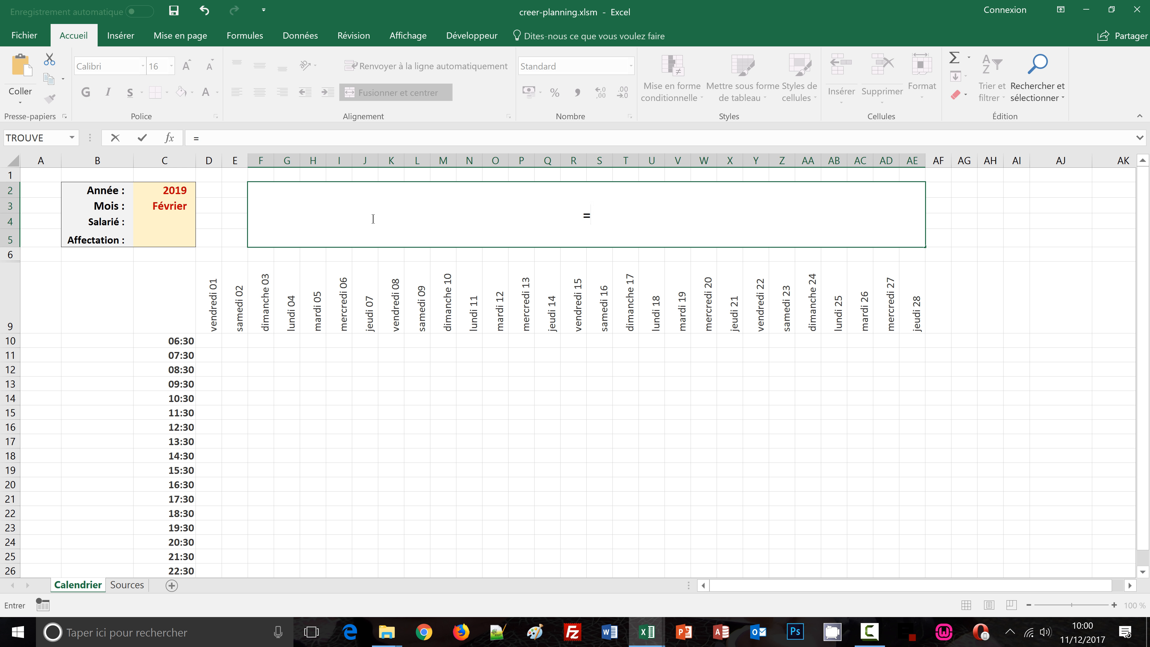
pyautogui.write('si(')
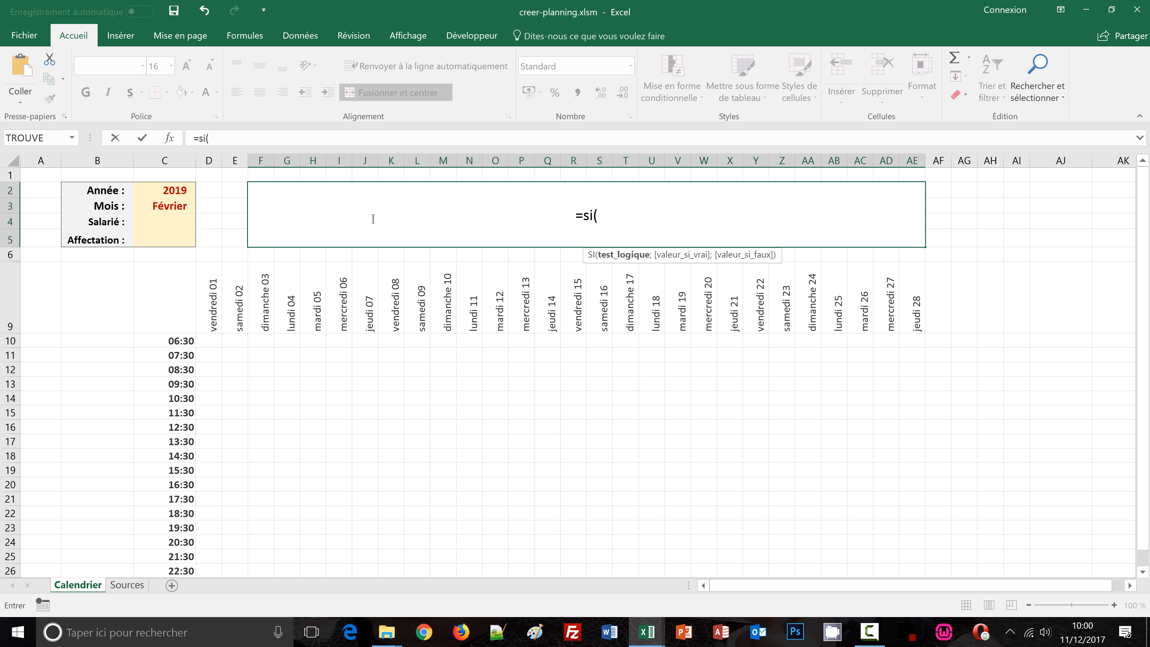
pyautogui.write('et(')
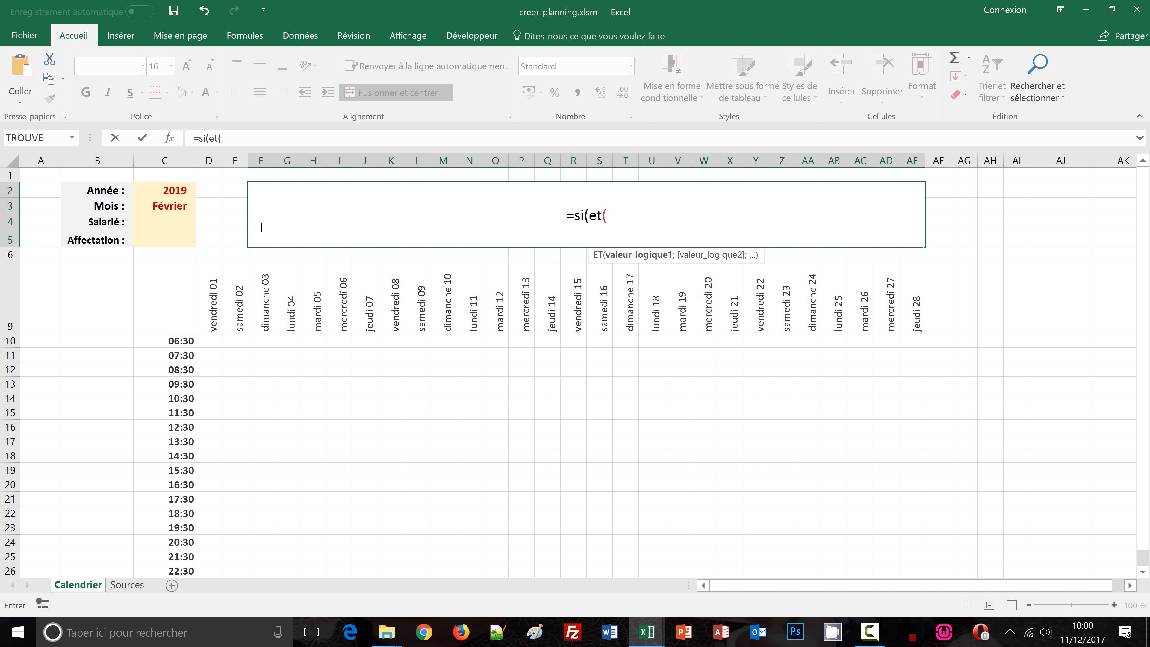
pyautogui.click(163, 190)
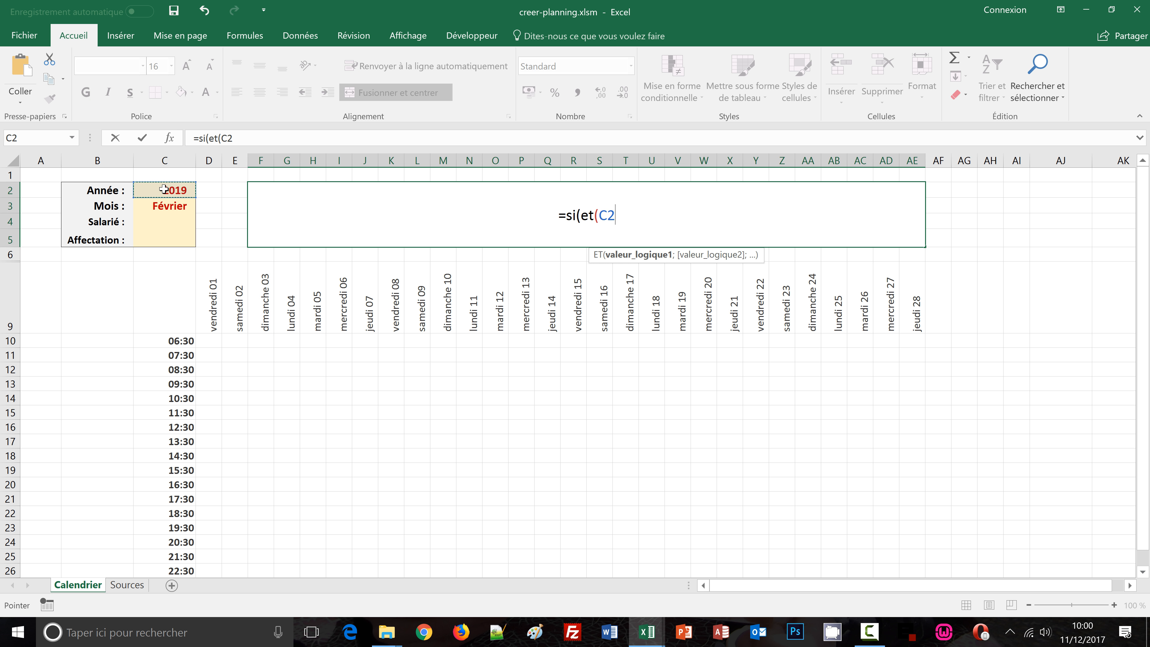
pyautogui.write('<>')
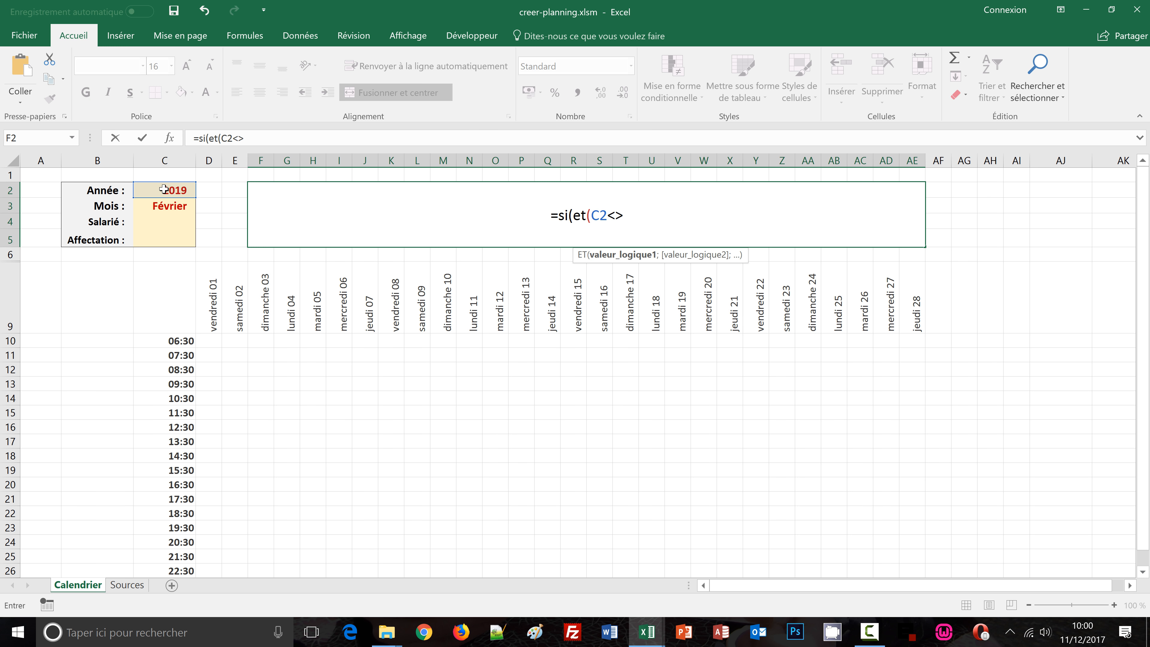
pyautogui.write('"";')
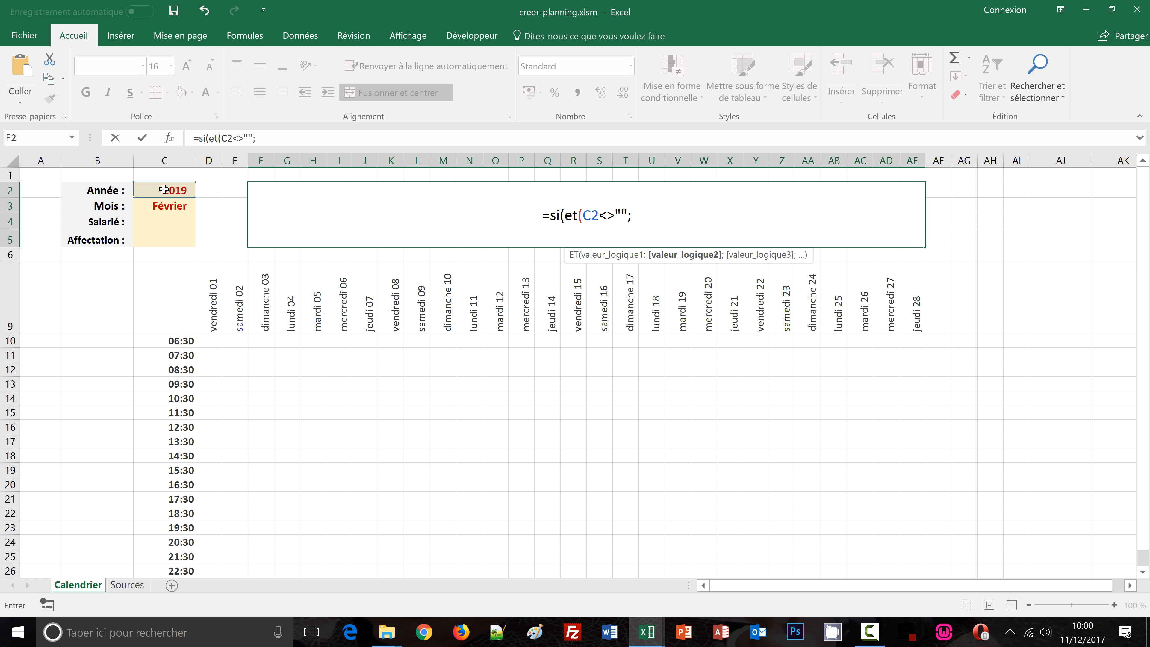
pyautogui.click(166, 206)
pyautogui.write('<')
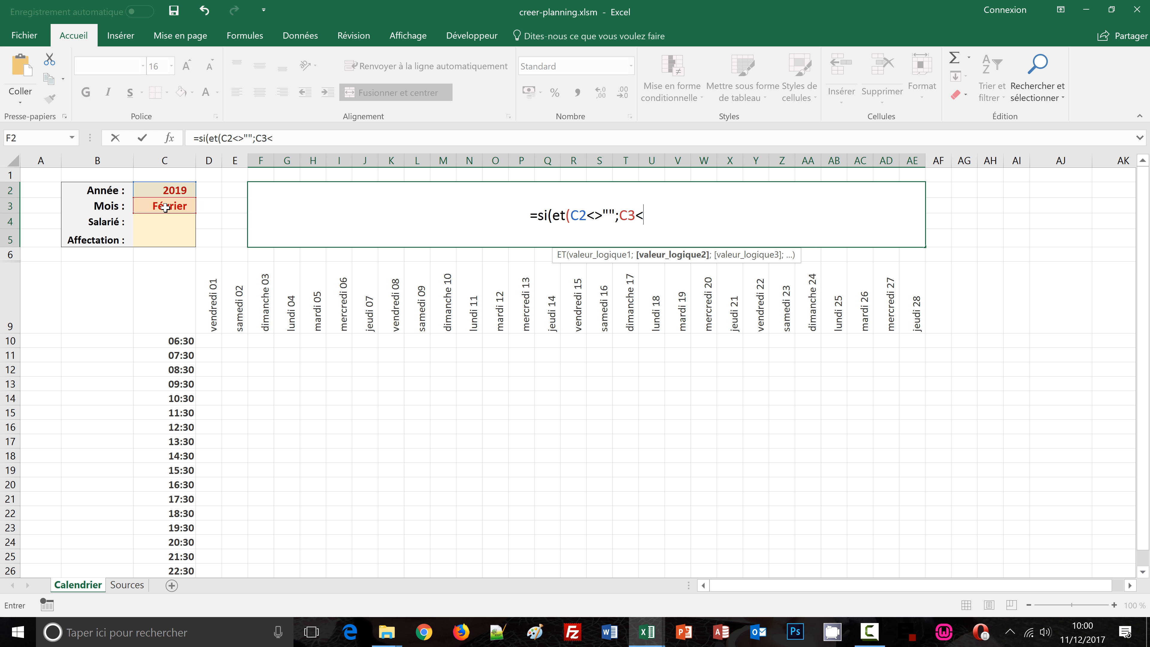
pyautogui.write('>""')
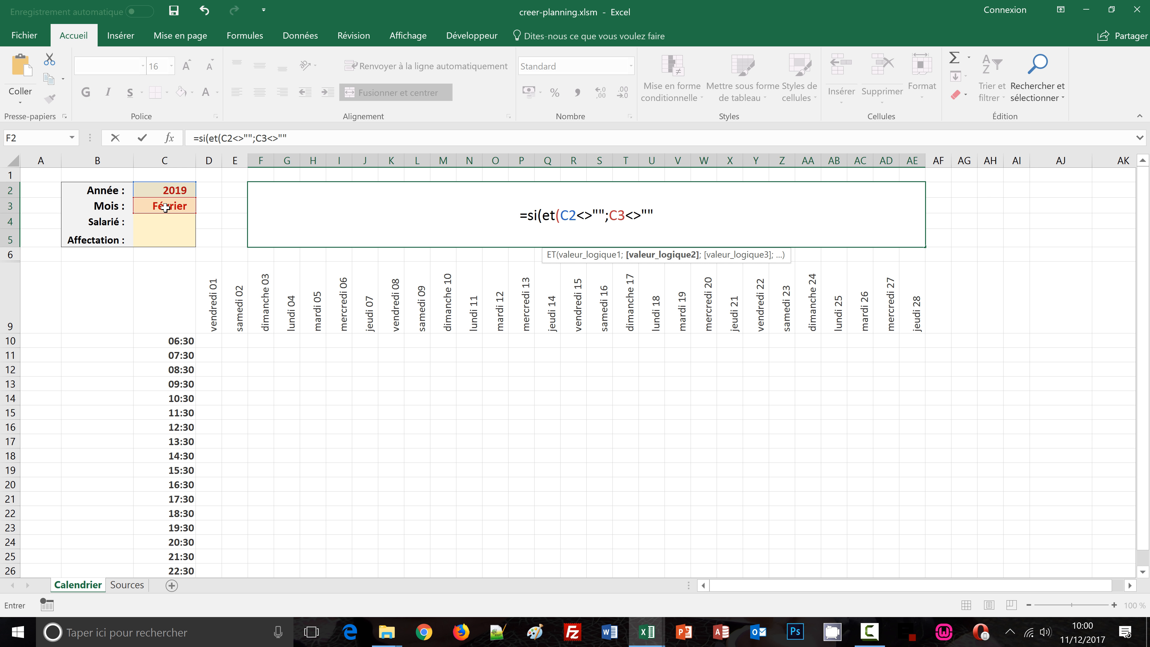
pyautogui.write(';')
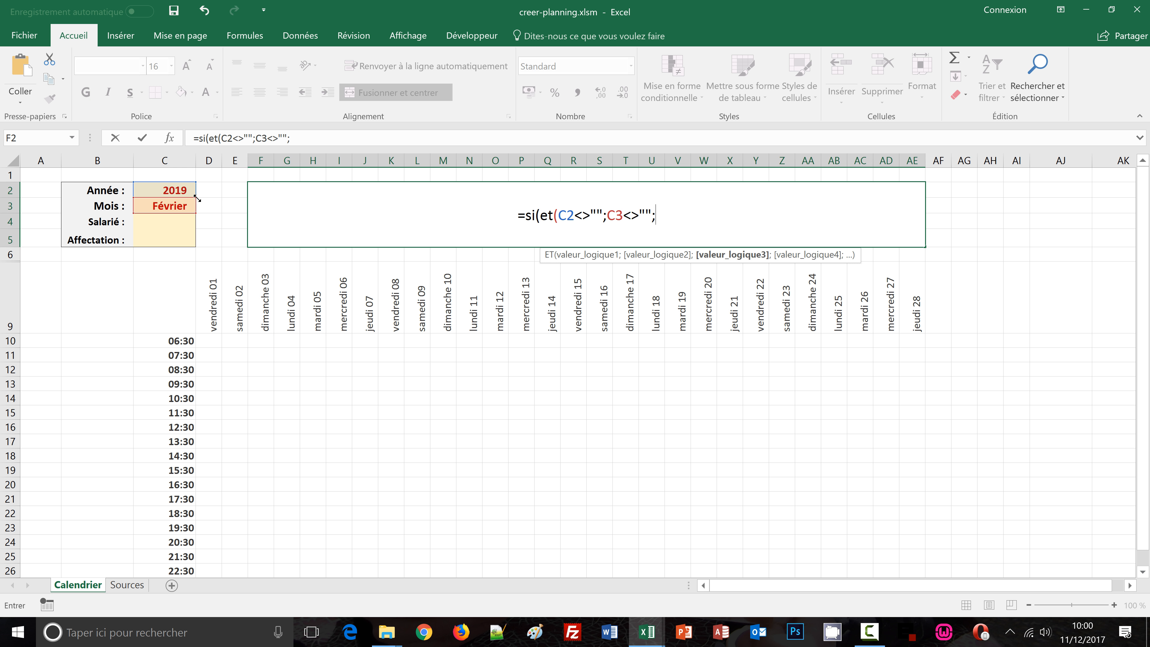
pyautogui.click(158, 220)
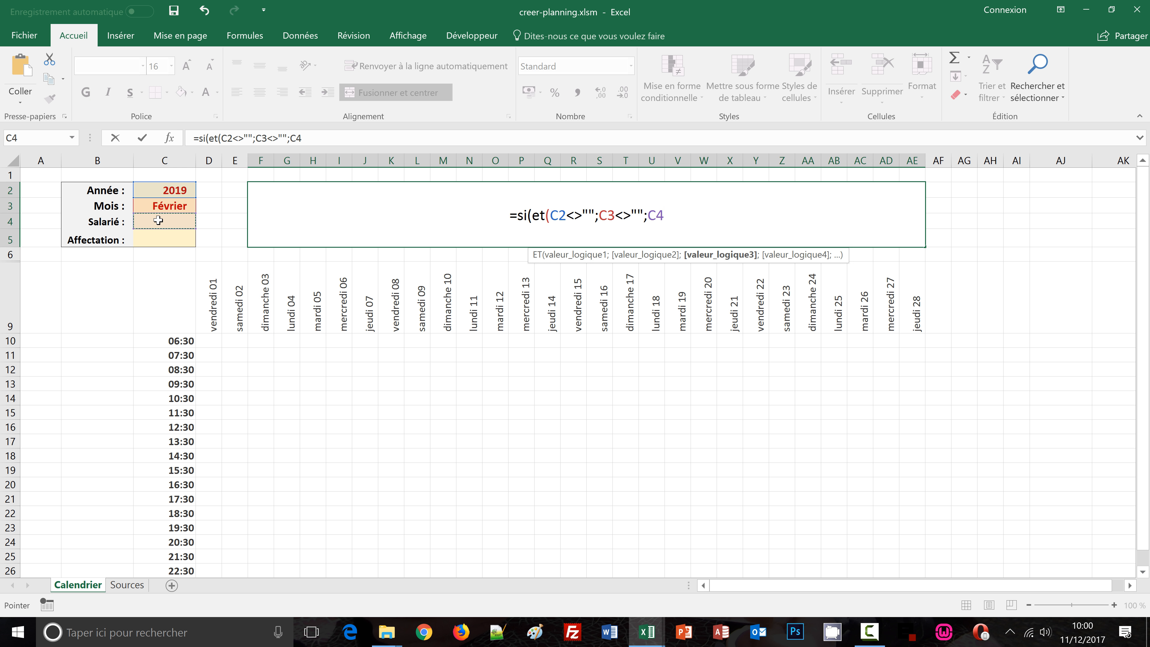
pyautogui.write('<>""')
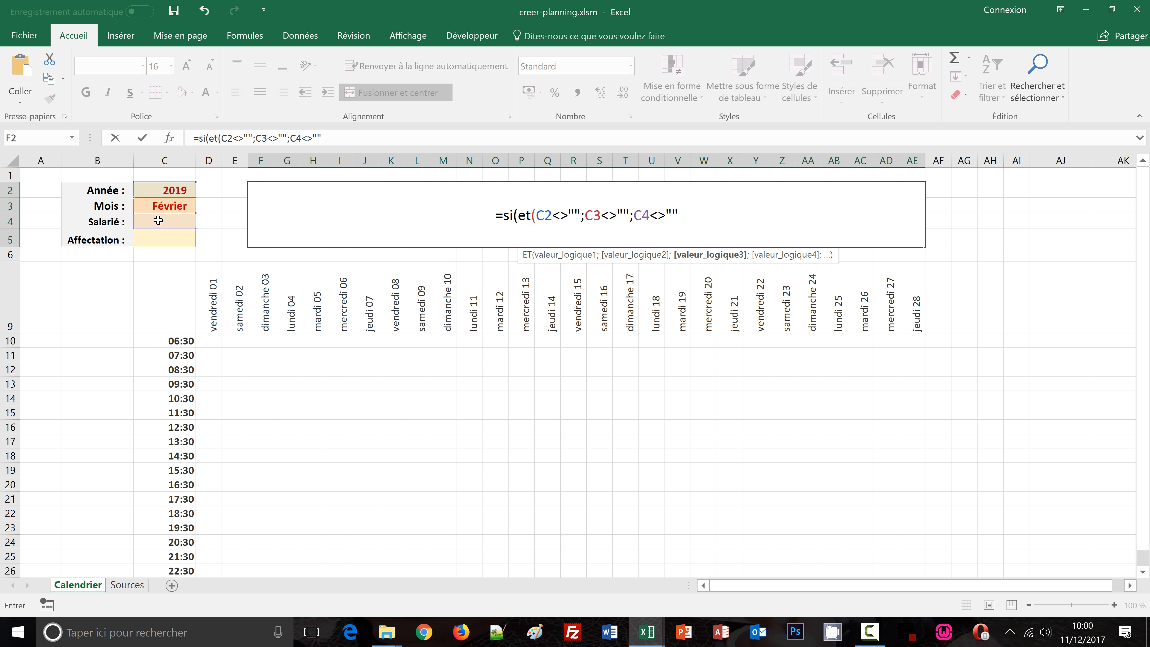
pyautogui.write(')')
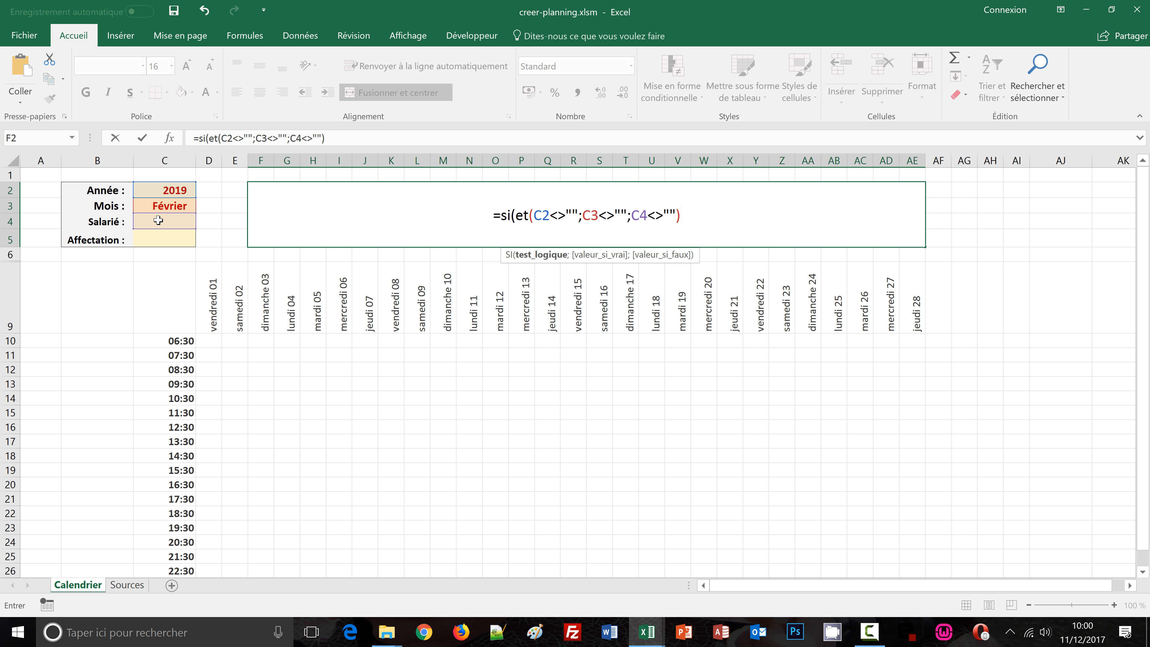
pyautogui.write(';')
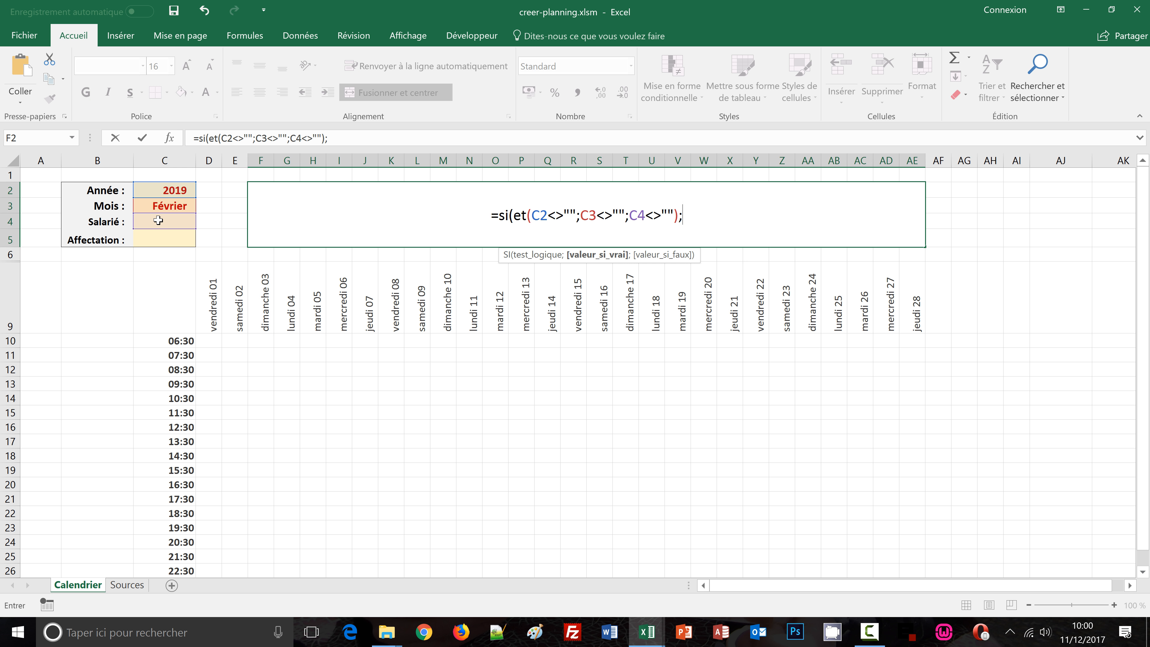
pyautogui.write('"')
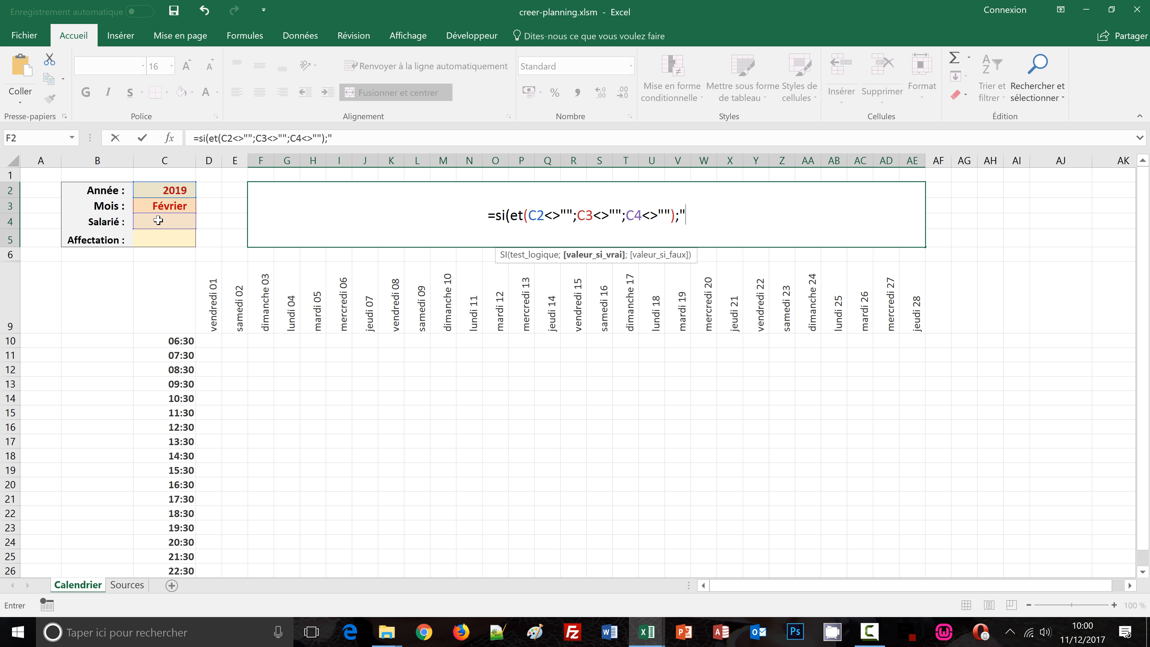
pyautogui.write('Planninb')
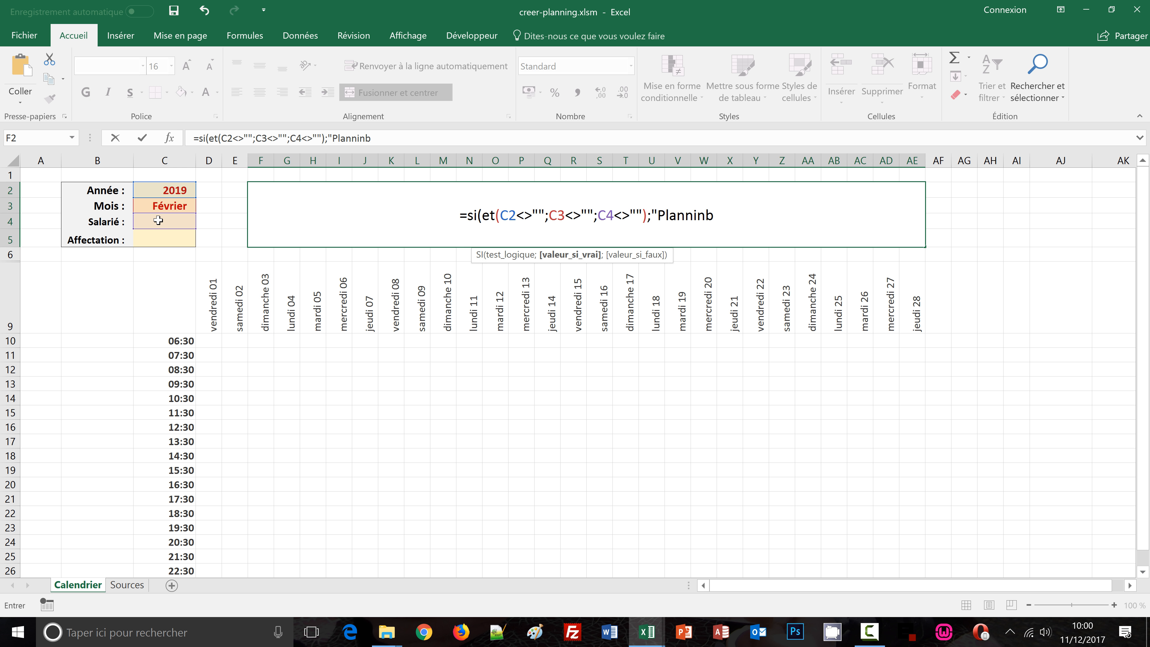
# Complete the banner formula to show "Planning horaires de " & C4 & " pour le mois de " & C3, otherwise empty, and confirm it
pyautogui.press('BackSpace')
pyautogui.write('g')
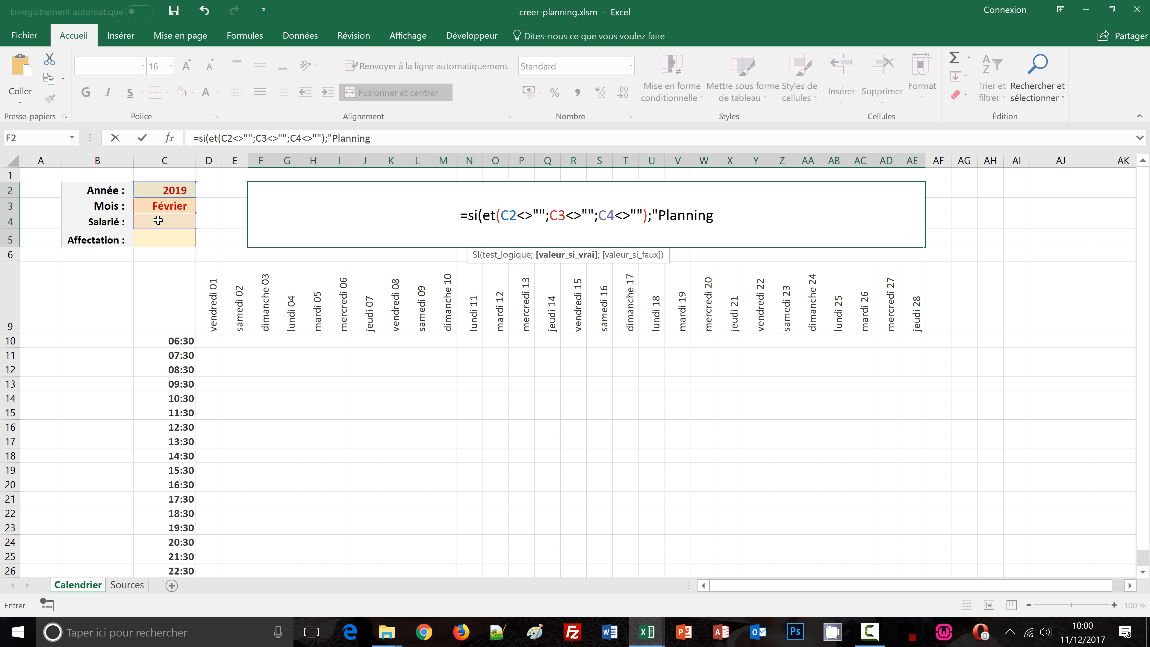
pyautogui.write(' horaires ')
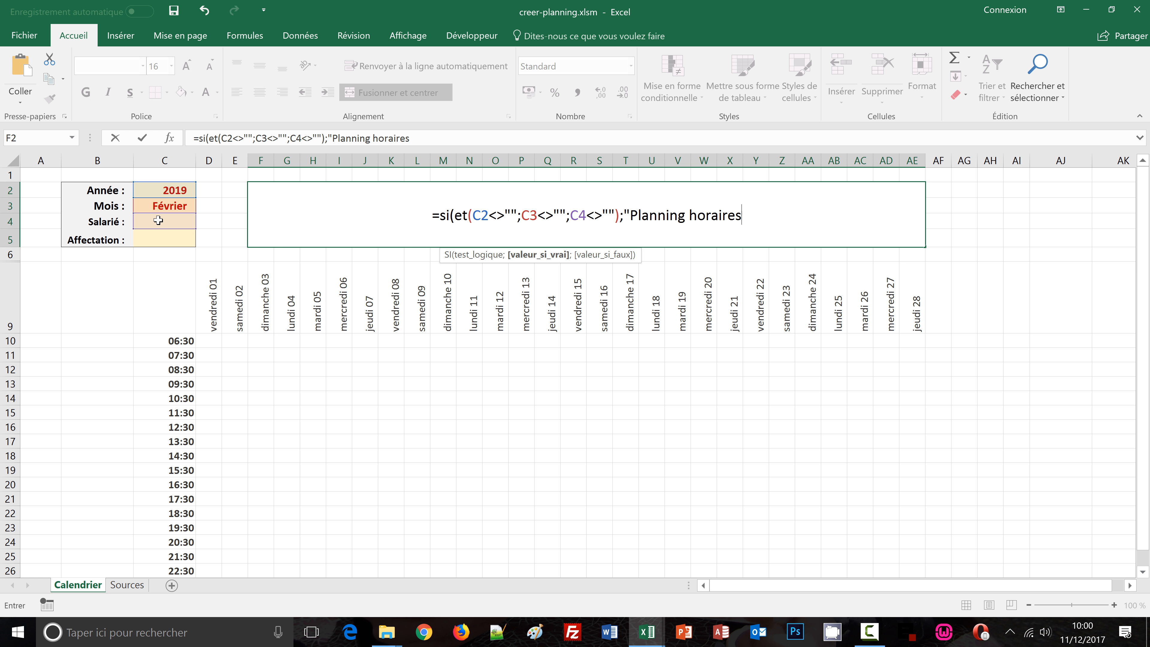
pyautogui.write('de')
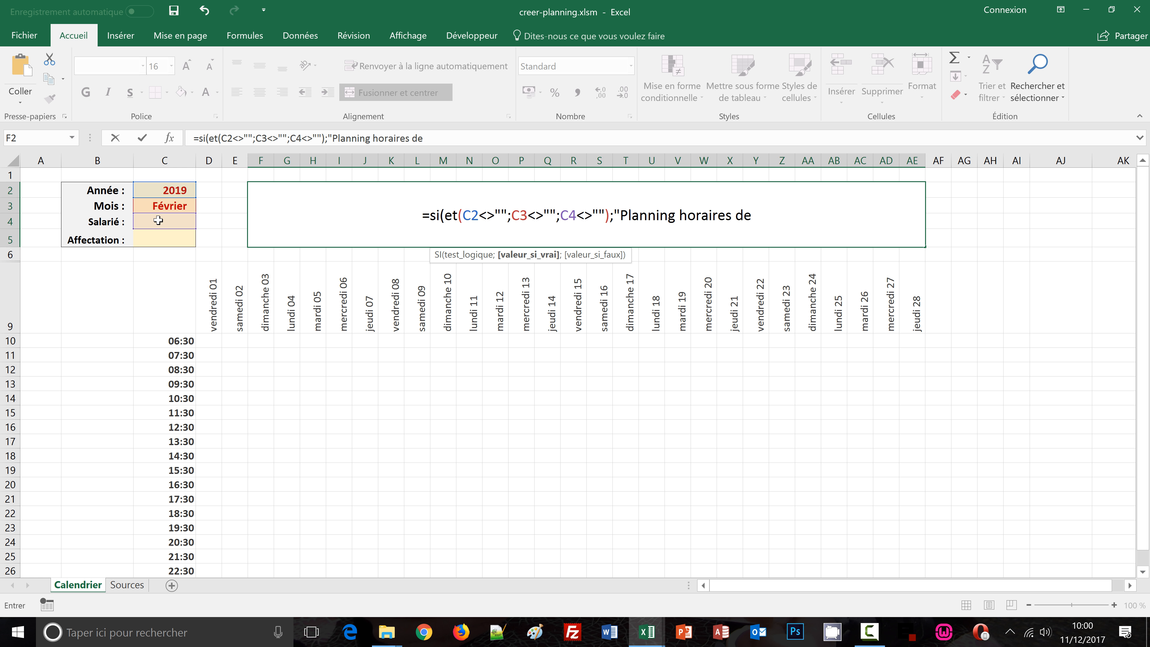
pyautogui.write(' "')
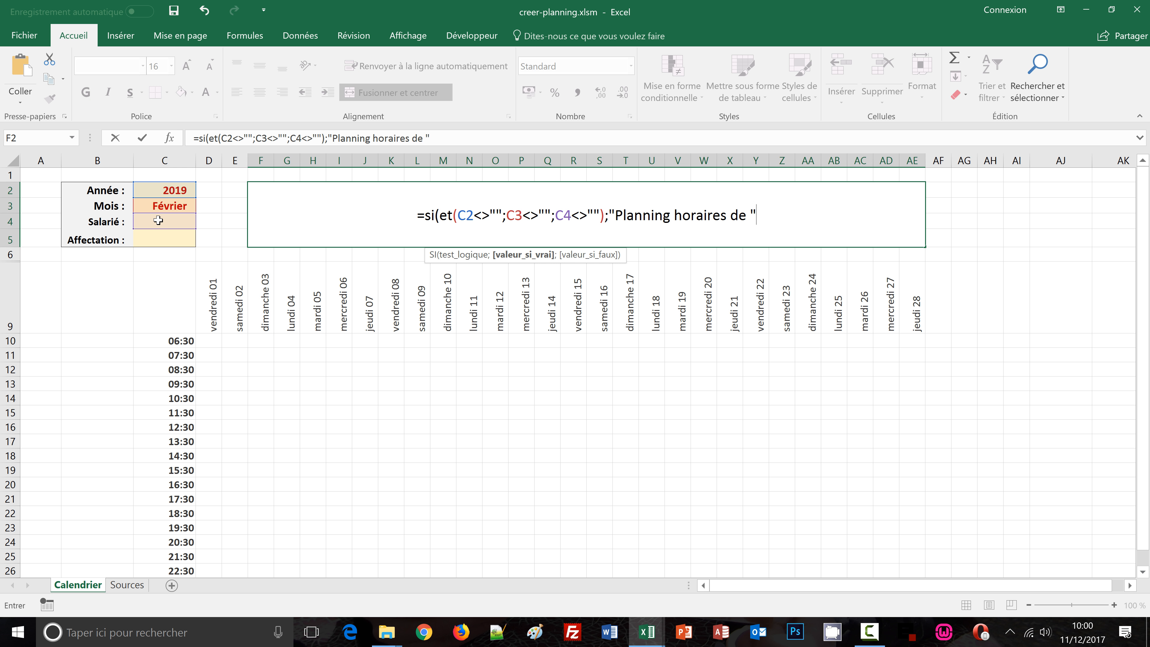
pyautogui.write(' &')
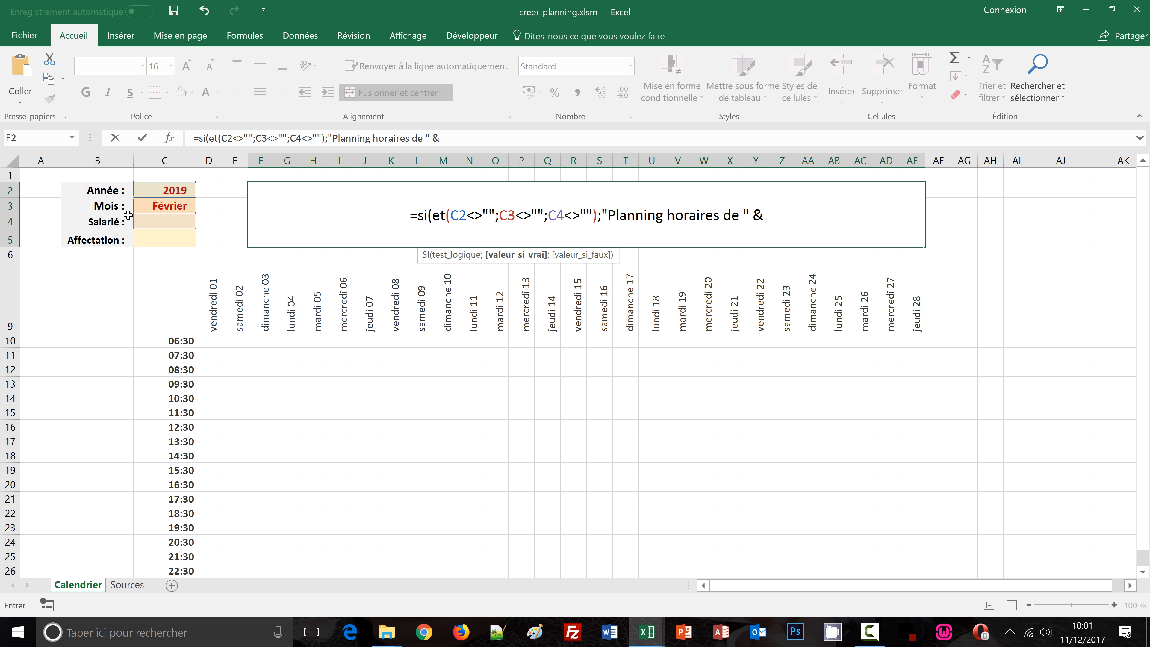
pyautogui.click(148, 221)
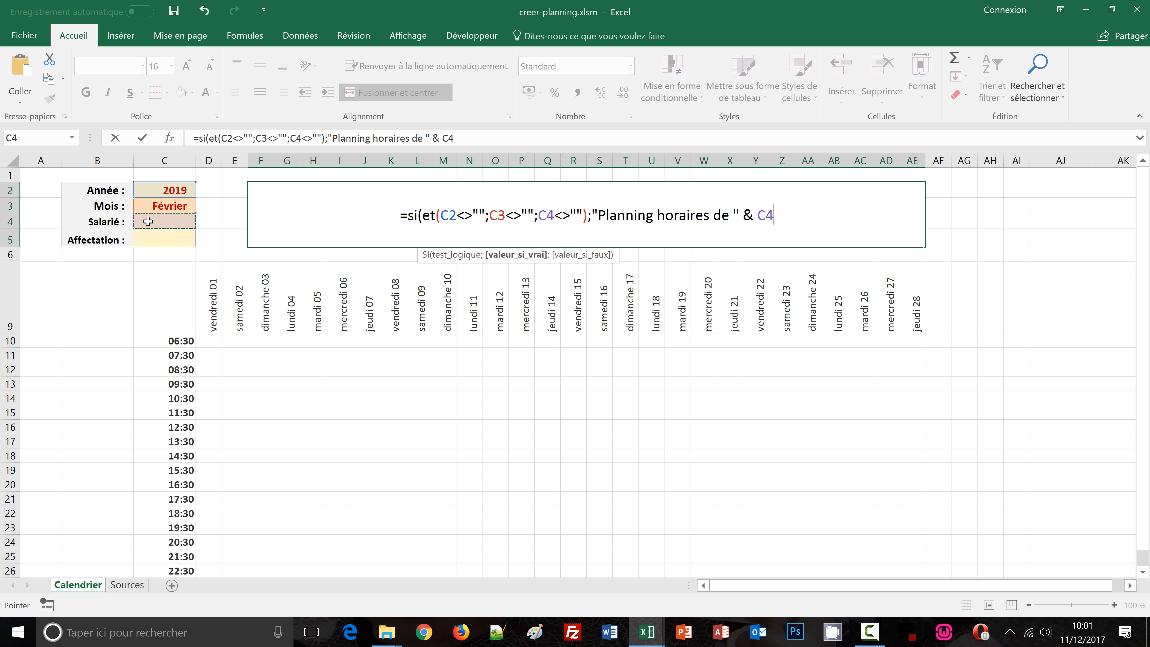
pyautogui.write('&')
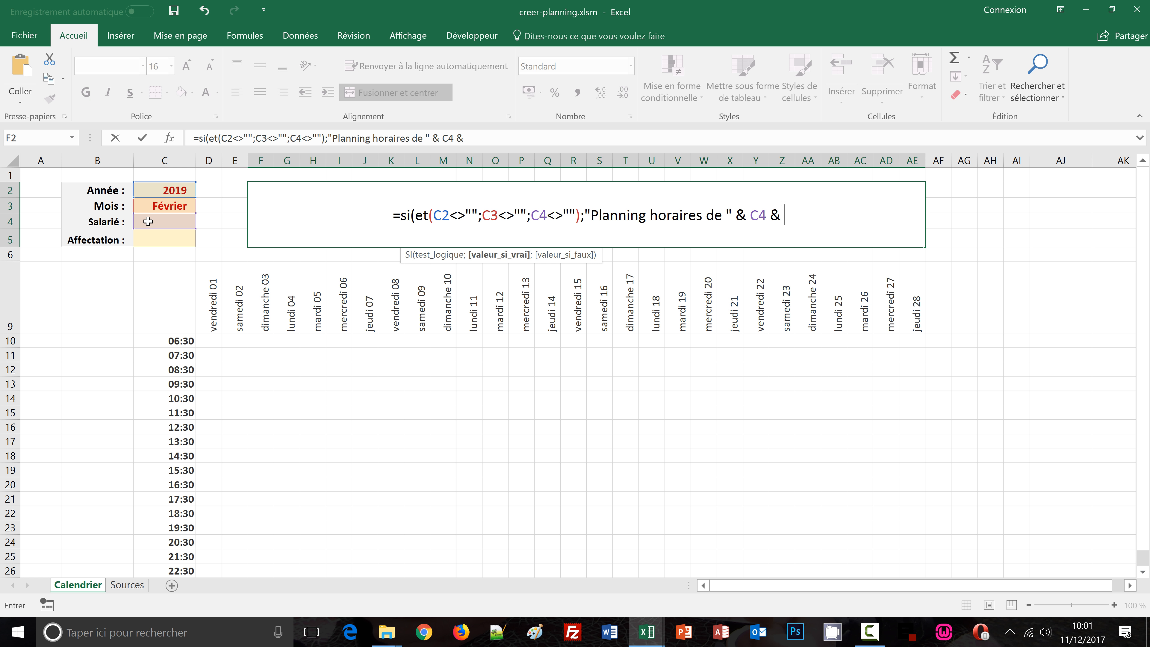
pyautogui.write(' "')
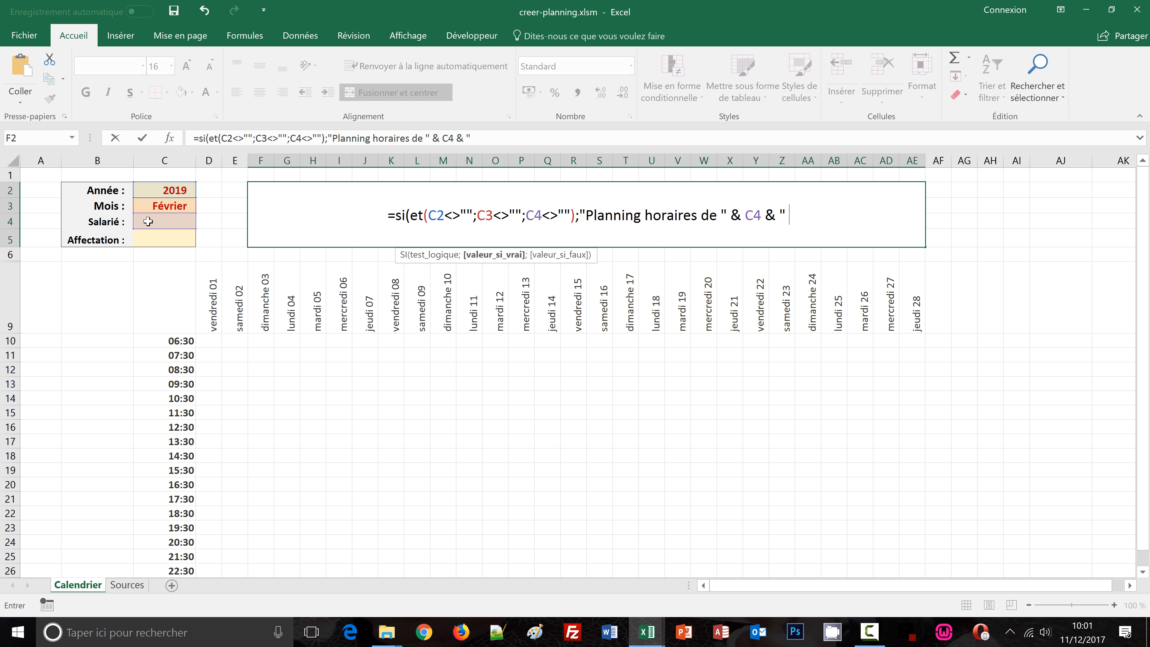
pyautogui.write(' p')
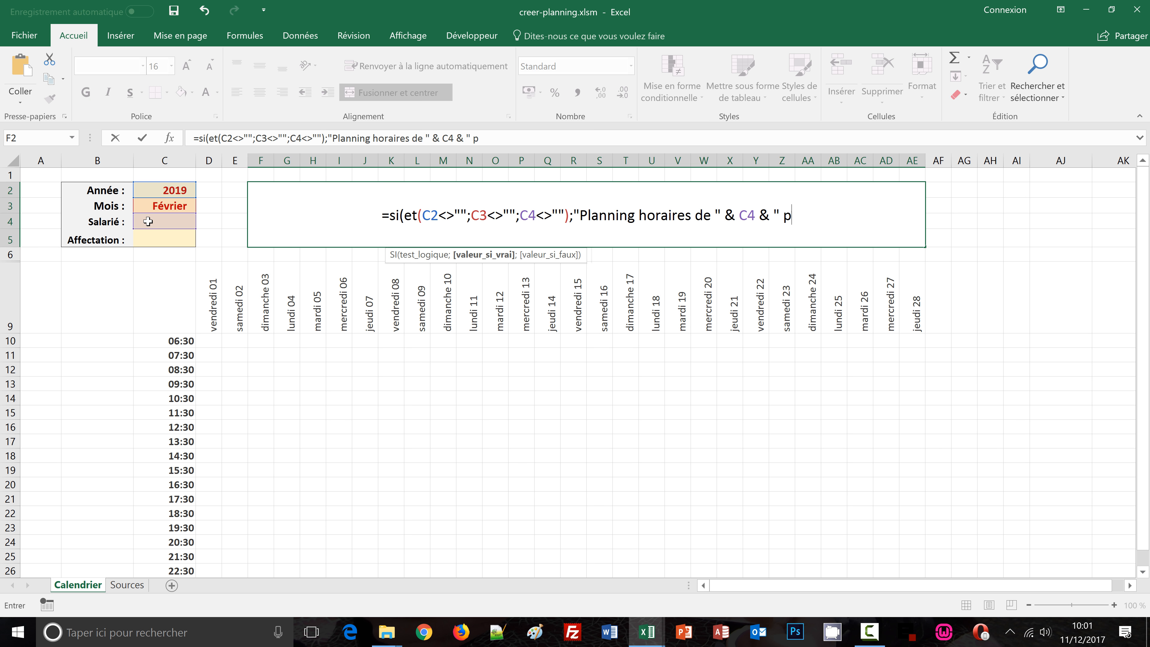
pyautogui.write('our le mois de')
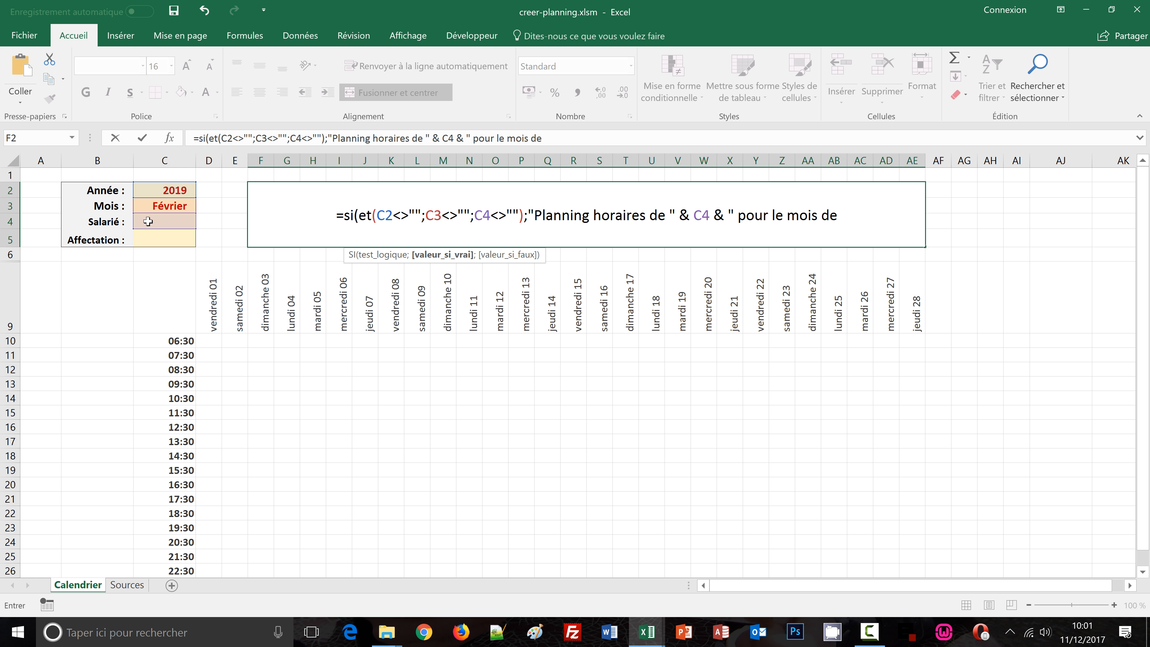
pyautogui.write(' " &')
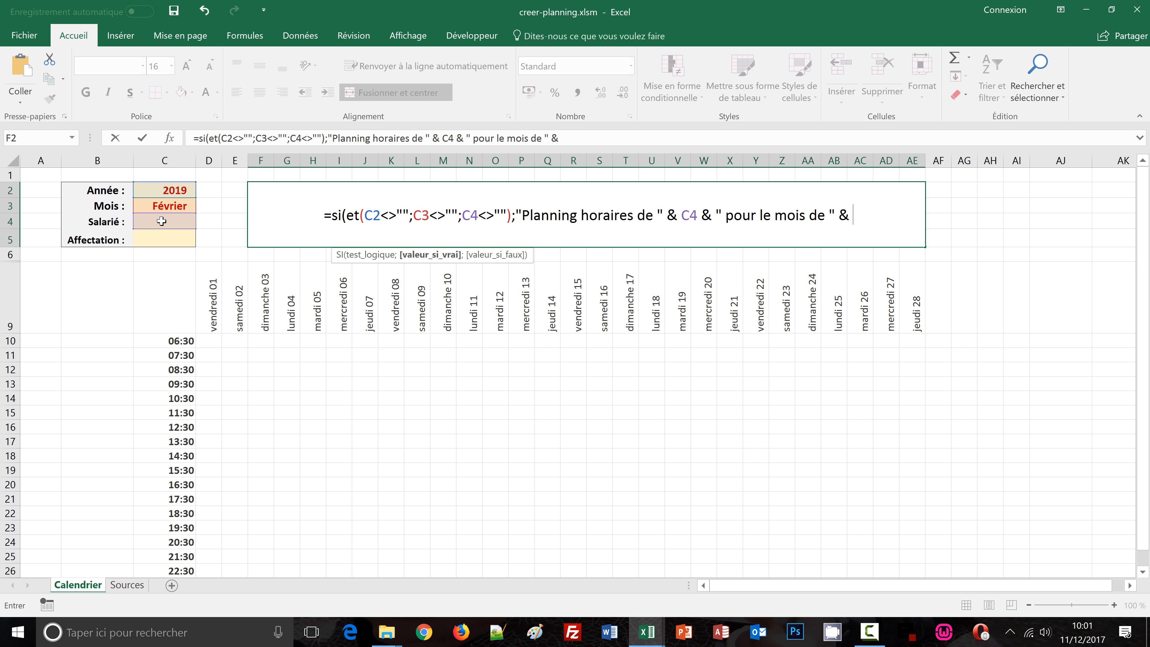
pyautogui.click(168, 204)
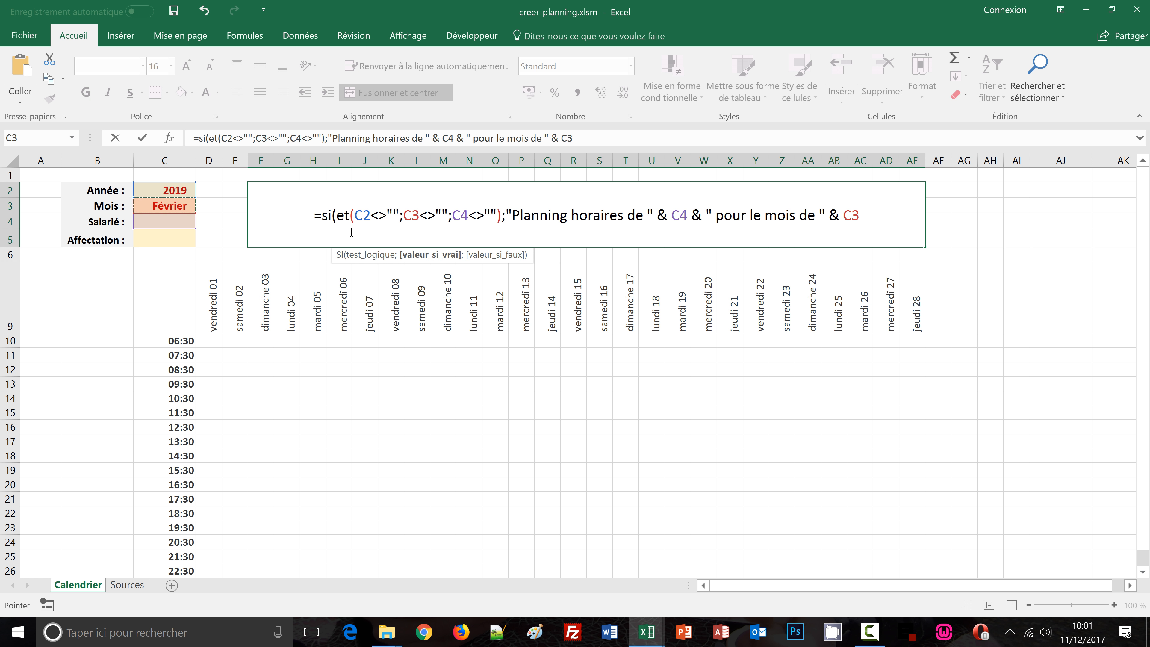
pyautogui.write(';')
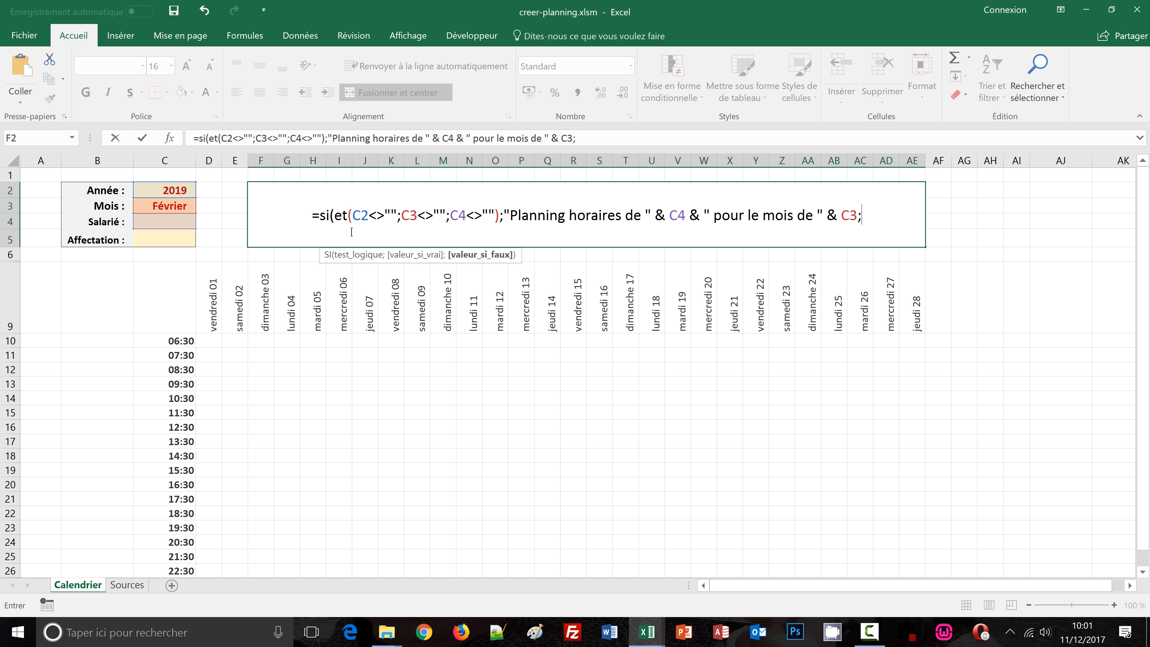
pyautogui.write('"")')
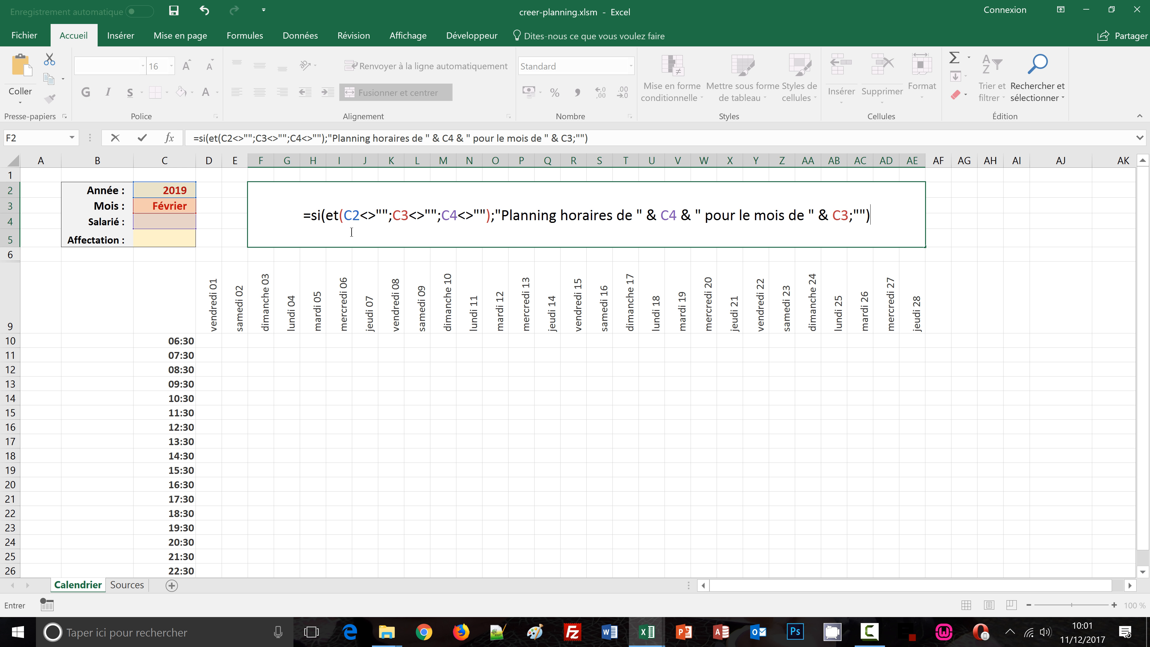
pyautogui.hotkey('ctrl', 'Return')
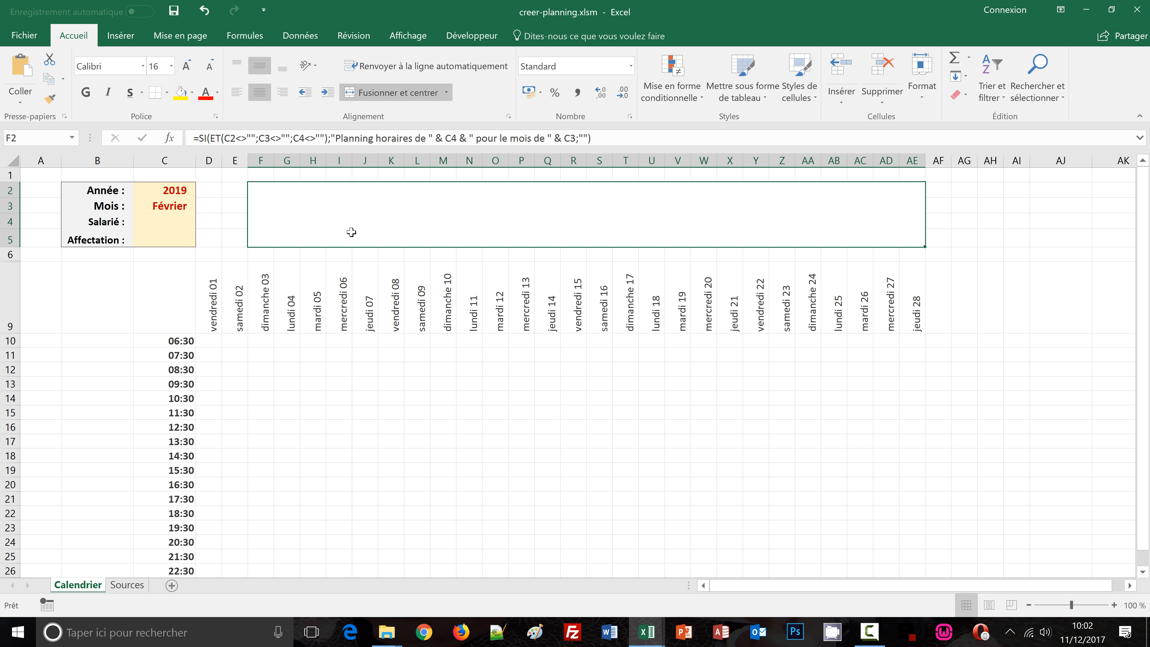
# Select Anne from the employee dropdown in C4
pyautogui.click(166, 216)
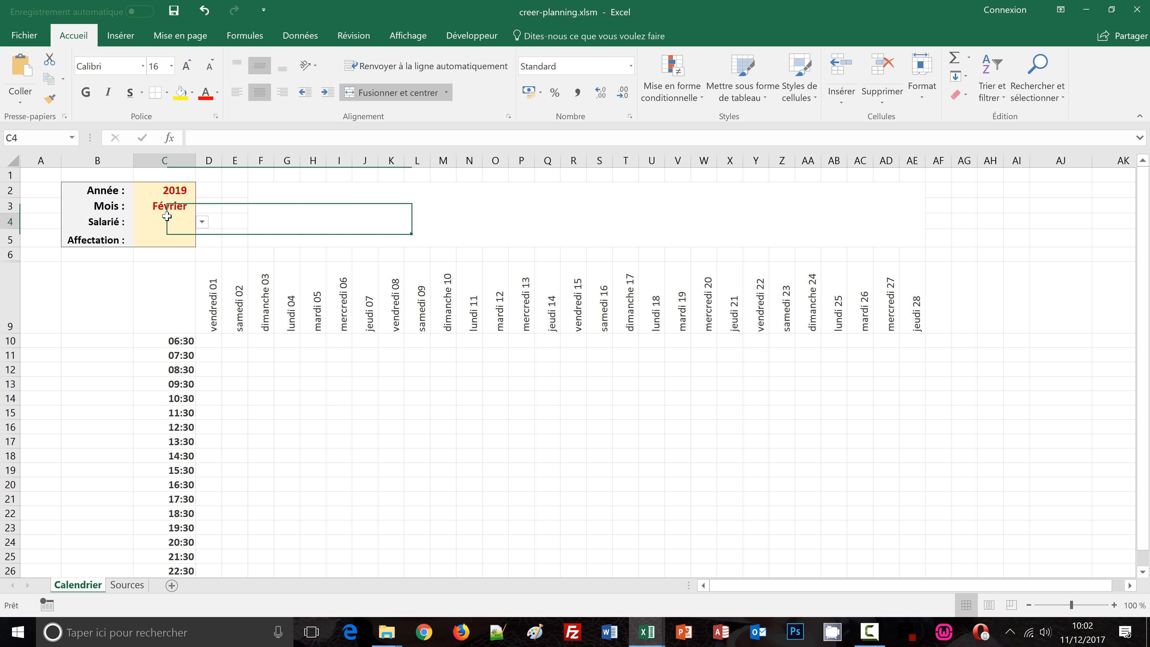
pyautogui.click(201, 222)
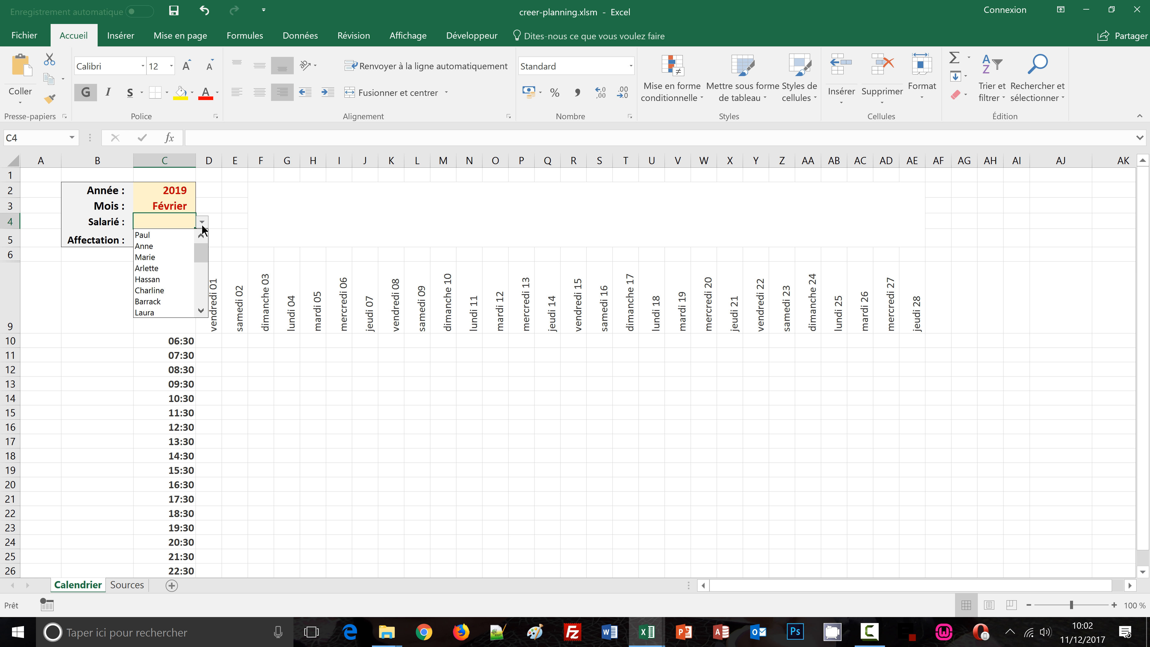
pyautogui.click(175, 246)
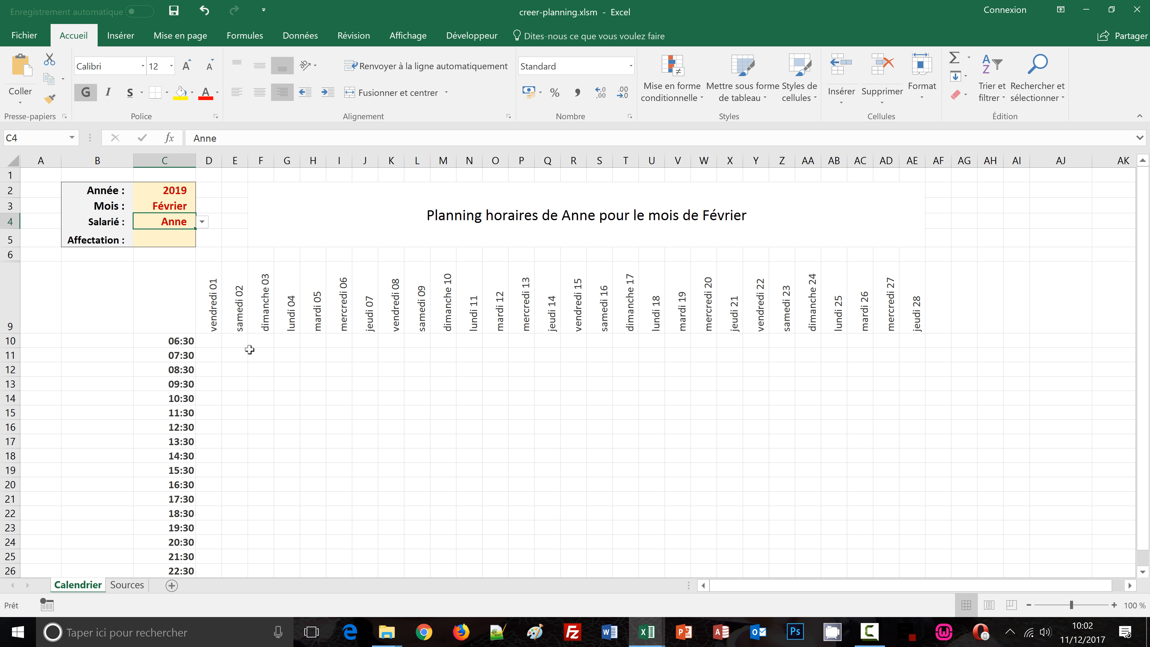
# Clear the month in C3
pyautogui.click(168, 205)
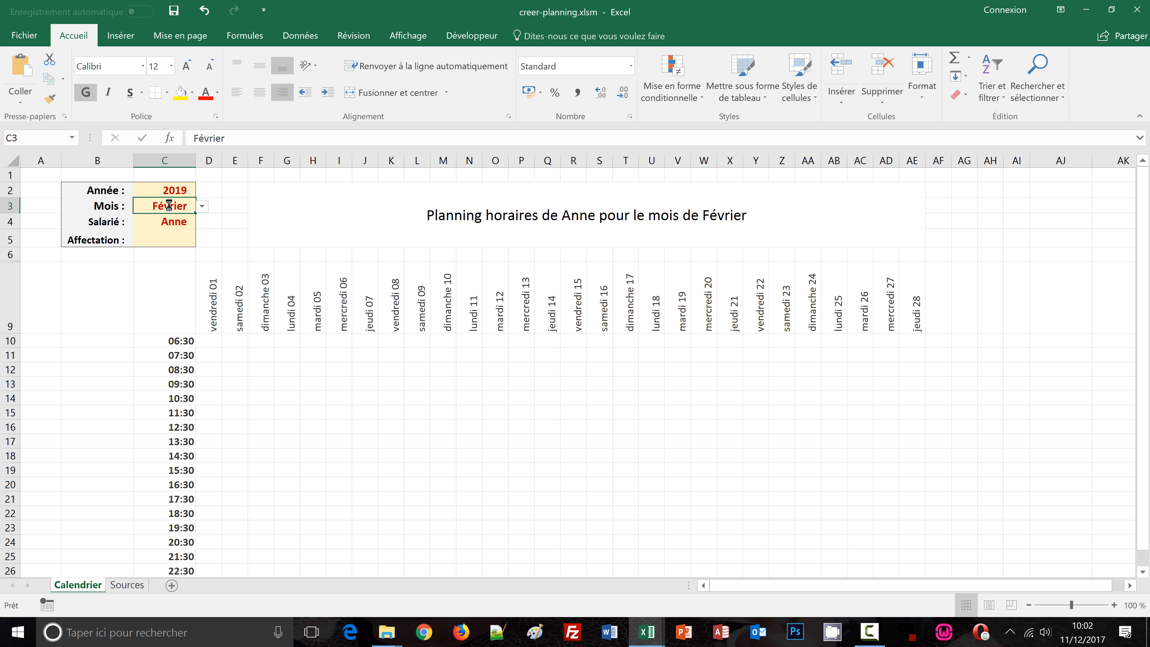
pyautogui.press('Delete')
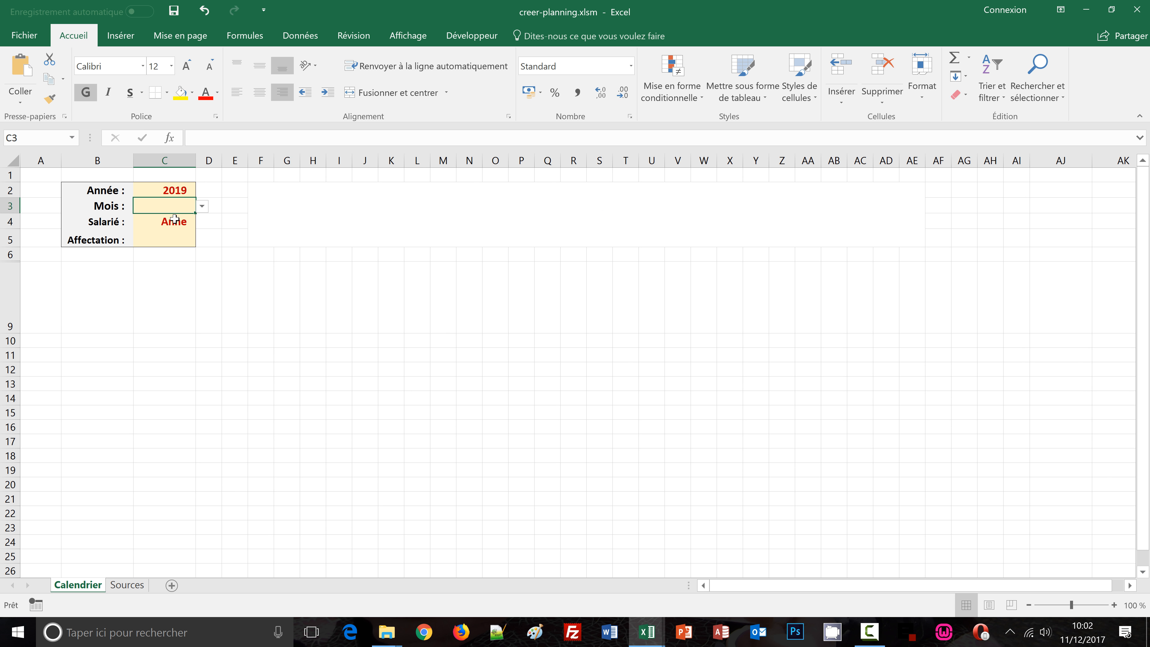
# Pick Janvier as the month and 2018 as the year from their dropdowns
pyautogui.click(202, 207)
pyautogui.click(181, 217)
pyautogui.click(186, 189)
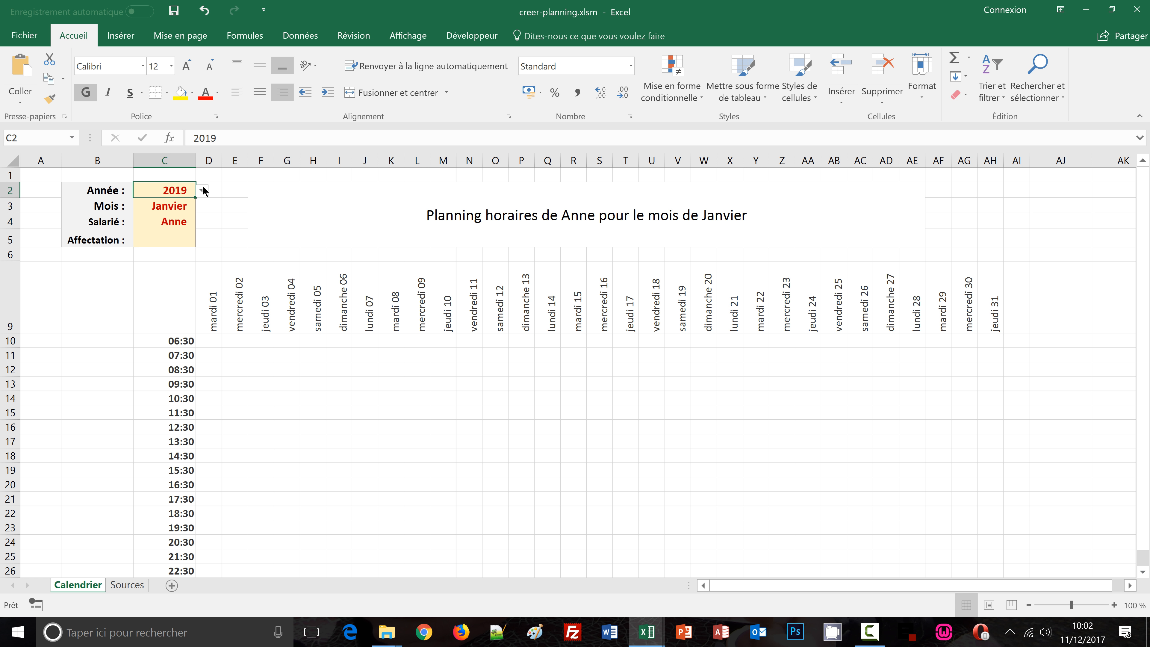
pyautogui.click(203, 191)
pyautogui.click(190, 205)
pyautogui.click(100, 386)
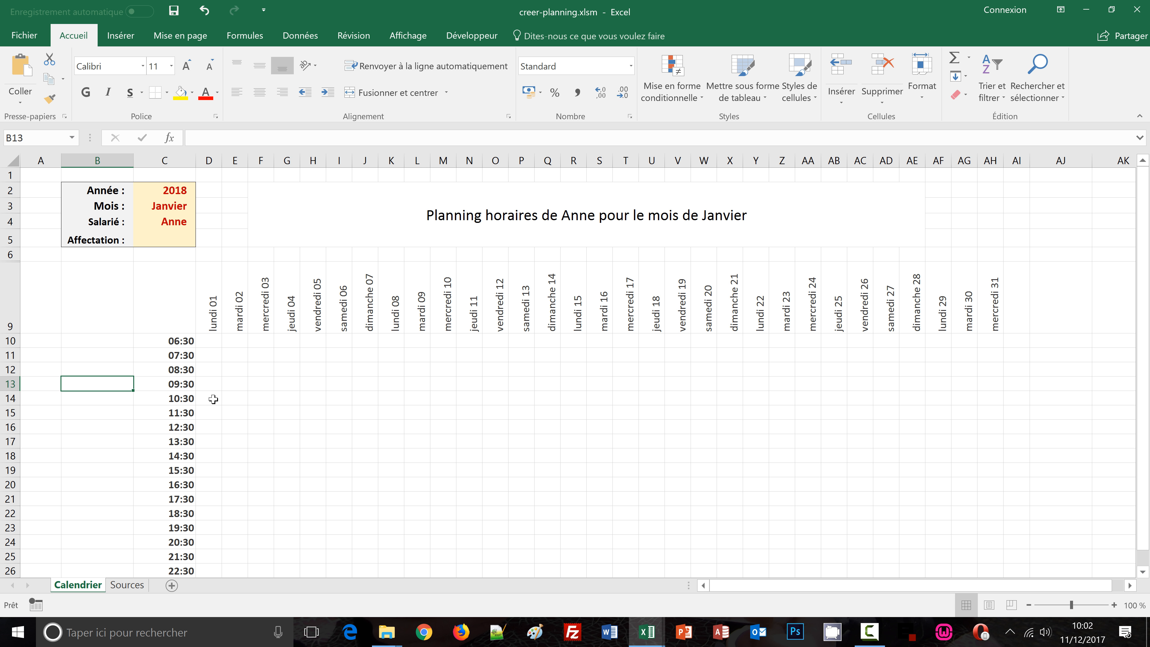
# Compare the title banner with the finished reference workbook's banner, switching between the two windows
pyautogui.click(521, 229)
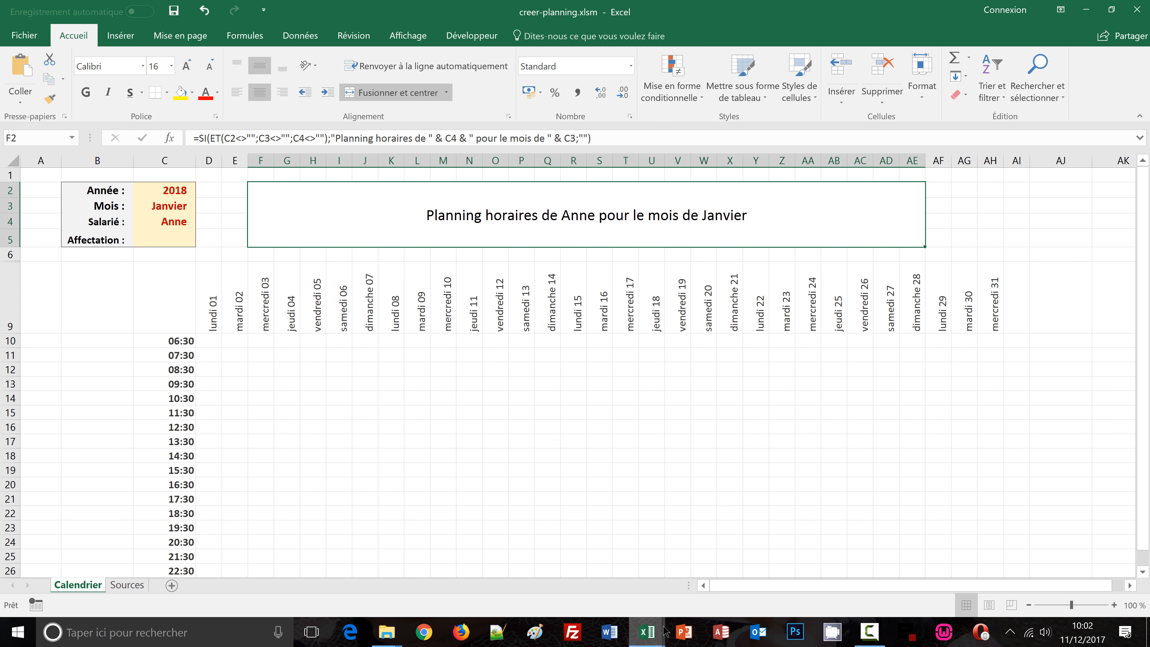
pyautogui.moveTo(662, 632)
pyautogui.click(671, 568)
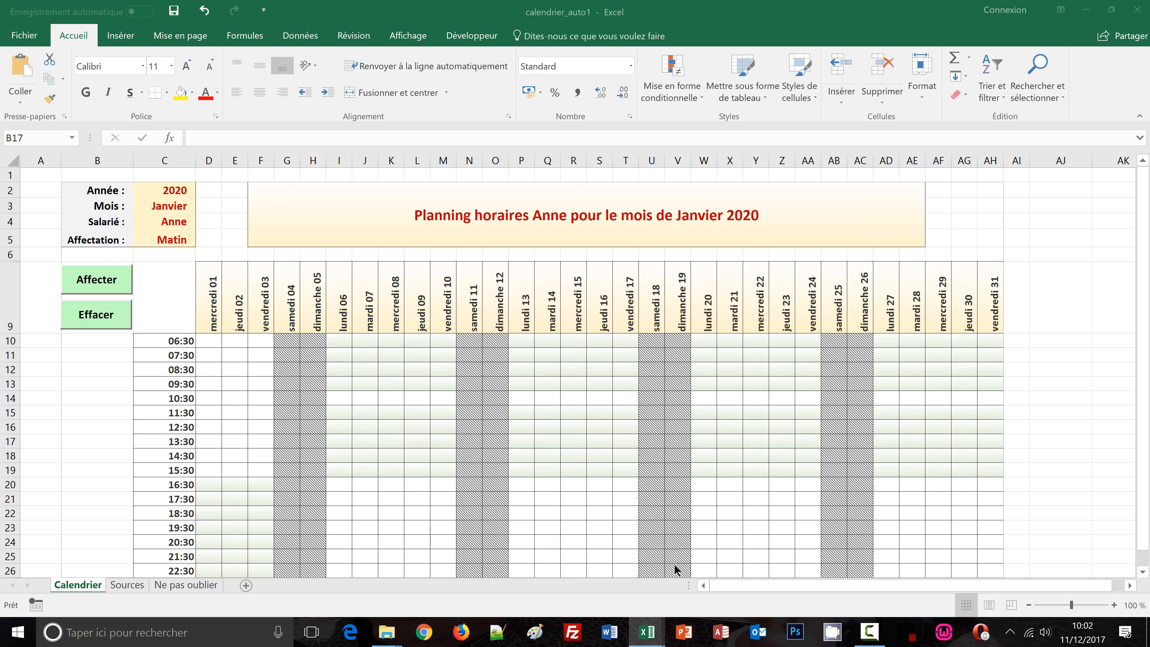
pyautogui.moveTo(648, 633)
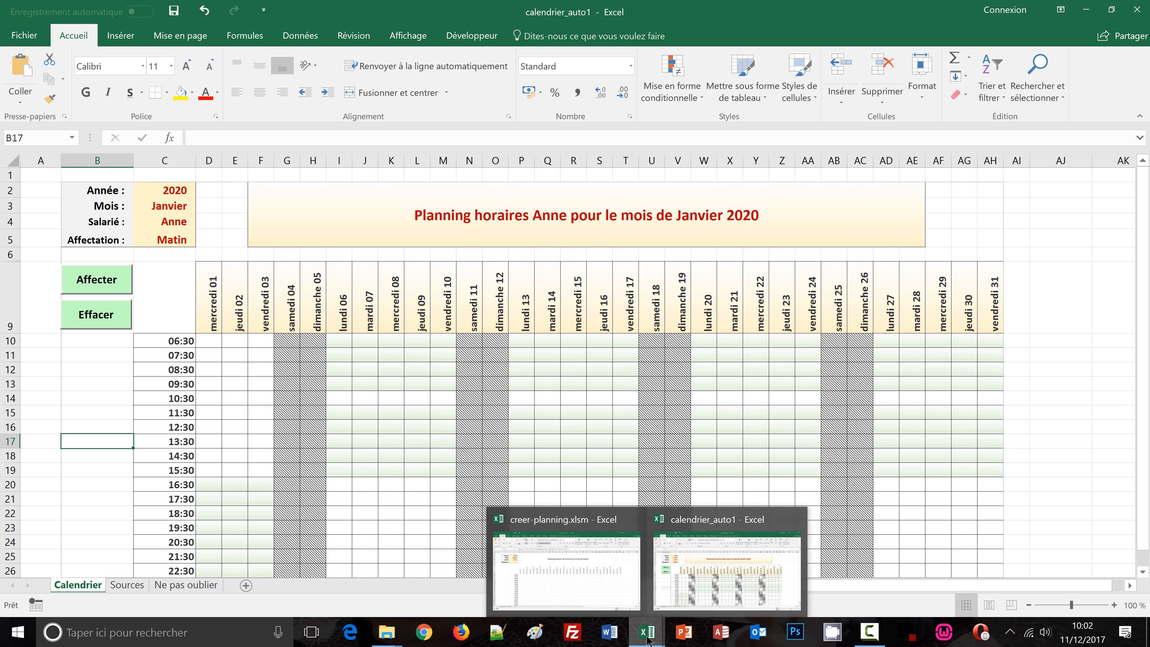
pyautogui.click(561, 560)
pyautogui.click(450, 227)
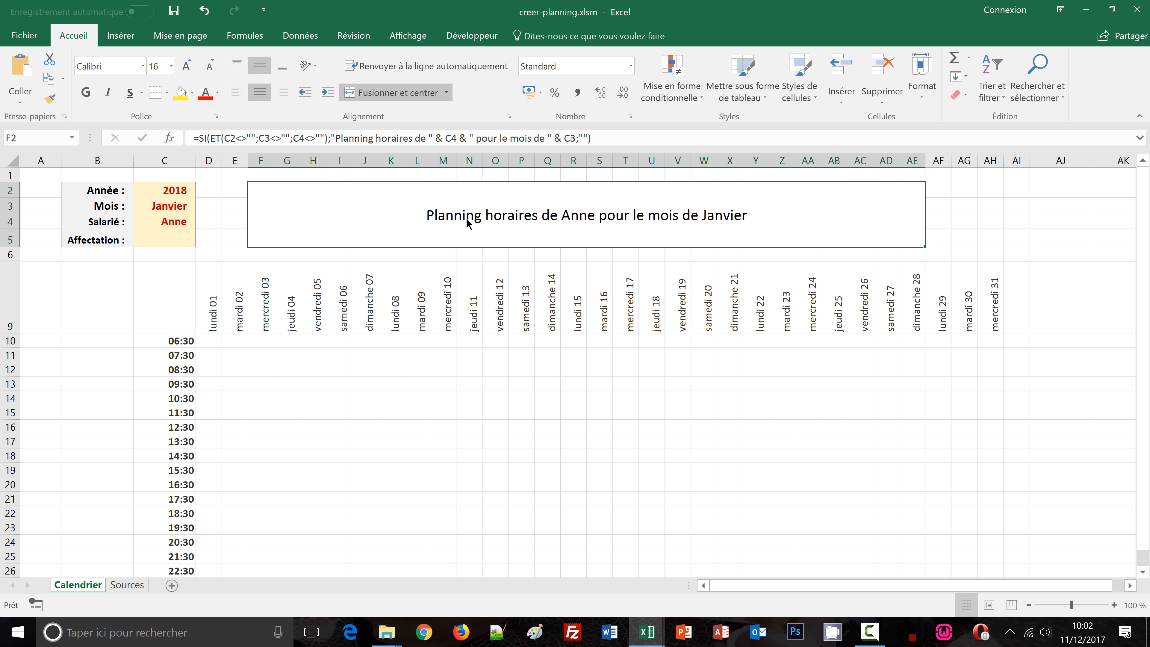
pyautogui.click(92, 395)
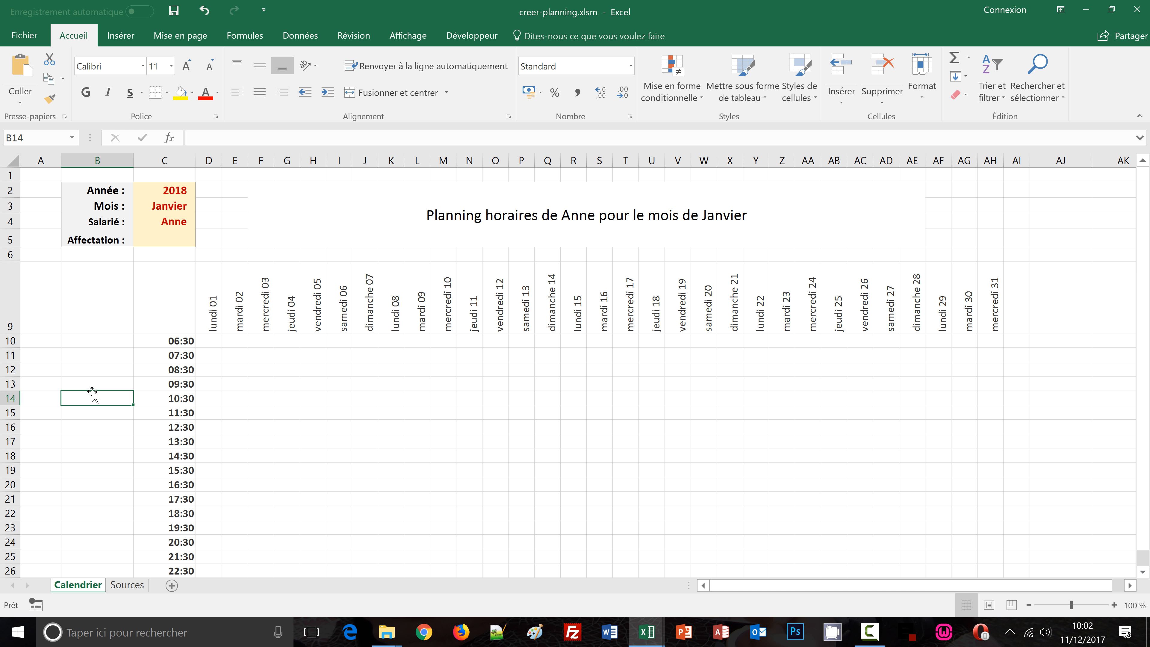
pyautogui.click(503, 221)
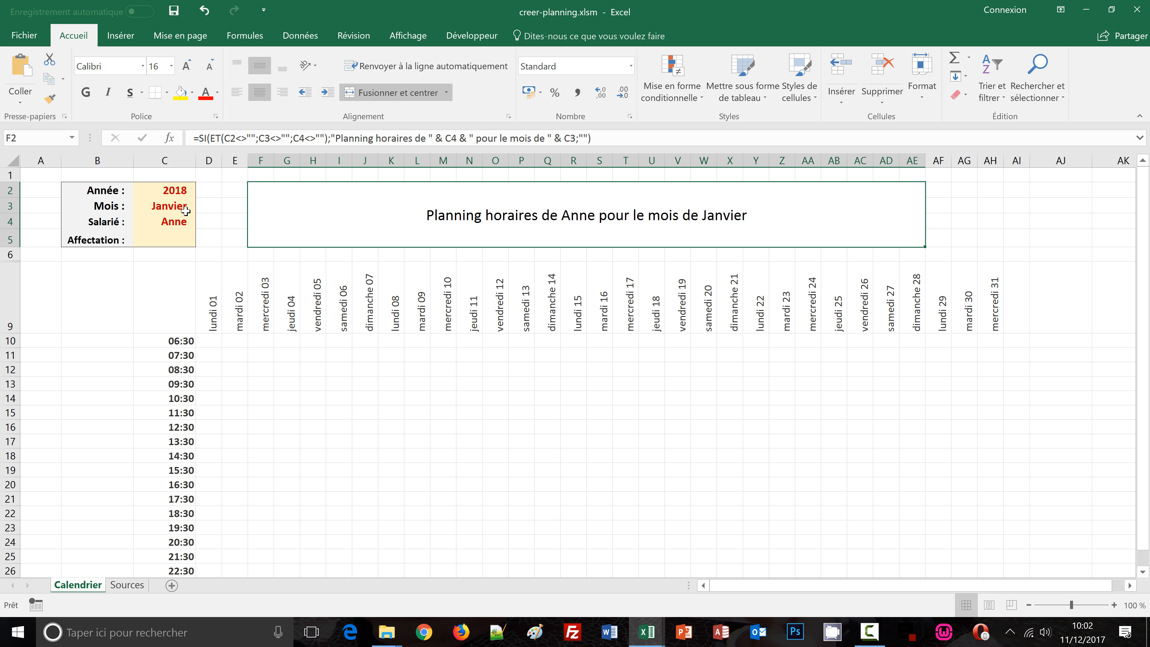
pyautogui.moveTo(648, 638)
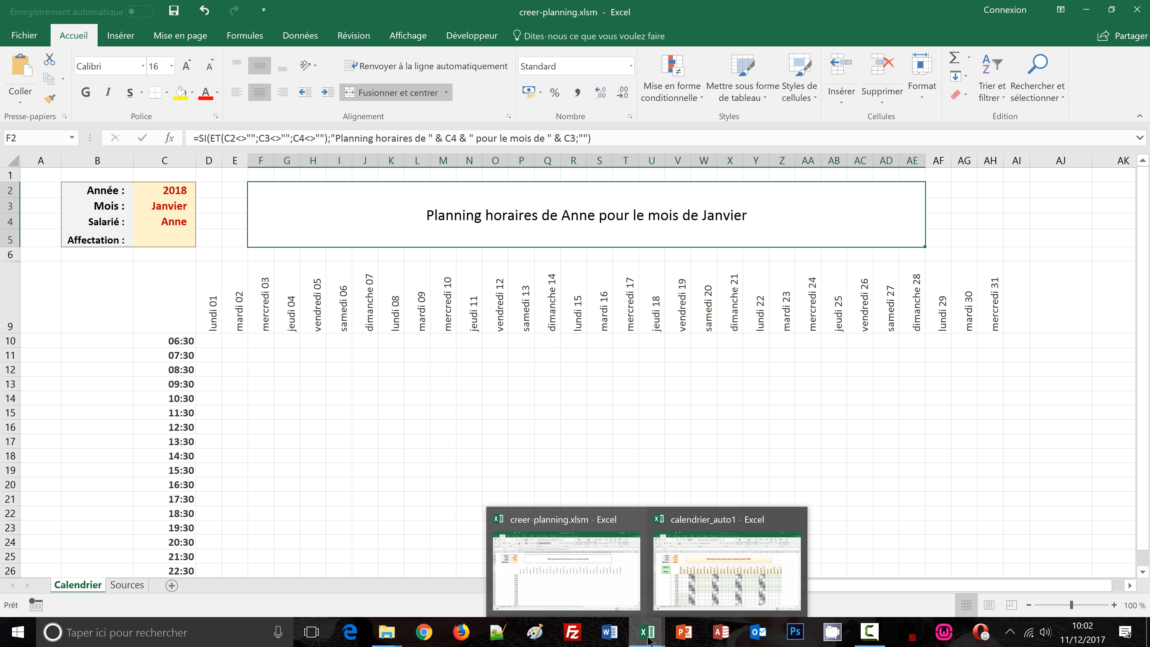
pyautogui.click(686, 589)
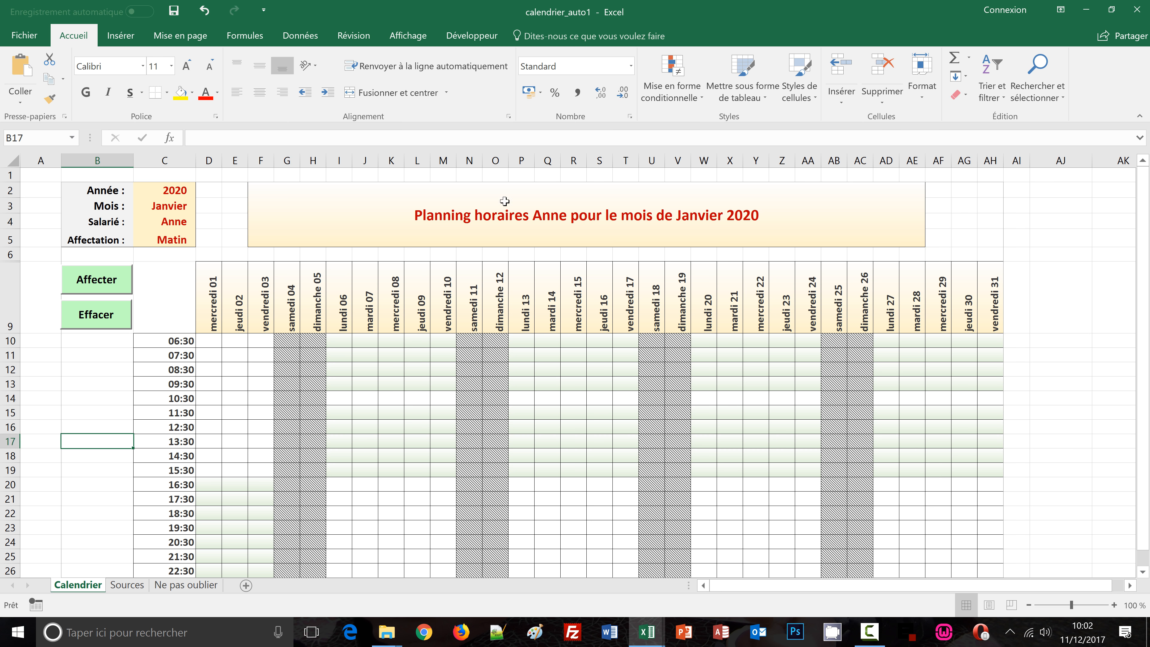
pyautogui.moveTo(652, 636)
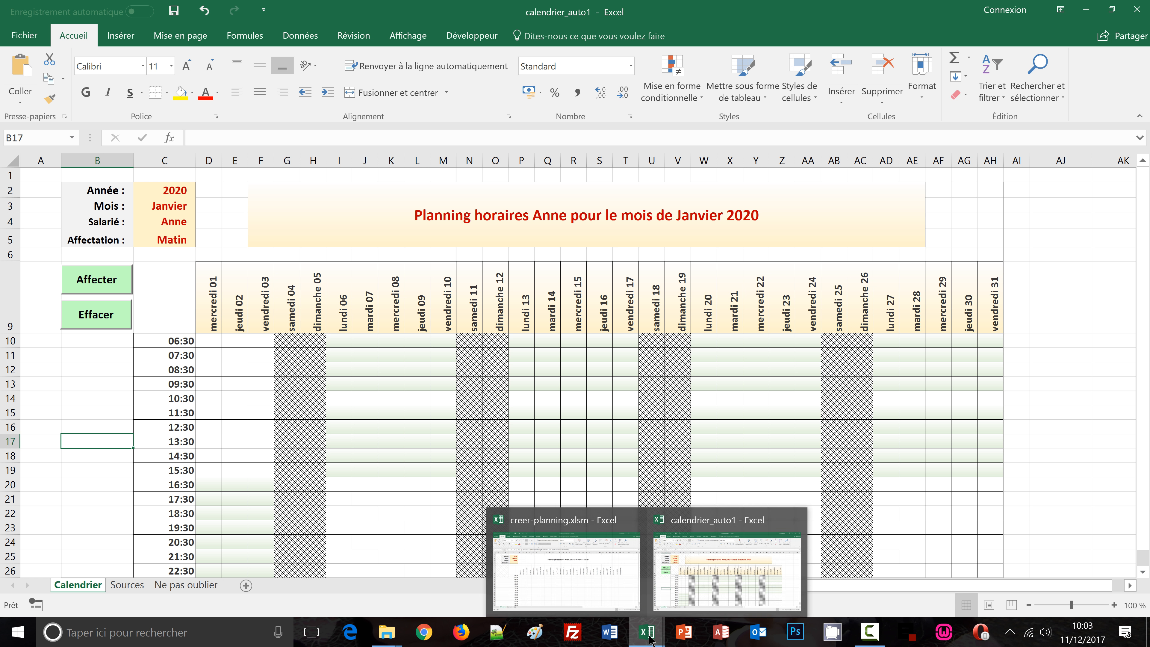
pyautogui.click(590, 572)
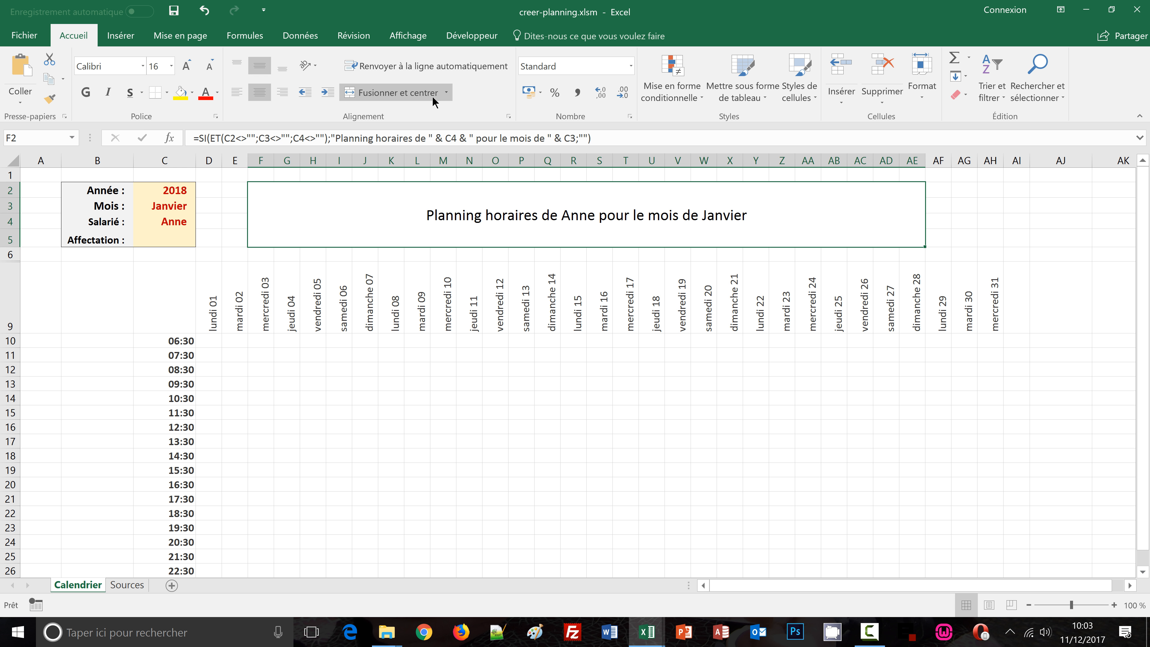
# Create a new conditional formatting rule on the banner using the formula =$F$2<>""
pyautogui.click(687, 100)
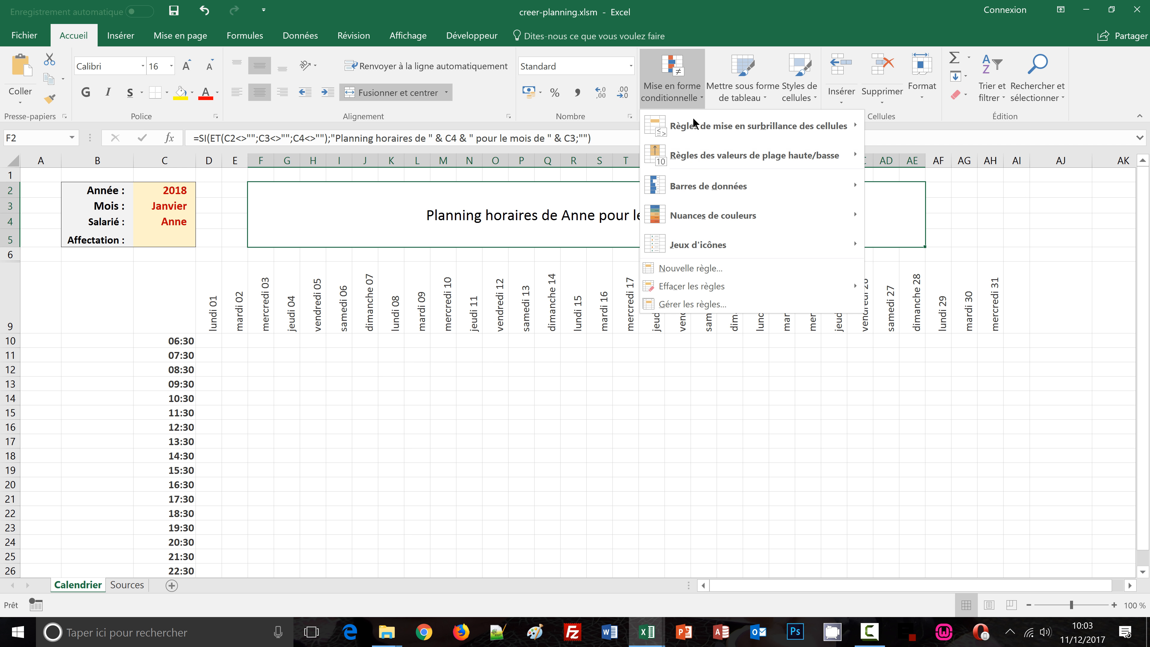
pyautogui.click(675, 268)
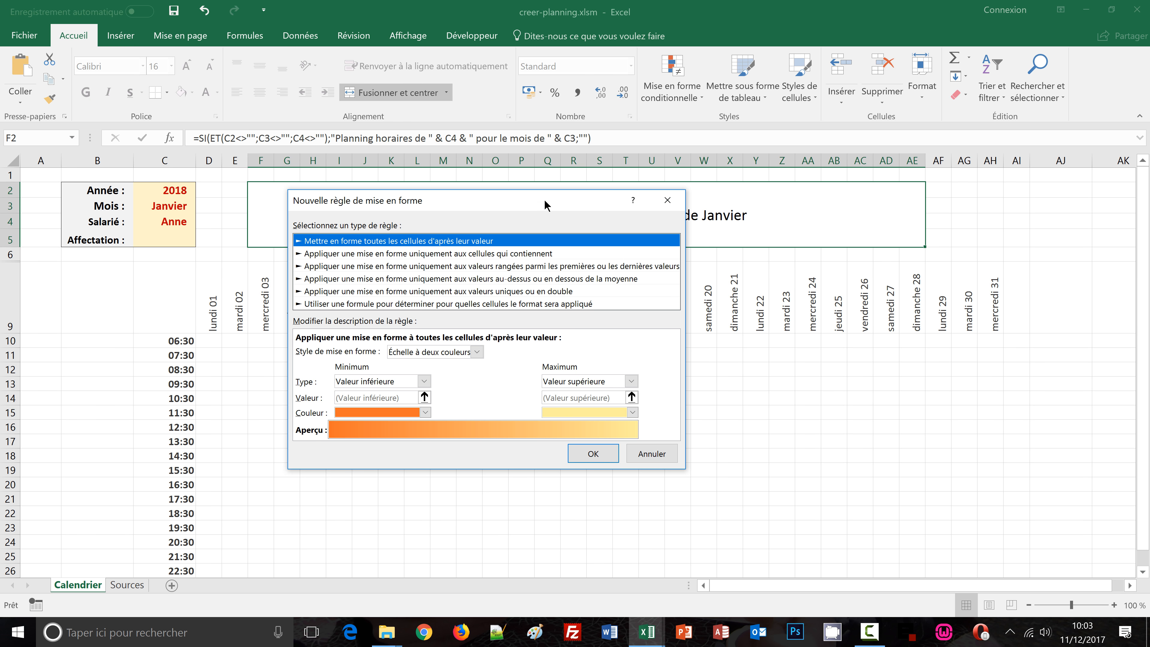
pyautogui.moveTo(608, 273); pyautogui.dragTo(660, 268)
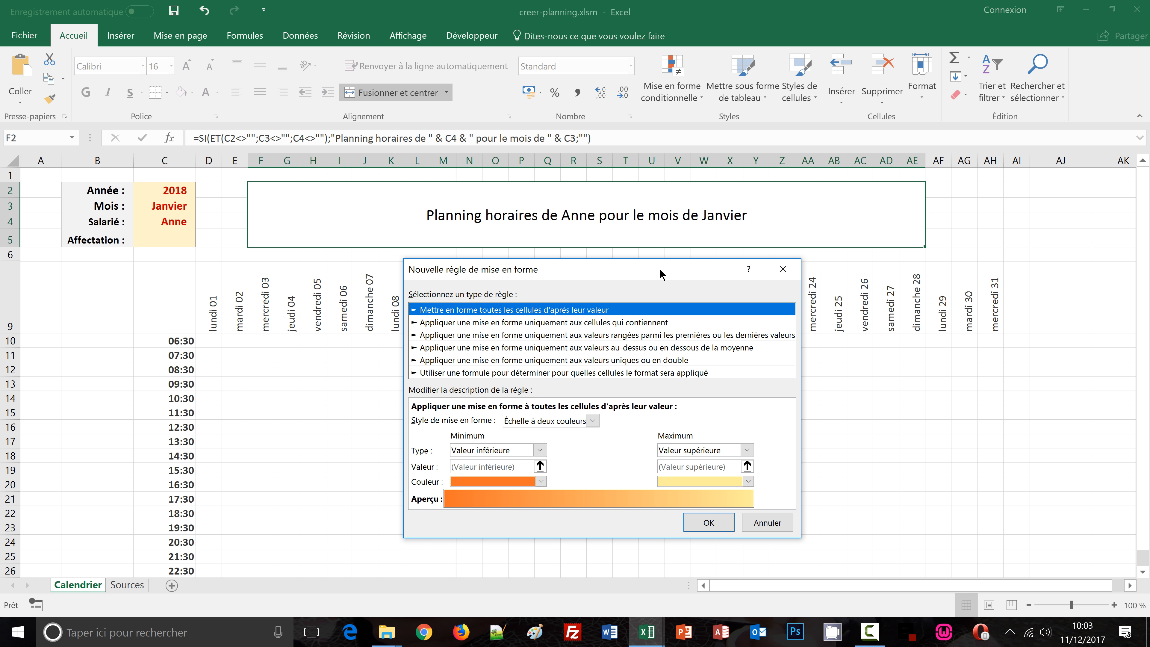
pyautogui.click(438, 373)
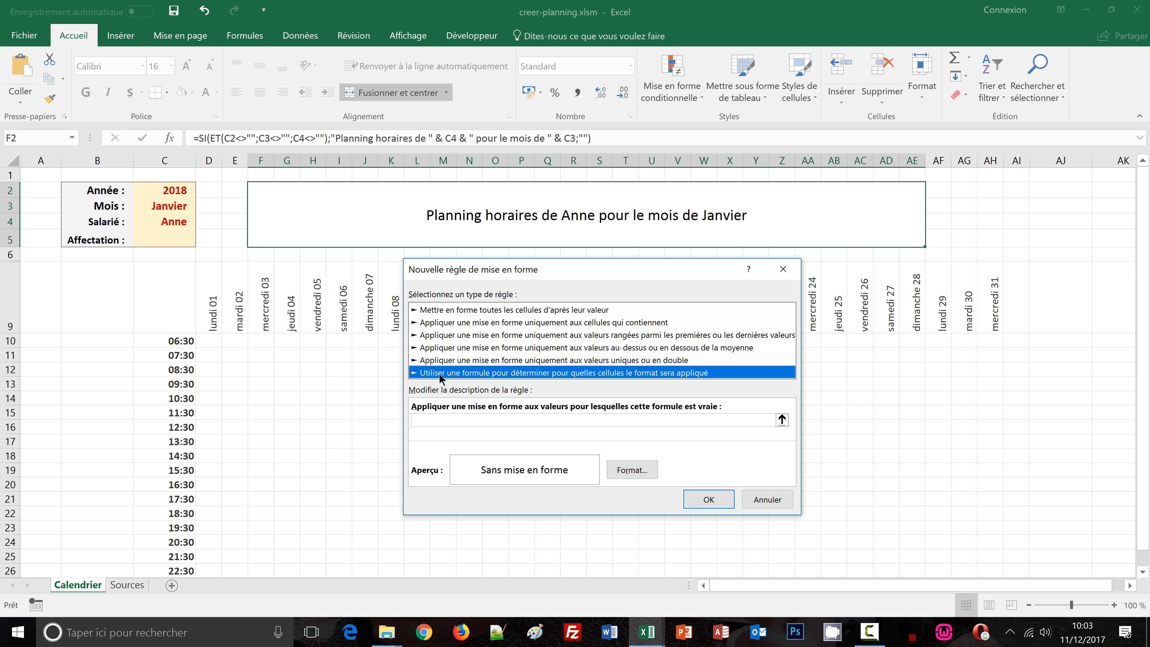
pyautogui.click(426, 421)
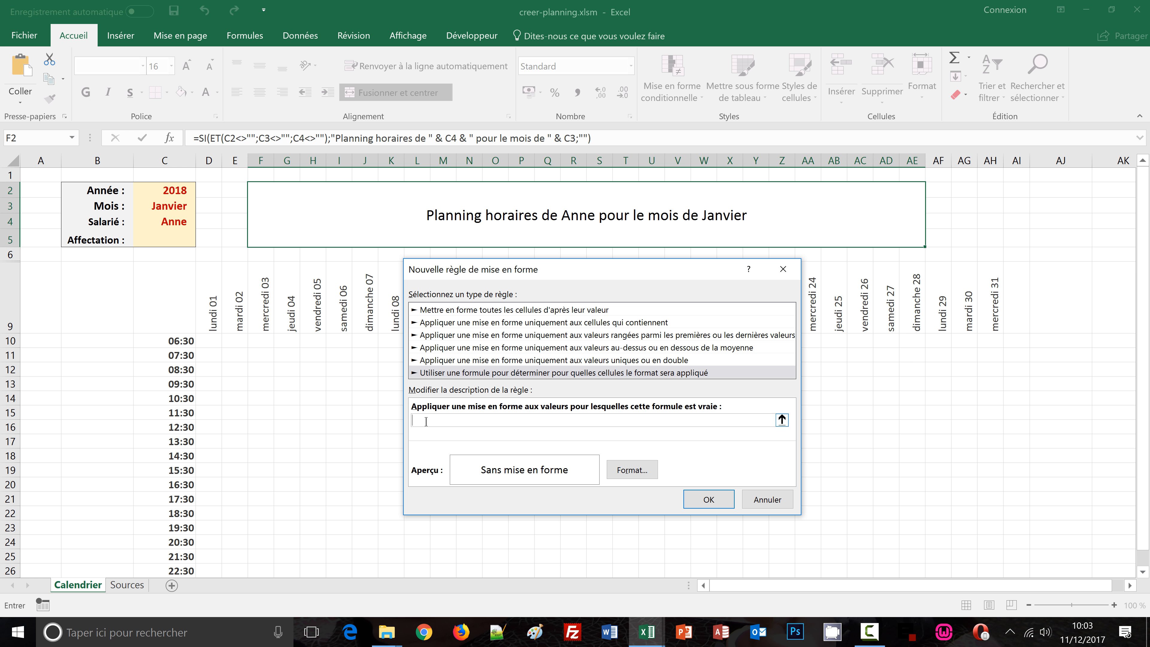
pyautogui.click(445, 220)
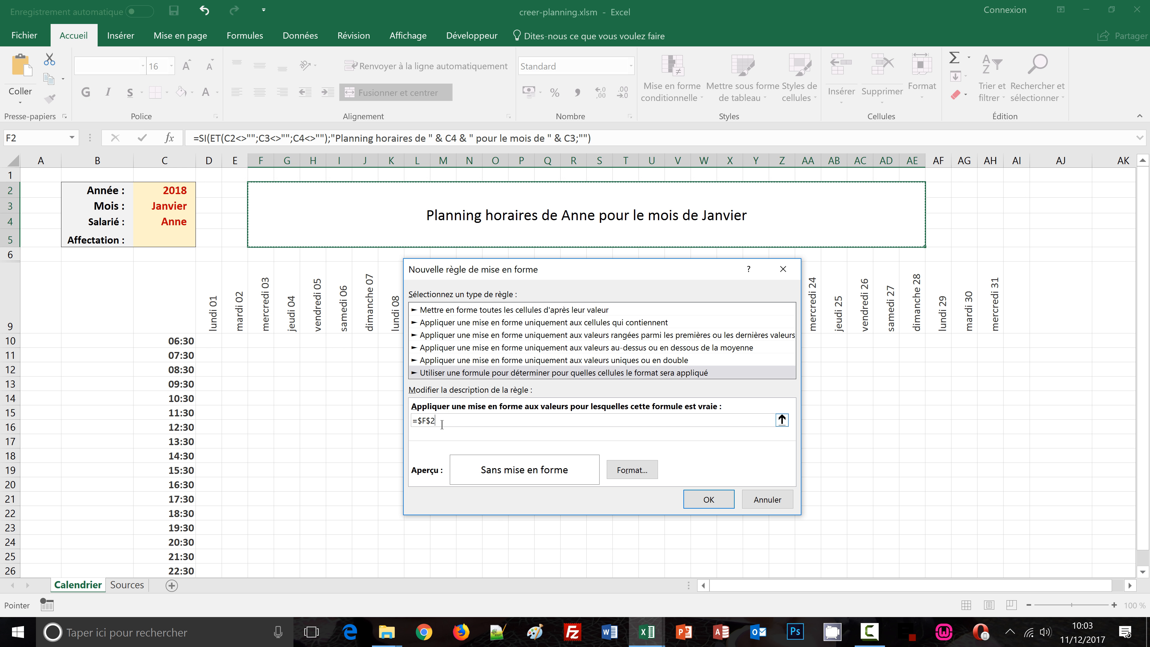
pyautogui.write('<>')
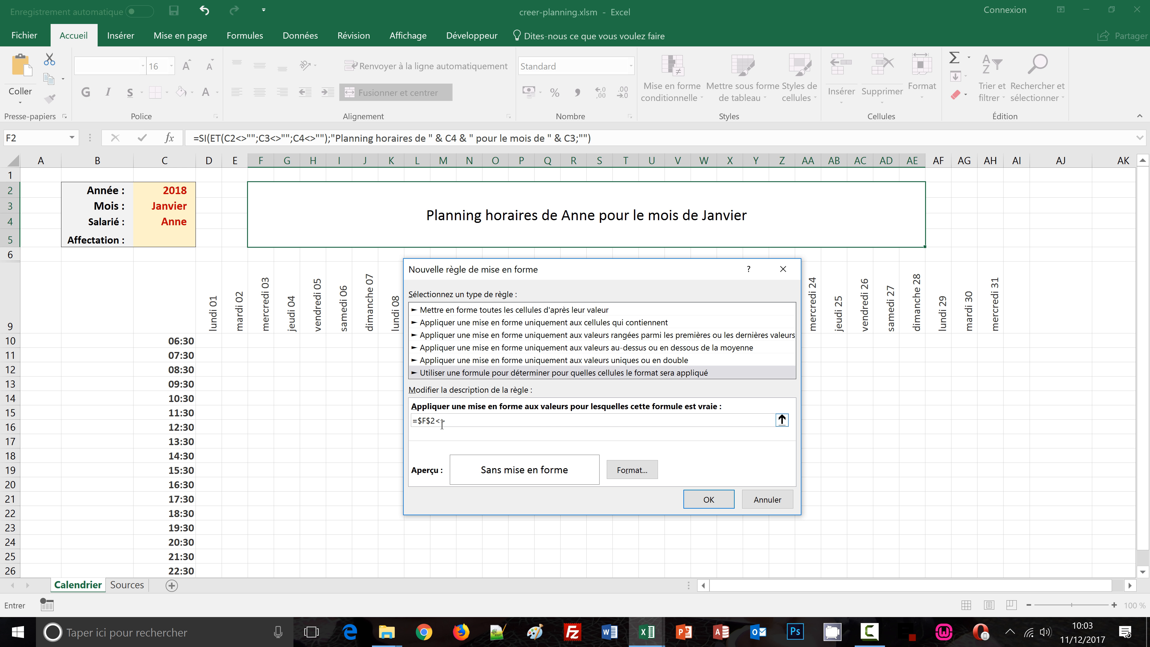
pyautogui.write('""')
# Set the rule's fill to a two-colour horizontal gradient with a gold second colour
pyautogui.click(642, 471)
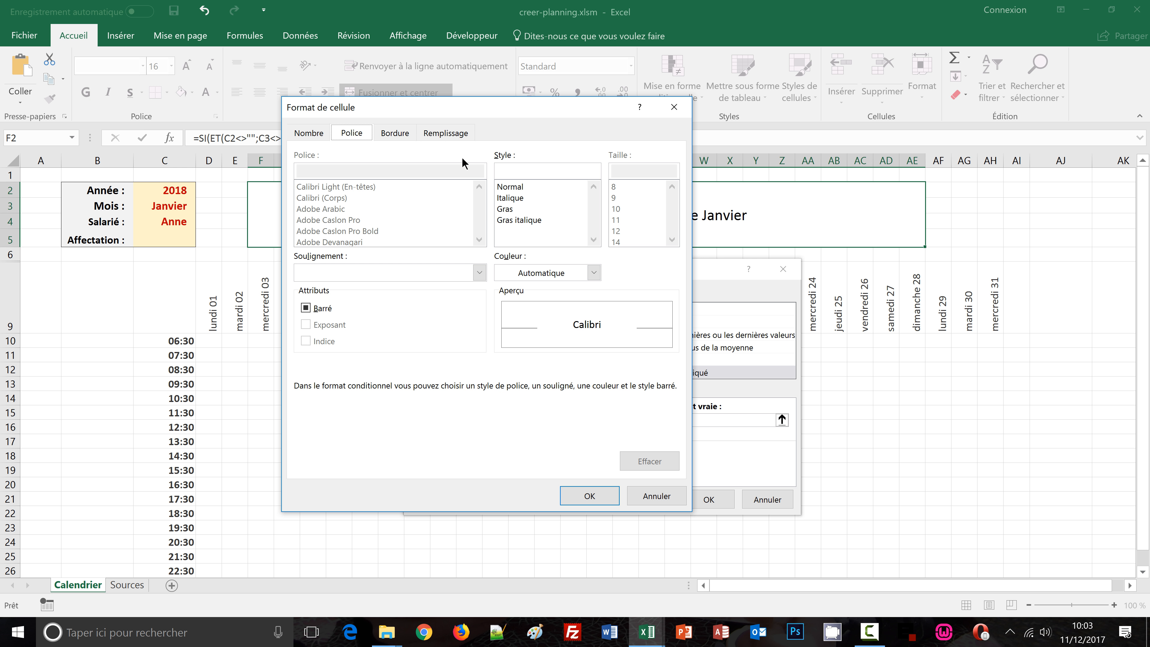
pyautogui.click(446, 132)
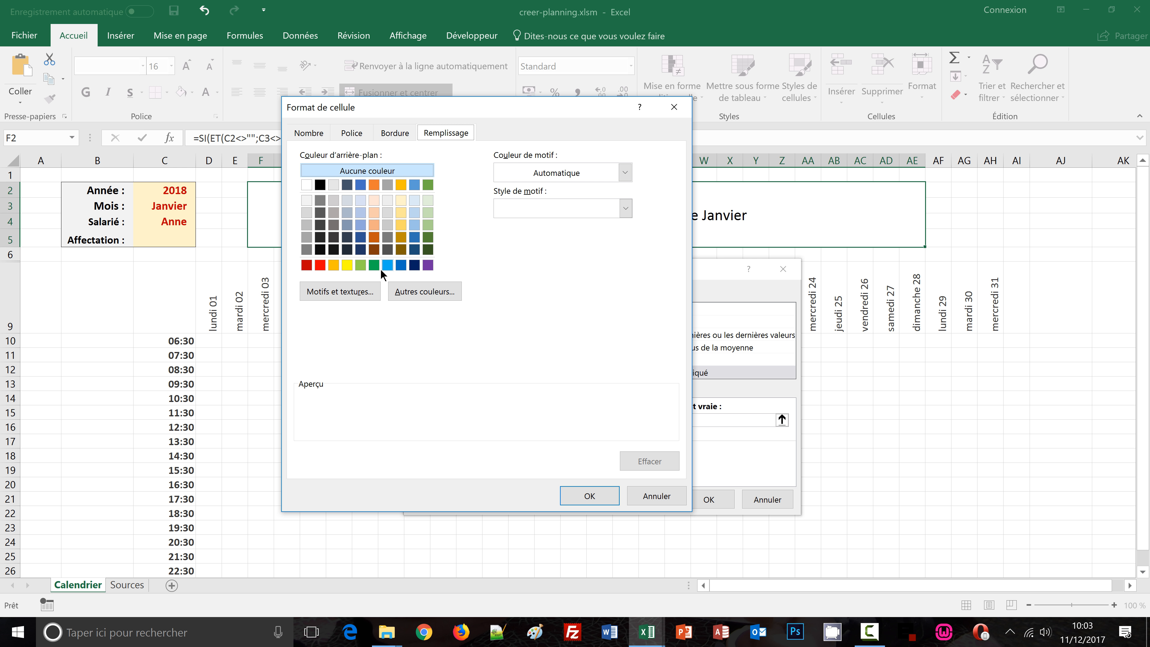
pyautogui.click(361, 294)
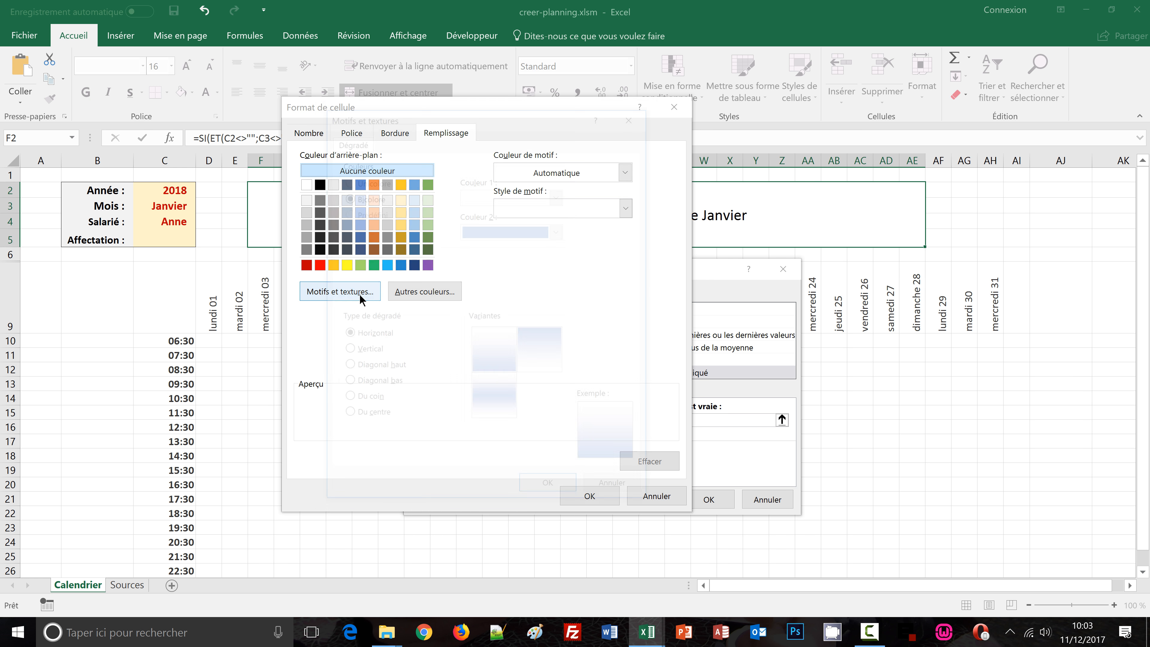
pyautogui.click(559, 230)
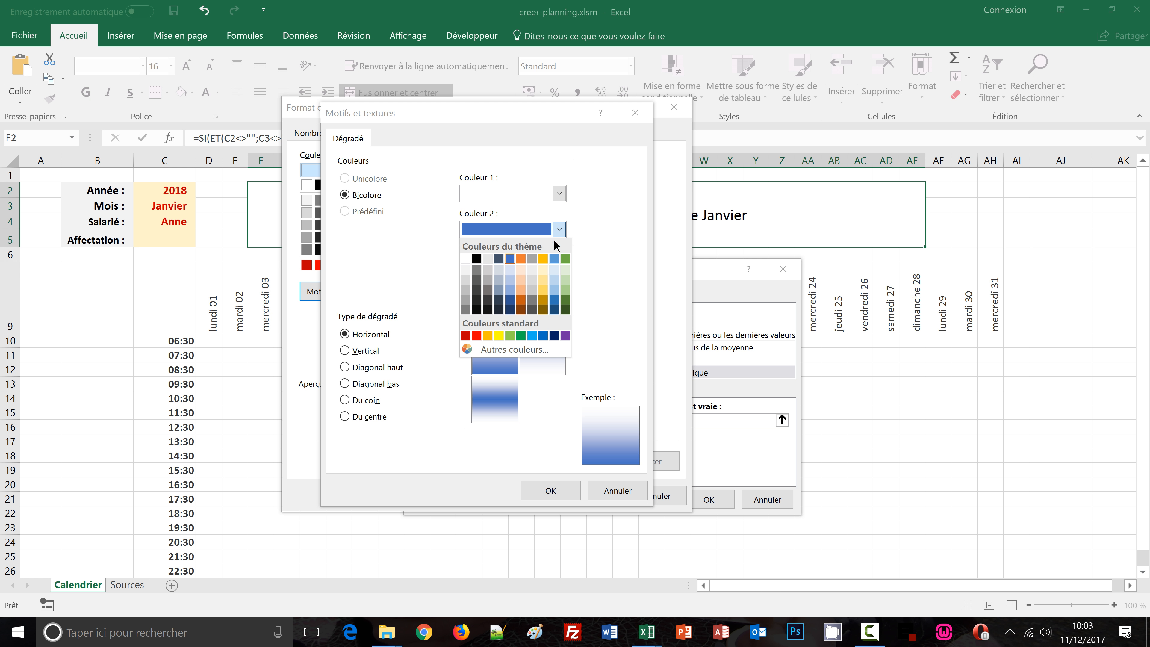
pyautogui.click(543, 291)
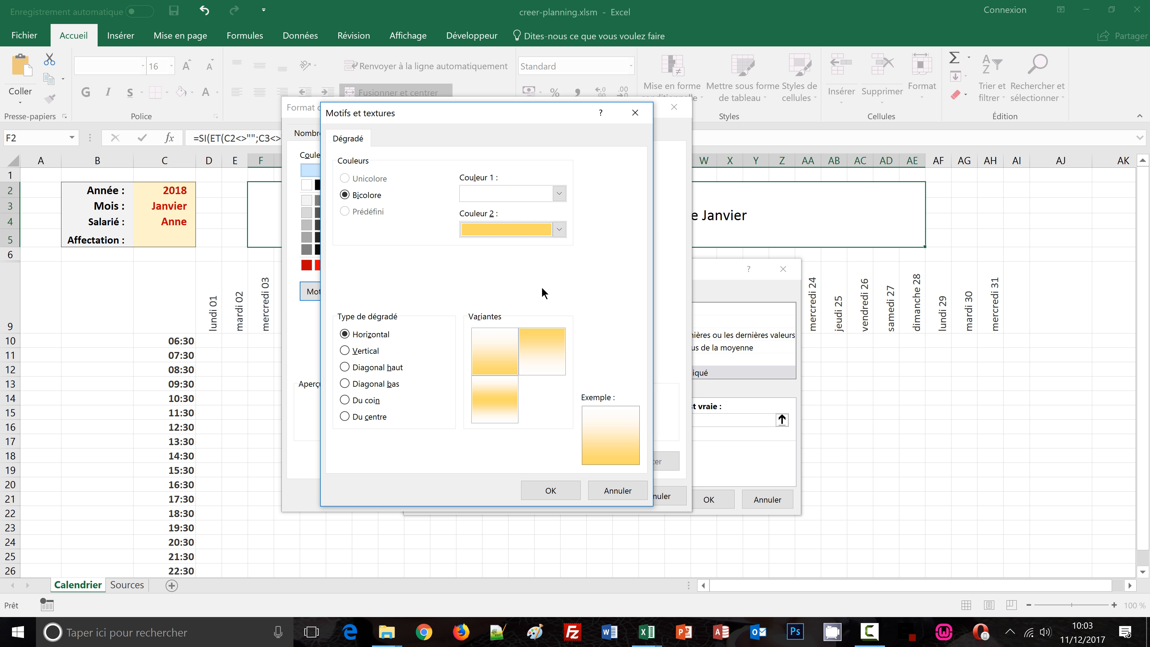
pyautogui.click(560, 230)
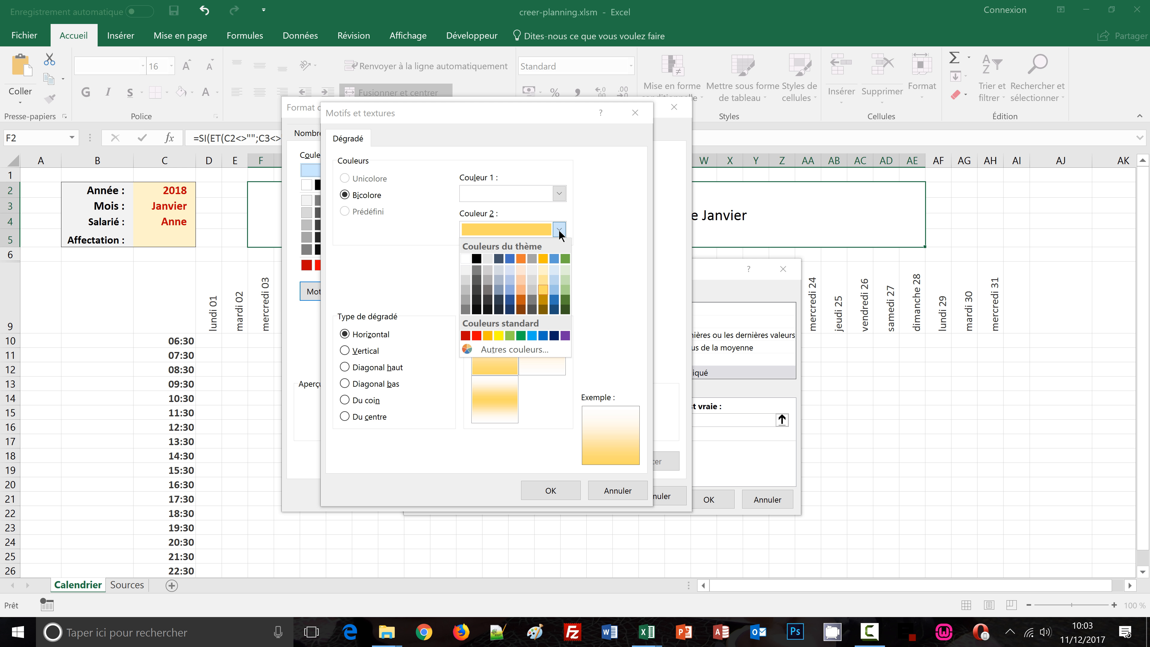
pyautogui.click(560, 230)
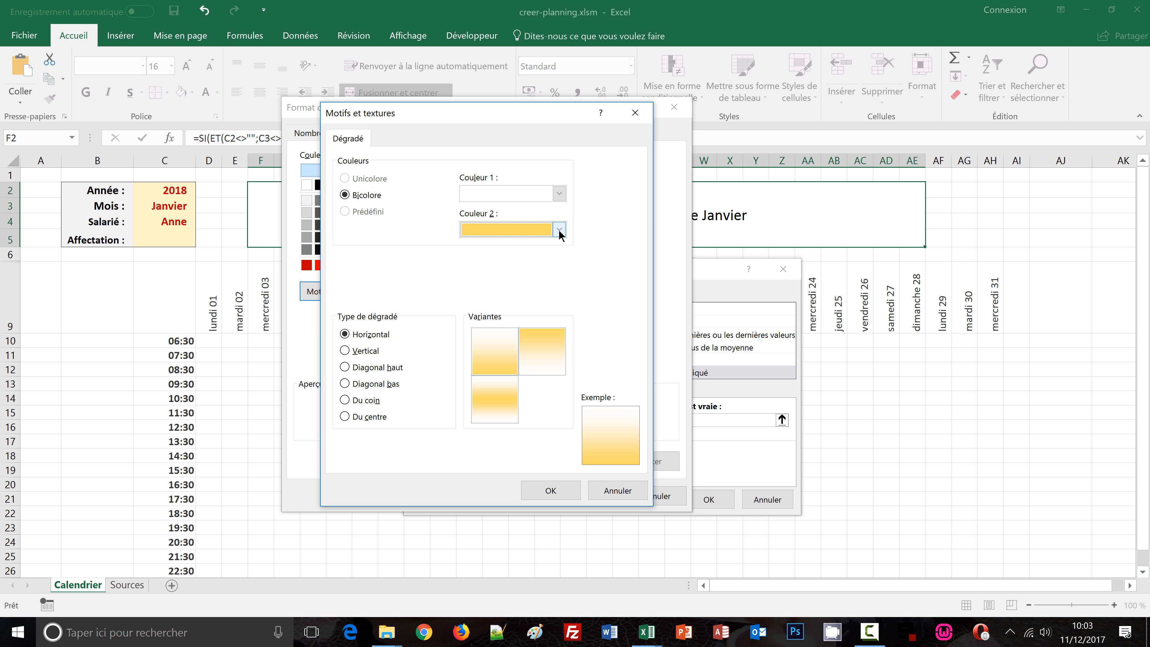
pyautogui.click(551, 491)
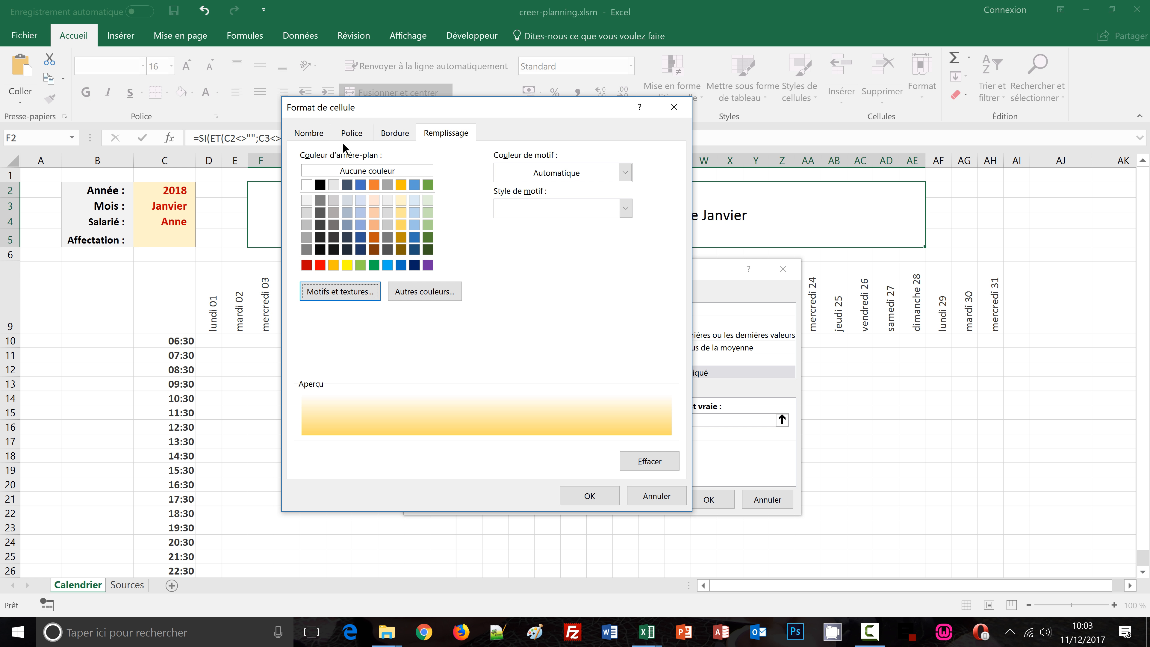
# Set the rule's font style to bold with red colour and confirm the format
pyautogui.click(351, 132)
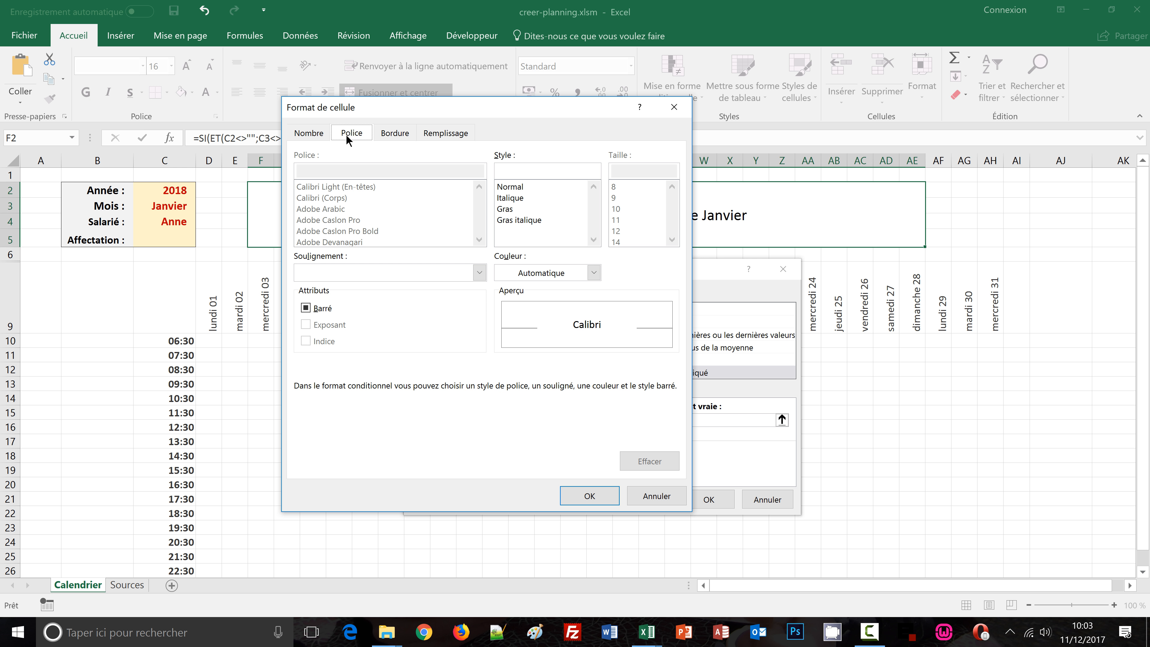
pyautogui.click(506, 208)
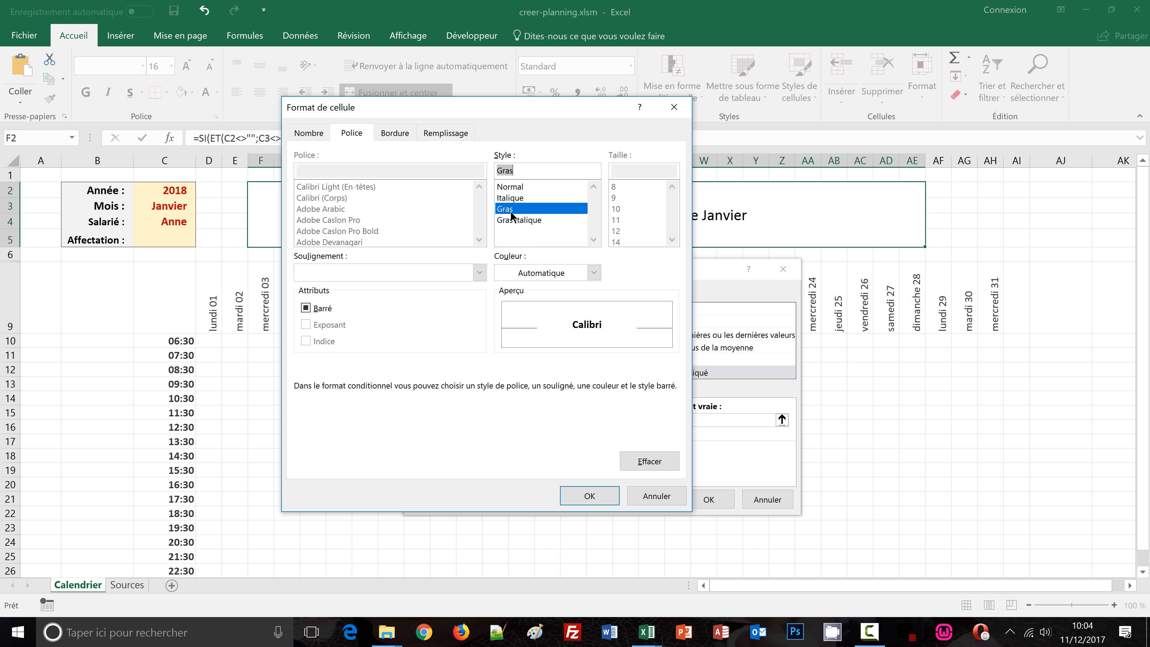
pyautogui.click(594, 273)
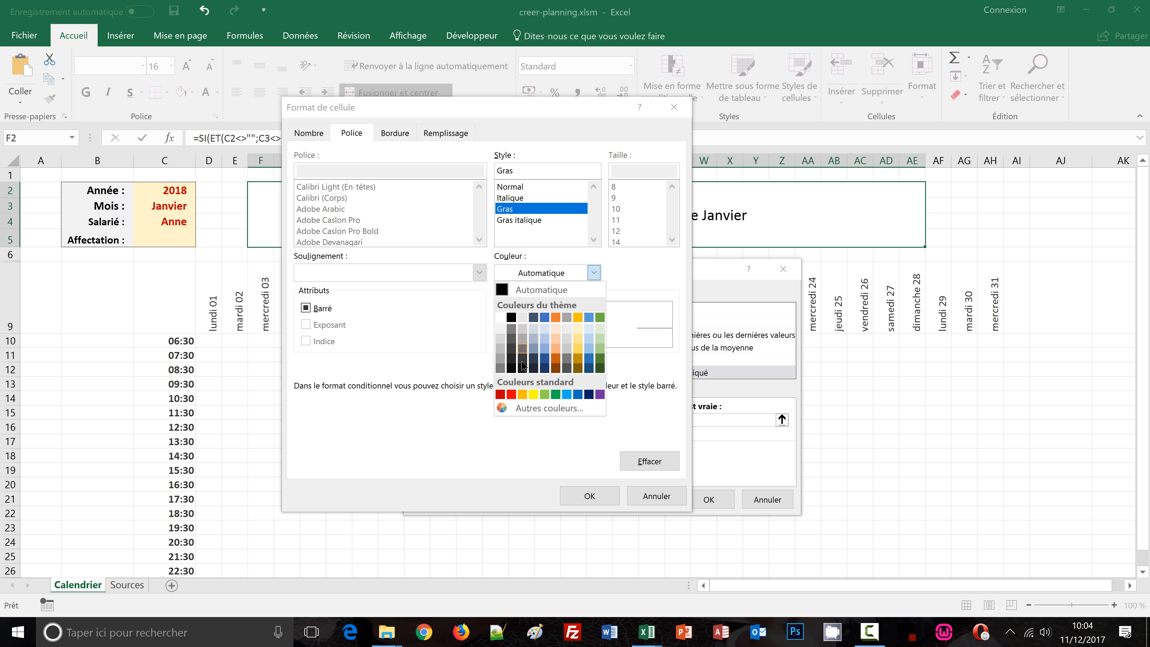
pyautogui.click(499, 394)
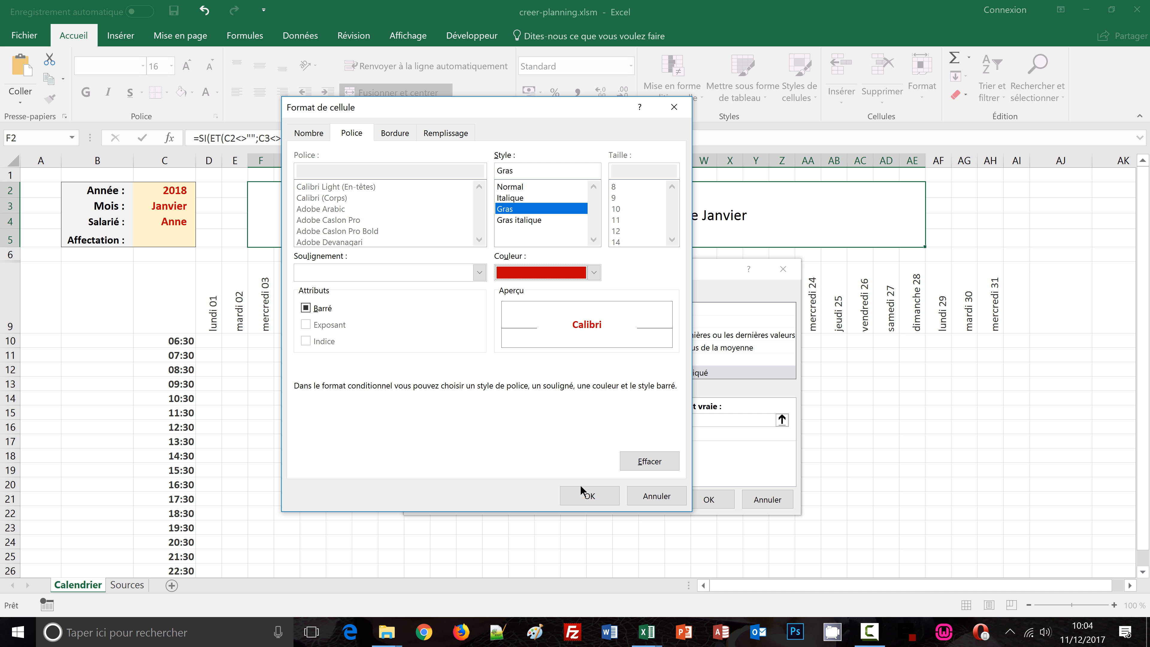
pyautogui.click(584, 497)
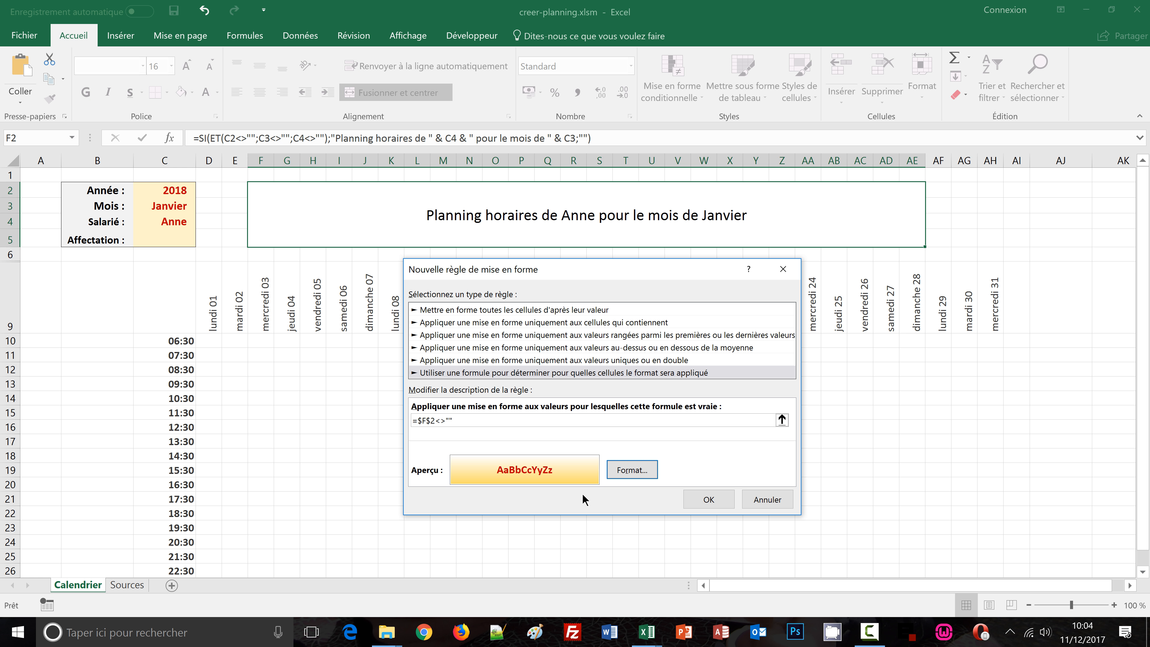
# Add an outline border to the banner rule's format and confirm the new conditional formatting rule
pyautogui.click(631, 470)
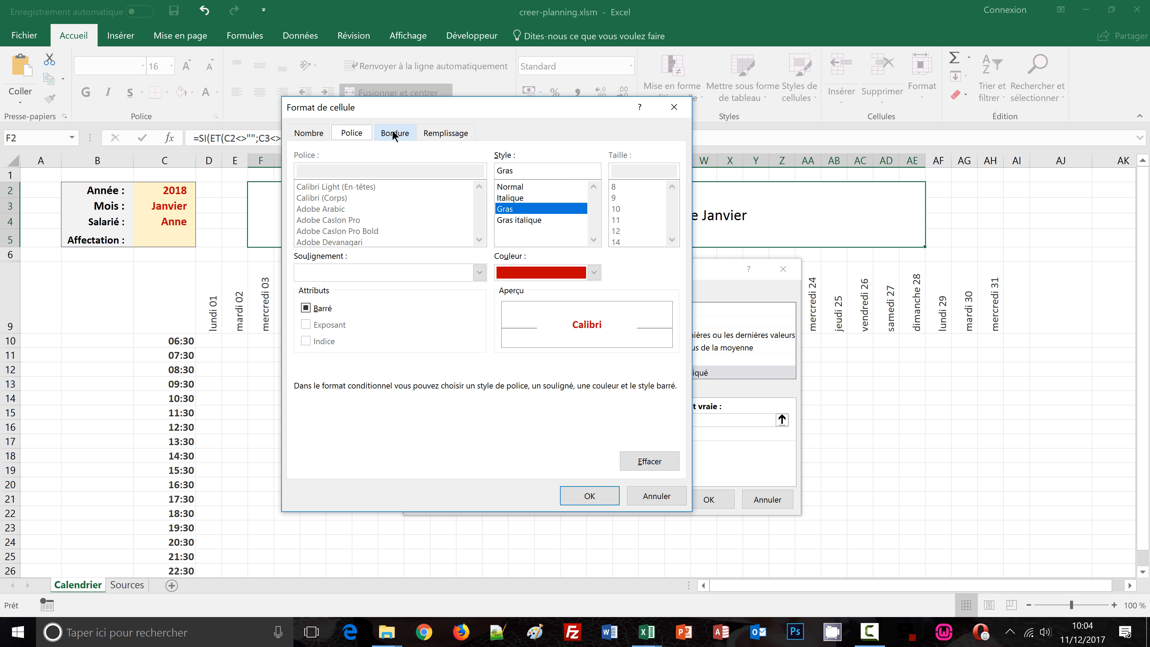
pyautogui.click(393, 134)
pyautogui.click(366, 272)
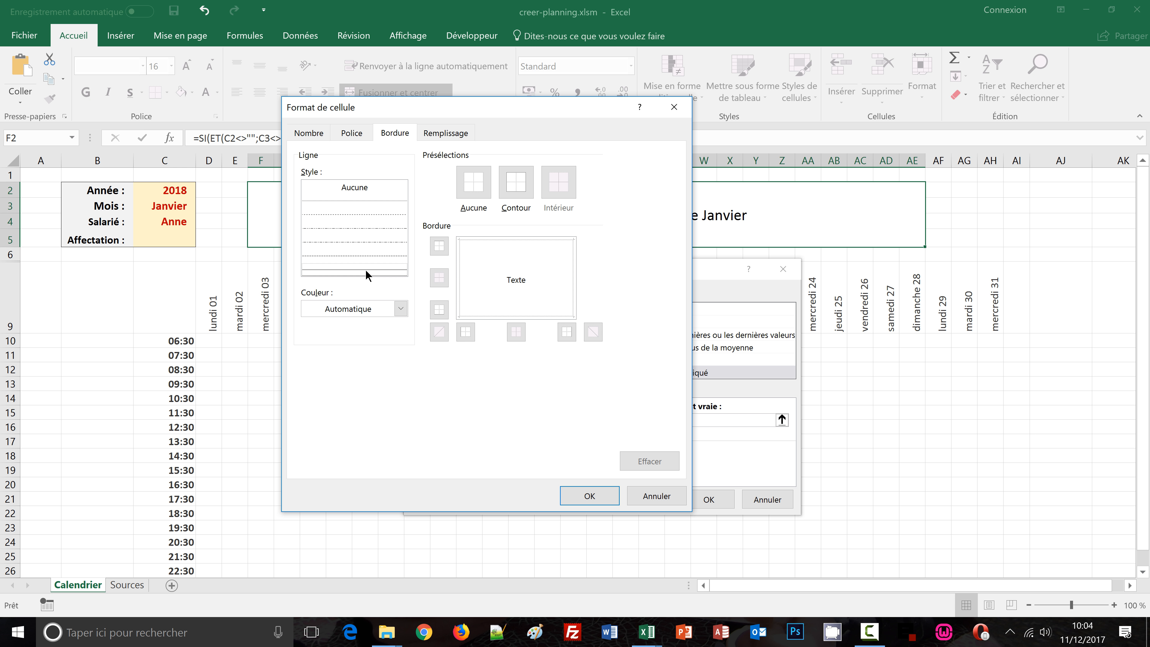
pyautogui.click(516, 182)
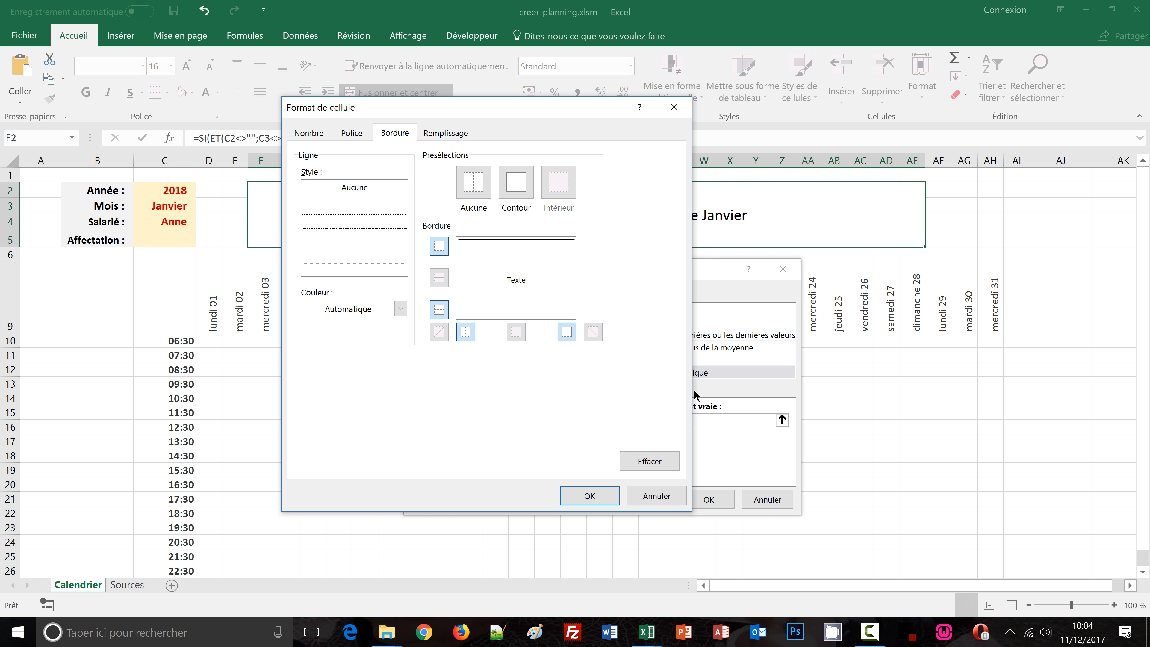
pyautogui.click(578, 499)
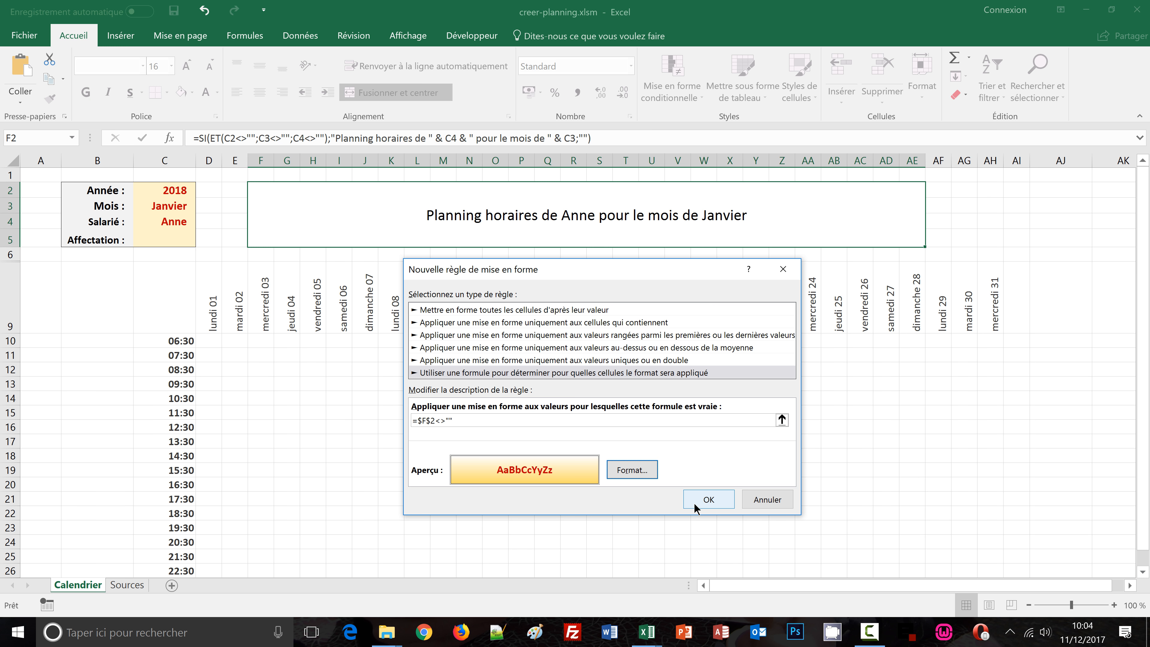
pyautogui.click(700, 500)
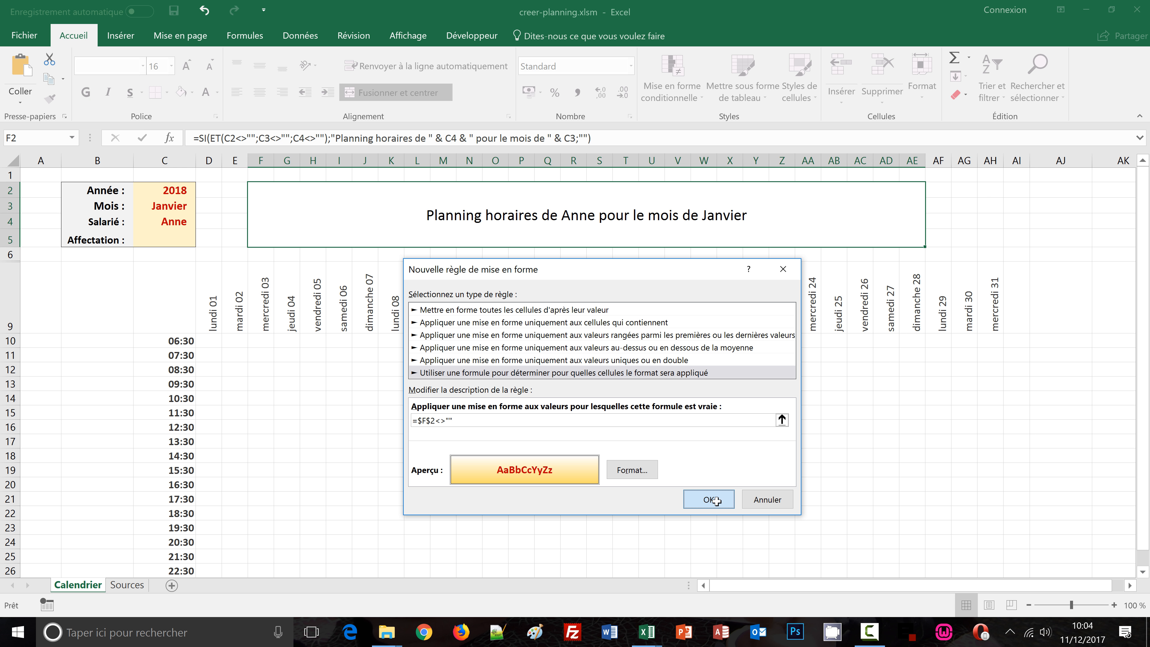
# Test the banner by clearing the year and reselecting 2018 from the year dropdown
pyautogui.click(943, 429)
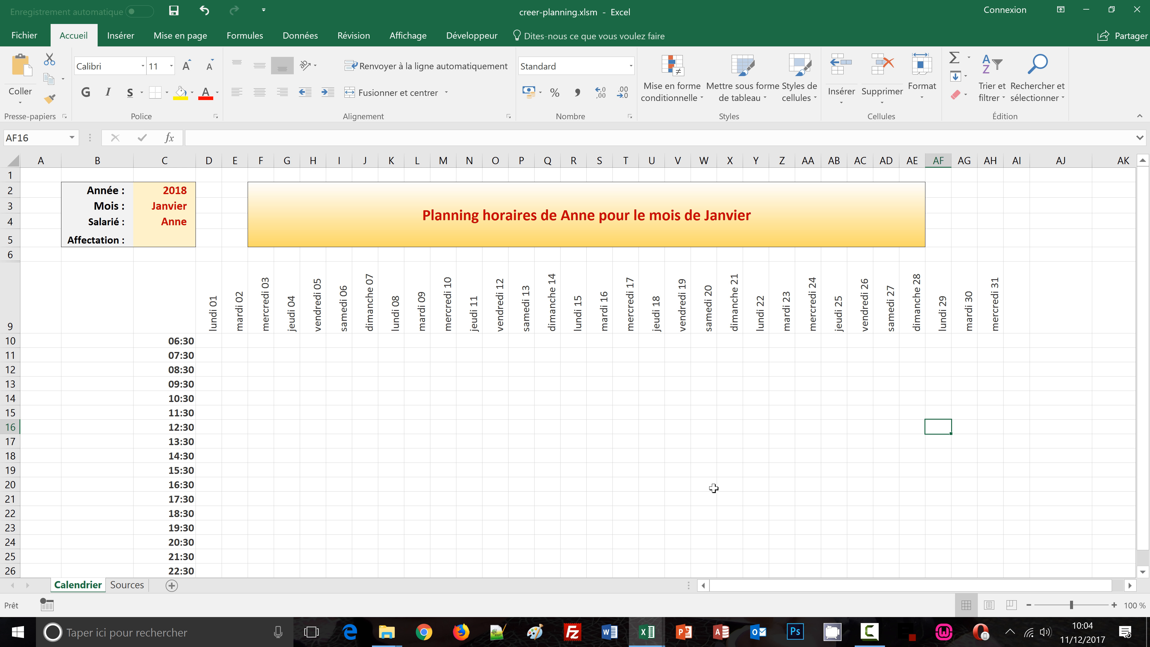
pyautogui.click(162, 192)
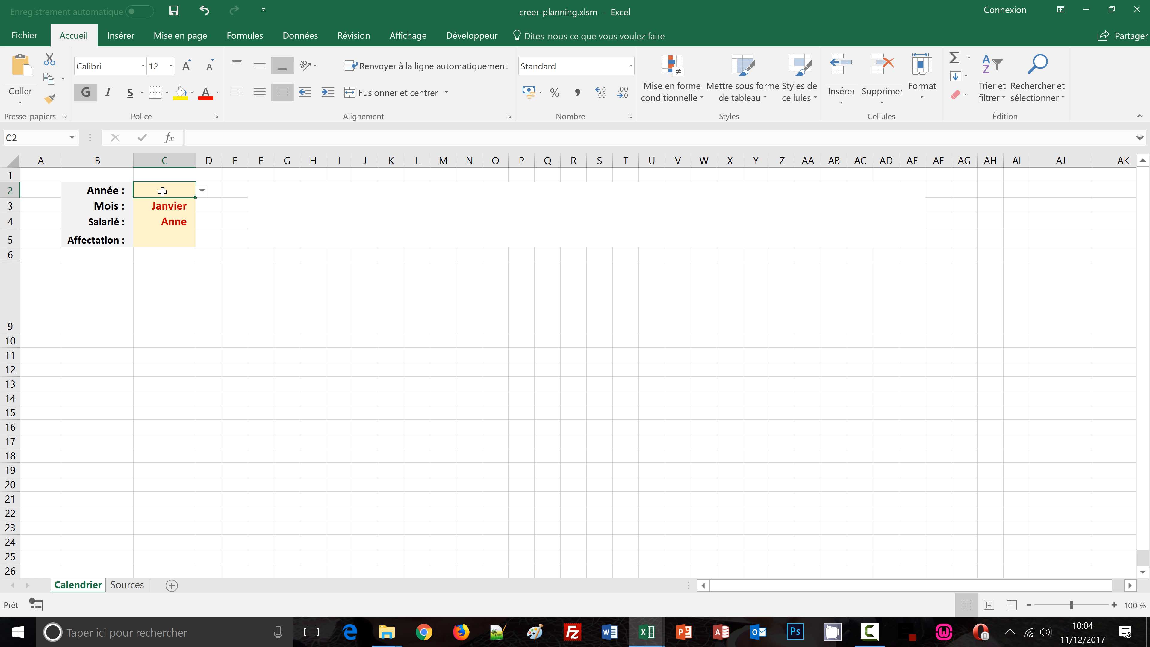
pyautogui.click(202, 191)
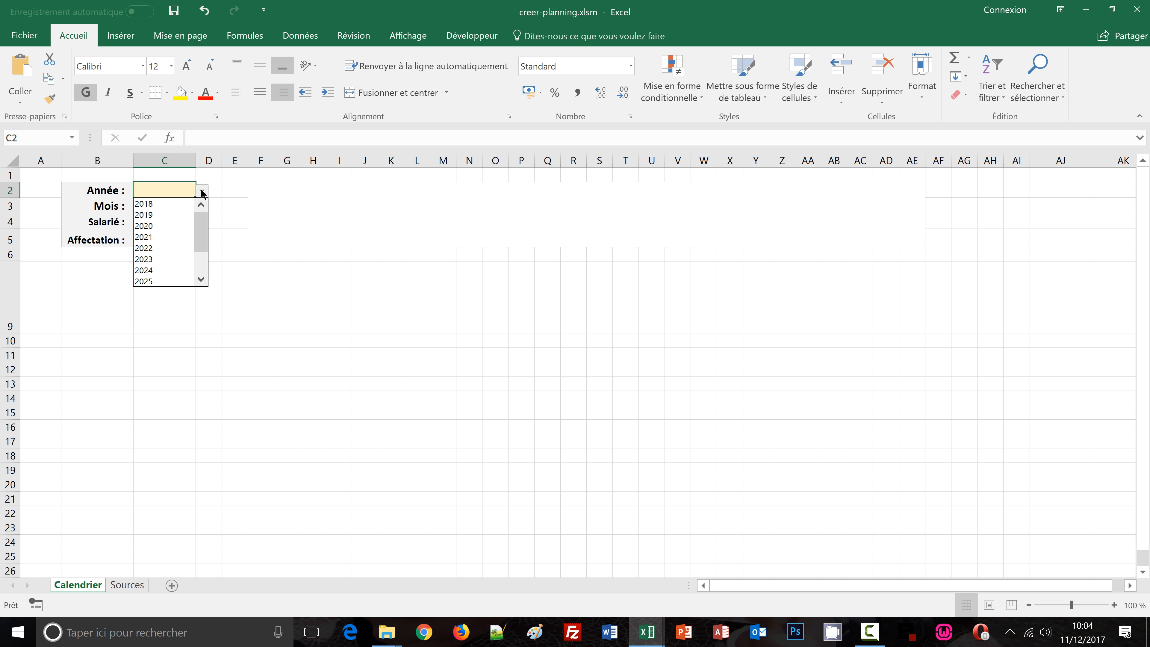
pyautogui.click(163, 200)
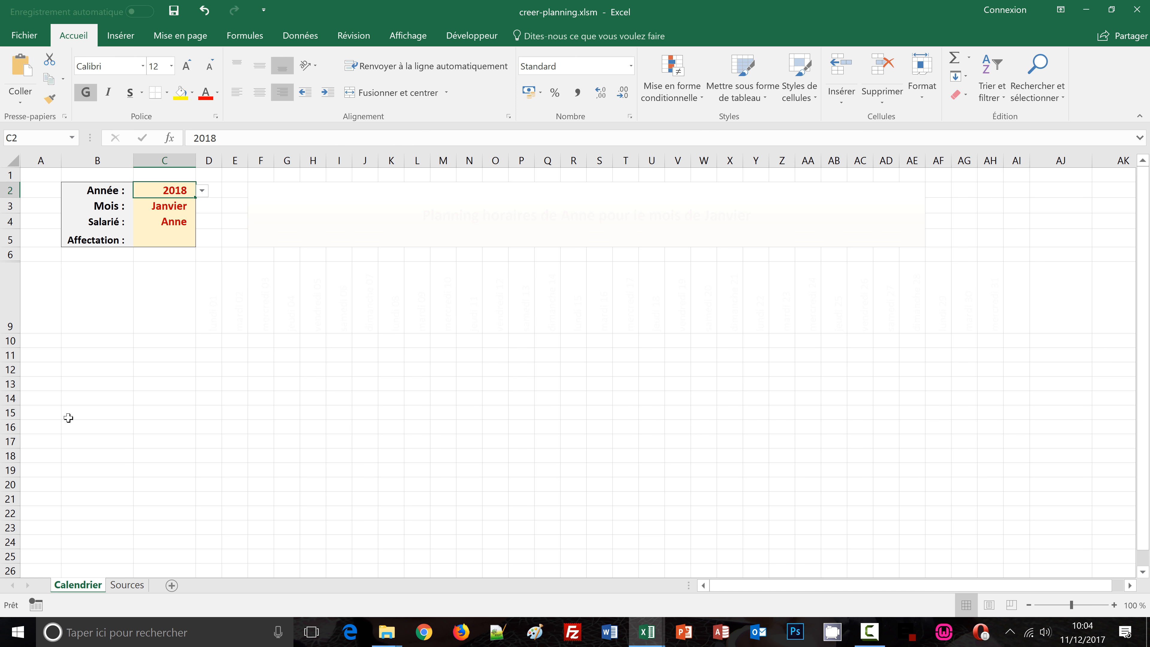
pyautogui.click(69, 397)
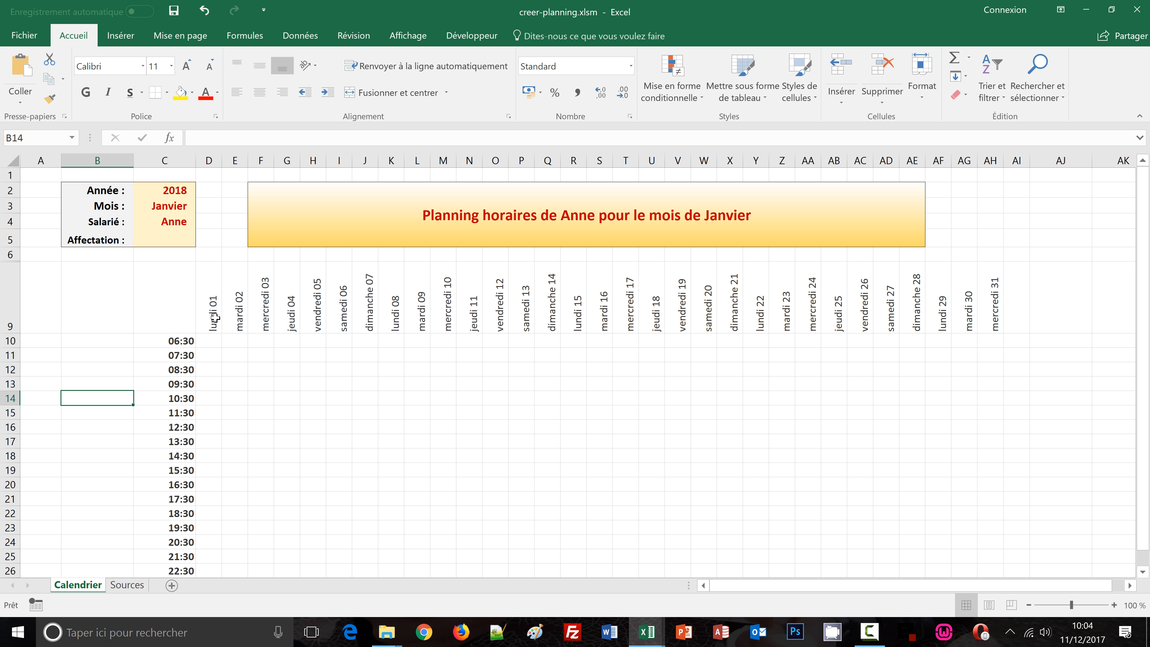
# Switch the month to Février and back to Janvier to check the day headers update
pyautogui.click(180, 208)
pyautogui.click(200, 206)
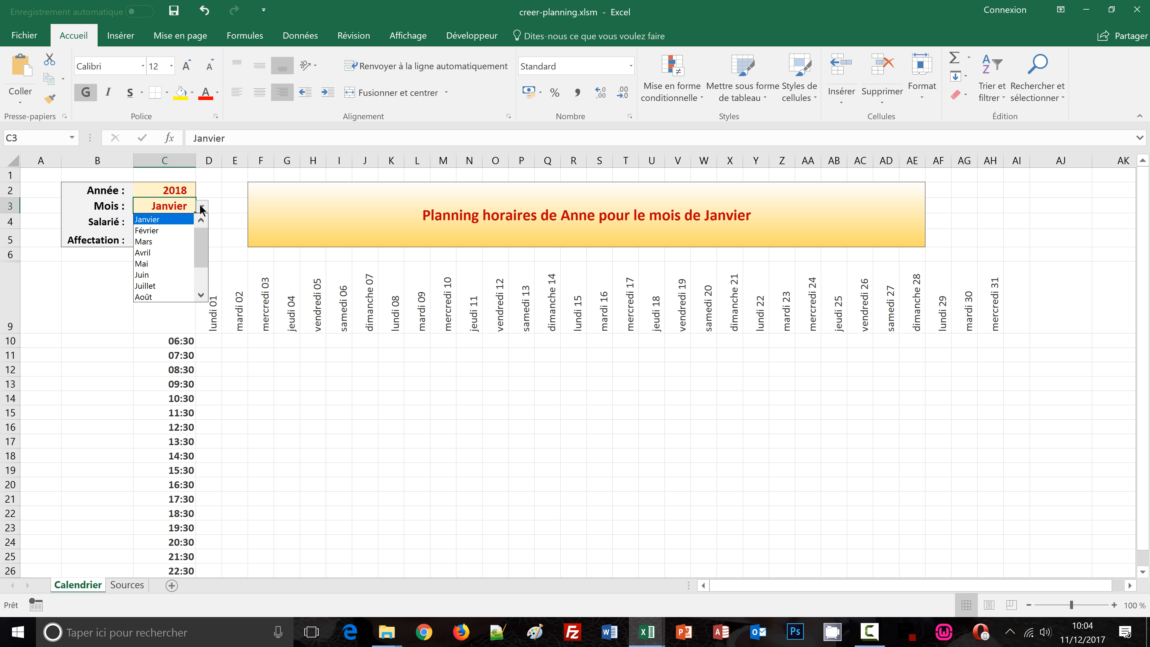
pyautogui.click(172, 243)
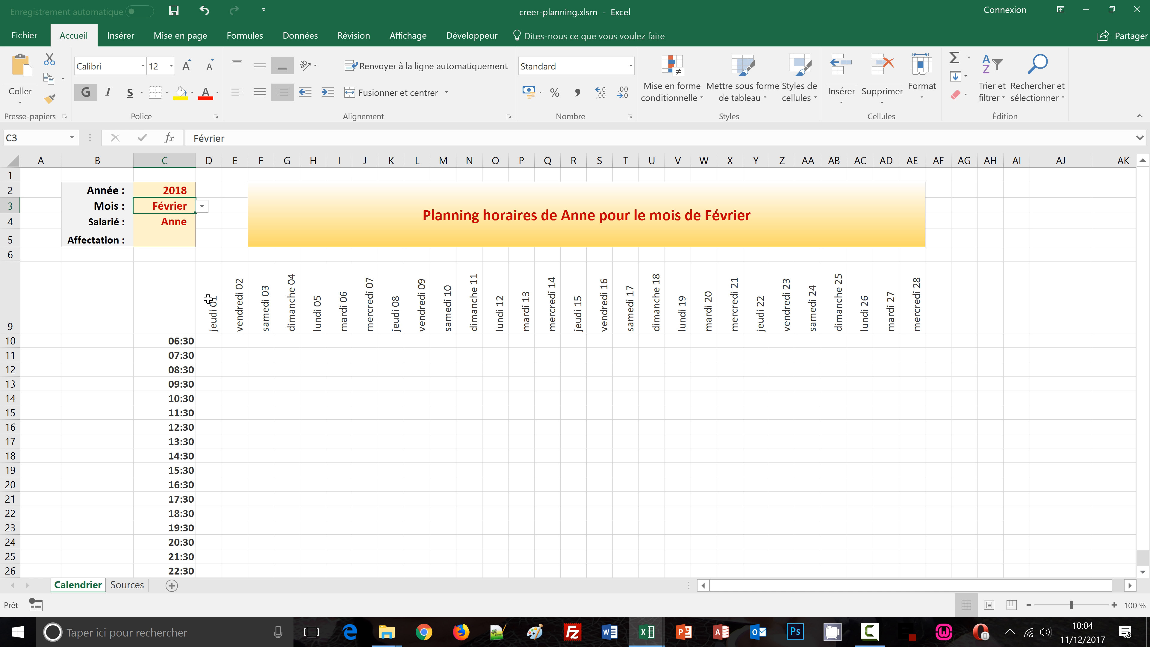
pyautogui.moveTo(208, 301); pyautogui.dragTo(980, 266)
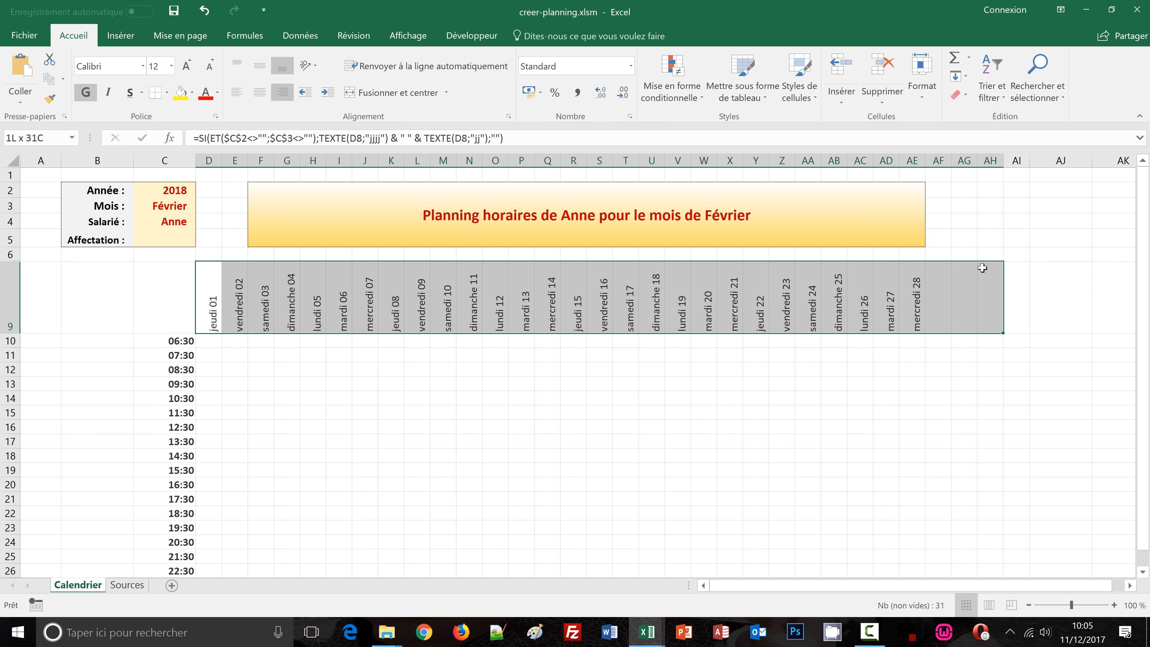
pyautogui.click(168, 206)
pyautogui.click(202, 206)
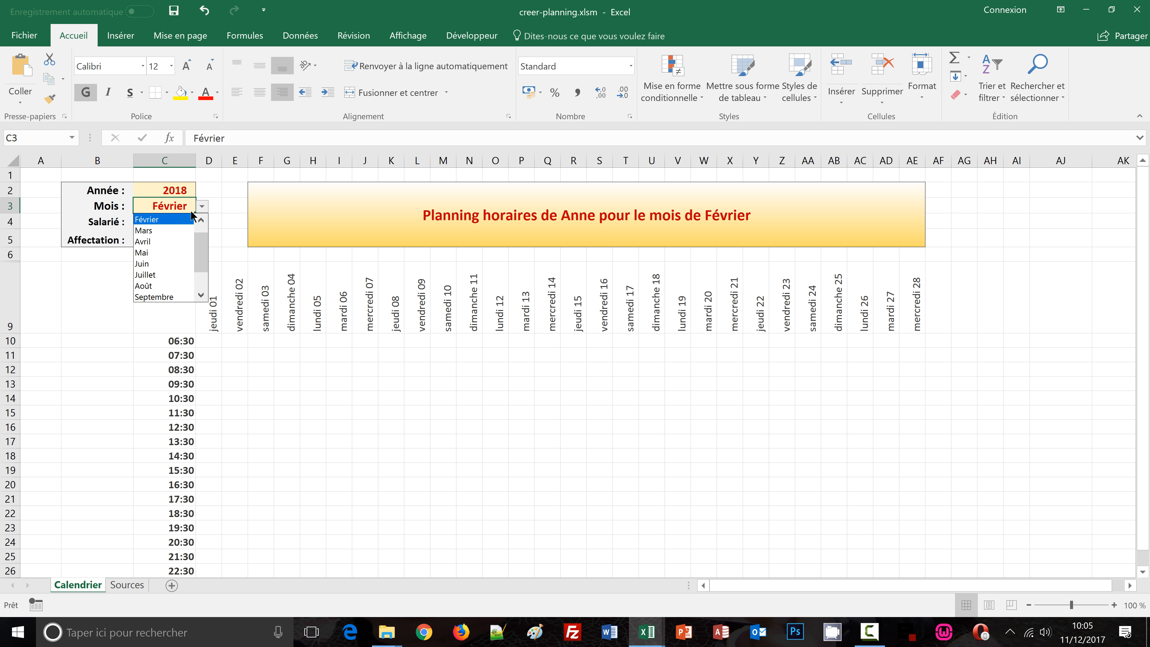
pyautogui.click(201, 220)
pyautogui.click(183, 219)
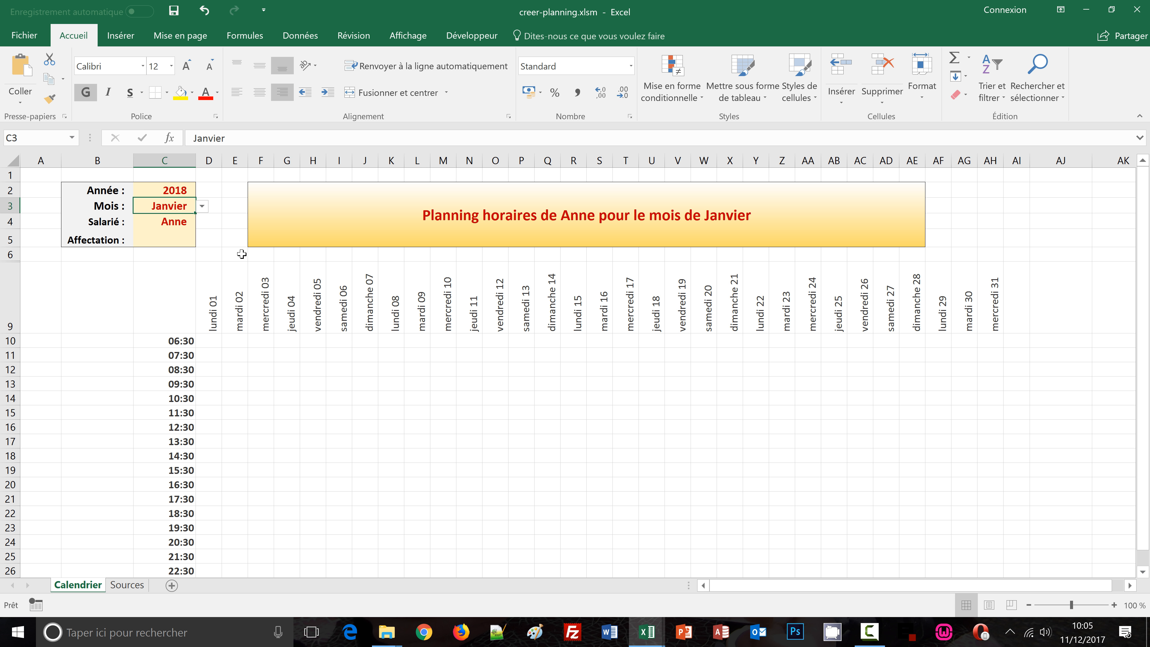
# Compare the day header row with the finished reference workbook, switching between the two windows
pyautogui.moveTo(209, 311); pyautogui.dragTo(996, 313)
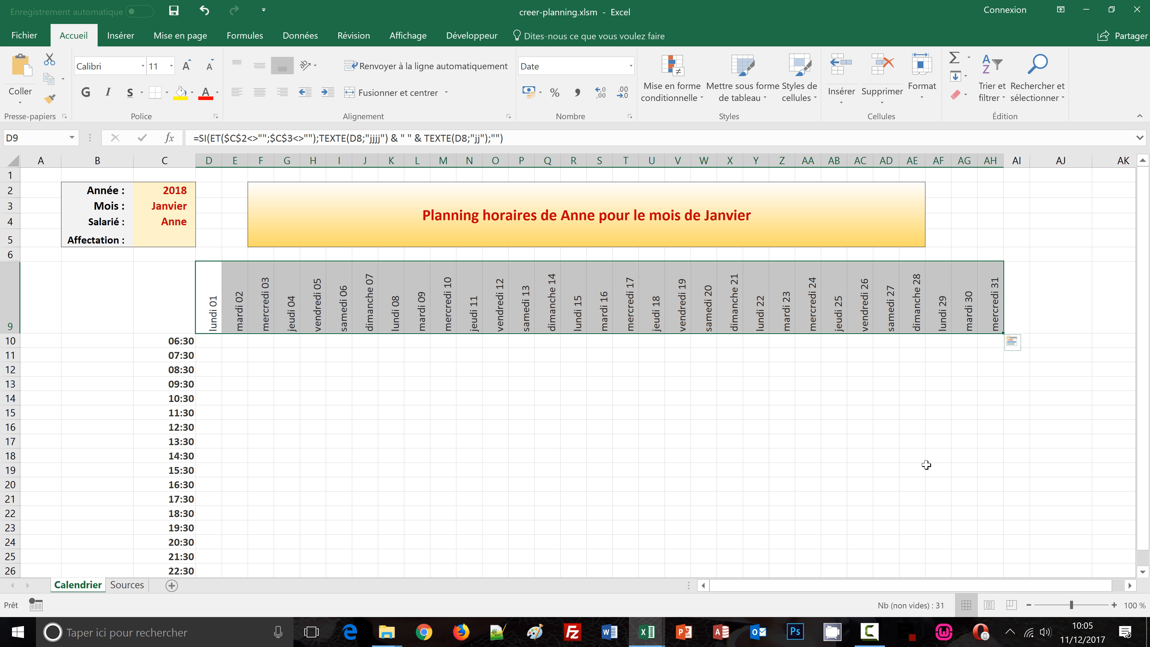
pyautogui.moveTo(652, 637)
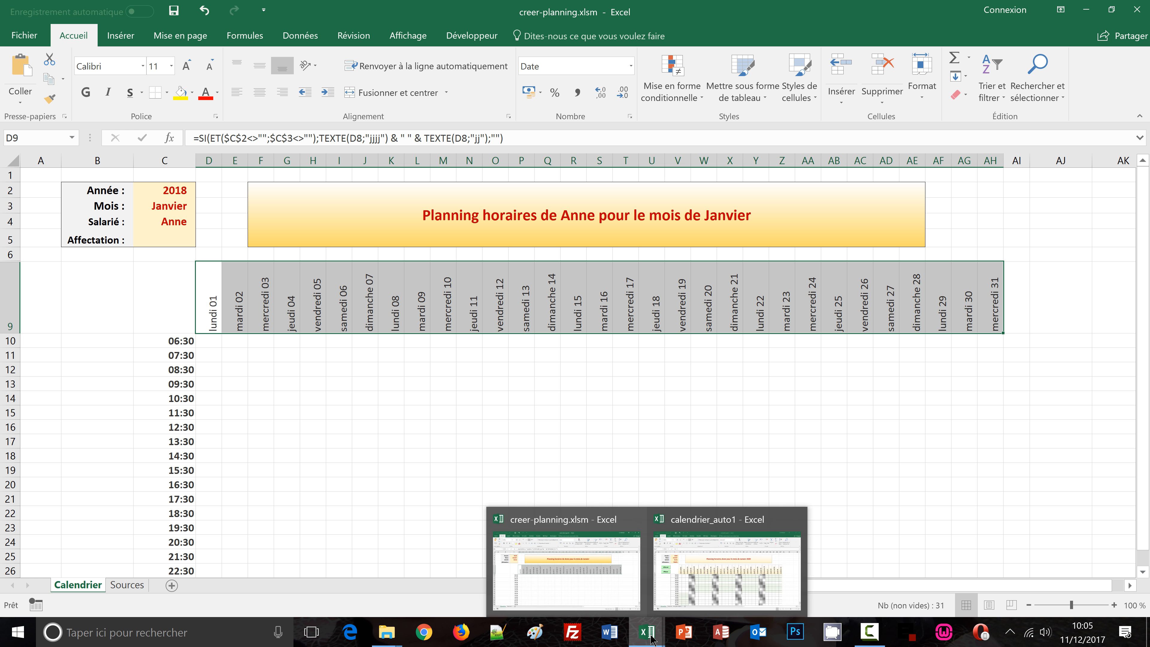
pyautogui.click(680, 589)
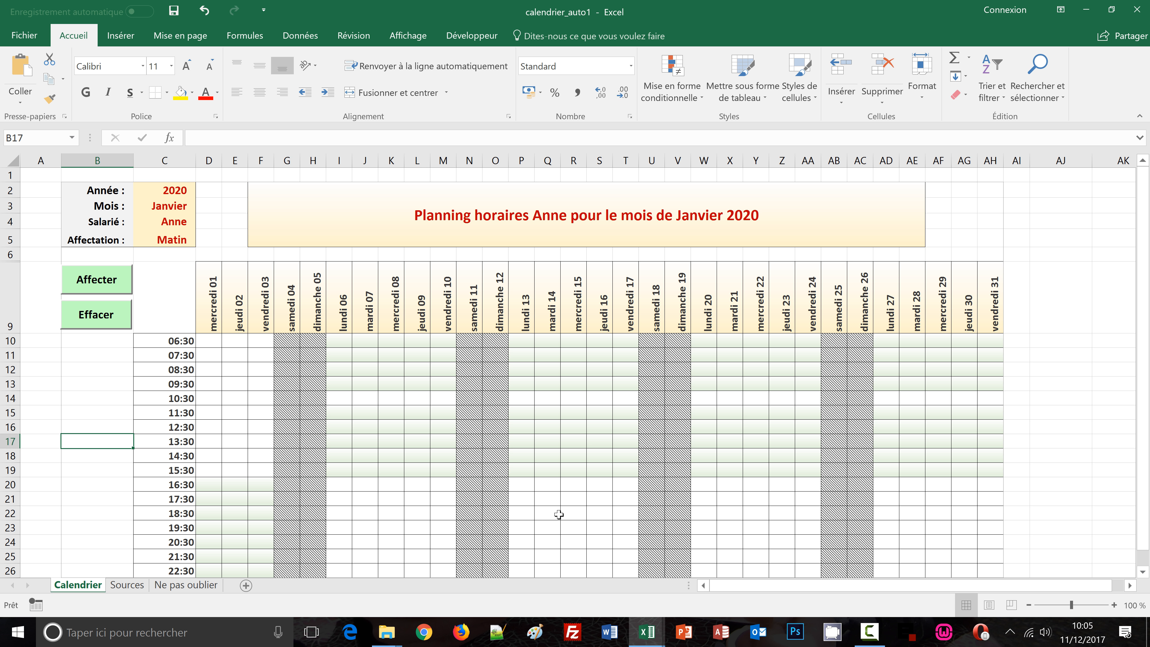
pyautogui.moveTo(648, 631)
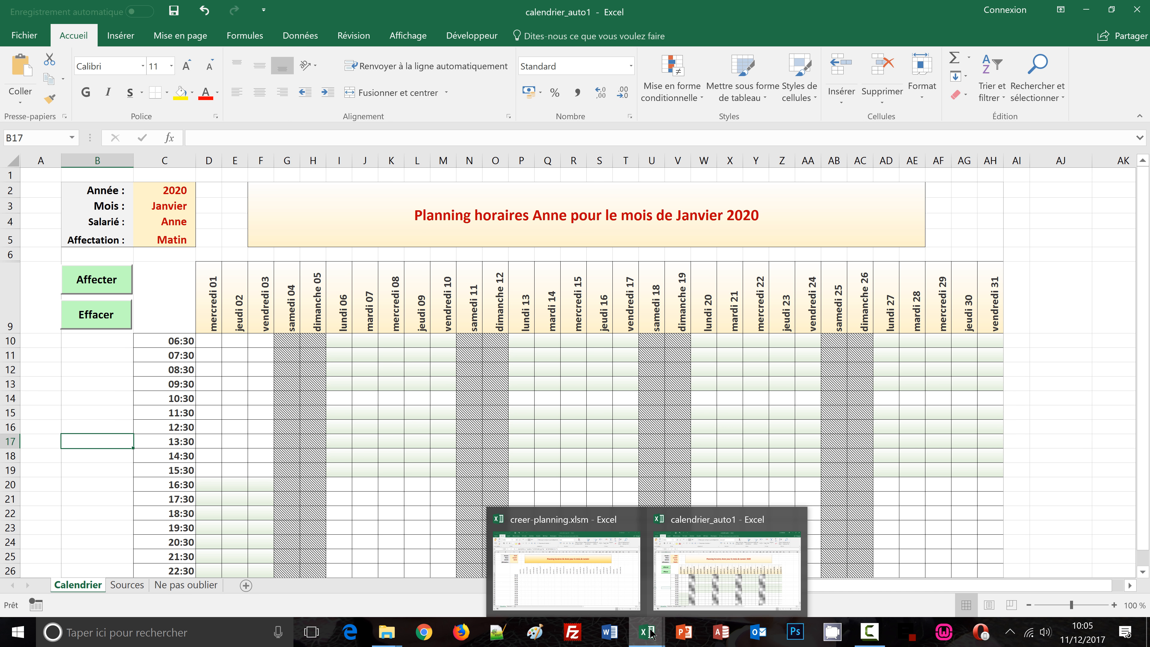
pyautogui.click(673, 589)
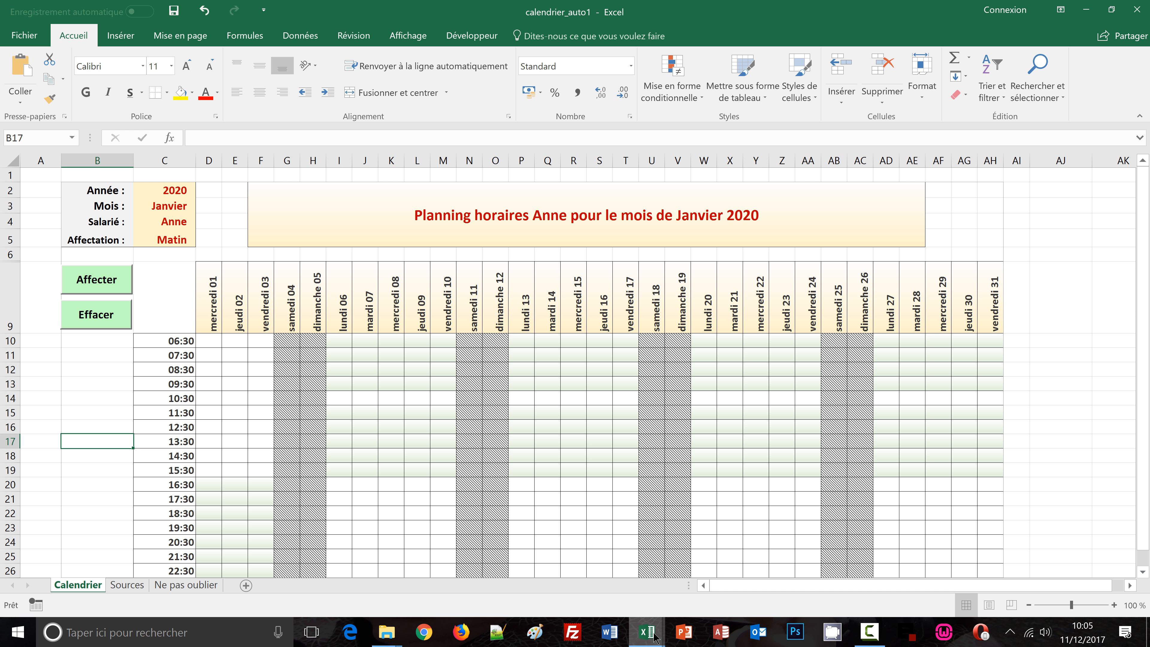
pyautogui.moveTo(652, 634)
pyautogui.click(566, 584)
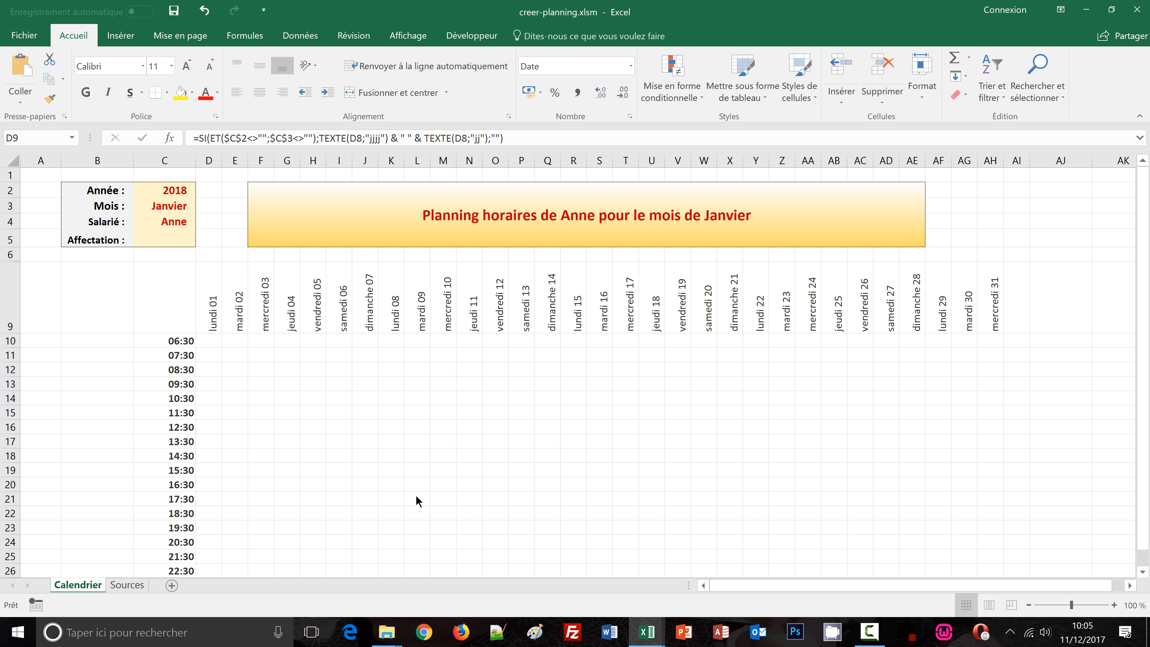
# Select the day header row and create a new conditional formatting rule using the formula =D$9<>""
pyautogui.hotkey('ctrl', 'shift', 'Right')
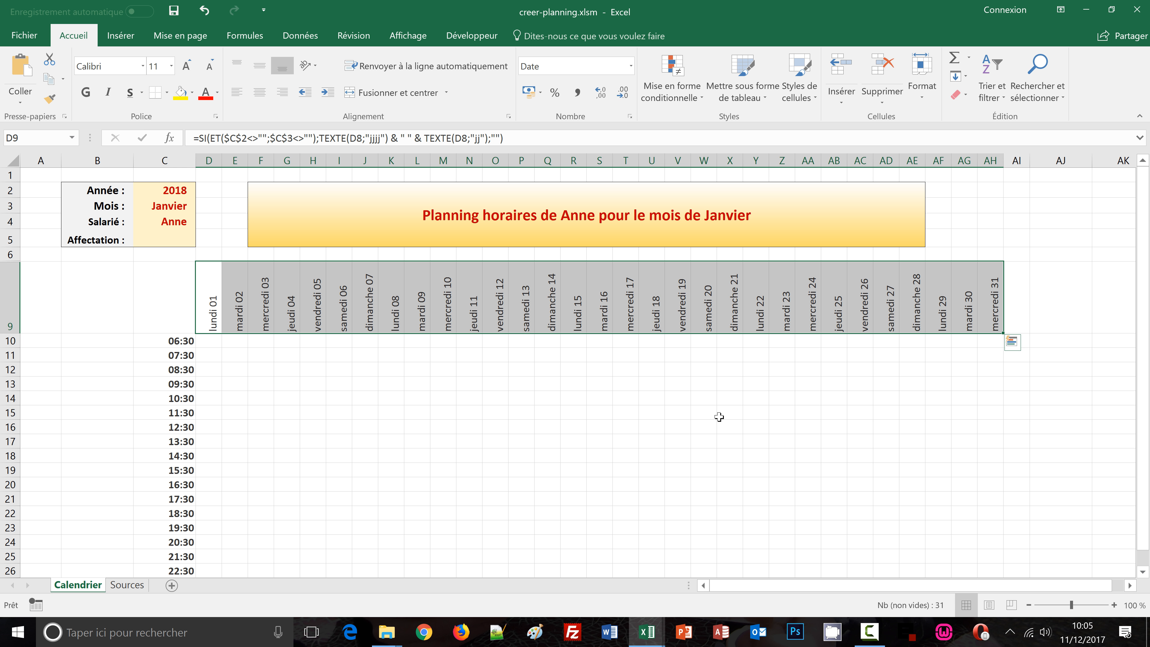
pyautogui.click(700, 97)
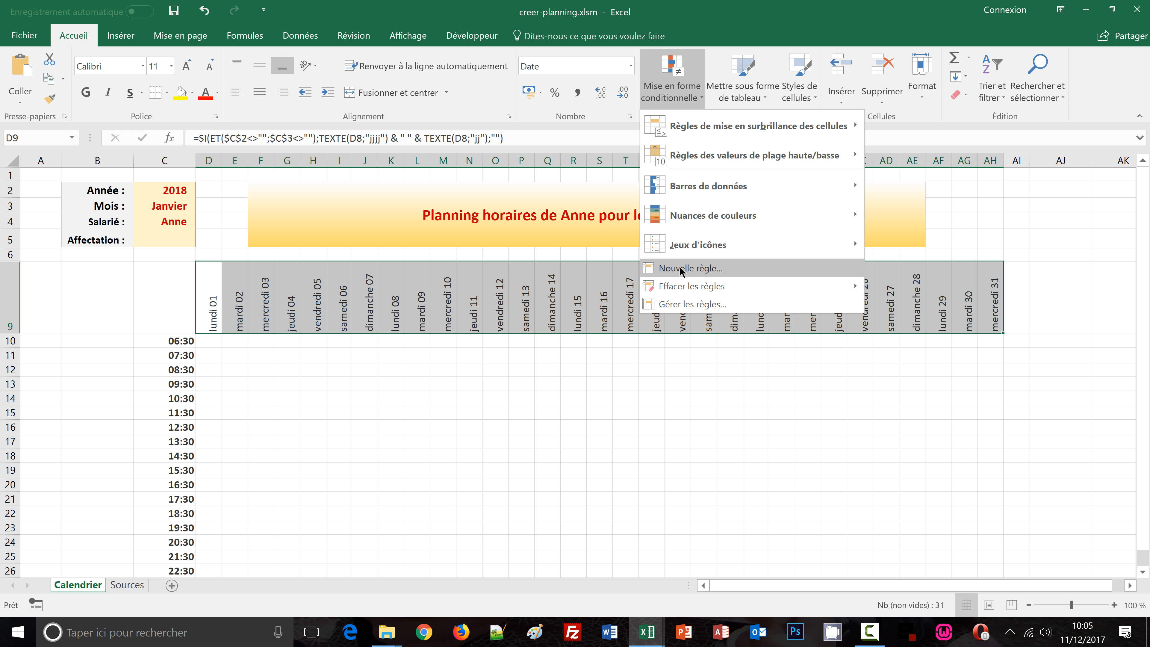
pyautogui.click(680, 269)
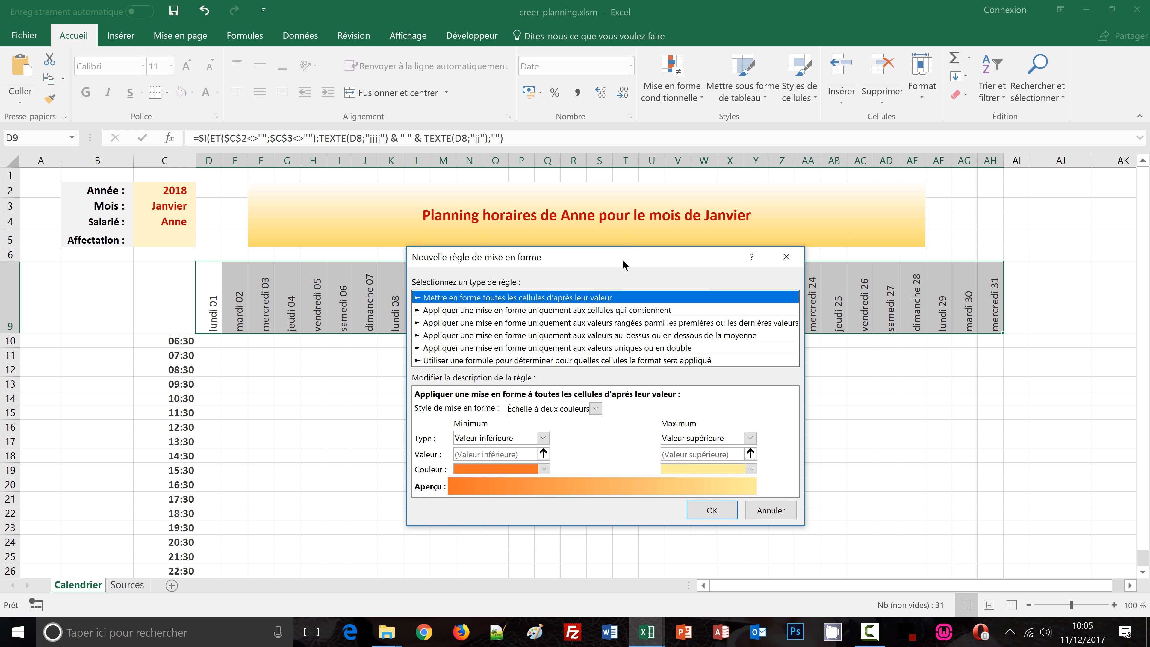
pyautogui.moveTo(623, 266); pyautogui.dragTo(636, 187)
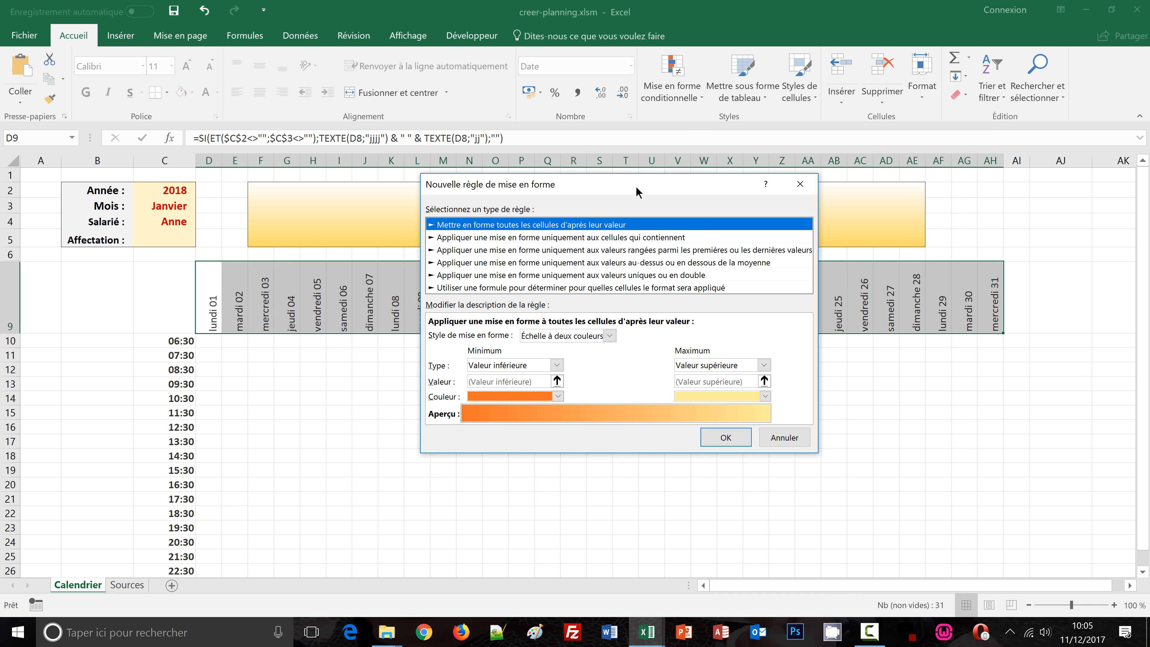
pyautogui.click(478, 289)
pyautogui.click(450, 339)
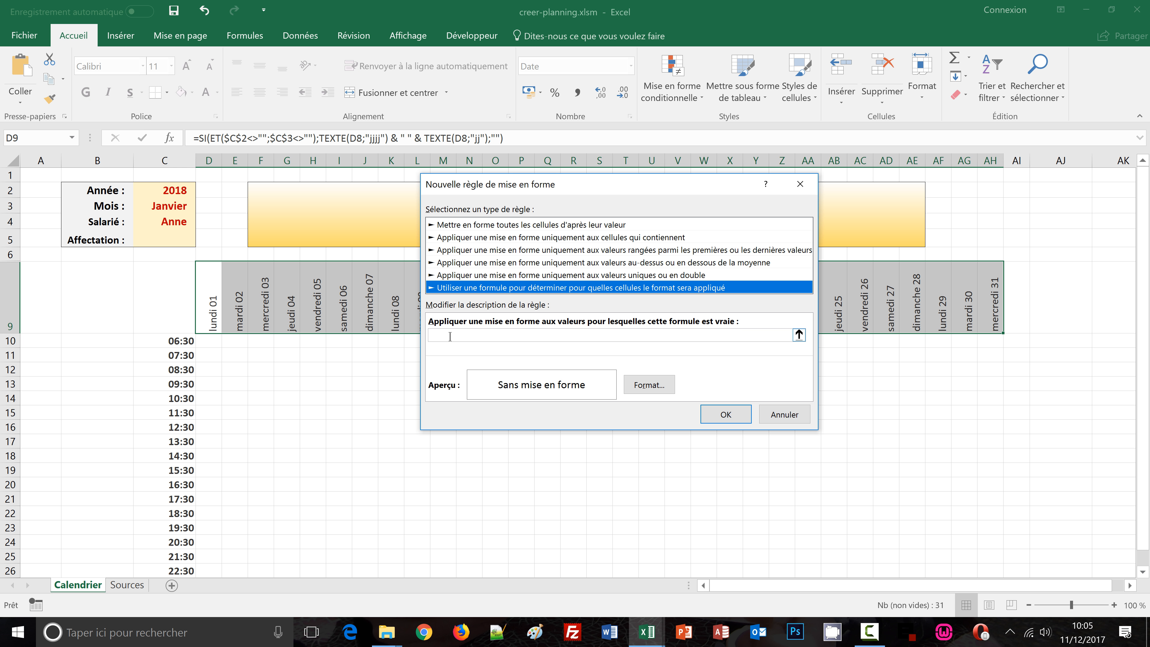
pyautogui.click(204, 308)
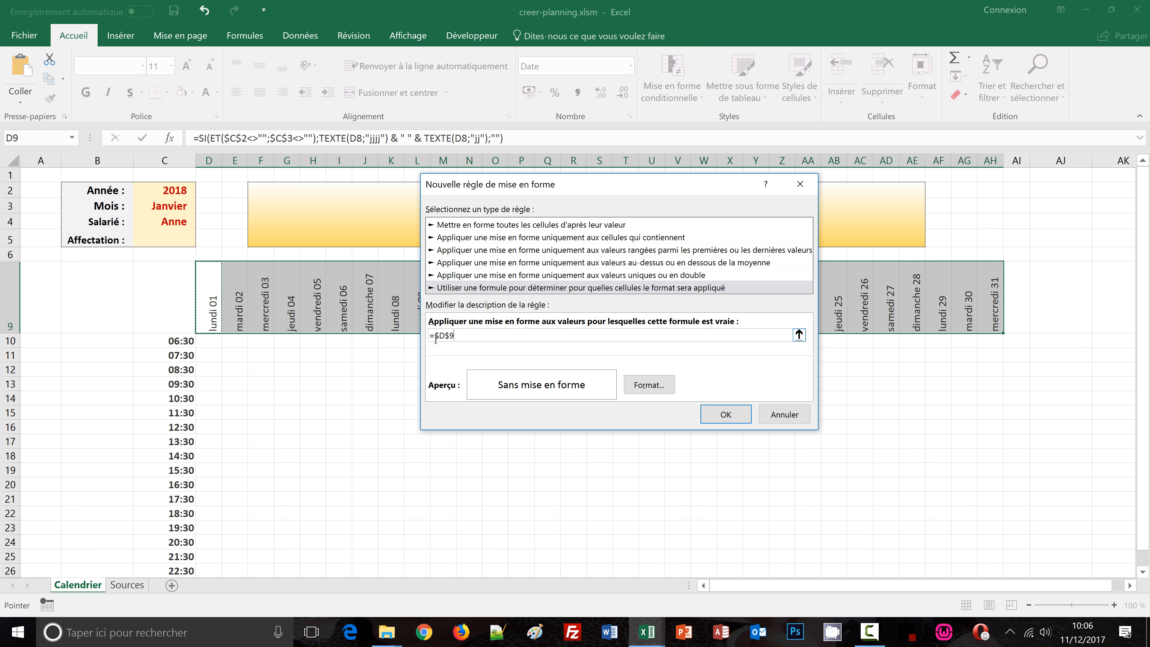
pyautogui.press('F4')
pyautogui.write('<>')
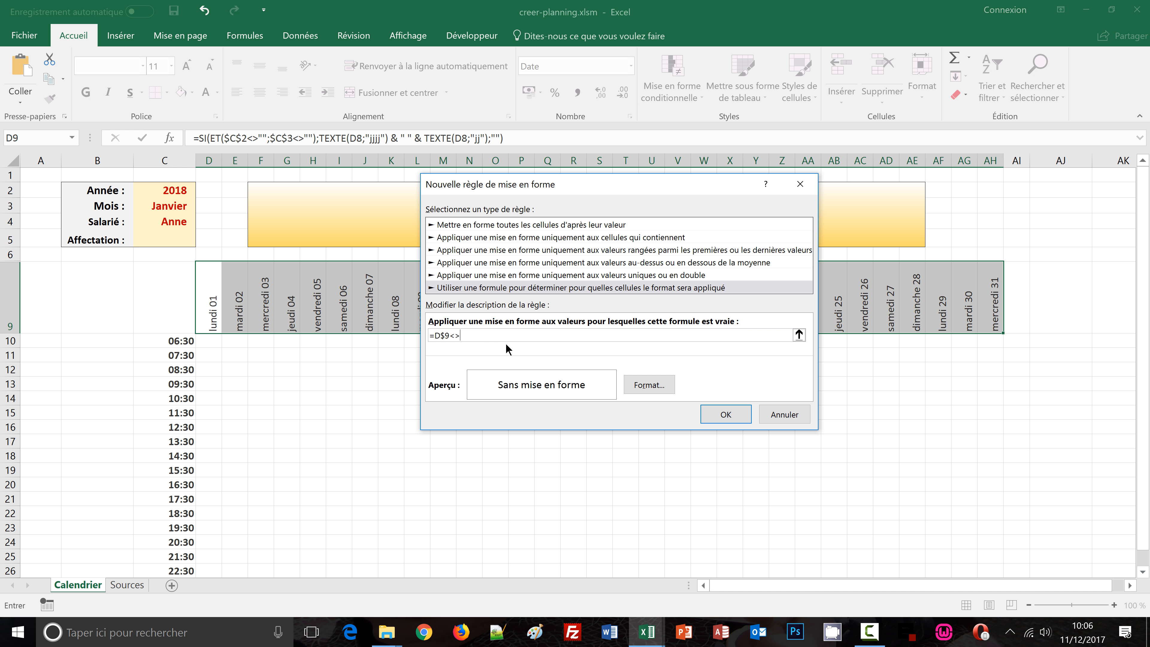
pyautogui.write('""')
# Give the rule's format a two-colour horizontal gradient fill ending in light gold
pyautogui.click(655, 388)
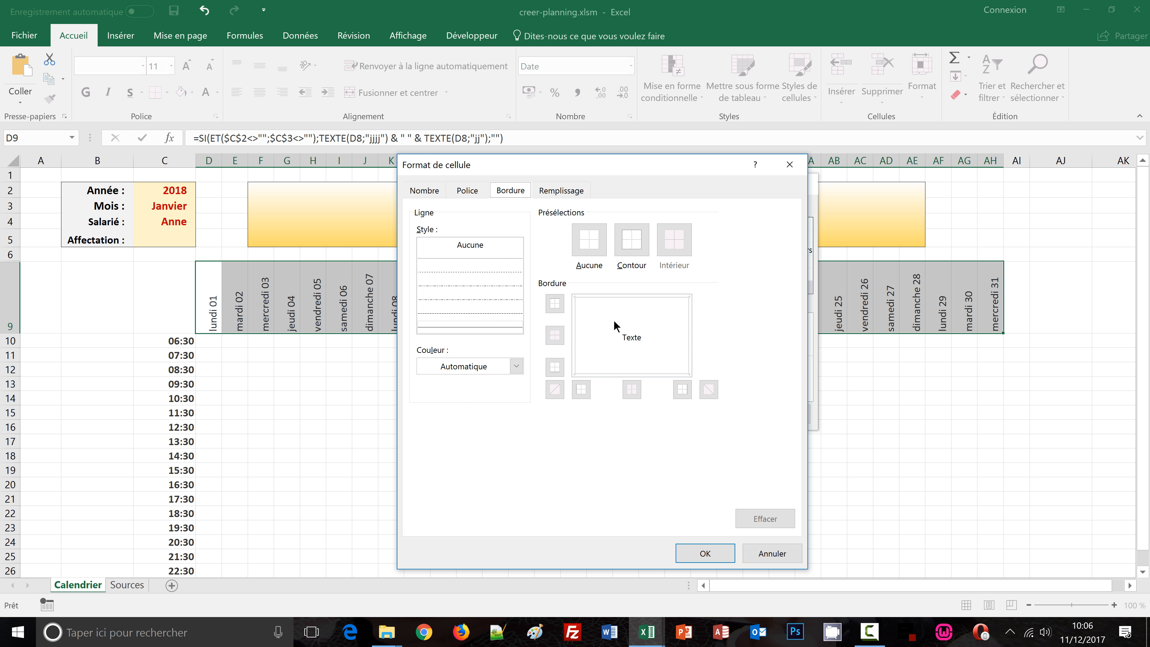
pyautogui.click(561, 190)
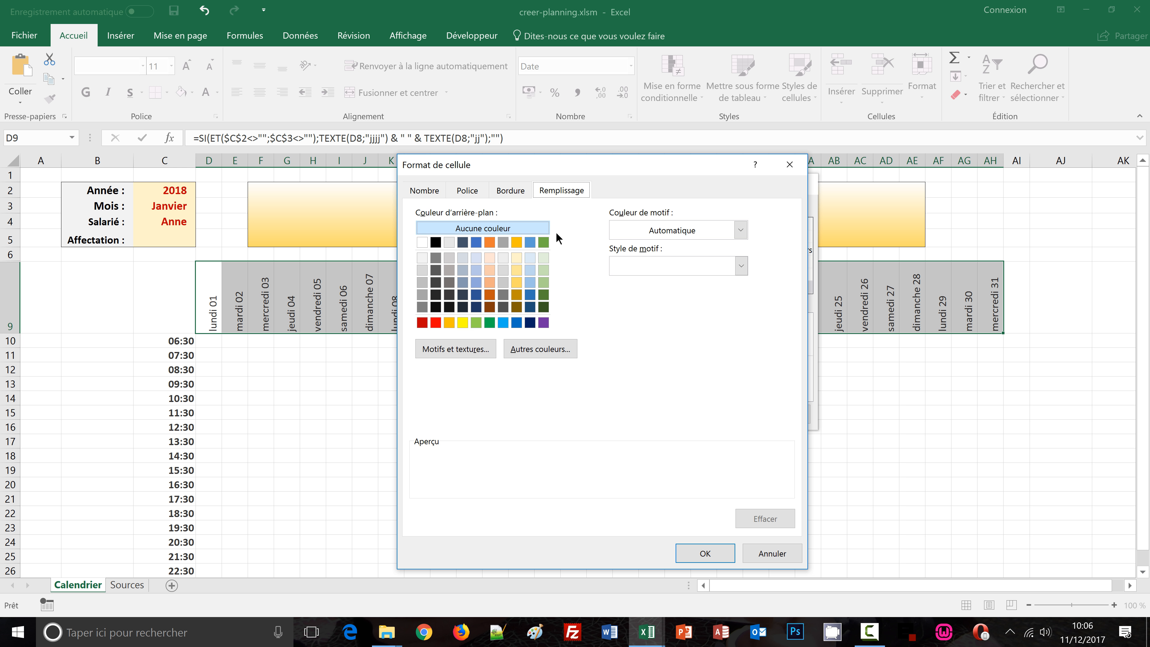
pyautogui.click(456, 348)
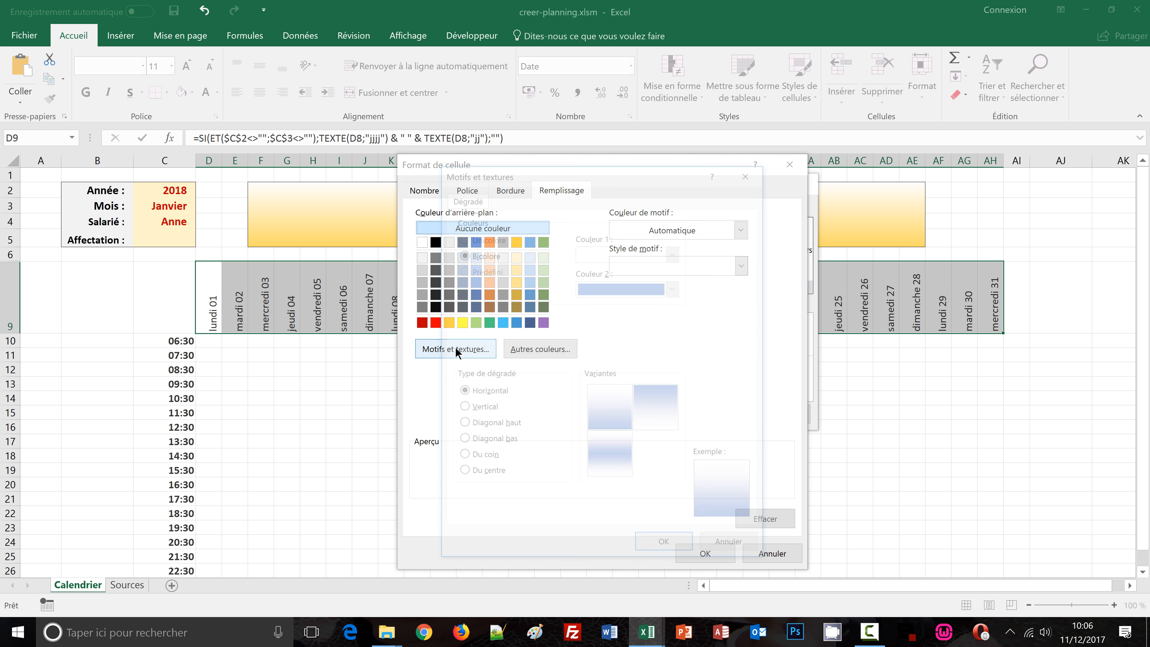
pyautogui.click(673, 286)
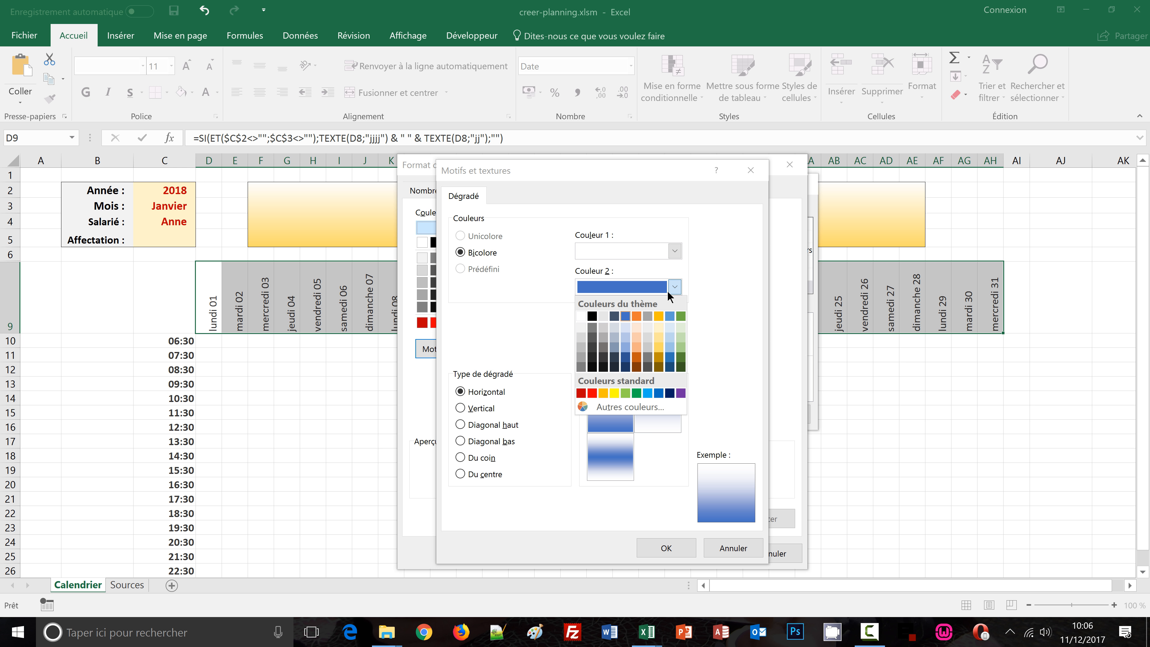
pyautogui.click(658, 340)
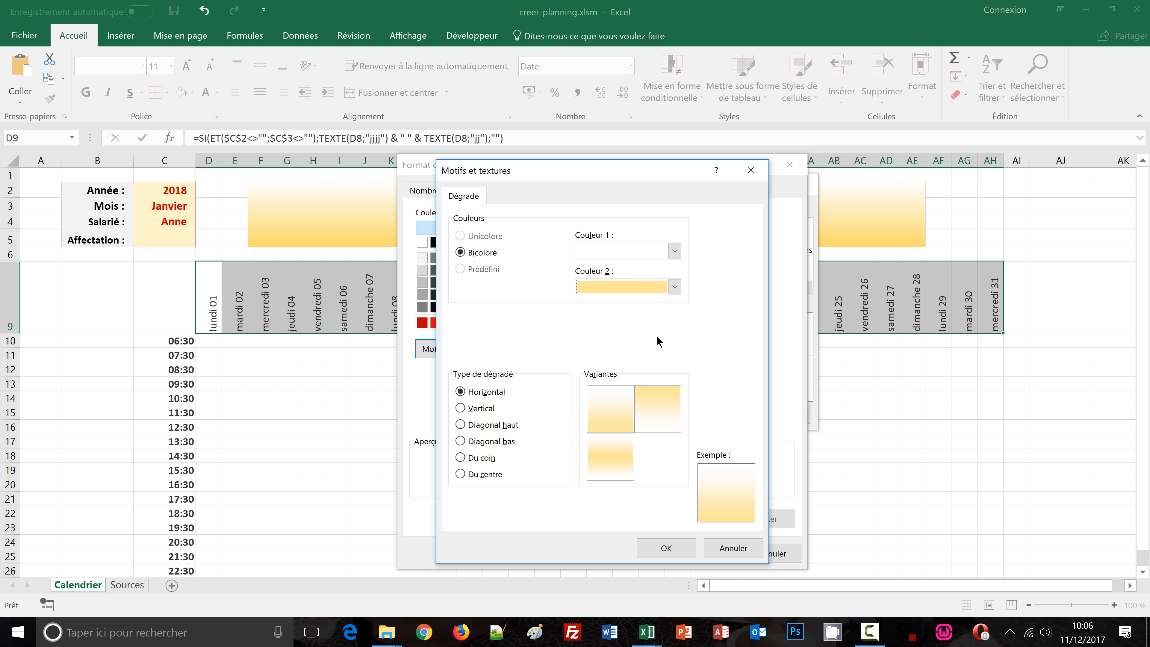
pyautogui.click(674, 288)
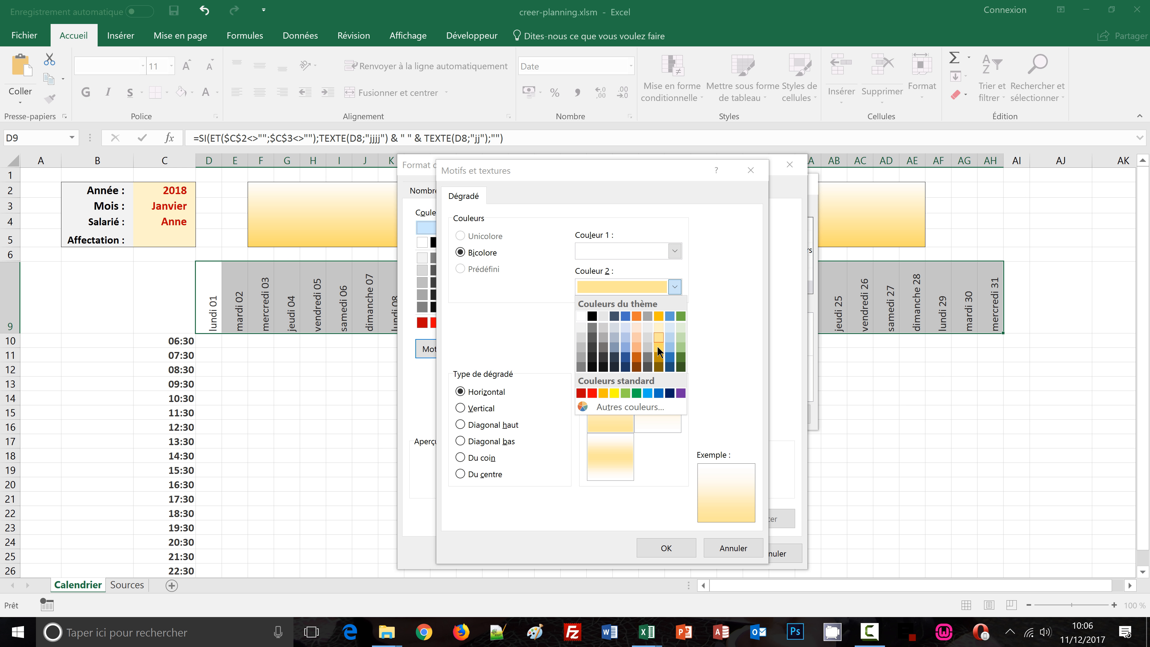
pyautogui.click(657, 346)
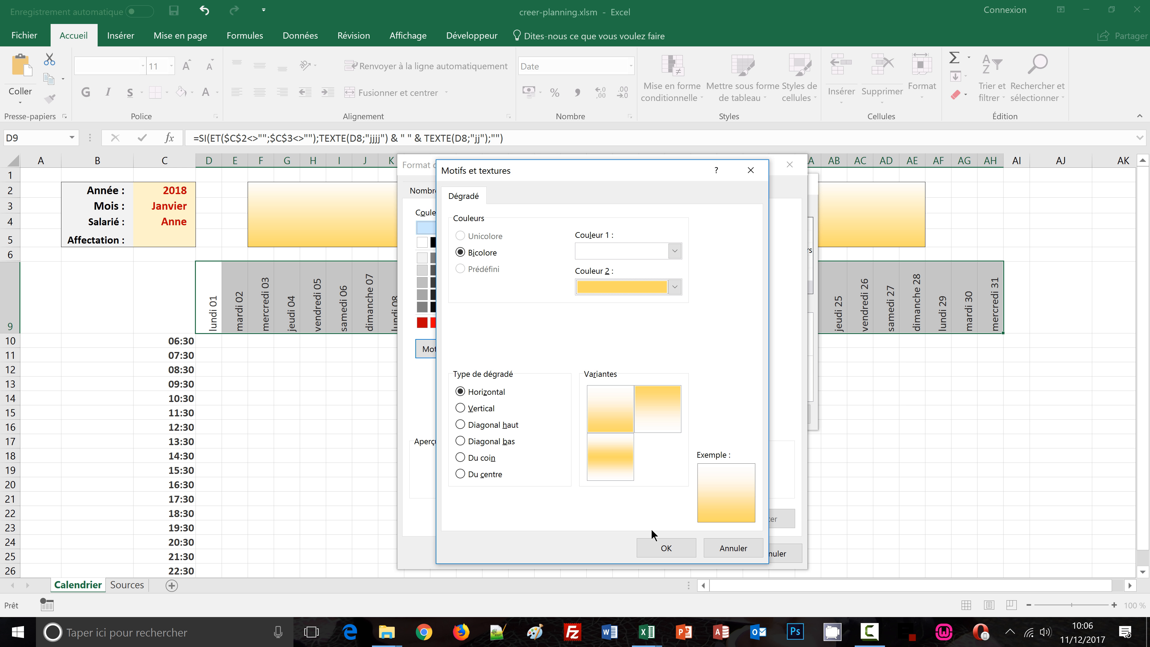
pyautogui.click(662, 549)
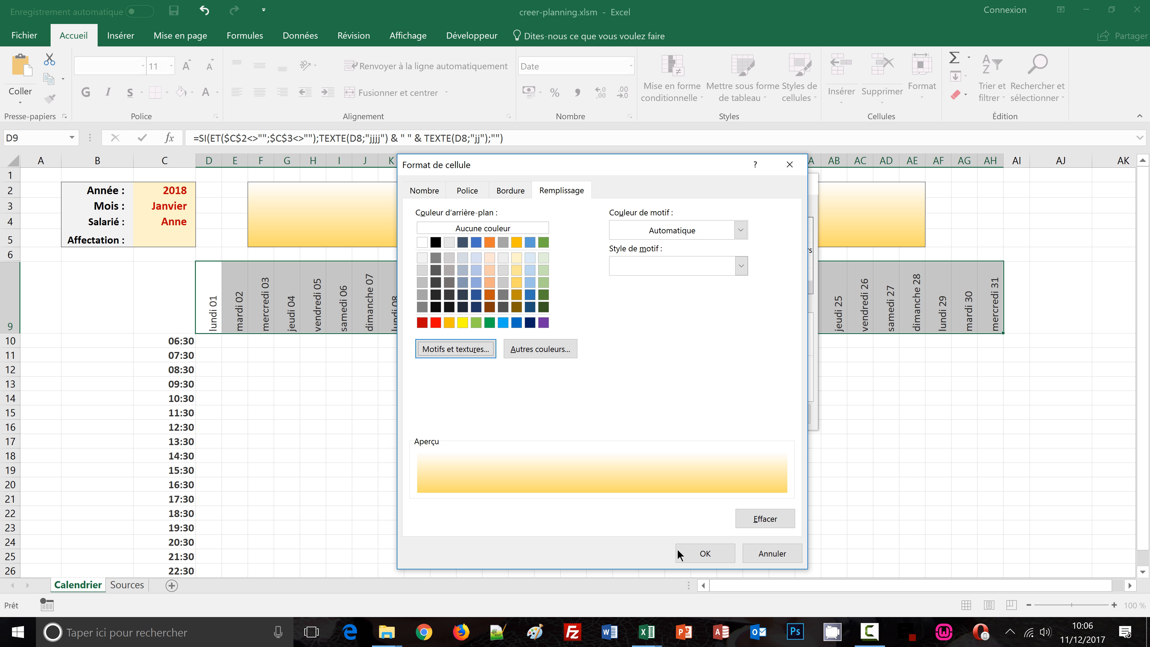
# Set the rule's font style to bold and apply the new conditional formatting rule to the day header row
pyautogui.click(472, 195)
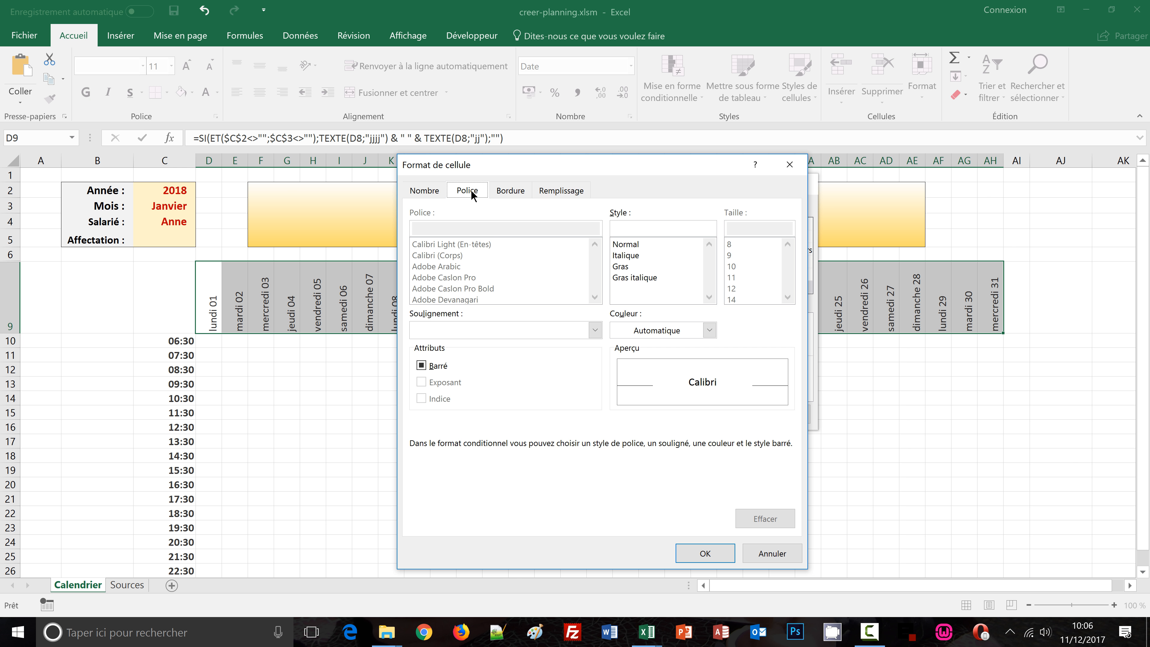
pyautogui.click(623, 267)
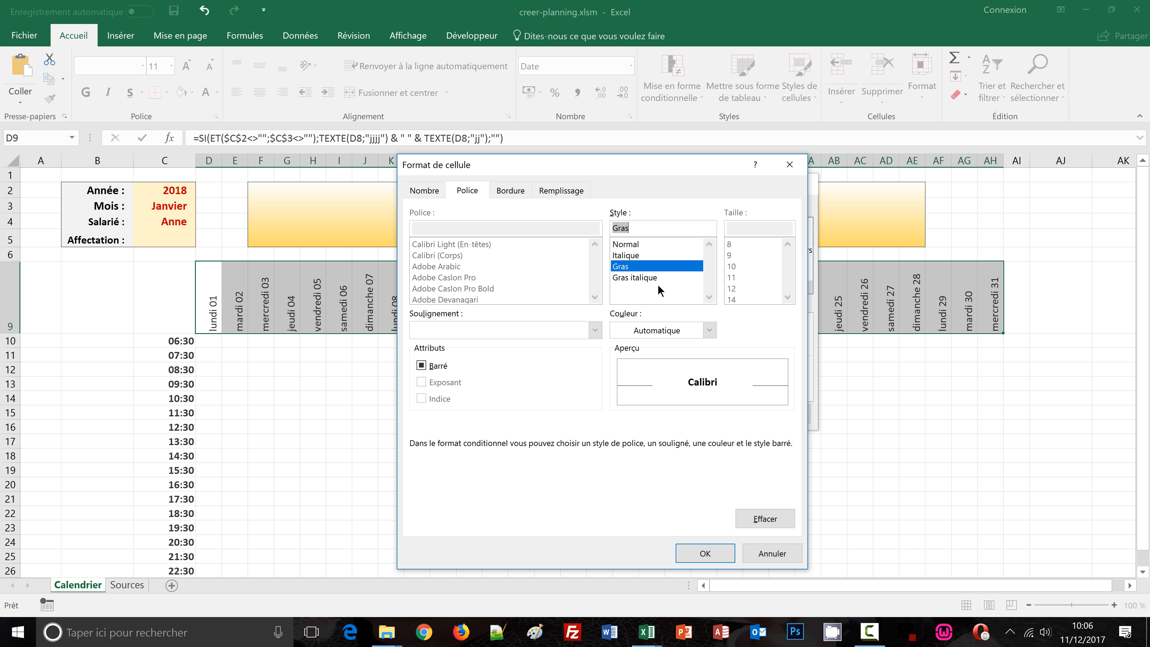
pyautogui.click(700, 552)
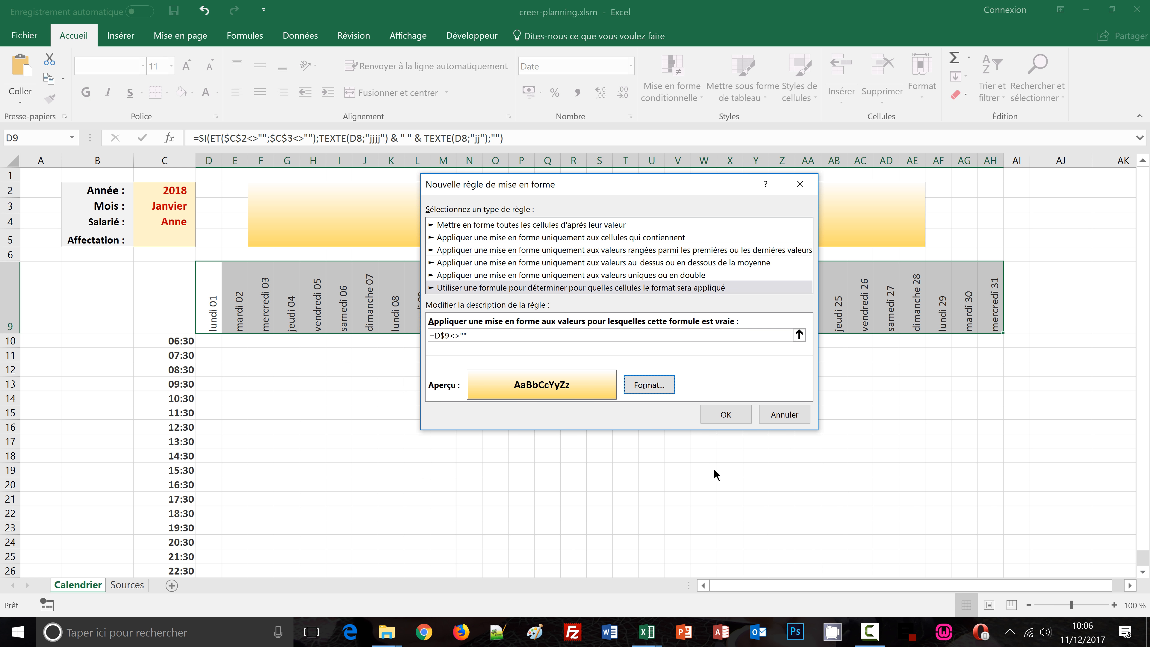
pyautogui.click(721, 416)
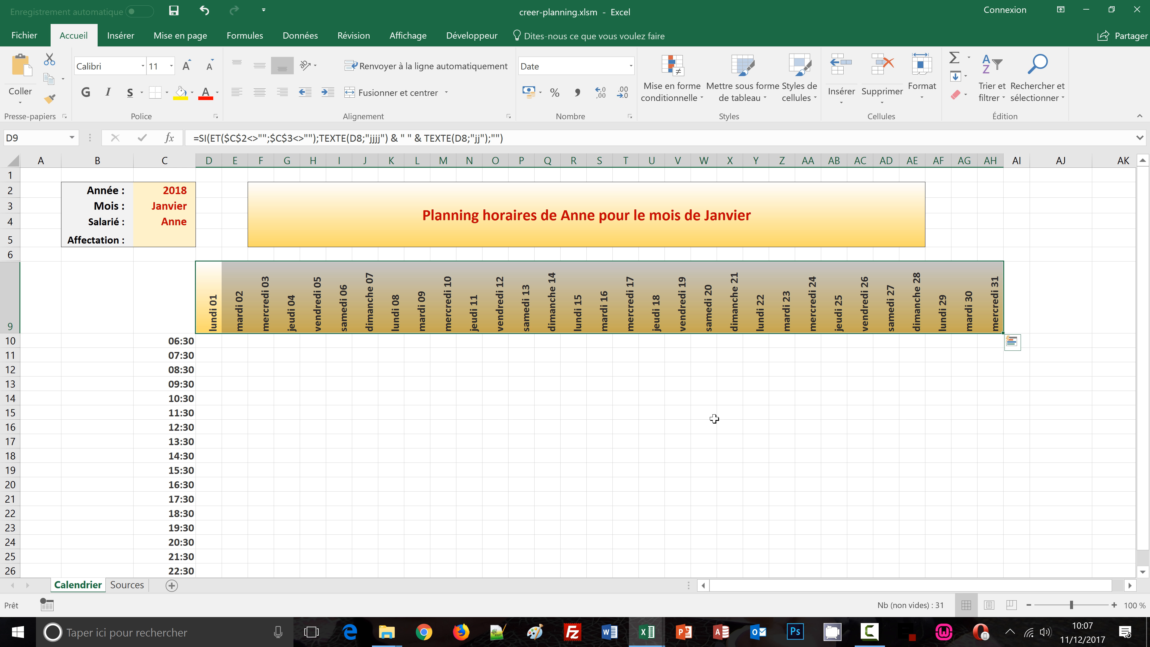
# Deselect the header row and switch the month dropdown to Février to test the day headers
pyautogui.click(45, 385)
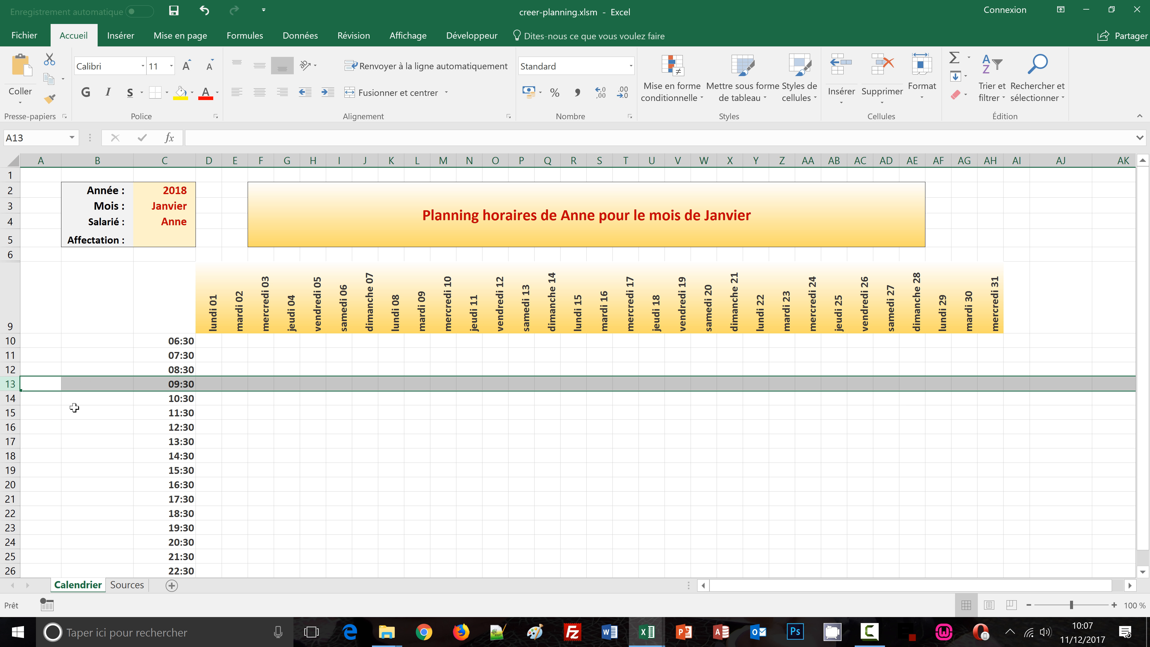
pyautogui.click(73, 445)
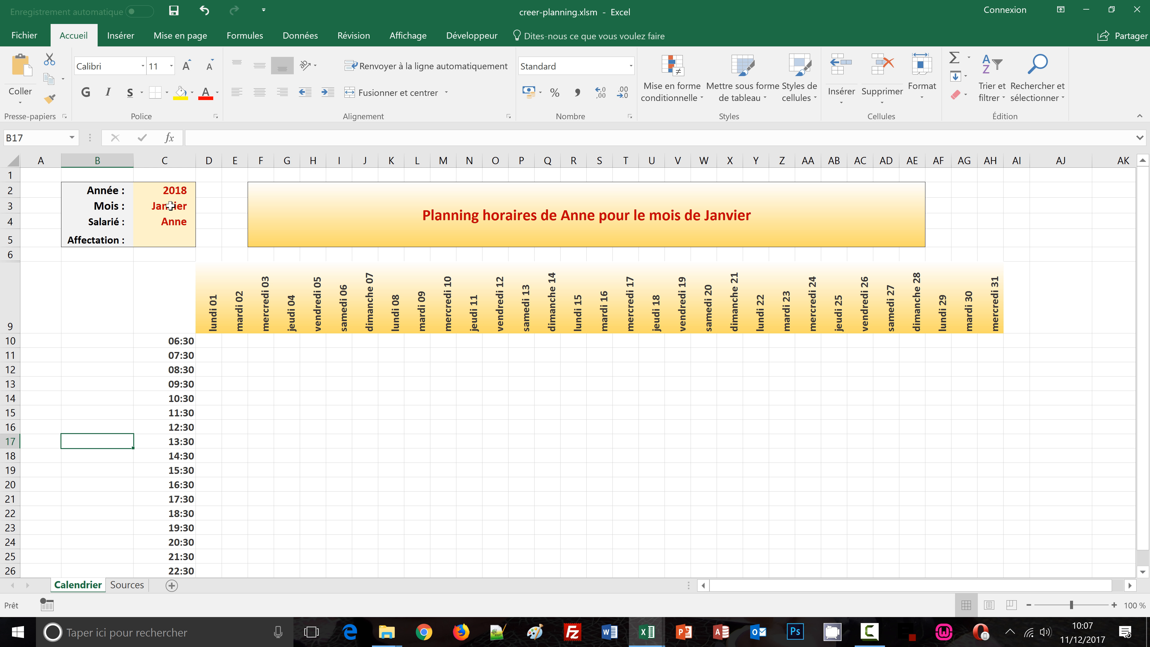
pyautogui.click(170, 206)
pyautogui.click(203, 206)
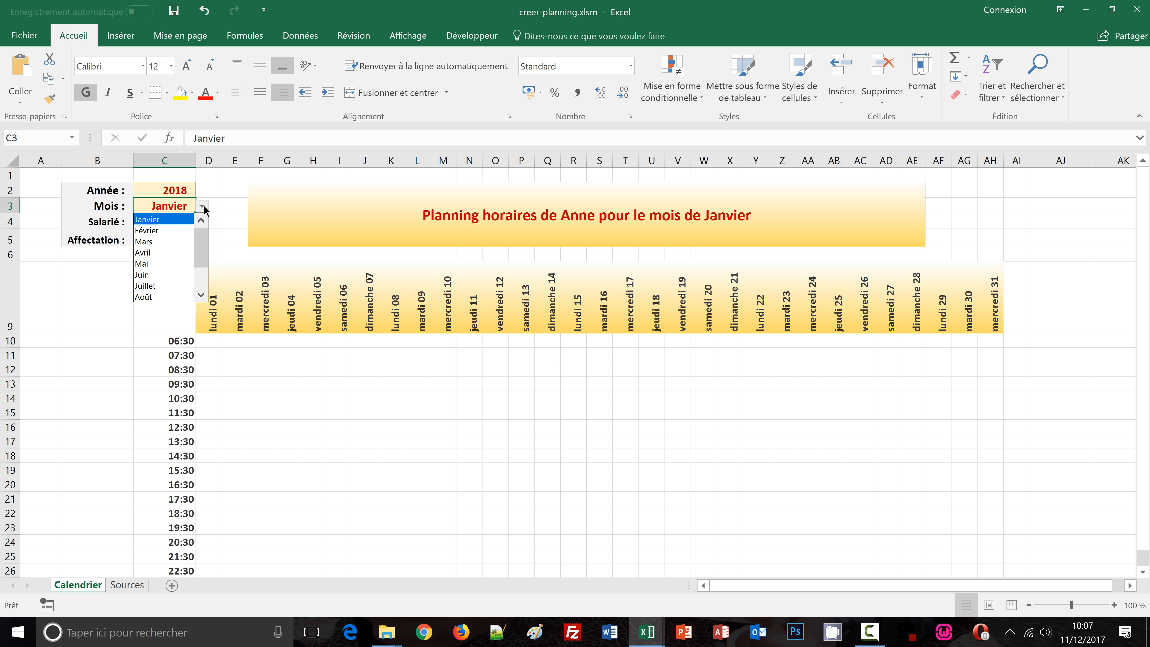
pyautogui.click(162, 225)
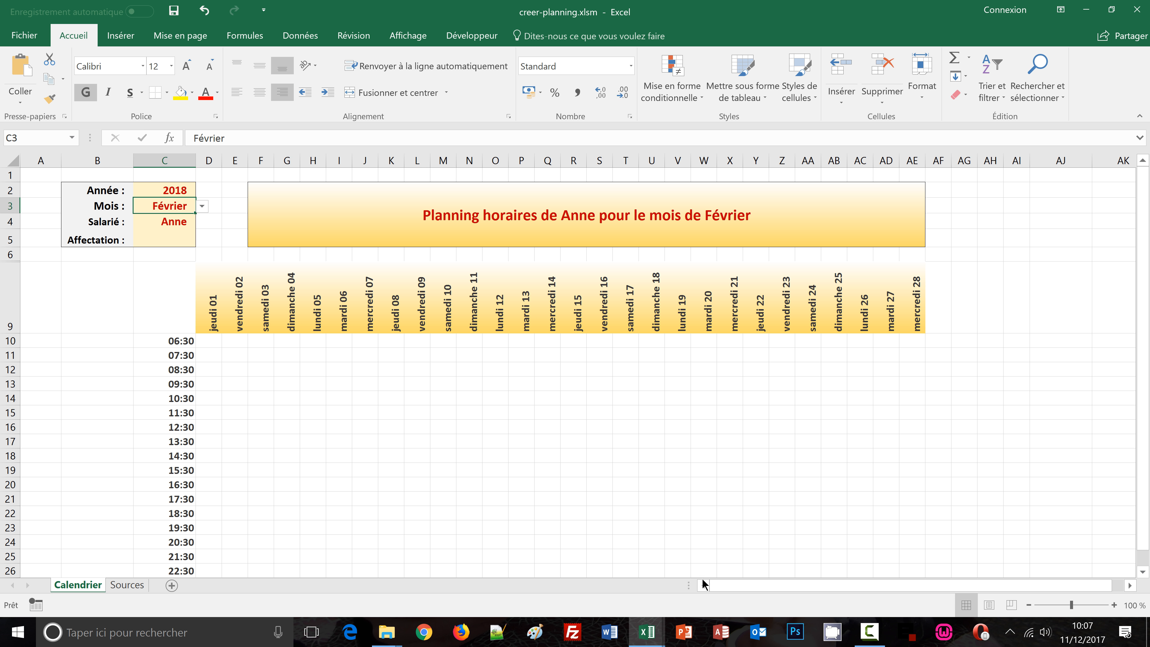
# Compare the planning with the finished reference workbook, switching between the two windows
pyautogui.moveTo(660, 642)
pyautogui.click(679, 575)
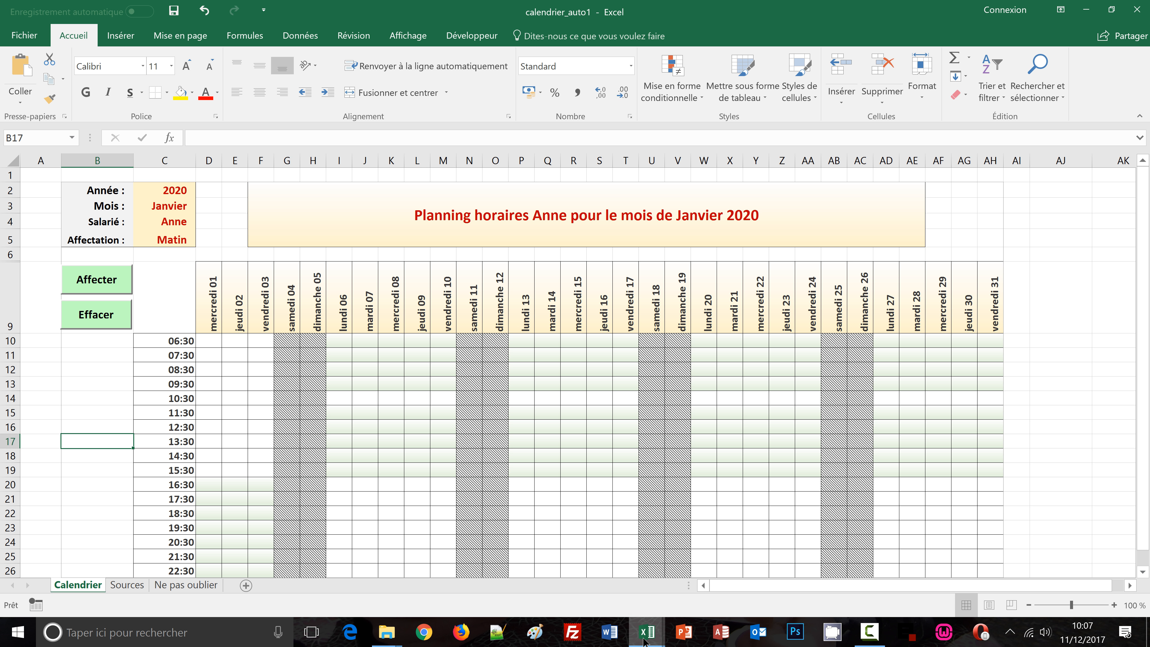
pyautogui.moveTo(646, 641)
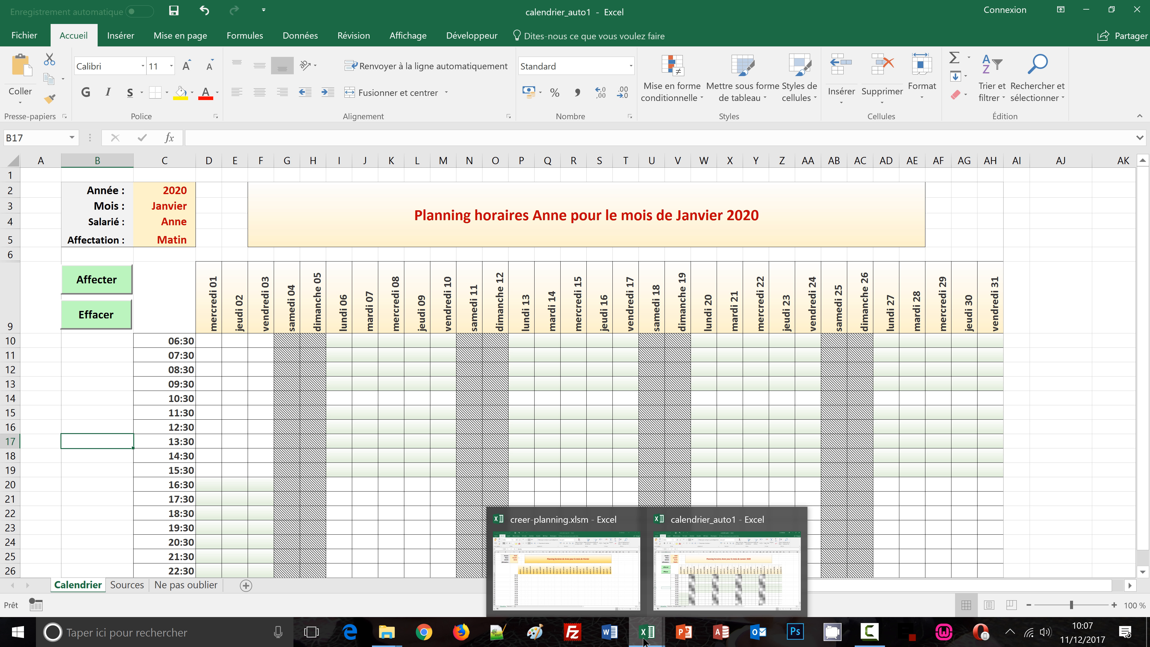
pyautogui.click(580, 583)
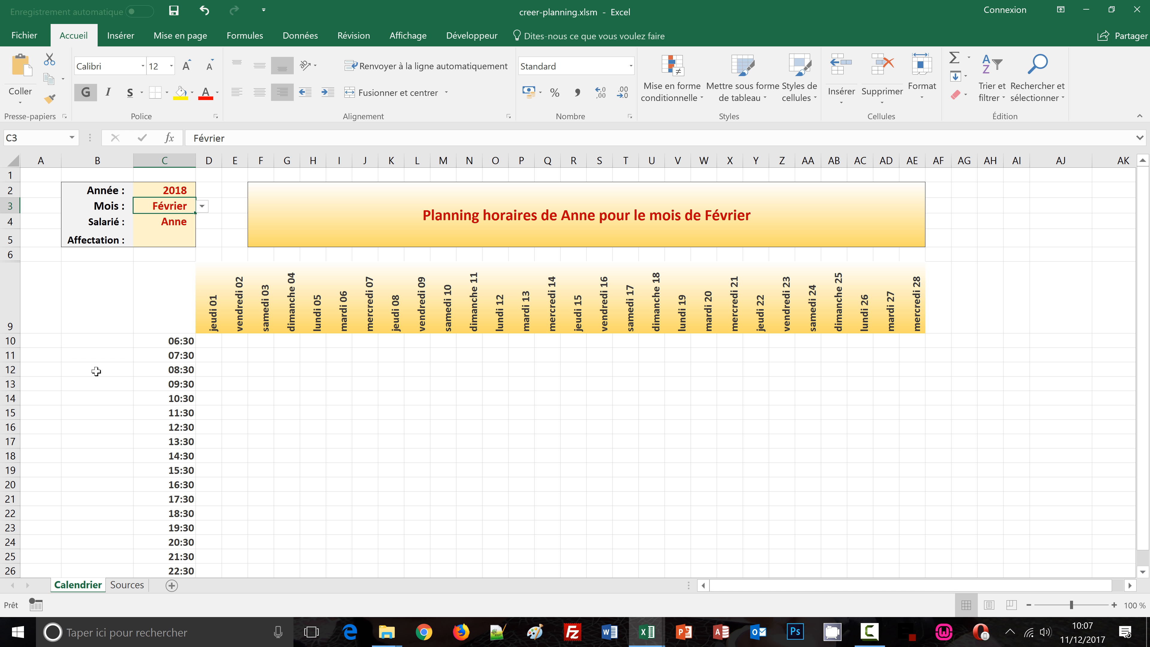
# Select the hour cells C10:C26 and create a new conditional formatting rule using the formula =$D$9<>""
pyautogui.click(97, 365)
pyautogui.click(70, 415)
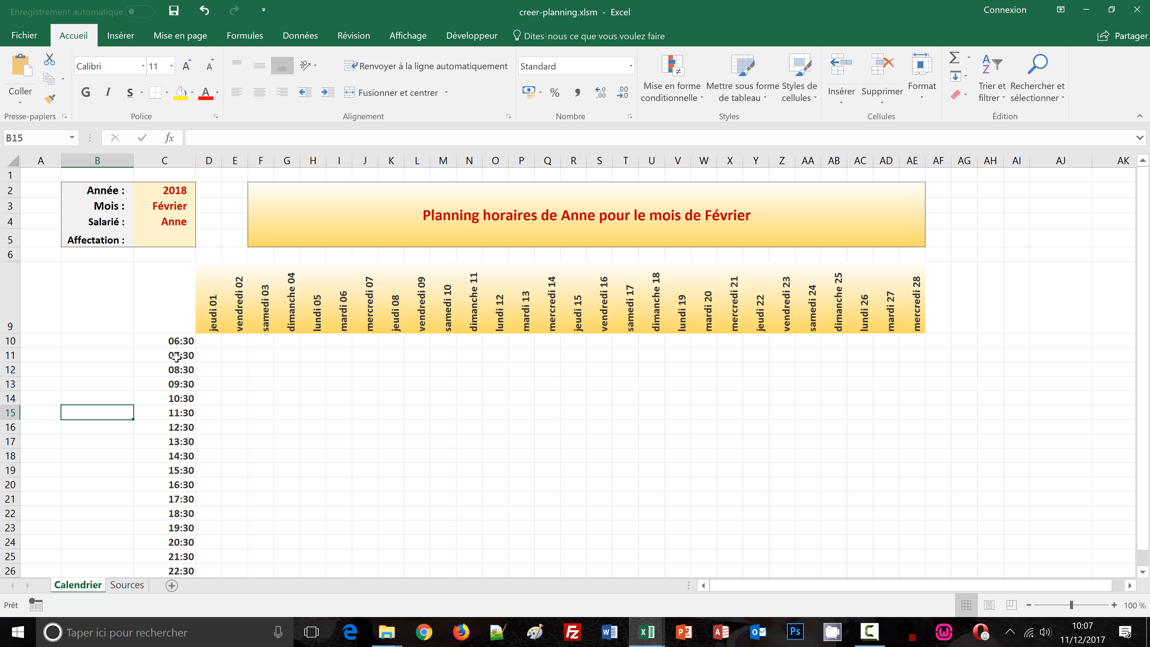
pyautogui.click(174, 338)
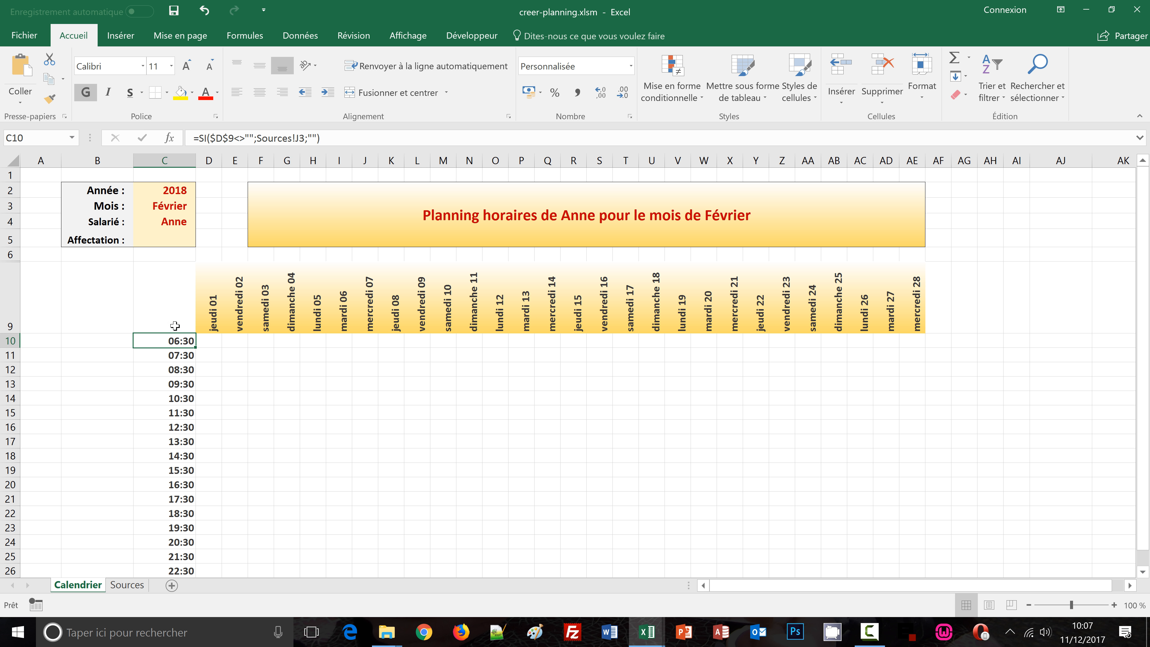
pyautogui.keyDown('shift'); pyautogui.click(173, 569); pyautogui.keyUp('shift')
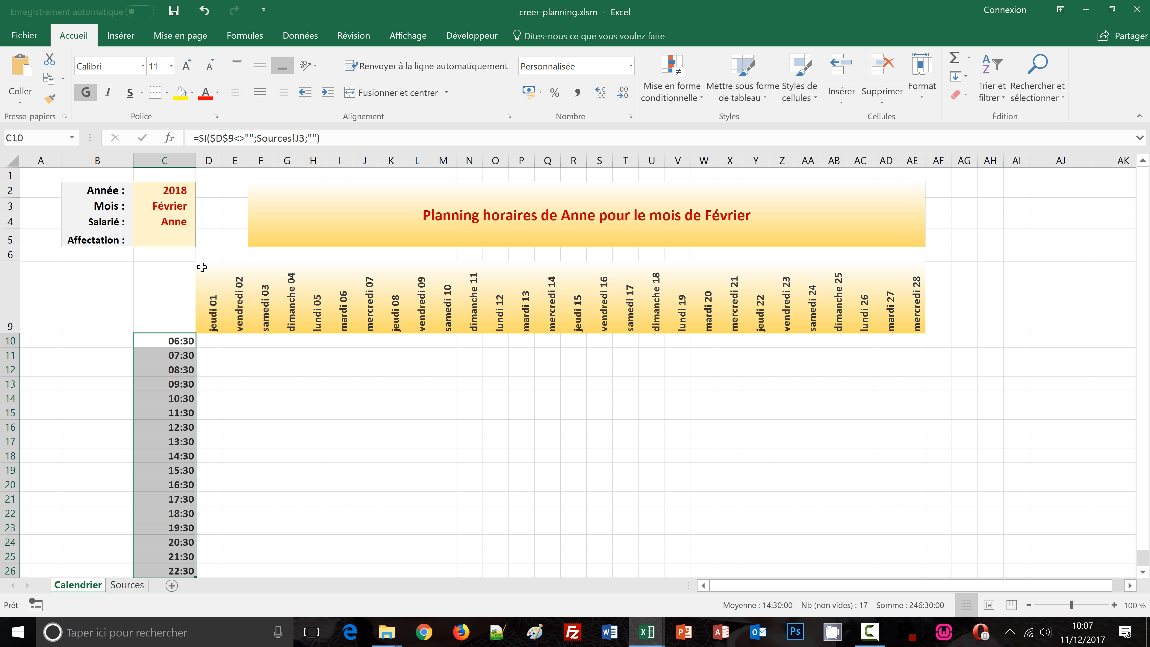
pyautogui.click(696, 93)
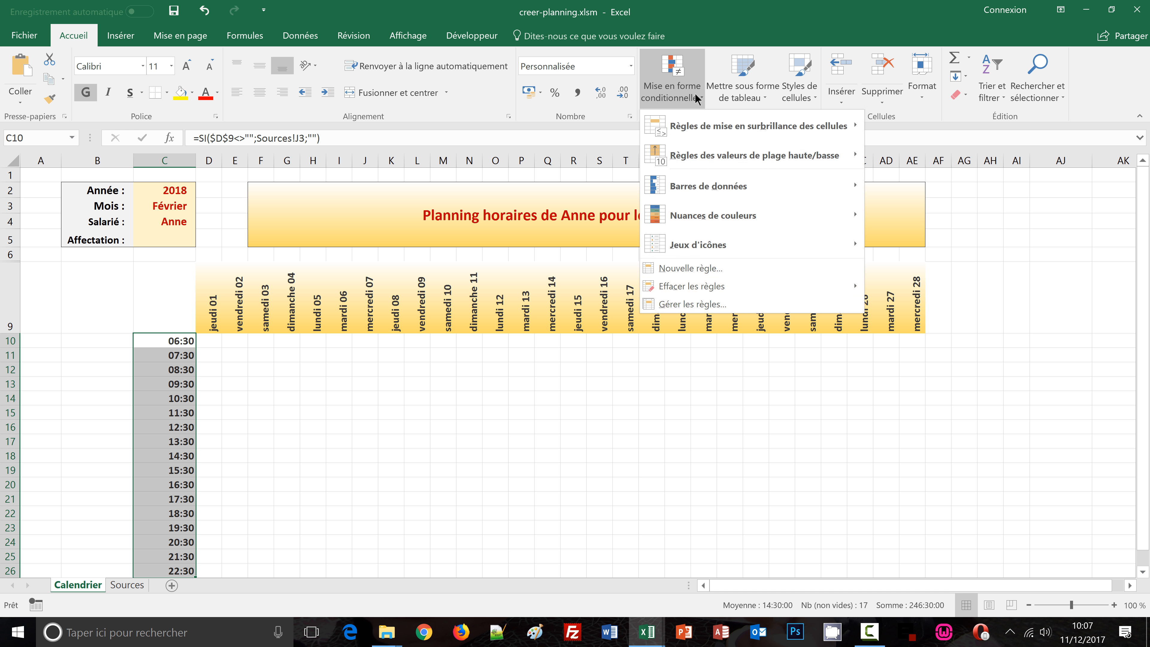
pyautogui.click(687, 270)
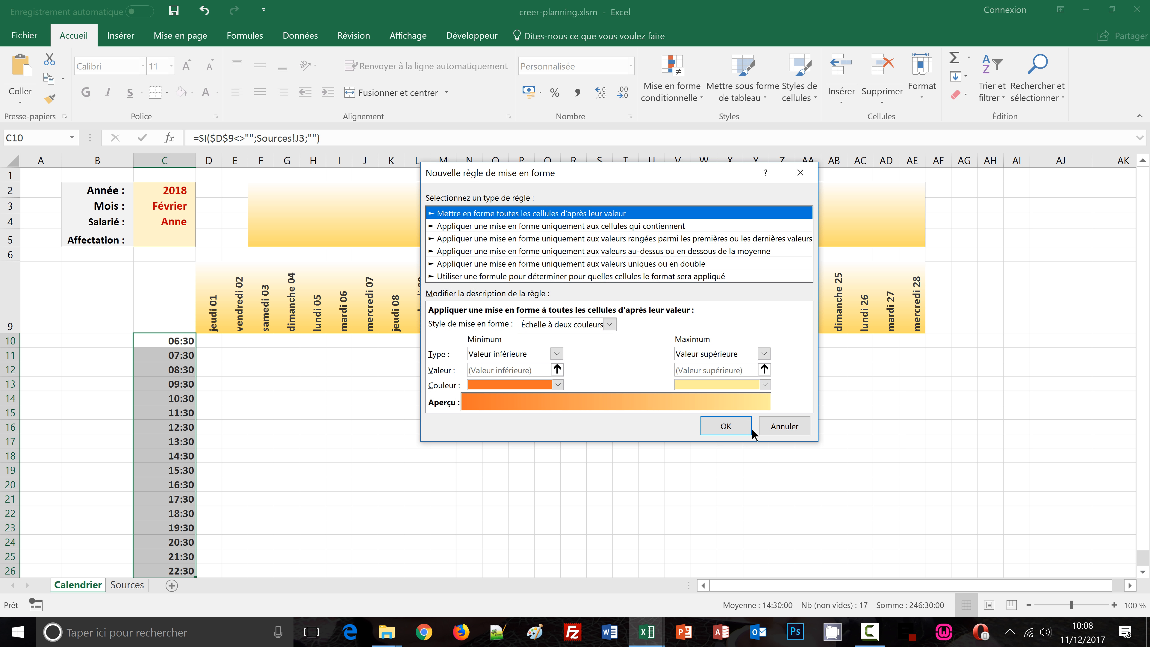
pyautogui.click(467, 277)
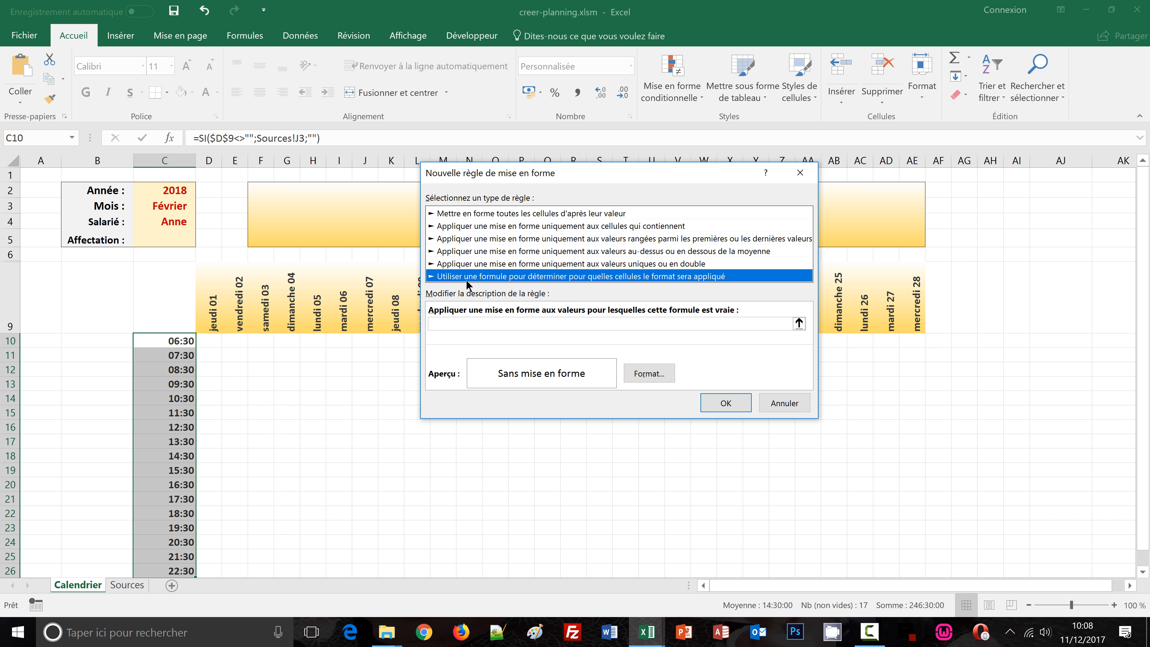
pyautogui.click(464, 323)
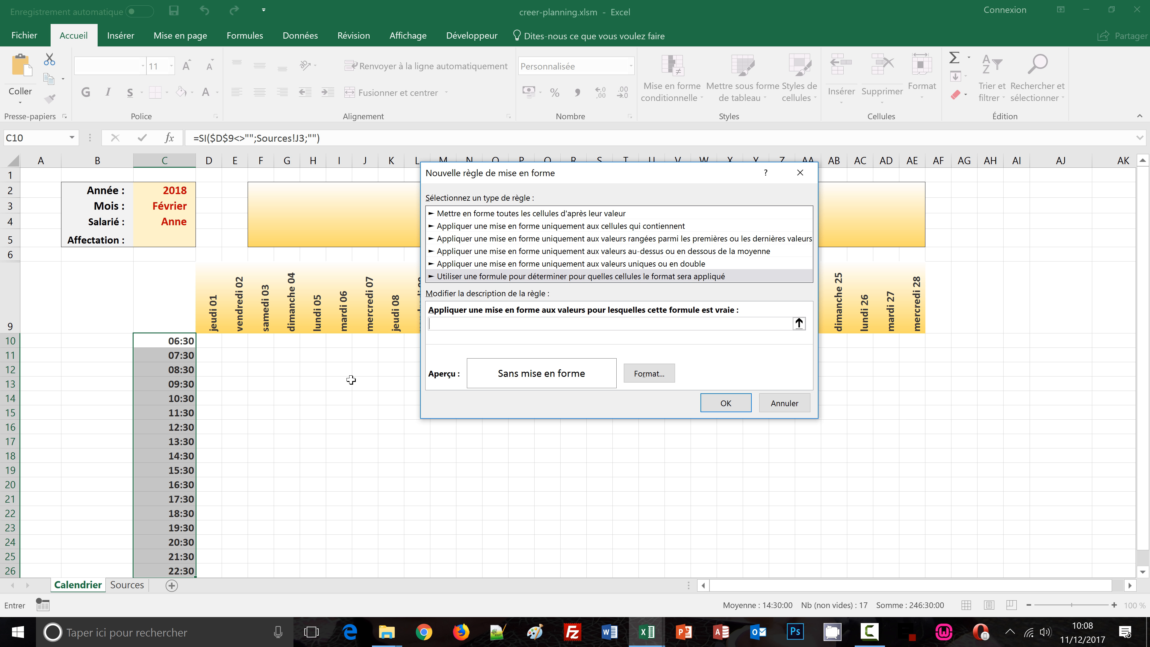
pyautogui.click(213, 313)
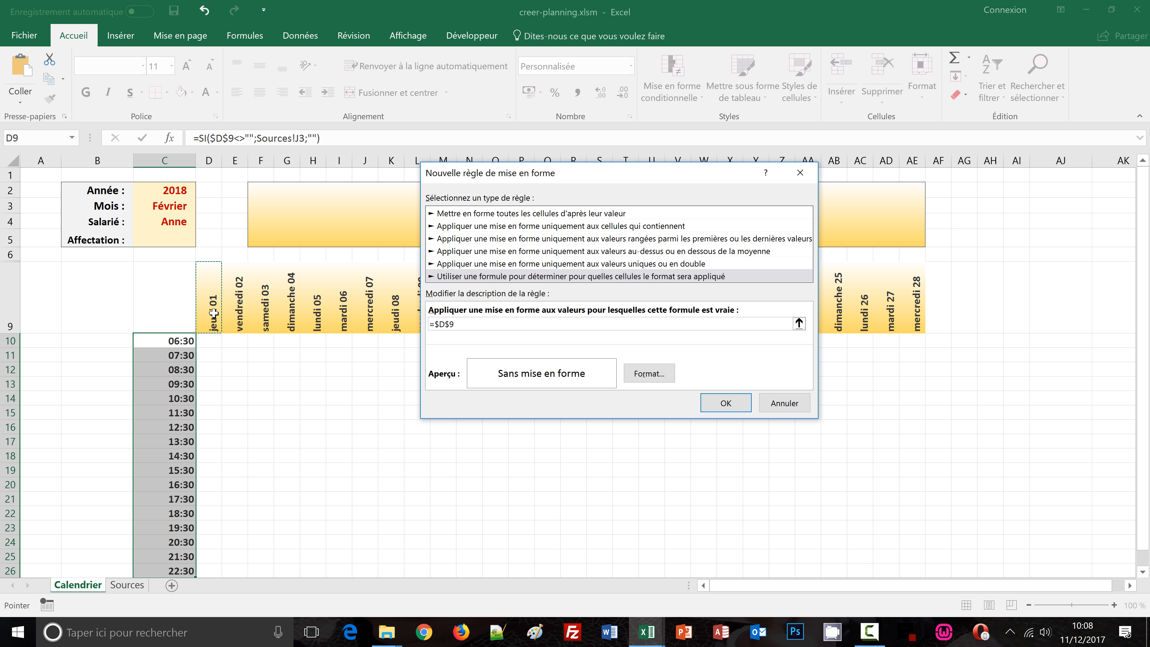
pyautogui.write('<>""')
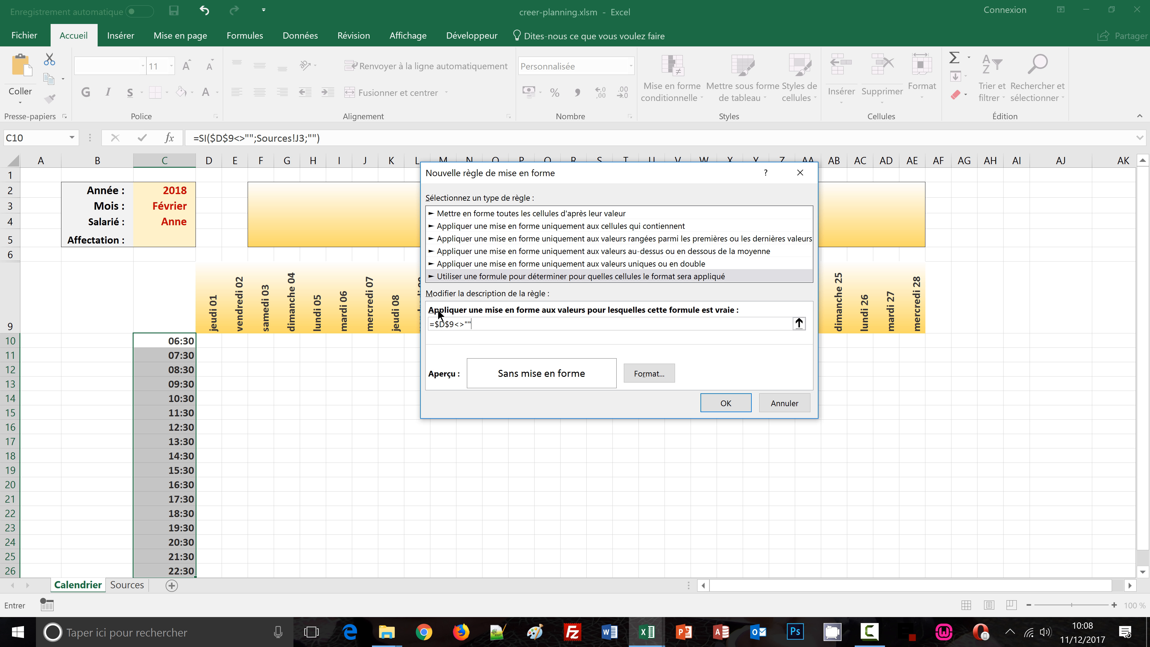
# Give the hour cells rule an outline border and apply it
pyautogui.click(637, 391)
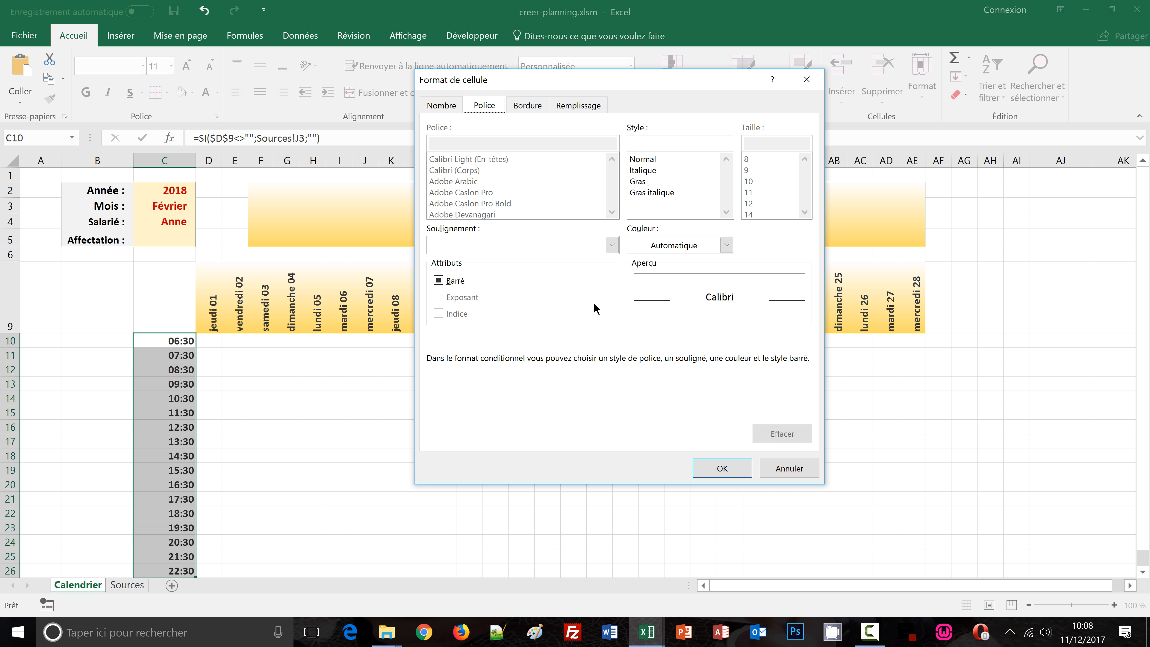
pyautogui.click(527, 104)
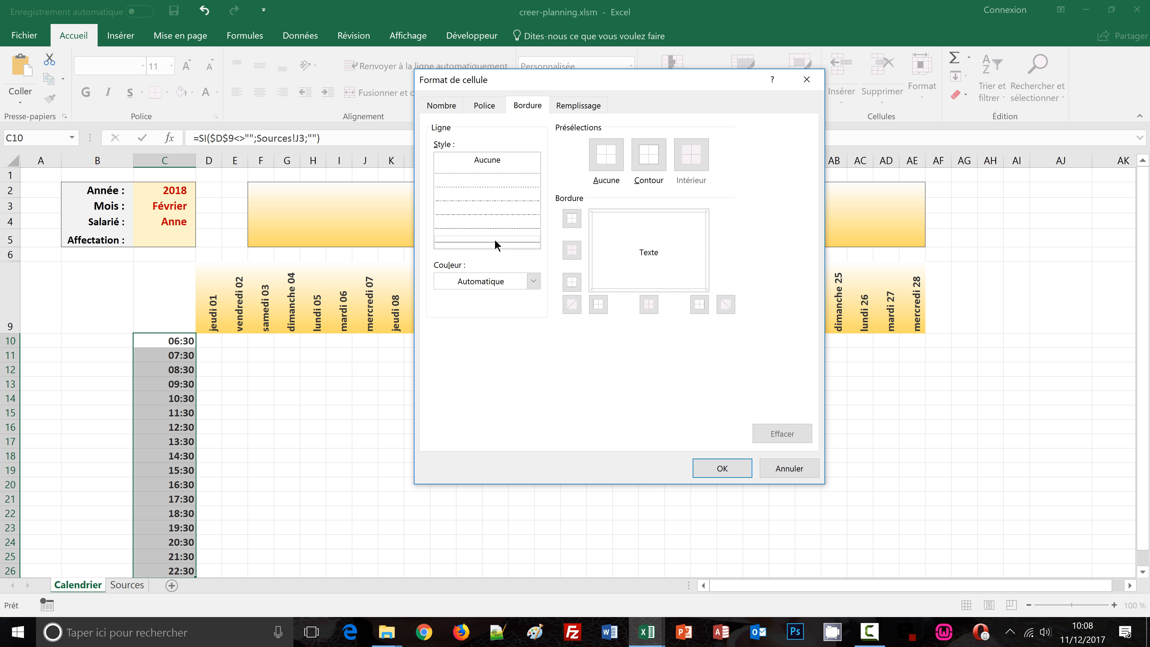
pyautogui.click(646, 164)
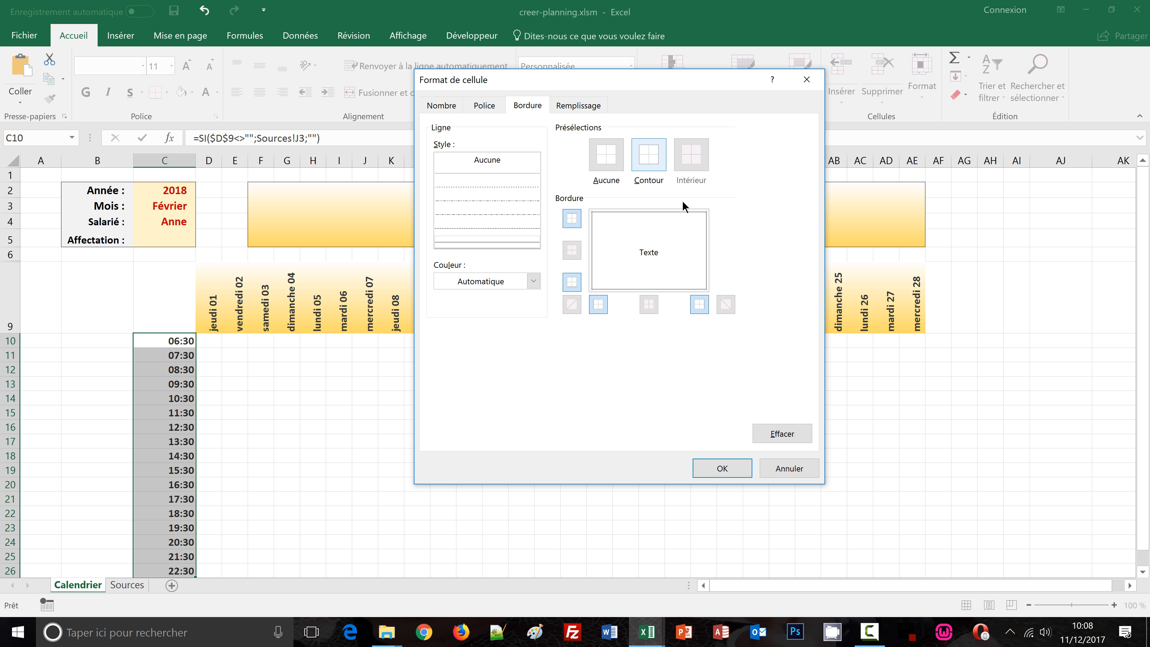
pyautogui.click(722, 468)
pyautogui.click(716, 403)
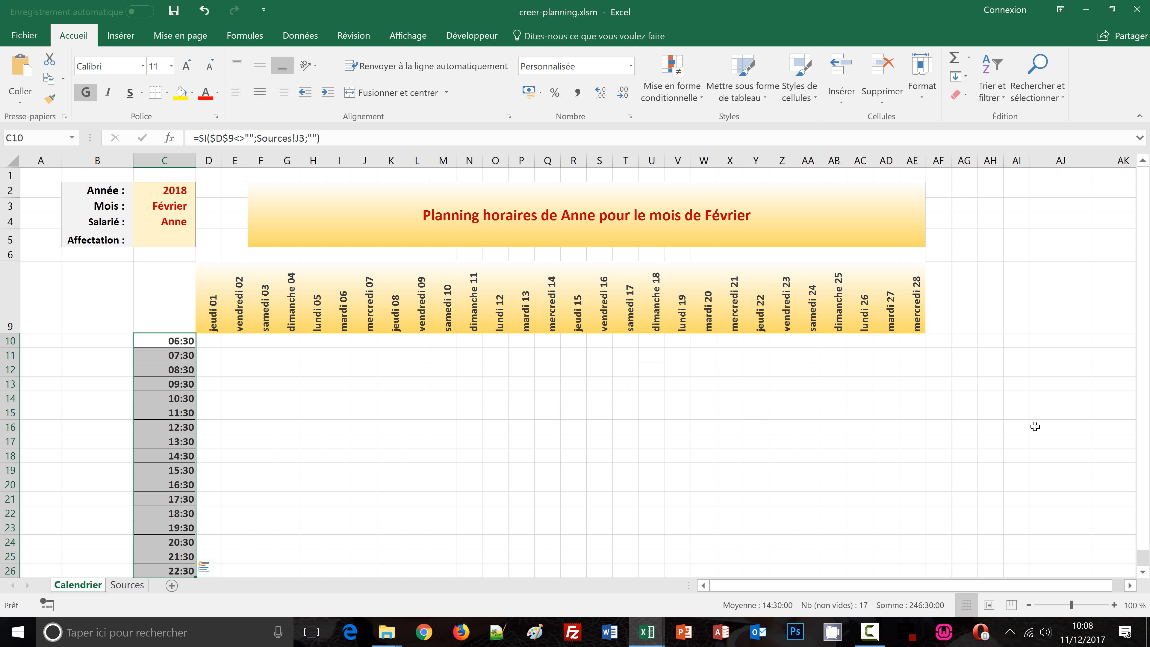
# Clear the month cell to test the conditional formatting of the hours and day headers
pyautogui.click(1035, 426)
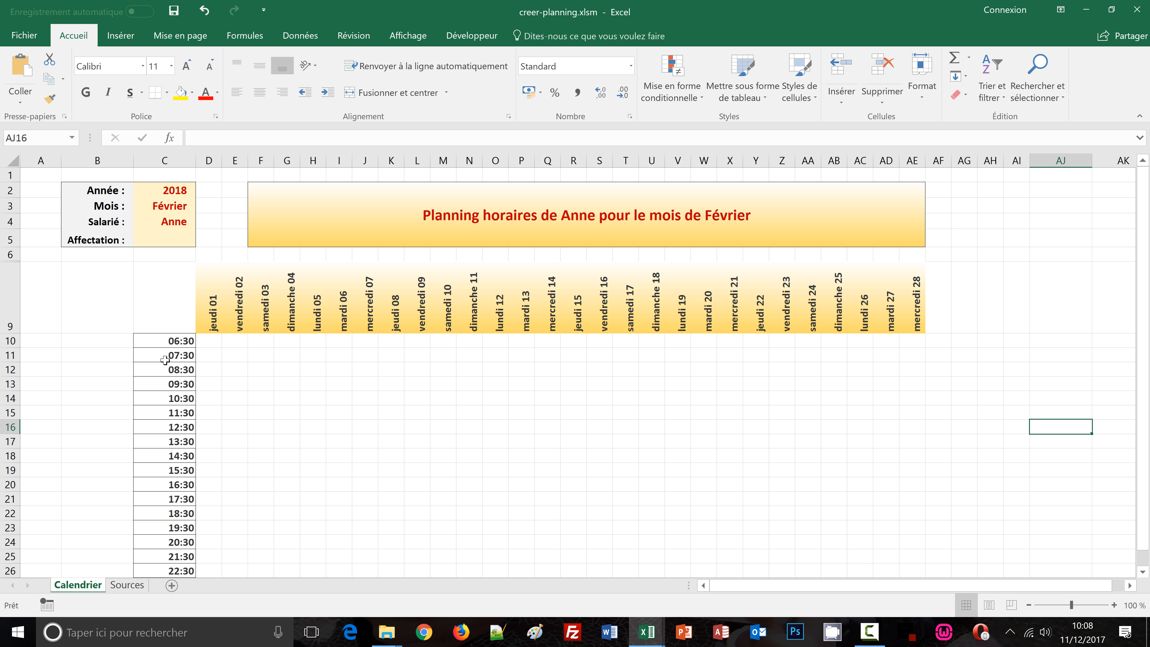
pyautogui.click(172, 203)
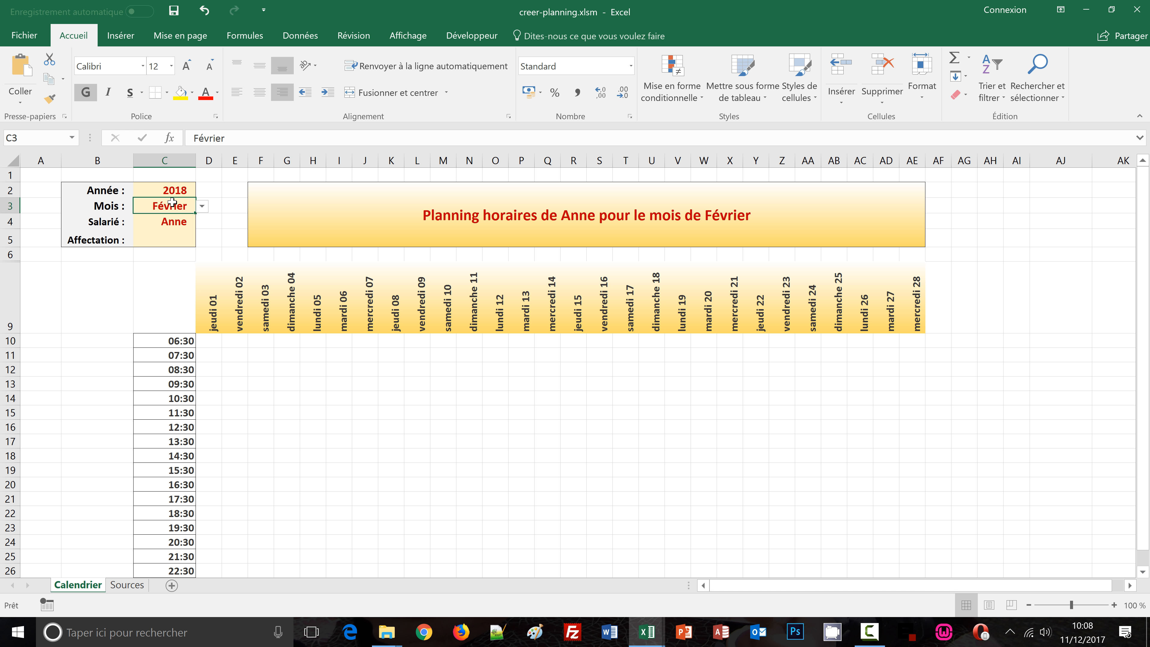
pyautogui.doubleClick(172, 203)
pyautogui.press('Delete')
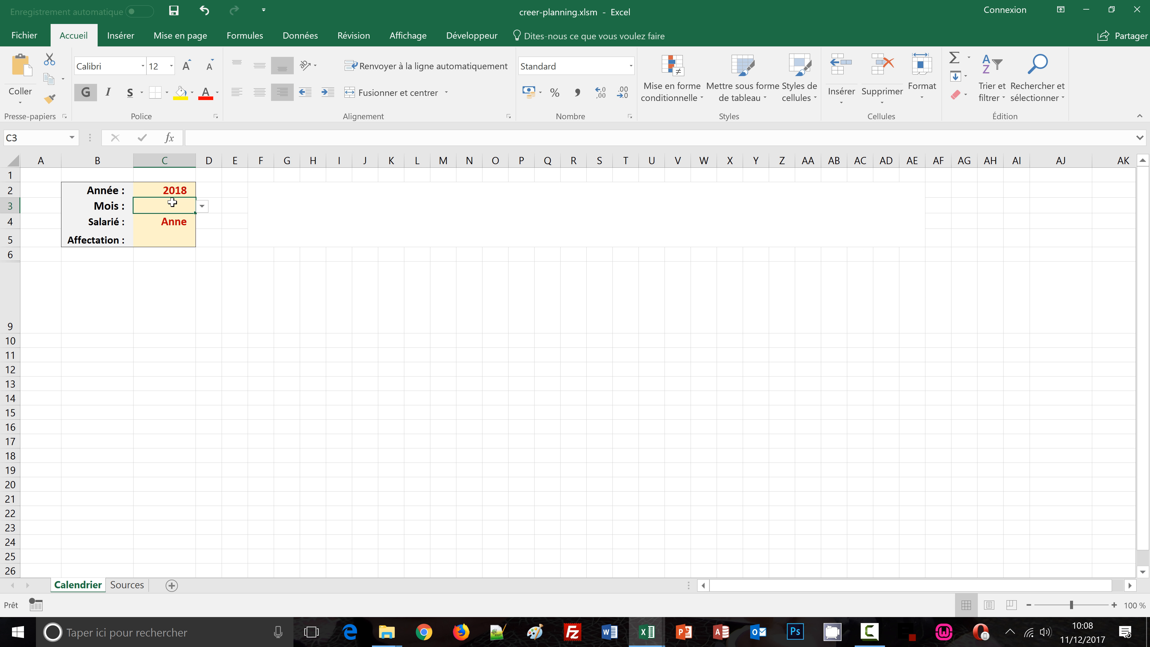
# Pick a month again in the month dropdown, trying Février and then Janvier, to check the formatting returns
pyautogui.click(201, 206)
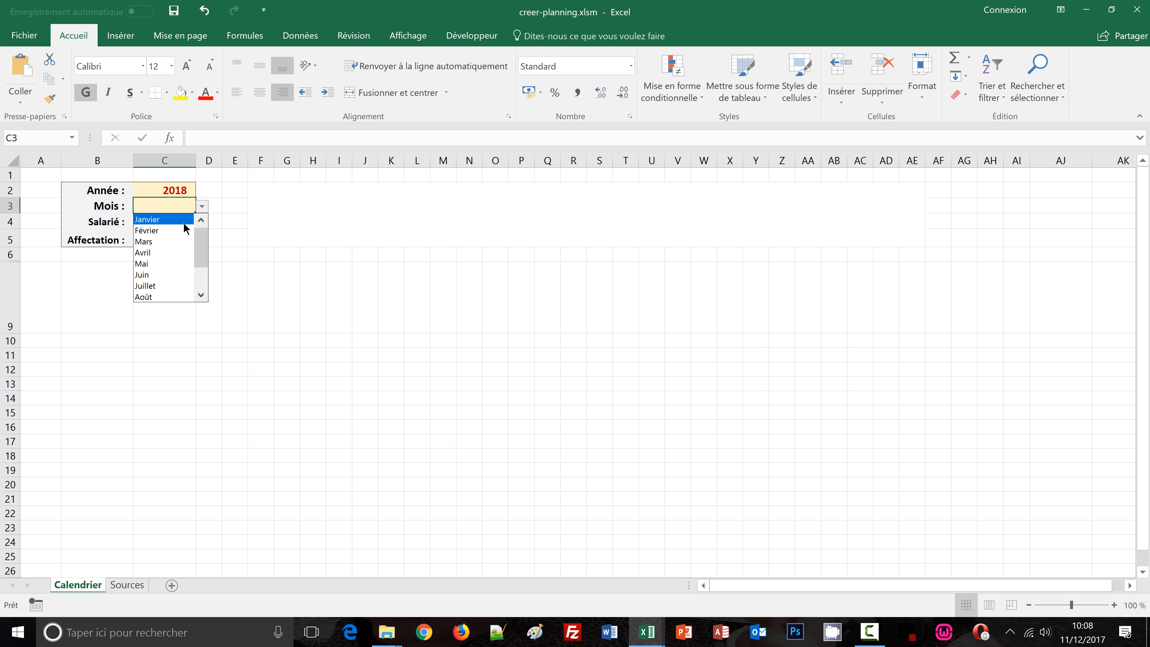
pyautogui.click(180, 232)
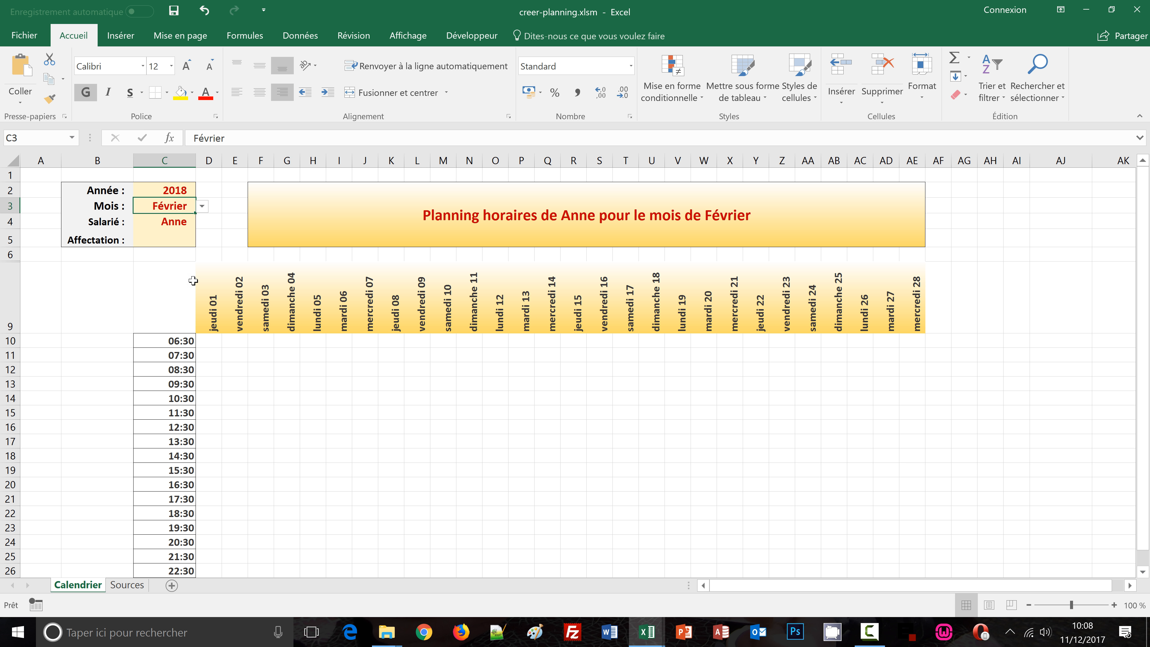
pyautogui.click(202, 206)
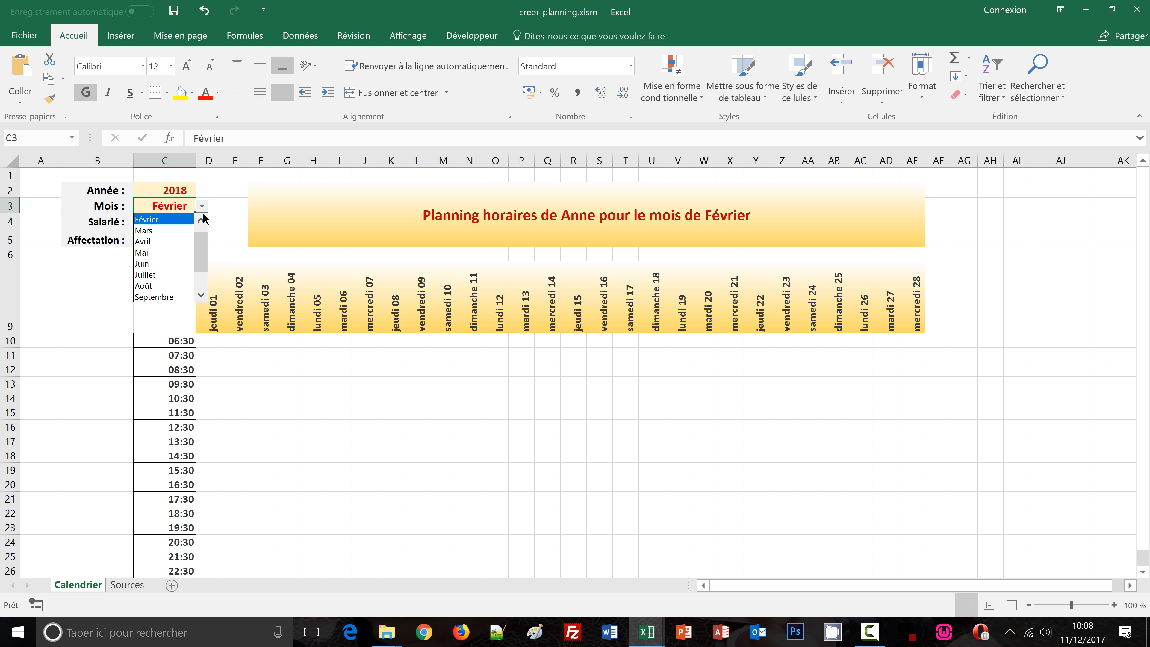
pyautogui.click(172, 223)
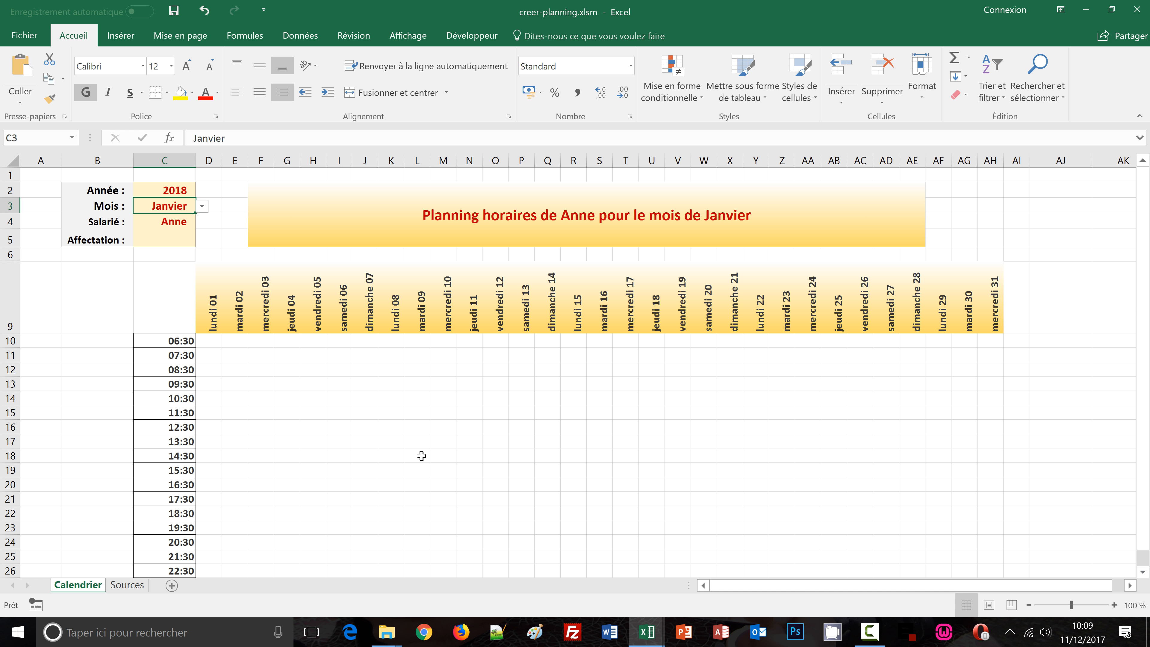
# Select the grid D9:AH26 and create a new conditional formatting rule using the formula =D$9<>""
pyautogui.click(208, 309)
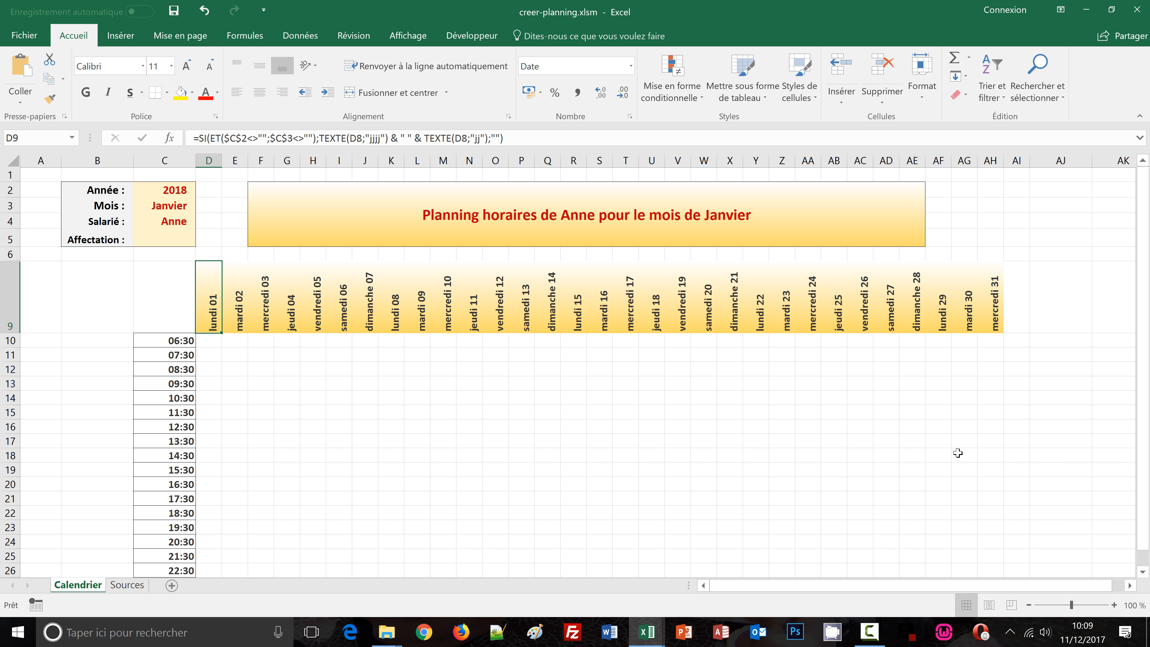
pyautogui.scroll(-1, 957, 453)
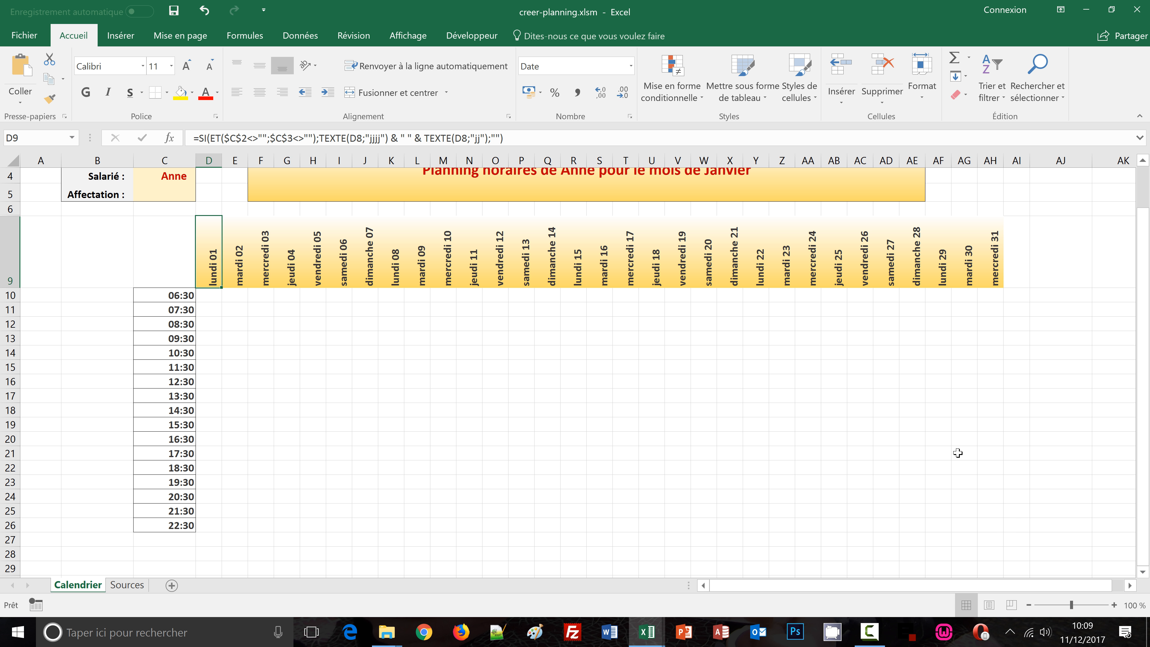
pyautogui.keyDown('shift'); pyautogui.click(987, 528); pyautogui.keyUp('shift')
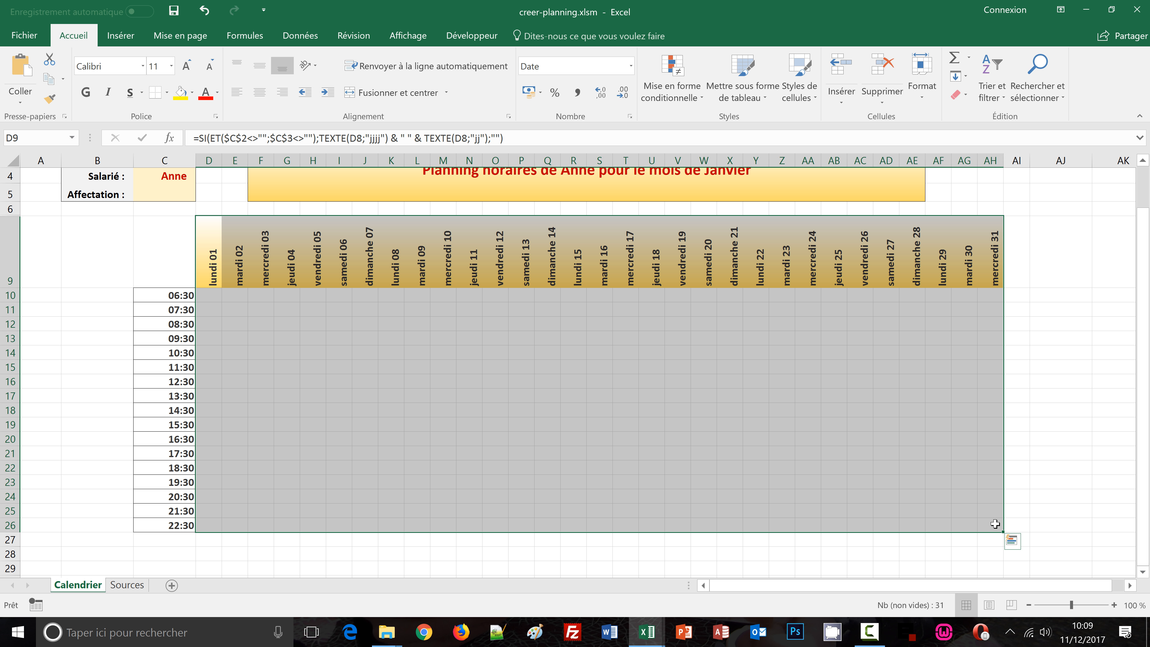
pyautogui.scroll(1, 997, 521)
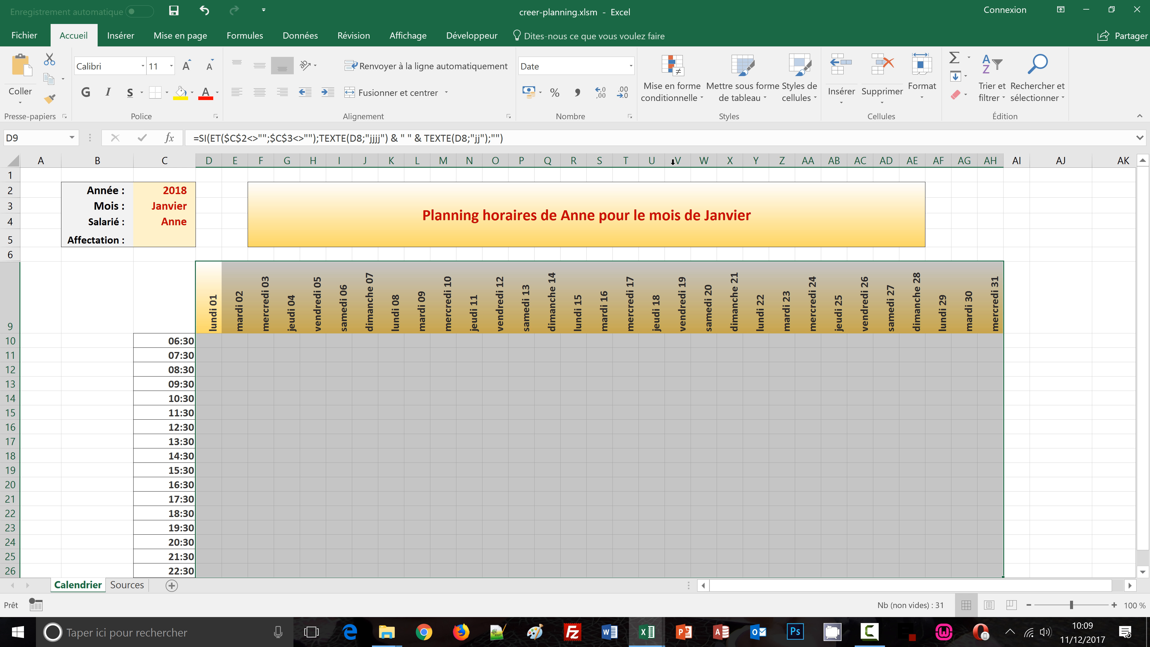
pyautogui.click(695, 96)
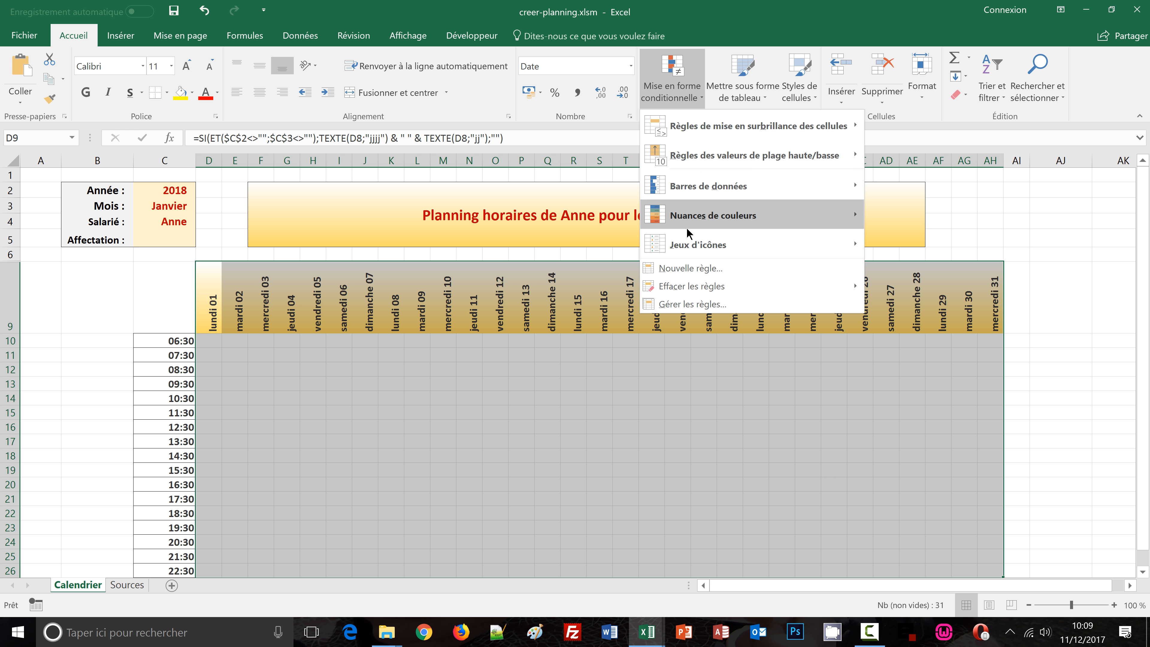
pyautogui.click(686, 268)
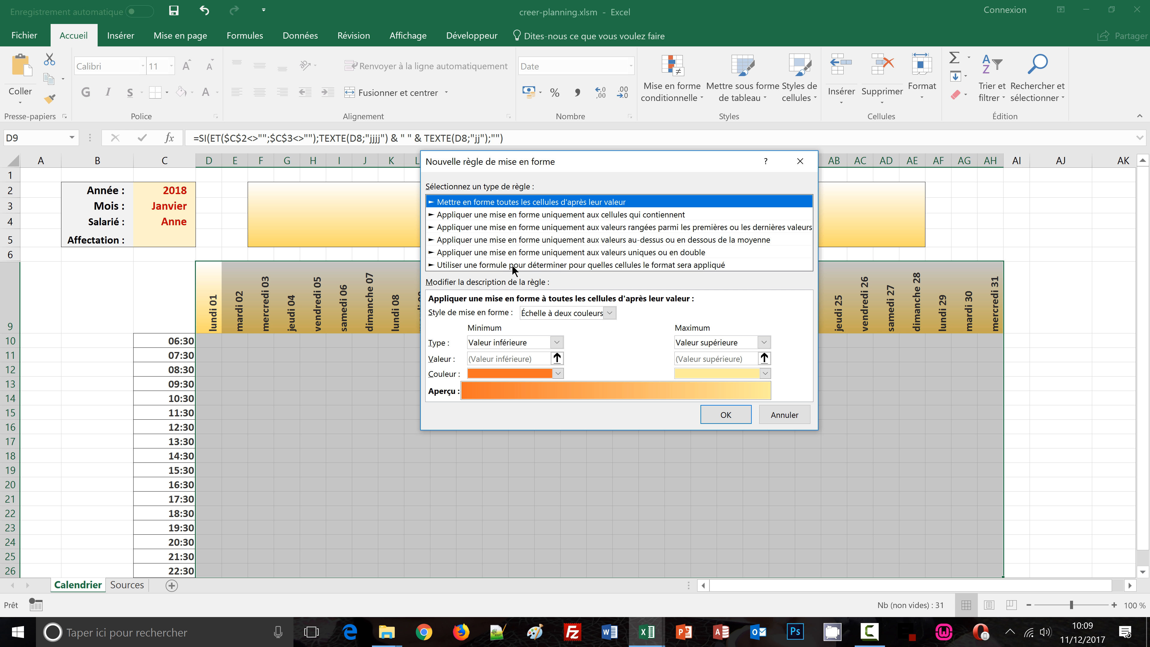
pyautogui.click(495, 266)
pyautogui.click(476, 312)
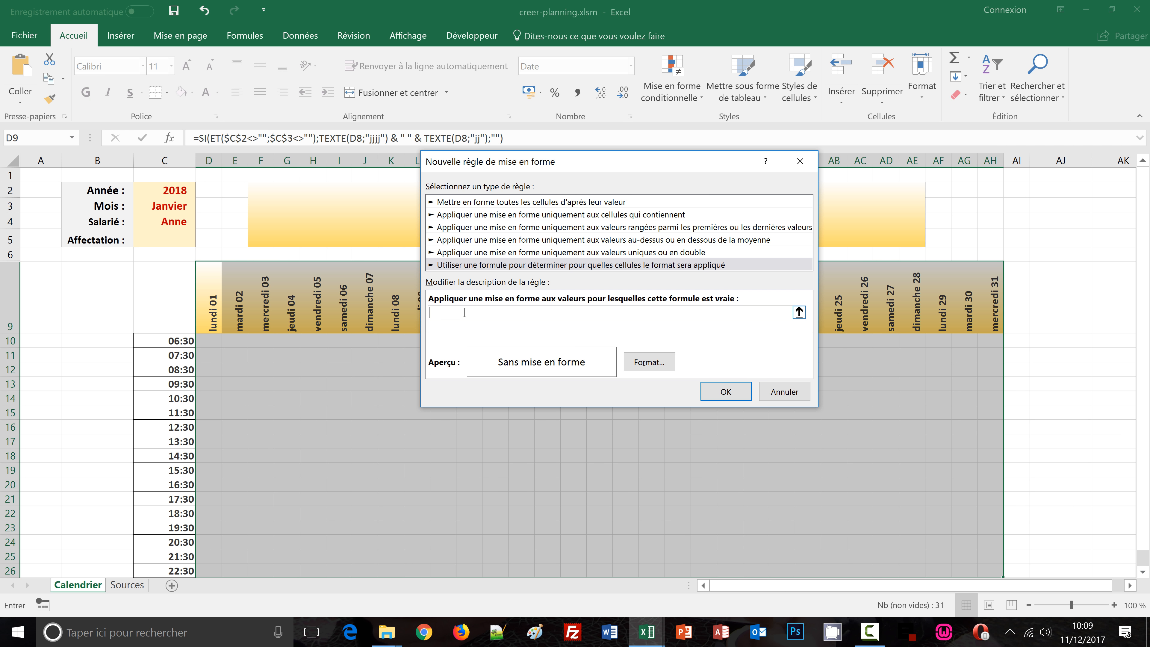
pyautogui.click(204, 305)
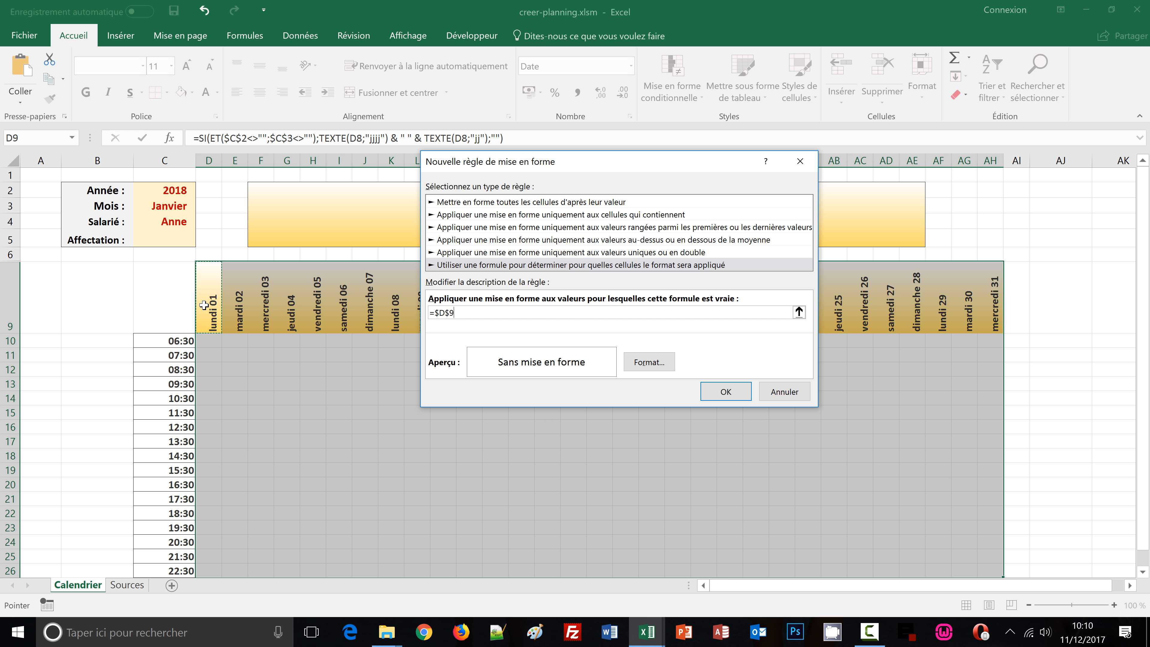
pyautogui.press('F4')
pyautogui.write('<>')
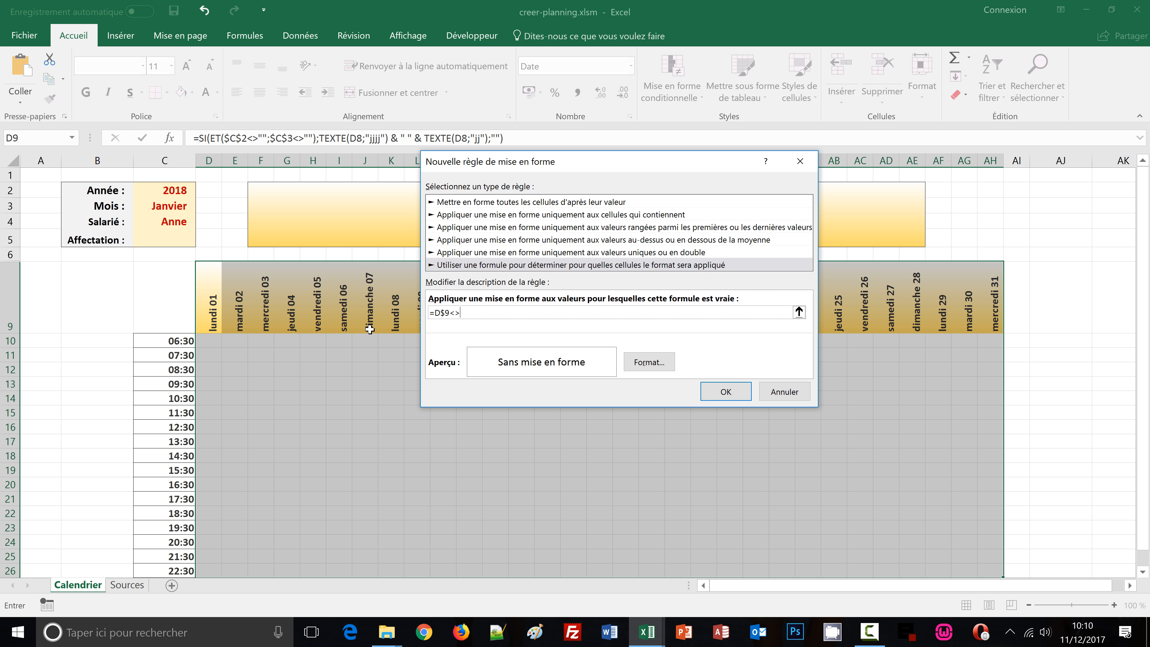
pyautogui.write('""')
# Give the grid rule an outline border in the format settings and apply the rule
pyautogui.click(656, 364)
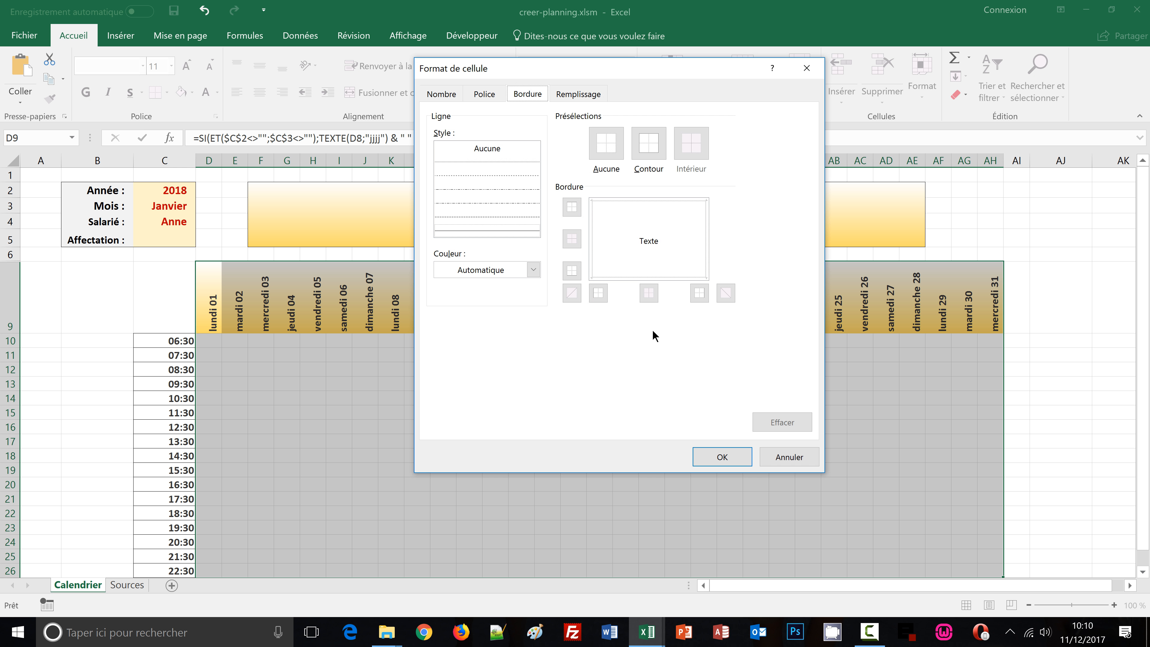
pyautogui.click(501, 227)
pyautogui.click(641, 152)
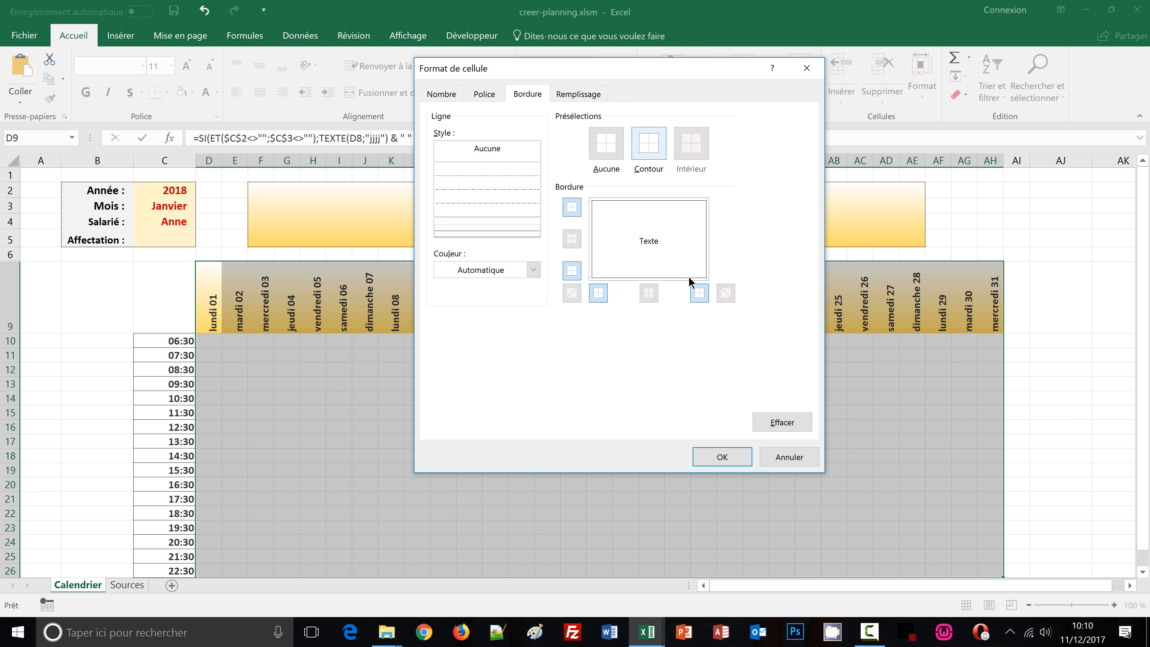
pyautogui.click(716, 453)
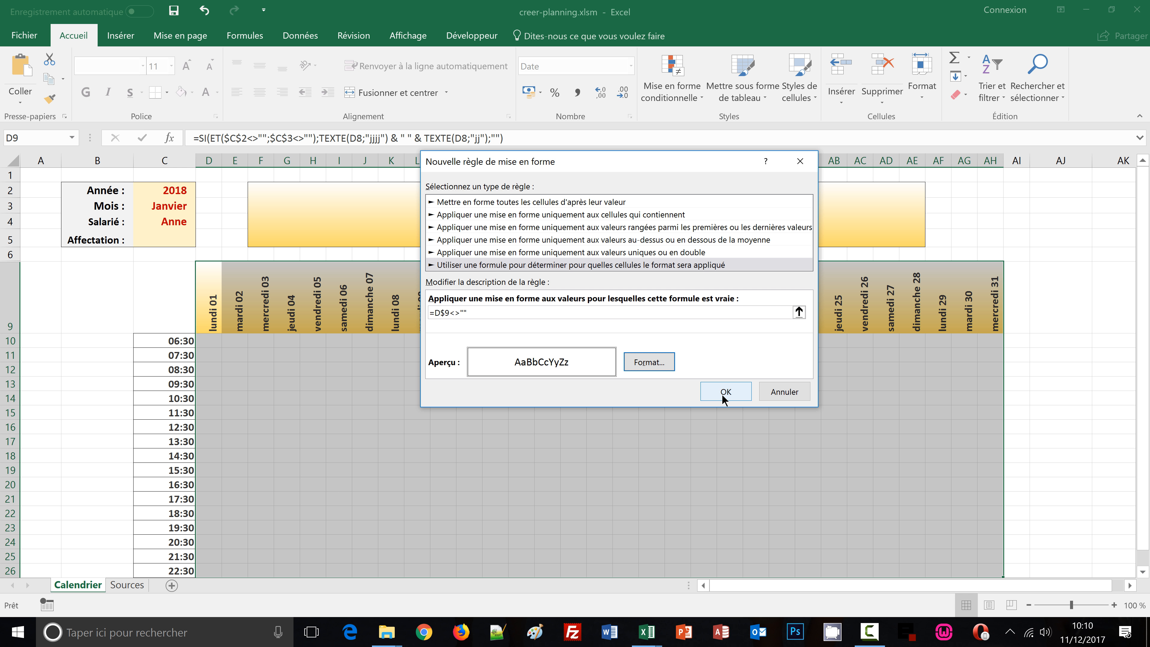
pyautogui.click(725, 393)
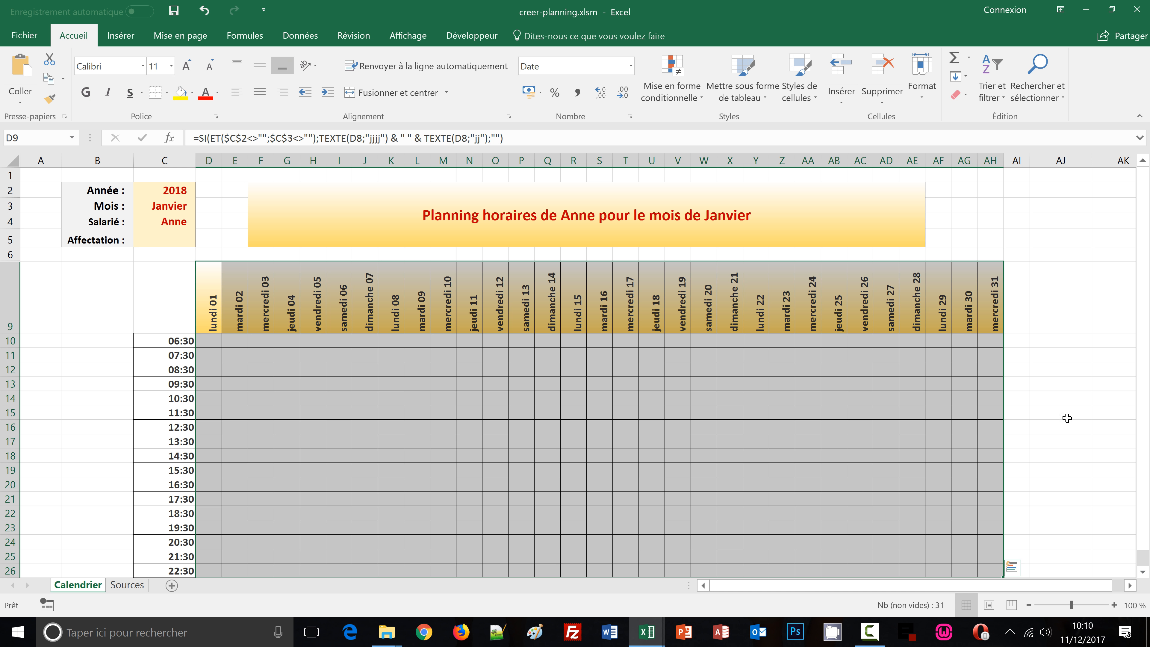
# Clear the year cell and choose 2018 again to test the grid's conditional formatting
pyautogui.click(1089, 414)
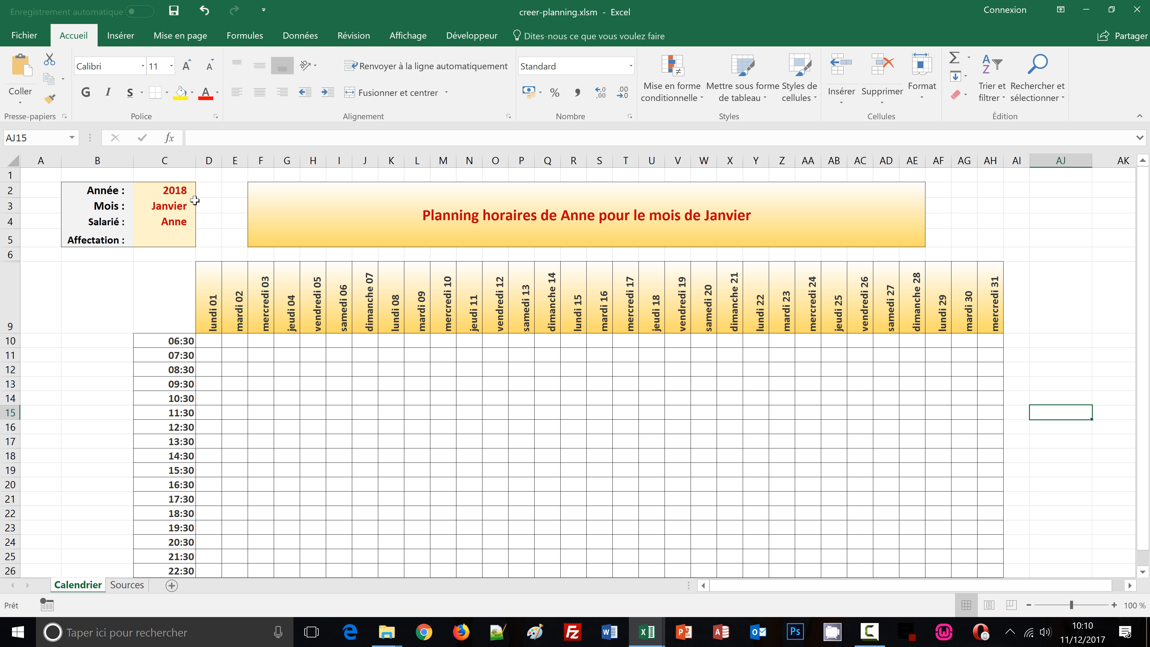
pyautogui.click(168, 191)
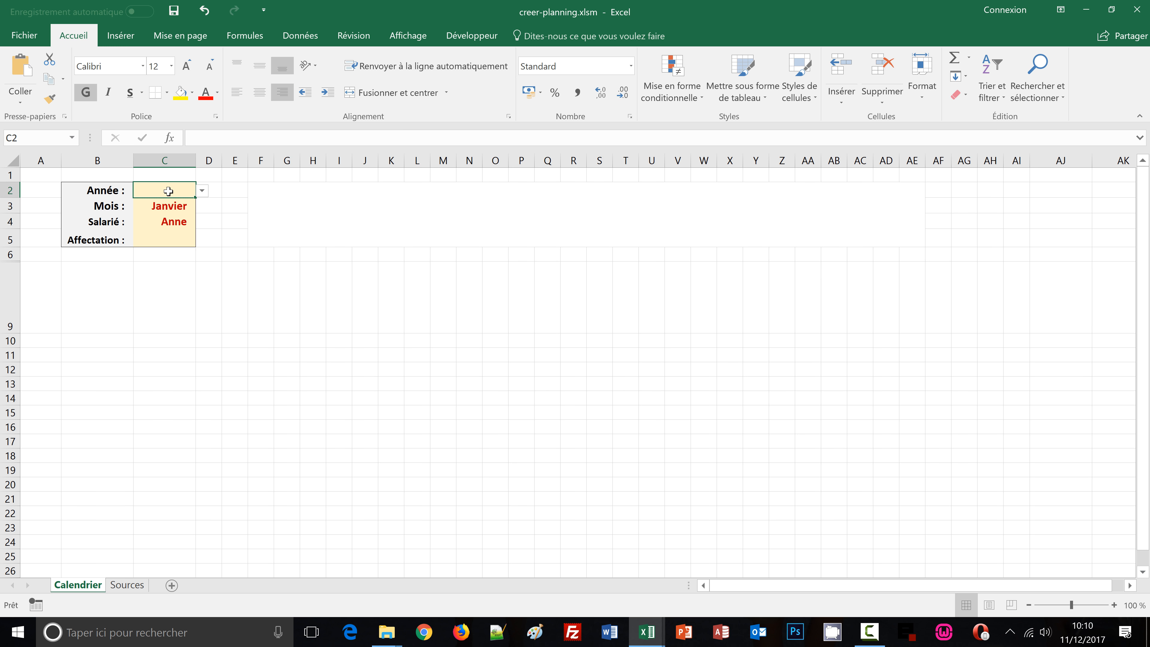
pyautogui.click(201, 190)
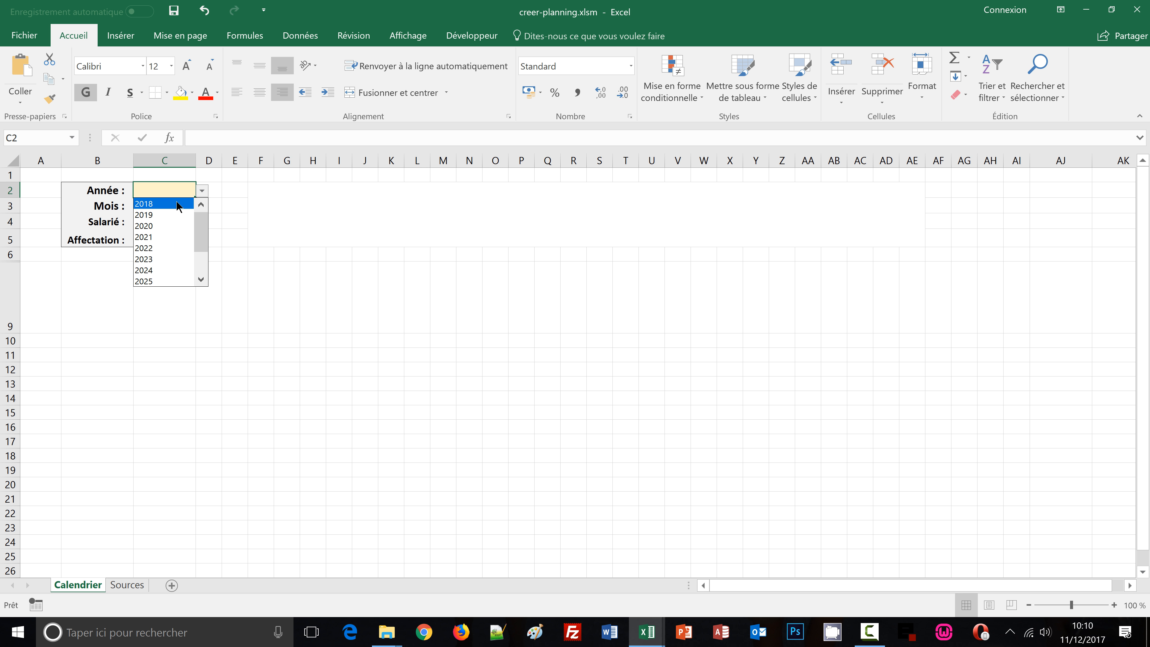
pyautogui.click(177, 201)
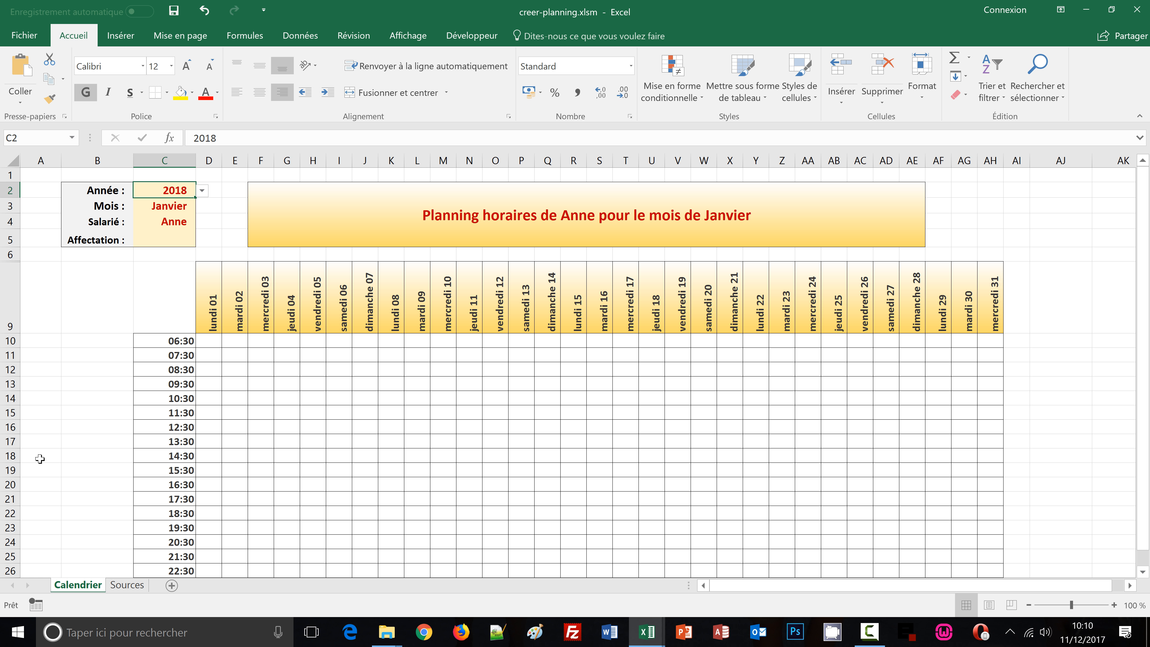
# Compare the planning grid with the reference workbook calendrier_auto1, switching between the two windows
pyautogui.moveTo(654, 638)
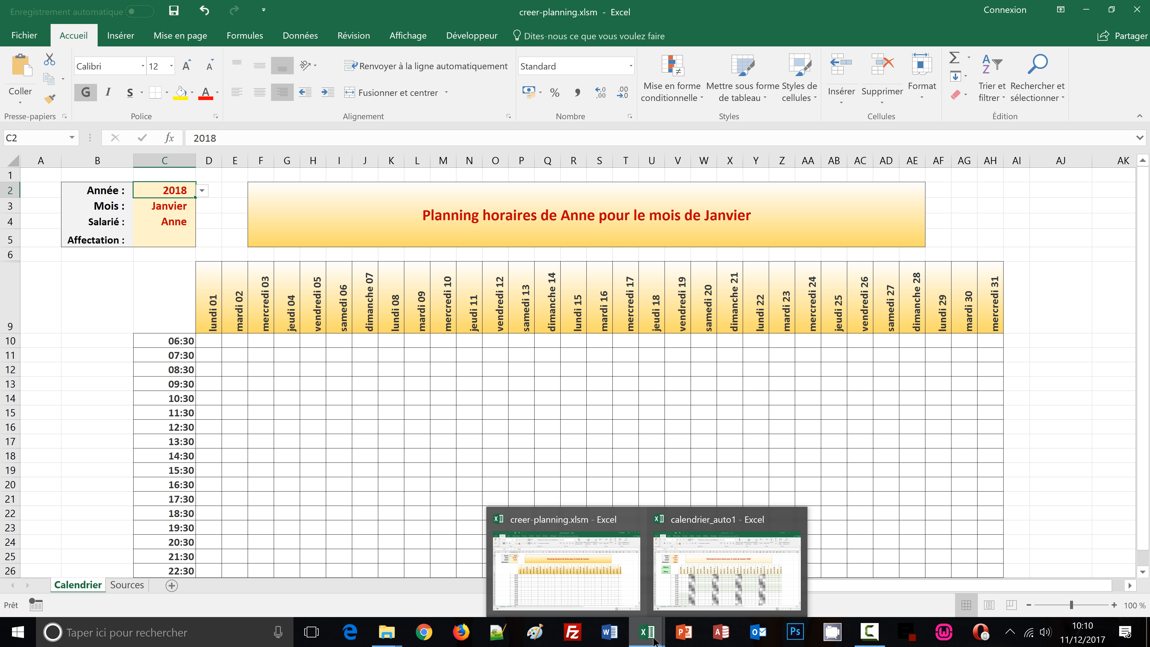
pyautogui.click(727, 571)
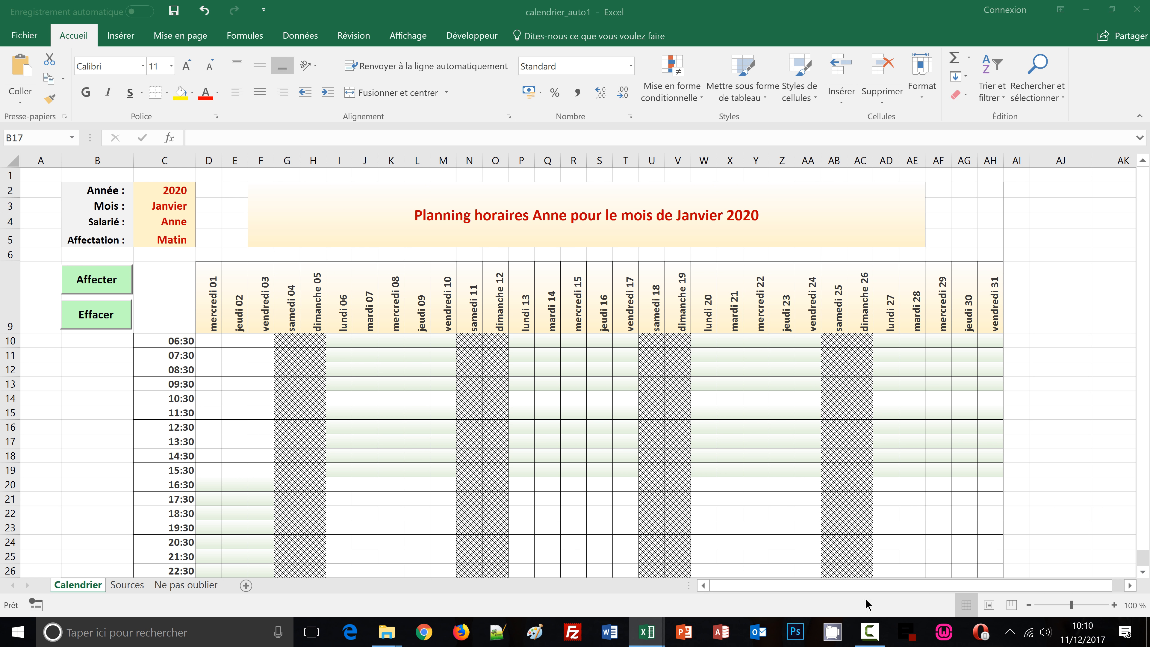
pyautogui.click(1089, 428)
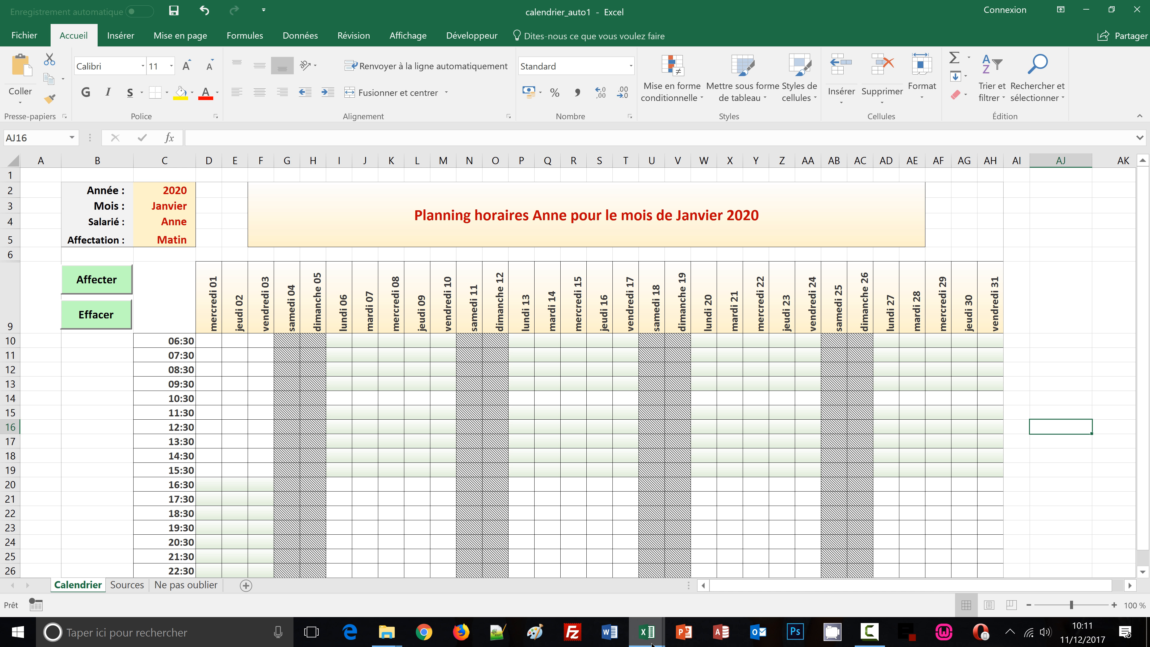
pyautogui.moveTo(650, 642)
pyautogui.click(601, 588)
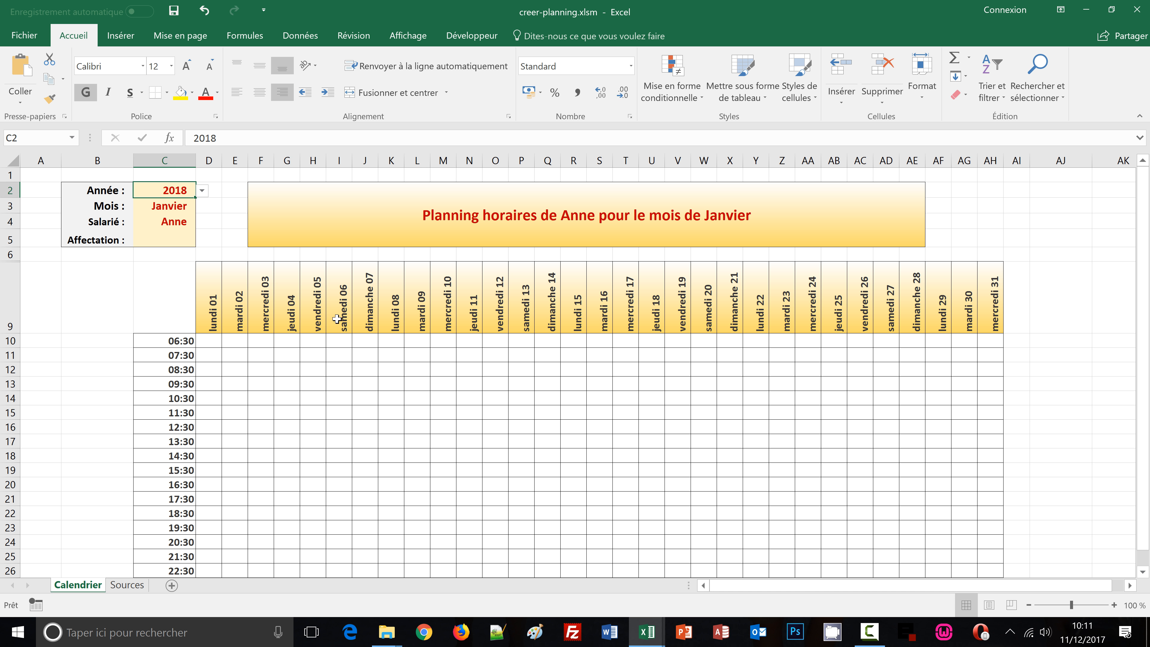
pyautogui.click(209, 308)
pyautogui.scroll(-1, 928, 507)
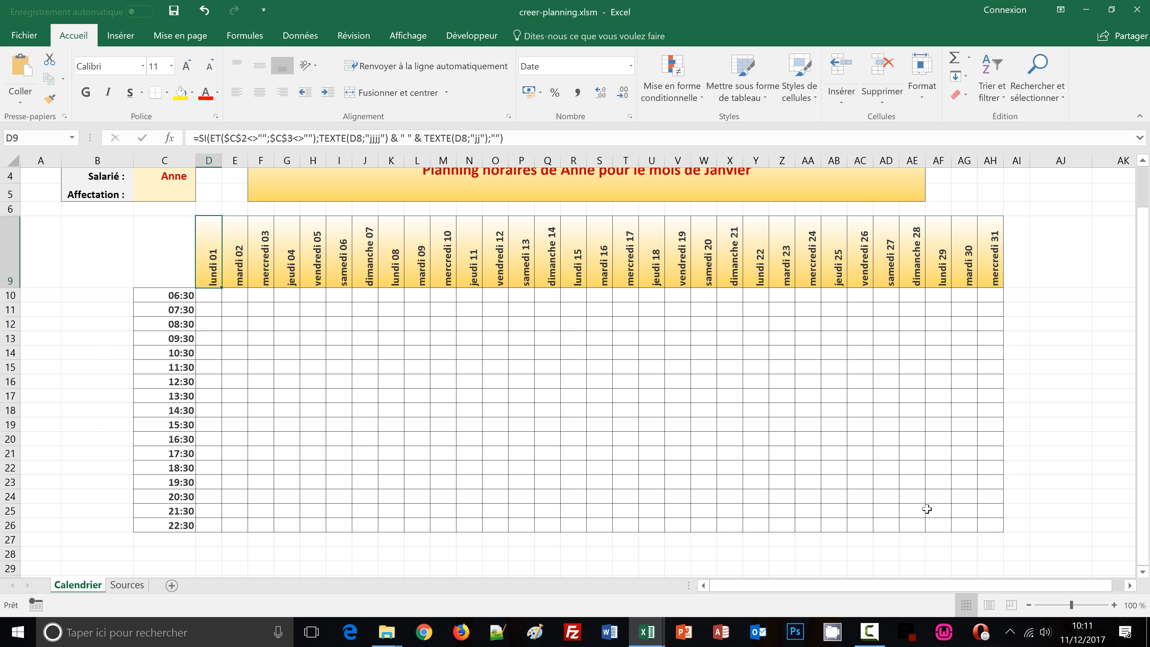
pyautogui.keyDown('shift'); pyautogui.click(992, 527); pyautogui.keyUp('shift')
pyautogui.scroll(1, 1086, 537)
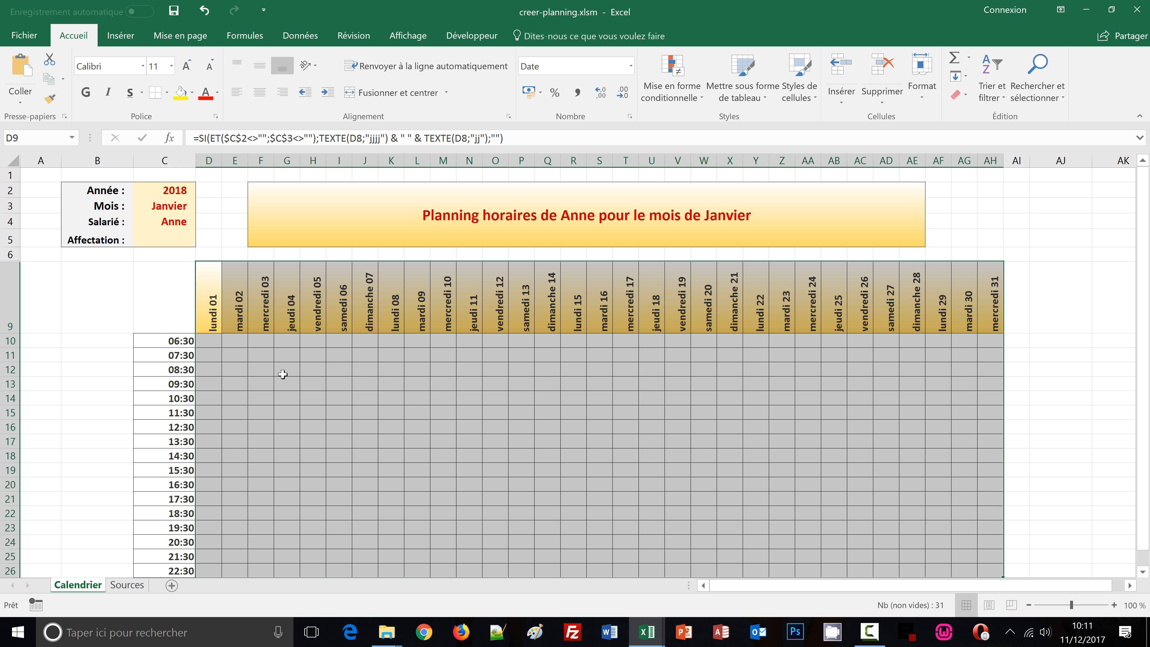
pyautogui.scroll(-1, 283, 374)
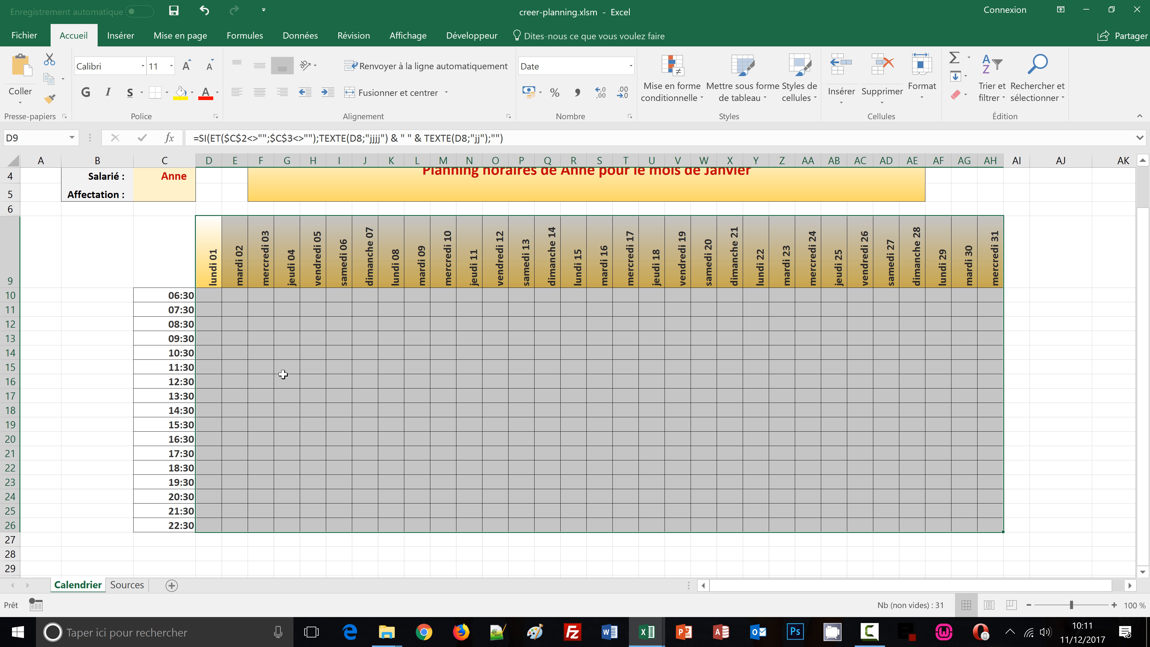
pyautogui.scroll(1, 283, 374)
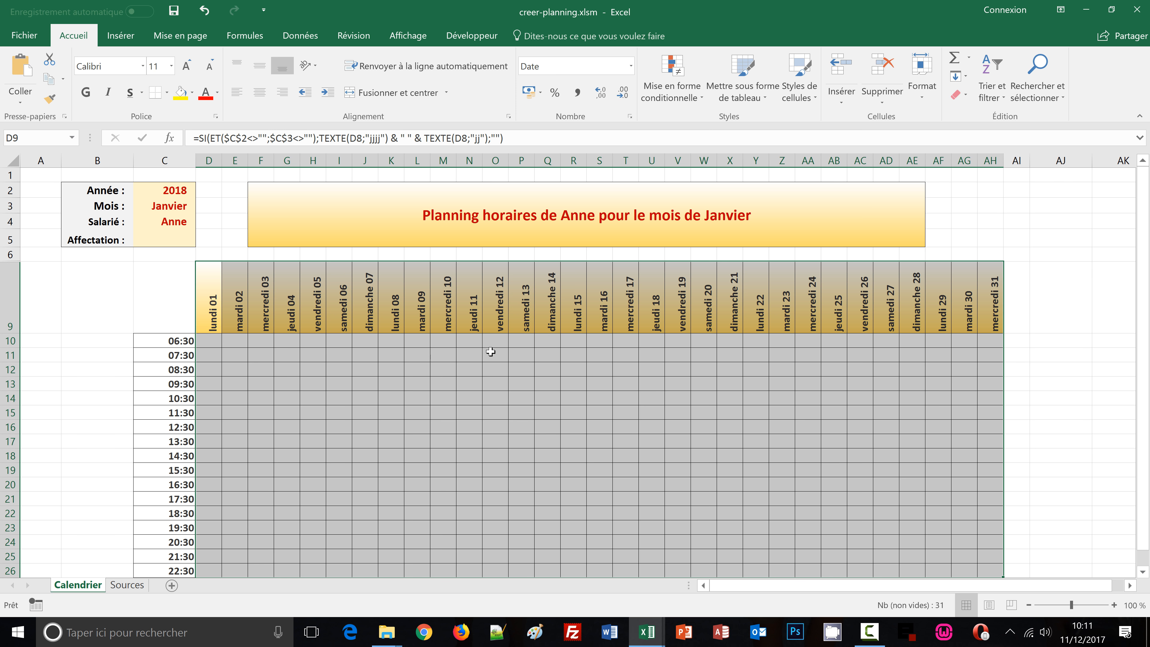
# Select the grid D10:AH26 and start a new formula rule: =ET(D$9<>"";OU(JOURSEM(D$9;2)=6
pyautogui.click(209, 340)
pyautogui.click(209, 339)
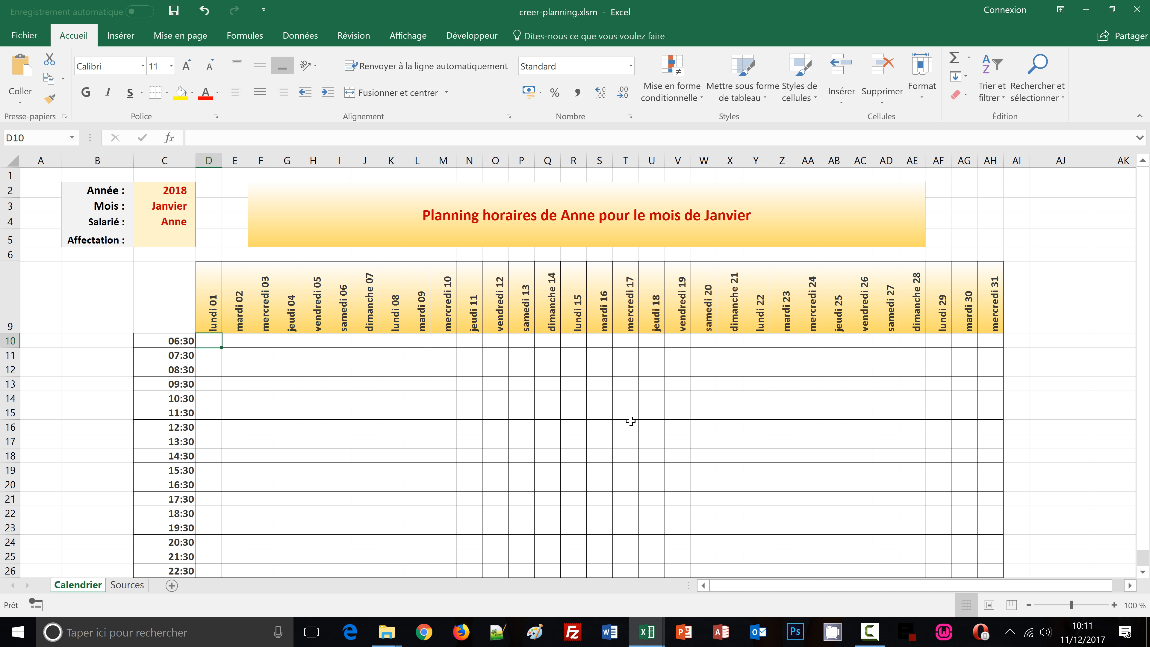
pyautogui.scroll(-1, 974, 484)
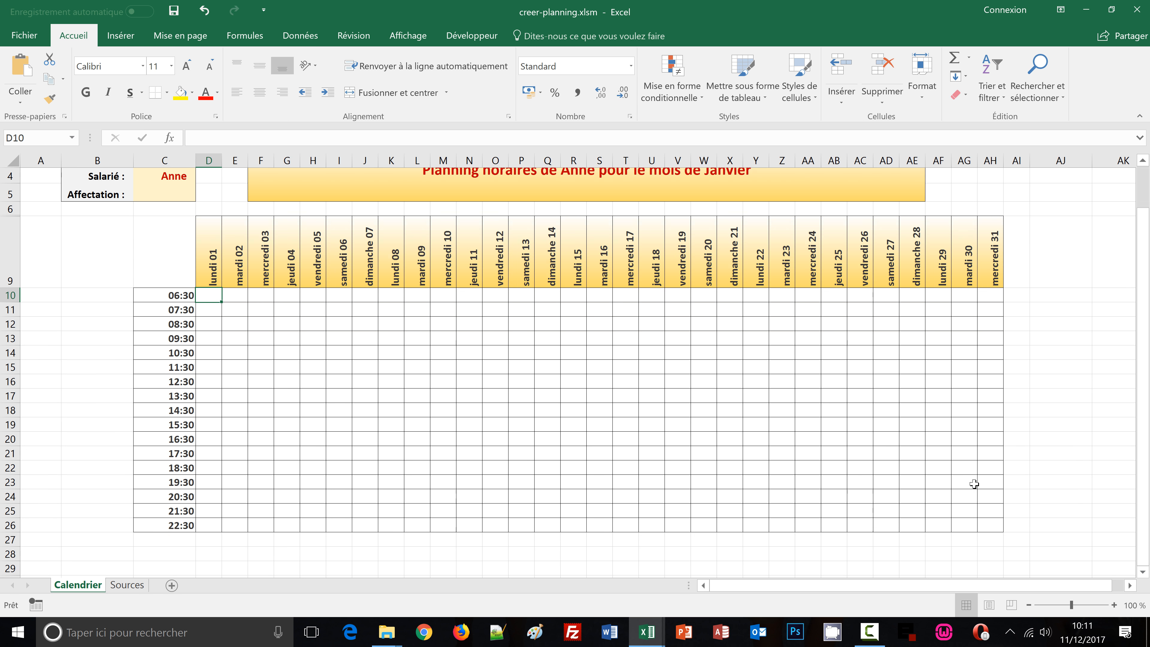
pyautogui.keyDown('shift'); pyautogui.click(994, 528); pyautogui.keyUp('shift')
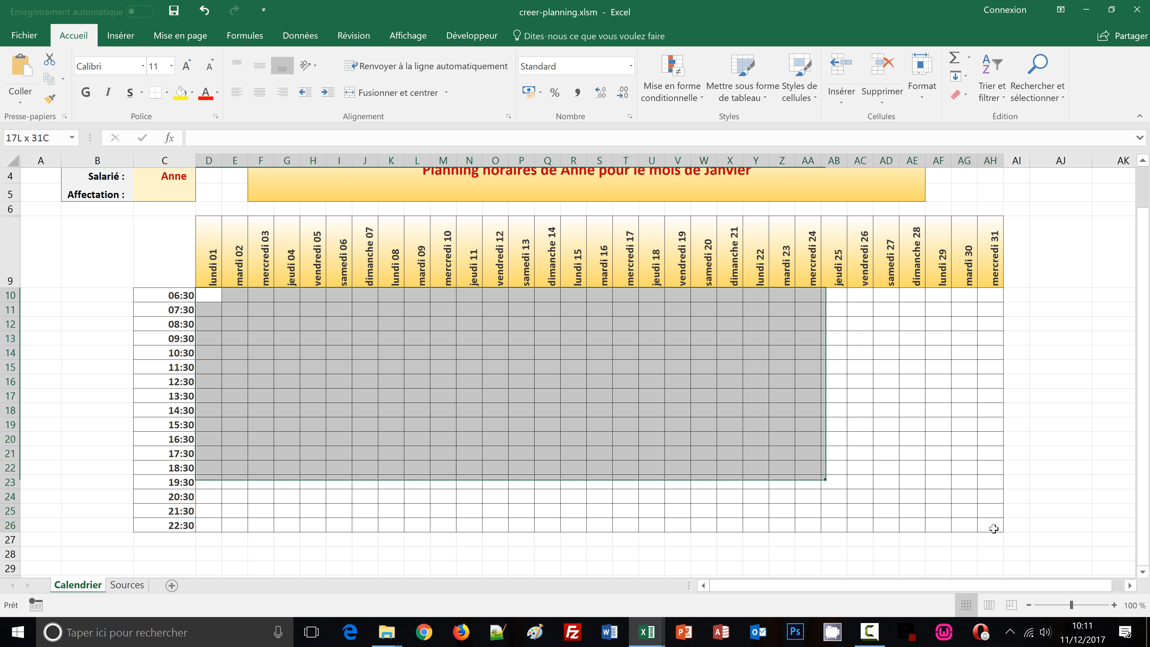
pyautogui.scroll(1, 1037, 519)
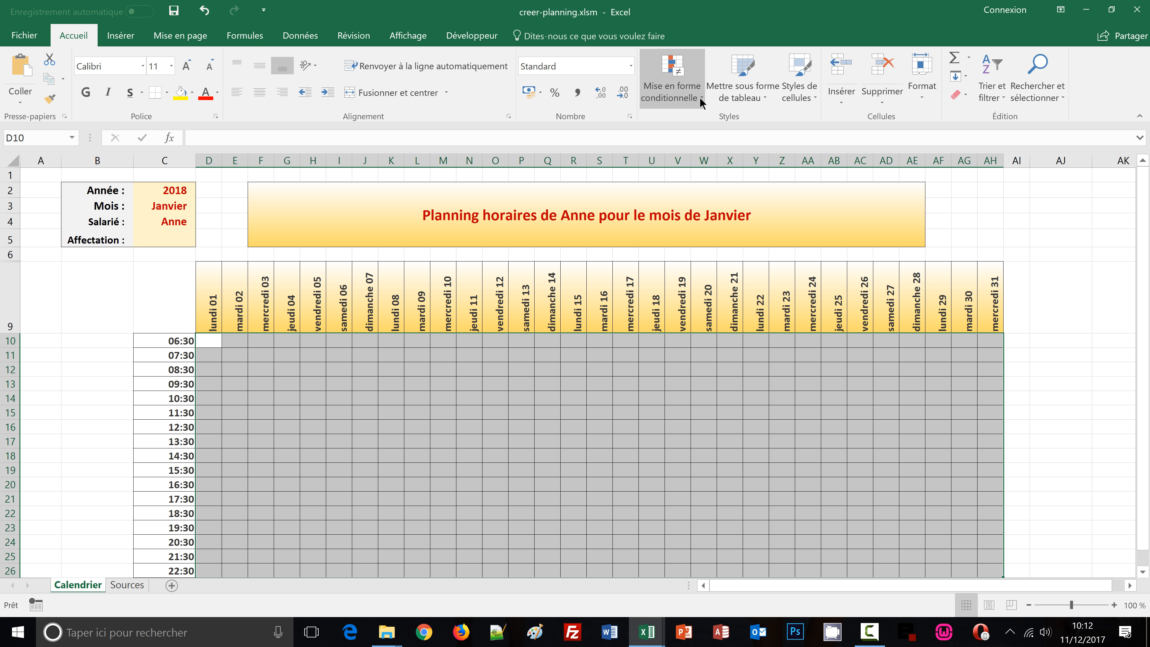
pyautogui.click(700, 97)
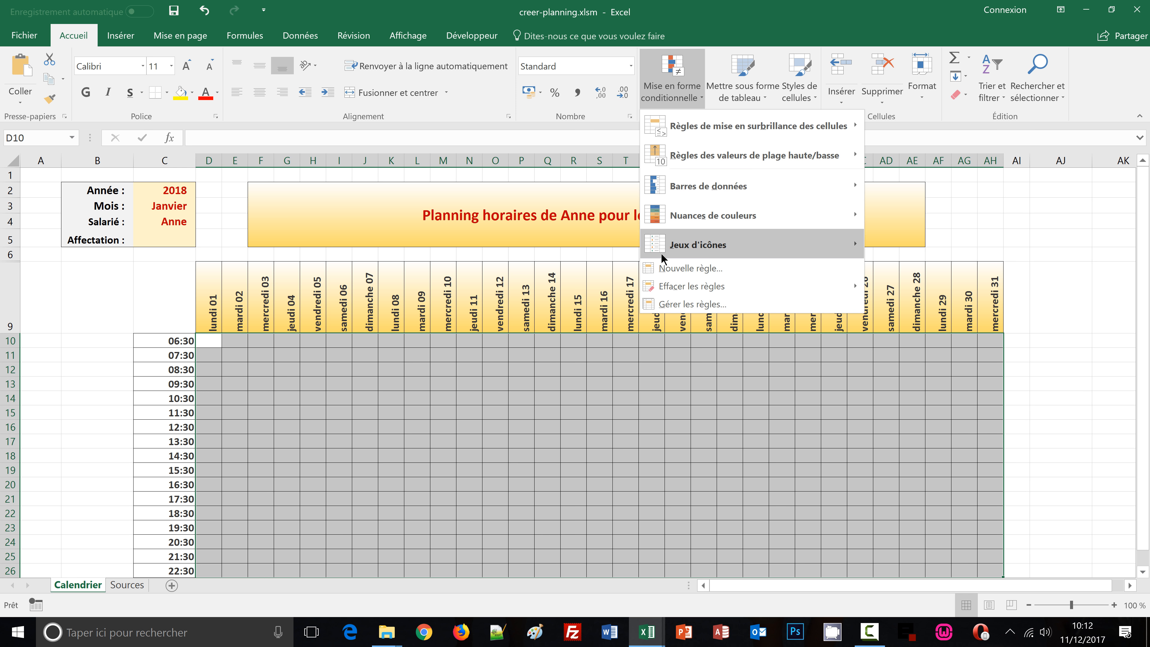
pyautogui.click(665, 268)
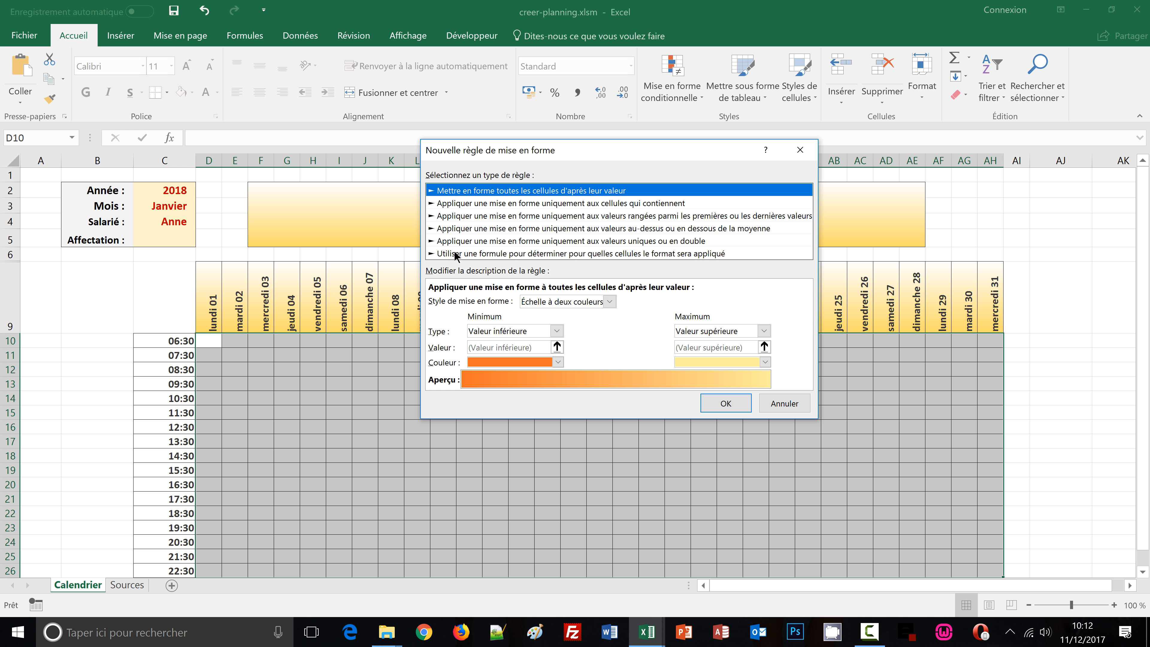
pyautogui.click(456, 254)
pyautogui.moveTo(571, 152); pyautogui.dragTo(585, 123)
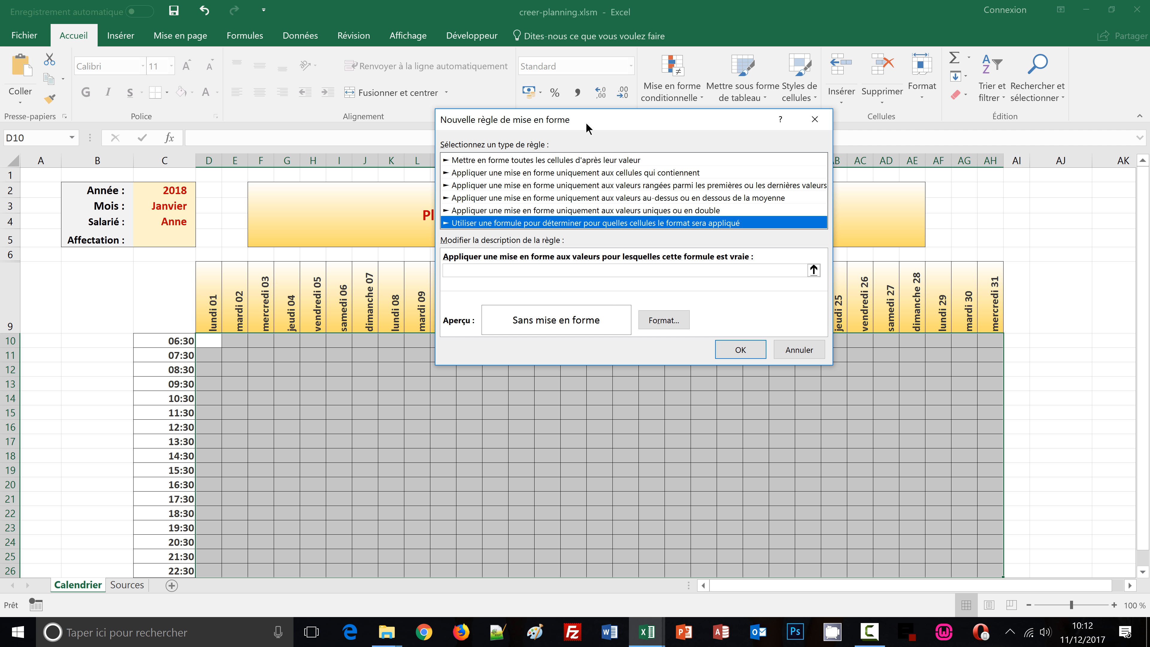
pyautogui.click(477, 270)
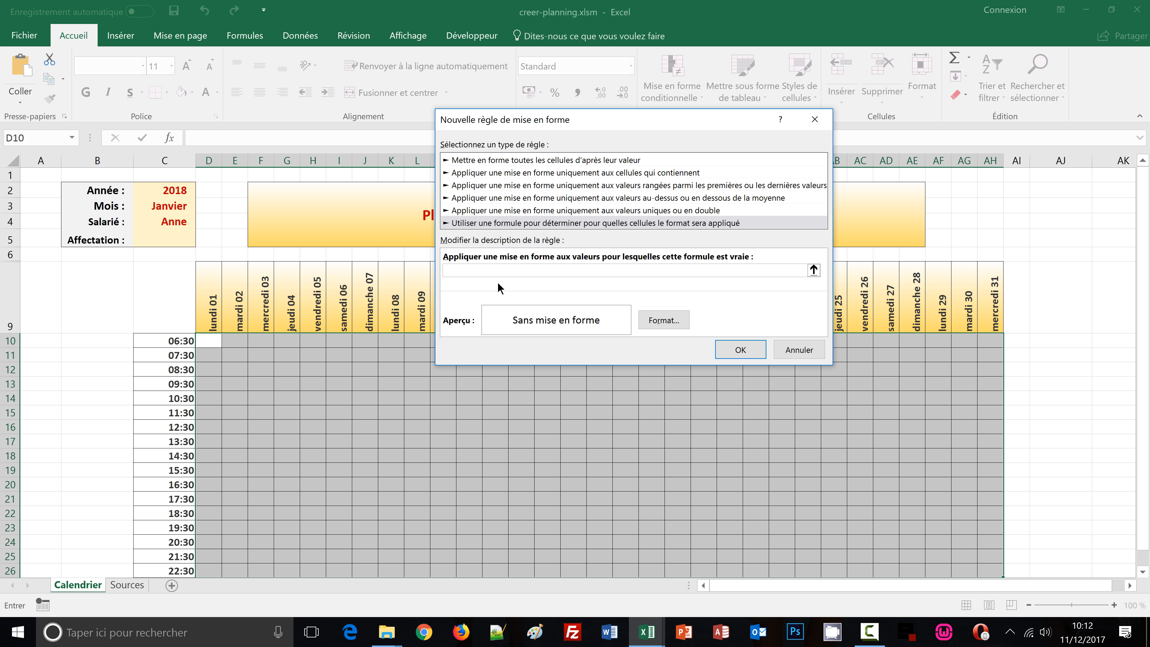
pyautogui.write('et(')
pyautogui.click(213, 313)
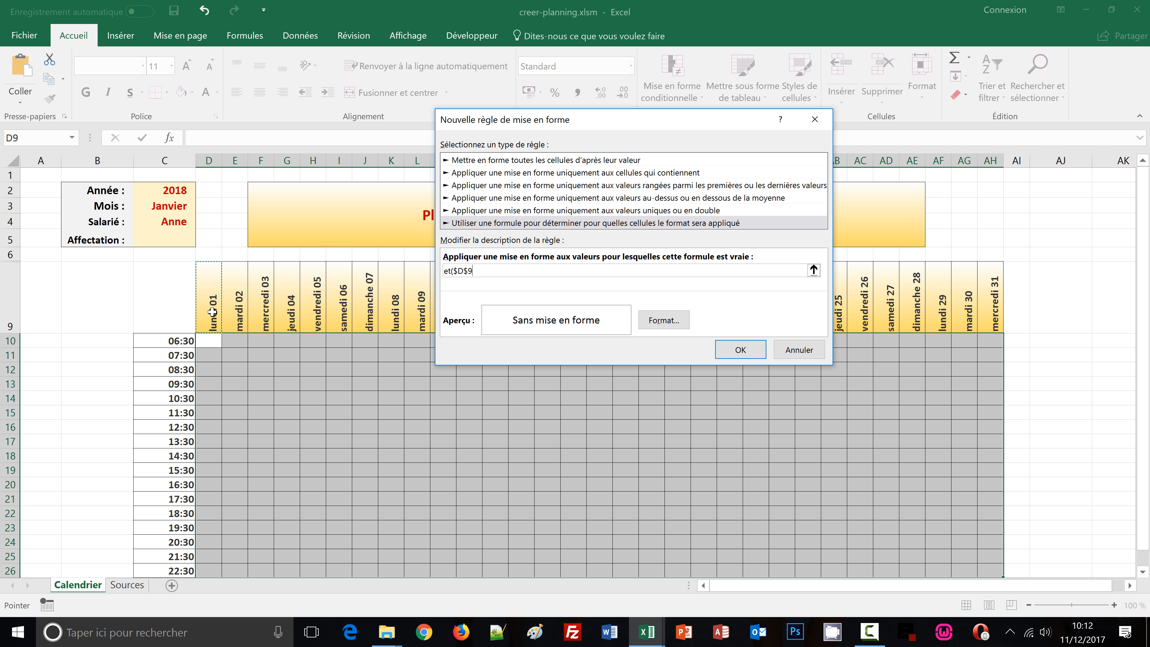
pyautogui.press('F4')
pyautogui.write('<>""')
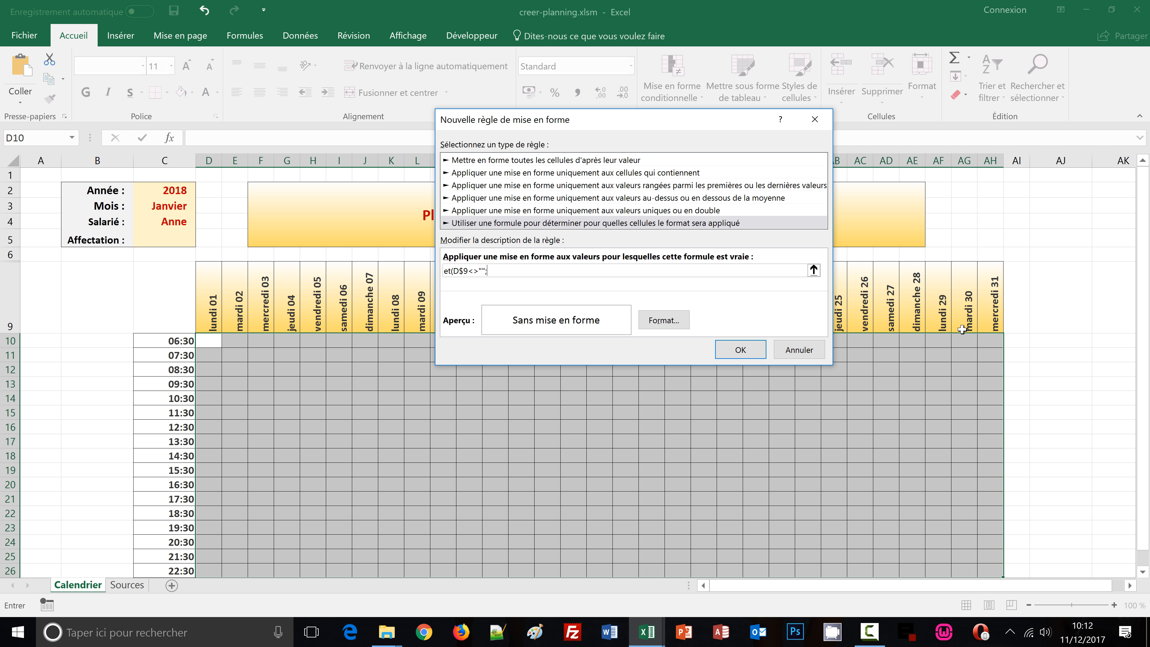
pyautogui.write(';ou(')
pyautogui.write('joursem(')
pyautogui.click(212, 319)
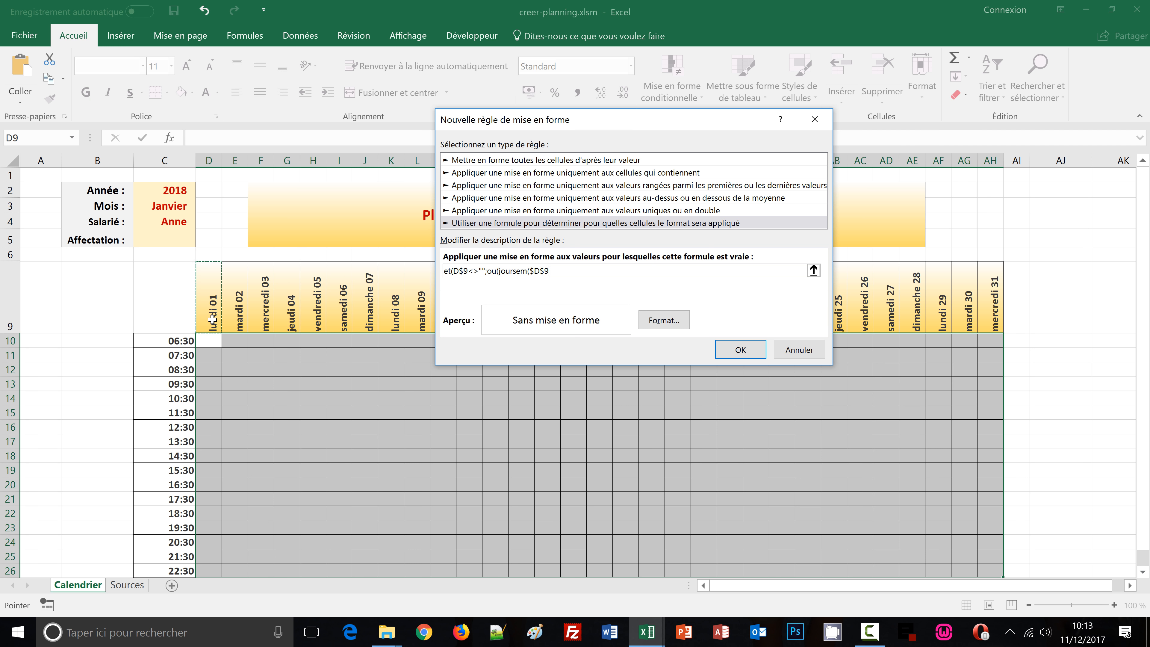
pyautogui.press('F4')
pyautogui.write(';2')
pyautogui.write(')=6')
# Copy the JOURSEM test and complete the formula as et(D$9<>"";ou(joursem(D$9;2)=6;joursem(D$9;2)=7))
pyautogui.moveTo(564, 271); pyautogui.dragTo(498, 272)
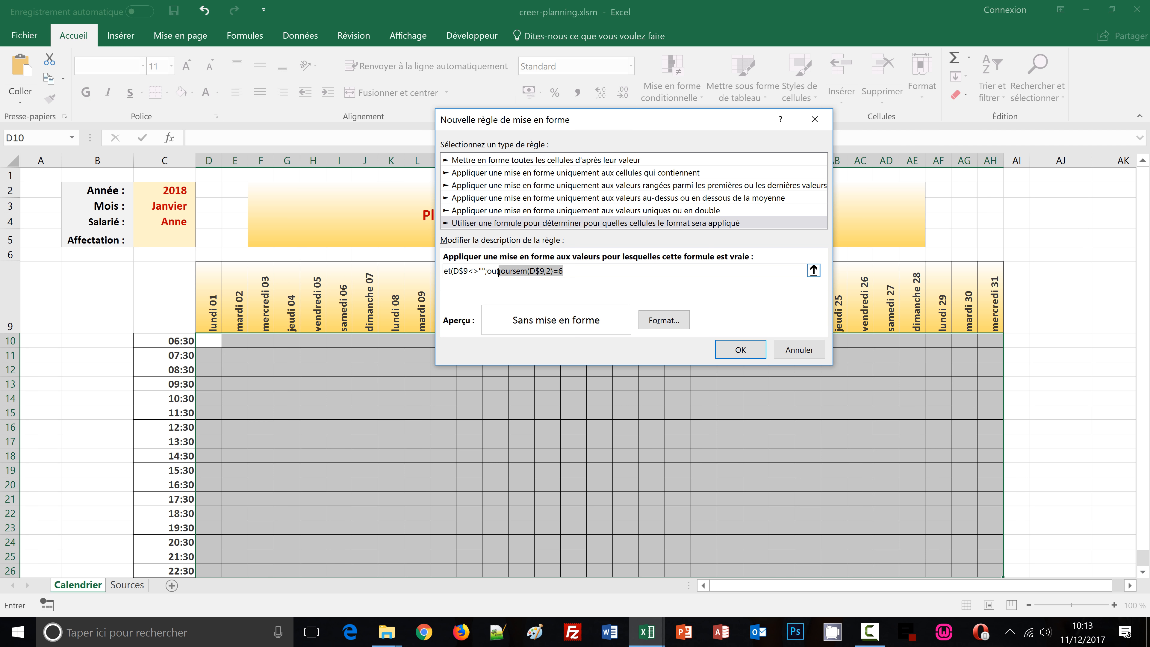
pyautogui.click(576, 270)
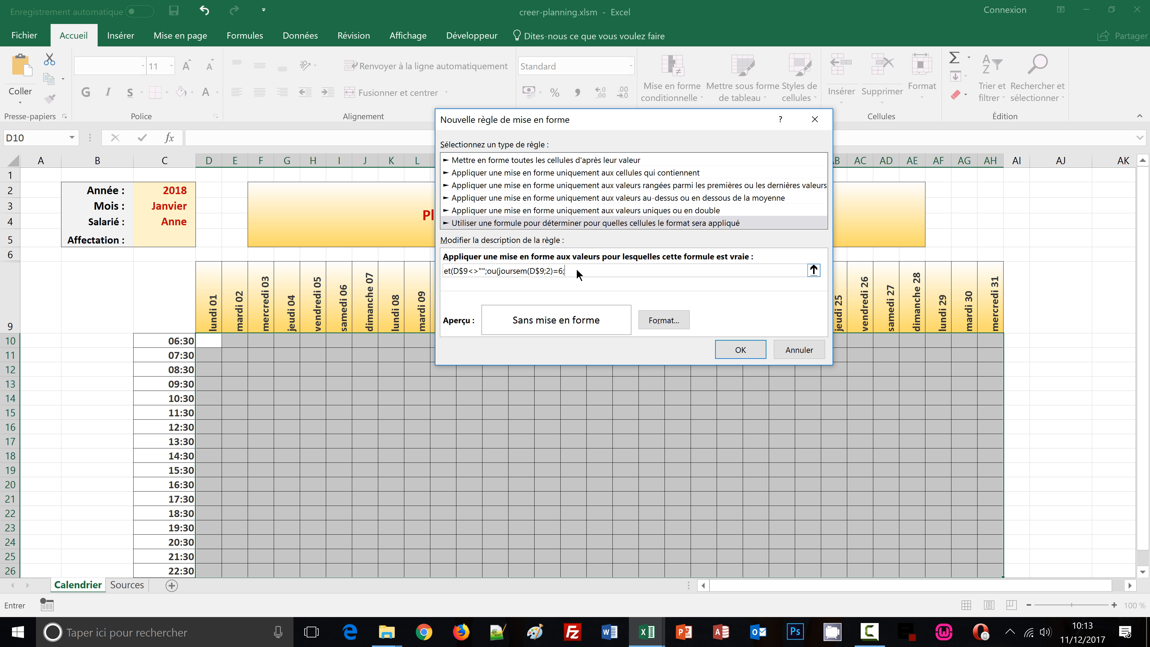
pyautogui.write(';')
pyautogui.hotkey('ctrl', 'v')
pyautogui.press('BackSpace')
# Give the weekend rule a hatched pattern fill and create the rule
pyautogui.click(669, 320)
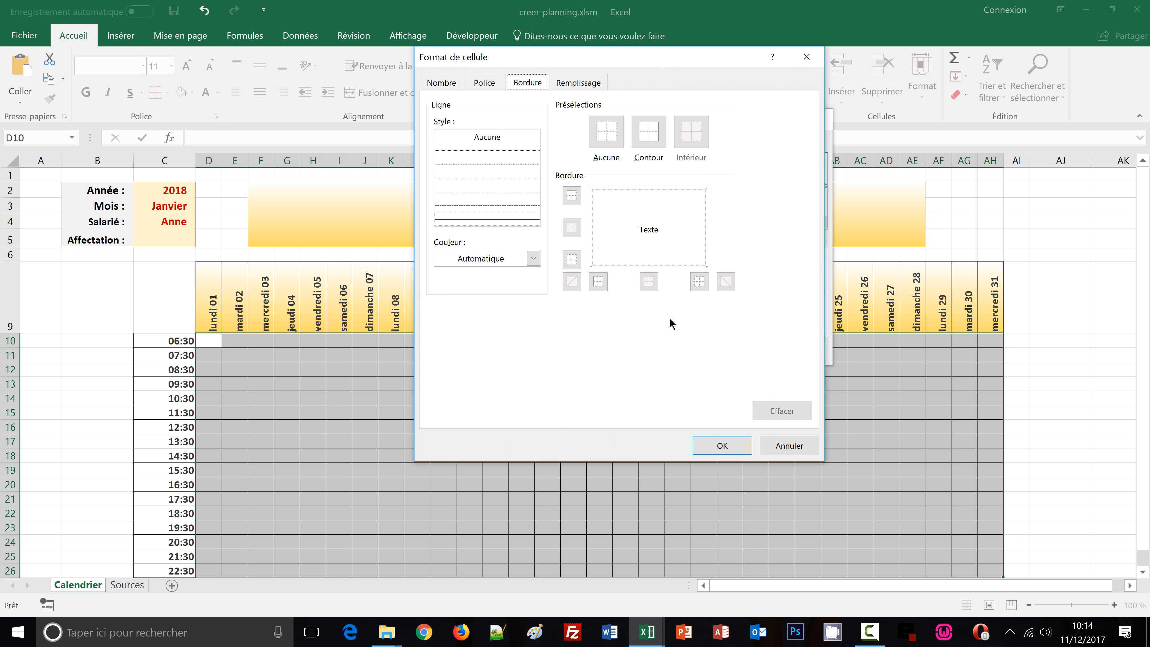
pyautogui.click(571, 86)
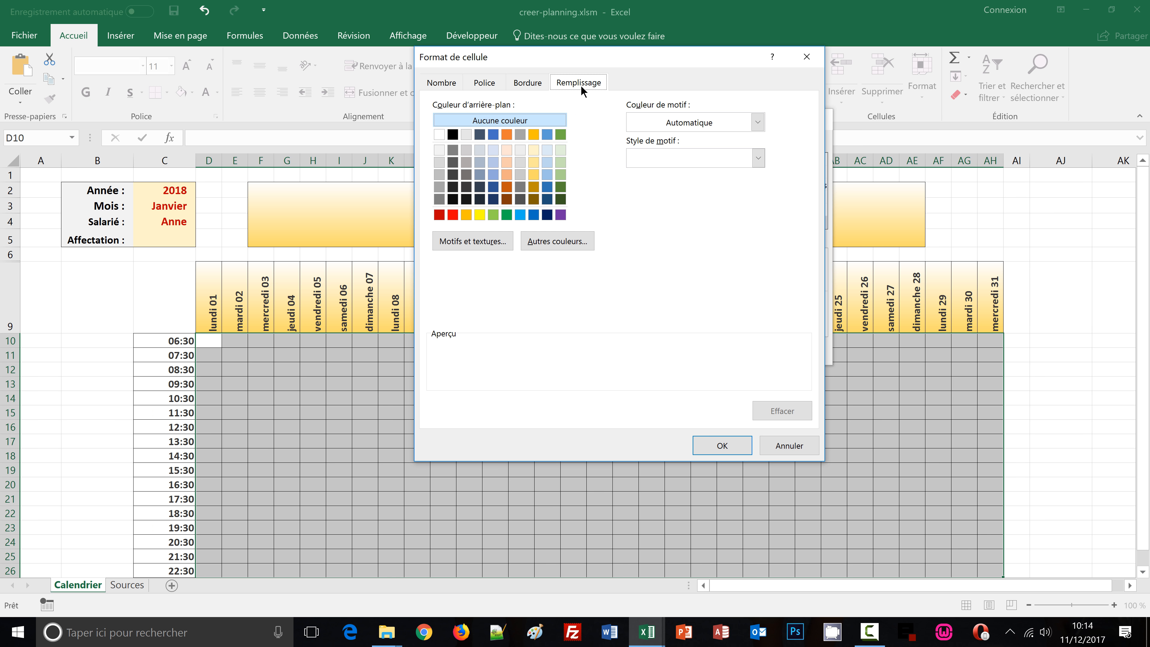
pyautogui.click(757, 159)
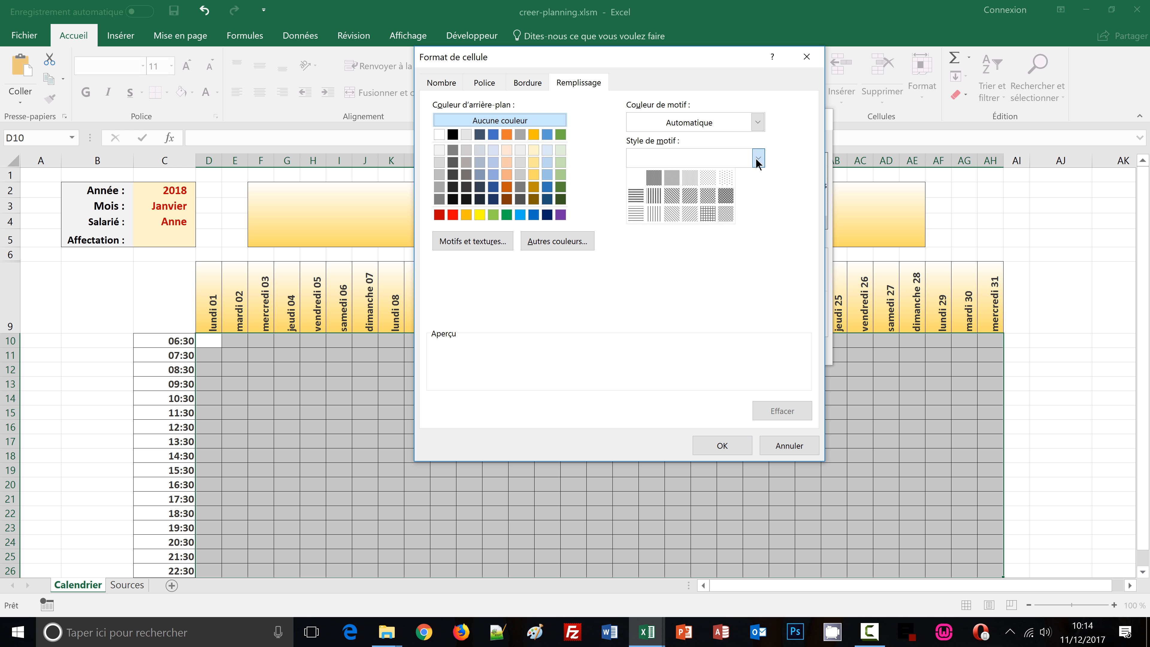
pyautogui.click(673, 214)
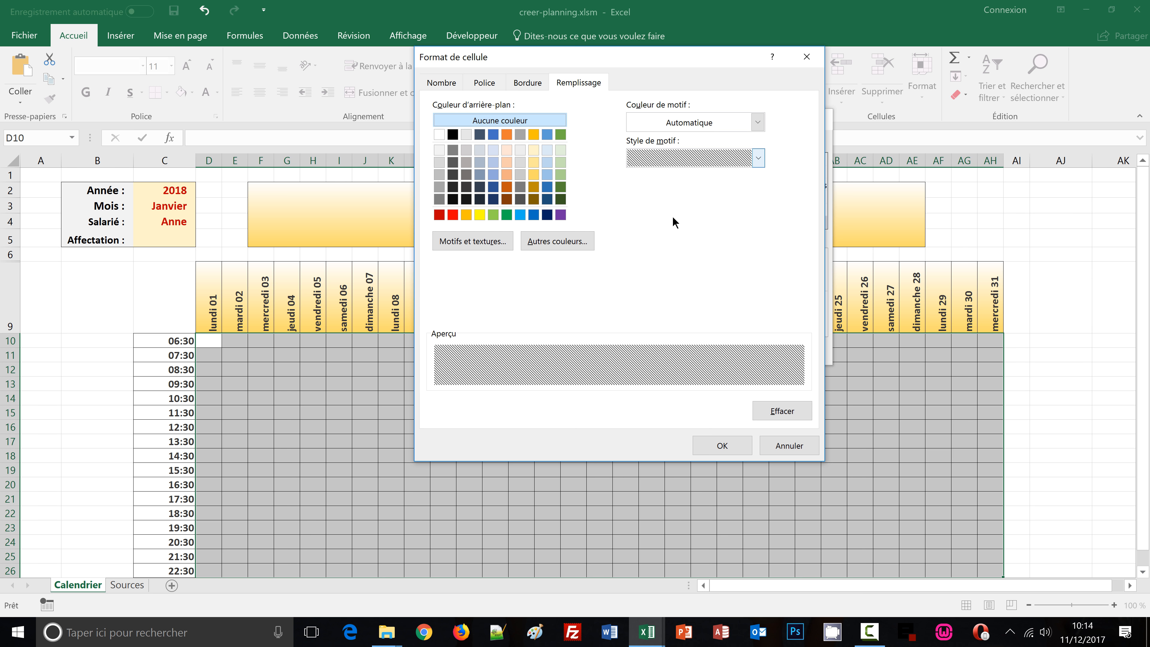
pyautogui.click(715, 444)
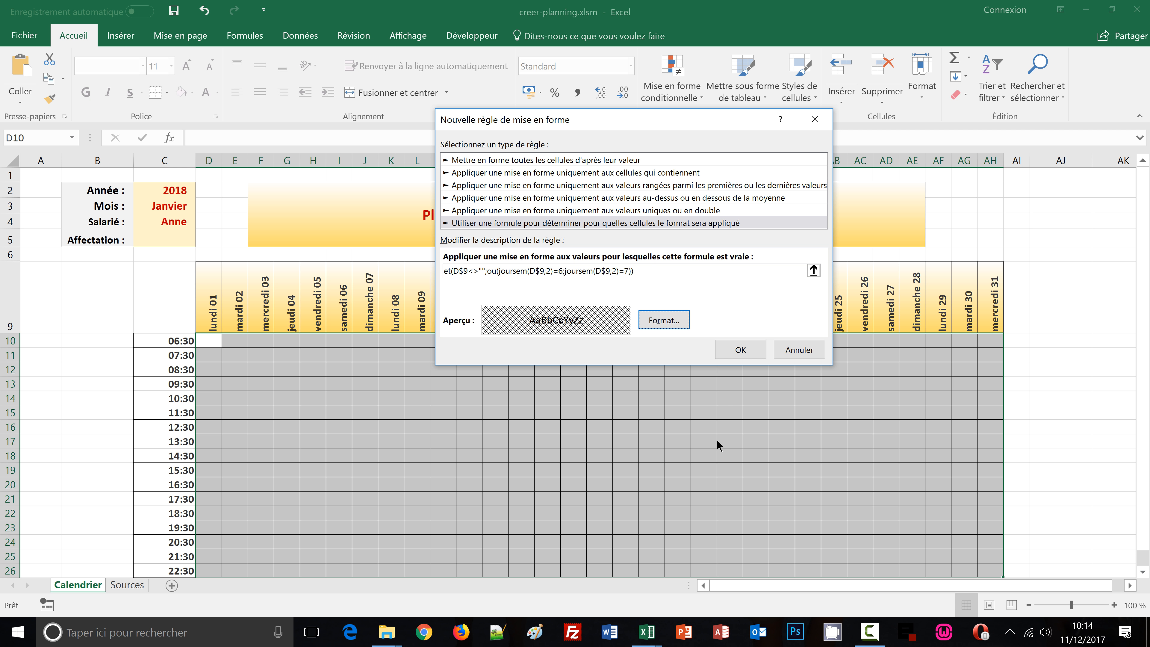
pyautogui.click(739, 352)
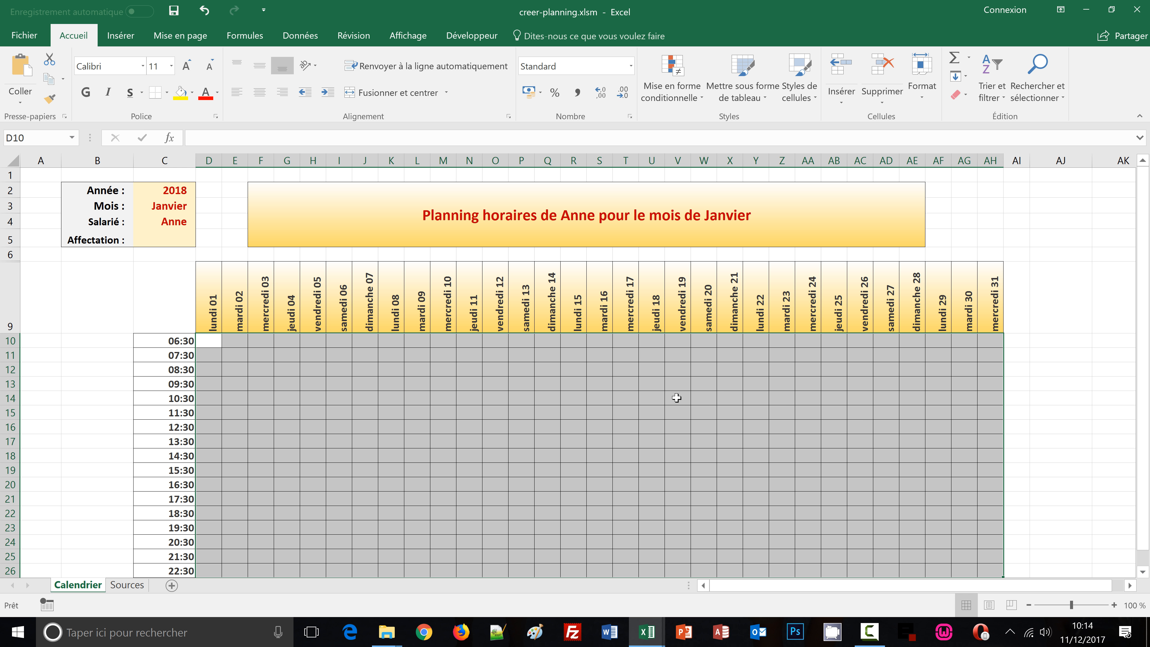
# Edit the weekend rule to remove the quotation marks wrapping its formula, then apply the rules
pyautogui.click(699, 101)
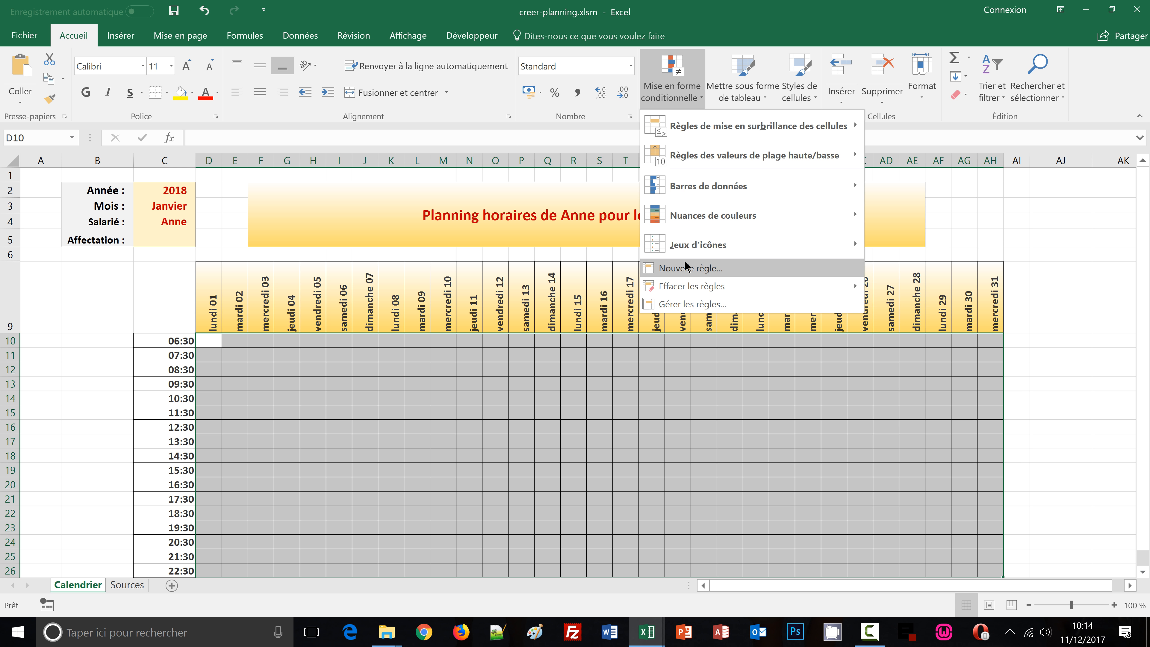
pyautogui.click(688, 304)
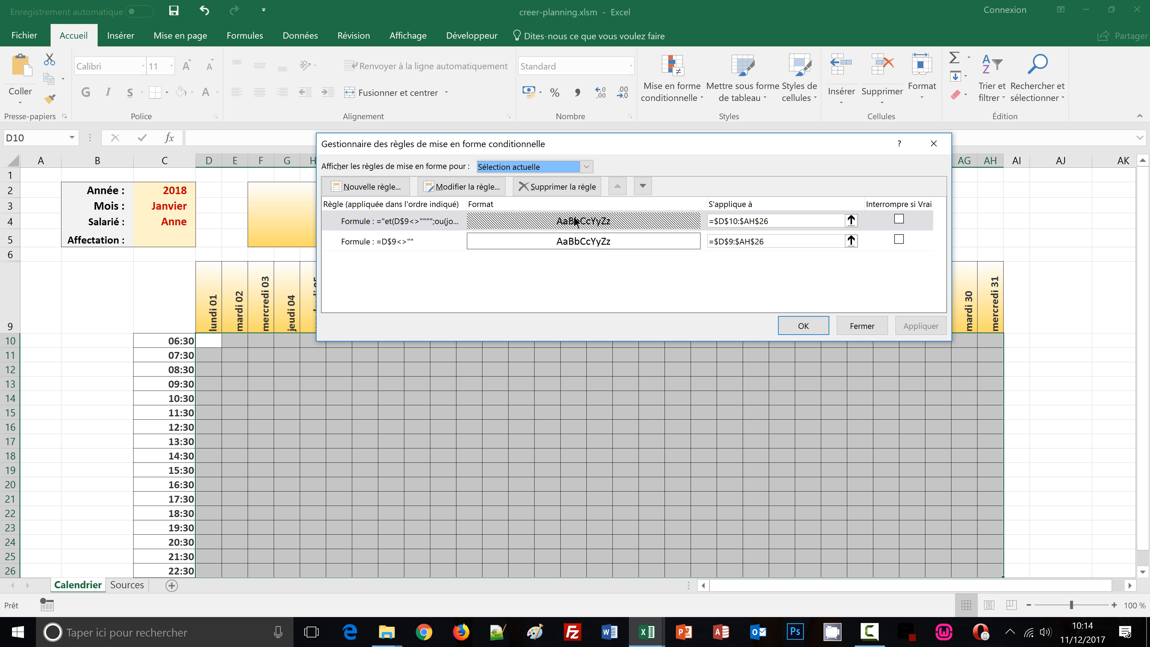
pyautogui.click(480, 190)
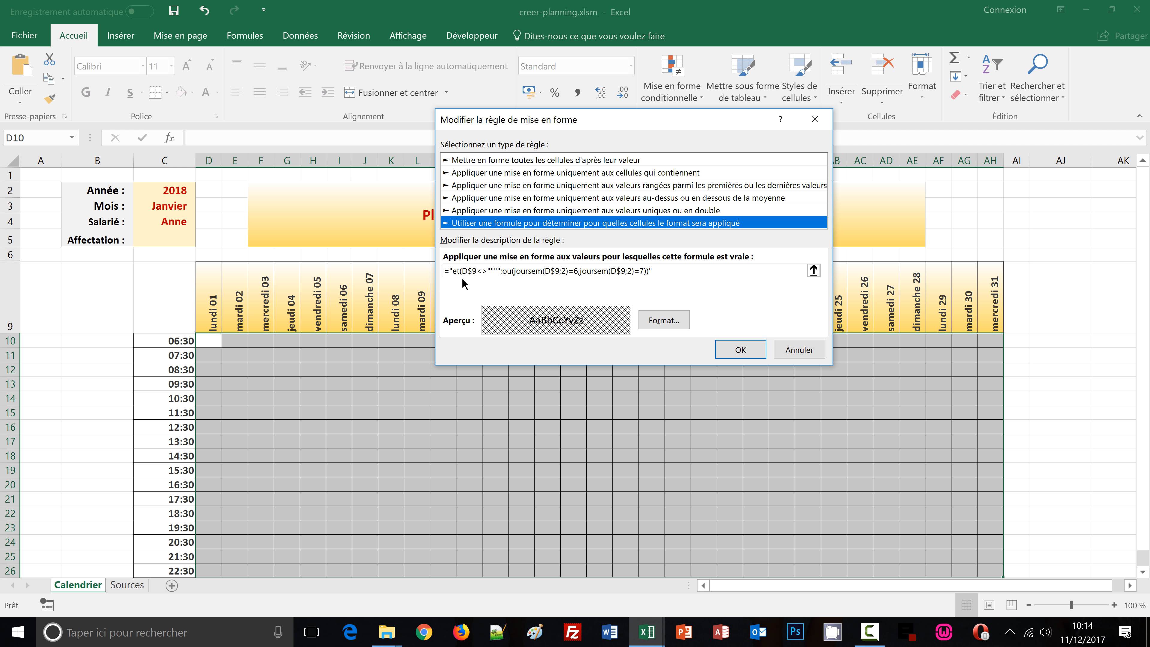
pyautogui.click(453, 271)
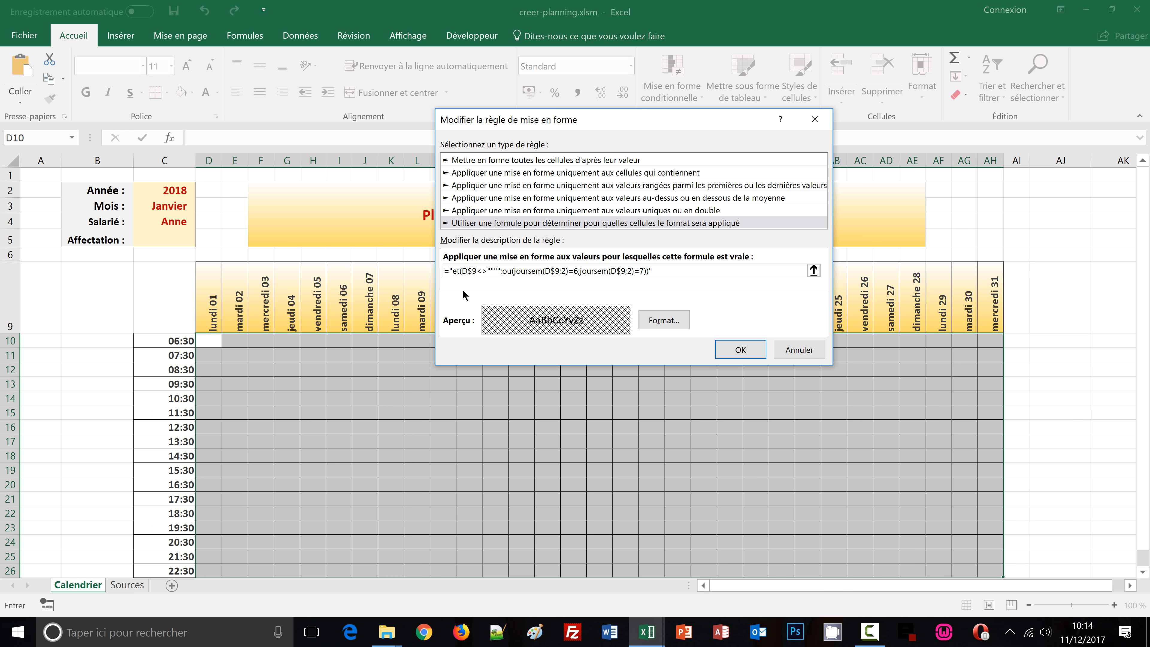
pyautogui.press('BackSpace')
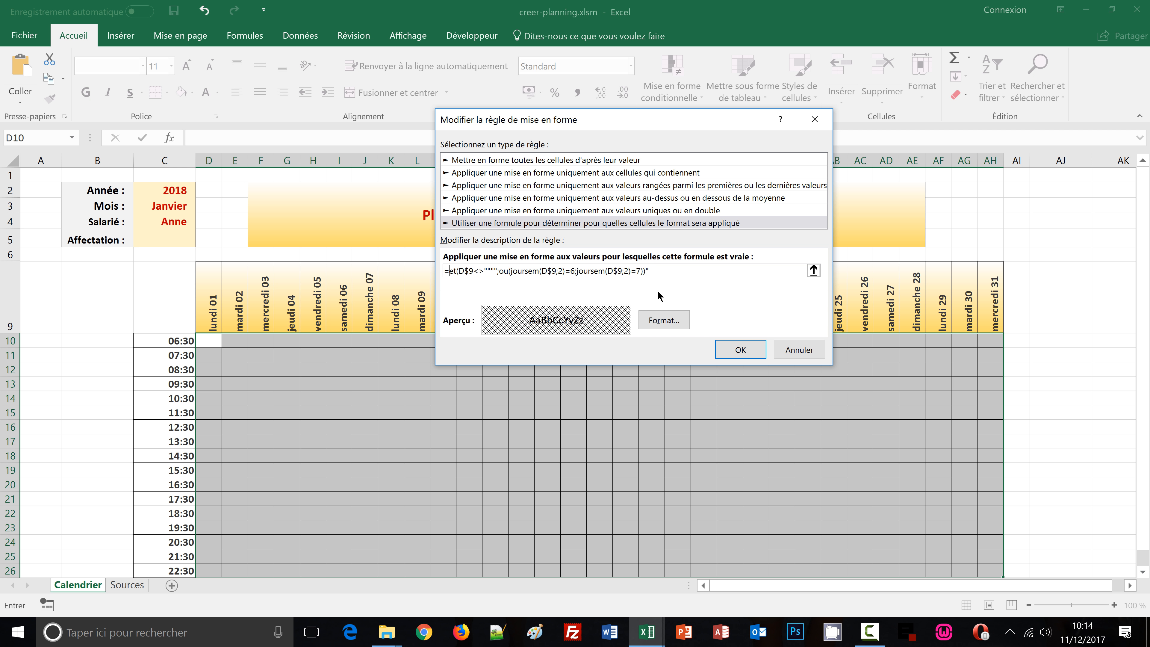
pyautogui.press('BackSpace')
pyautogui.click(493, 273)
pyautogui.press('BackSpace')
pyautogui.press('BackSpace')
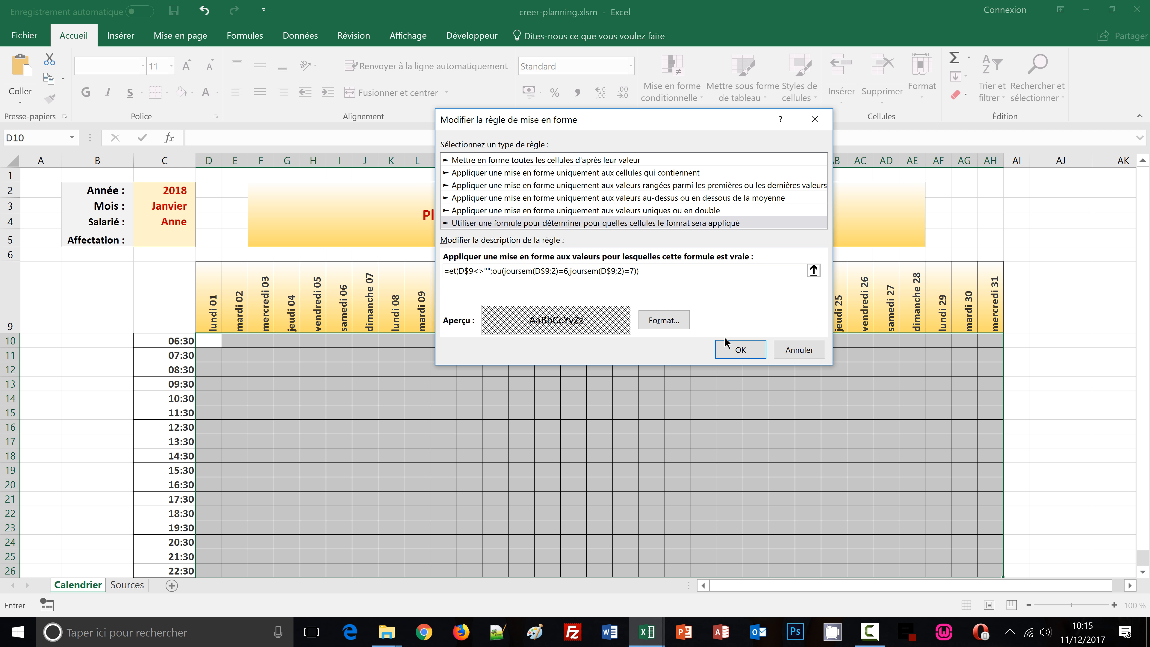
pyautogui.click(737, 349)
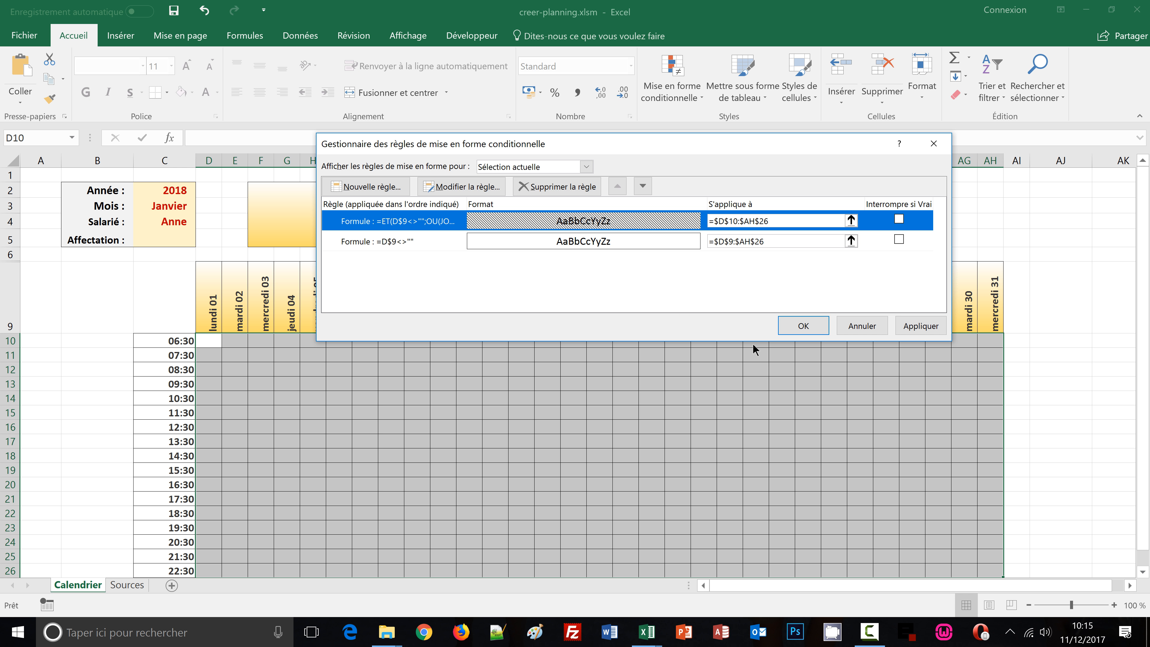
pyautogui.click(792, 327)
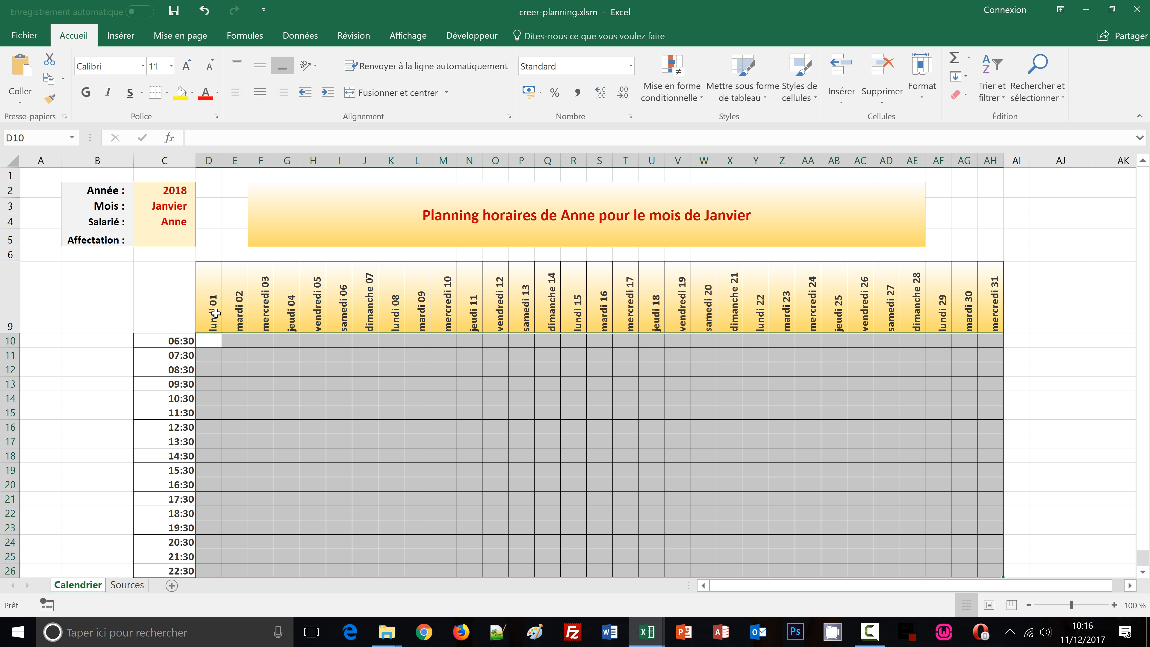
# Edit the weekend rule so its first JOURSEM test refers to D$8, then apply the rules
pyautogui.click(700, 99)
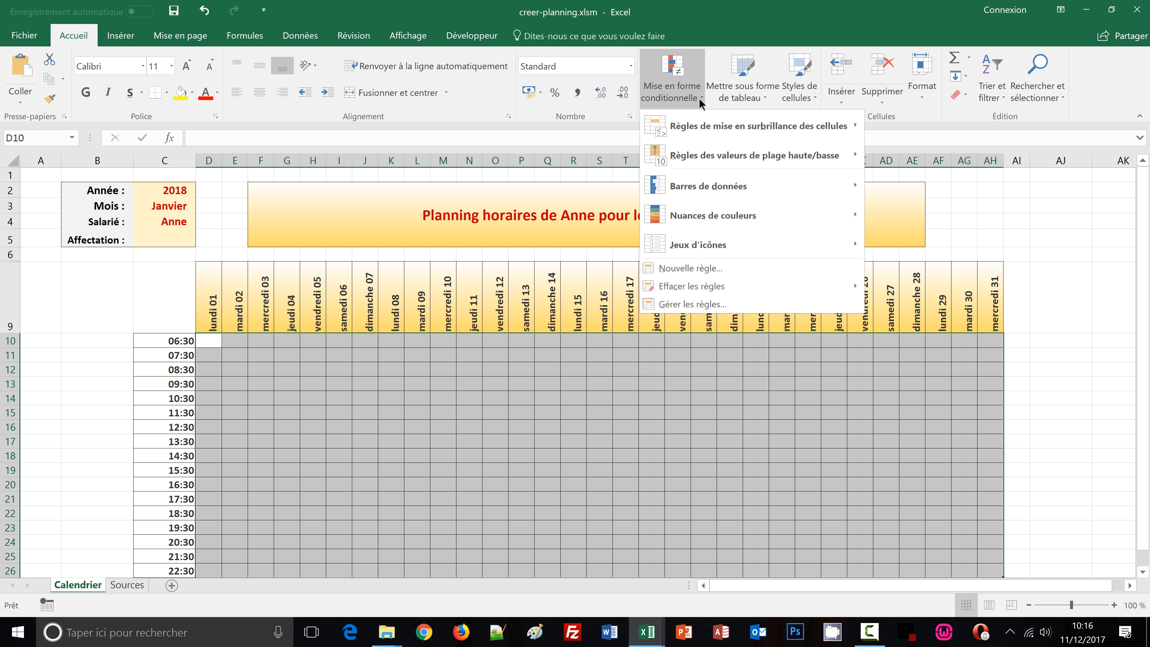
pyautogui.click(677, 309)
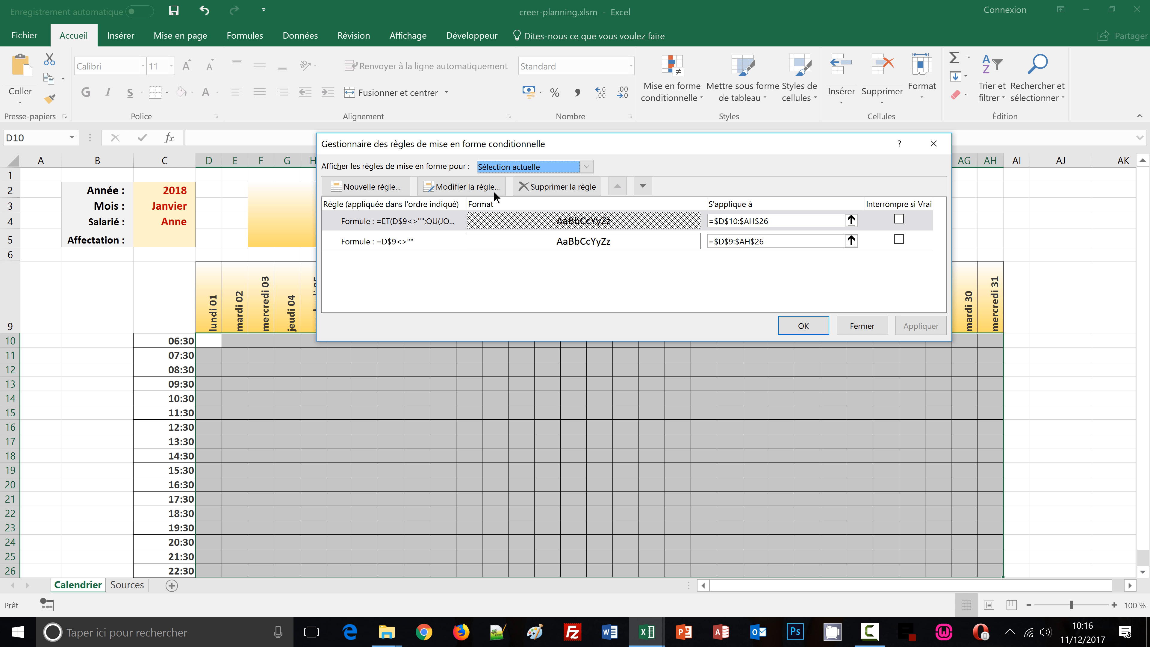
pyautogui.click(485, 189)
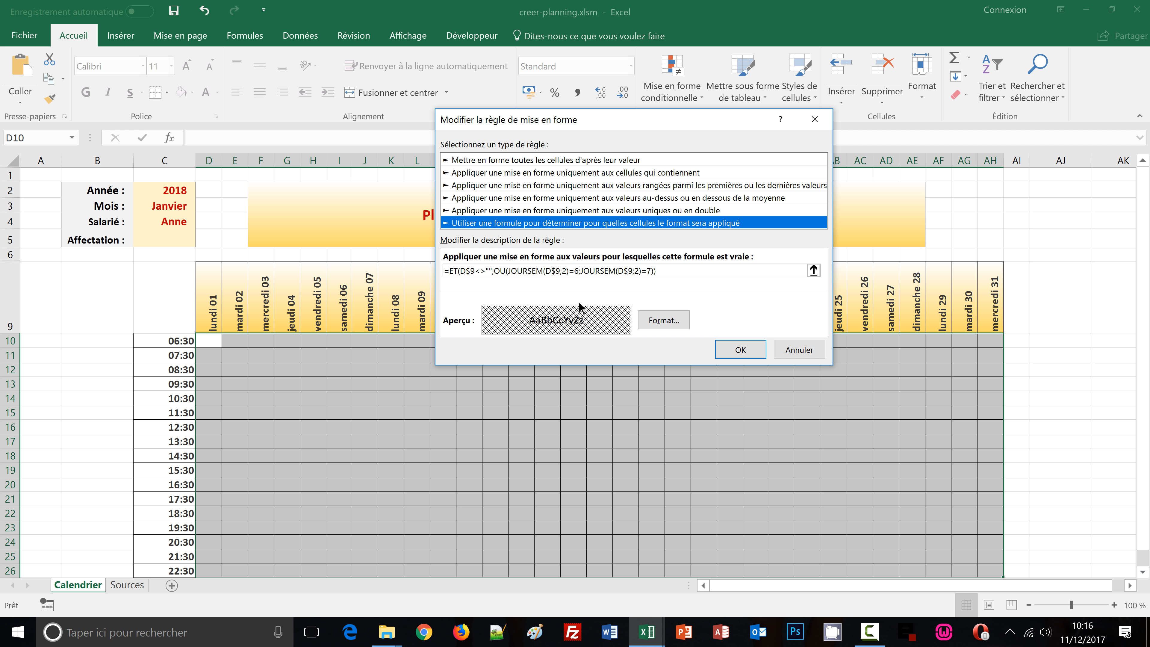
pyautogui.click(557, 268)
pyautogui.press('BackSpace')
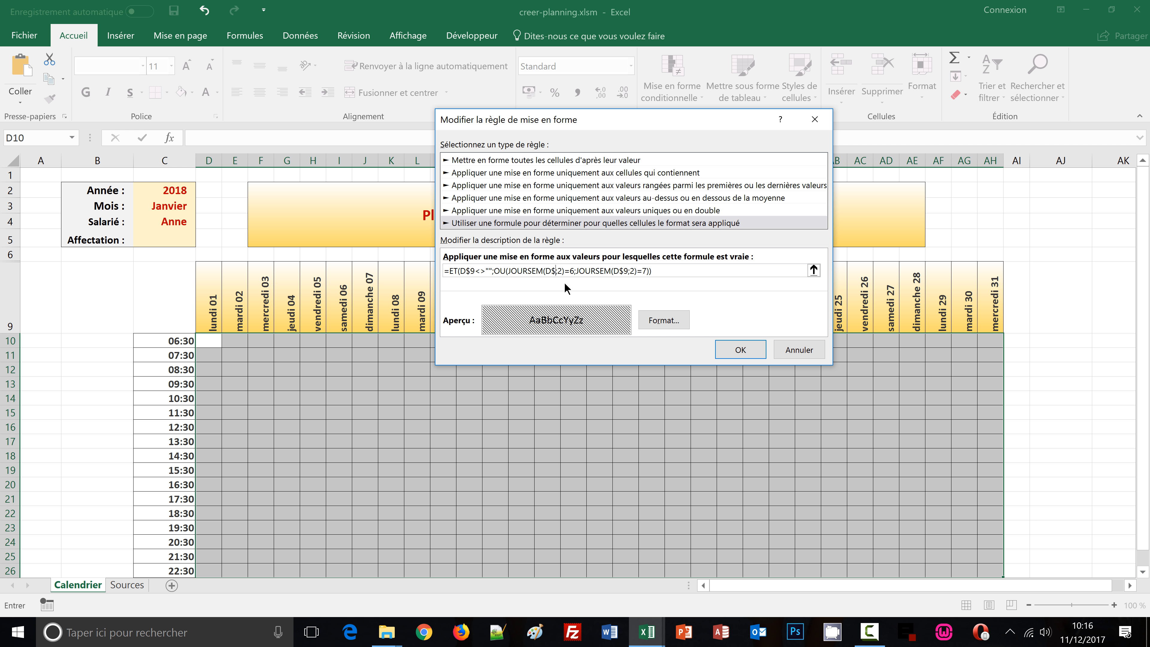
pyautogui.write('8')
pyautogui.click(745, 350)
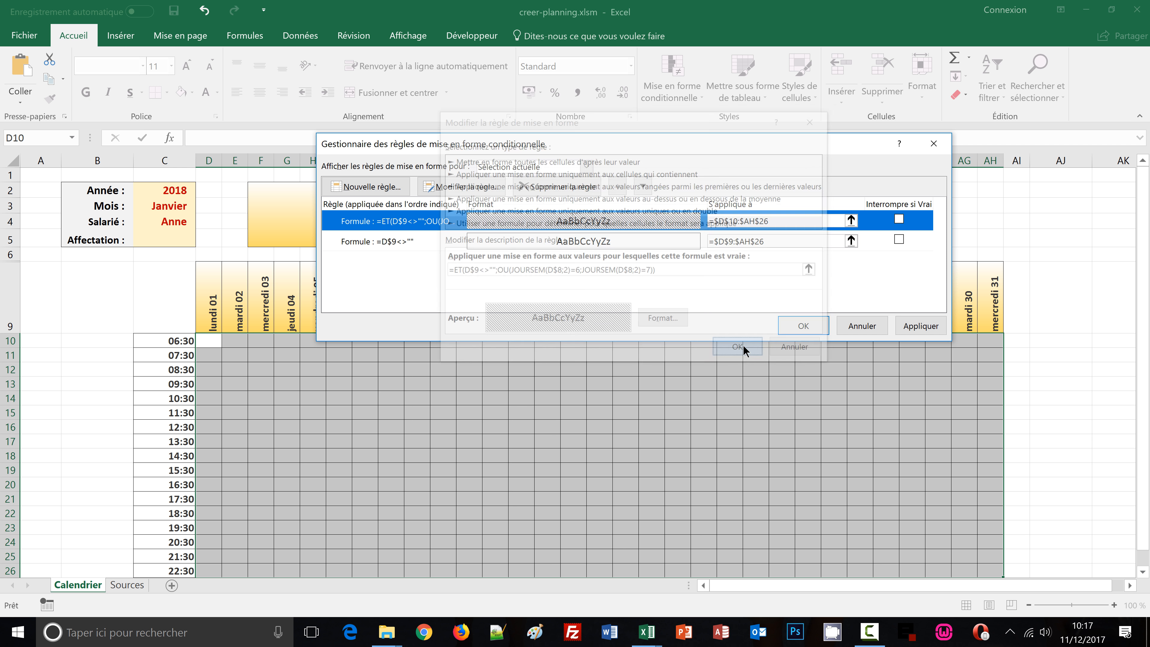
pyautogui.click(788, 325)
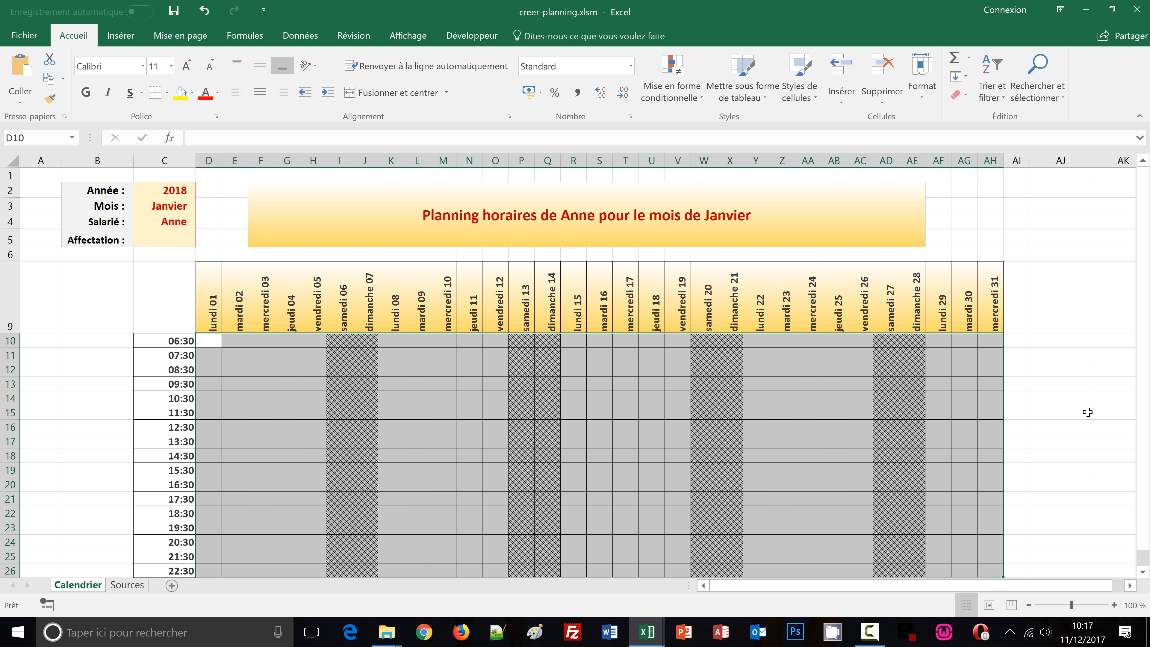
pyautogui.click(107, 432)
pyautogui.click(49, 401)
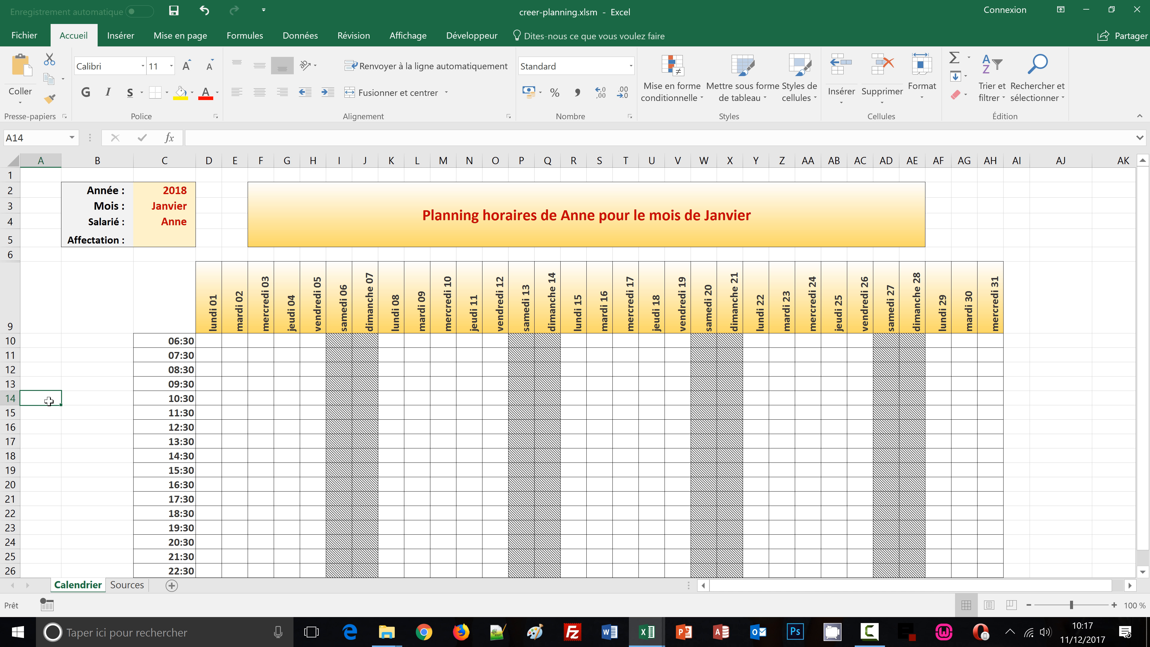
# Switch the month to Février and back to Janvier to check that the headers and weekend hatching update
pyautogui.click(169, 205)
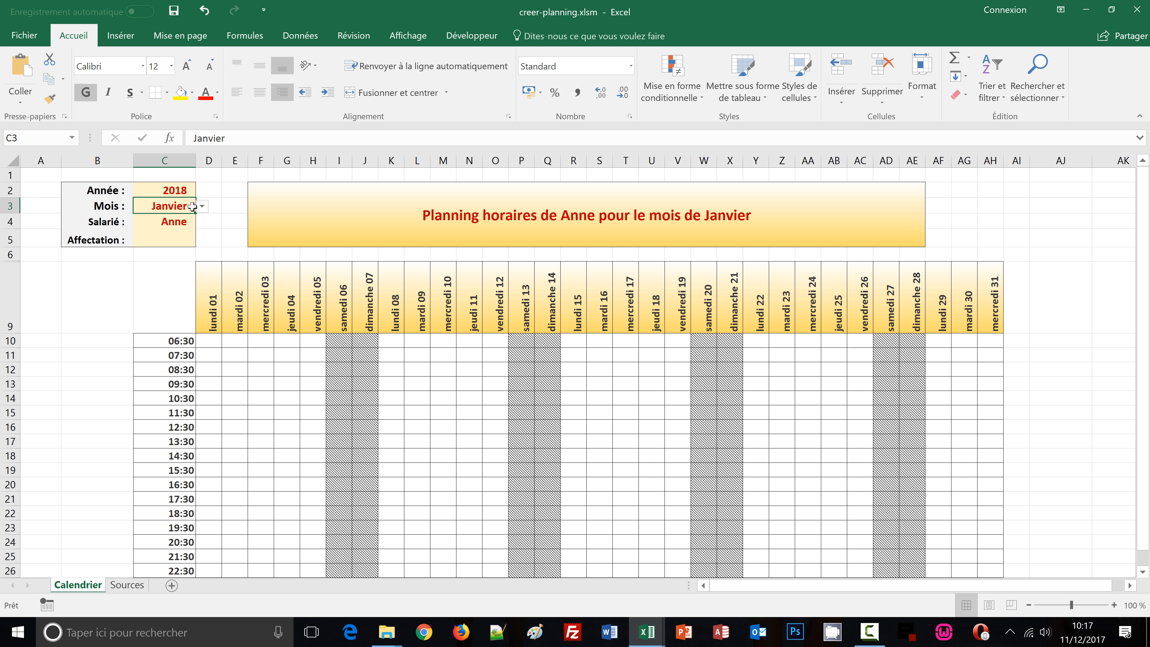
pyautogui.click(202, 207)
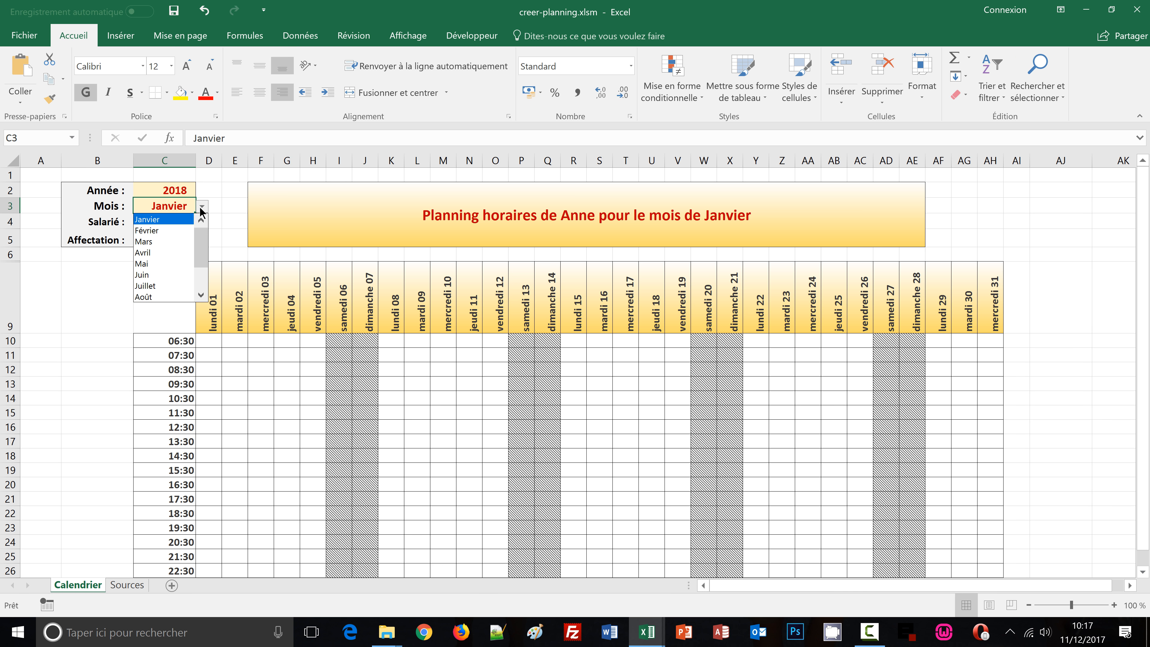
pyautogui.click(163, 230)
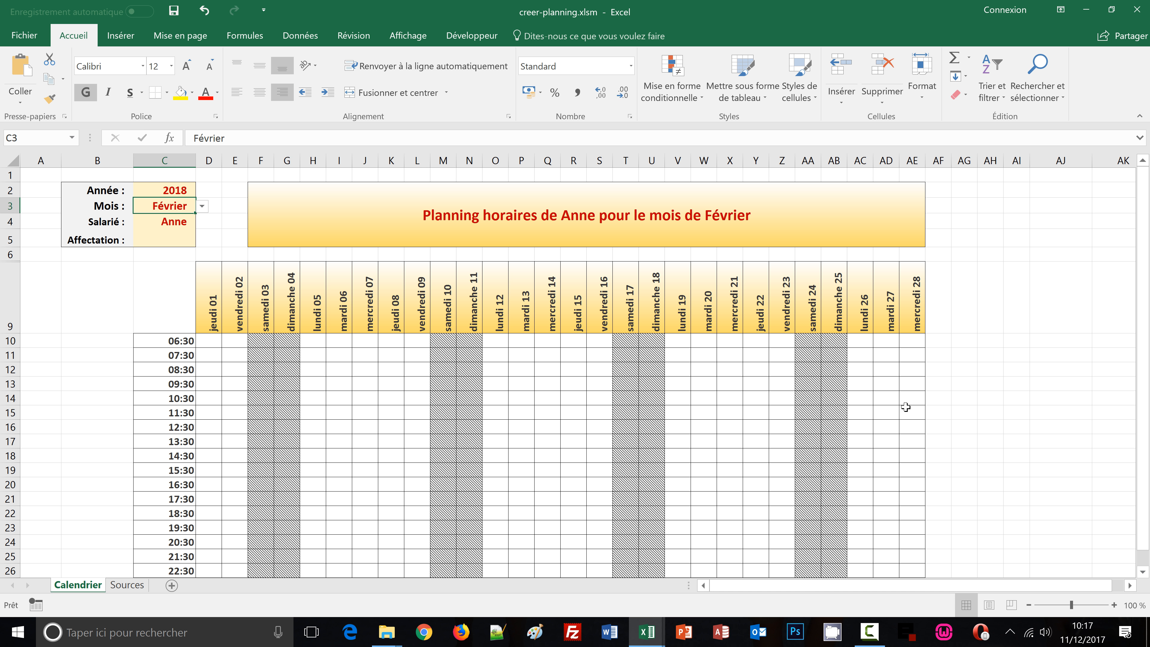
pyautogui.click(202, 207)
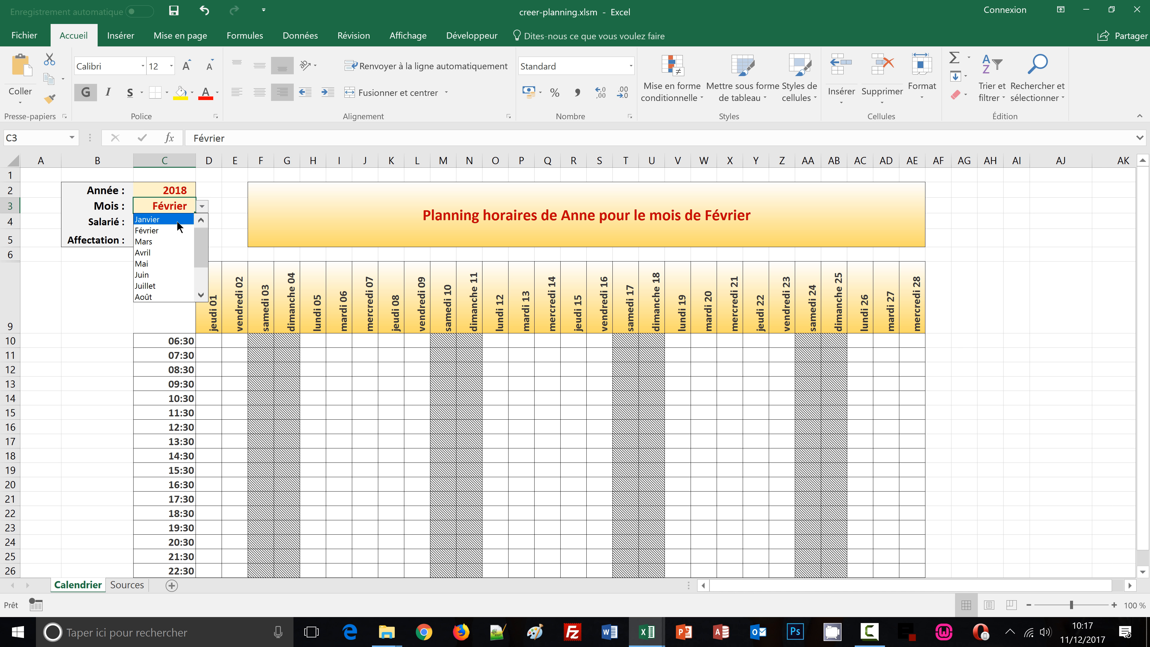
pyautogui.click(177, 221)
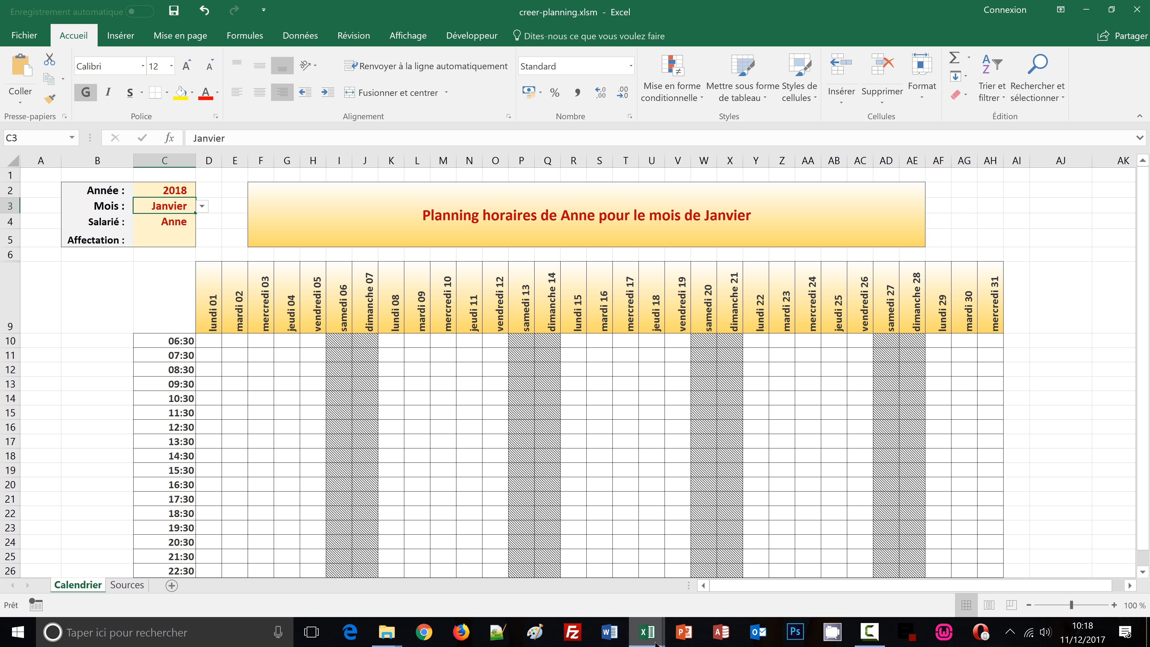
# Compare the sheet with the finished calendrier_auto1 workbook, then return to creer-planning
pyautogui.moveTo(656, 644)
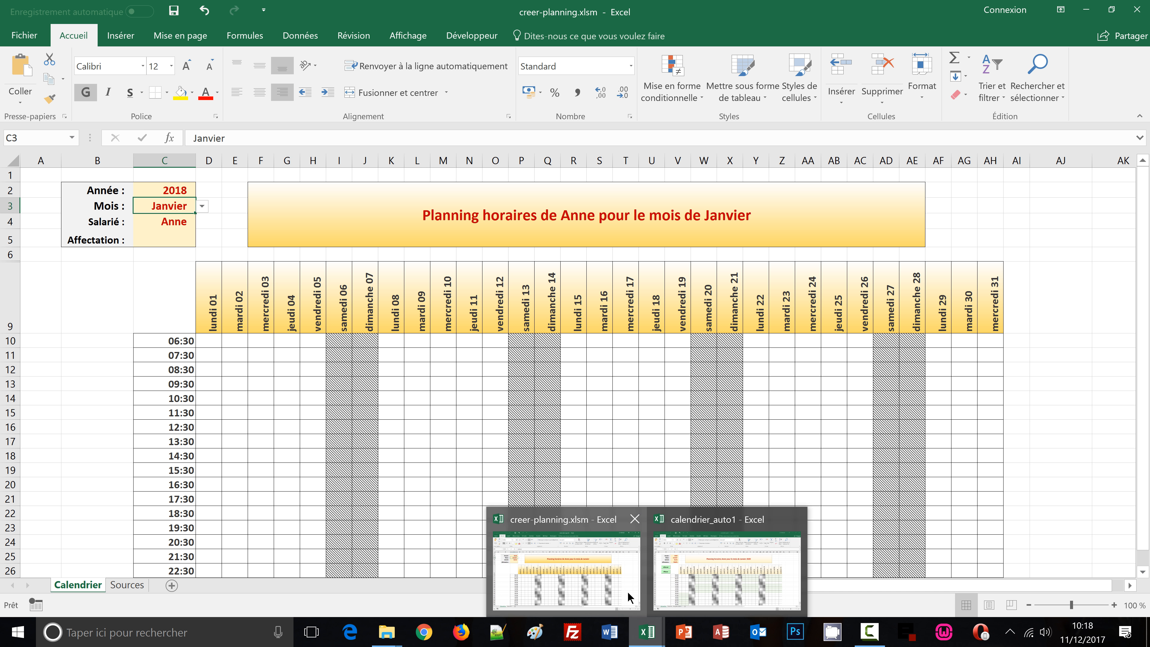
pyautogui.click(679, 588)
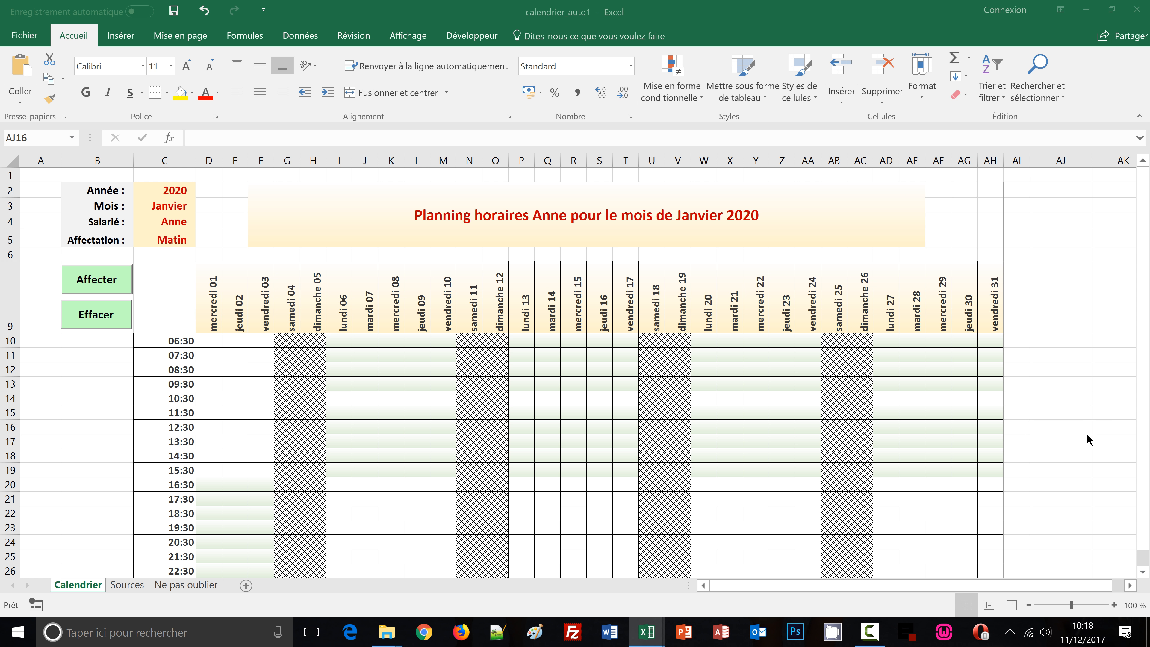
pyautogui.scroll(-1, 1027, 436)
pyautogui.scroll(1, 1027, 436)
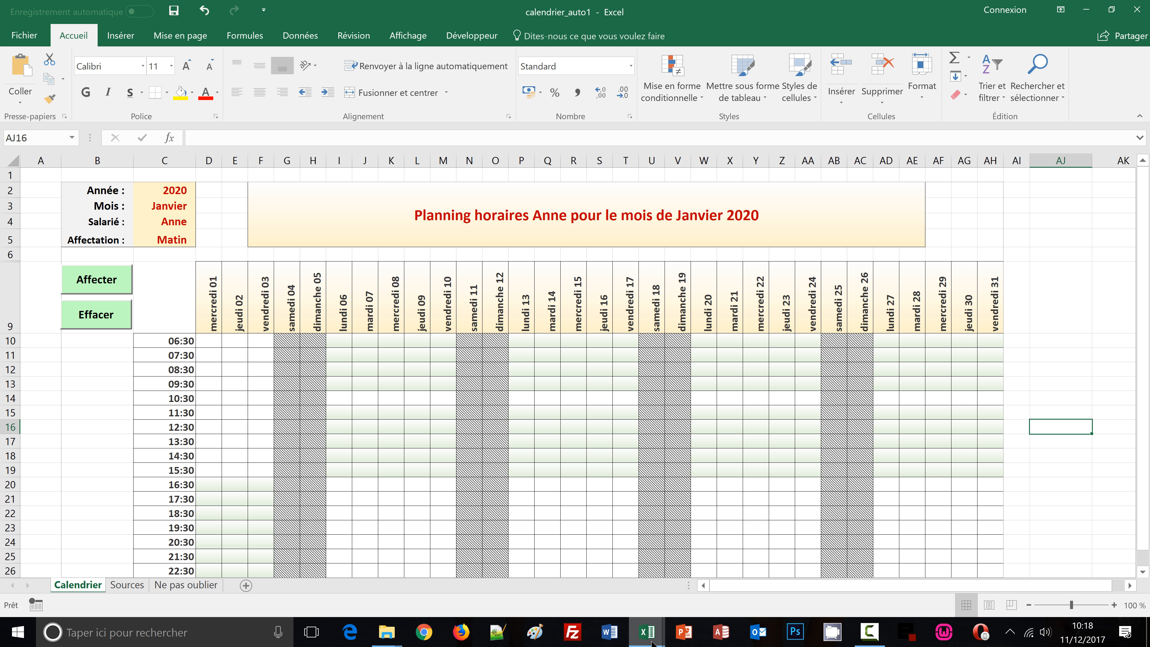
pyautogui.moveTo(650, 644)
pyautogui.click(583, 586)
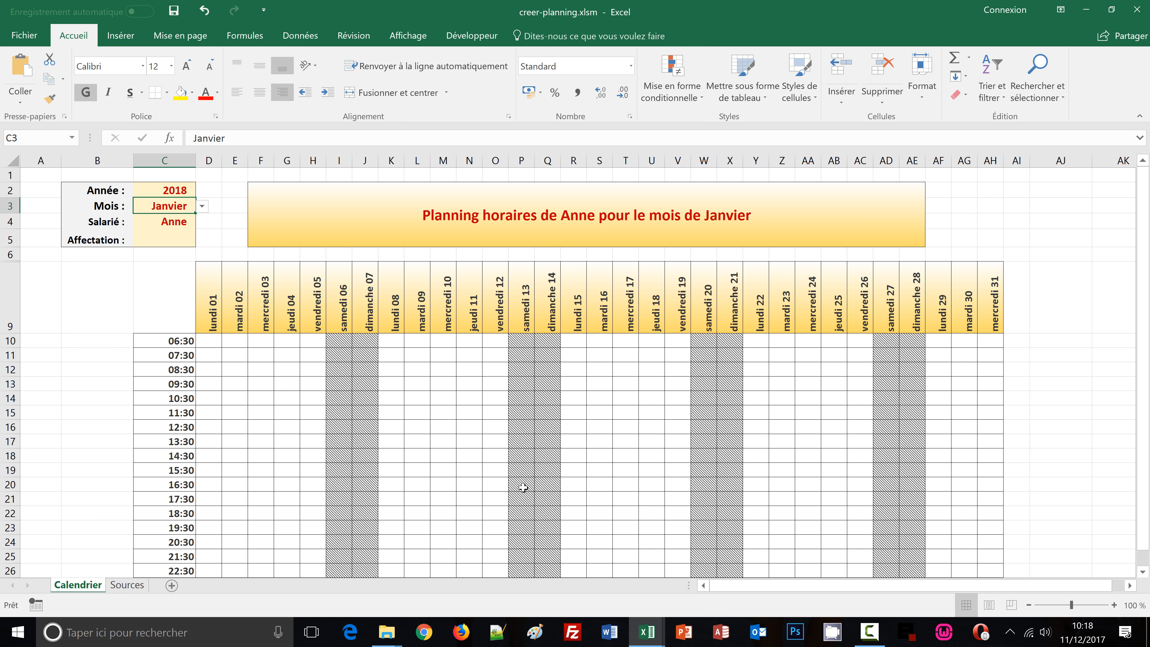
# Check the Affectation dropdown, then select the 06:30–09:30 and 11:30–15:30 rows across all days as sample shift ranges
pyautogui.click(148, 240)
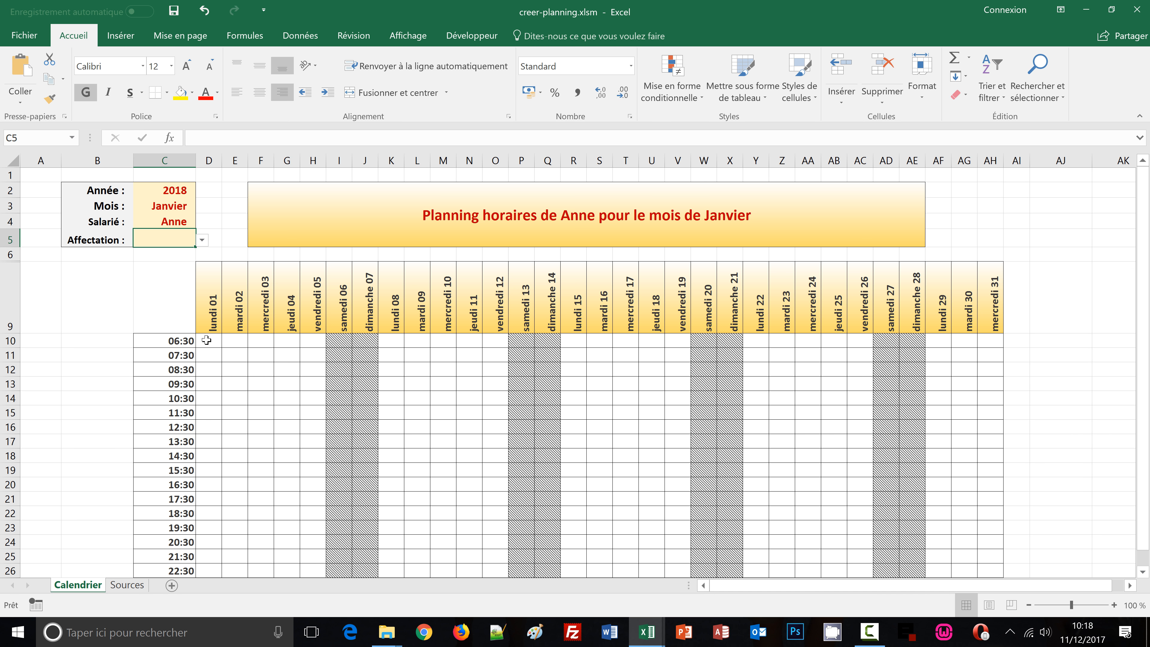
pyautogui.click(202, 240)
pyautogui.click(204, 240)
pyautogui.moveTo(211, 340); pyautogui.dragTo(983, 388)
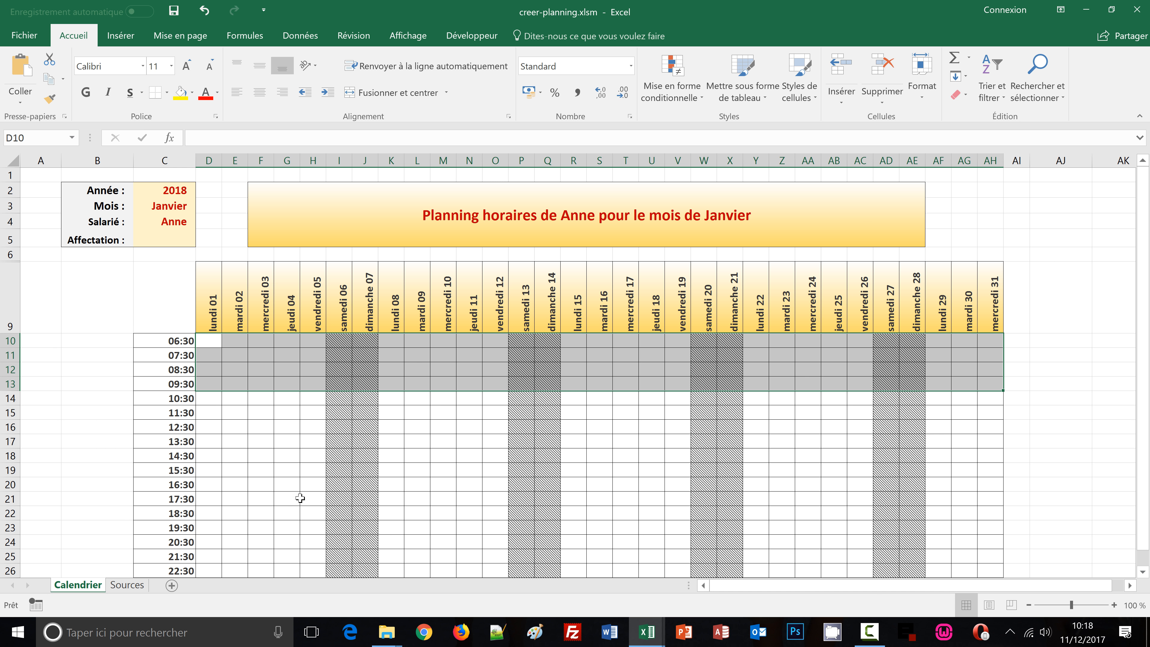
pyautogui.moveTo(202, 412); pyautogui.dragTo(235, 412)
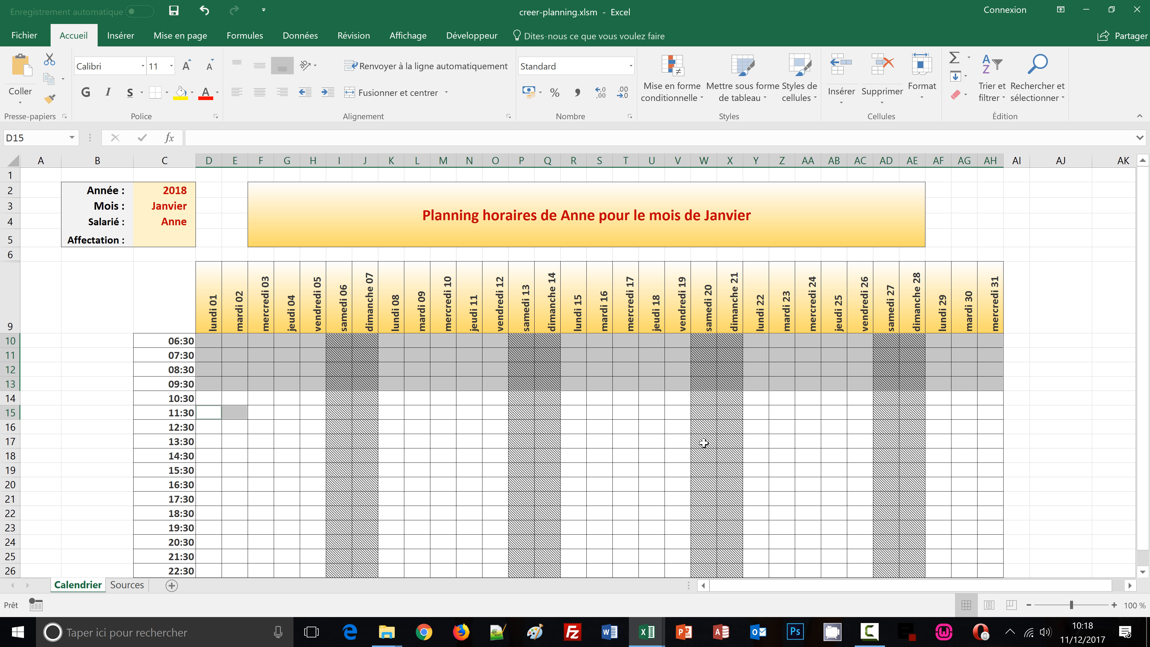
pyautogui.moveTo(703, 443); pyautogui.dragTo(987, 470)
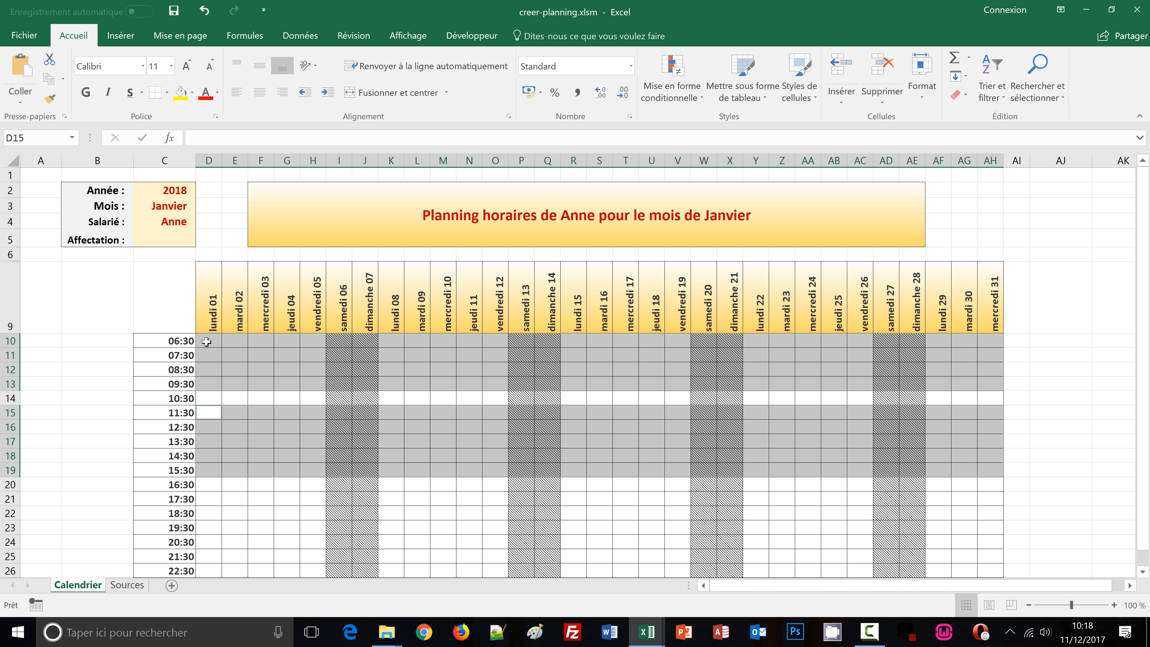
# Switch to the calendrier_auto1 workbook to examine its Affecter and Effacer buttons
pyautogui.moveTo(647, 637)
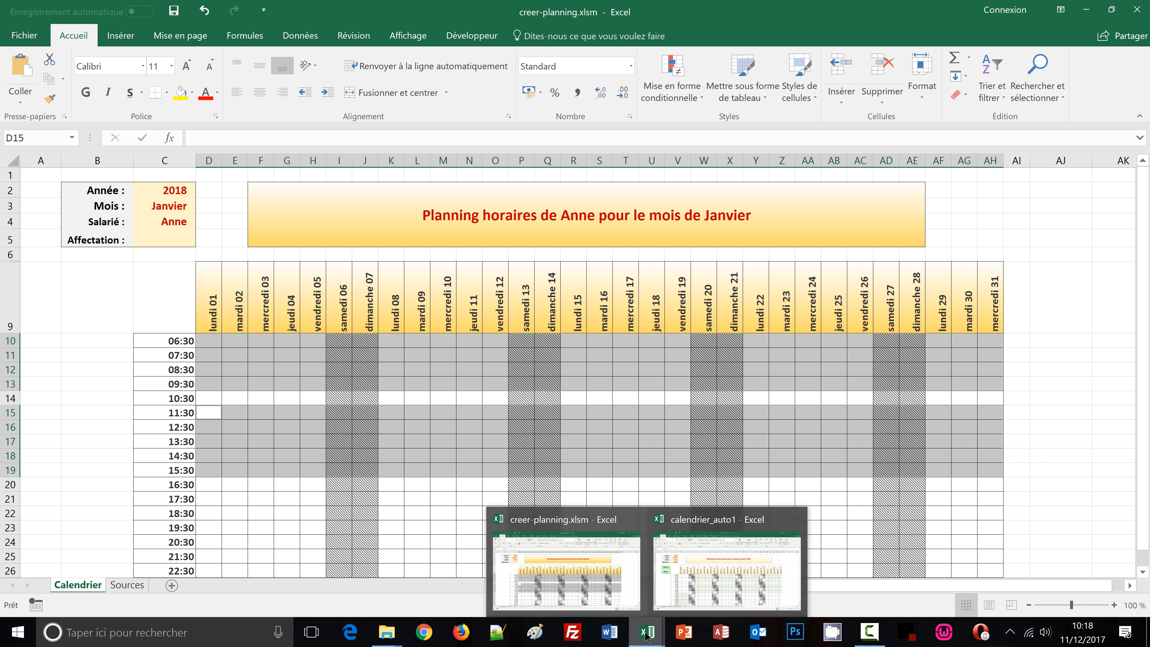
pyautogui.click(706, 571)
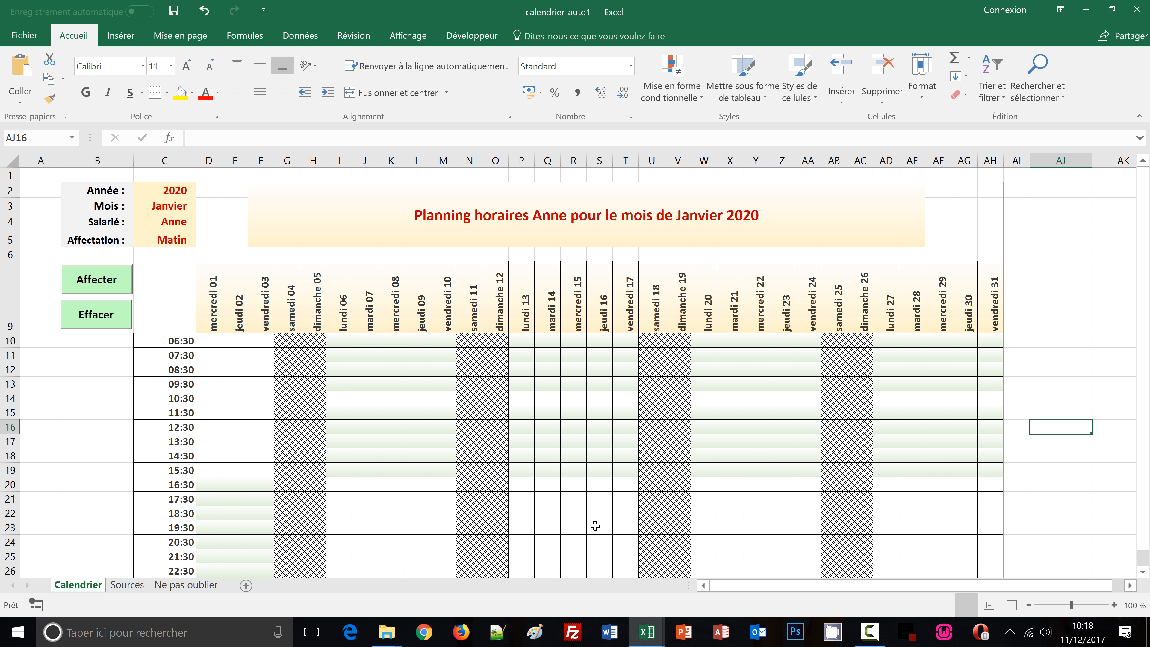
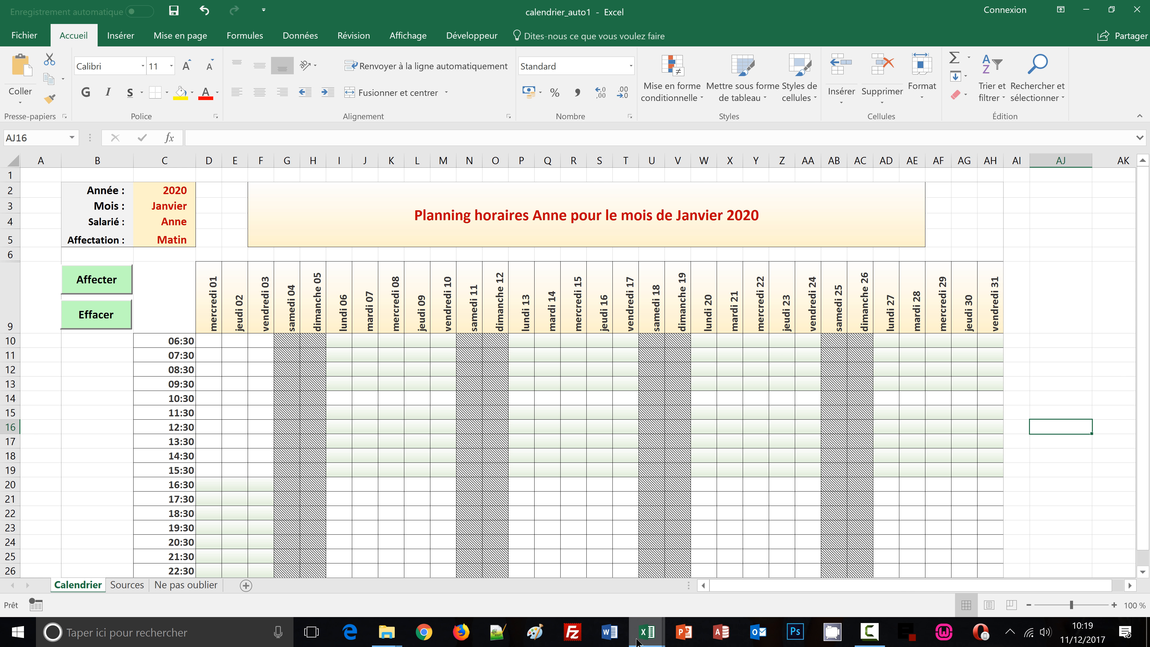
# Return to creer-planning and start a new formula-based conditional formatting rule beginning et(D$9<>"";$C$4<>"";$C$5
pyautogui.moveTo(637, 641)
pyautogui.click(600, 591)
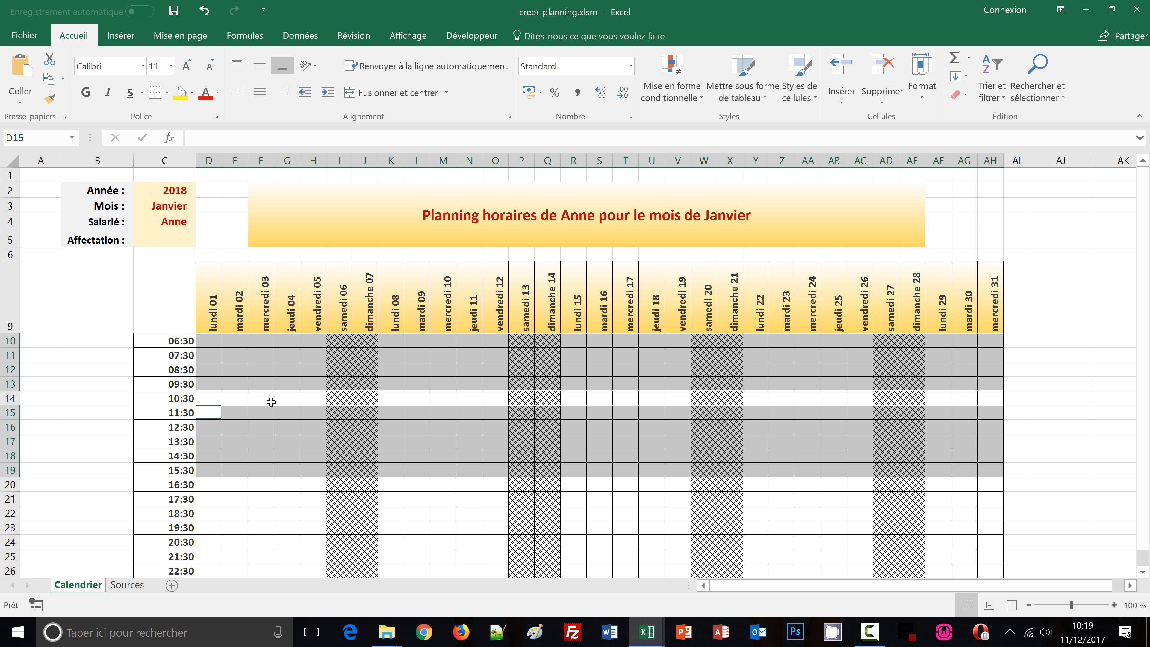
pyautogui.click(699, 106)
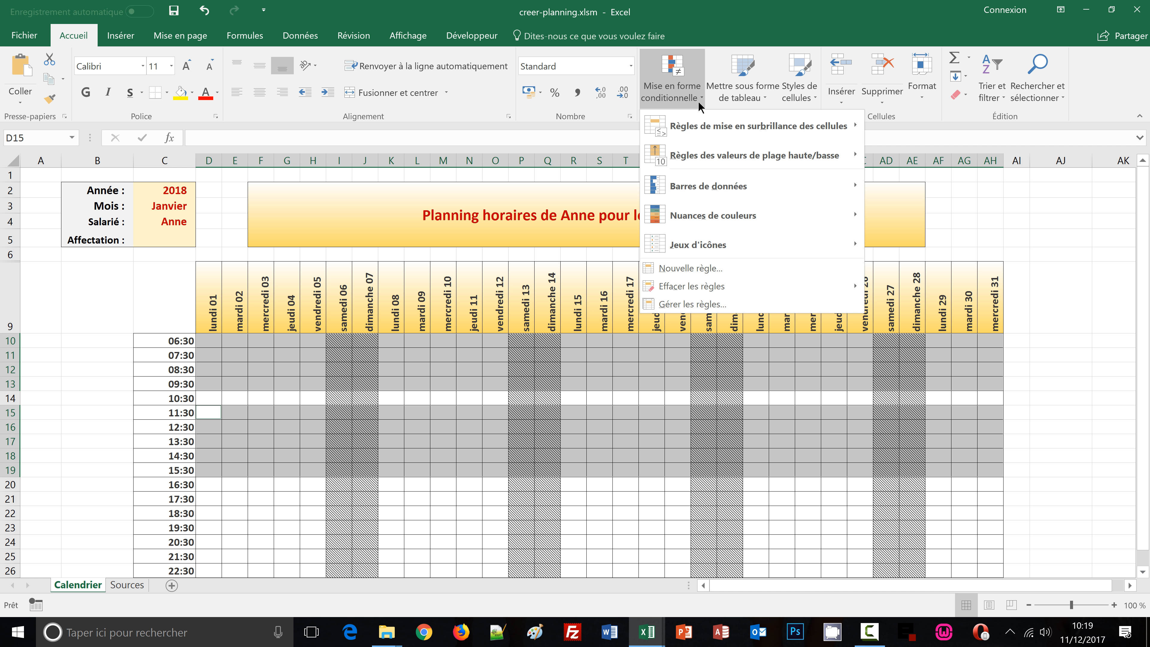
pyautogui.click(664, 269)
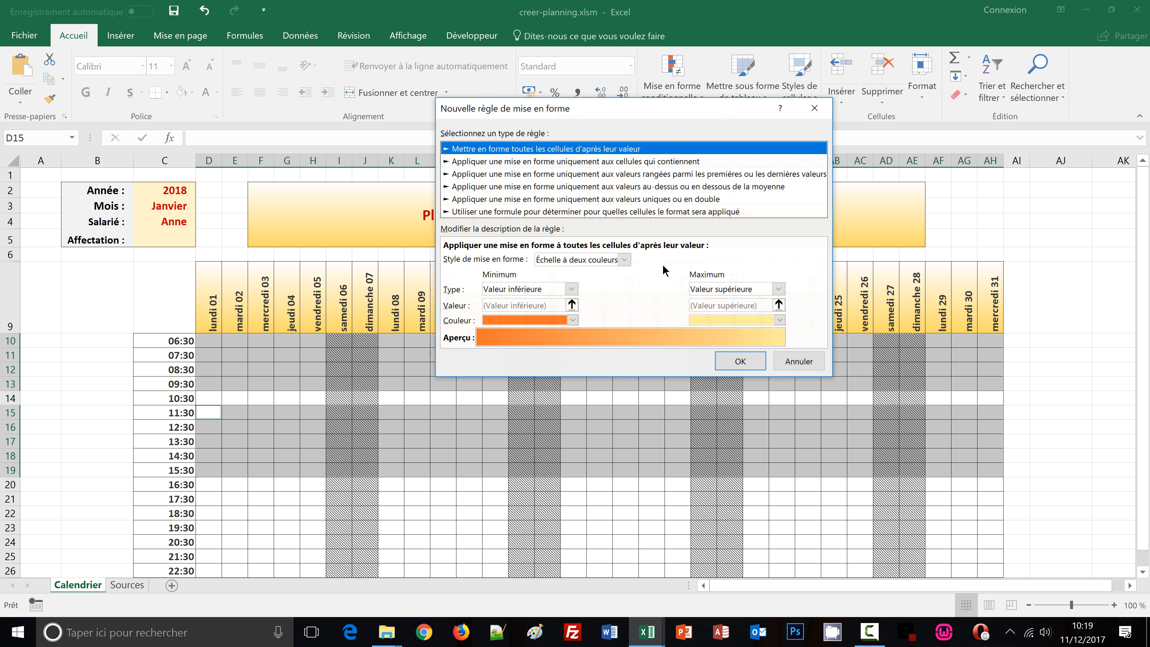
pyautogui.click(506, 211)
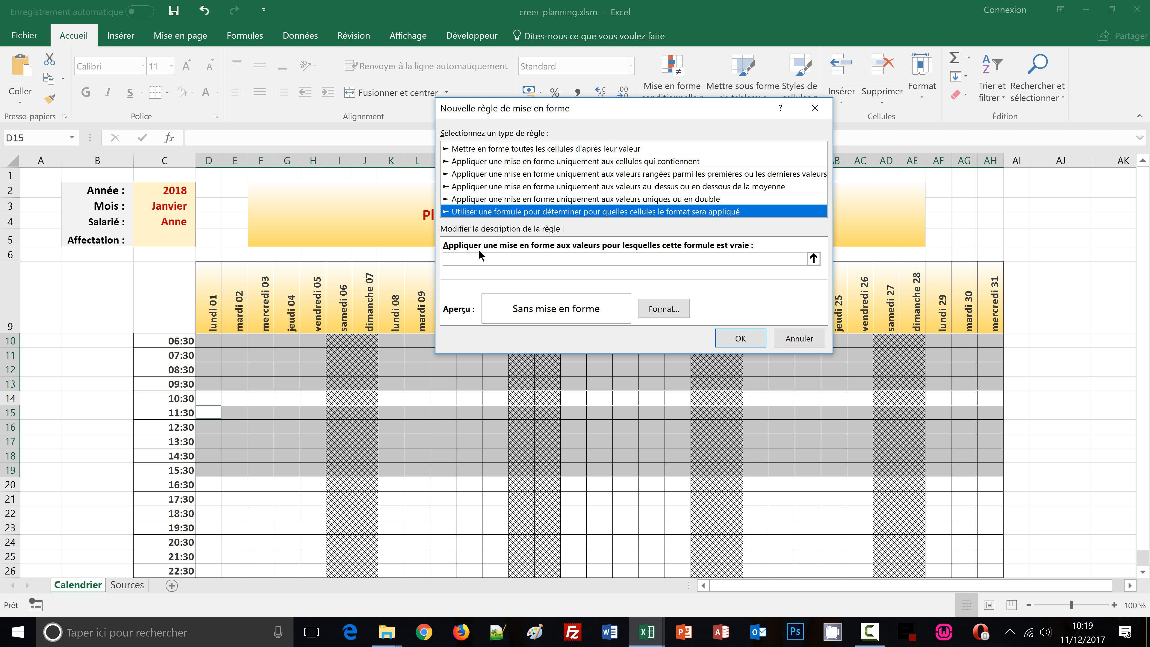
pyautogui.click(475, 259)
pyautogui.write('et')
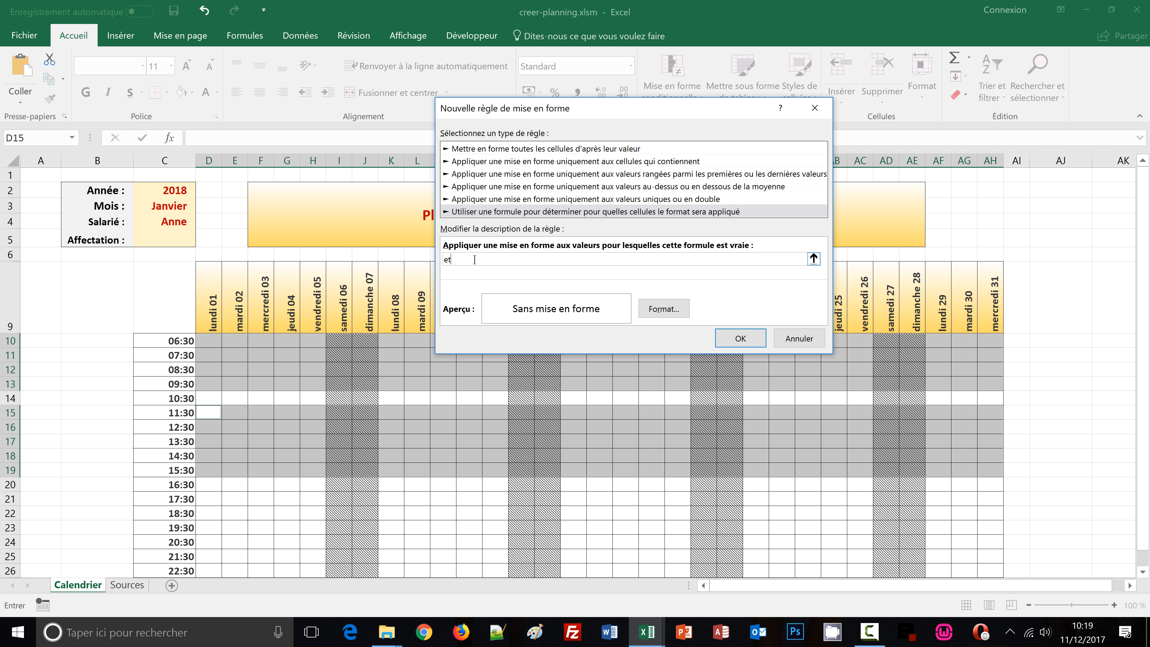
pyautogui.write('(')
pyautogui.click(208, 314)
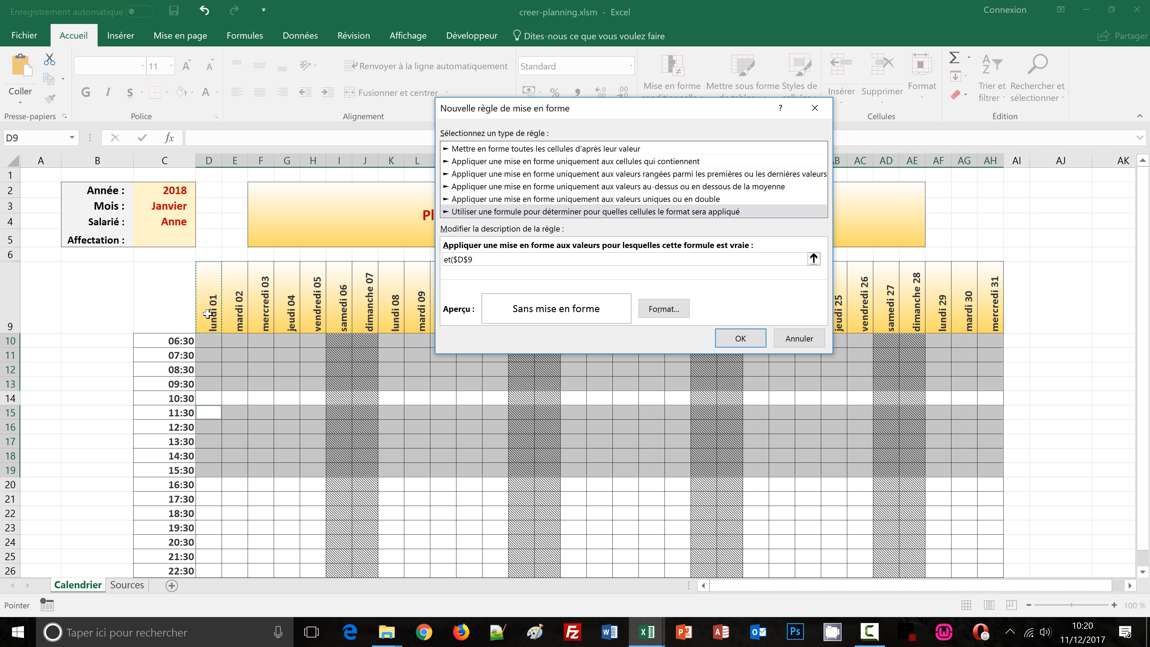
pyautogui.press('F4')
pyautogui.write('<>"";')
pyautogui.click(167, 223)
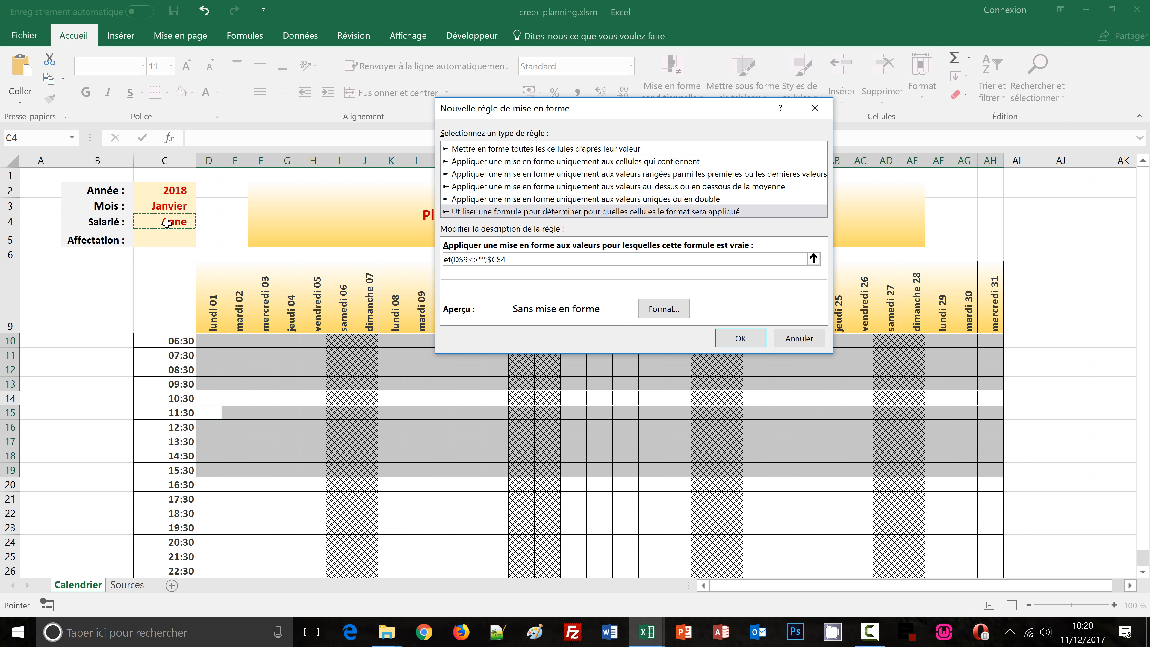
pyautogui.write('<>"";$C$5')
pyautogui.click(169, 237)
# Complete the rule formula with ="Matin";joursem(D$8;2)<>6;joursem(D$8;2)<>7) to exclude weekends
pyautogui.write('=')
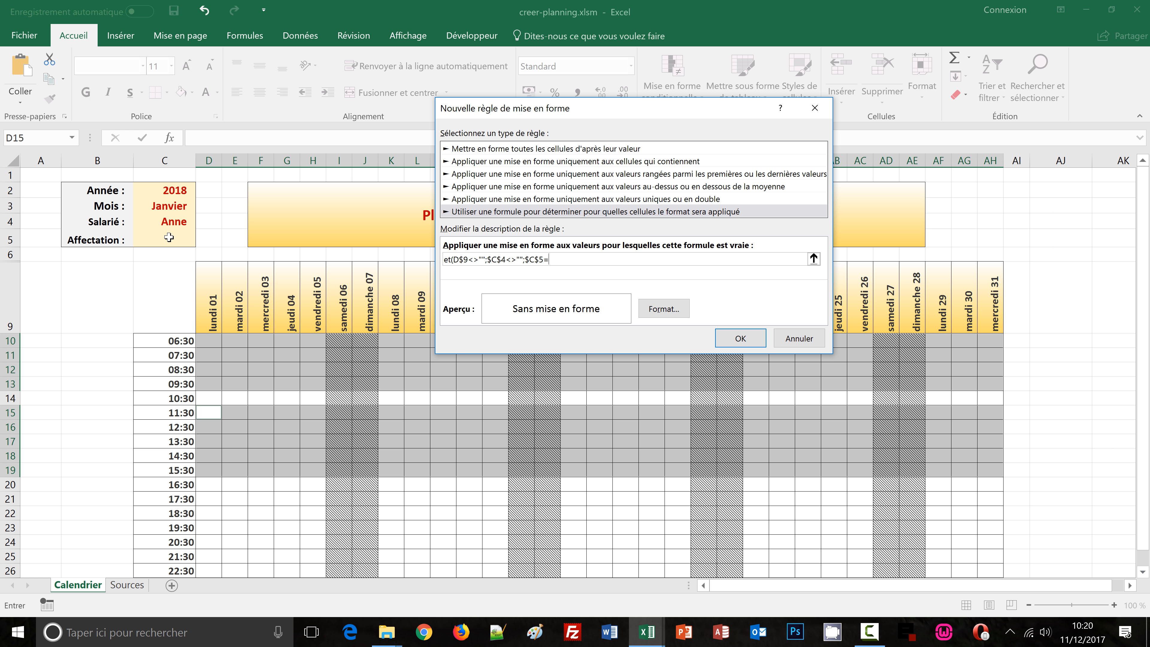
pyautogui.write('"Matin";j')
pyautogui.write('oursem(')
pyautogui.click(212, 301)
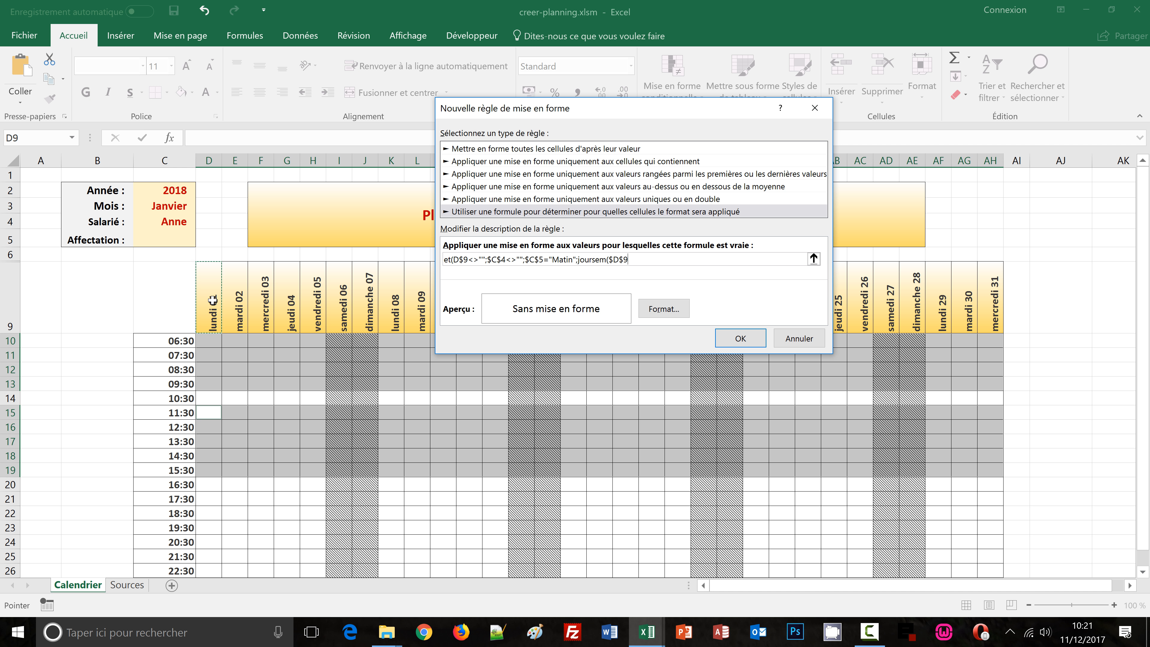
pyautogui.press('F4')
pyautogui.press('BackSpace')
pyautogui.write('8')
pyautogui.write(';2)<>')
pyautogui.write('6')
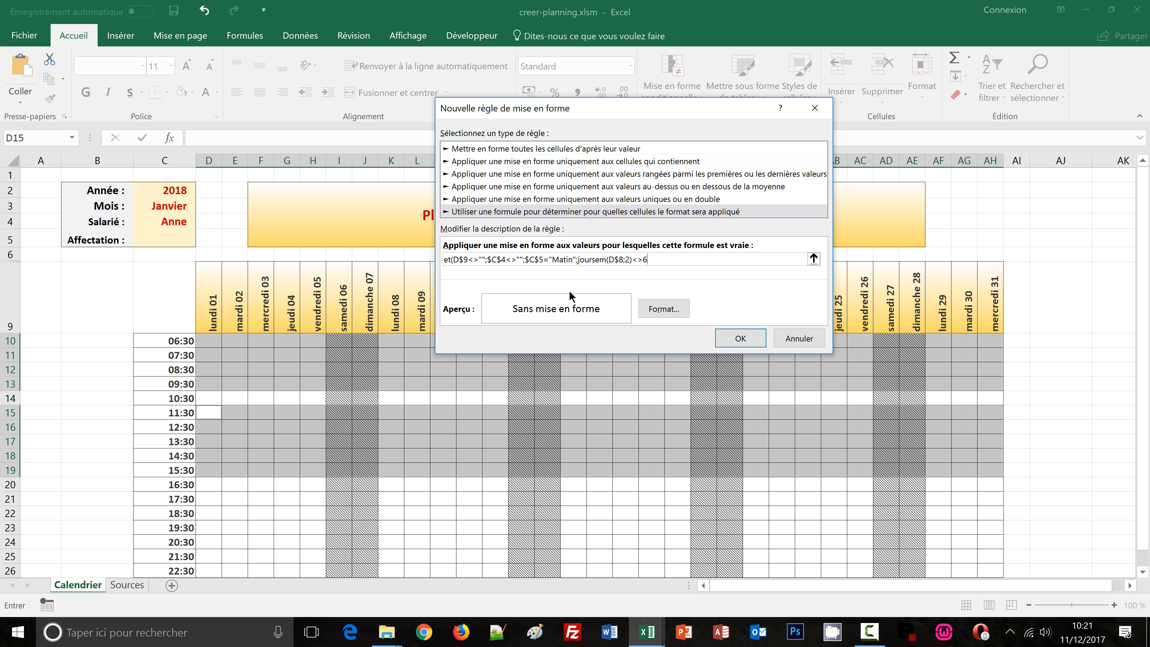
pyautogui.keyDown('shift'); pyautogui.click(578, 259); pyautogui.keyUp('shift')
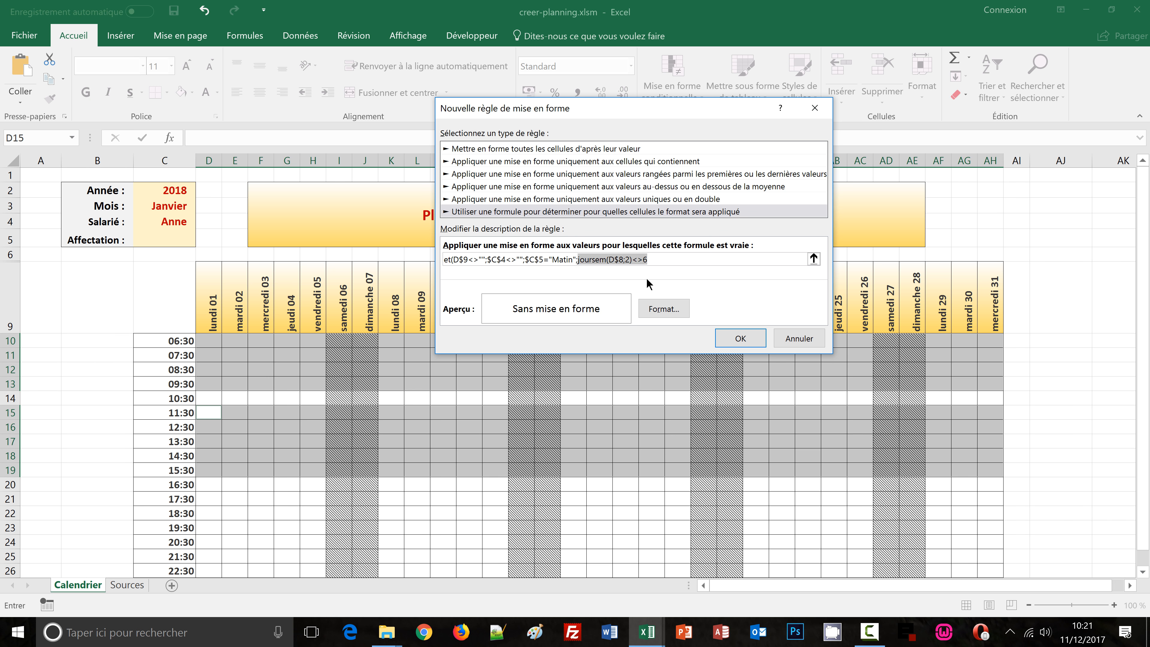
pyautogui.click(662, 262)
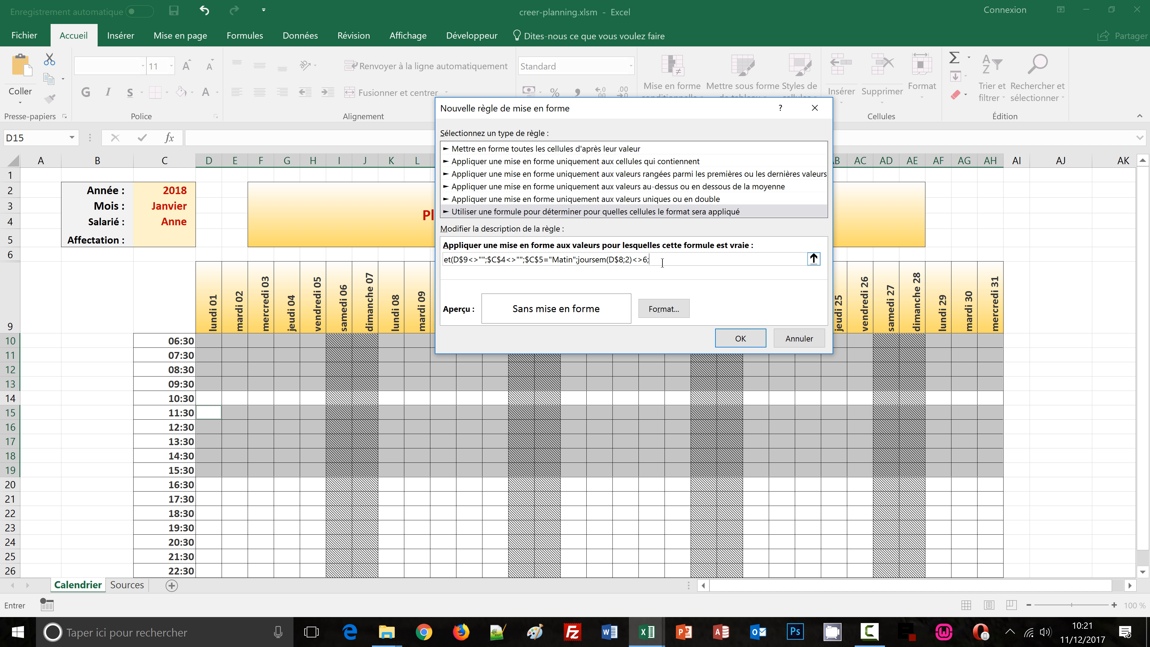
pyautogui.hotkey('ctrl', 'v')
pyautogui.moveTo(716, 256); pyautogui.dragTo(723, 256)
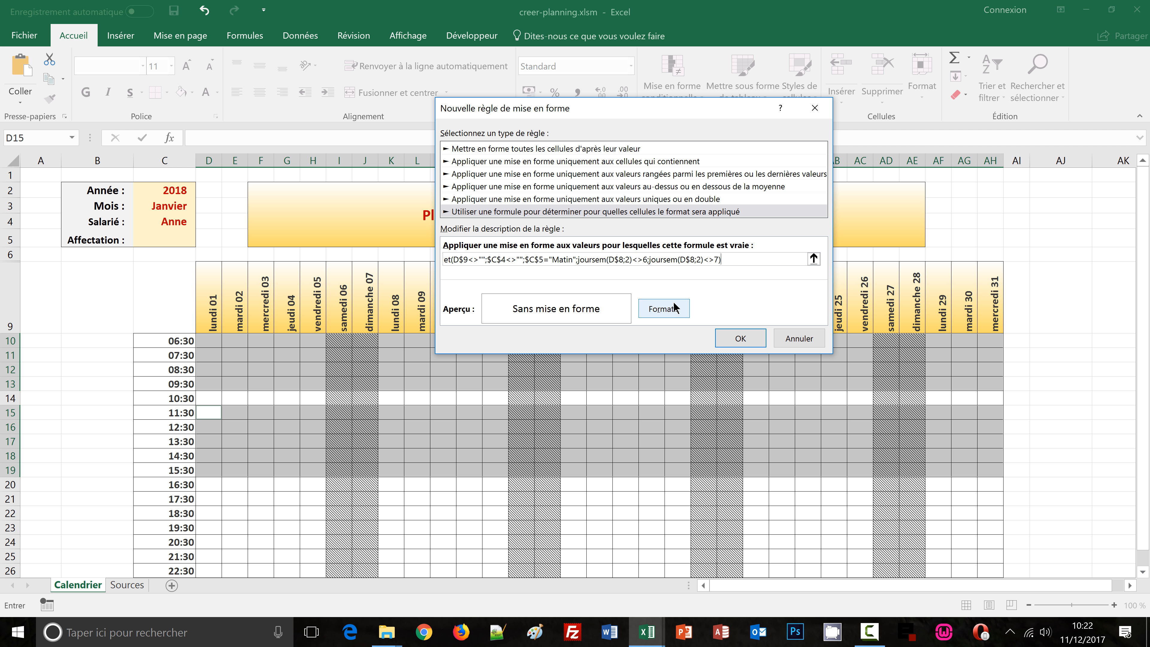
pyautogui.moveTo(729, 259); pyautogui.dragTo(431, 261)
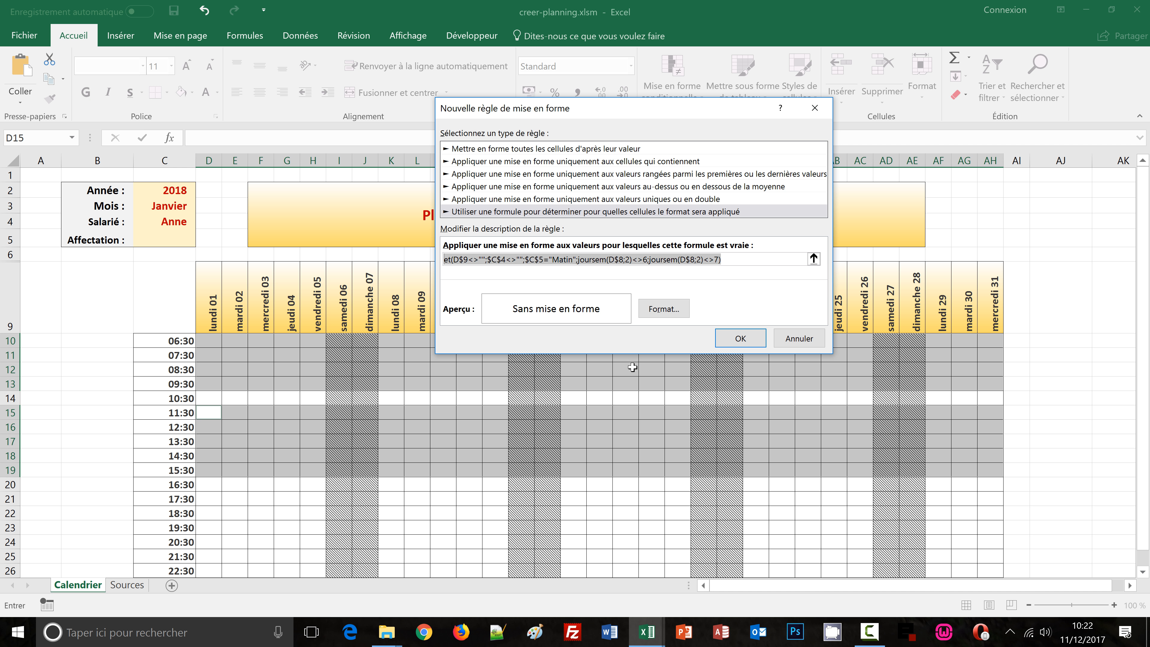
# Give the rule a two-colour horizontal gradient fill ending in green and confirm the new rule
pyautogui.click(667, 310)
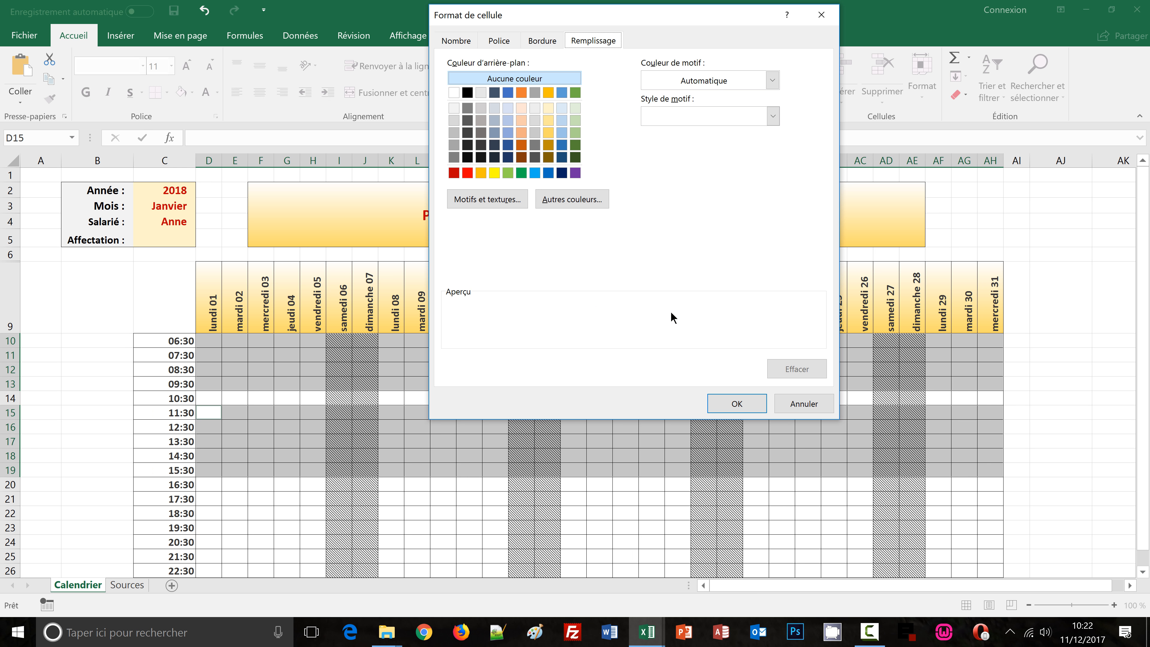
pyautogui.click(518, 199)
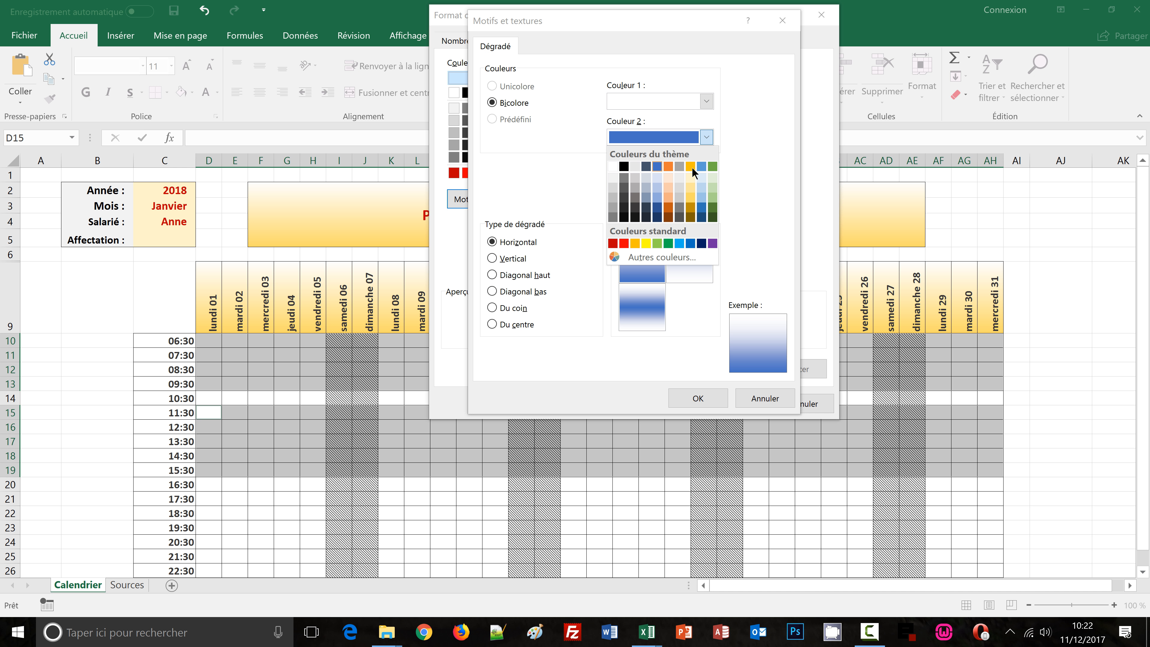
pyautogui.click(712, 196)
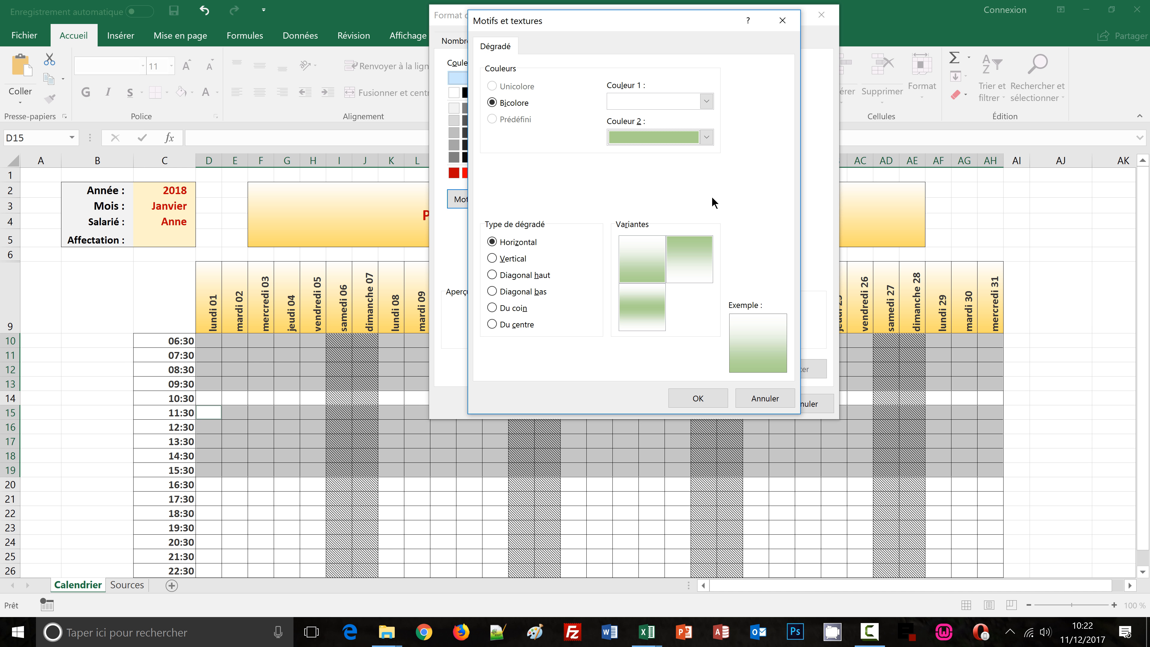
pyautogui.click(699, 398)
pyautogui.click(728, 402)
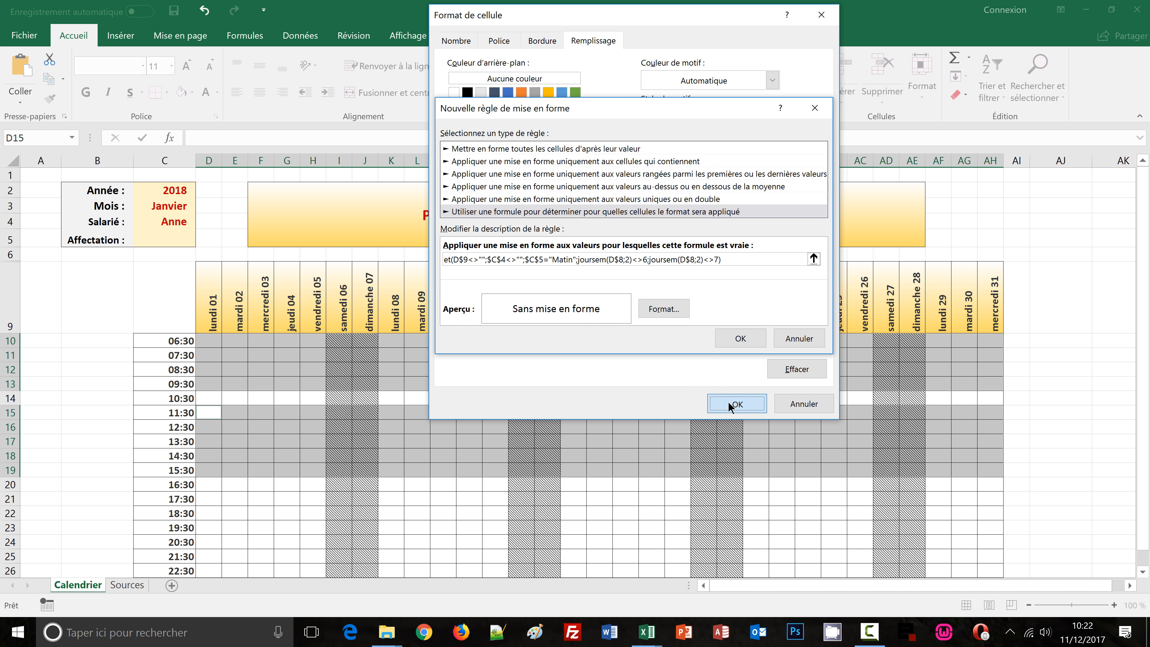
pyautogui.click(740, 339)
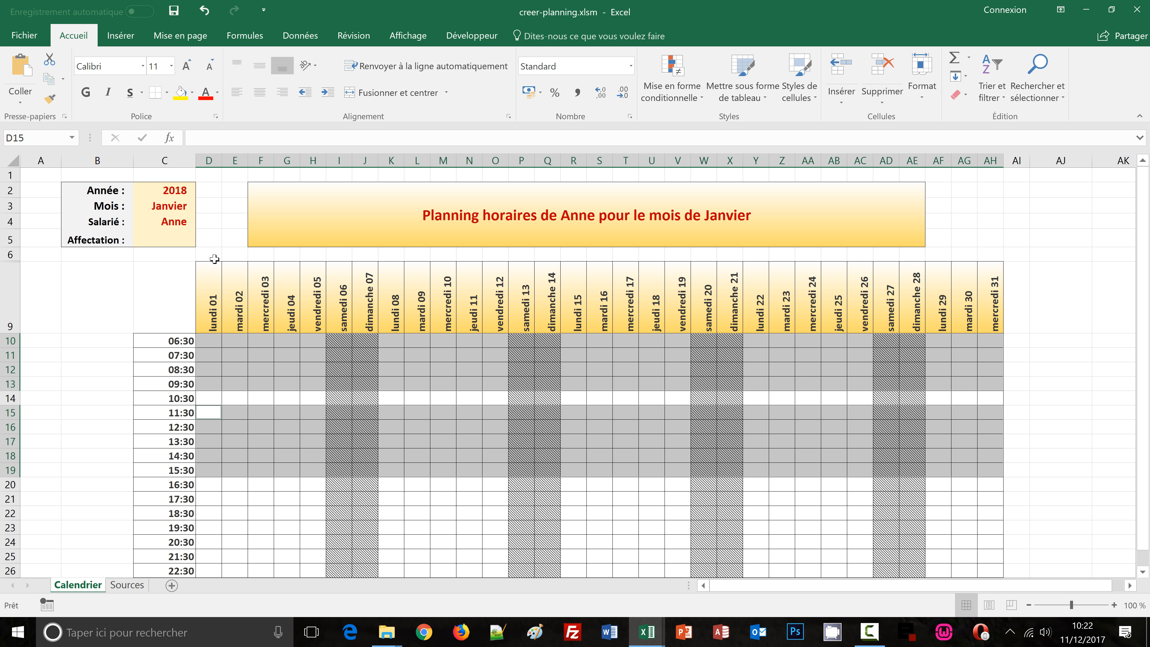
# Set the Affectation to Matin and select the morning shift rows across all days
pyautogui.click(171, 241)
pyautogui.click(203, 241)
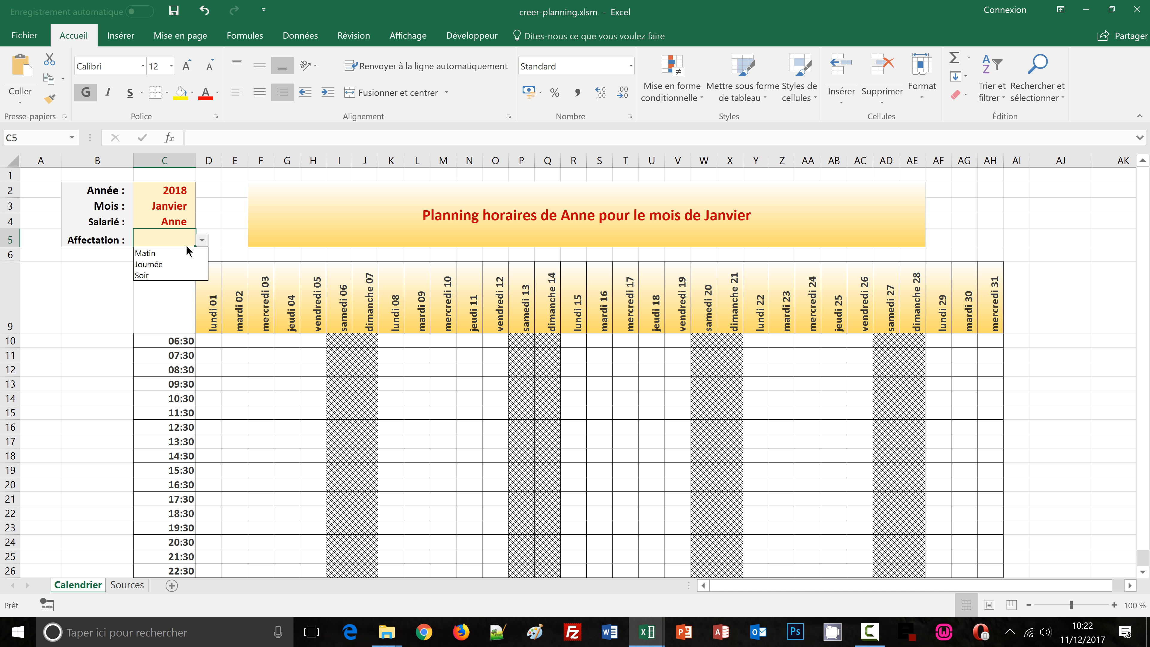
pyautogui.click(182, 251)
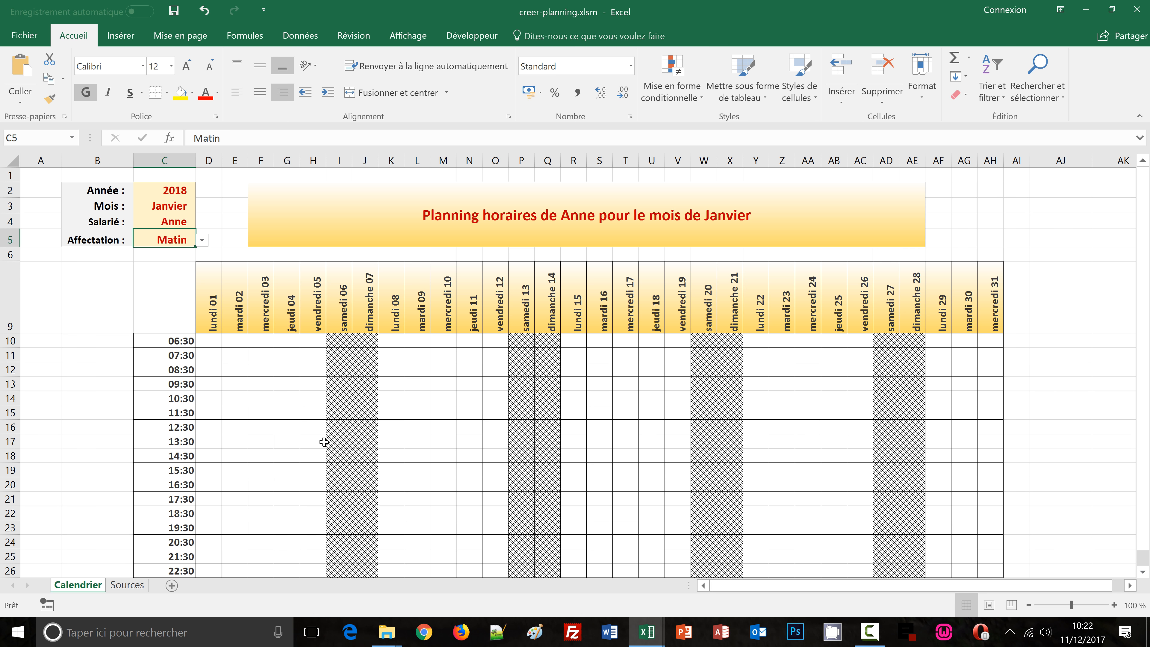
pyautogui.click(220, 346)
pyautogui.moveTo(220, 346); pyautogui.dragTo(985, 379)
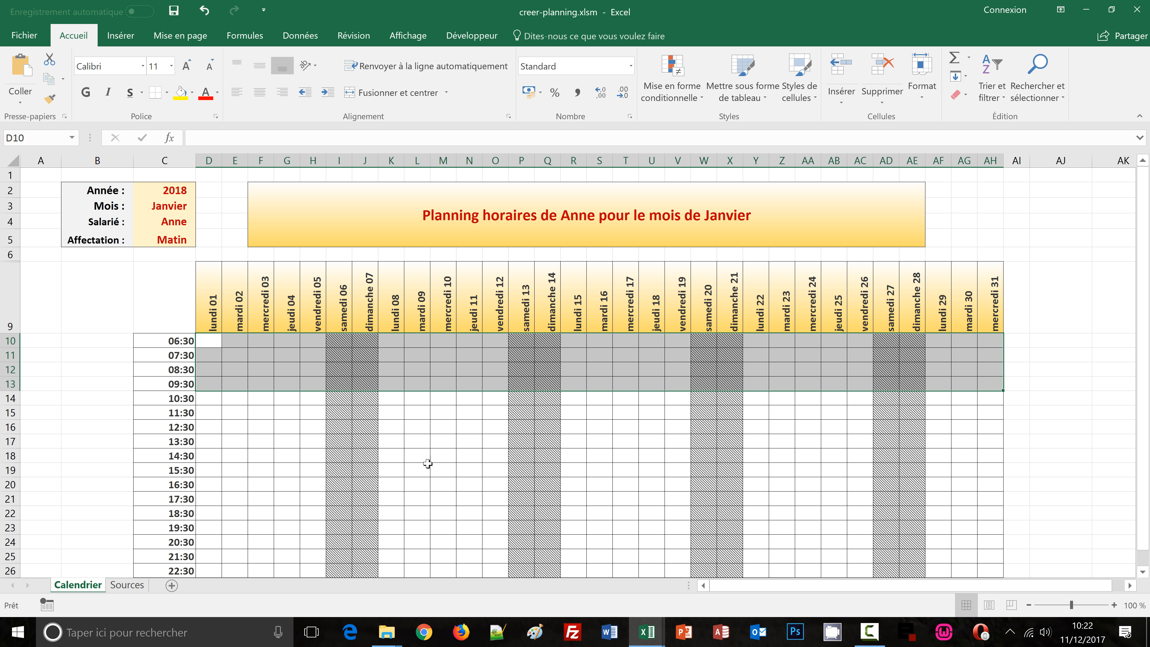
pyautogui.keyDown('ctrl'); pyautogui.moveTo(206, 411); pyautogui.dragTo(996, 473); pyautogui.keyUp('ctrl')
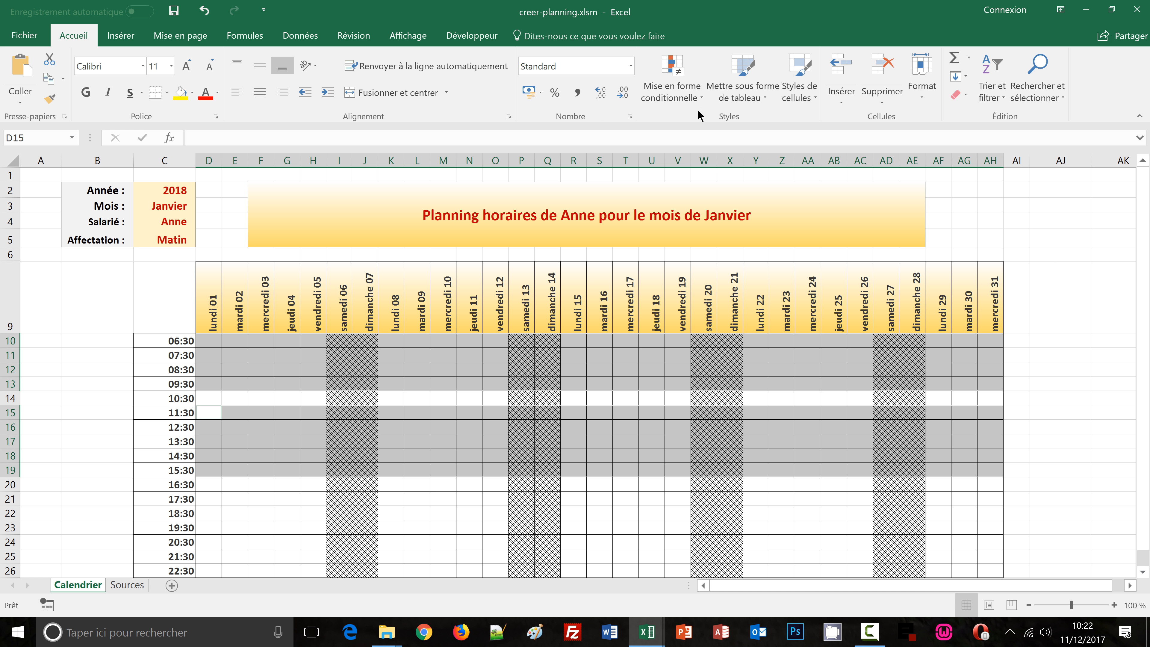
# Edit the new rule in the rule manager to remove the extra quotation marks, giving =et(D$9<>"";$C$4<>"";$C$5="Matin";joursem(D$8;2)<>6;joursem(D$8;2)<>7)
pyautogui.click(673, 89)
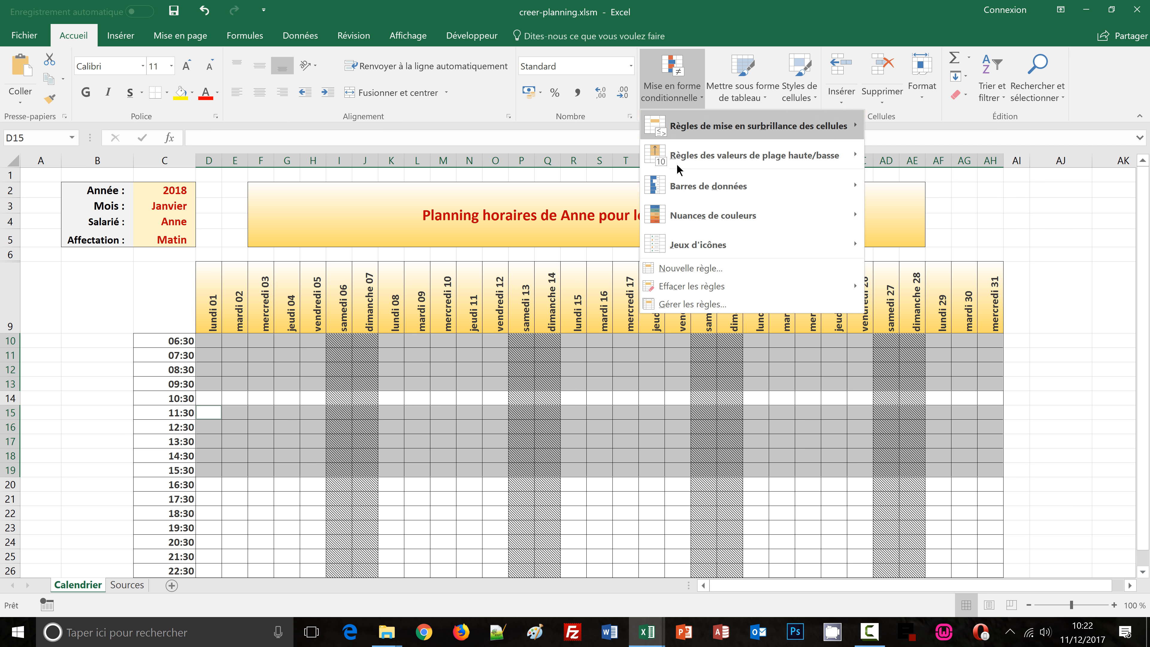
pyautogui.click(672, 301)
pyautogui.click(535, 205)
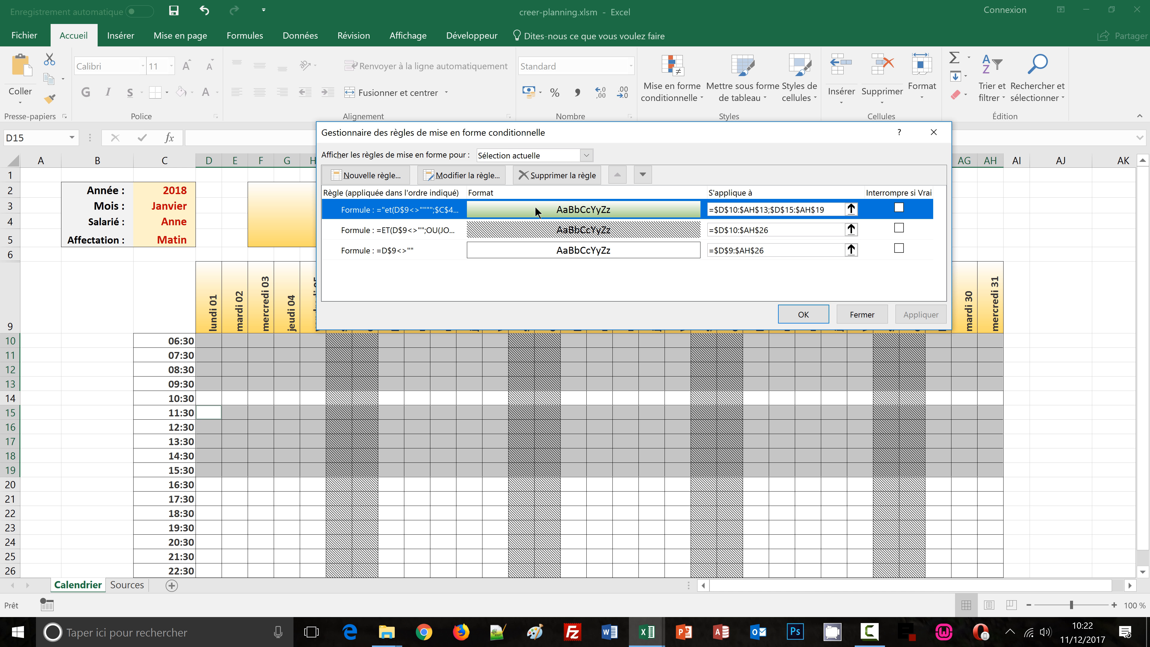
pyautogui.click(462, 176)
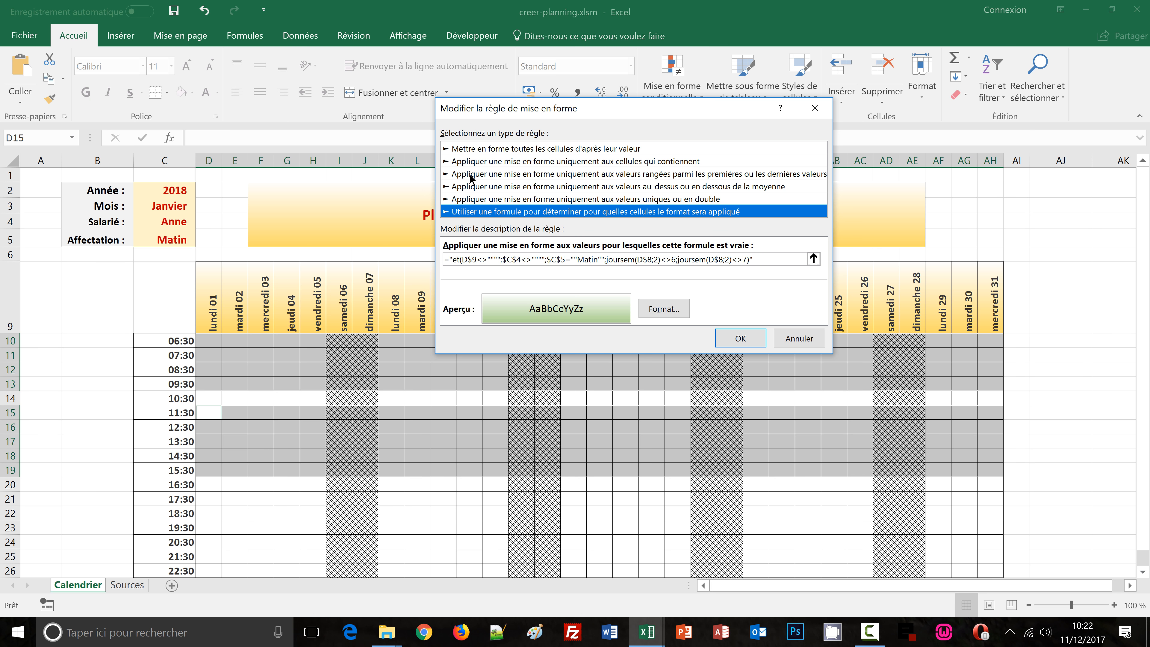
pyautogui.click(453, 258)
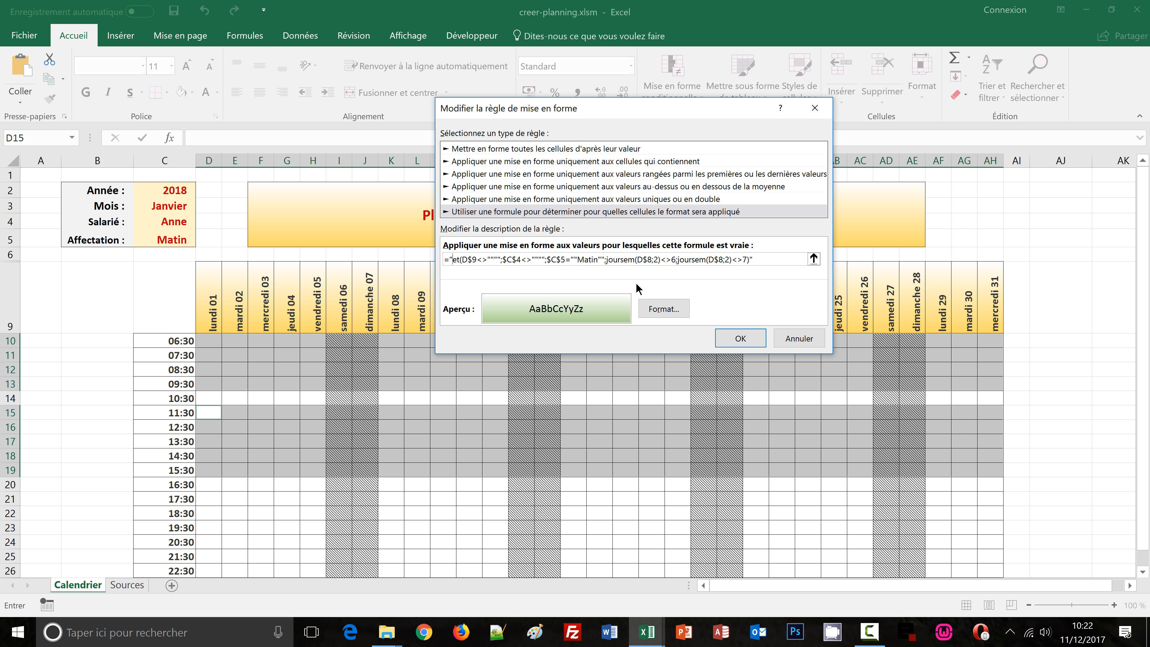
pyautogui.press('BackSpace')
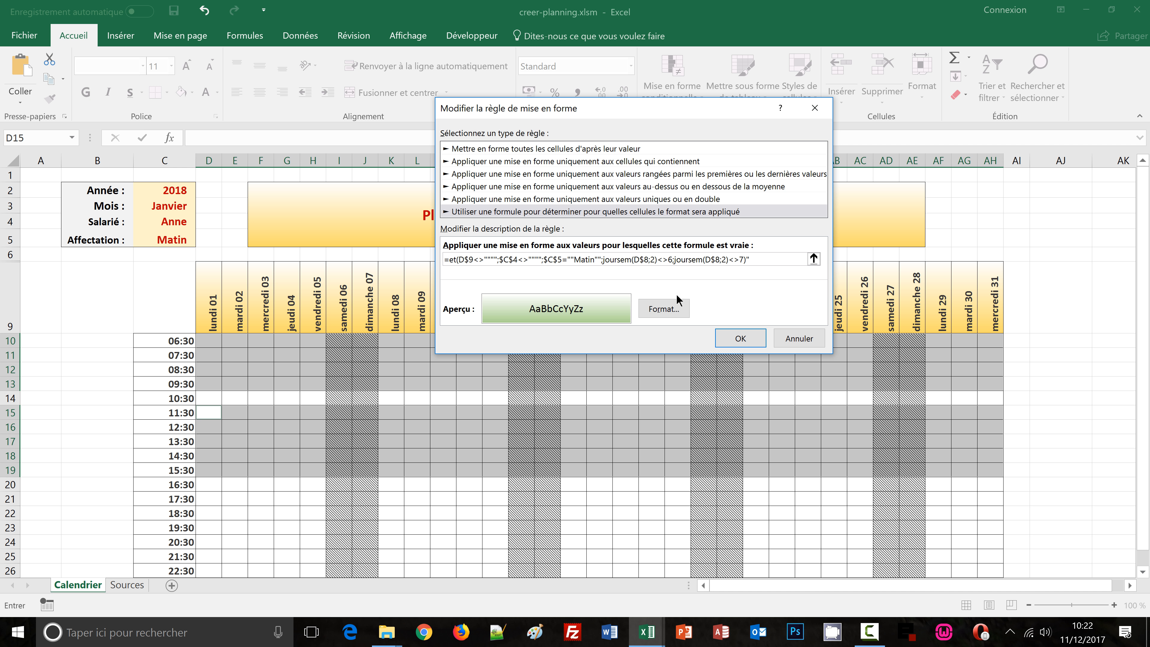
pyautogui.click(760, 259)
pyautogui.press('BackSpace')
pyautogui.press('BackSpace')
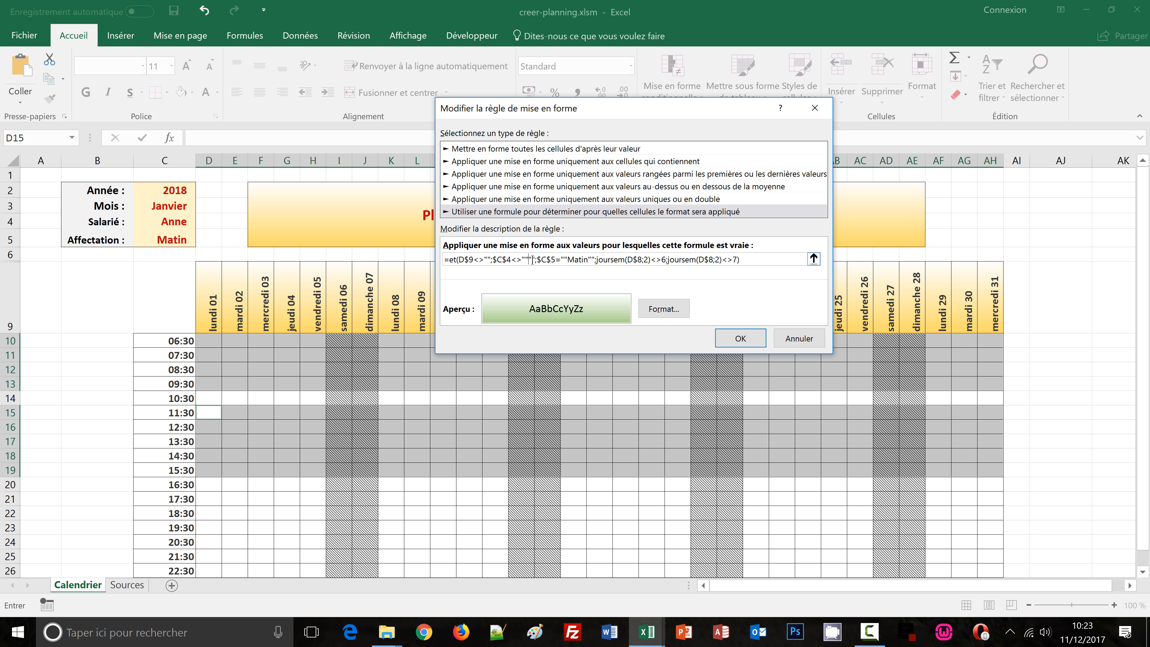
pyautogui.press('Delete')
pyautogui.press('Delete')
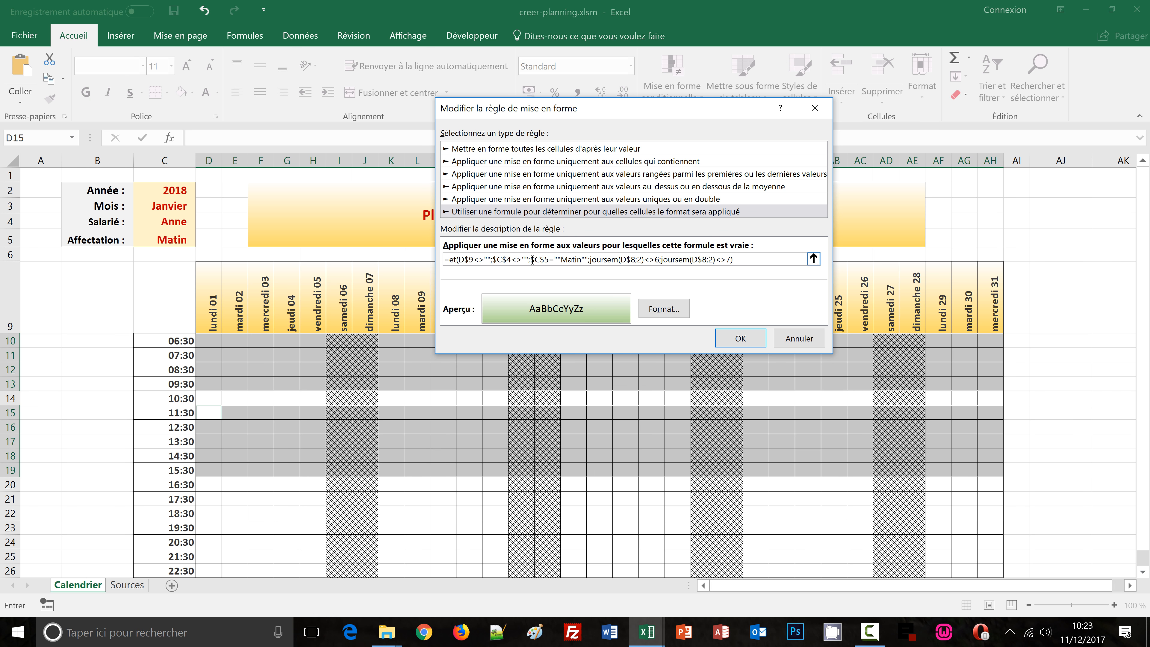
pyautogui.click(557, 259)
pyautogui.press('BackSpace')
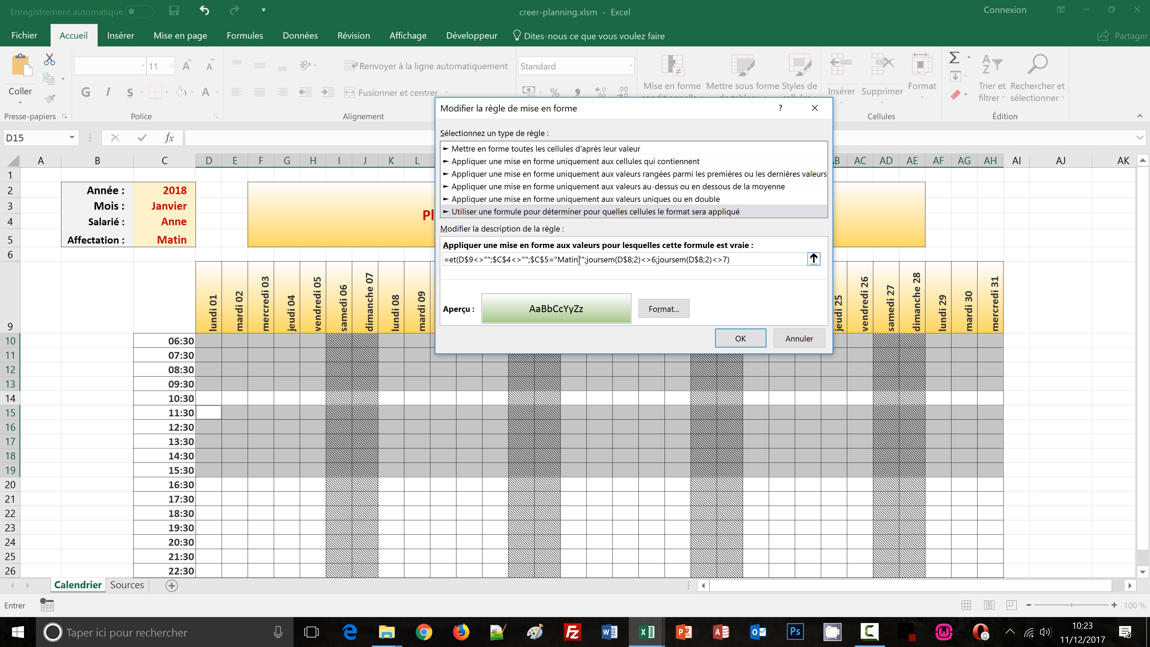
pyautogui.click(582, 259)
pyautogui.press('BackSpace')
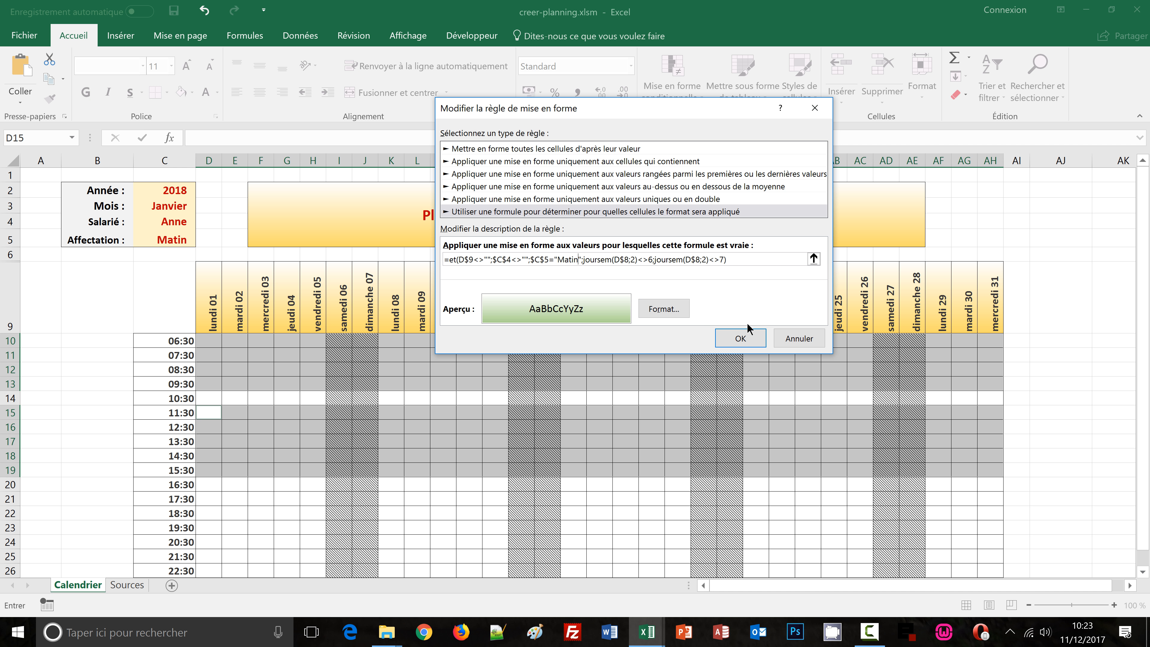
pyautogui.click(746, 338)
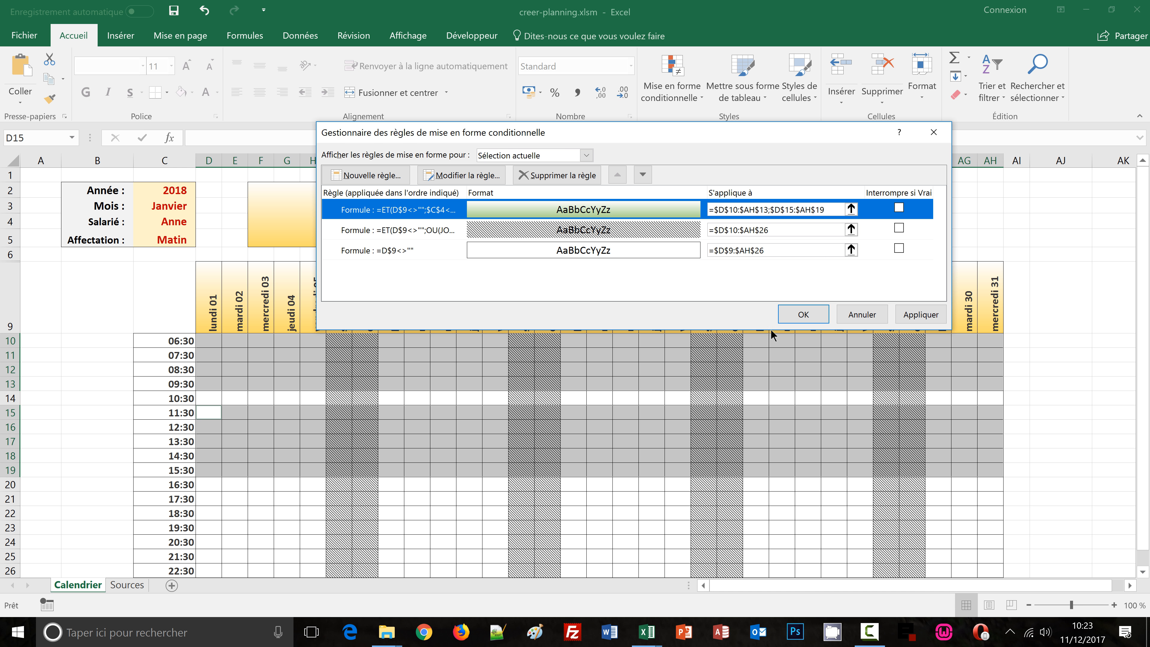
pyautogui.click(793, 314)
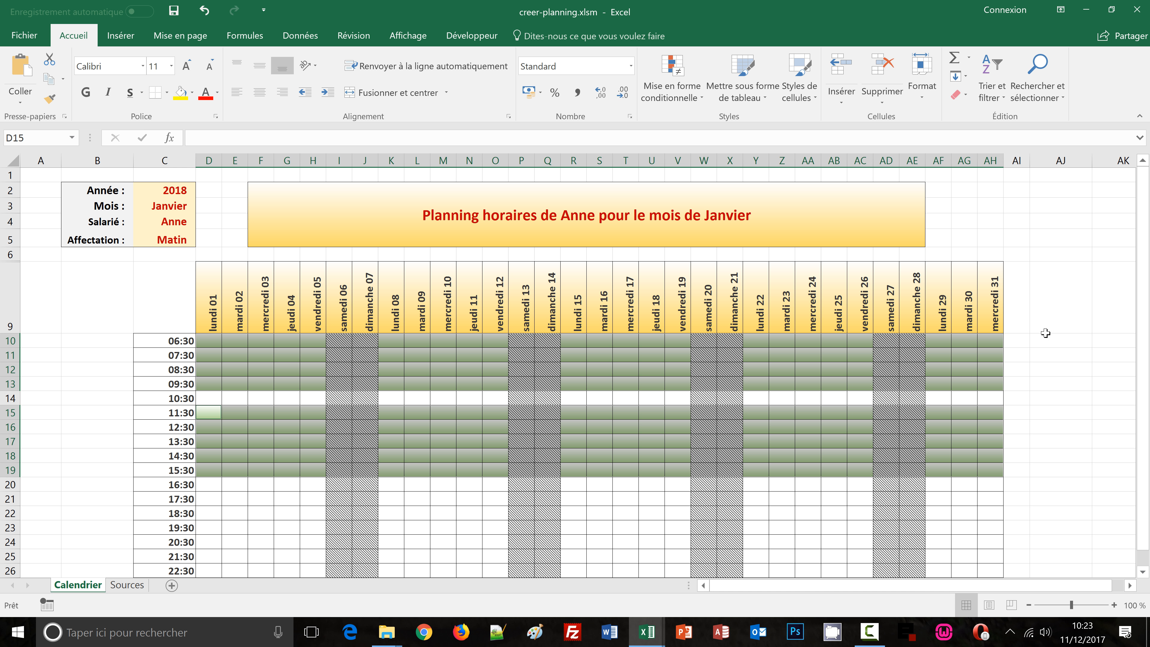
# Test the Affectation dropdown by switching it to Journée and back to Matin
pyautogui.click(1051, 330)
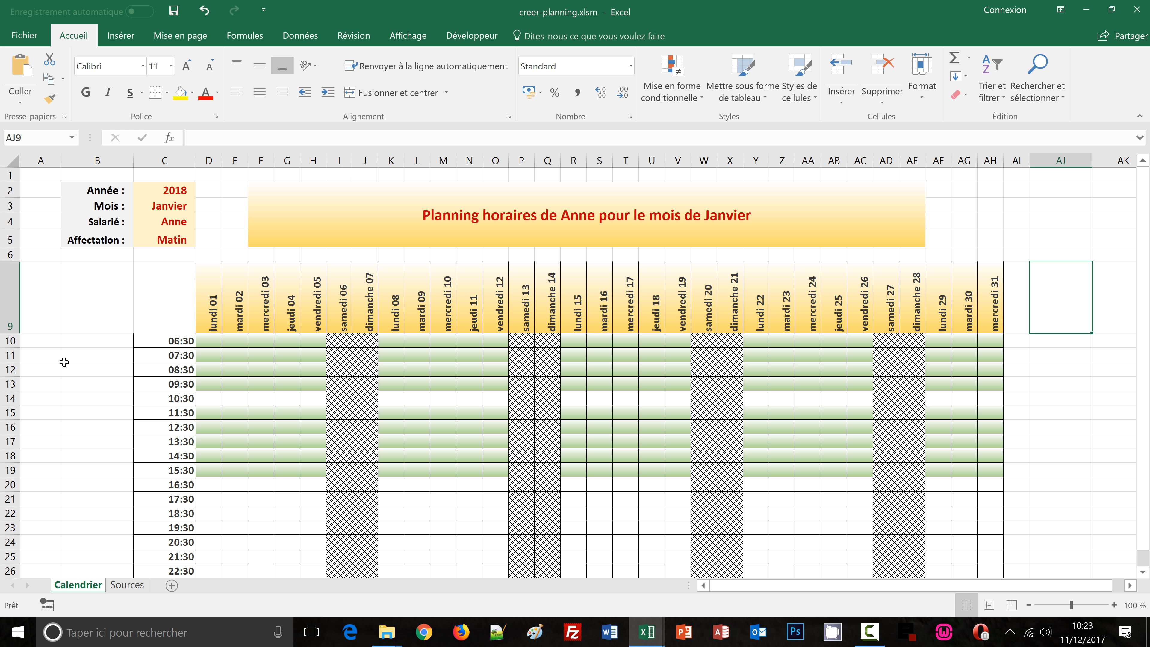
pyautogui.click(192, 241)
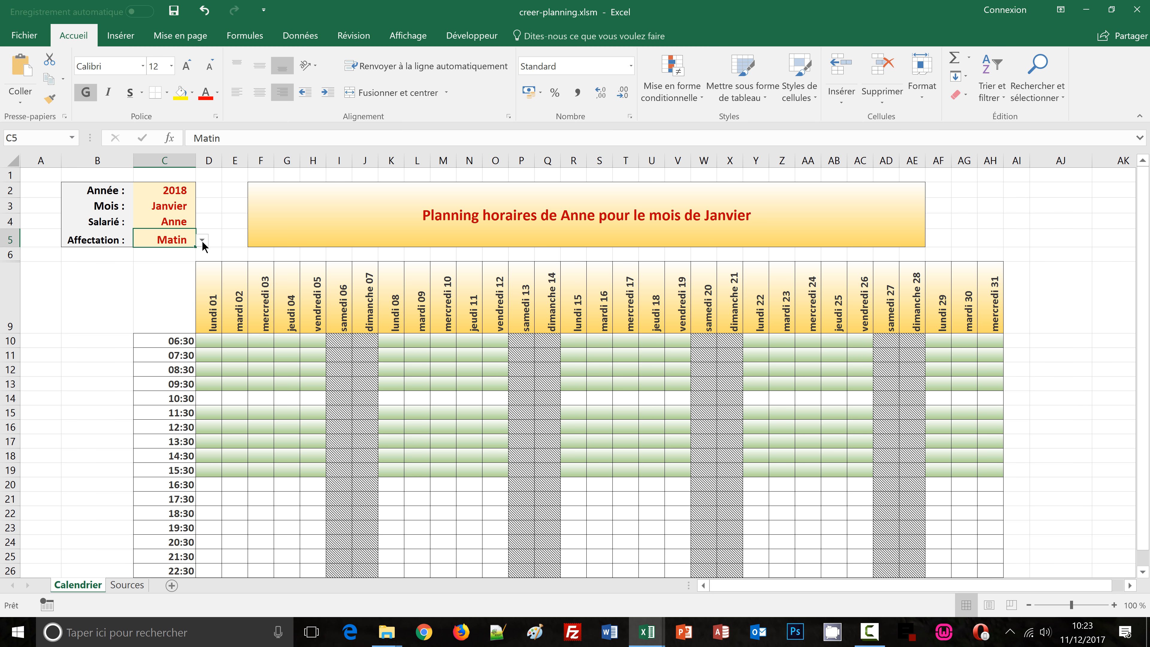
pyautogui.click(201, 240)
pyautogui.click(164, 252)
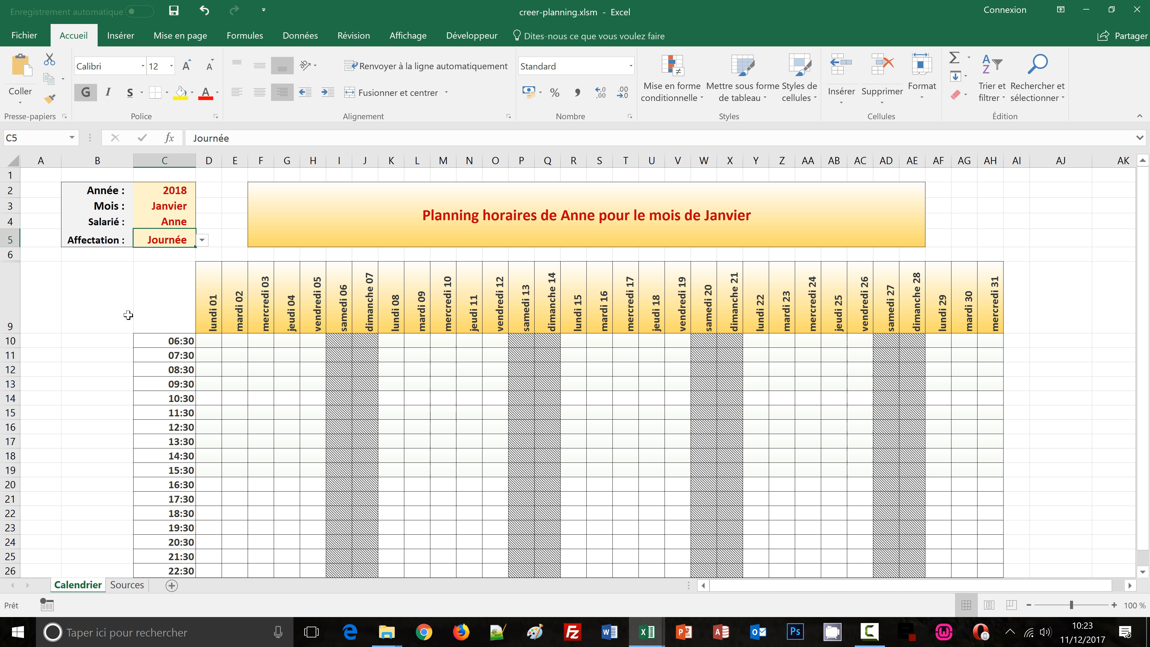
pyautogui.click(197, 240)
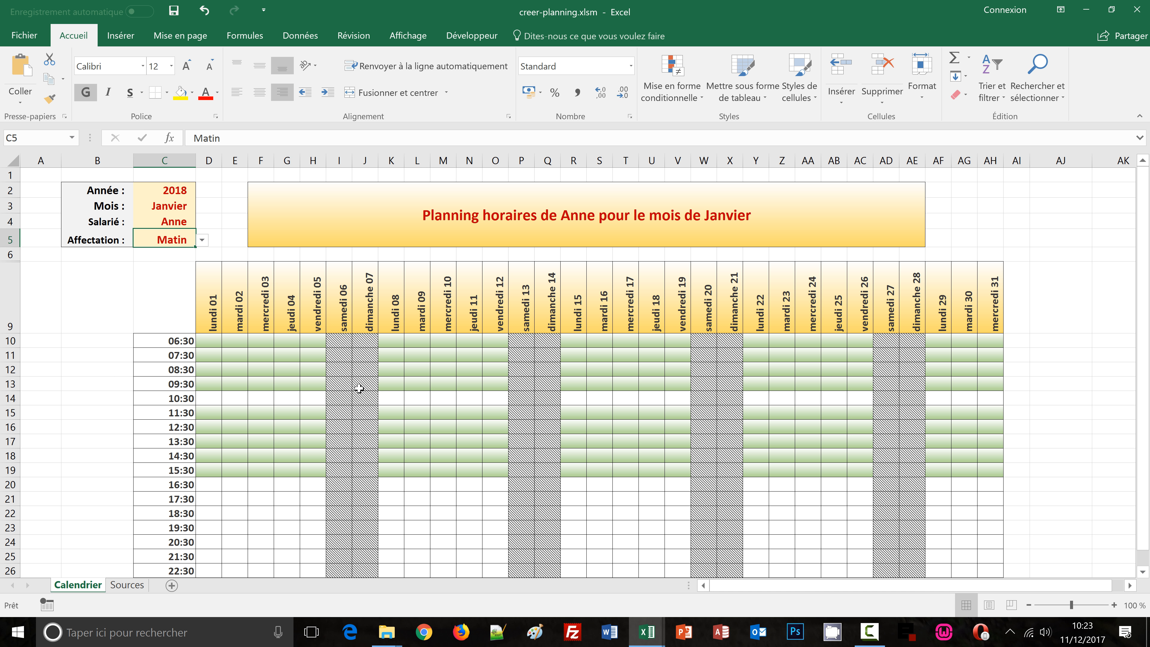
# Switch the month to Février to check the planning and shift highlighting update
pyautogui.click(176, 207)
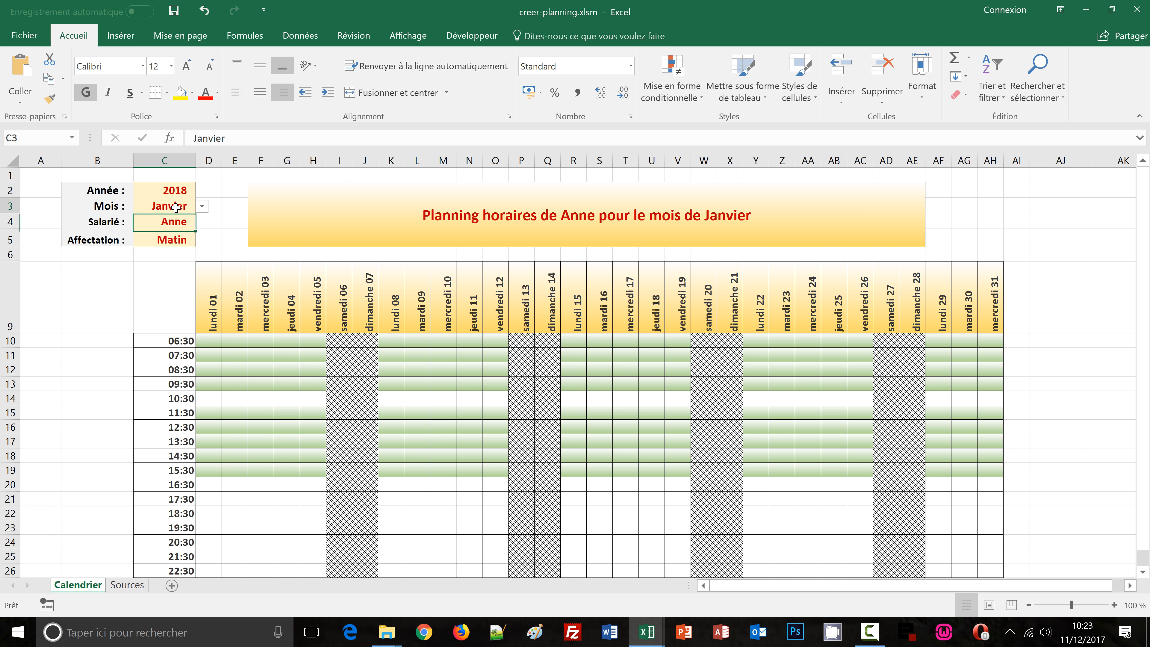
pyautogui.click(202, 207)
pyautogui.click(173, 234)
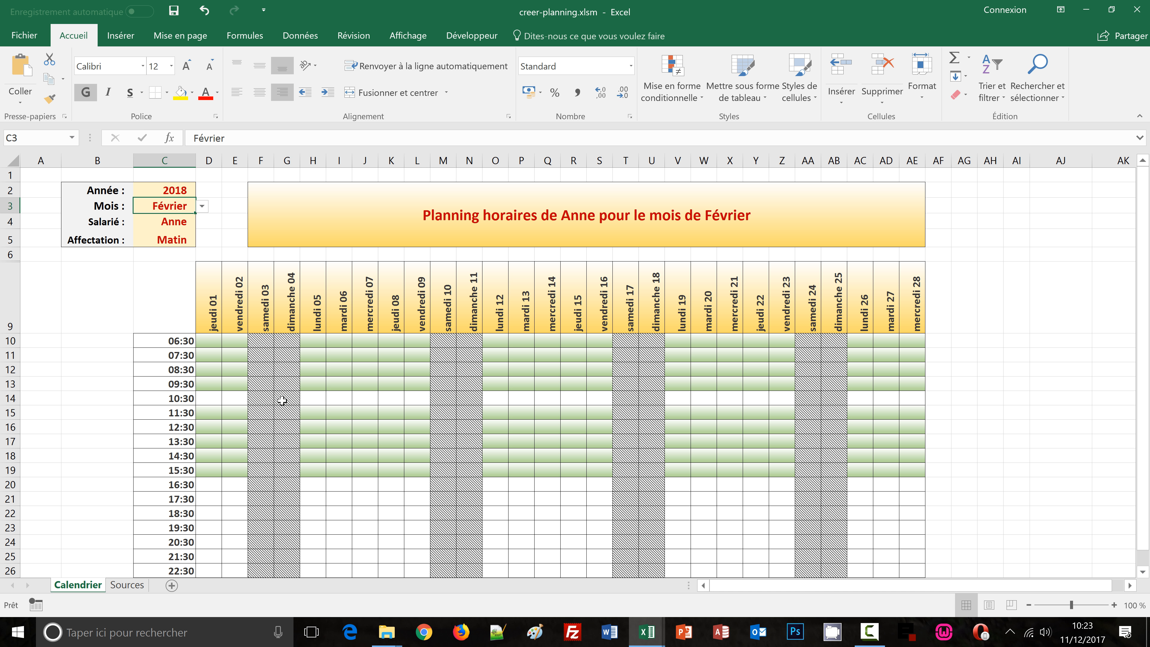
# Clear the Affectation cell
pyautogui.click(167, 239)
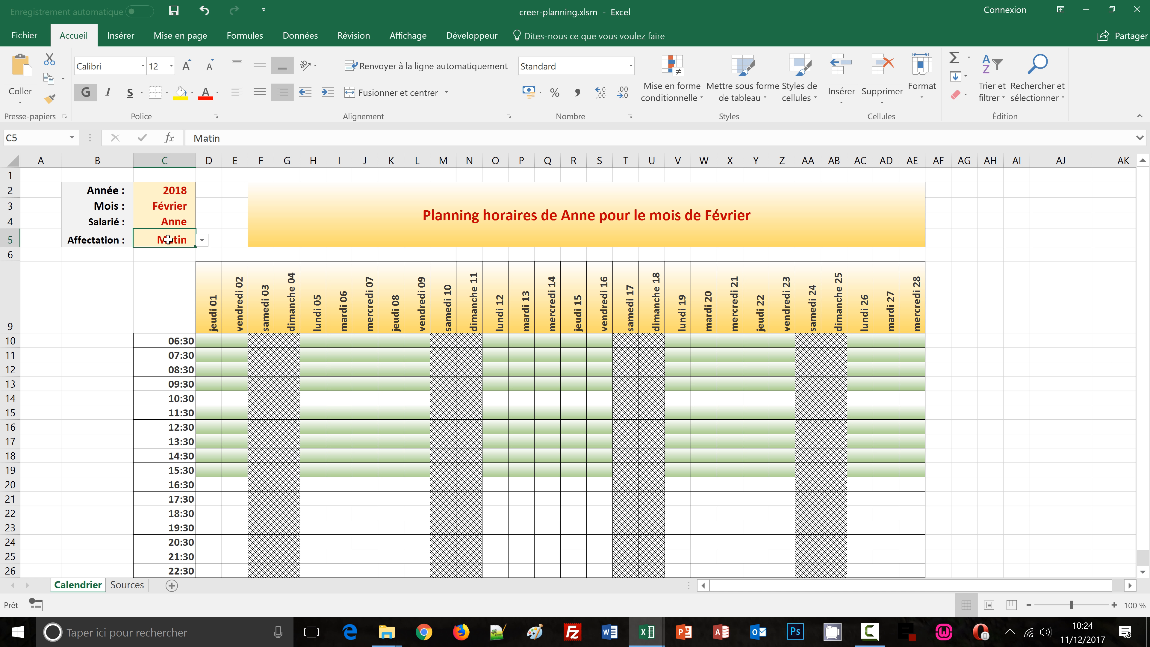
pyautogui.press('Delete')
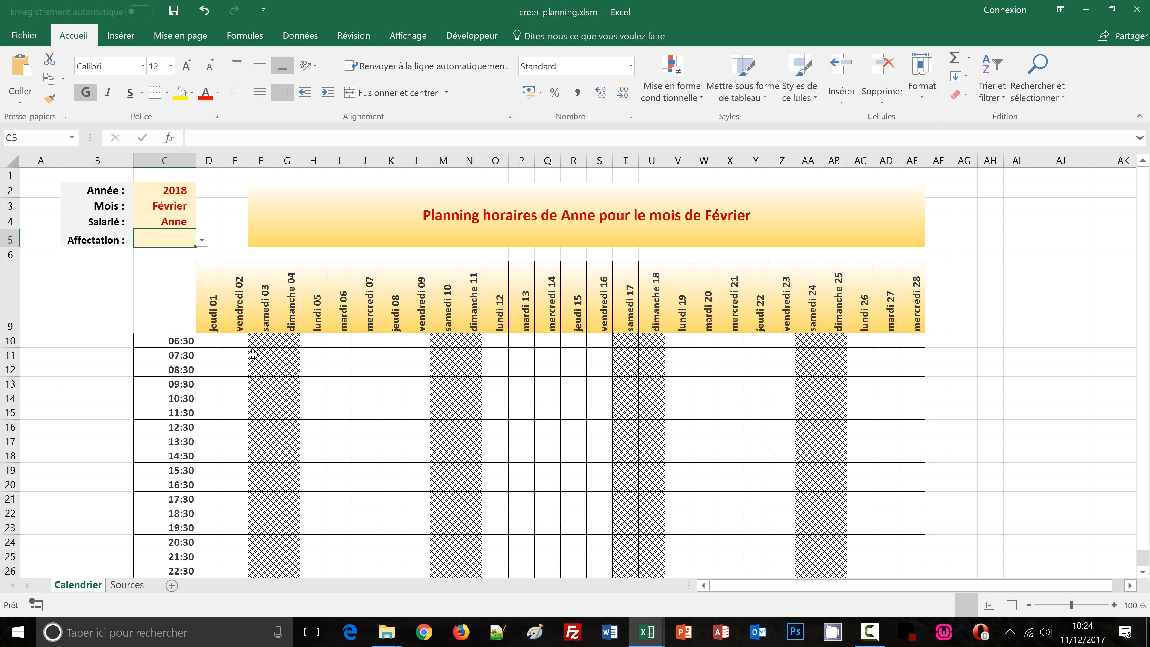
# Switch to the calendrier_auto1 workbook and set its Affectation to Journée to view the day-shift highlighting
pyautogui.moveTo(636, 637)
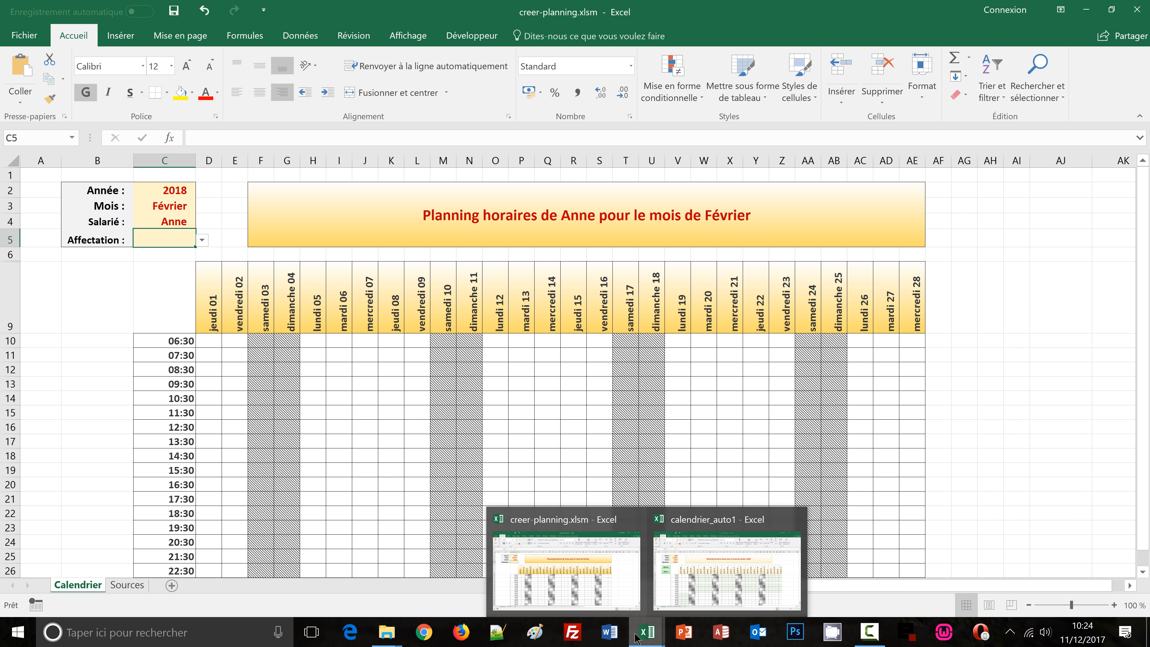
pyautogui.click(682, 588)
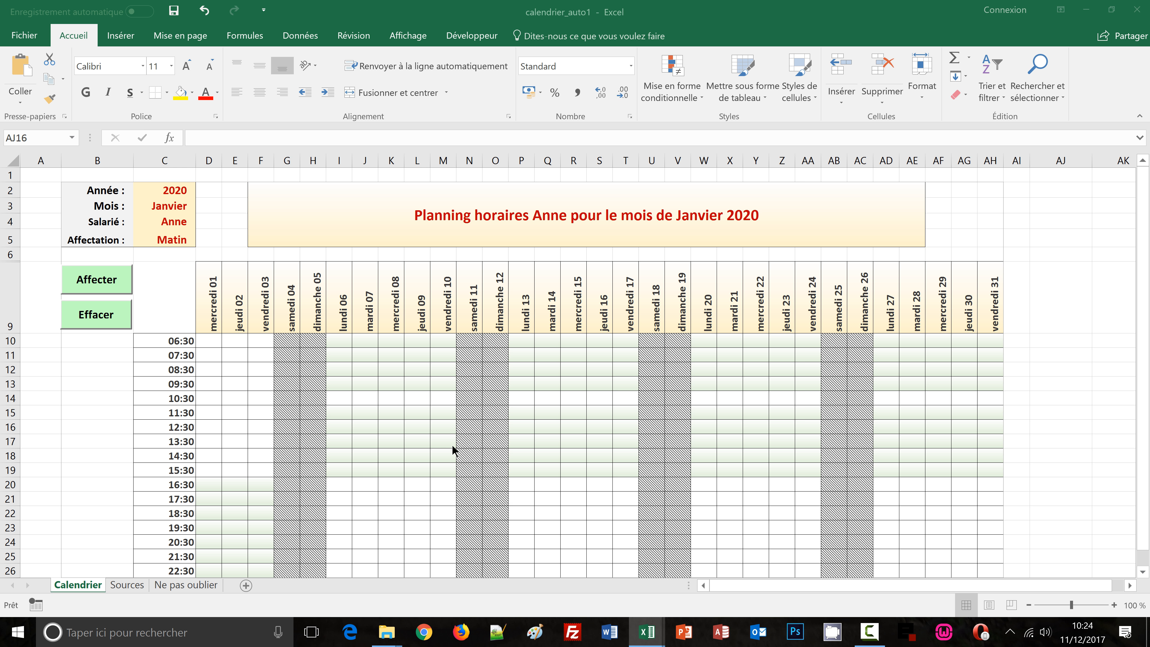
pyautogui.click(176, 242)
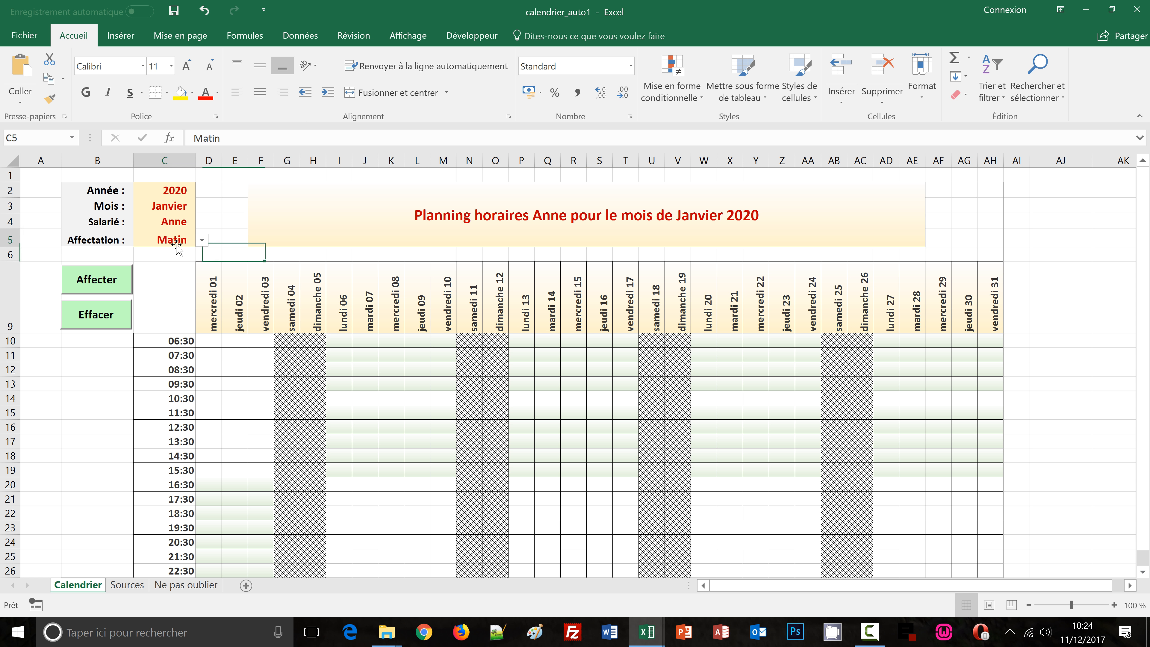
pyautogui.click(202, 241)
pyautogui.click(182, 271)
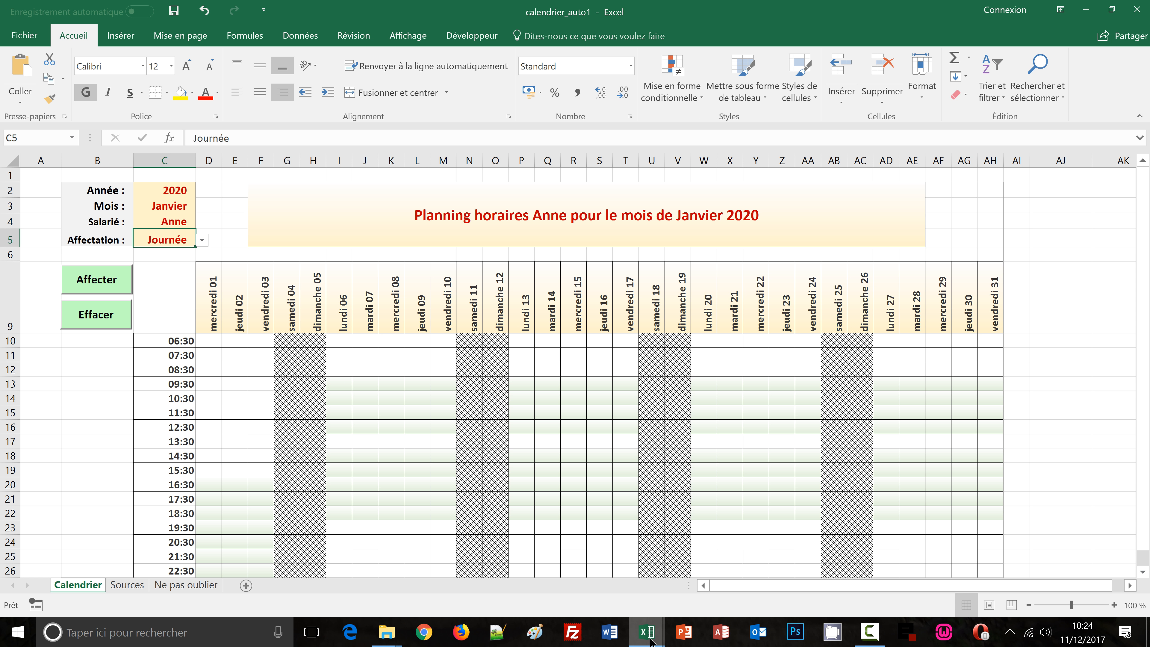
# Return to creer-planning.xlsm and set the month back to Janvier
pyautogui.moveTo(650, 640)
pyautogui.click(589, 568)
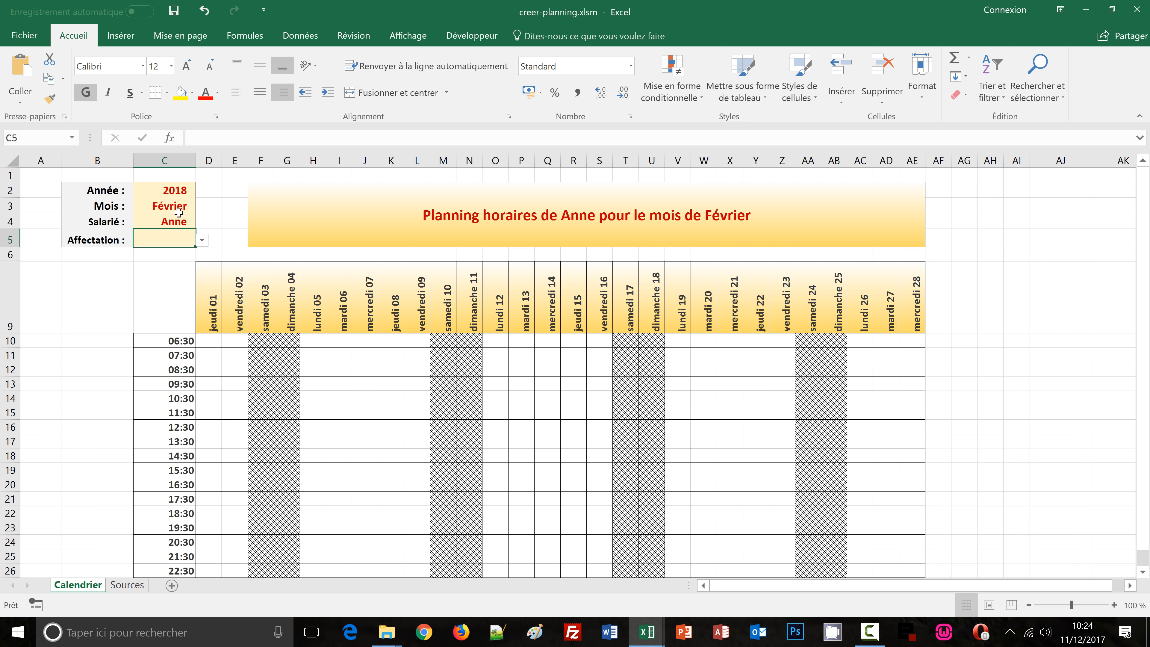
pyautogui.click(184, 205)
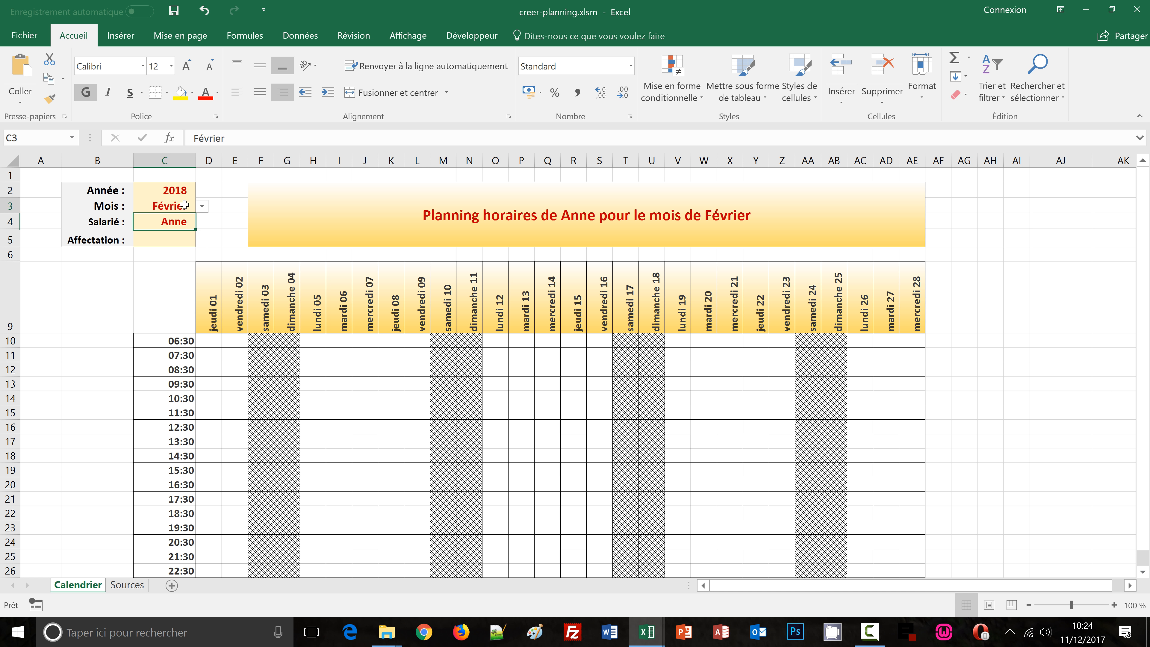
pyautogui.click(202, 206)
pyautogui.click(180, 224)
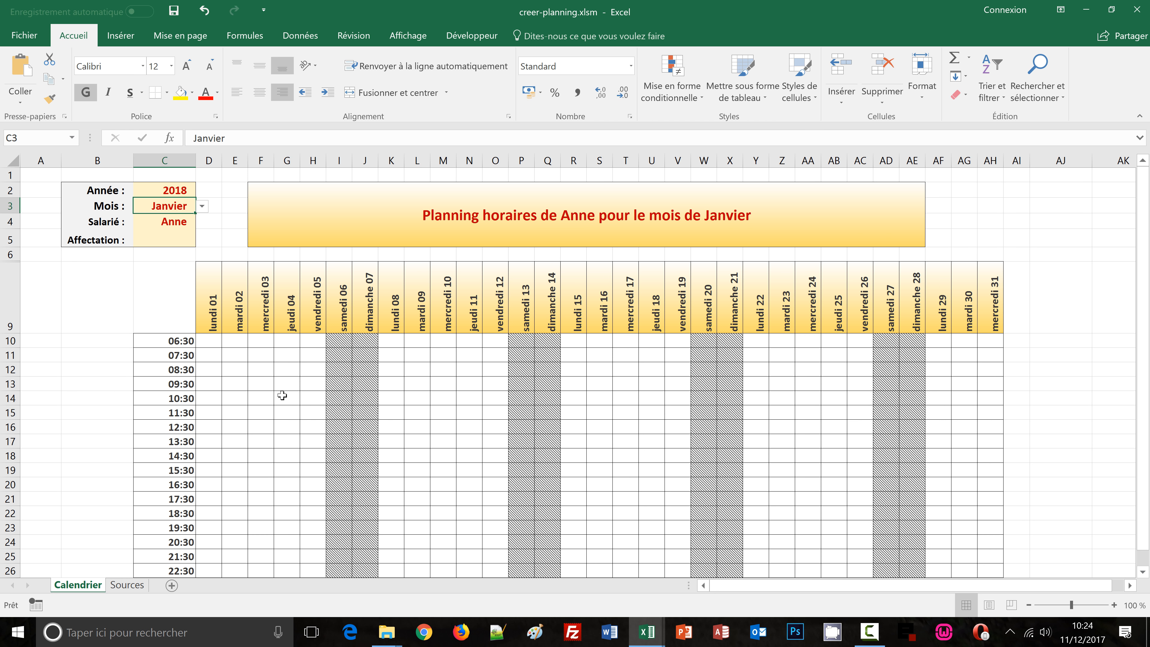
# Select the day-shift rows 09:30–12:30 and 14:30–18:30 across all days and start a new formula-based conditional formatting rule
pyautogui.moveTo(209, 384); pyautogui.dragTo(987, 425)
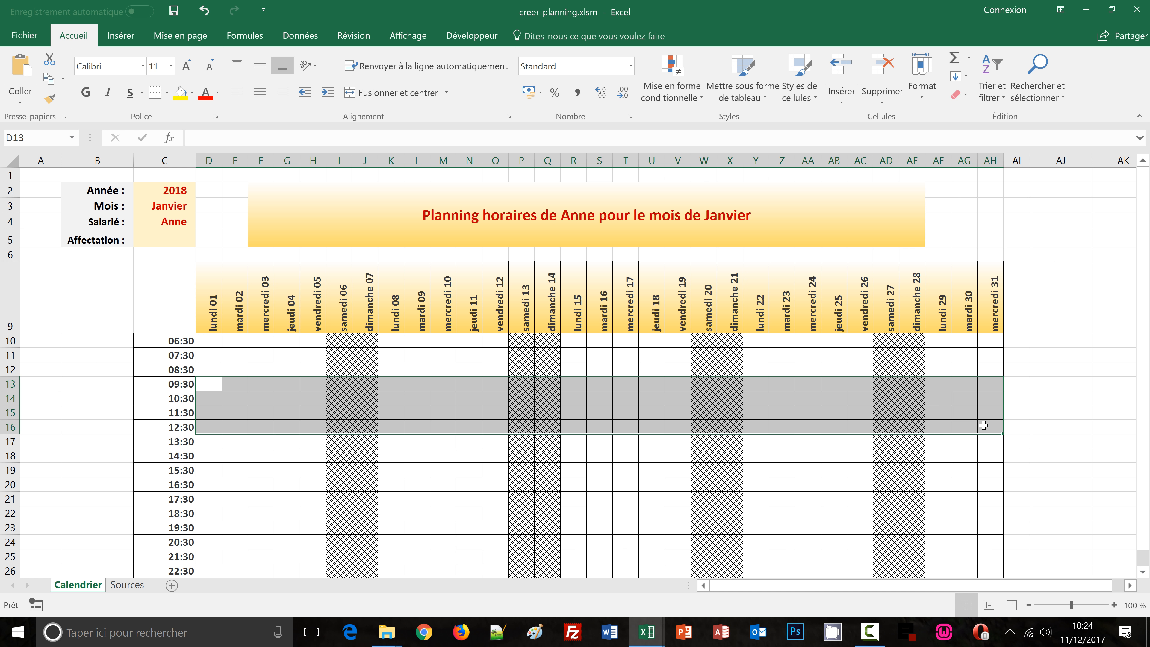
pyautogui.moveTo(206, 452); pyautogui.dragTo(796, 486)
pyautogui.moveTo(960, 485); pyautogui.dragTo(983, 512)
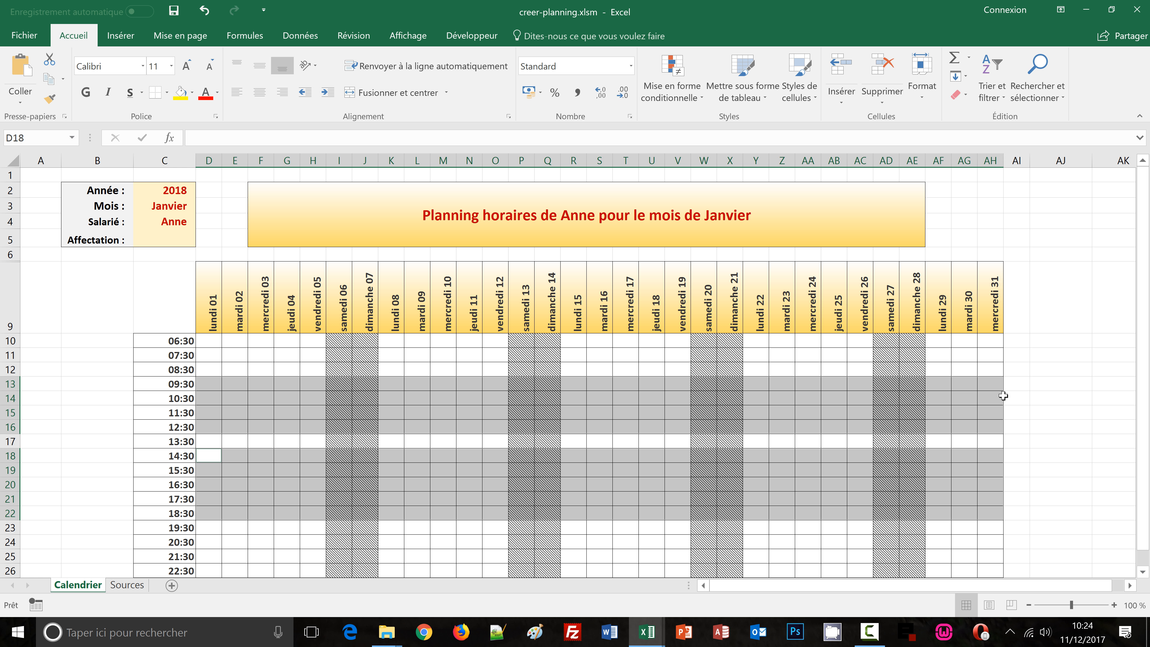
pyautogui.click(697, 96)
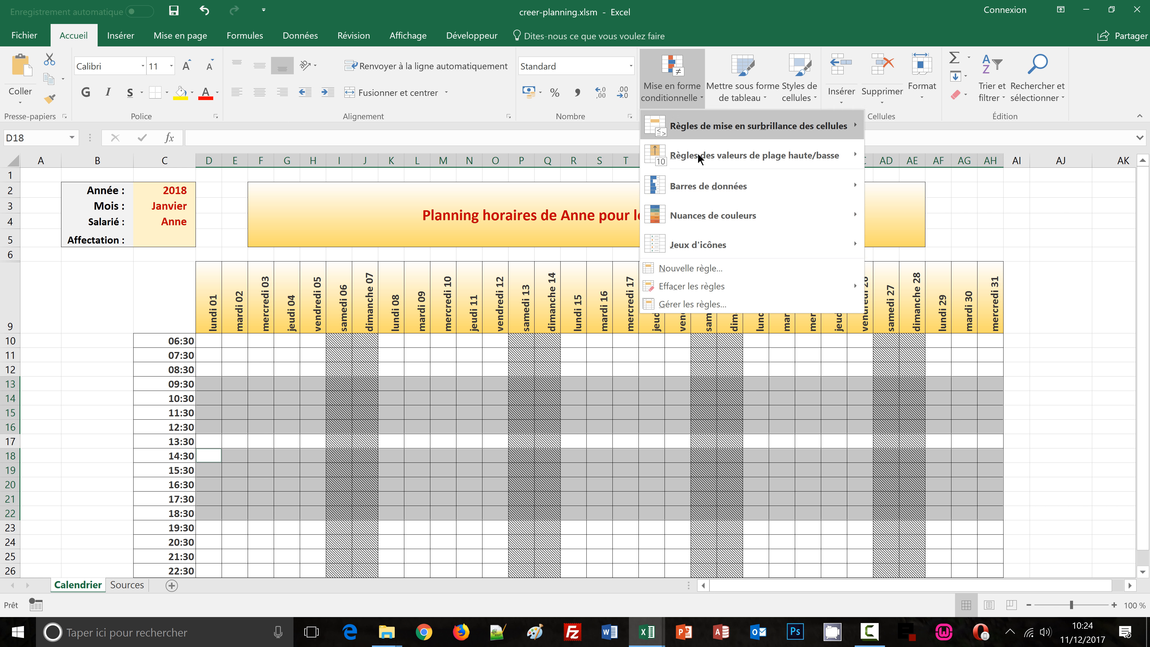
pyautogui.click(693, 271)
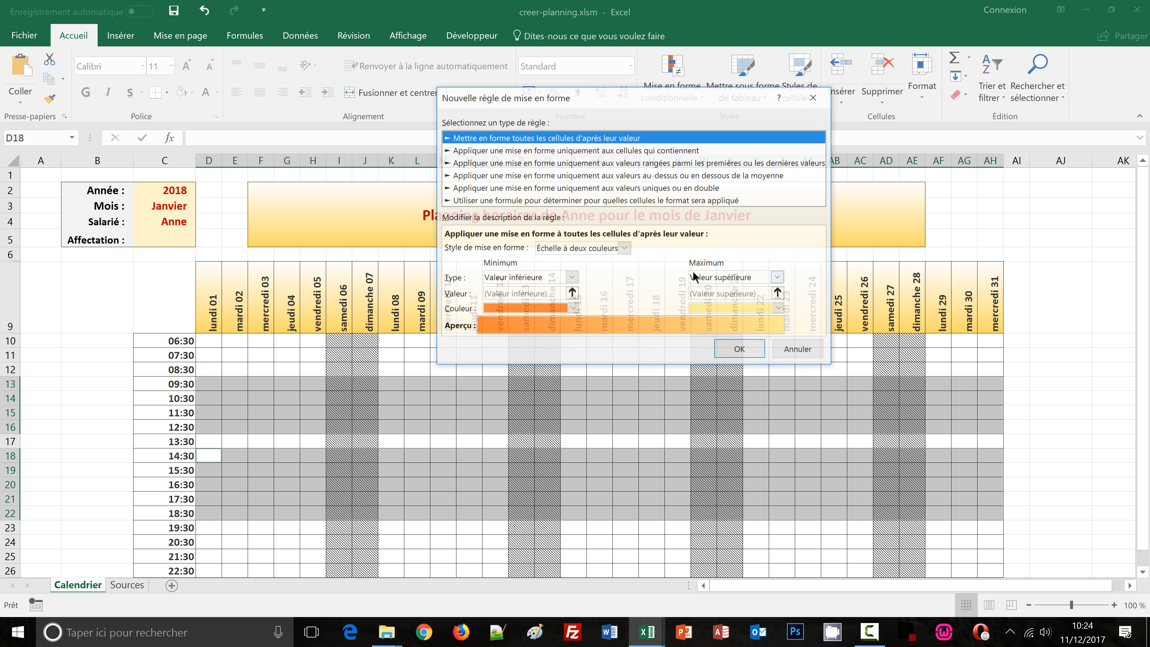
pyautogui.click(499, 200)
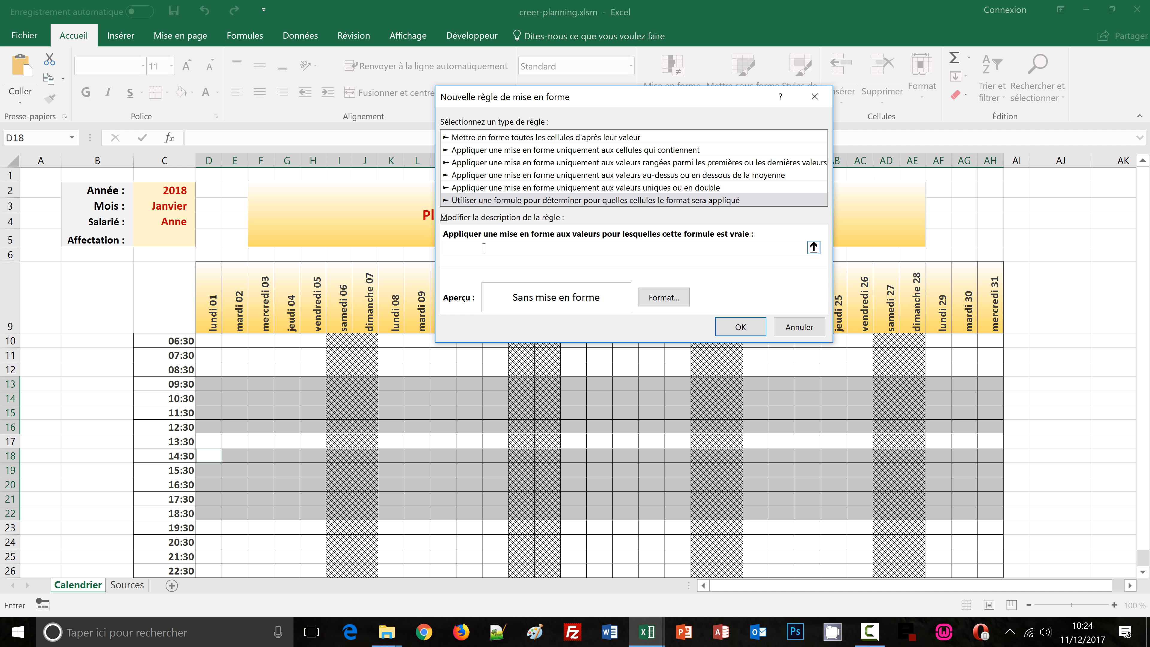
# Paste the morning rule formula and replace Matin with Journée in it
pyautogui.write('et(D$9<>"";$C$4<>"";$C$5="Matin";joursem(D$8;2)<>6;joursem(D$8;2)<>7)')
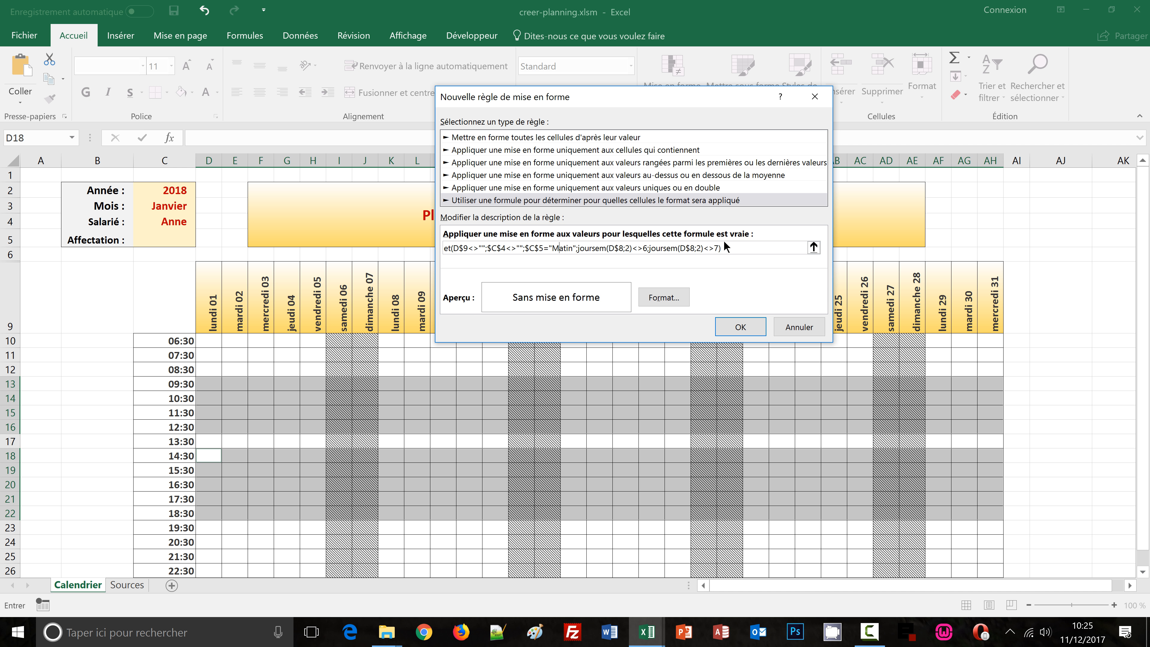
pyautogui.press('Delete')
pyautogui.press('Delete')
pyautogui.press('Delete')
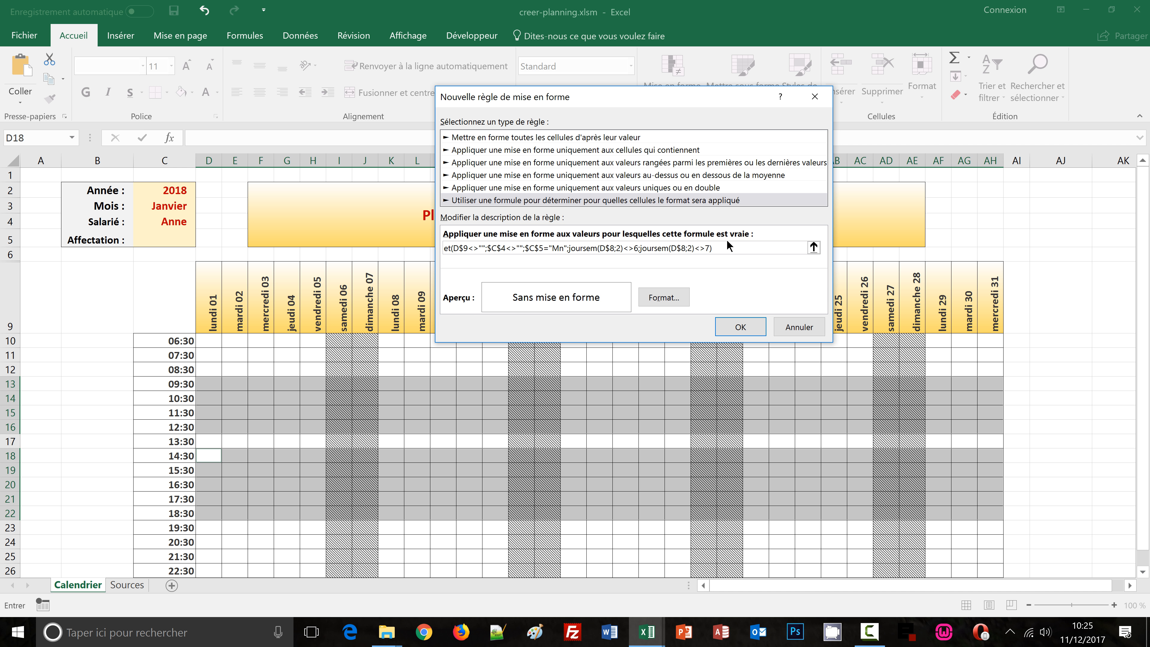
pyautogui.press('Delete')
pyautogui.press('BackSpace')
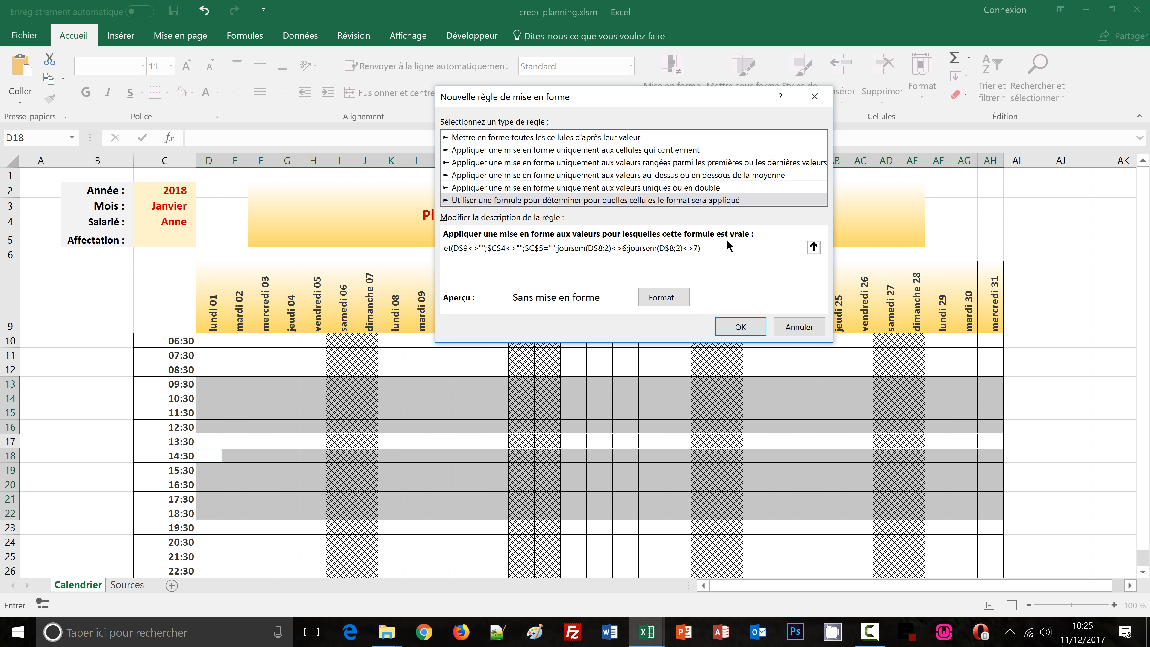
pyautogui.write('Journée')
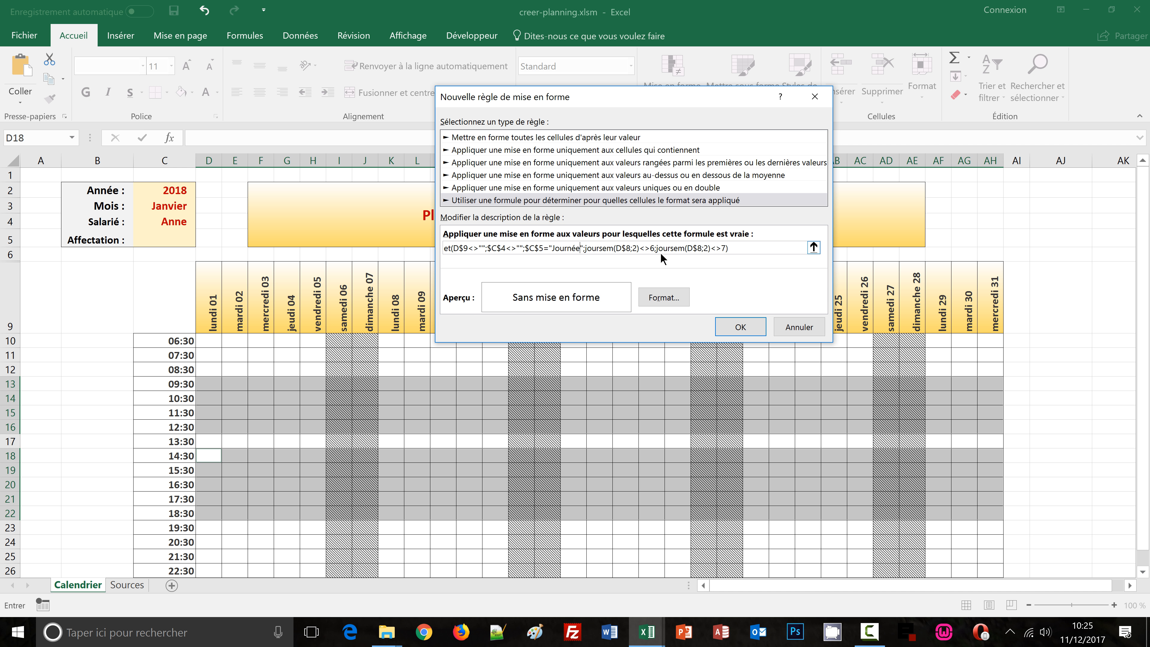
# Format the rule with a two-colour horizontal gradient fill ending in green and confirm the new rule
pyautogui.click(663, 297)
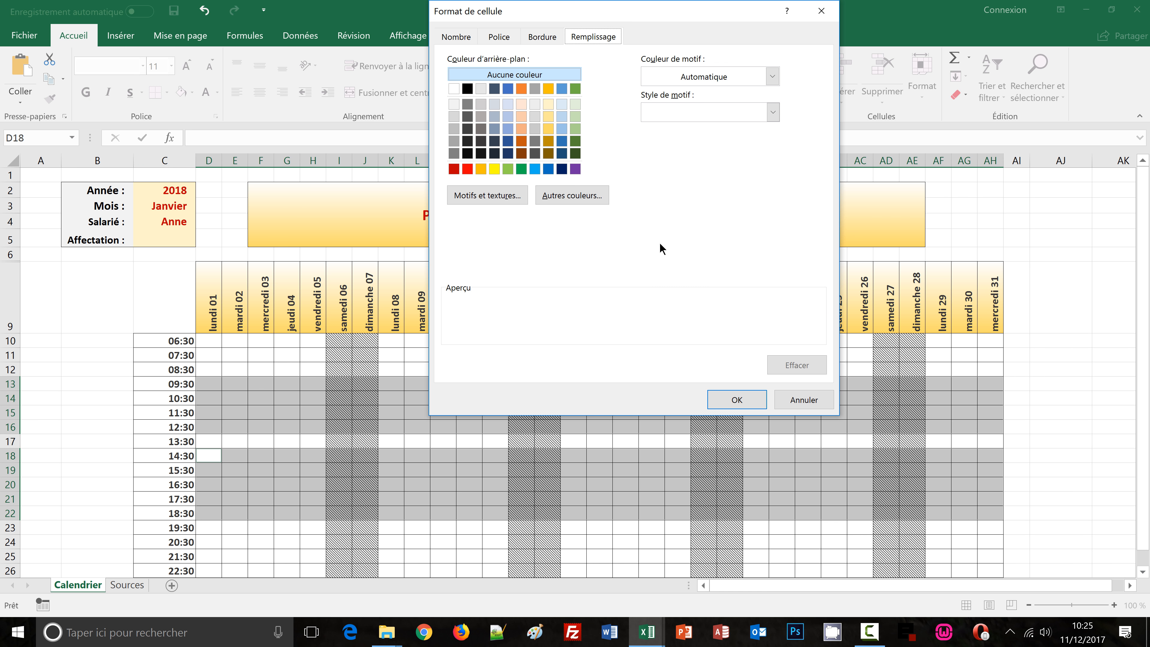
pyautogui.click(498, 199)
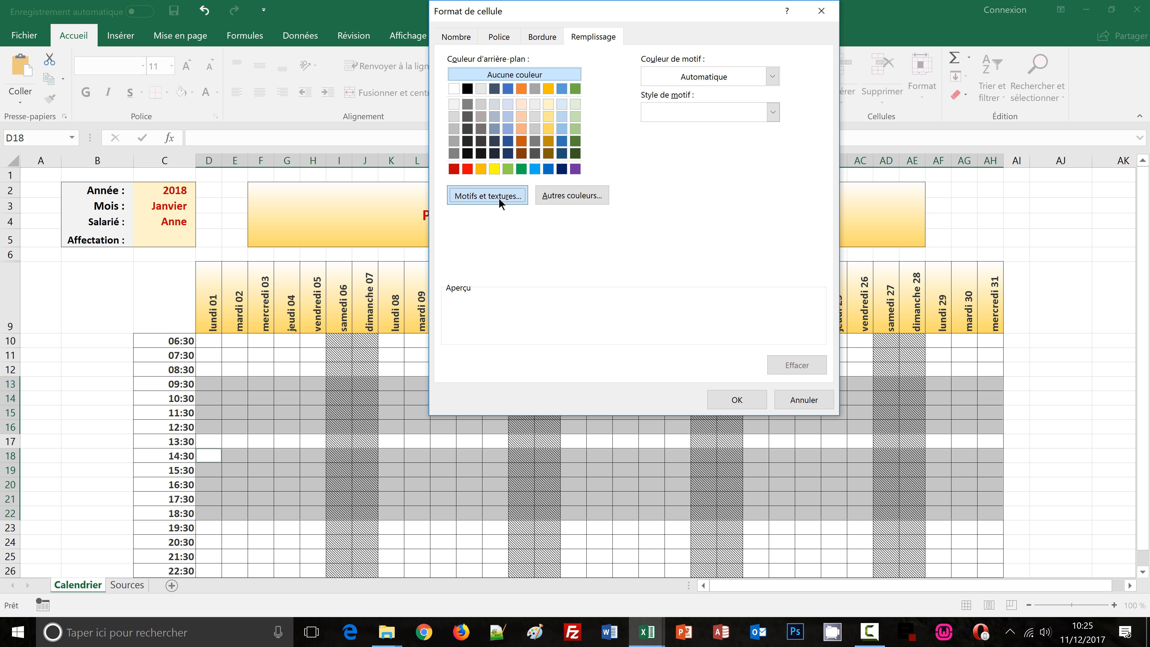
pyautogui.click(686, 128)
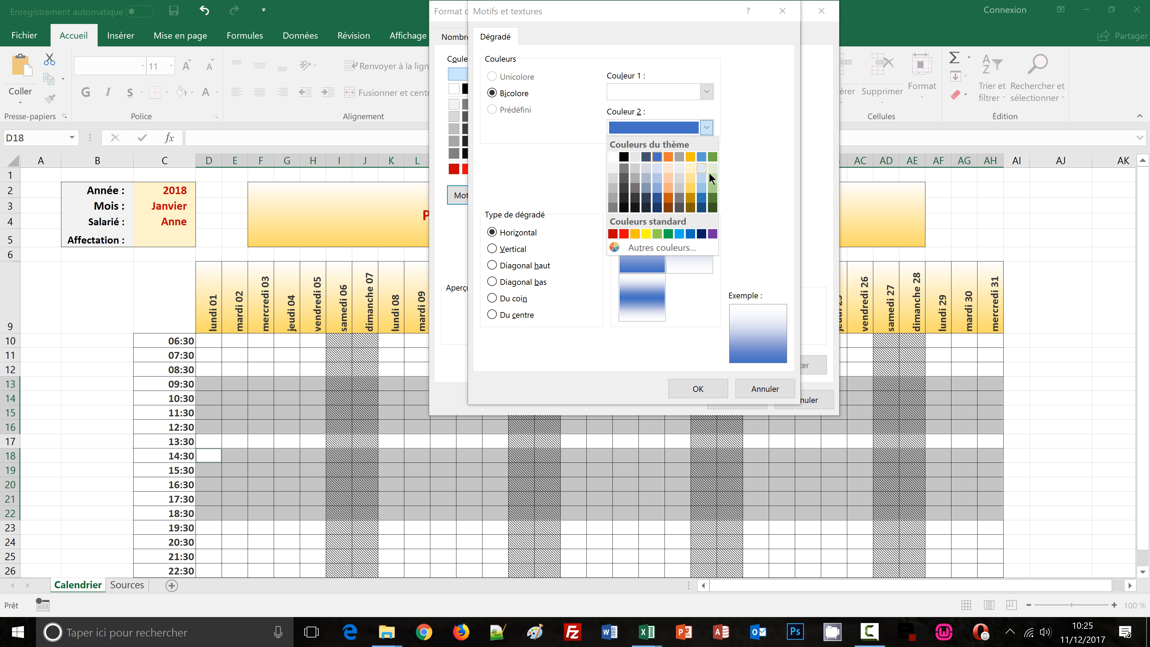
pyautogui.click(712, 188)
pyautogui.click(697, 389)
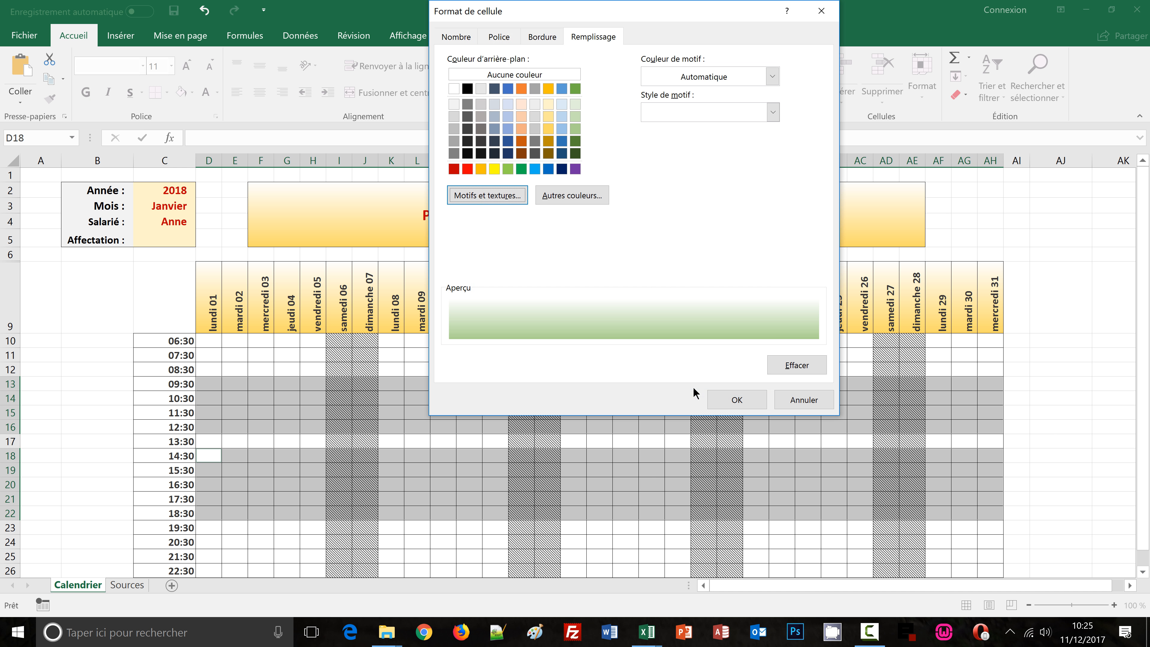
pyautogui.click(729, 397)
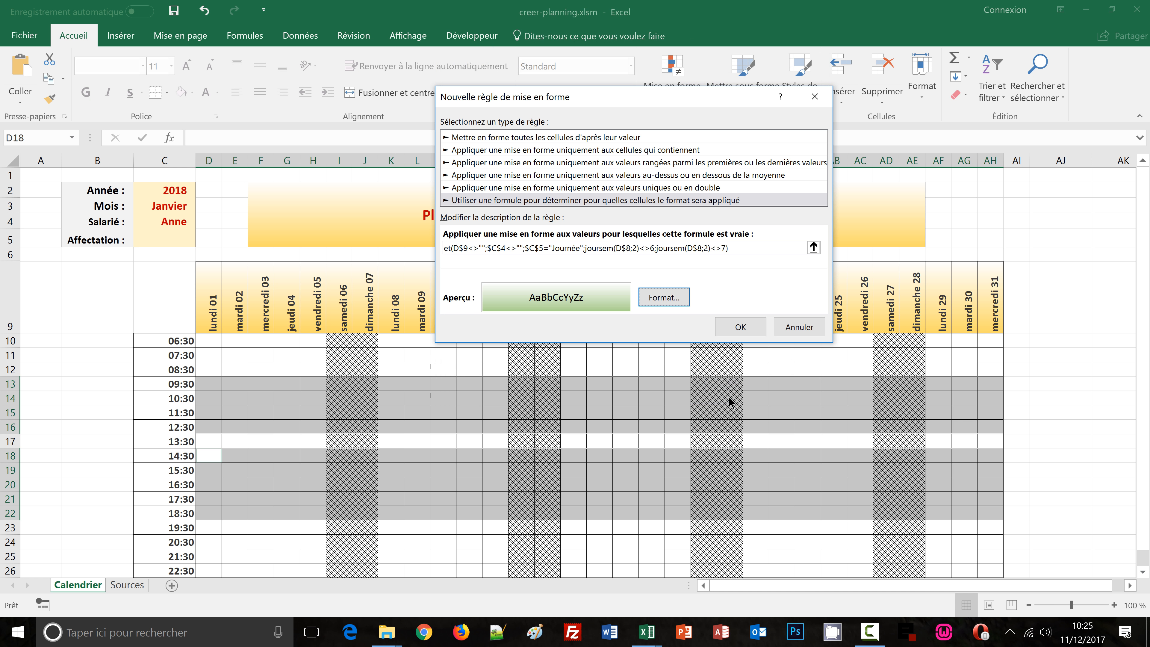
pyautogui.click(734, 327)
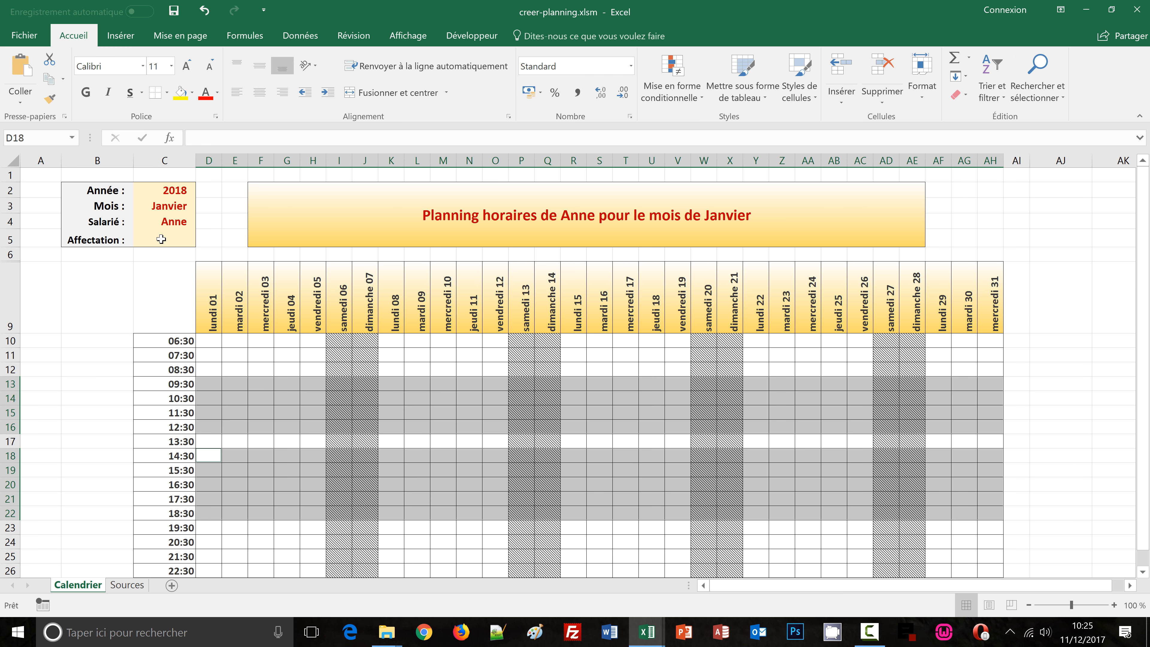
# Set the Affectation to Journée and open the rule manager showing all rules of this worksheet
pyautogui.click(188, 239)
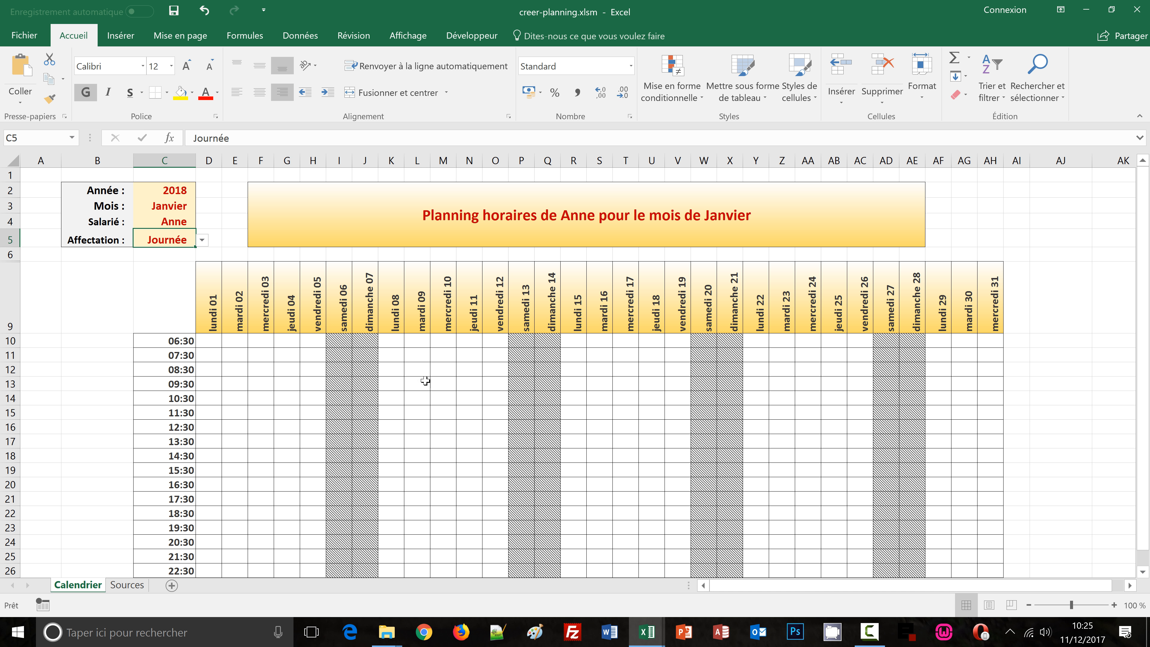
pyautogui.click(696, 98)
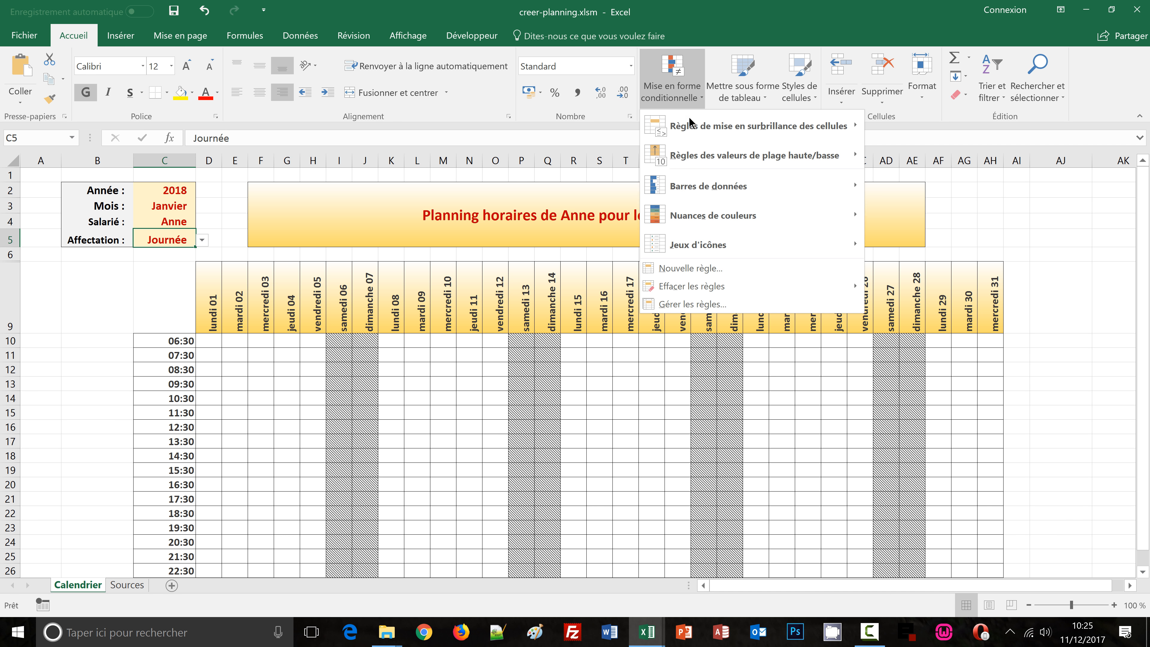
pyautogui.click(692, 304)
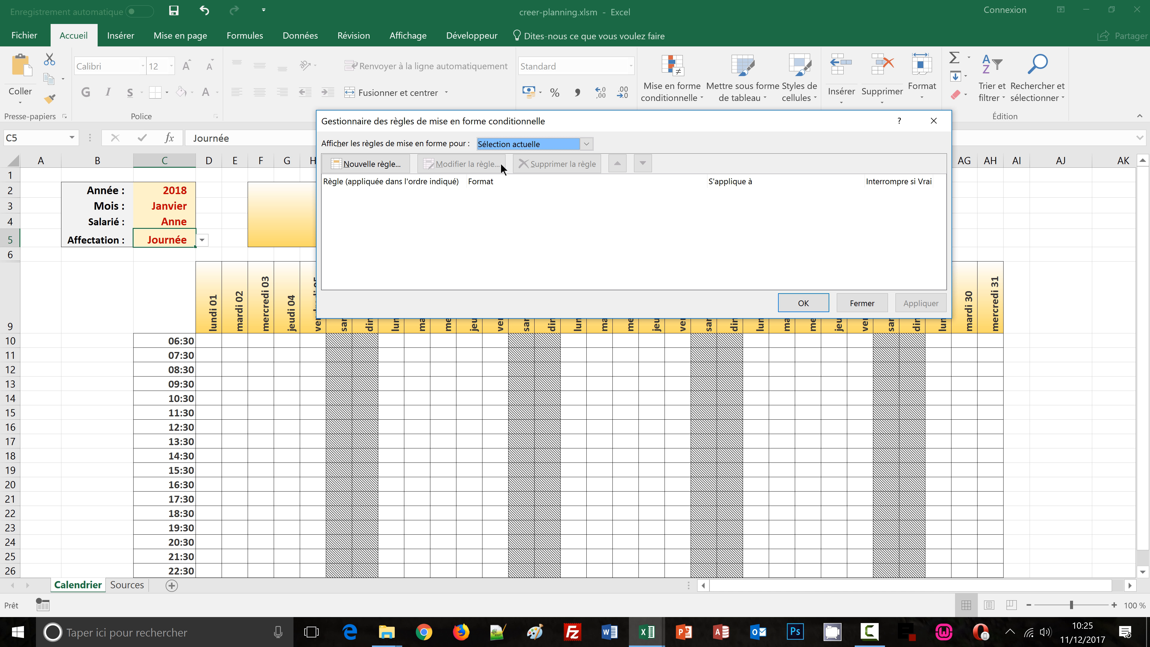
pyautogui.click(585, 145)
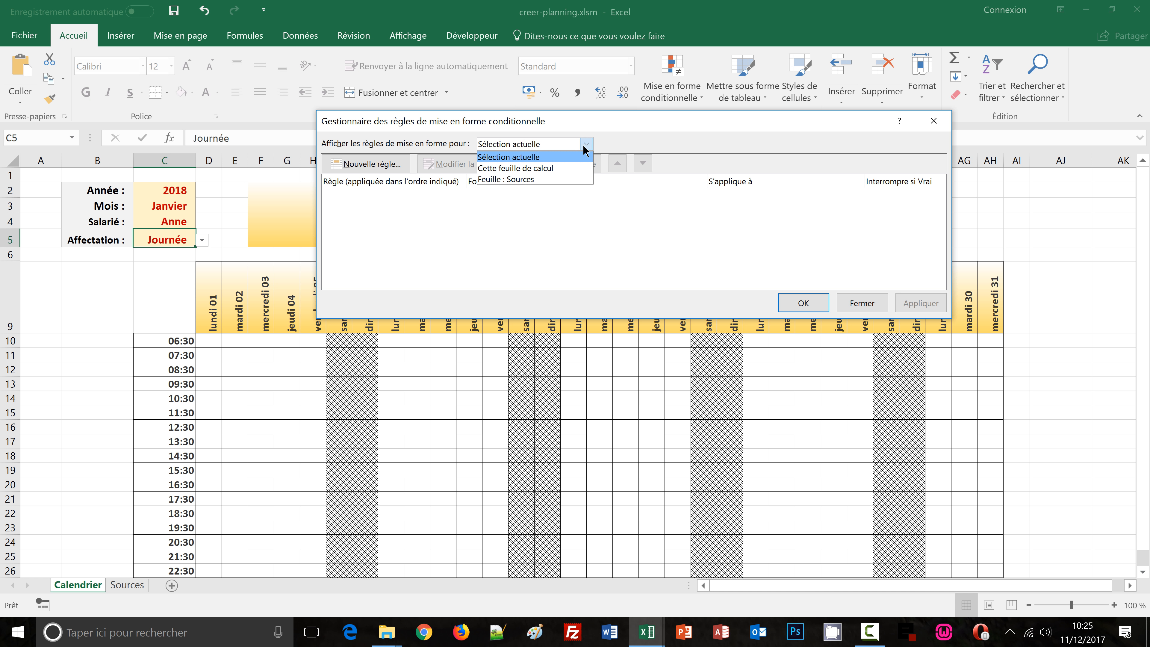
pyautogui.click(566, 169)
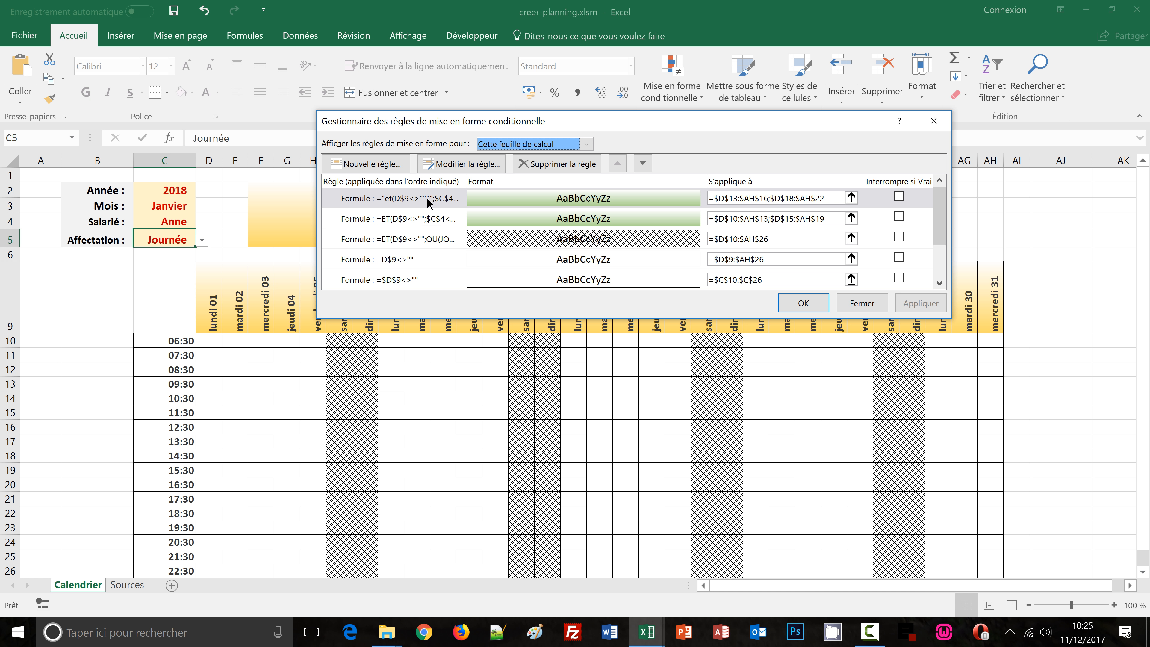
# Edit the Journée rule's formula to remove the doubled quotation marks, then confirm and close the rule manager
pyautogui.click(494, 198)
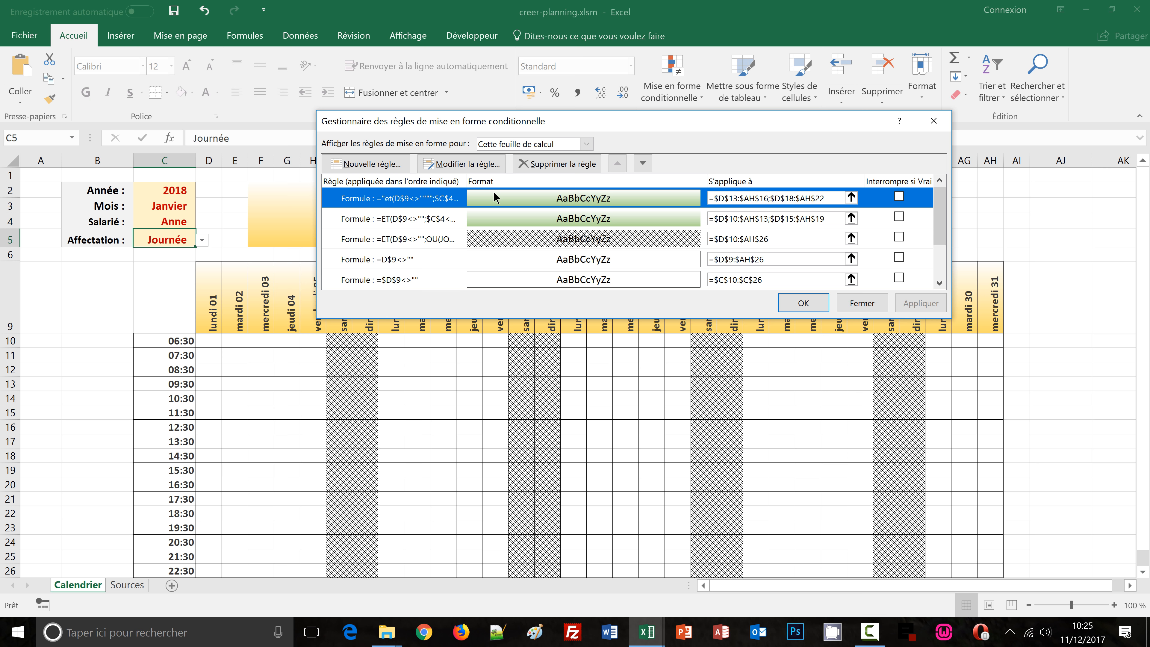
pyautogui.click(462, 165)
pyautogui.click(453, 249)
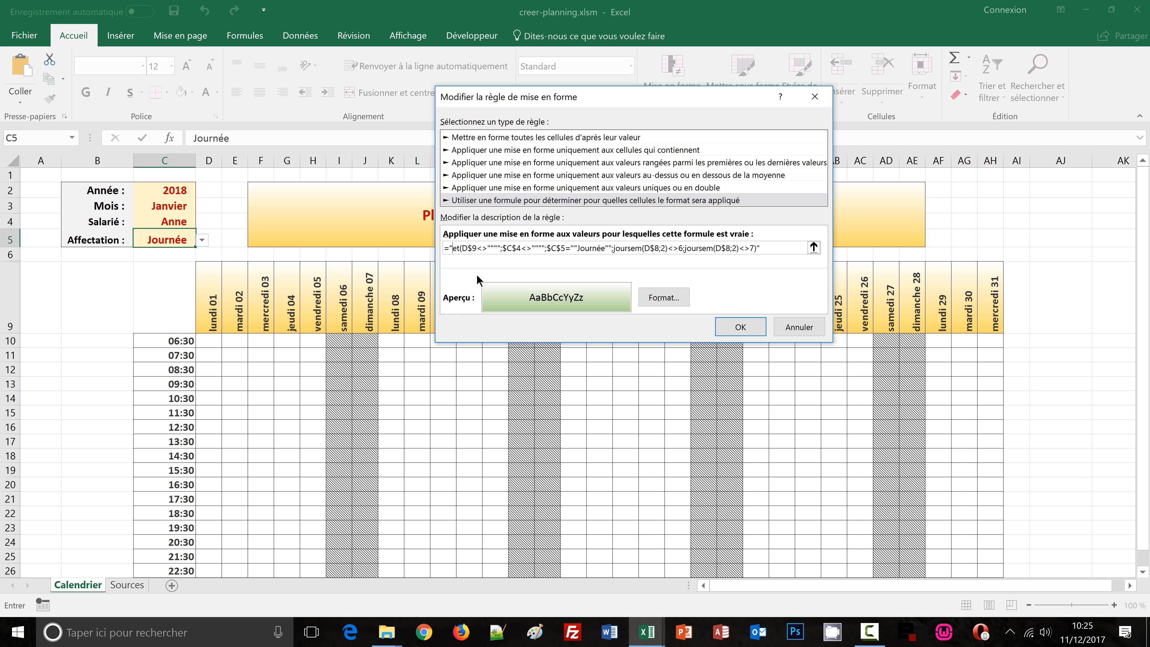
pyautogui.press('BackSpace')
pyautogui.click(762, 250)
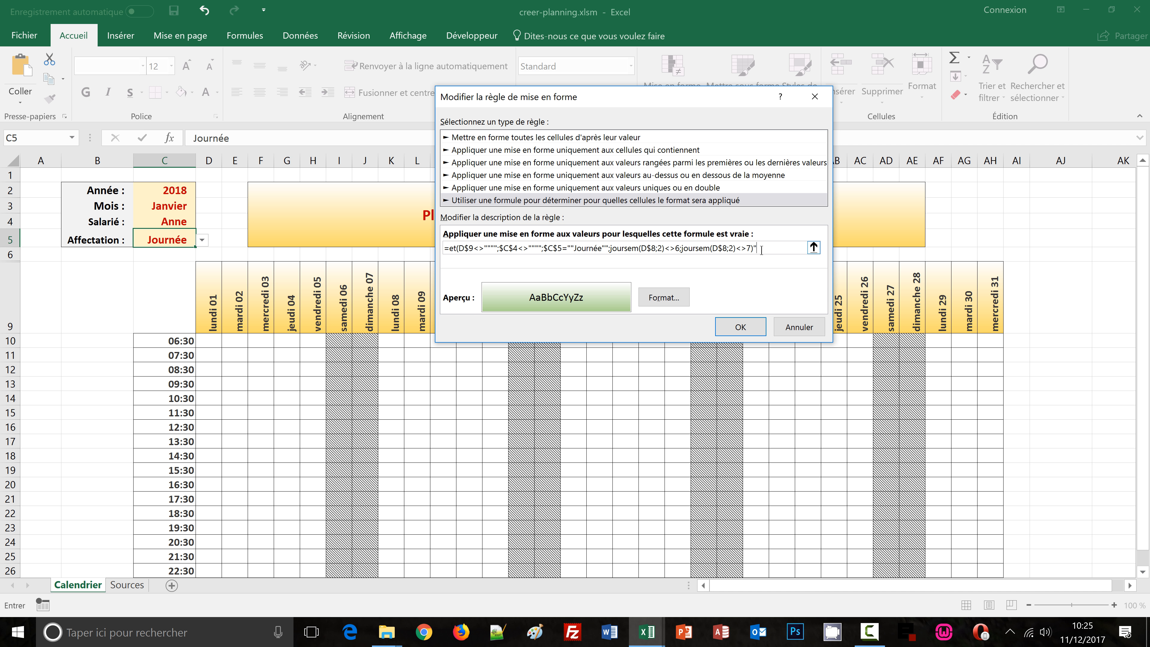
pyautogui.click(491, 248)
pyautogui.press('BackSpace')
pyautogui.press('BackSpace')
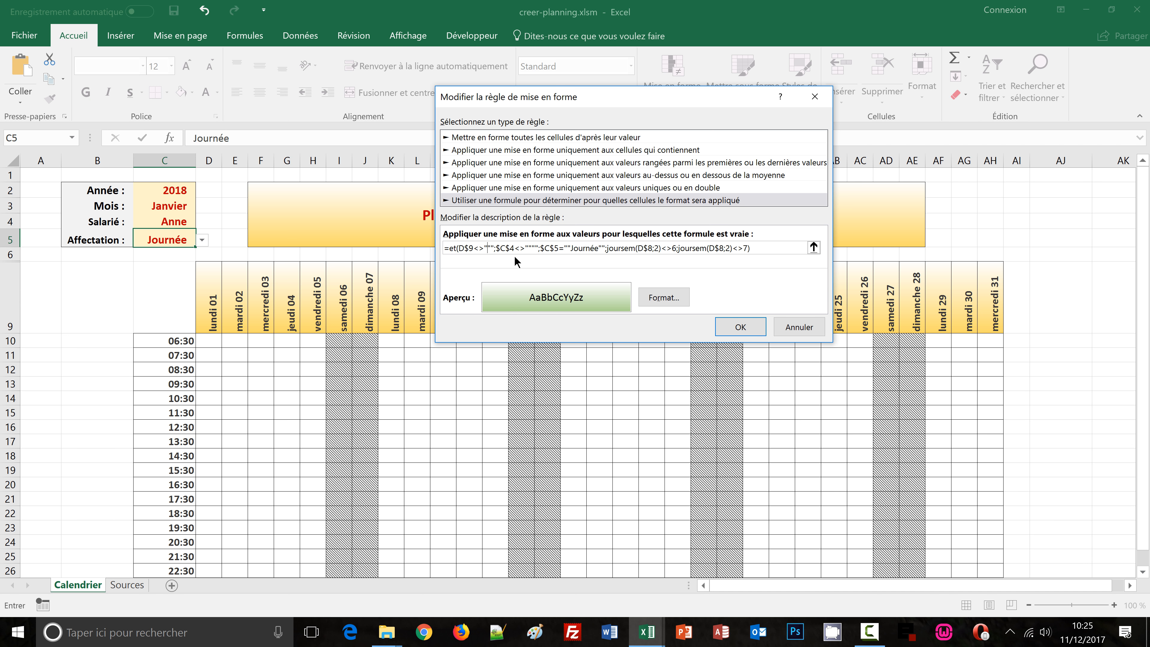
pyautogui.click(528, 248)
pyautogui.press('BackSpace')
pyautogui.press('BackSpace')
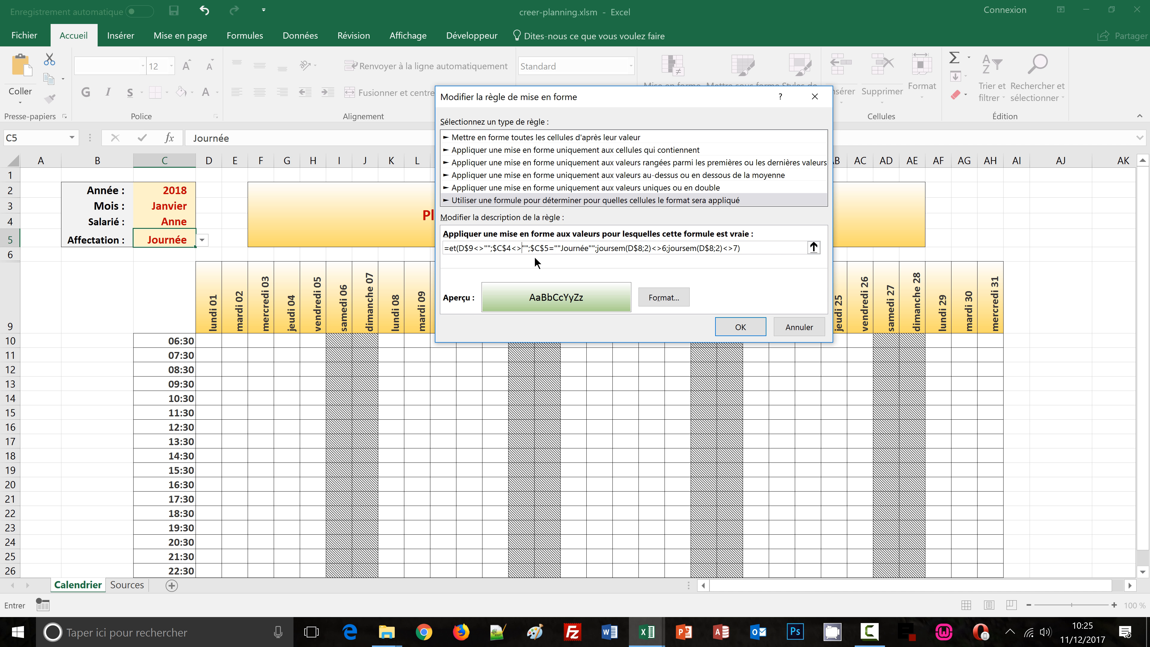
pyautogui.click(562, 248)
pyautogui.press('BackSpace')
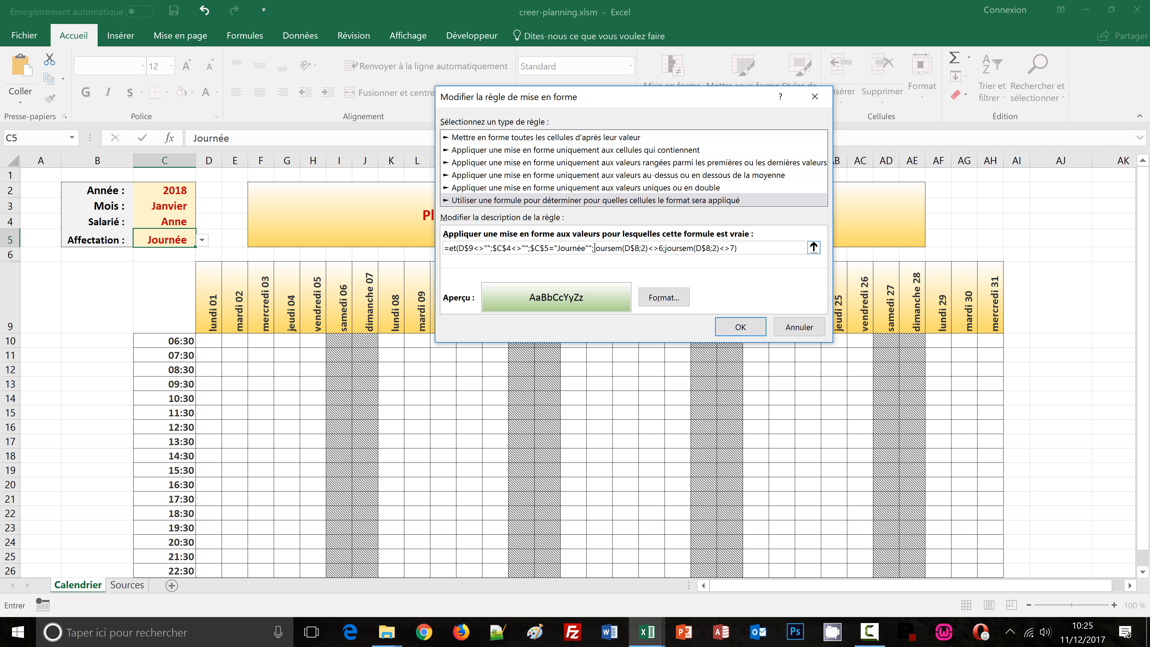
pyautogui.press('BackSpace')
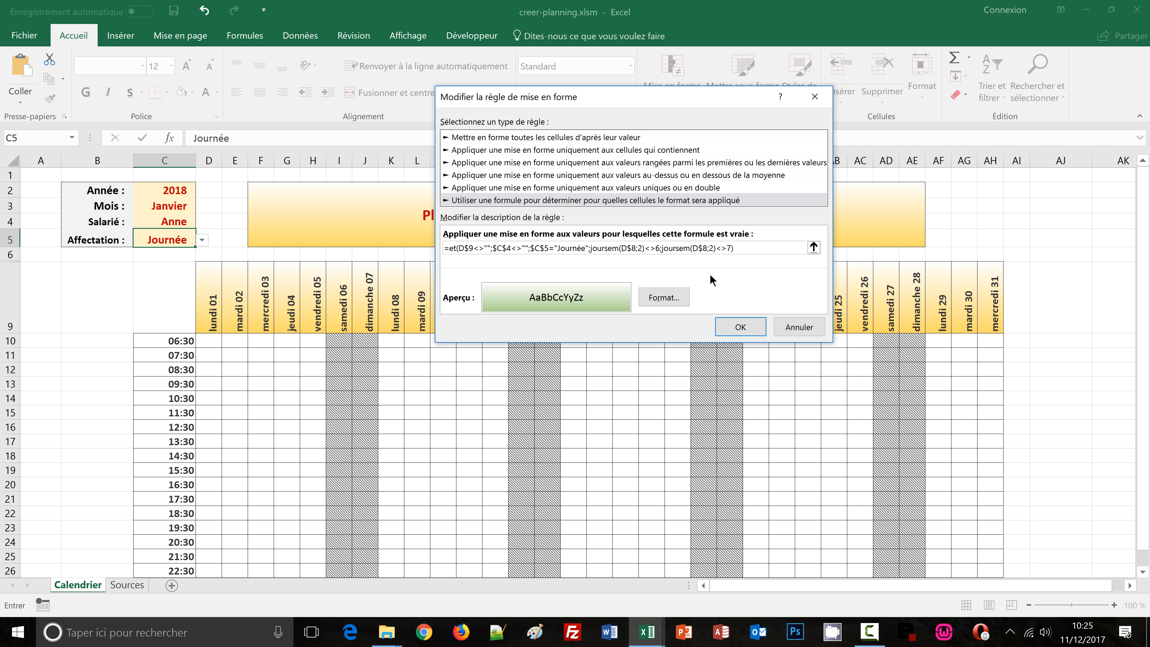
pyautogui.click(730, 323)
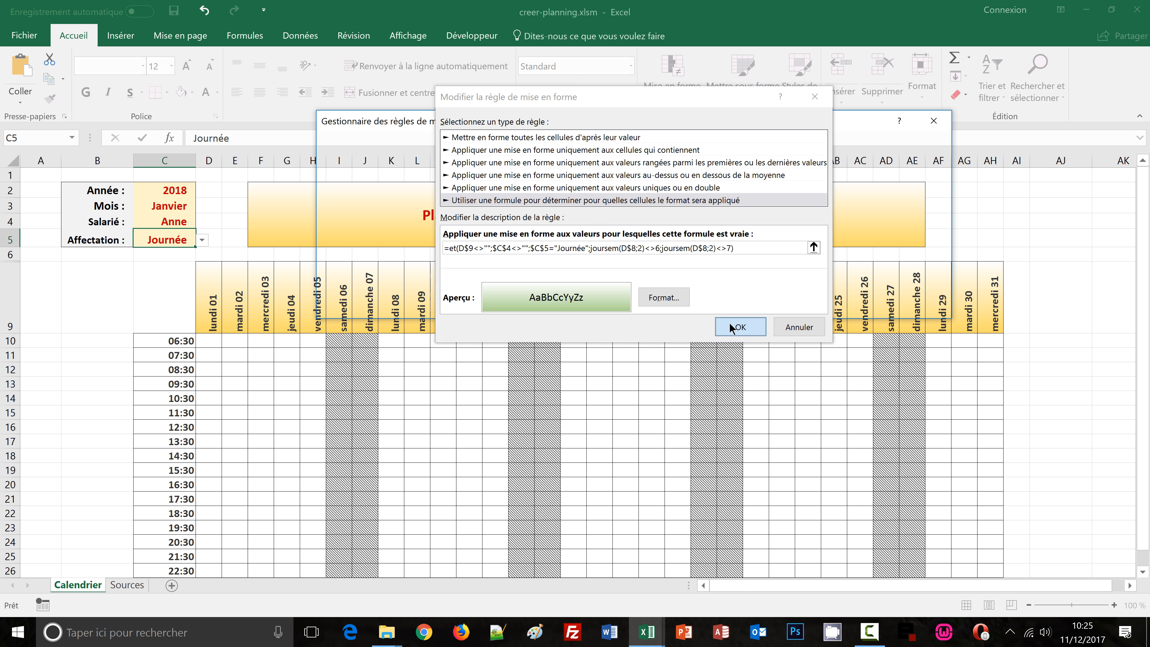
pyautogui.click(802, 301)
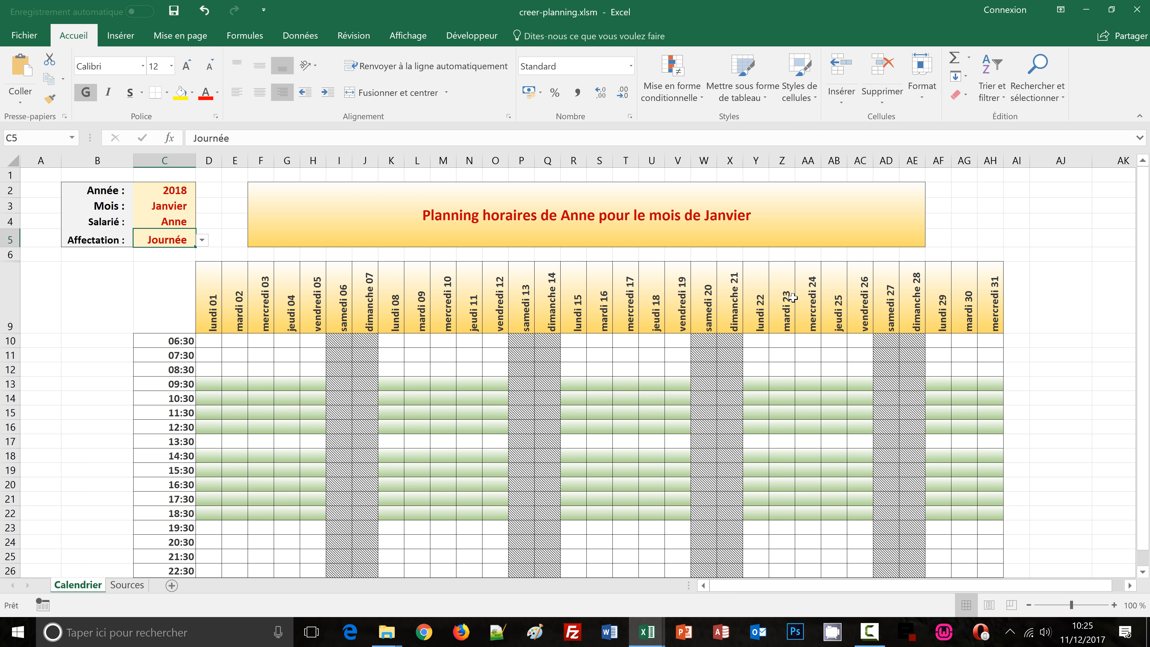
# Try other Affectation values from the dropdown, then clear the Affectation cell
pyautogui.click(202, 240)
pyautogui.click(182, 252)
pyautogui.click(202, 240)
pyautogui.click(182, 261)
pyautogui.press('Delete')
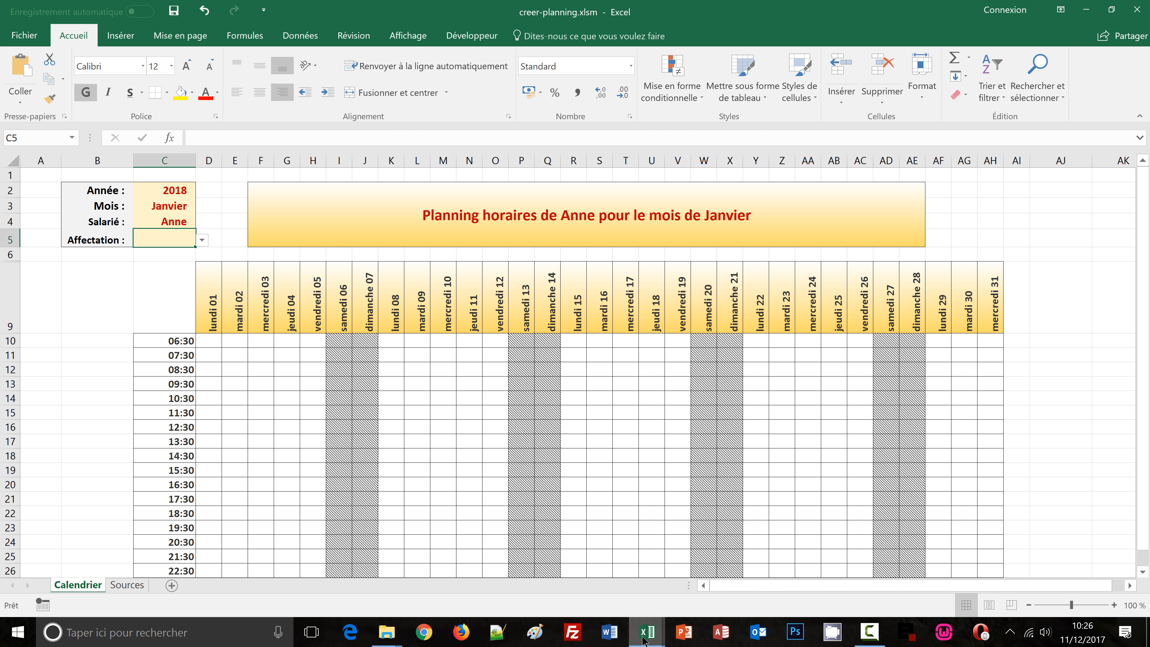
# Switch to the calendrier_auto1 workbook, set its Affectation to Soir to examine the evening shift rows, and return
pyautogui.moveTo(645, 639)
pyautogui.click(677, 590)
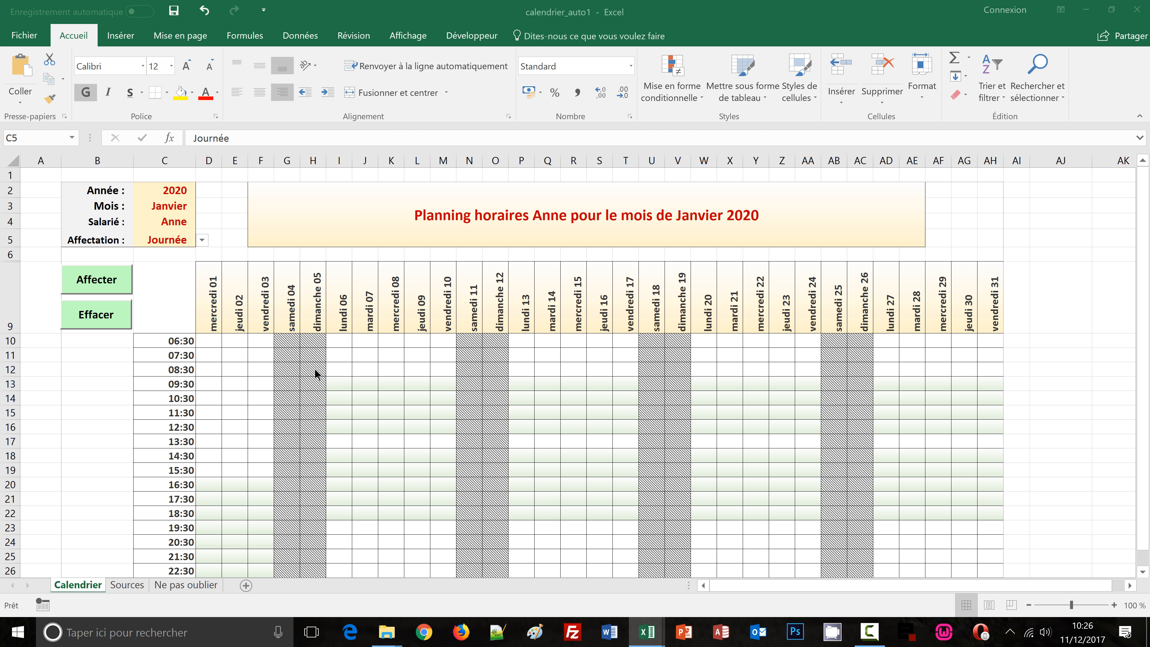
pyautogui.click(201, 241)
pyautogui.click(180, 275)
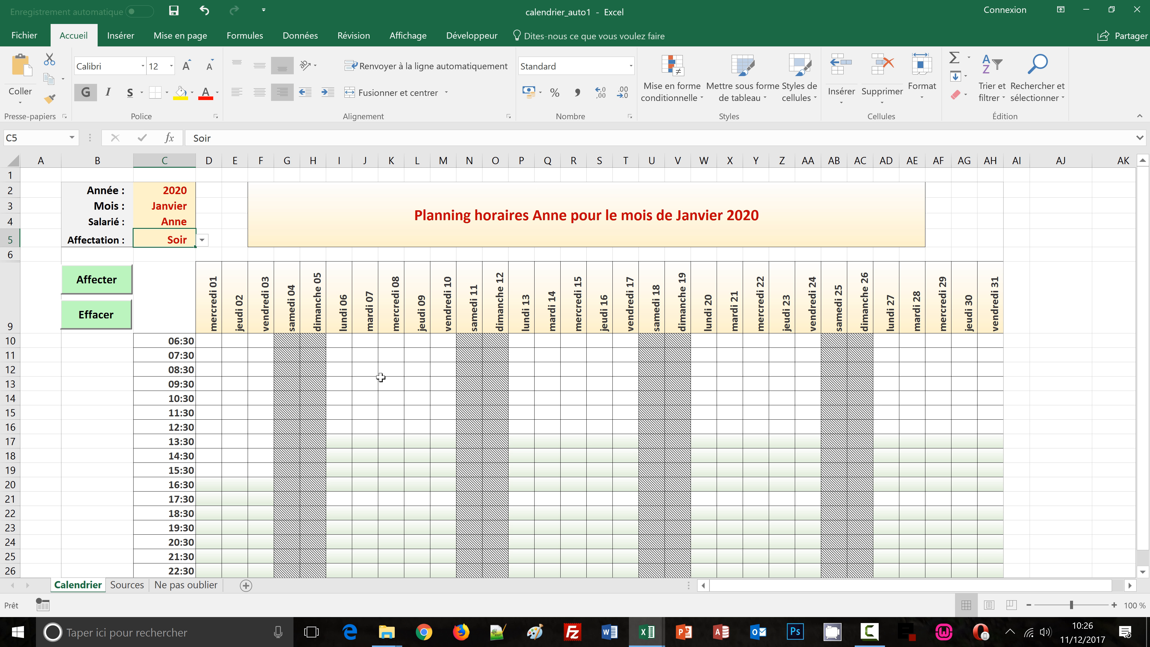
pyautogui.scroll(-1, 381, 377)
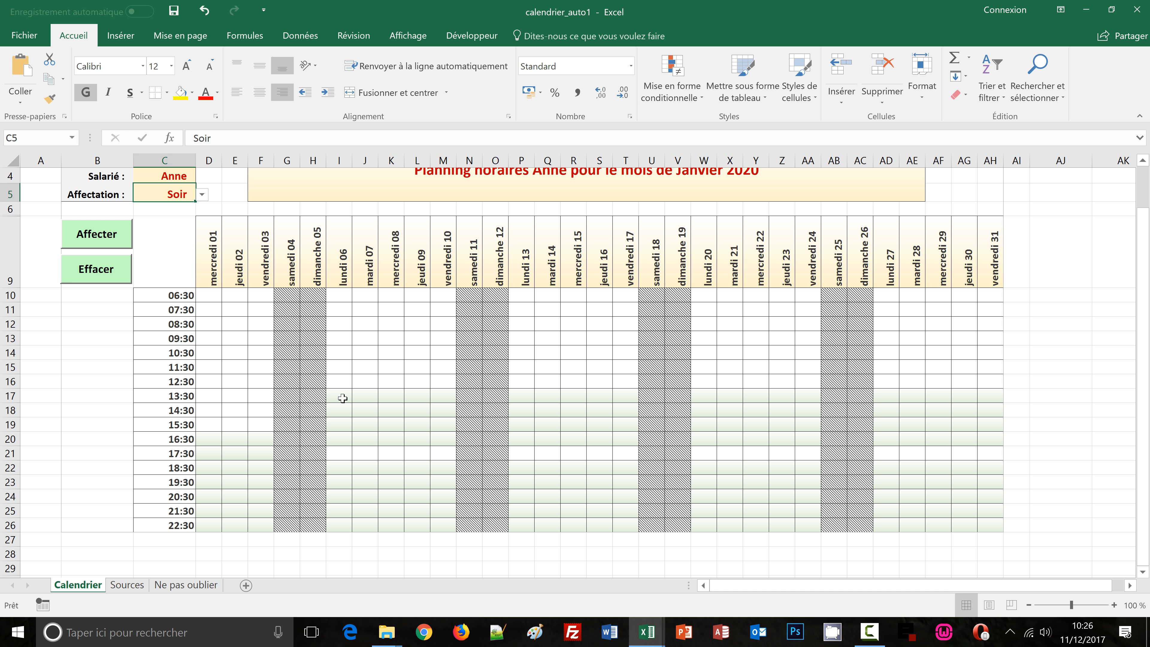
pyautogui.moveTo(640, 634)
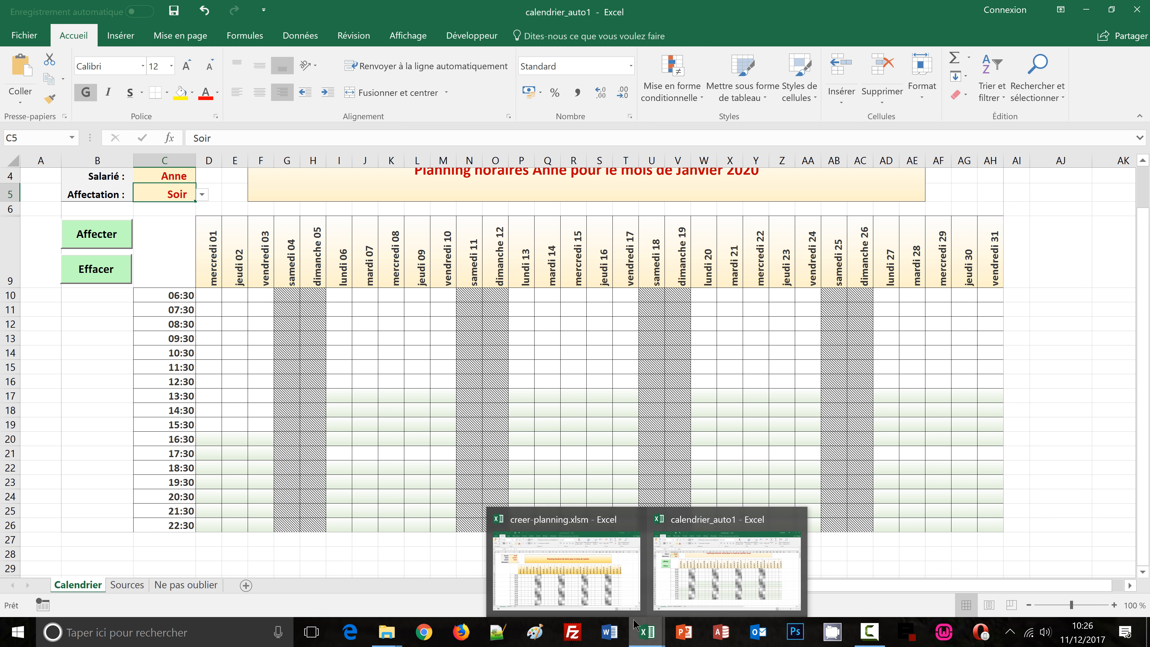
pyautogui.click(565, 564)
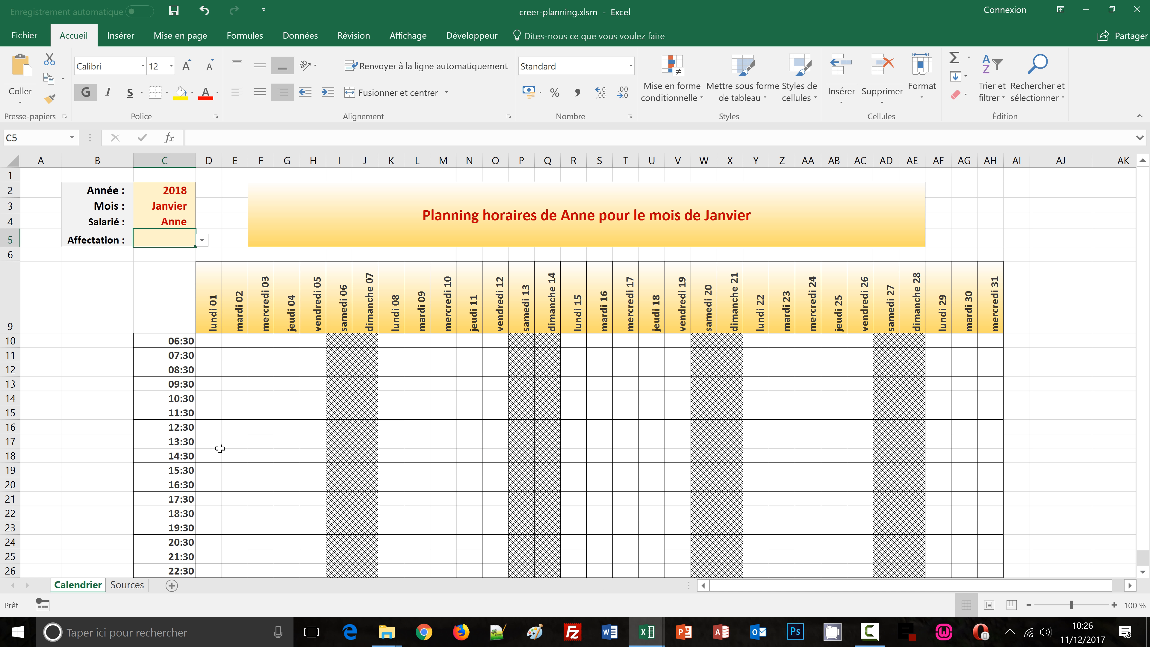
# Select the evening rows 13:30–16:30 and 18:30–22:30 across all days and start a new formula-based conditional formatting rule
pyautogui.moveTo(204, 441); pyautogui.dragTo(996, 487)
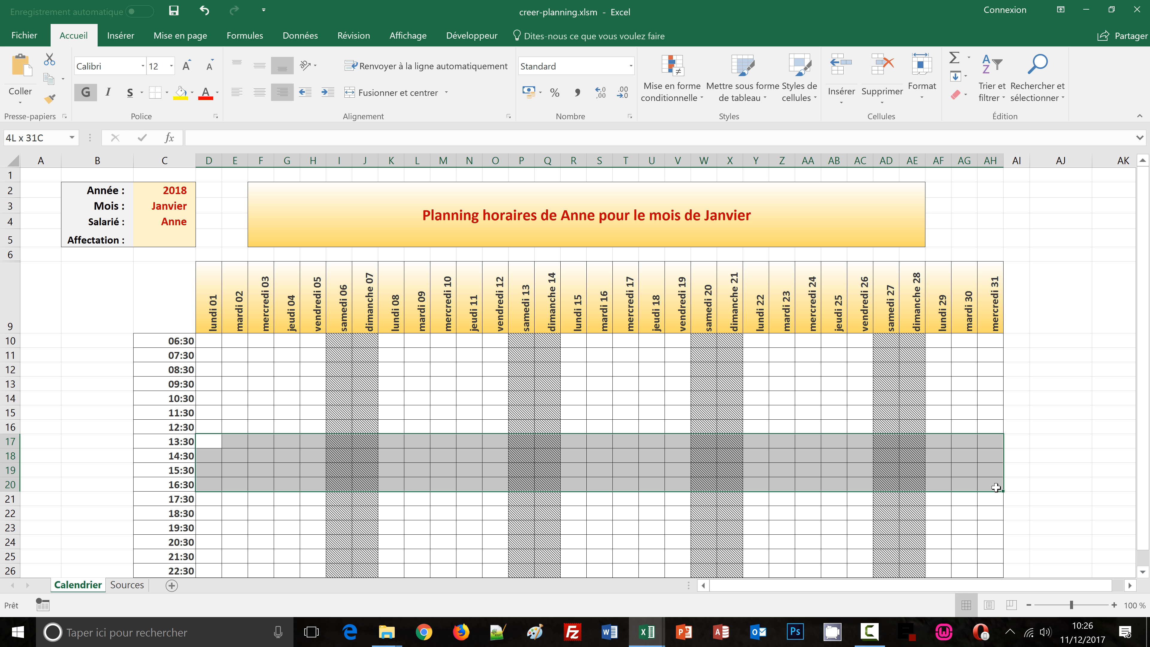
pyautogui.keyDown('ctrl'); pyautogui.moveTo(210, 515); pyautogui.dragTo(986, 568); pyautogui.keyUp('ctrl')
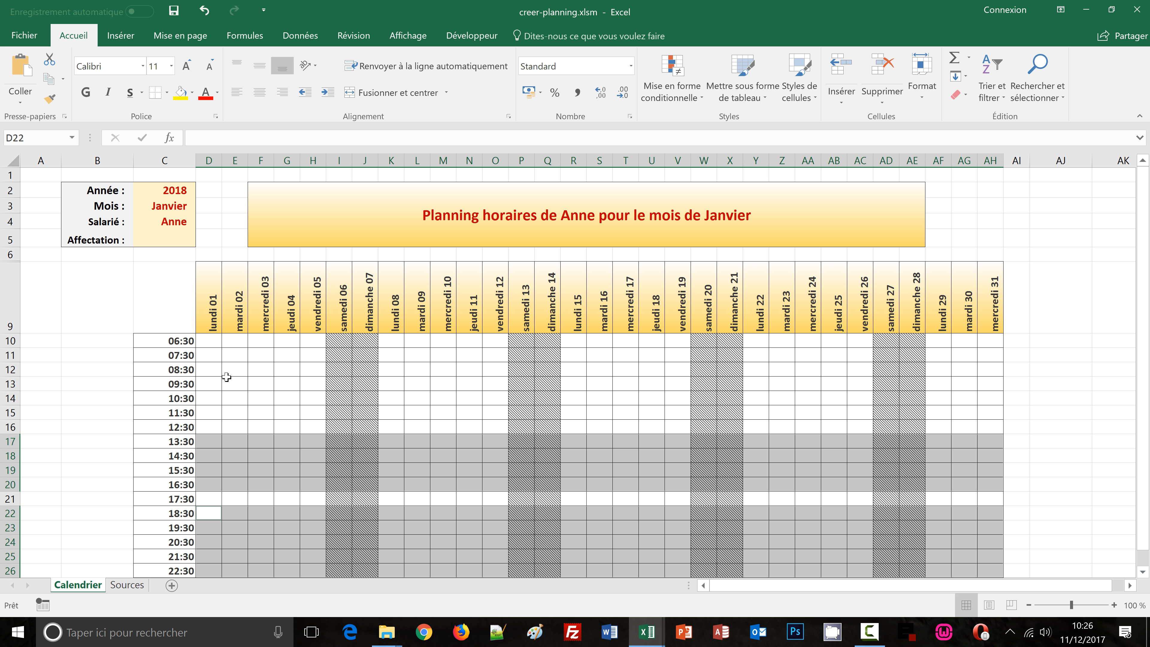
pyautogui.click(670, 96)
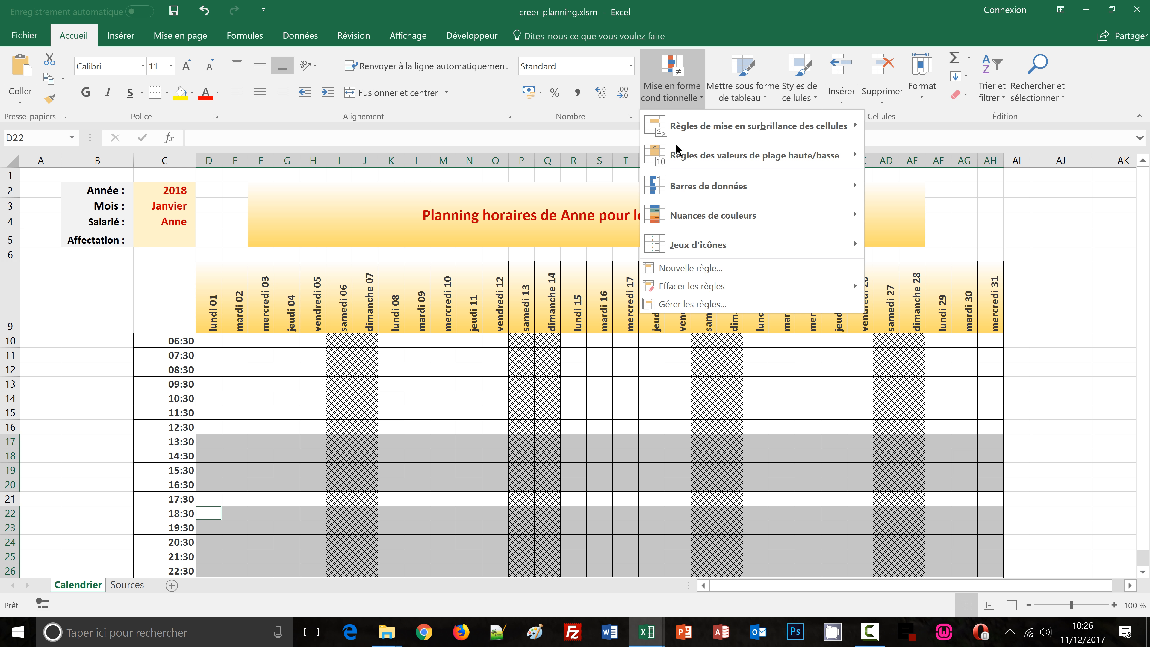
pyautogui.click(683, 268)
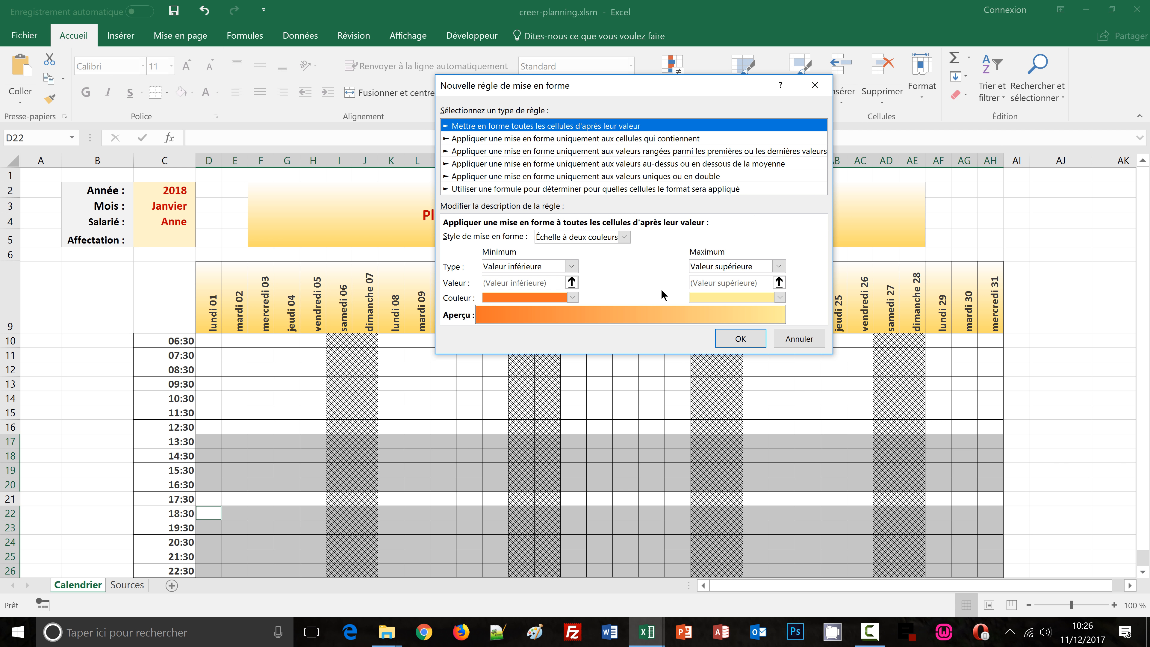
pyautogui.click(533, 193)
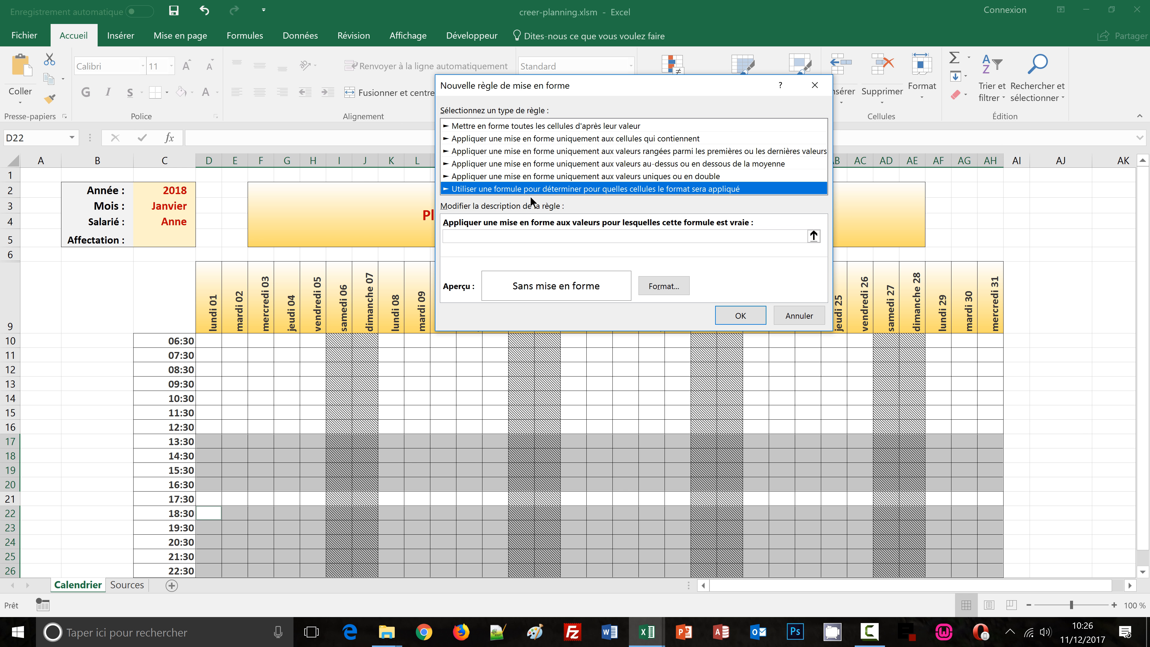
pyautogui.click(494, 245)
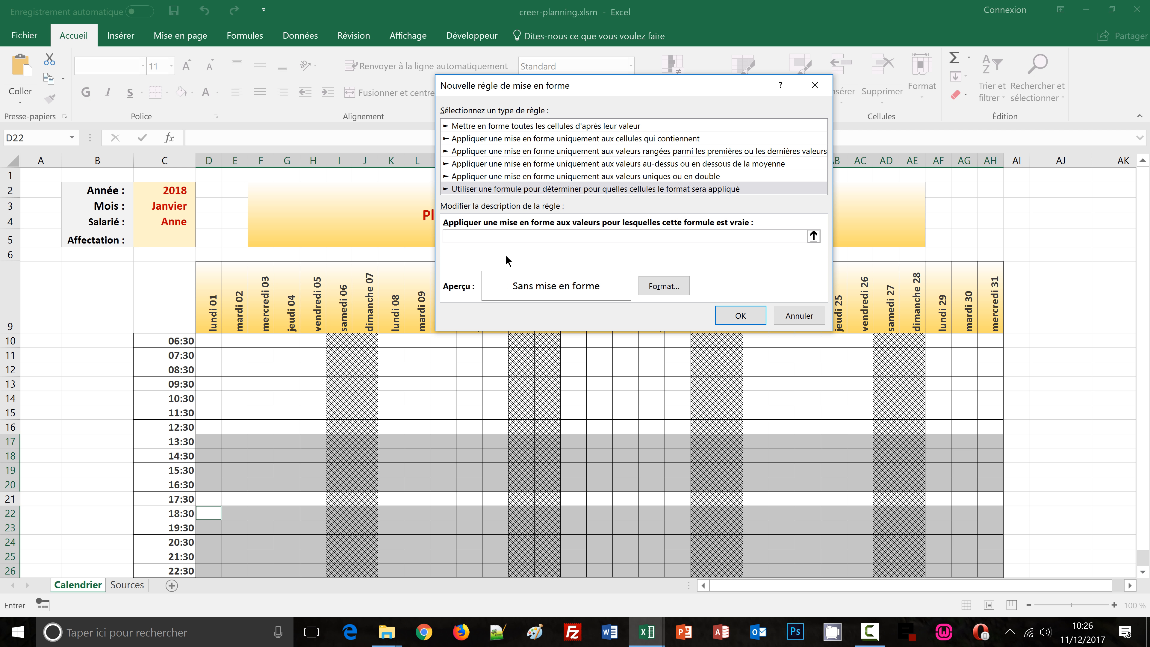
# Paste the morning rule formula and replace Matin with Soir in it
pyautogui.write('et(D$9<>"";$C$4<>"";$C$5="Matin";joursem(D$8;2)<>6;joursem(D$8;2)<>7)')
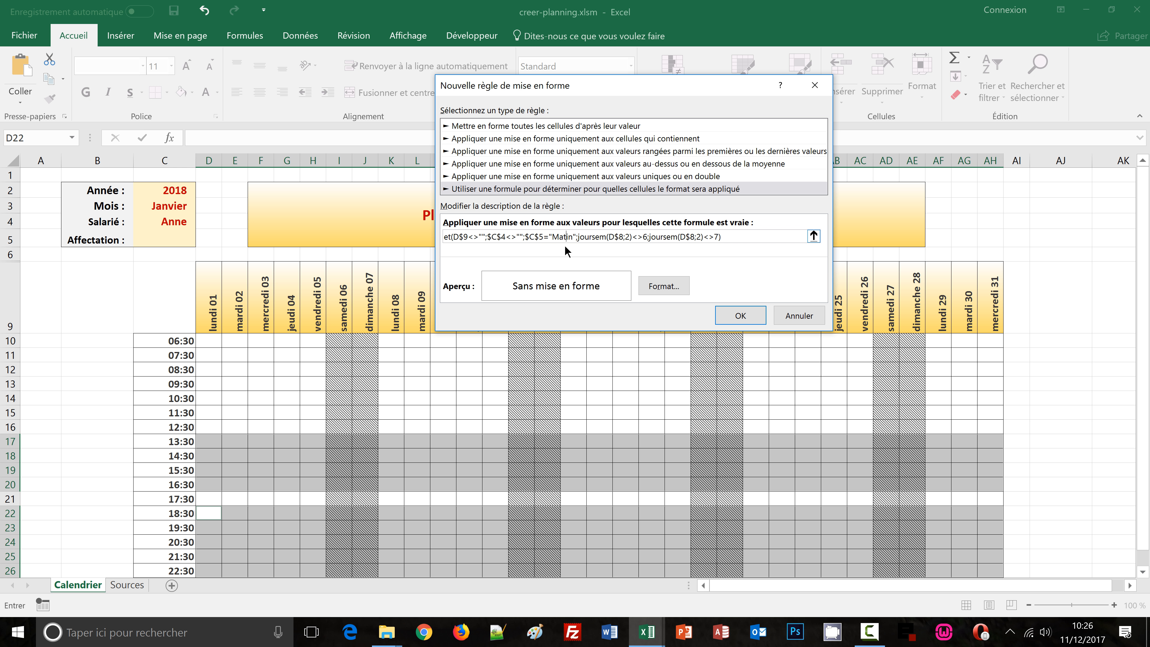
pyautogui.press('BackSpace')
pyautogui.press('BackSpace')
pyautogui.press('Delete')
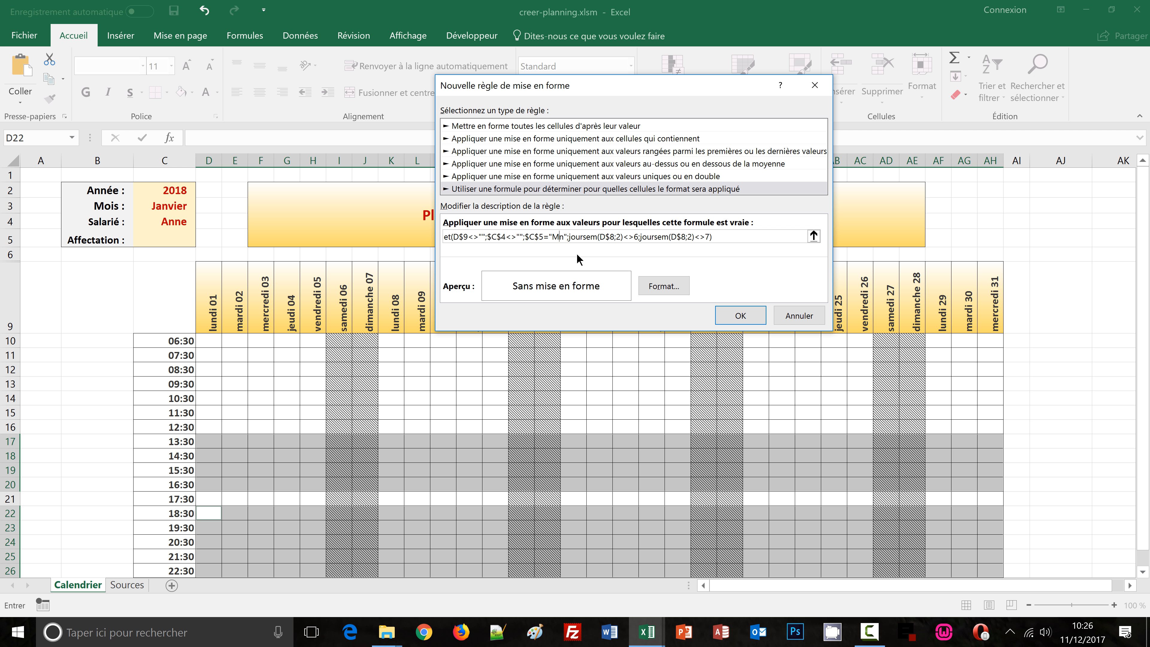
pyautogui.press('BackSpace')
pyautogui.press('Delete')
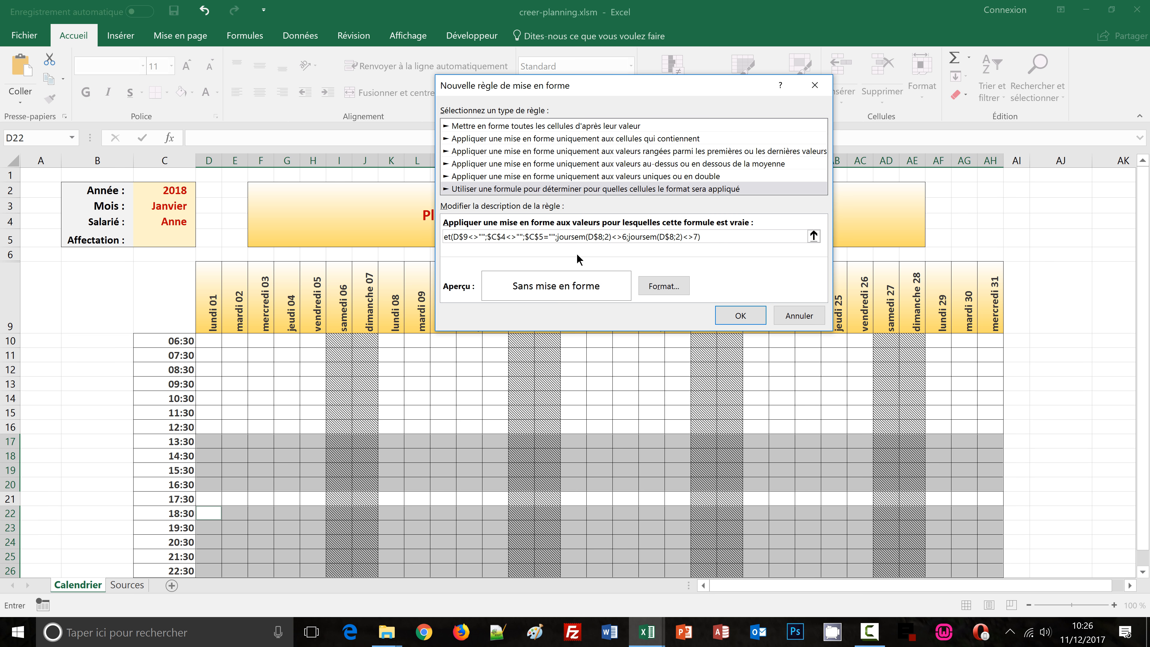
pyautogui.write('Soir')
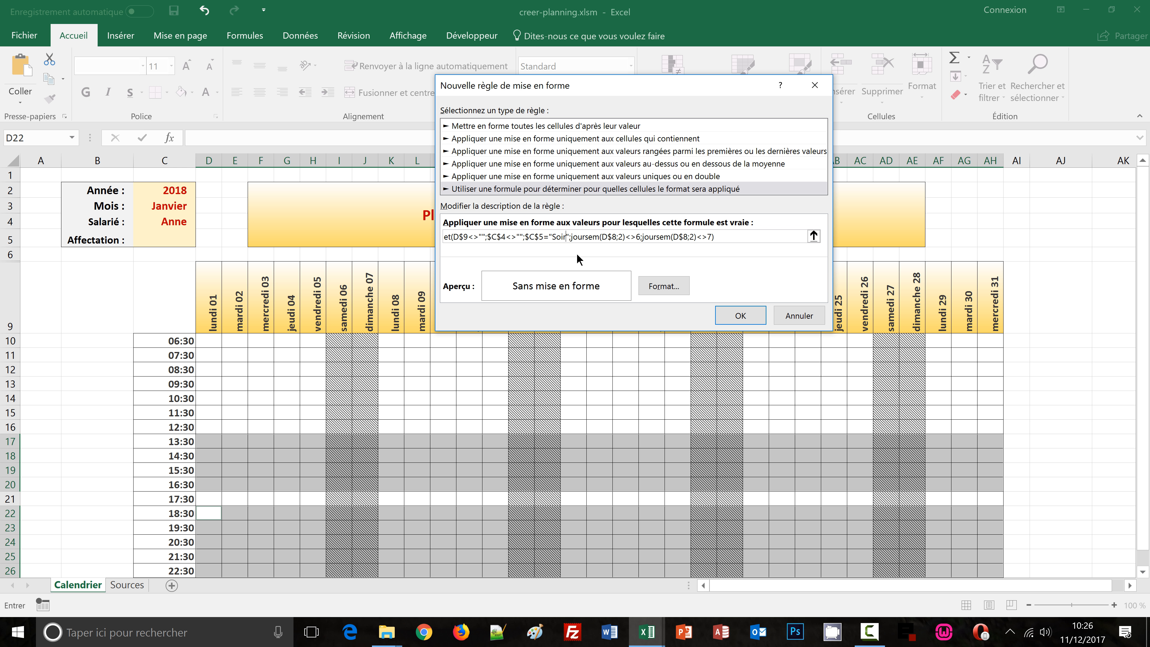
# Format the rule with a two-colour horizontal gradient fill ending in green and confirm the new rule
pyautogui.click(655, 287)
pyautogui.click(493, 202)
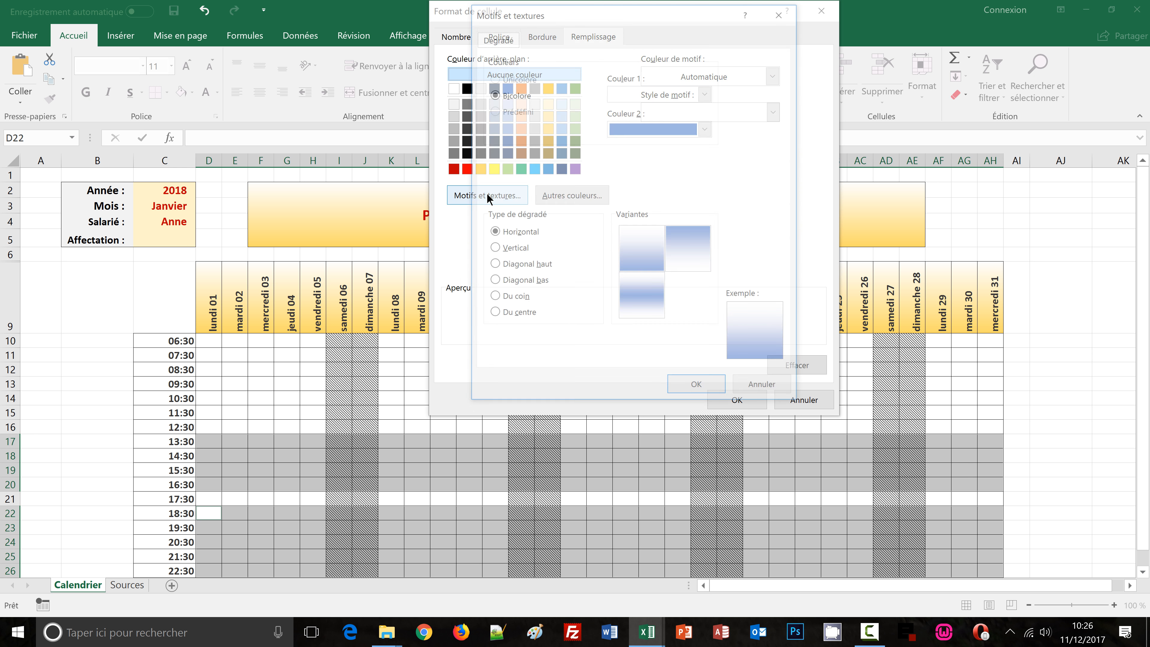
pyautogui.click(663, 126)
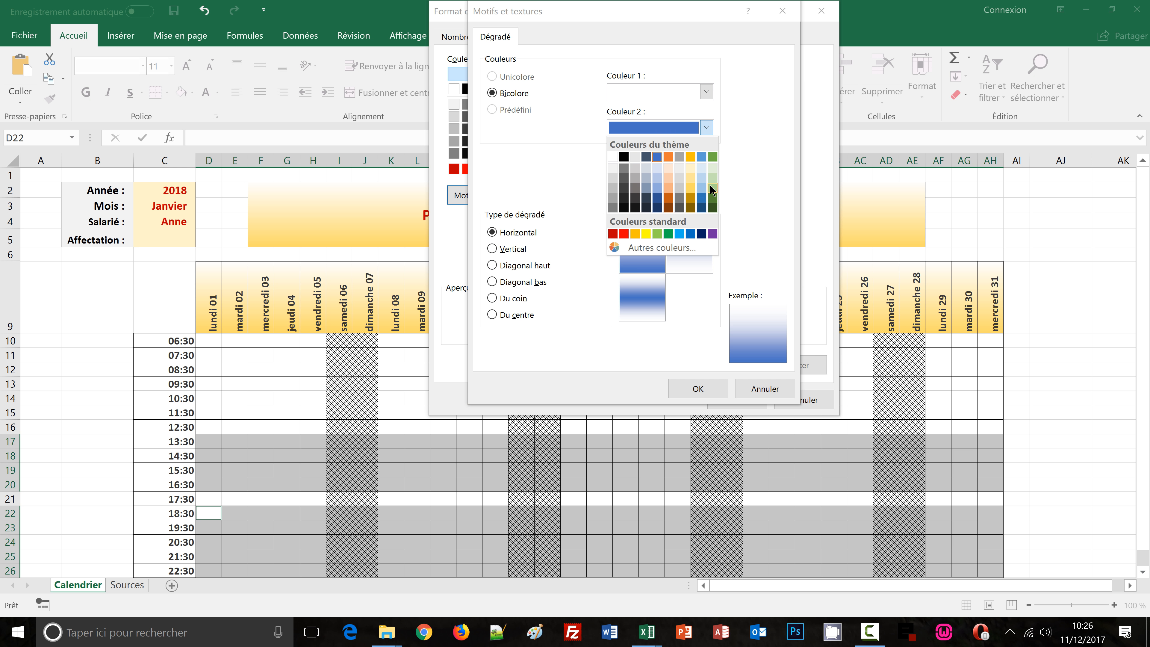
pyautogui.click(712, 190)
pyautogui.click(698, 388)
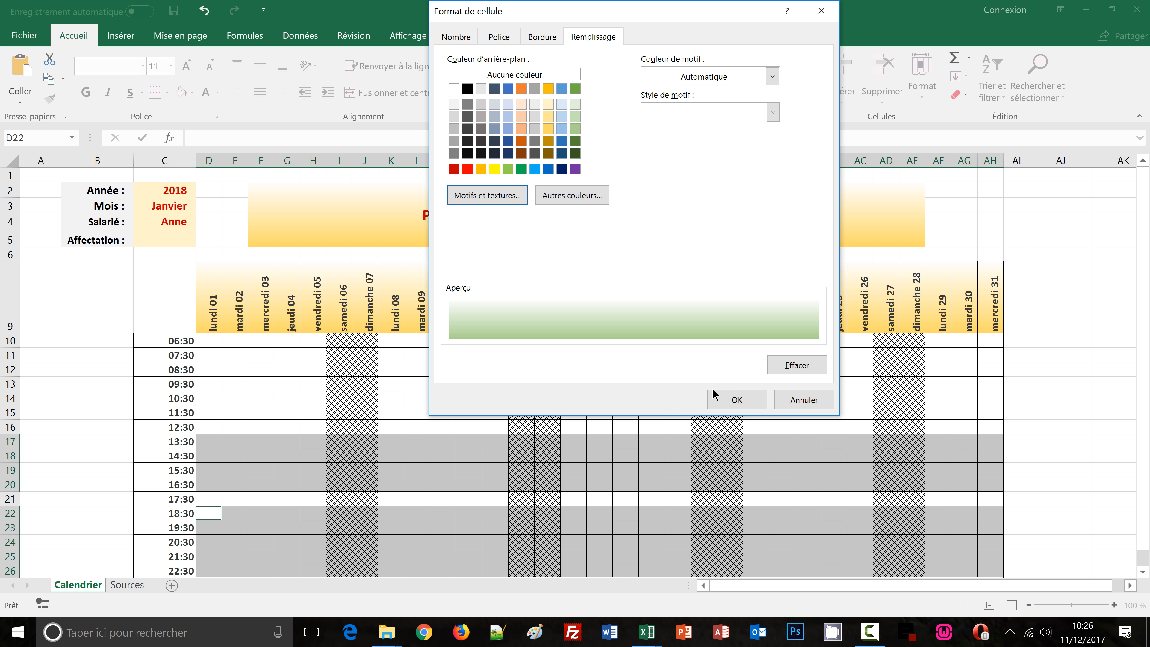
pyautogui.click(738, 398)
pyautogui.click(740, 316)
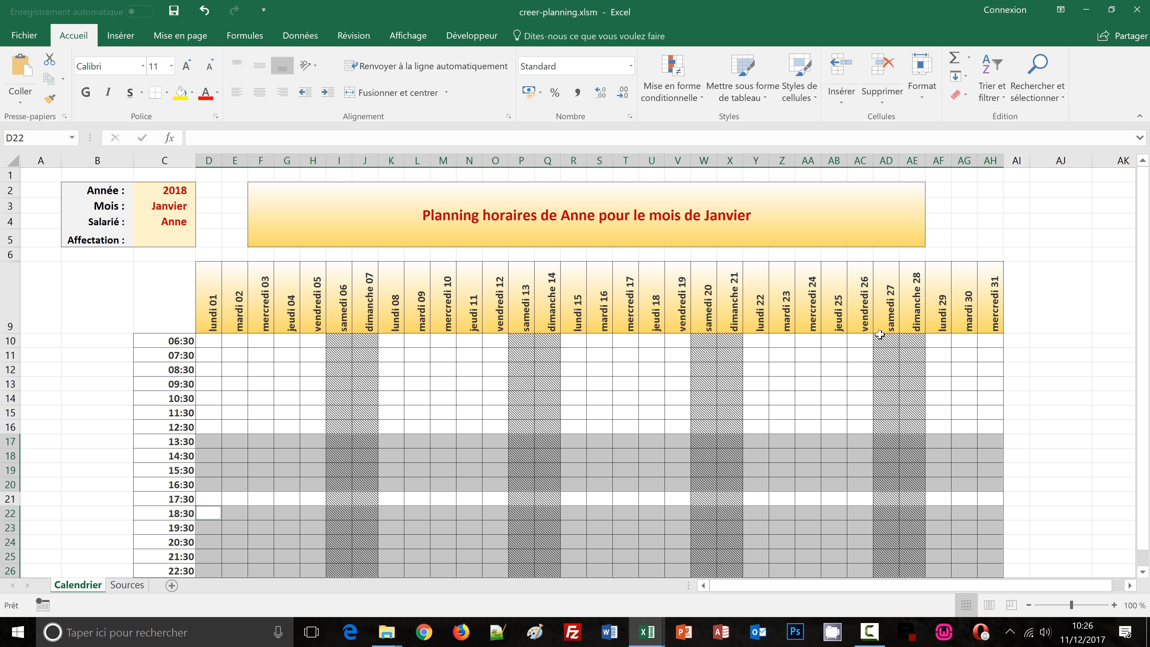
# Set the Affectation to Soir
pyautogui.click(190, 239)
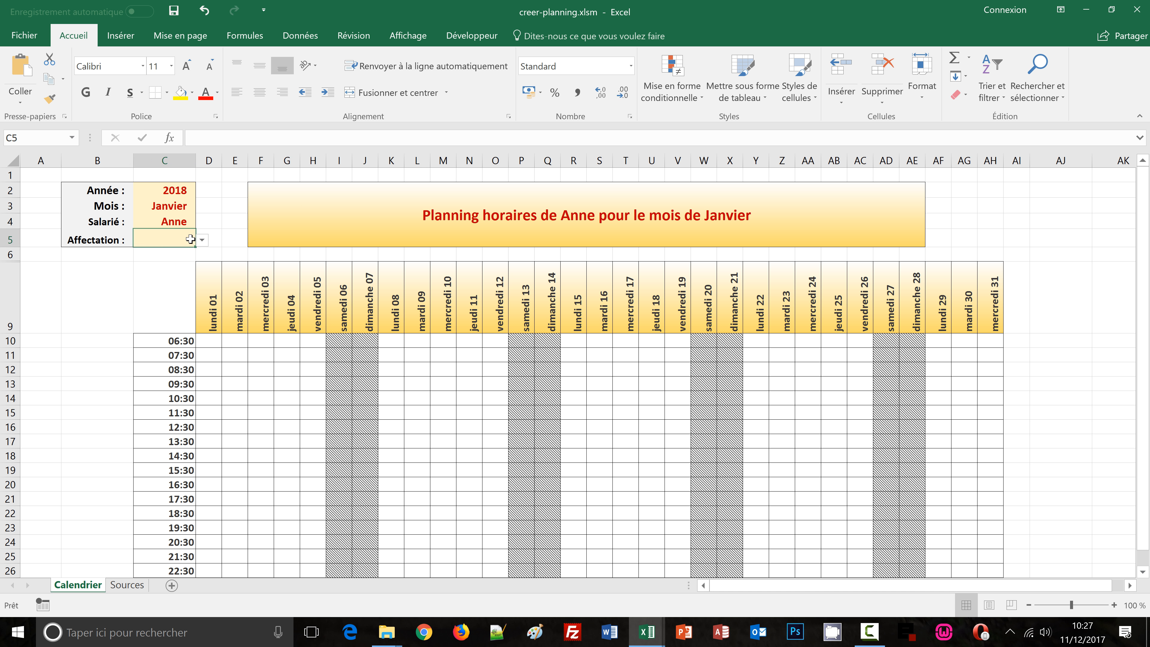
pyautogui.click(201, 240)
pyautogui.click(167, 279)
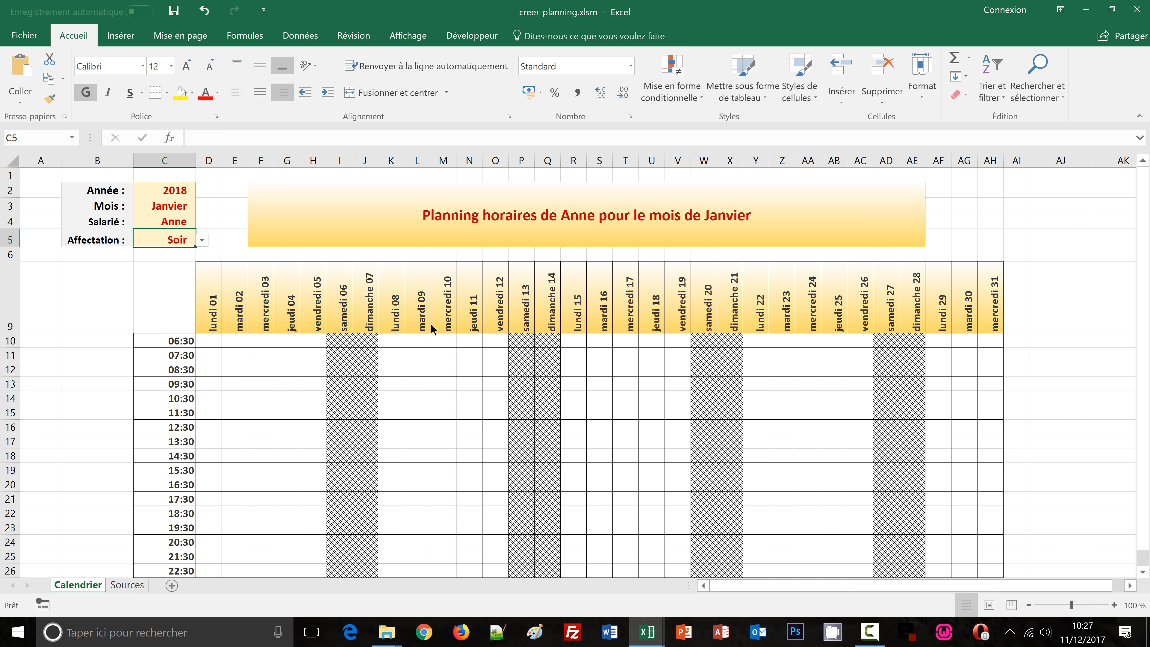
# Edit the evening conditional formatting rule to remove the doubled quotes around Soir in its formula, and apply it
pyautogui.click(689, 100)
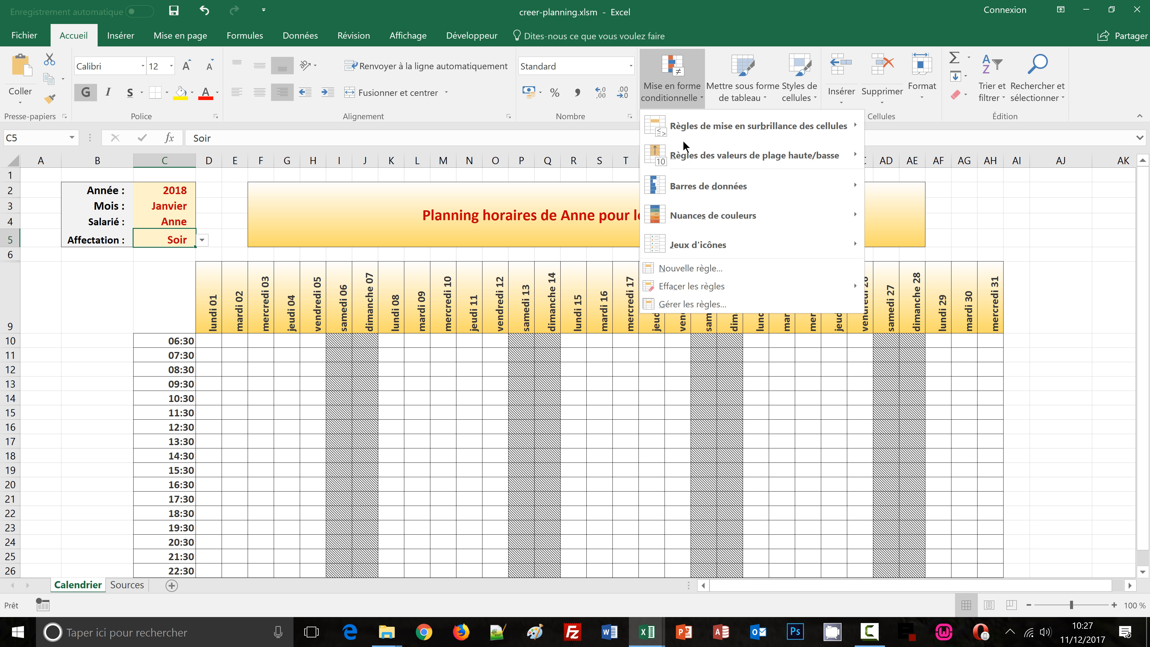
pyautogui.click(679, 304)
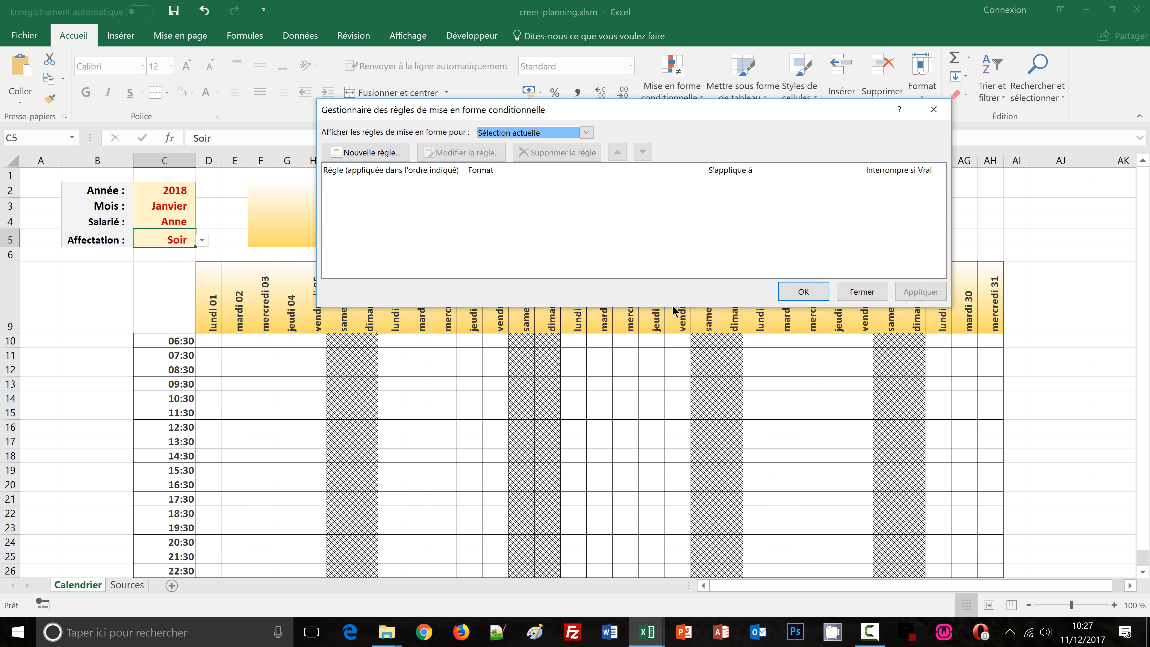
pyautogui.click(525, 131)
pyautogui.click(523, 154)
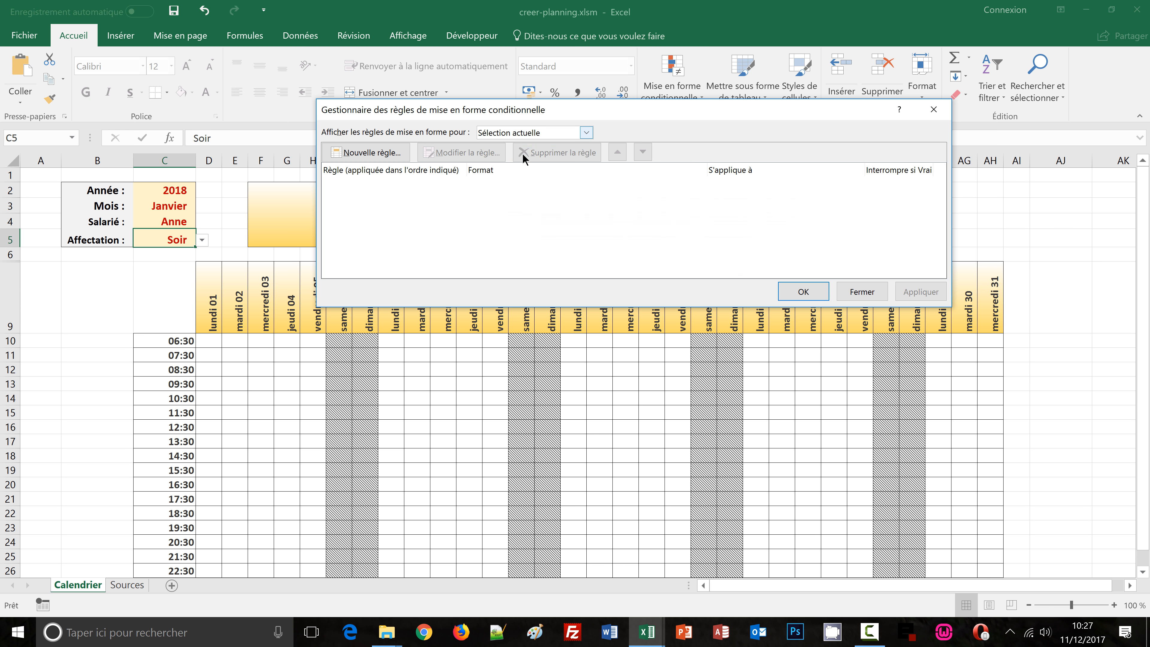
pyautogui.click(433, 184)
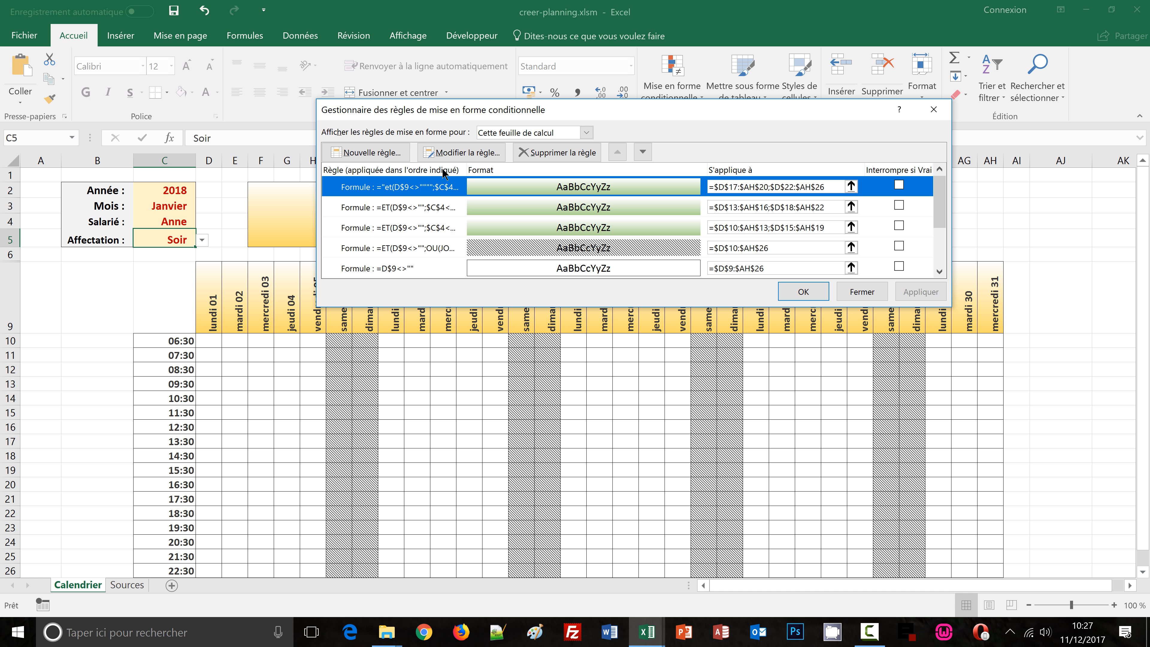
pyautogui.click(487, 150)
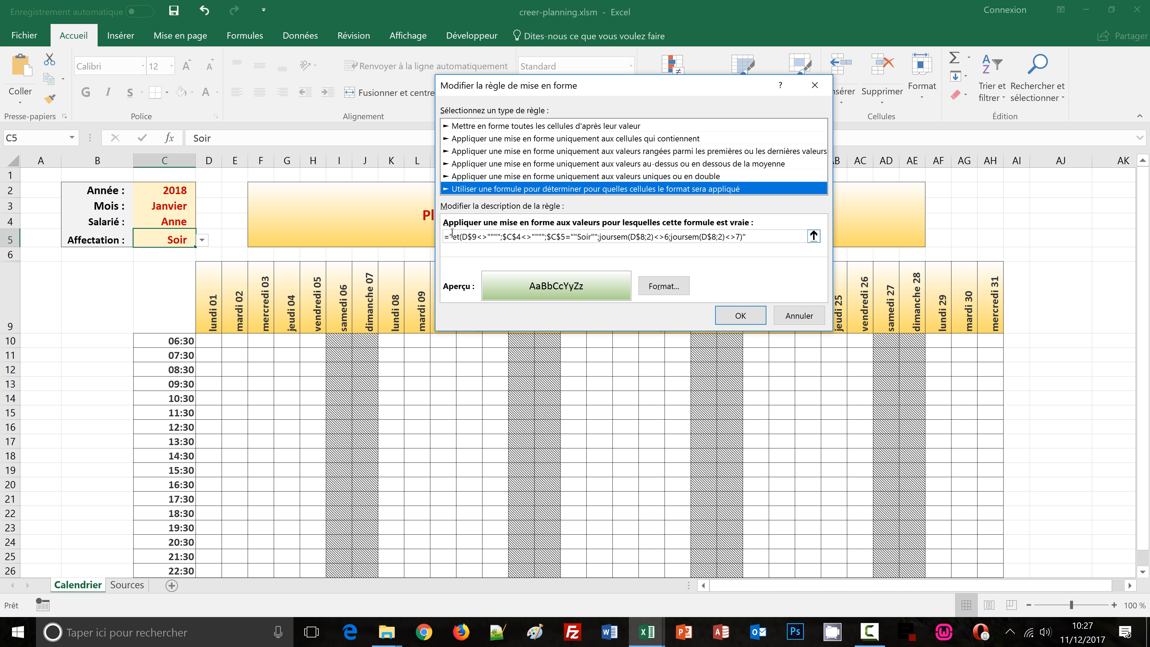
pyautogui.click(452, 234)
pyautogui.press('BackSpace')
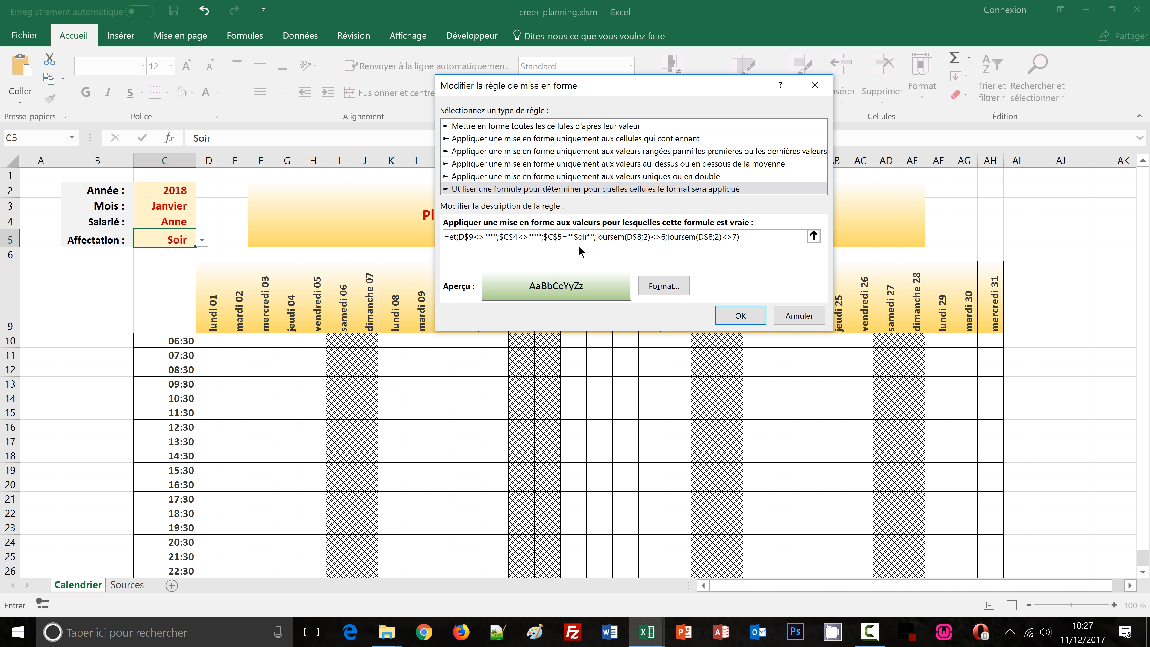
pyautogui.press('BackSpace')
pyautogui.press('BackSpace')
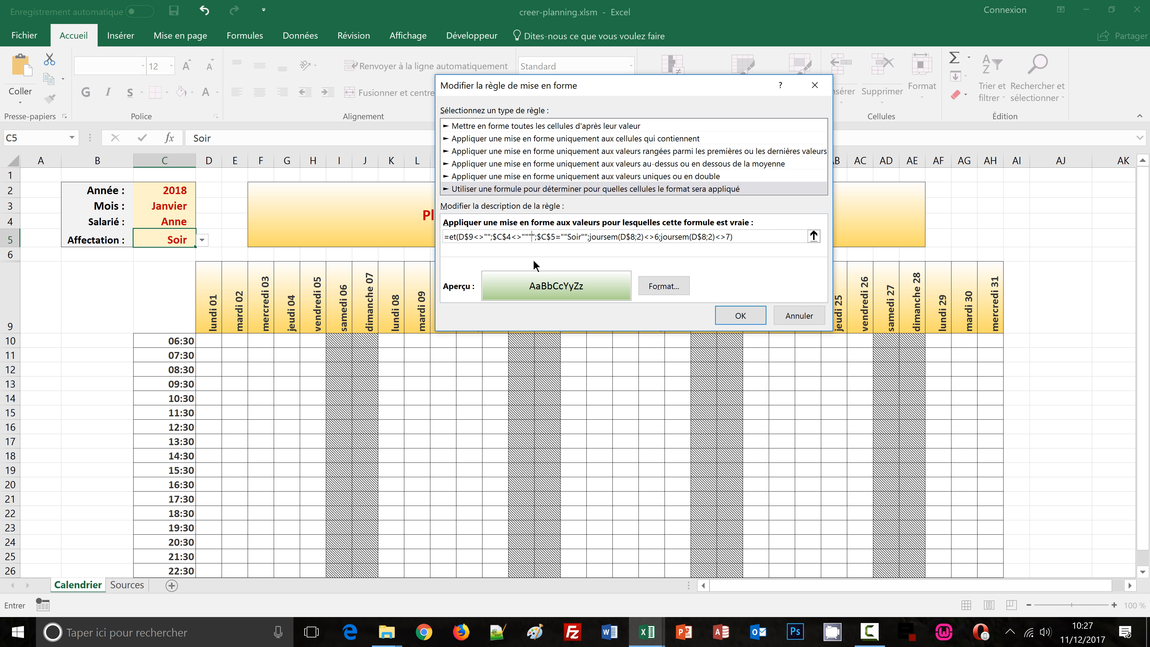
pyautogui.press('BackSpace')
pyautogui.press('BackSpace')
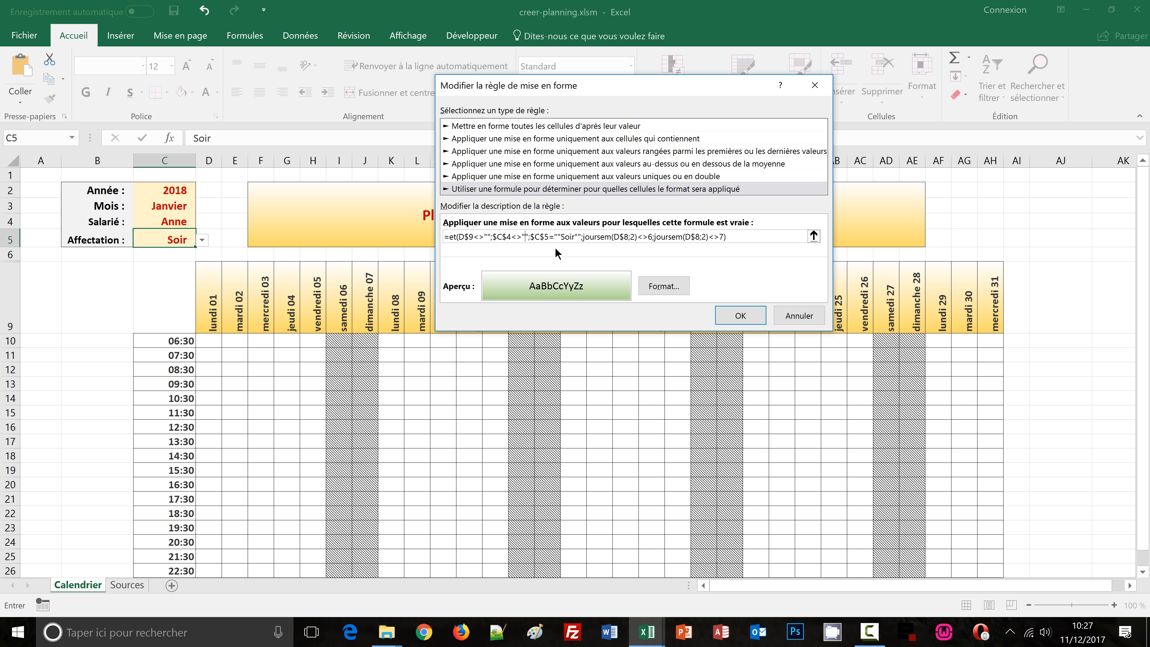
pyautogui.click(561, 236)
pyautogui.press('BackSpace')
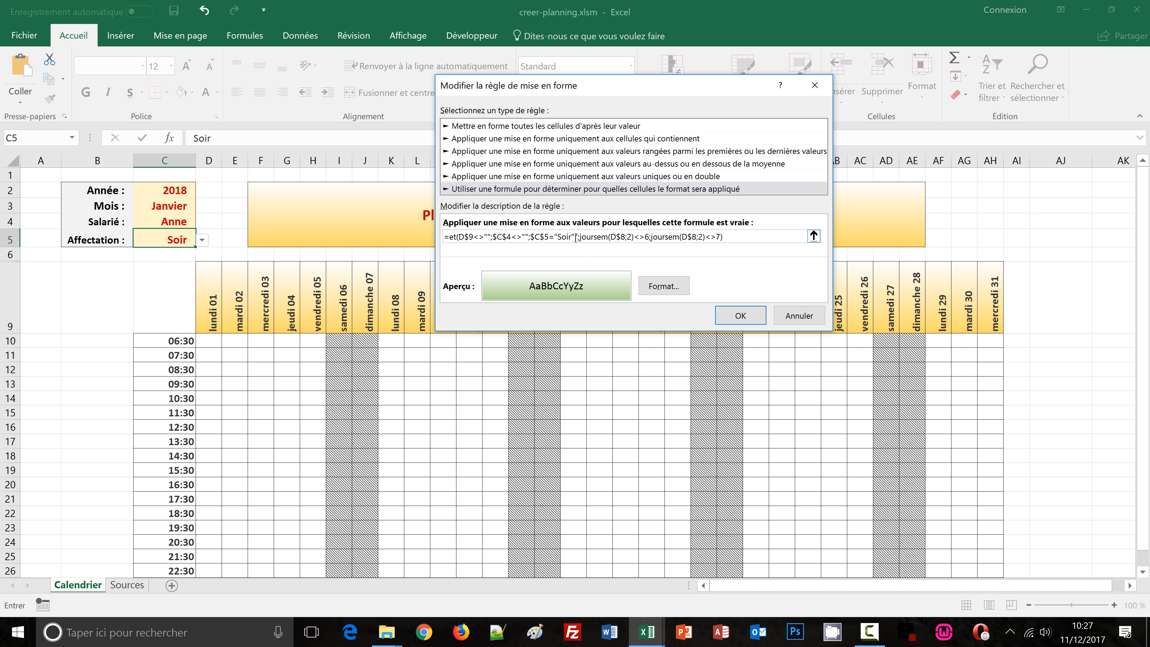
pyautogui.press('BackSpace')
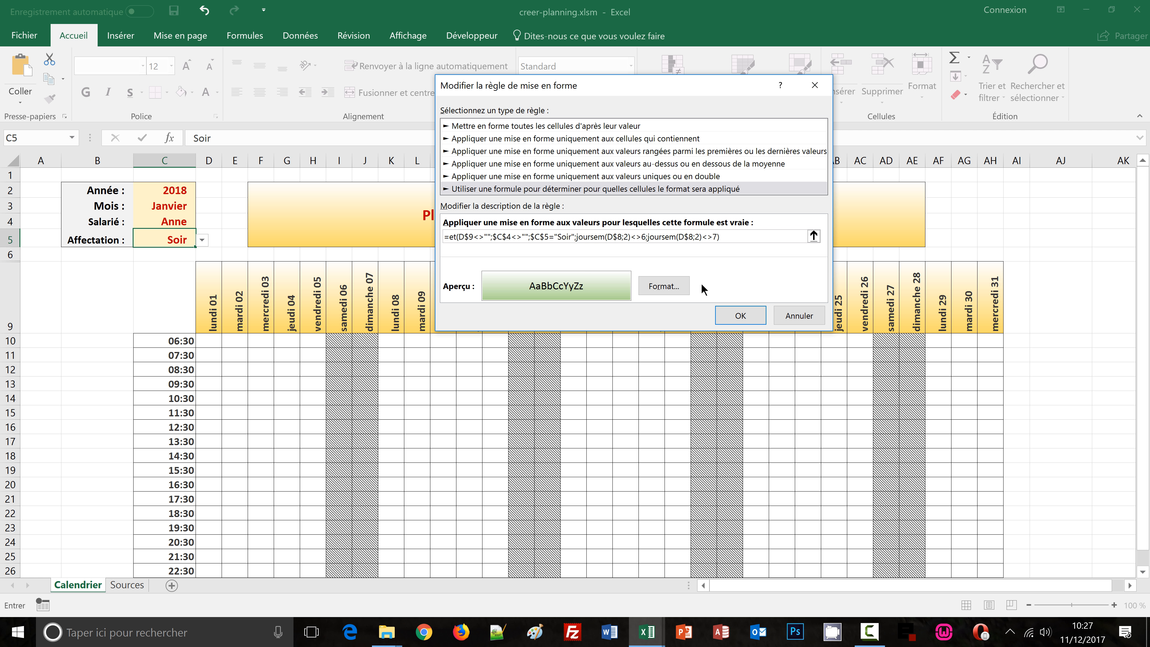
pyautogui.click(743, 312)
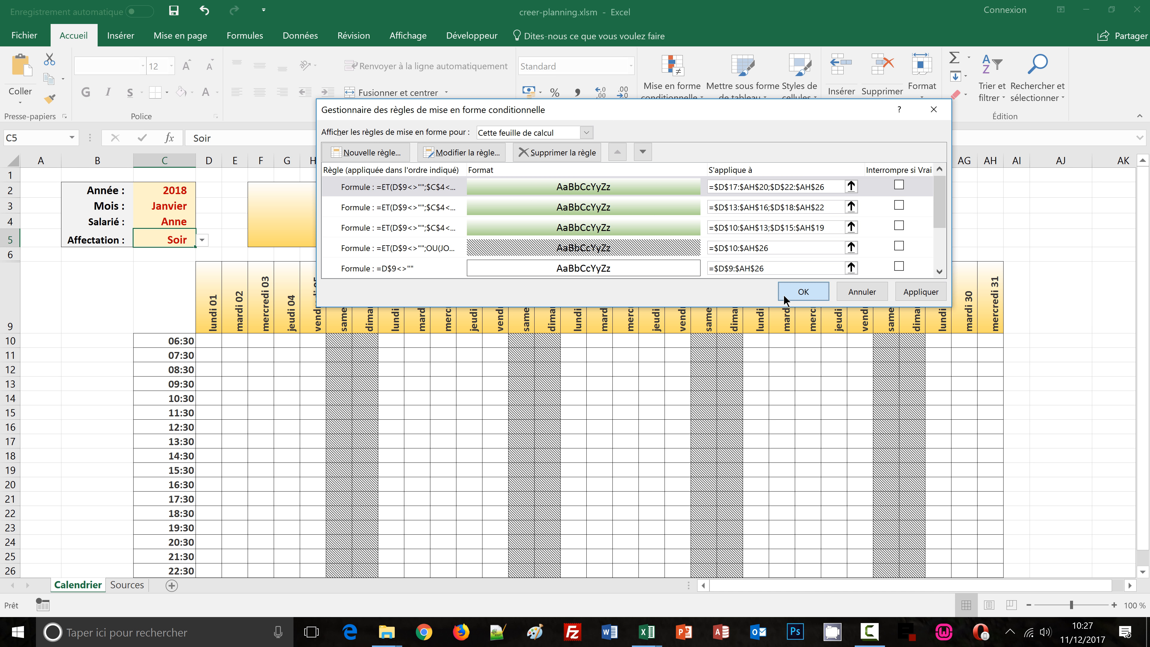
pyautogui.click(791, 291)
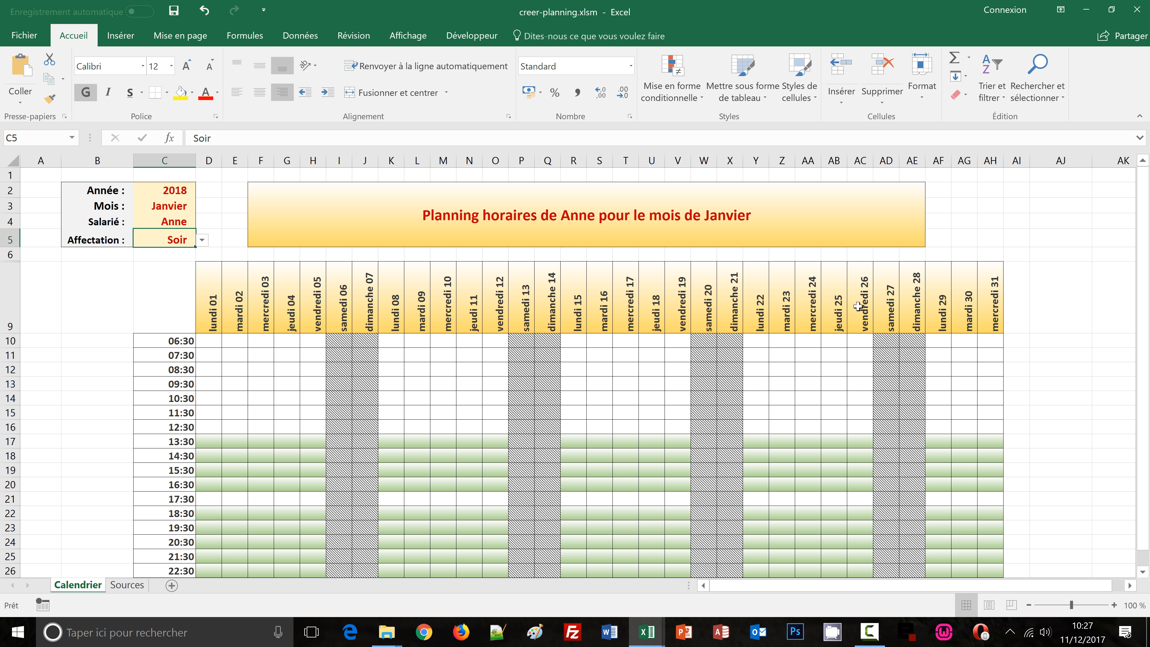
# Test Journée as the Affectation, then clear the year, month, employee and assignment cells
pyautogui.click(202, 241)
pyautogui.click(180, 260)
pyautogui.moveTo(170, 193); pyautogui.dragTo(153, 252)
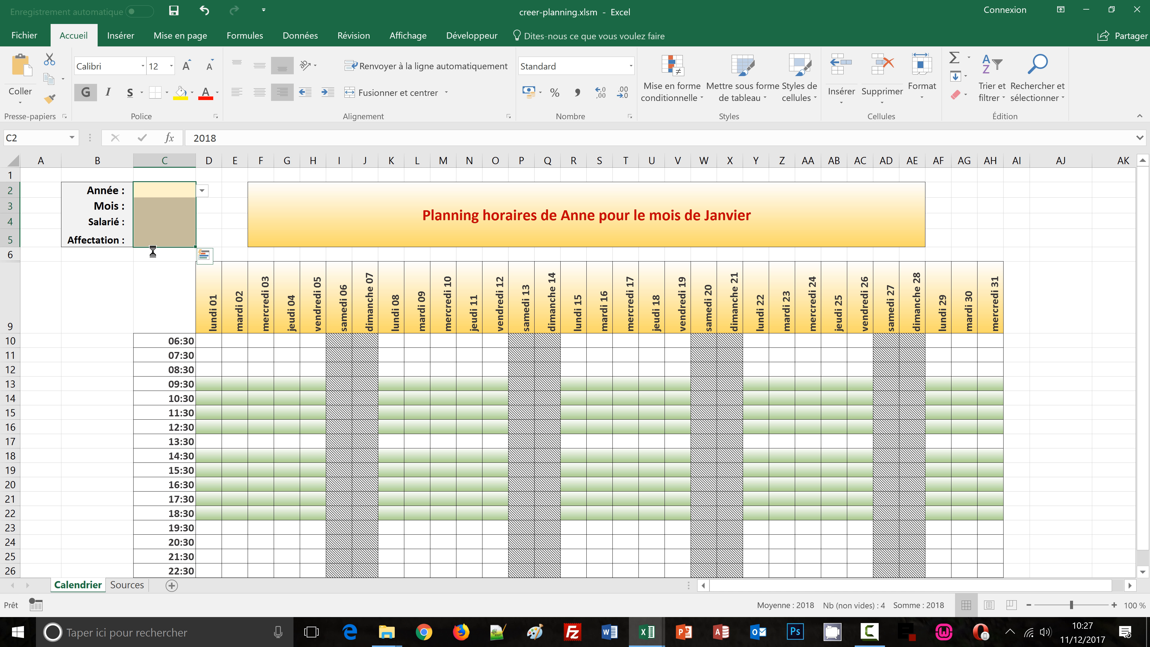
pyautogui.press('Delete')
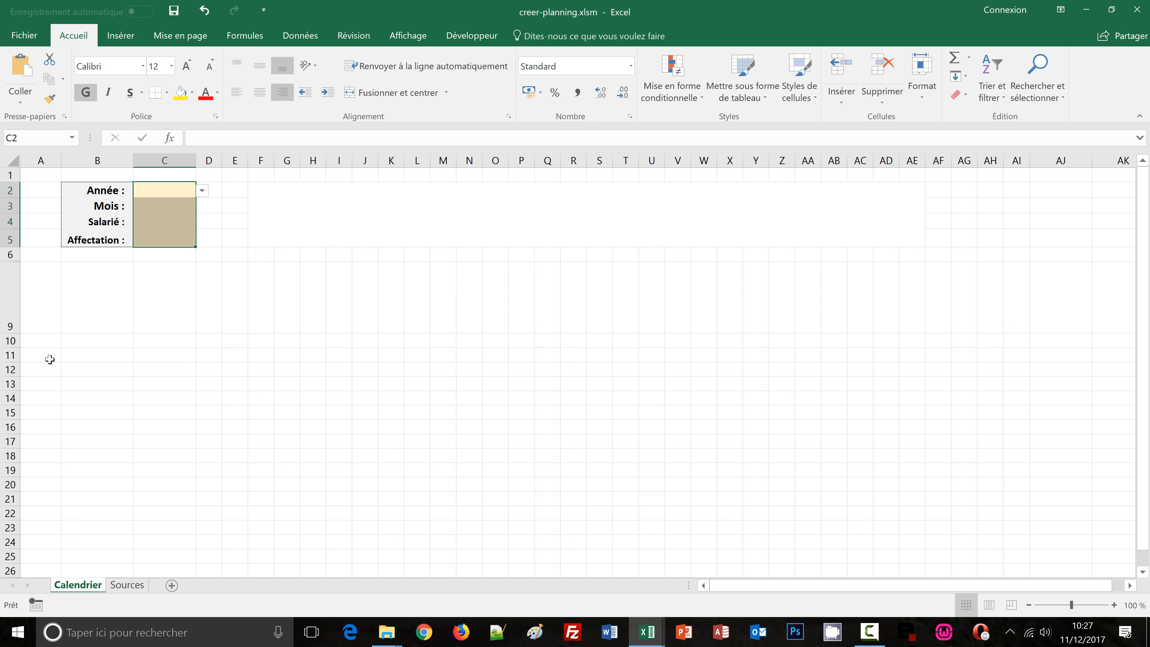
pyautogui.click(49, 359)
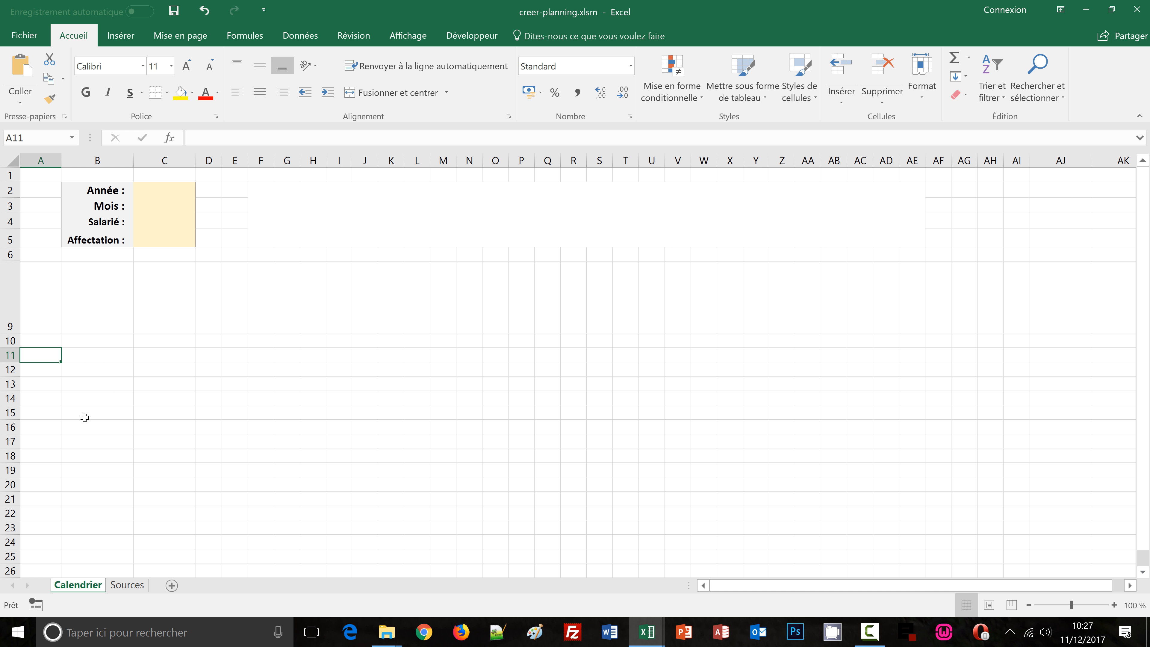
# Set the year to 2022 and the month to Février from their dropdown lists
pyautogui.click(172, 185)
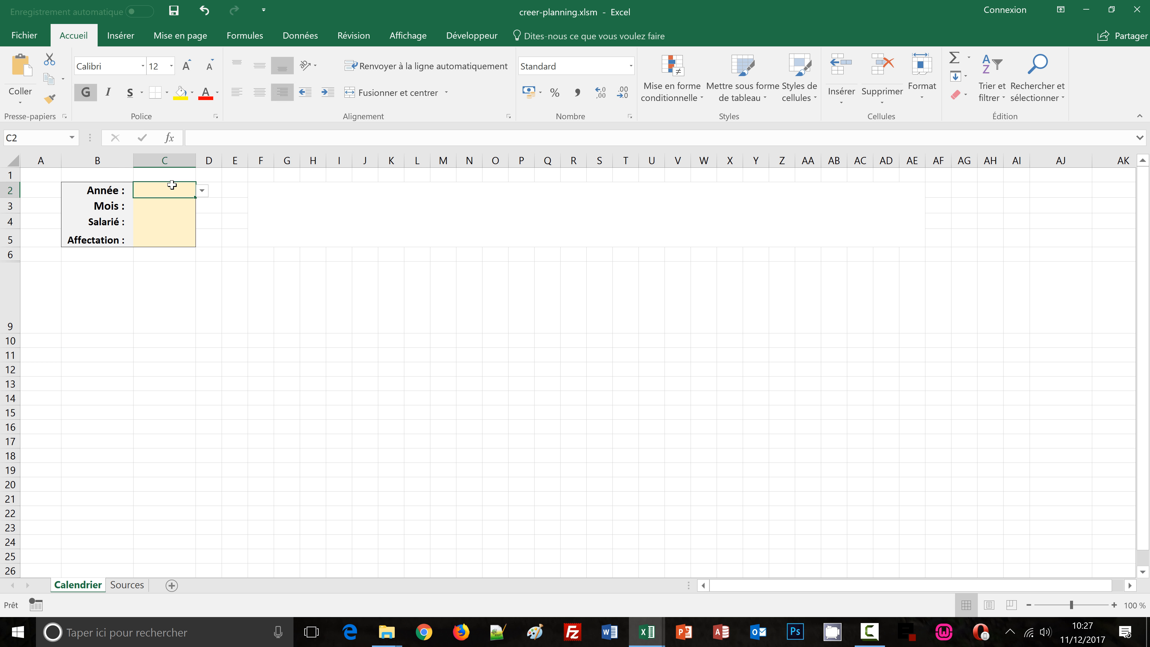
pyautogui.click(202, 190)
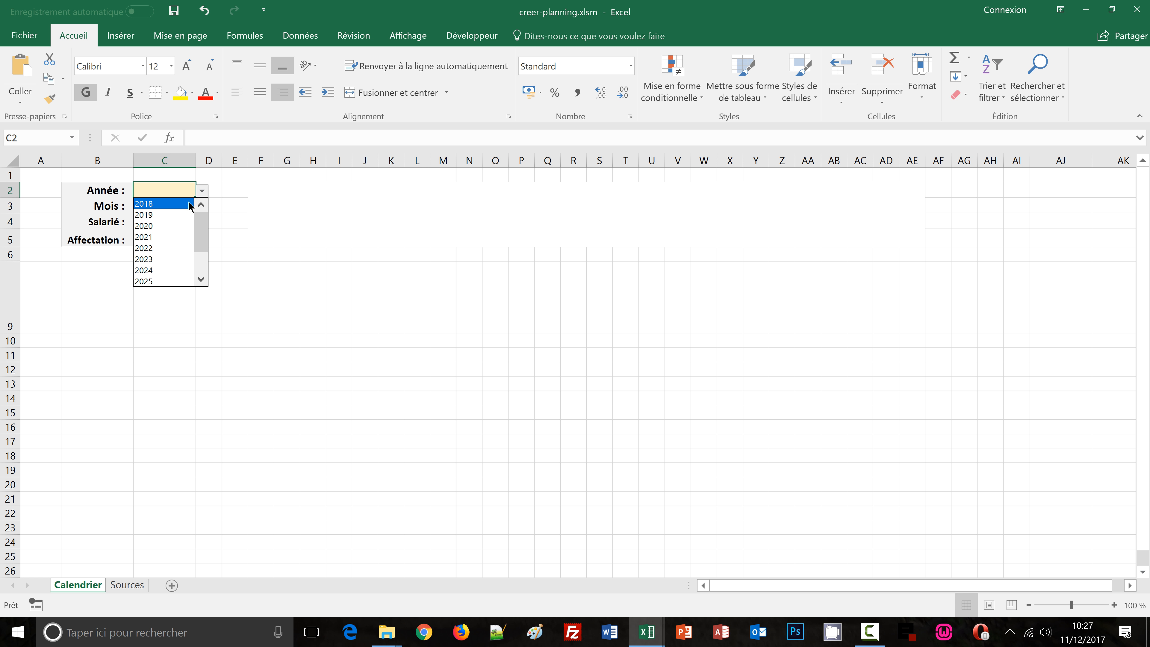
pyautogui.click(163, 248)
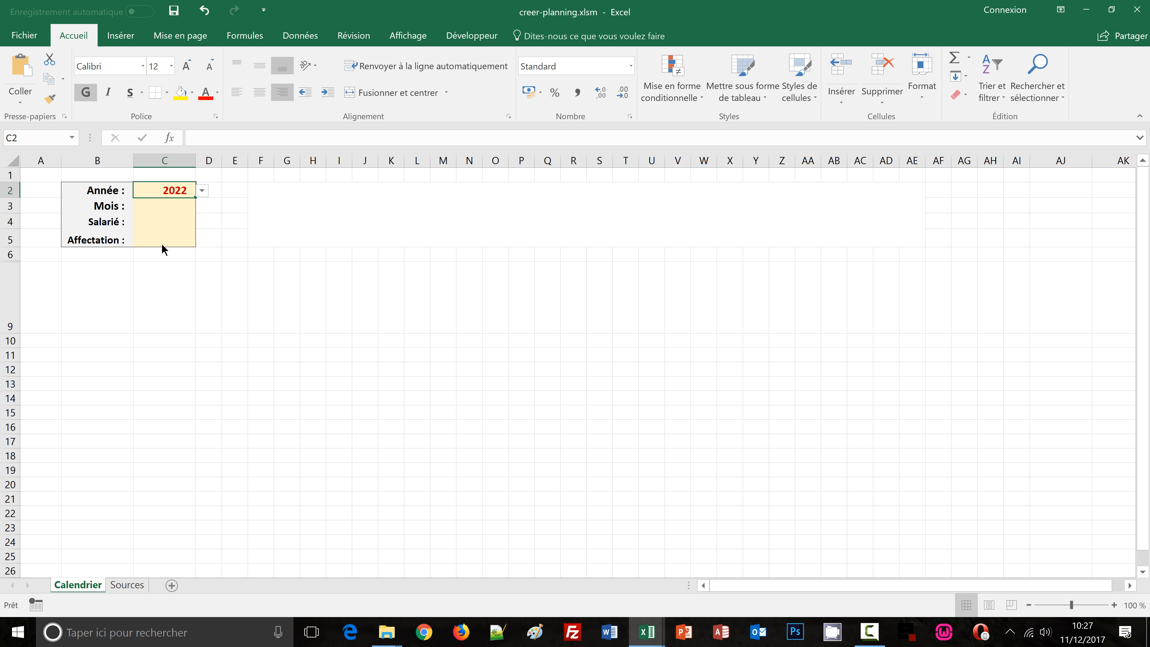
pyautogui.click(172, 205)
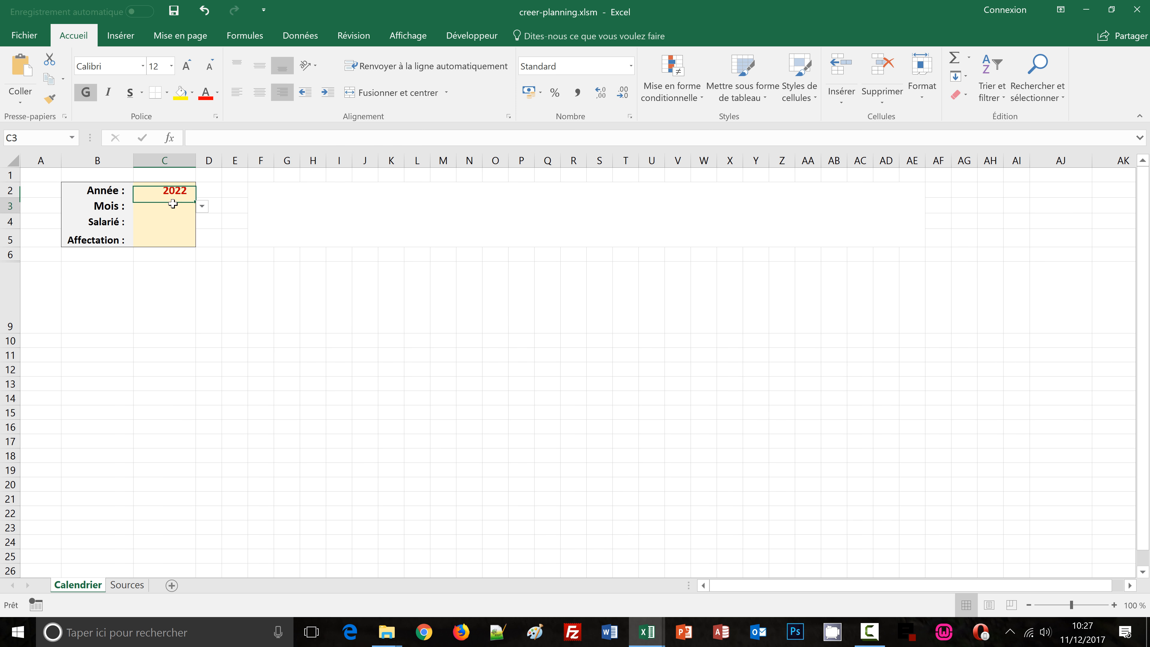
pyautogui.click(201, 206)
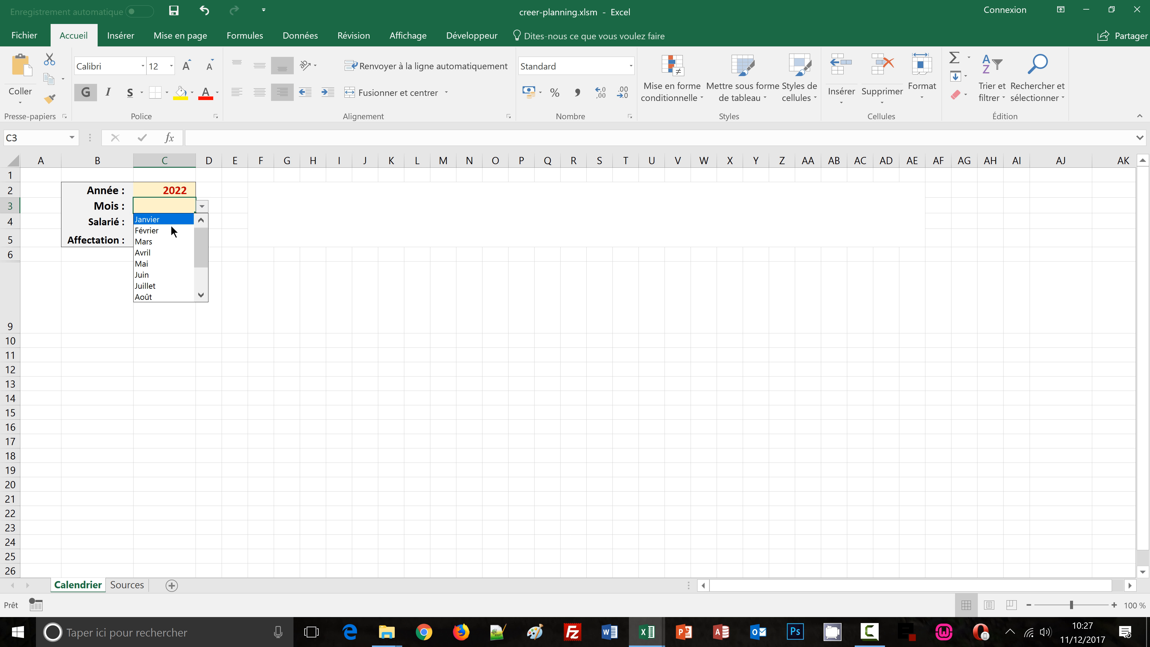
pyautogui.click(174, 232)
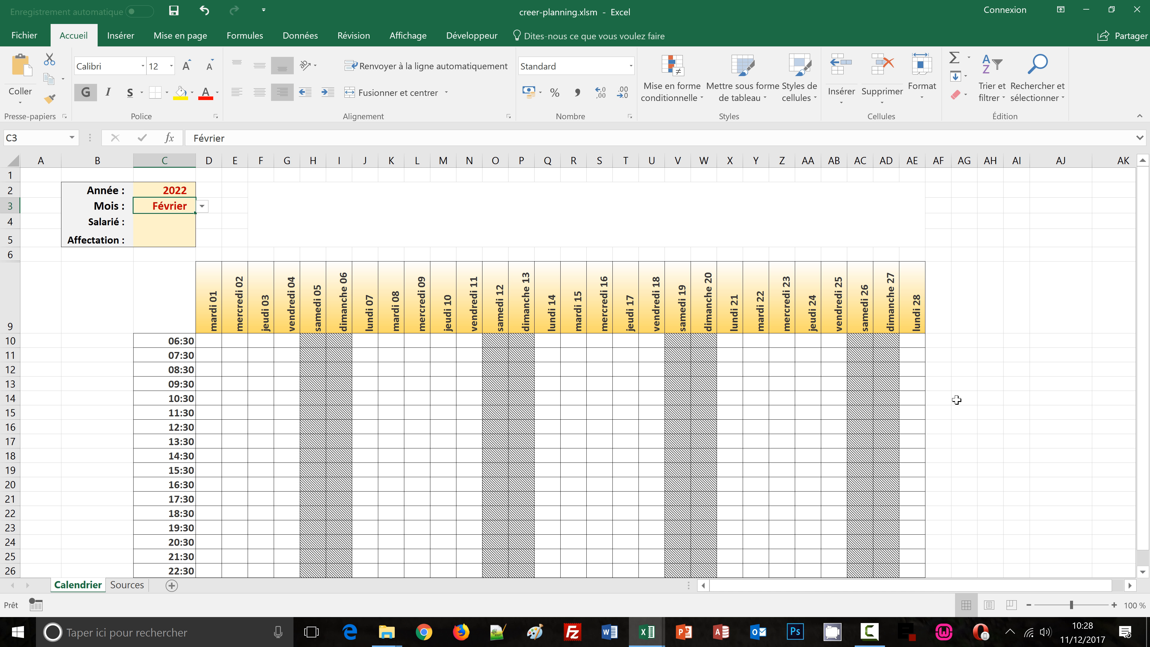
# Choose an employee from the Salarié list and set the Affectation to Matin
pyautogui.click(174, 223)
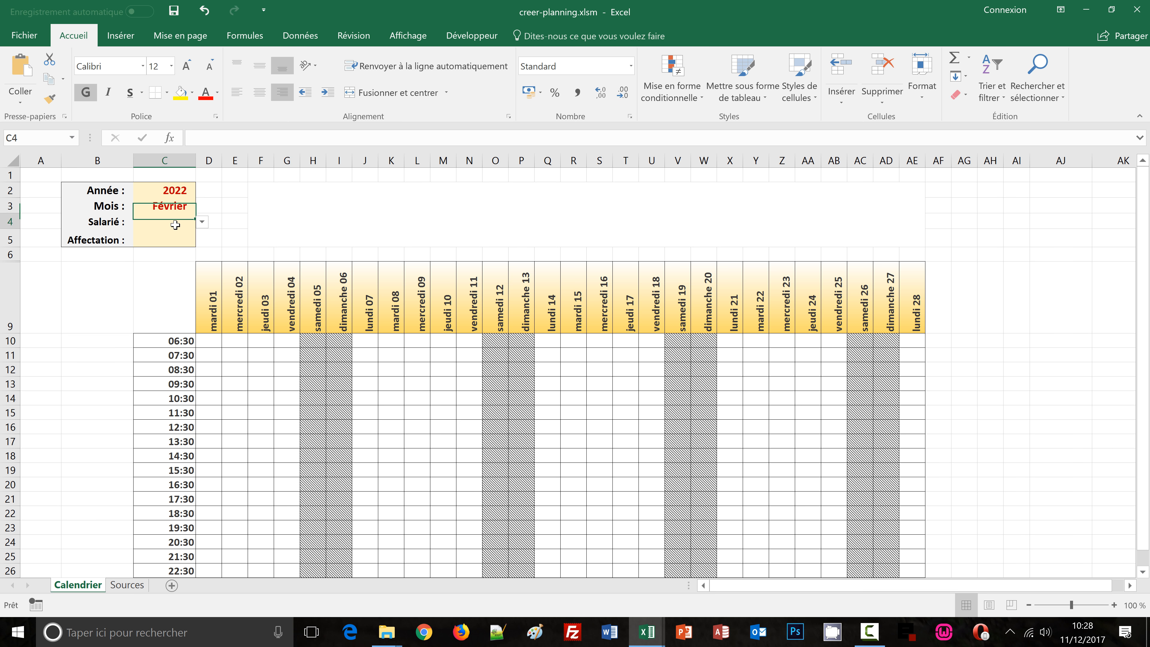
pyautogui.click(202, 222)
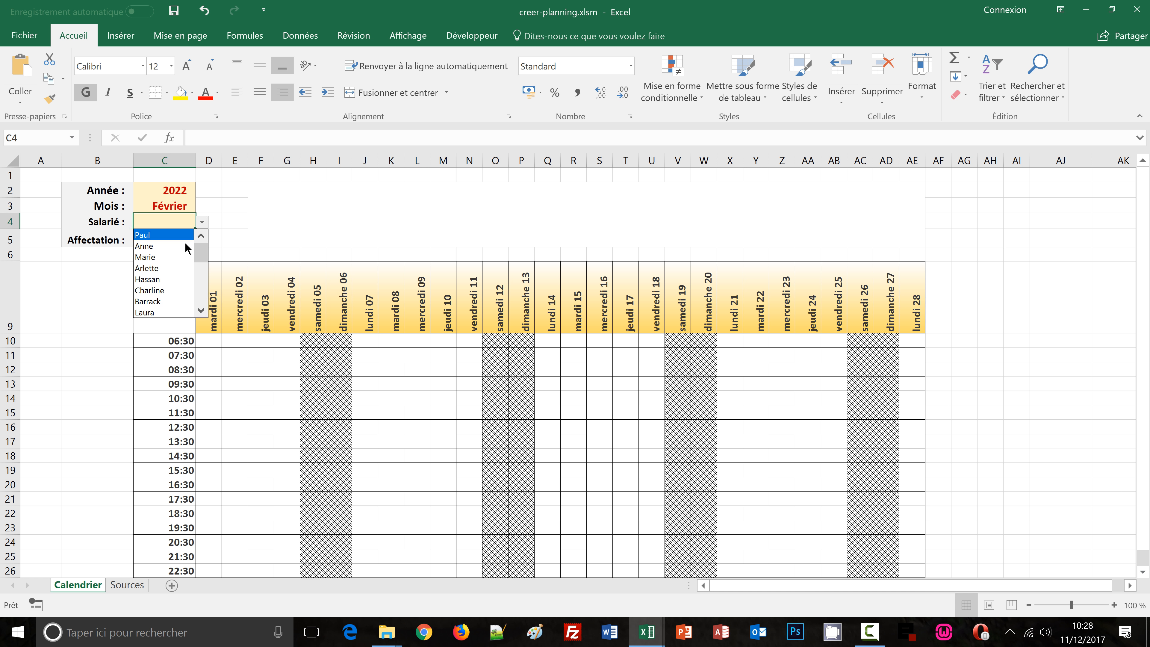
pyautogui.click(179, 286)
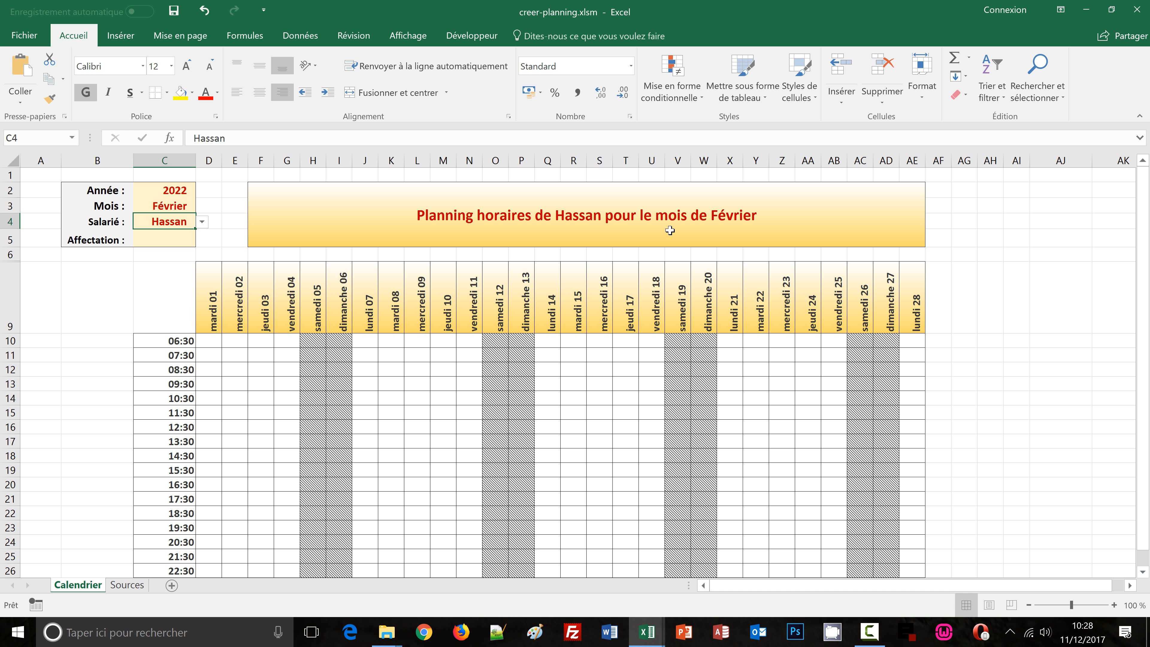
pyautogui.click(172, 238)
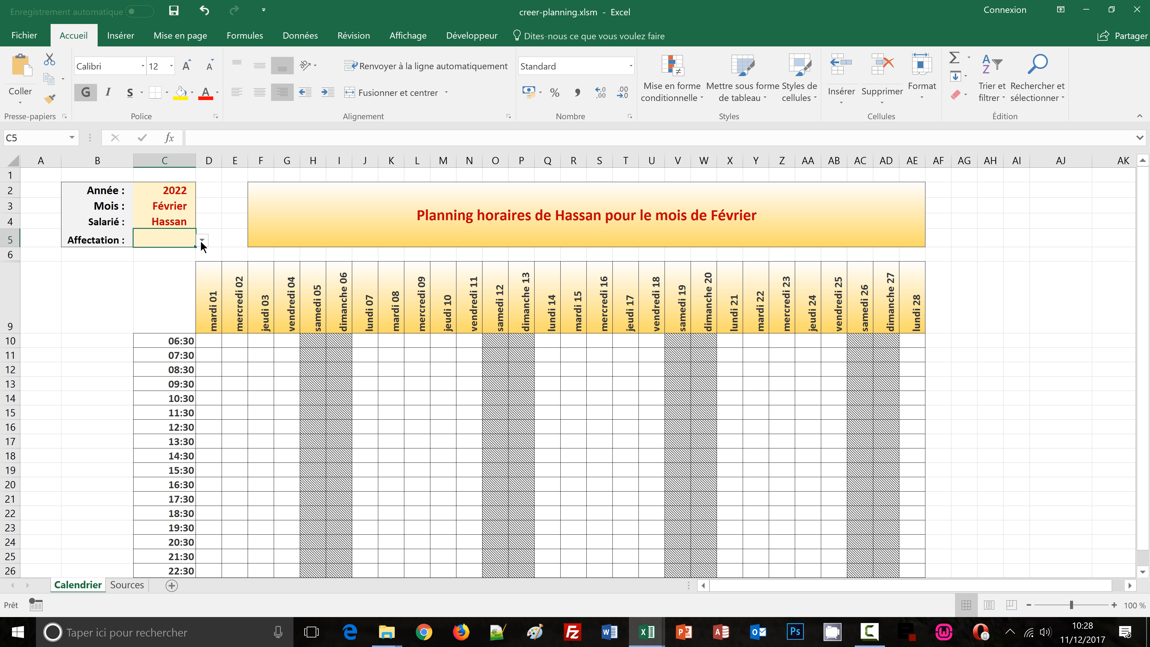
pyautogui.click(201, 240)
pyautogui.click(183, 256)
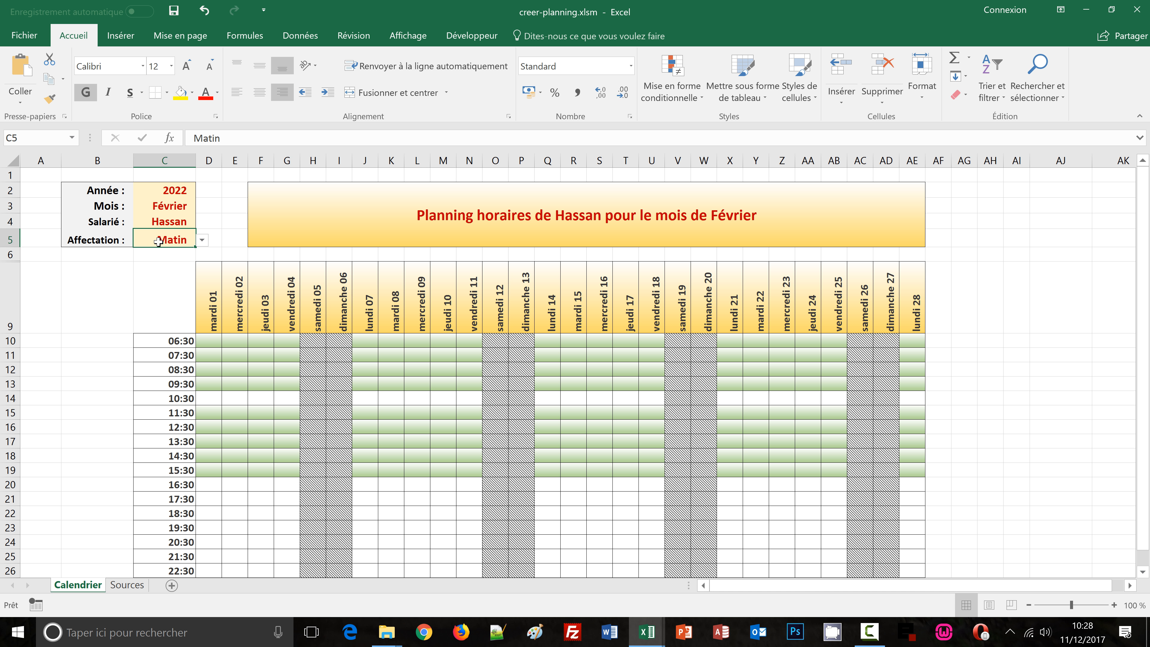
# Change the month to Janvier
pyautogui.click(174, 207)
pyautogui.click(202, 206)
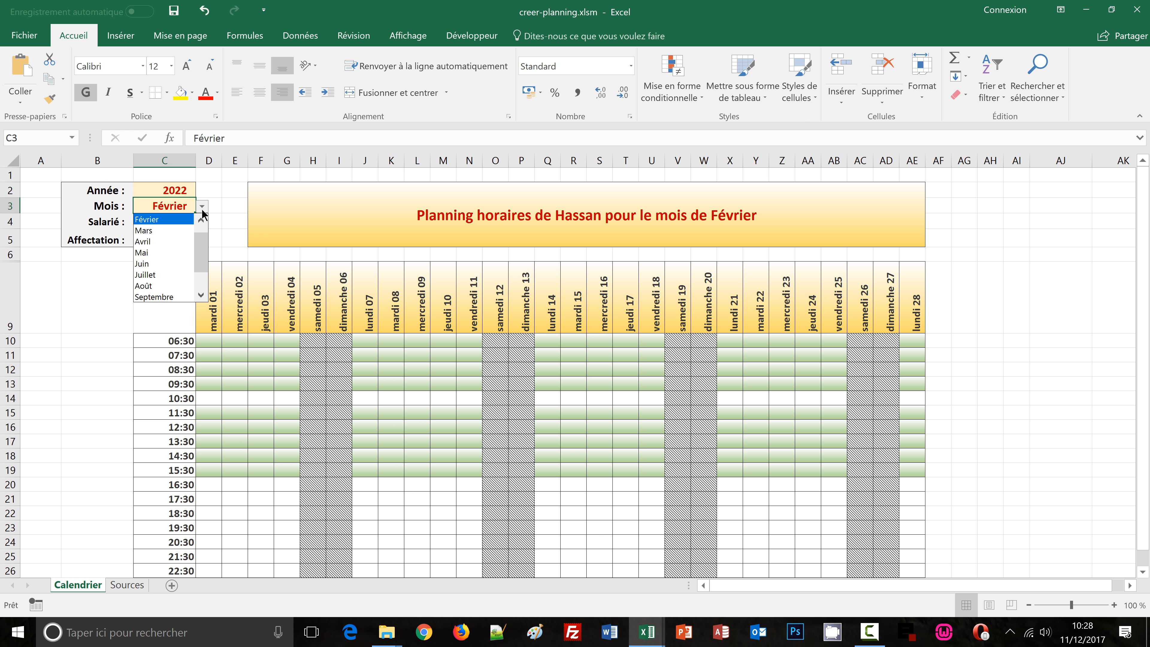
pyautogui.click(181, 220)
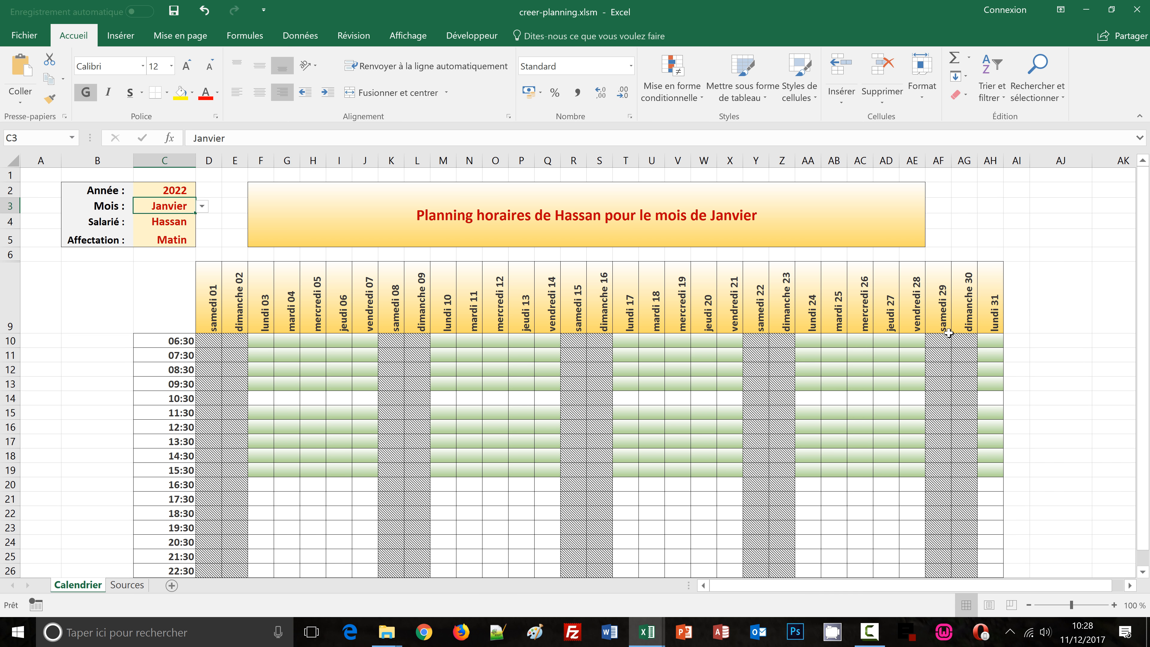
pyautogui.scroll(-2, 1031, 348)
pyautogui.scroll(2, 1031, 348)
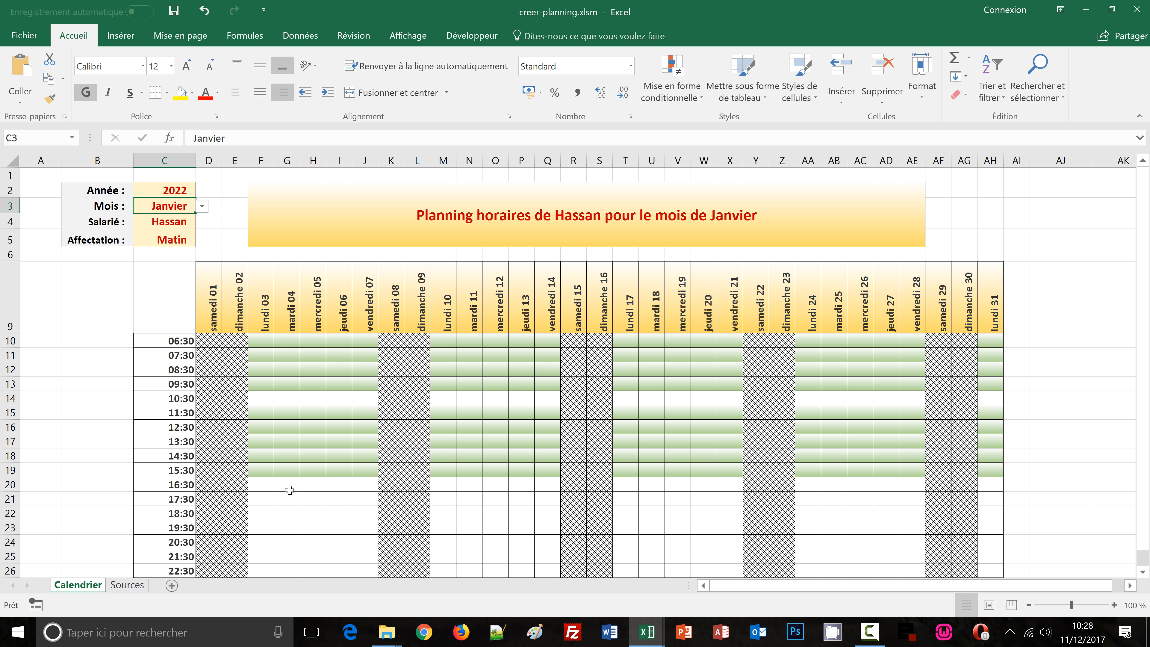
pyautogui.click(37, 403)
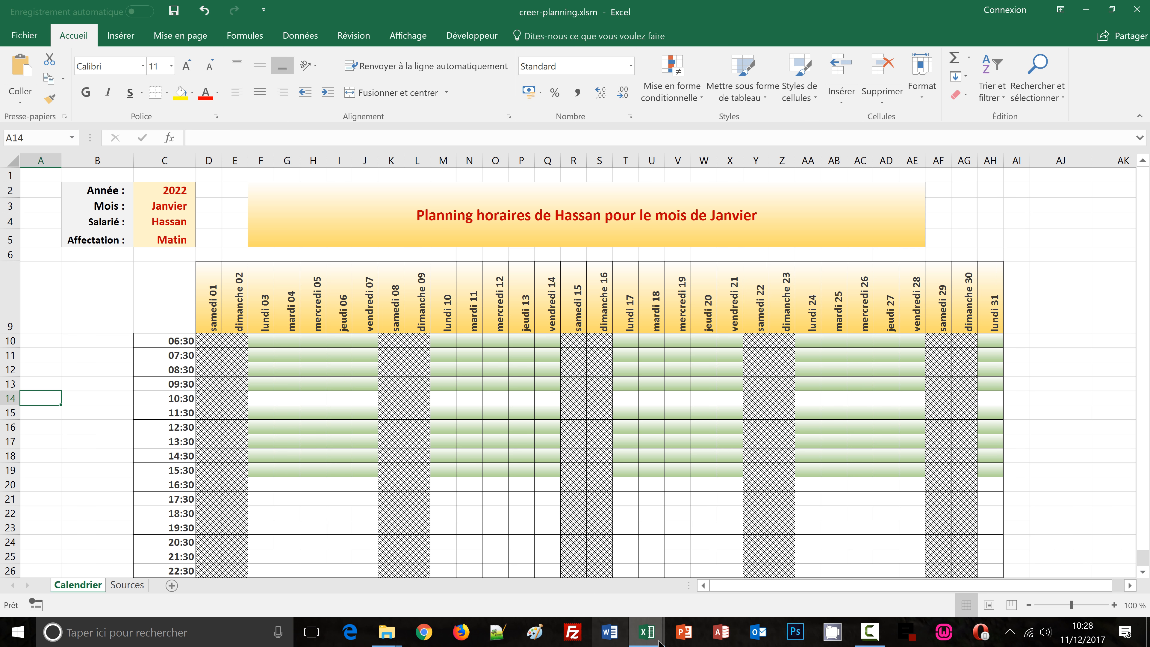
# Switch to the calendrier_auto1 workbook to compare, return, and zoom the sheet out to 90%
pyautogui.moveTo(647, 632)
pyautogui.click(688, 599)
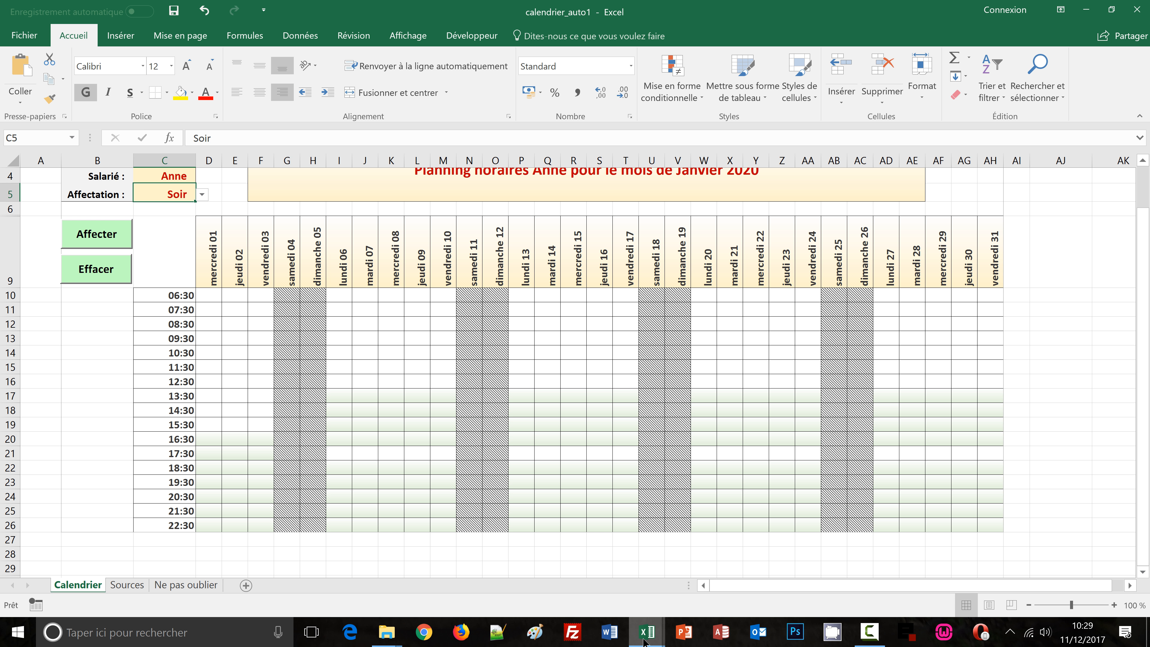
pyautogui.moveTo(645, 641)
pyautogui.click(590, 589)
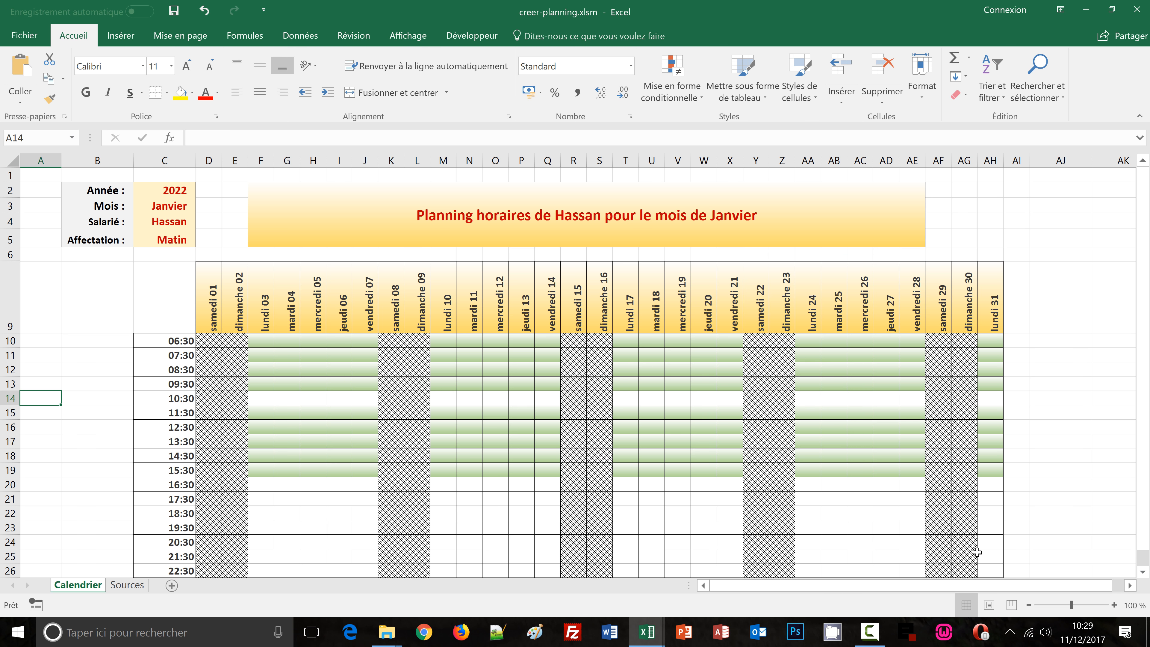
pyautogui.click(1029, 605)
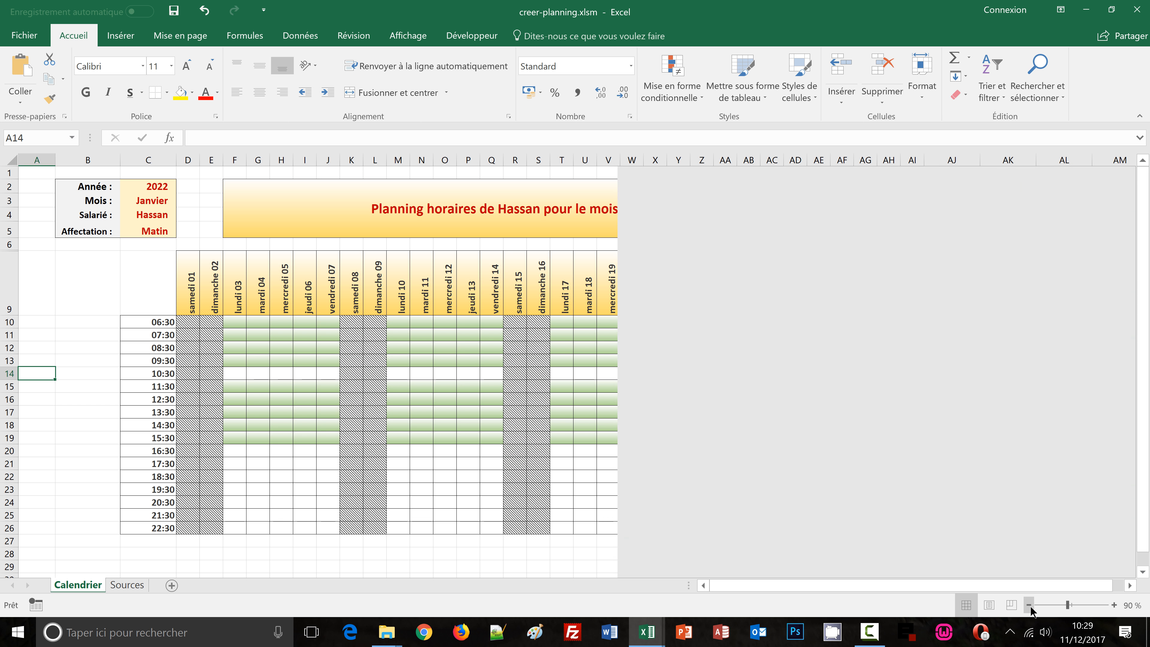
# Select two empty cells outside the planning and start recording a macro named affecter
pyautogui.click(54, 322)
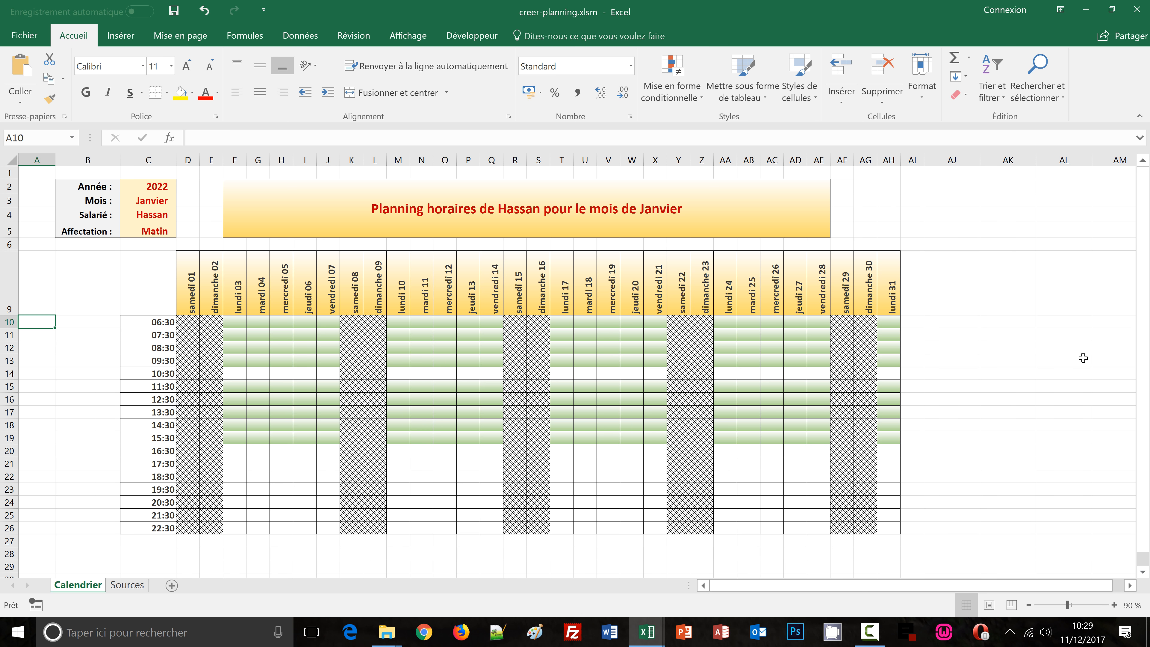
pyautogui.moveTo(1059, 320); pyautogui.dragTo(1058, 338)
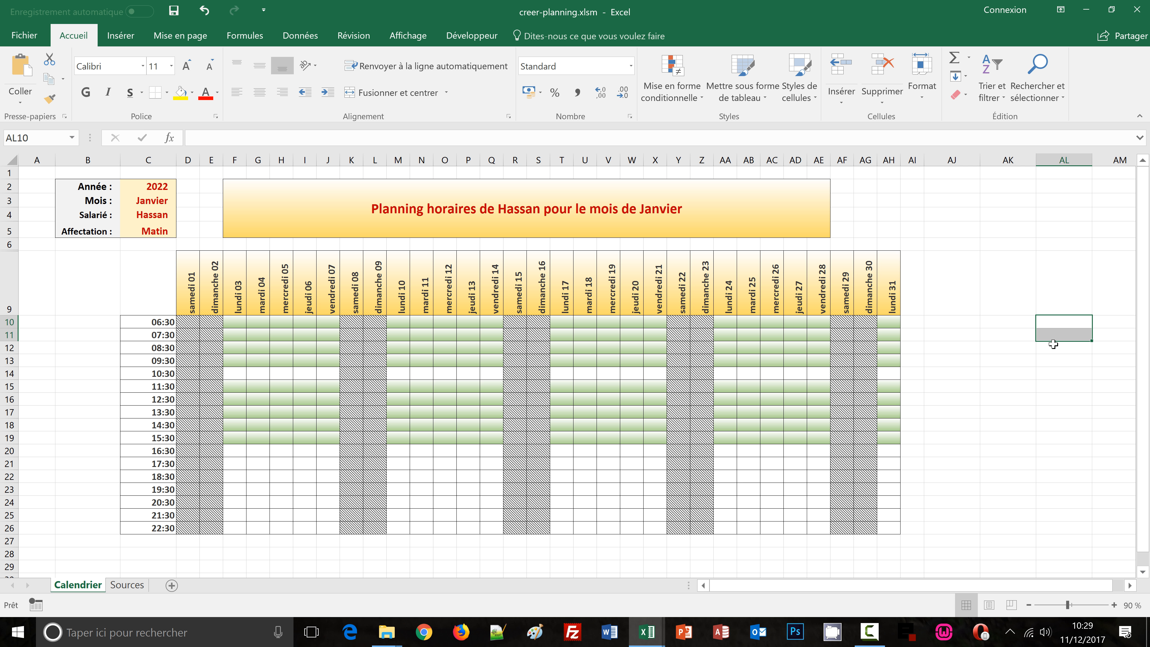
pyautogui.click(476, 38)
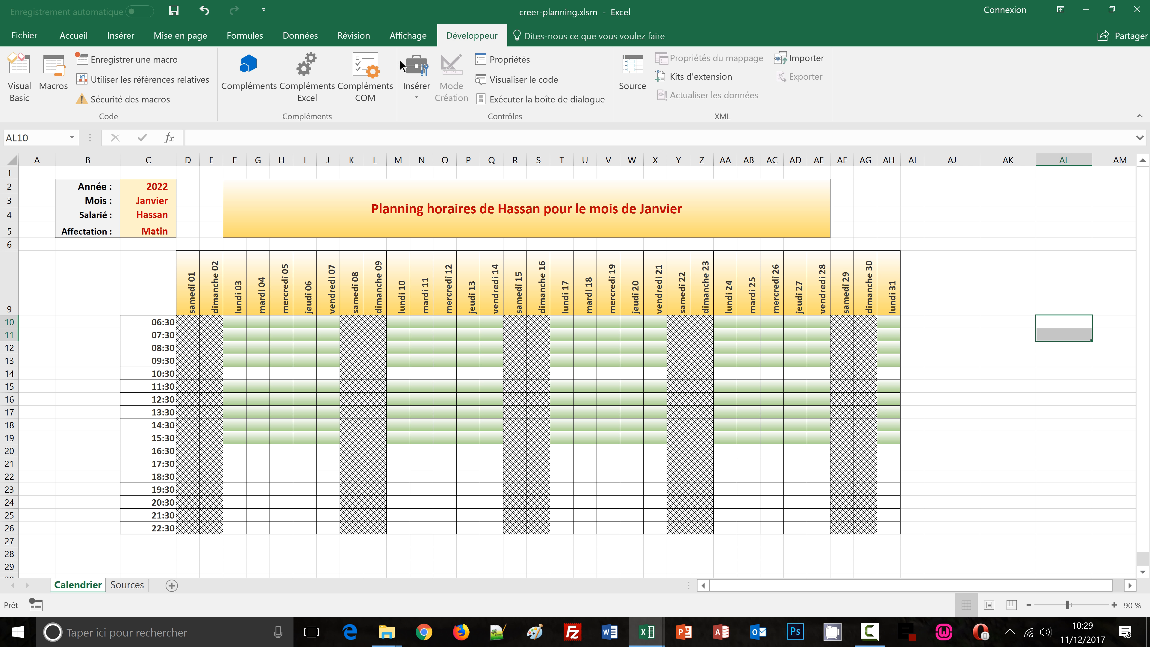
pyautogui.click(126, 59)
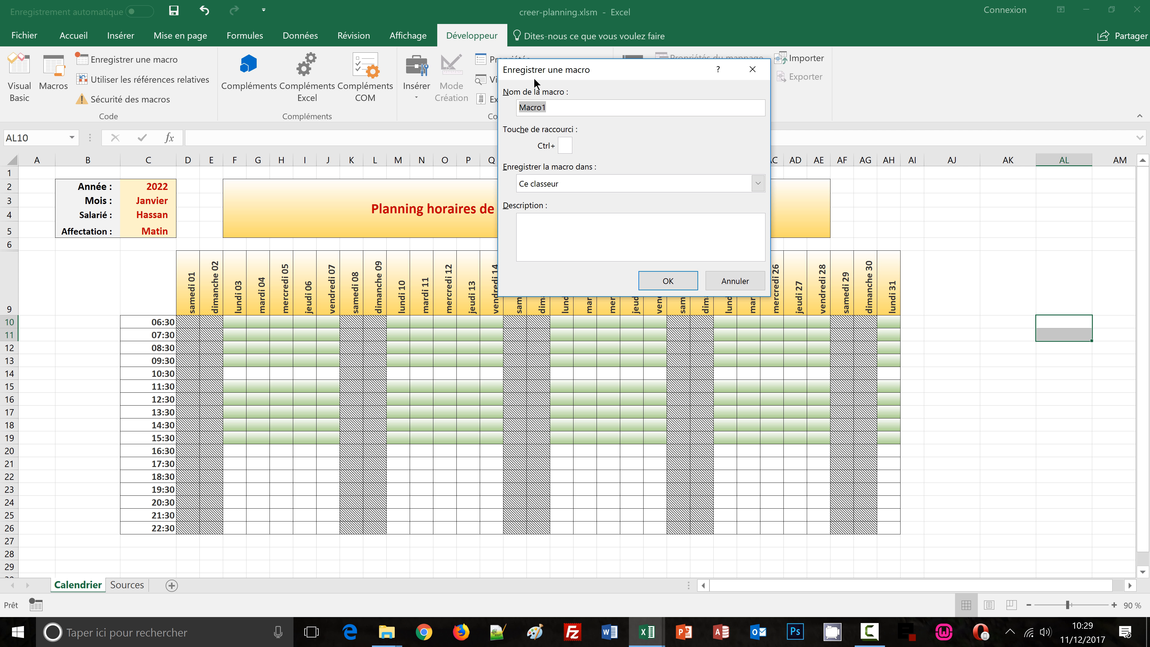
pyautogui.moveTo(607, 81); pyautogui.dragTo(640, 172)
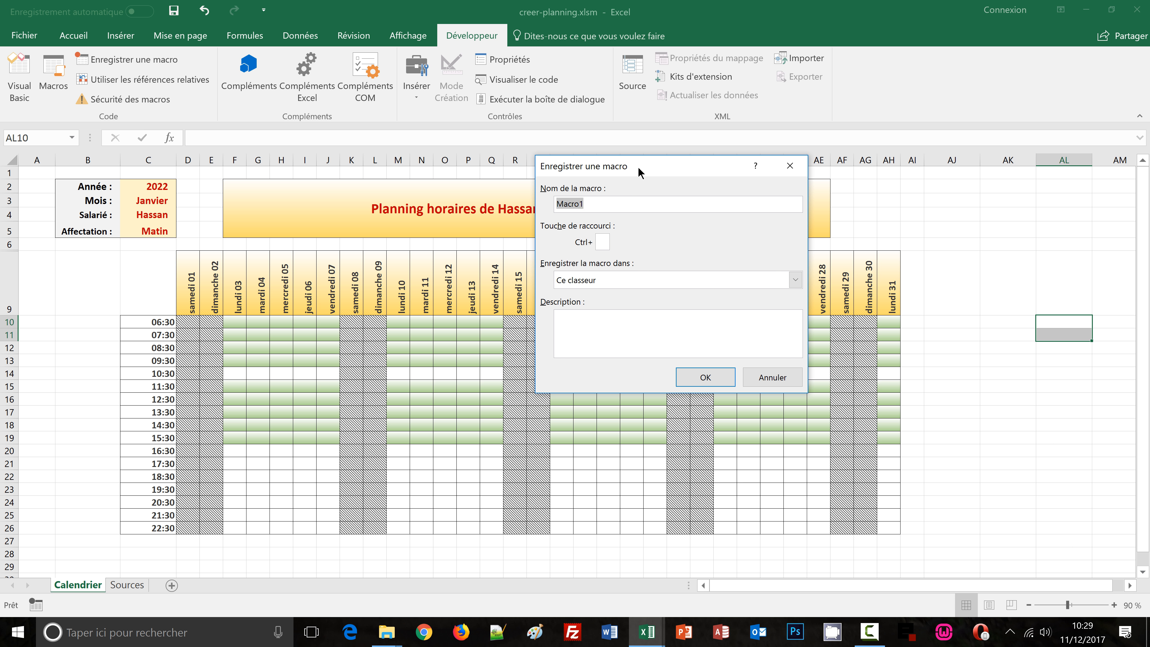
pyautogui.write('affecter')
pyautogui.click(713, 377)
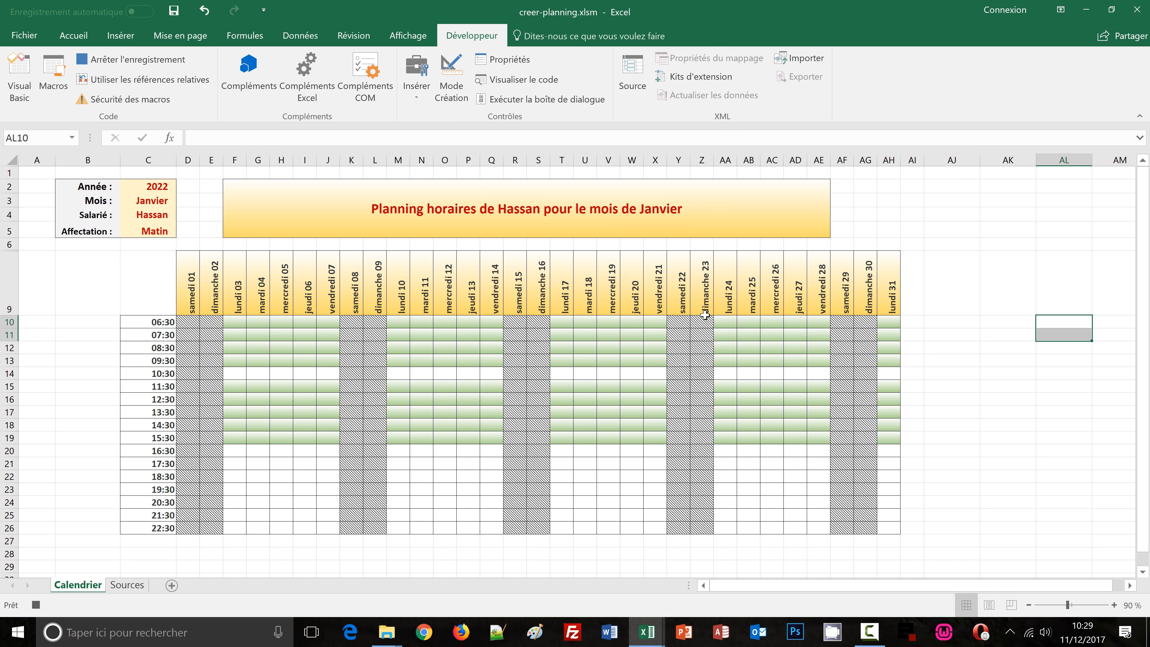
# Fill the selected cells with a horizontal two-colour gradient whose second colour is green, then stop the macro recording
pyautogui.click(73, 35)
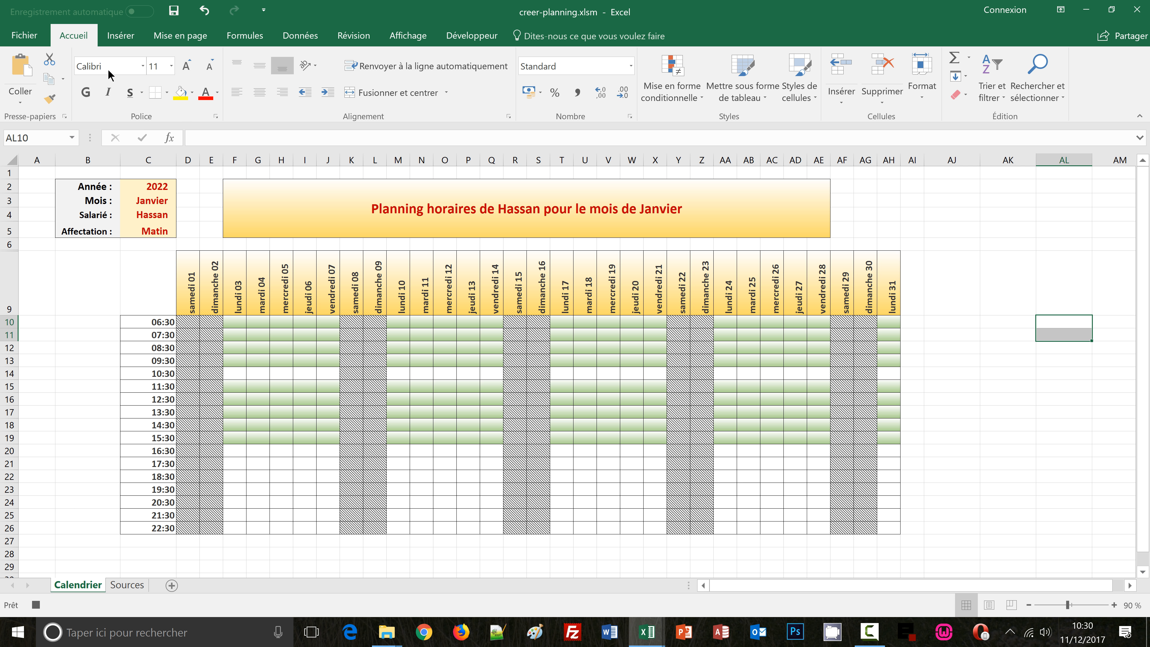
pyautogui.click(215, 117)
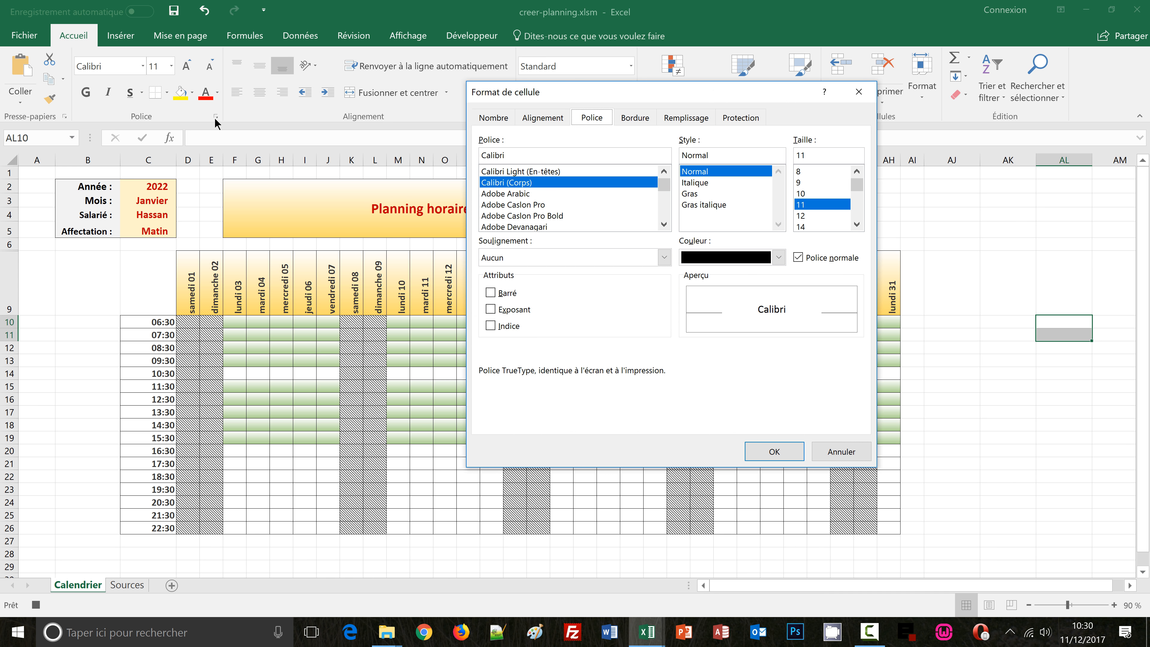
pyautogui.click(692, 119)
pyautogui.click(535, 276)
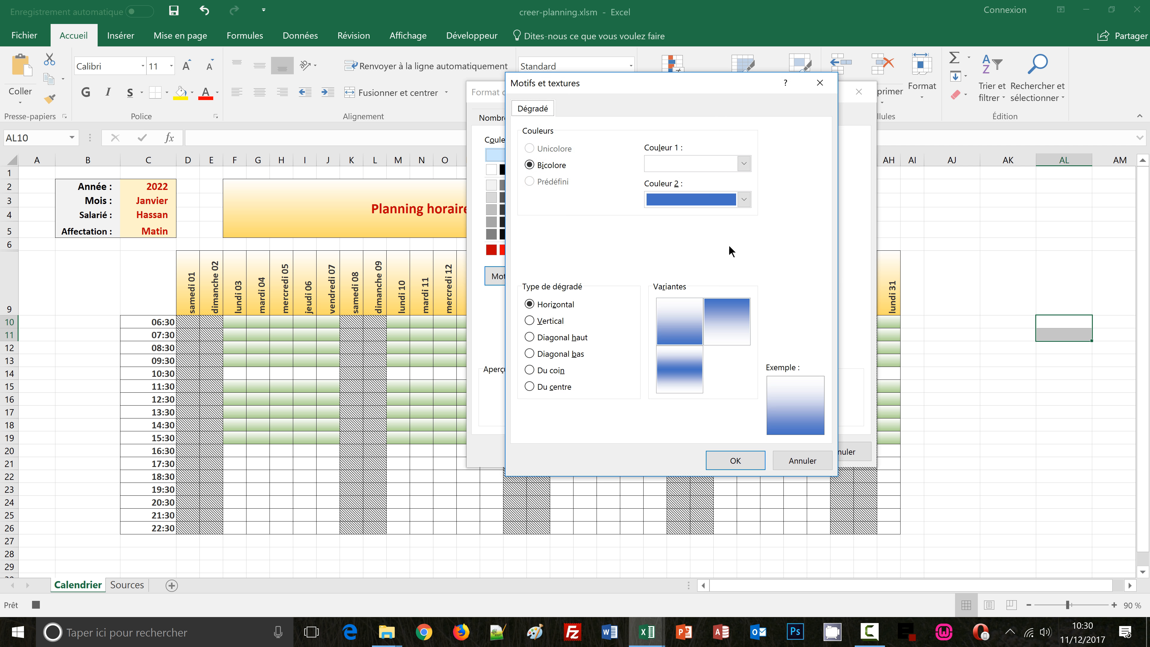
pyautogui.click(744, 200)
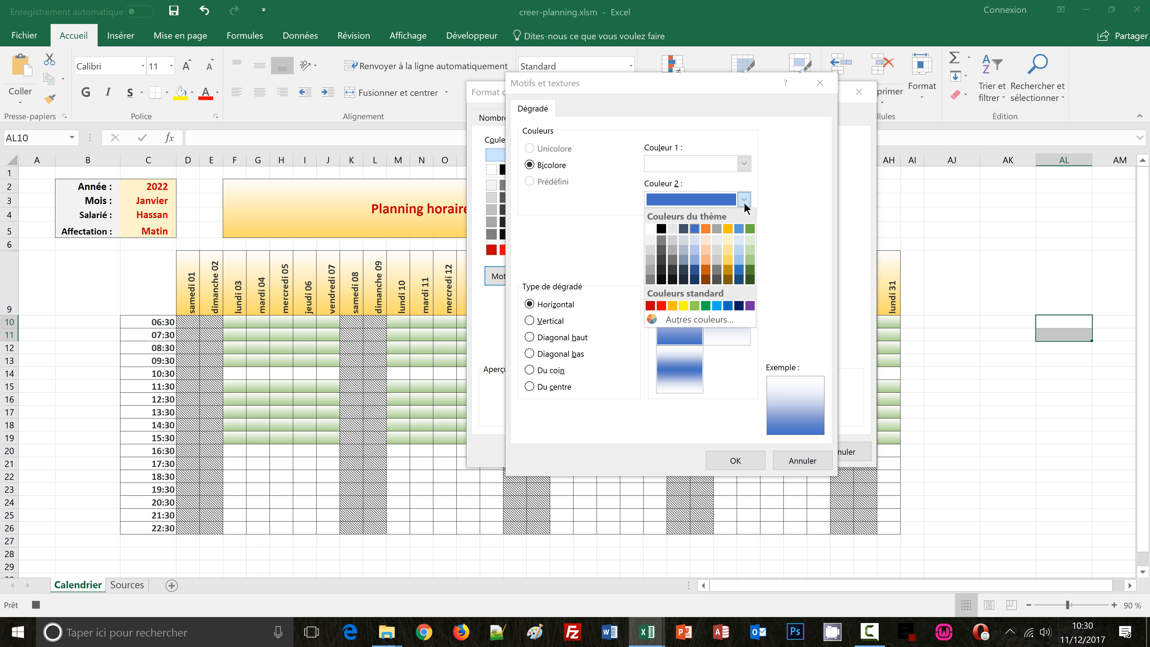
pyautogui.click(750, 264)
pyautogui.click(731, 461)
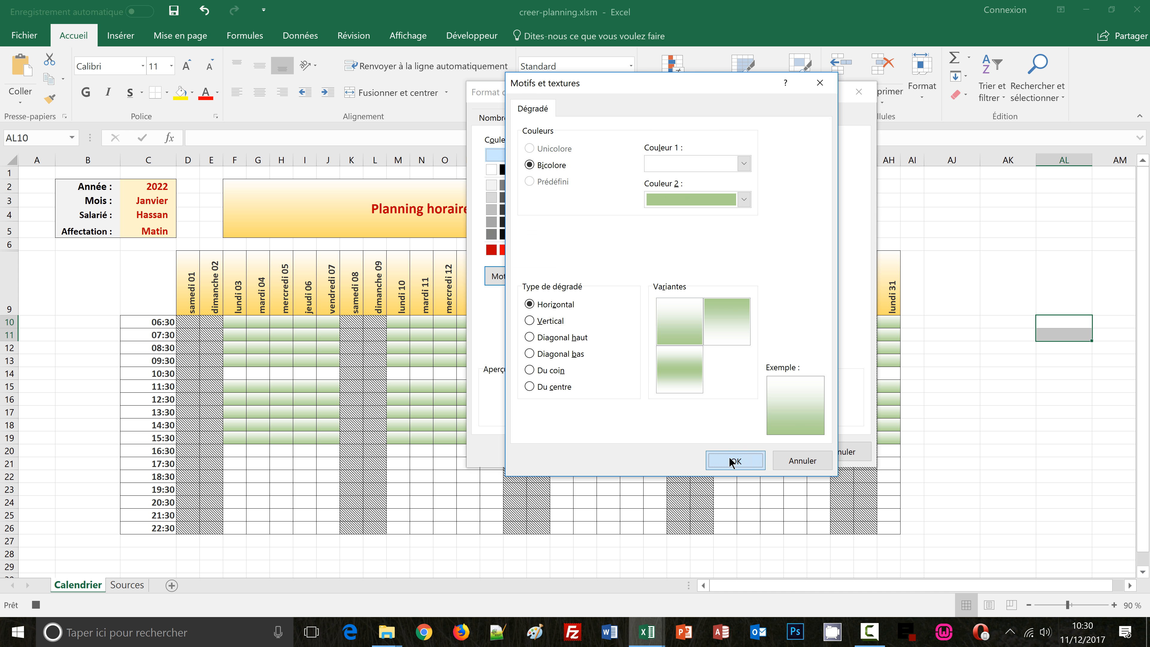
pyautogui.click(767, 452)
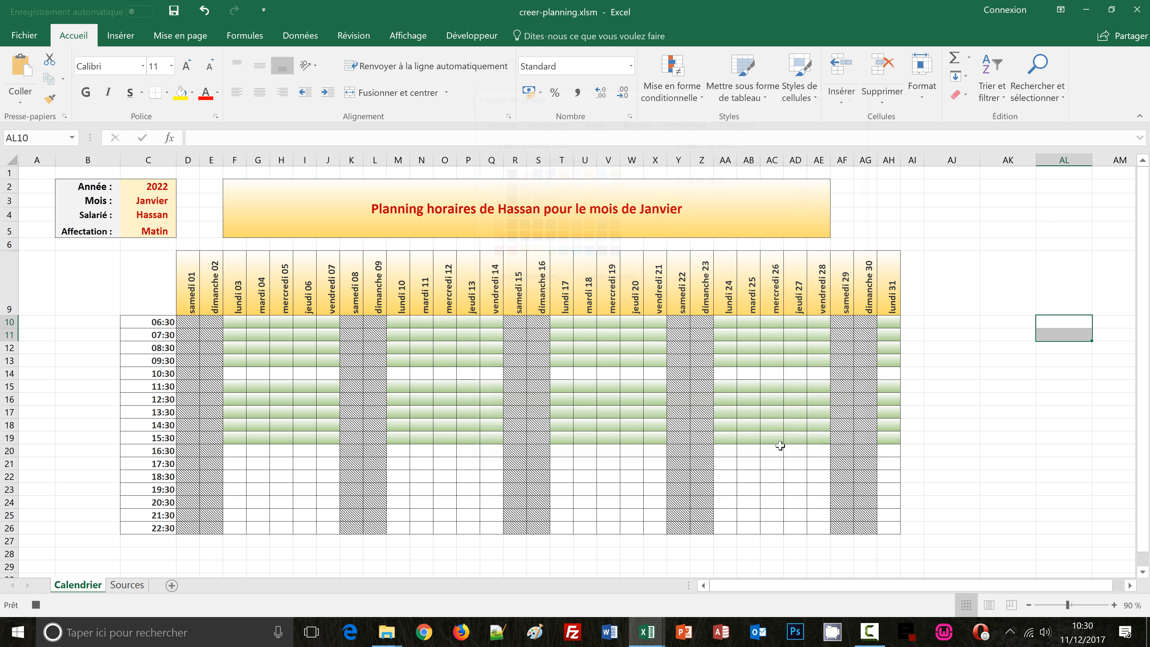
pyautogui.click(484, 41)
pyautogui.click(127, 59)
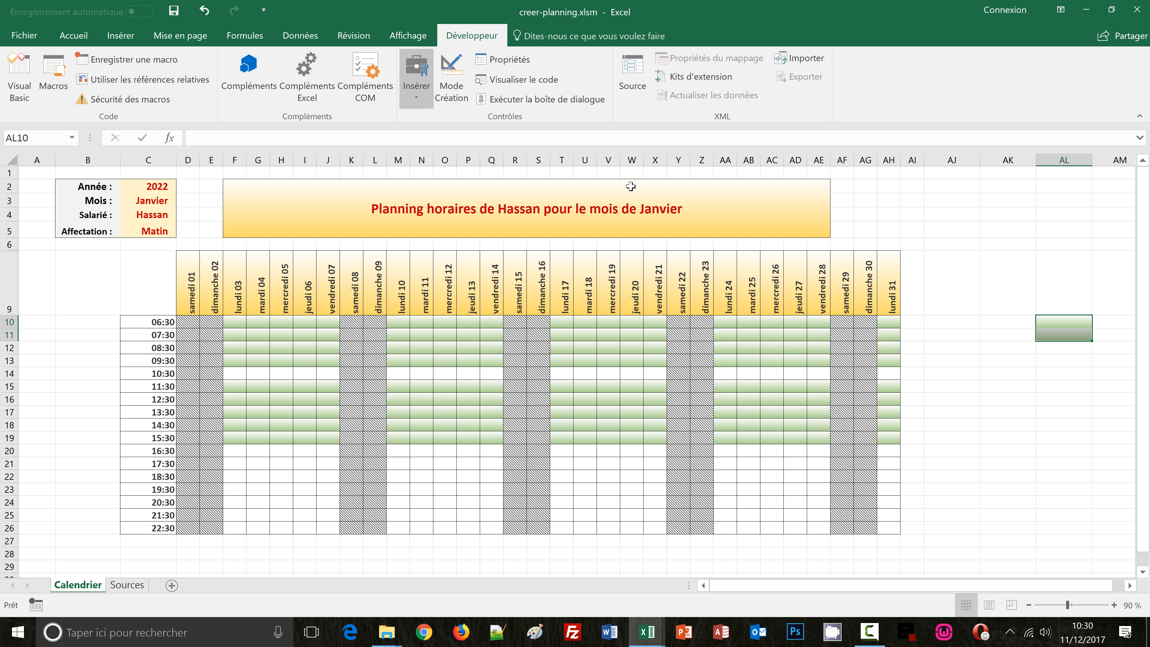
pyautogui.click(1065, 388)
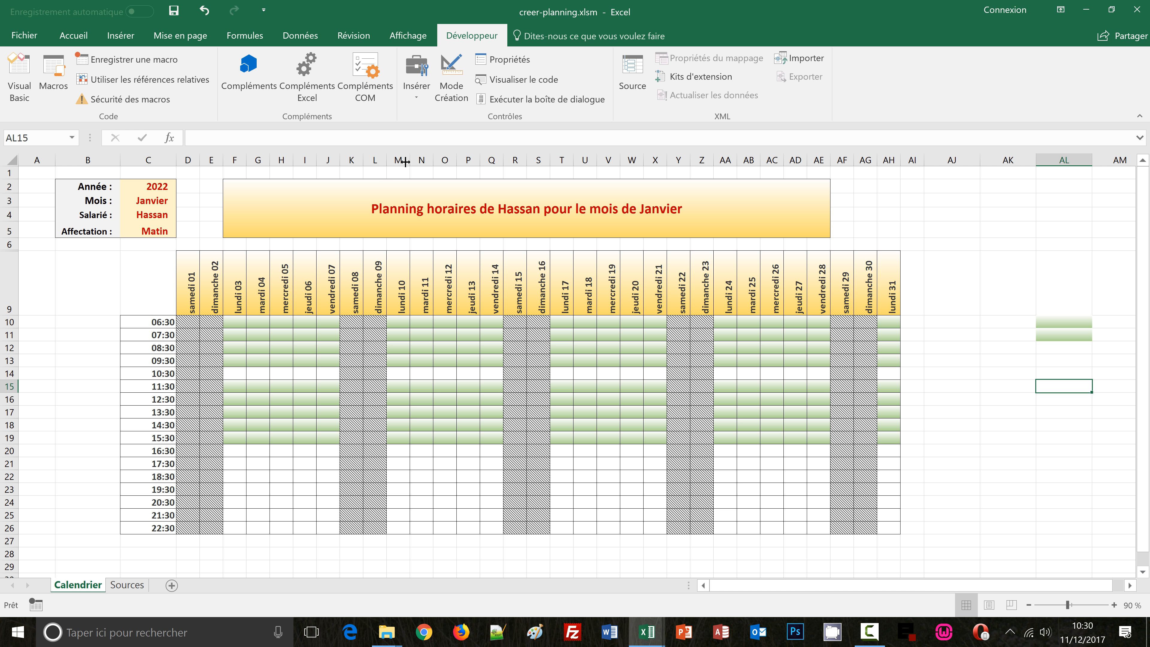
# Insert a form button beside the planning header area and assign the affecter macro to it
pyautogui.click(411, 103)
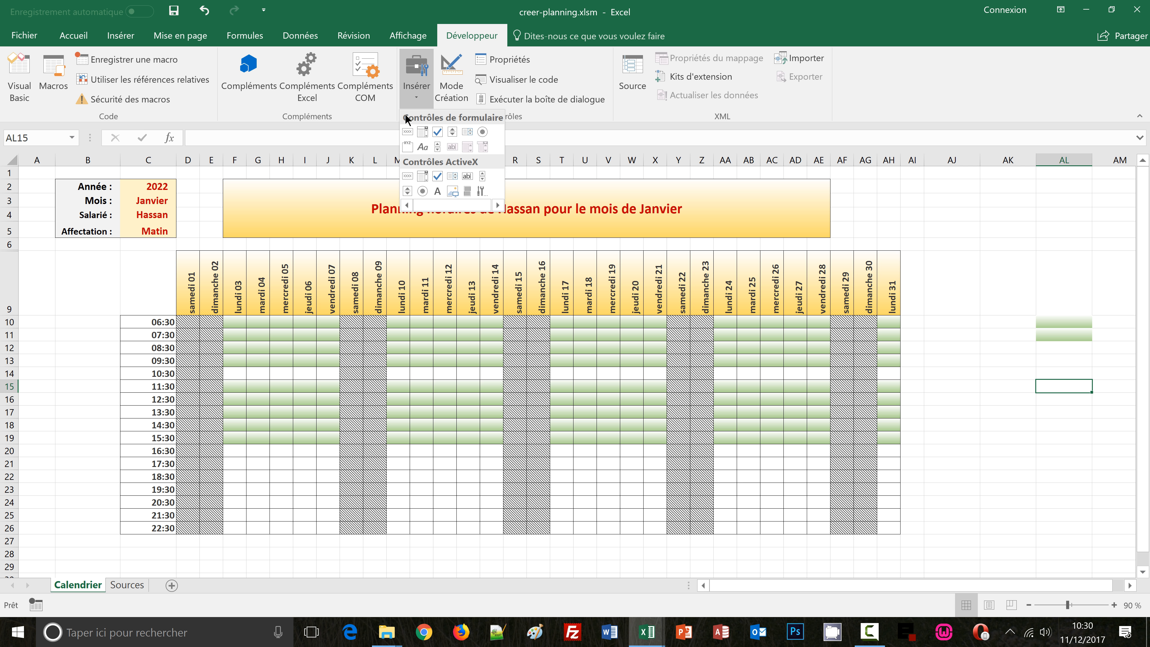
pyautogui.click(407, 132)
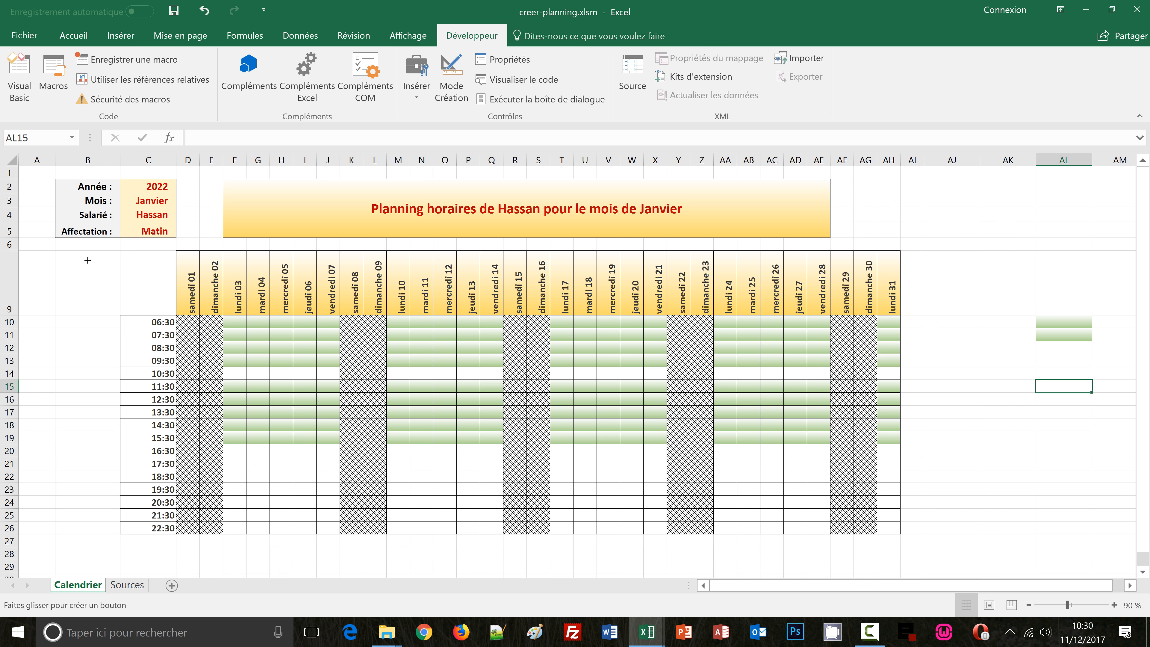
pyautogui.moveTo(54, 249); pyautogui.dragTo(120, 281)
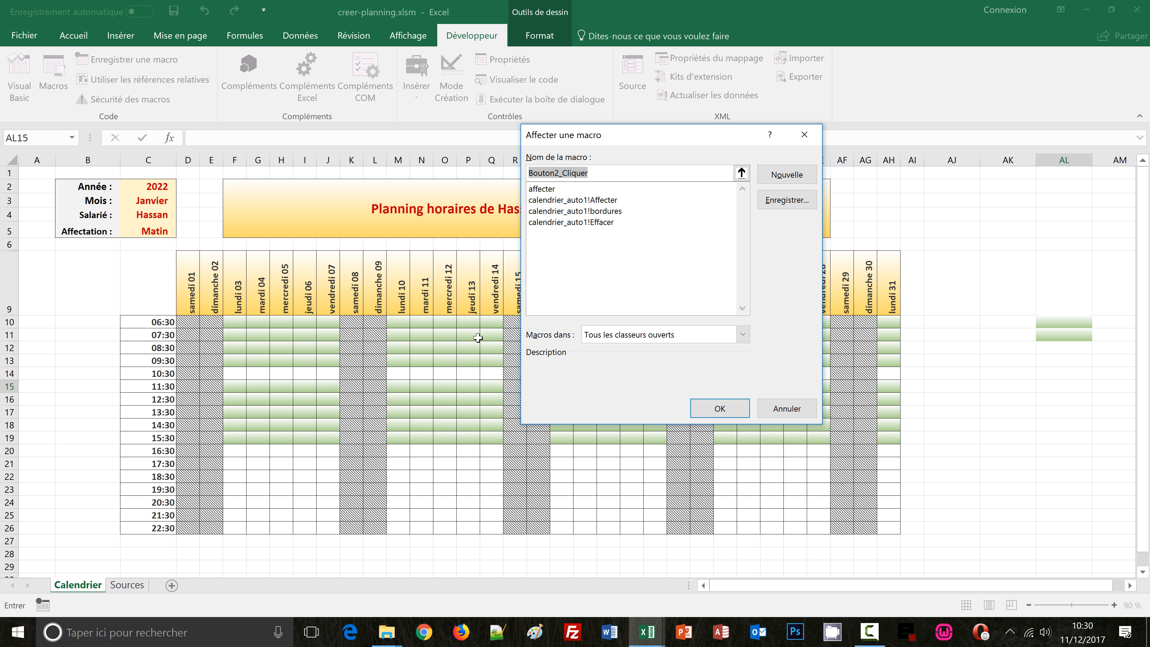
pyautogui.click(543, 190)
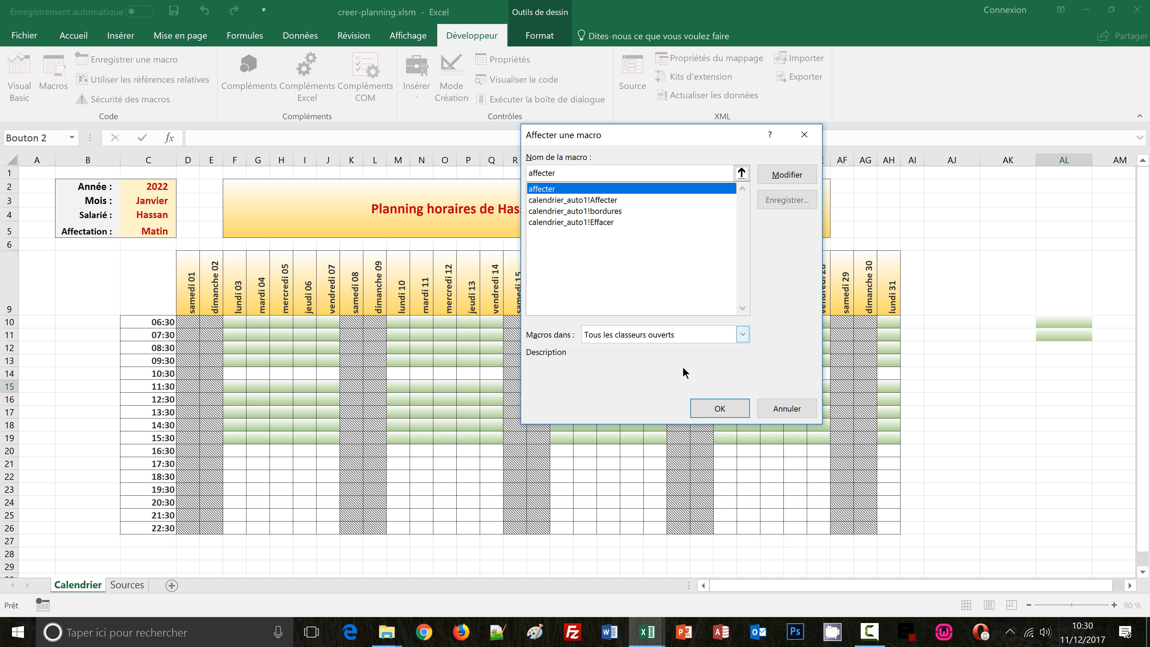
pyautogui.click(726, 408)
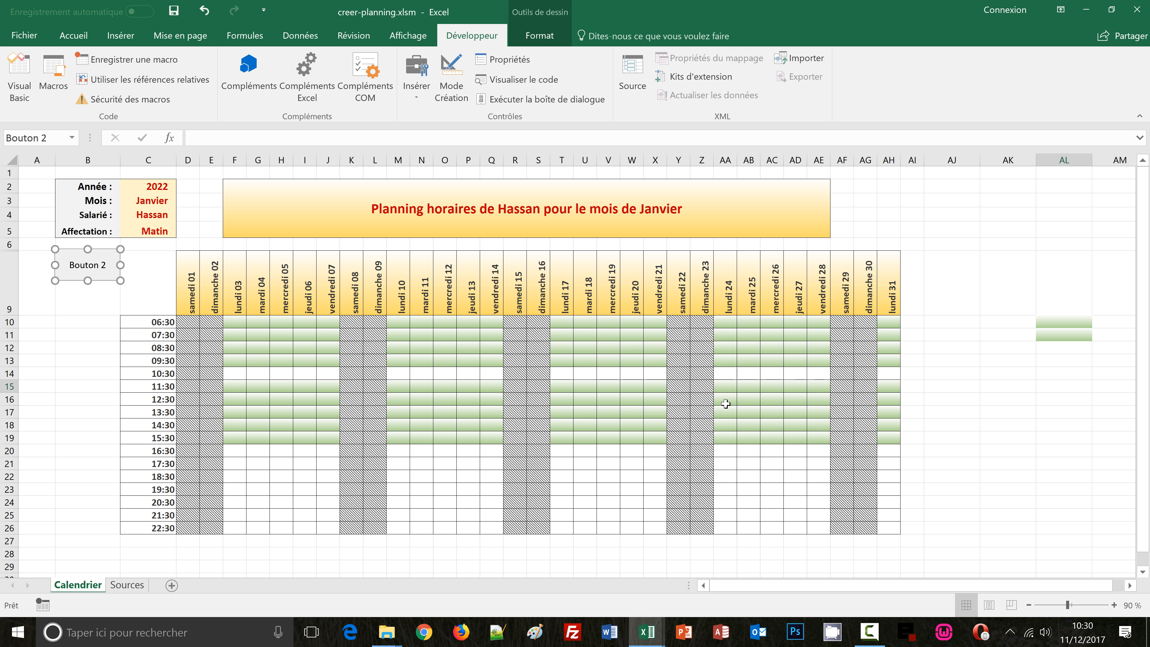
# Rename the button's label to Affecter
pyautogui.click(71, 265)
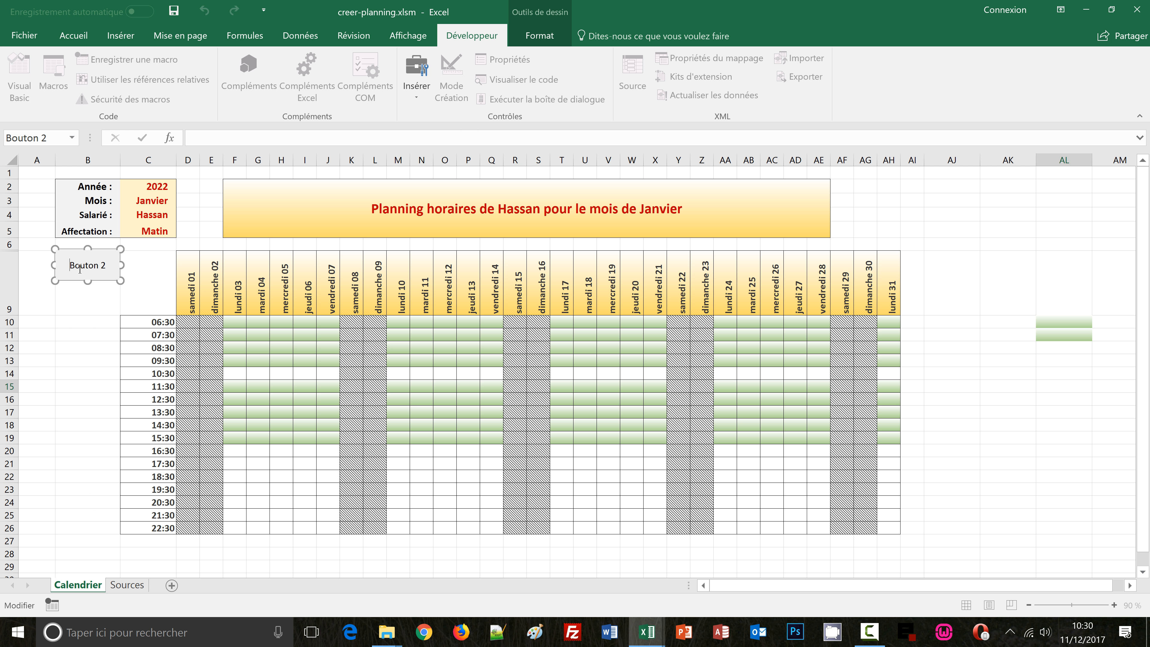
pyautogui.press('Delete')
pyautogui.press('Delete')
pyautogui.press('Delete')
pyautogui.press('Delete')
pyautogui.press('Delete')
pyautogui.press('Delete')
pyautogui.press('Delete')
pyautogui.press('Delete')
pyautogui.write('Affecter')
pyautogui.click(93, 312)
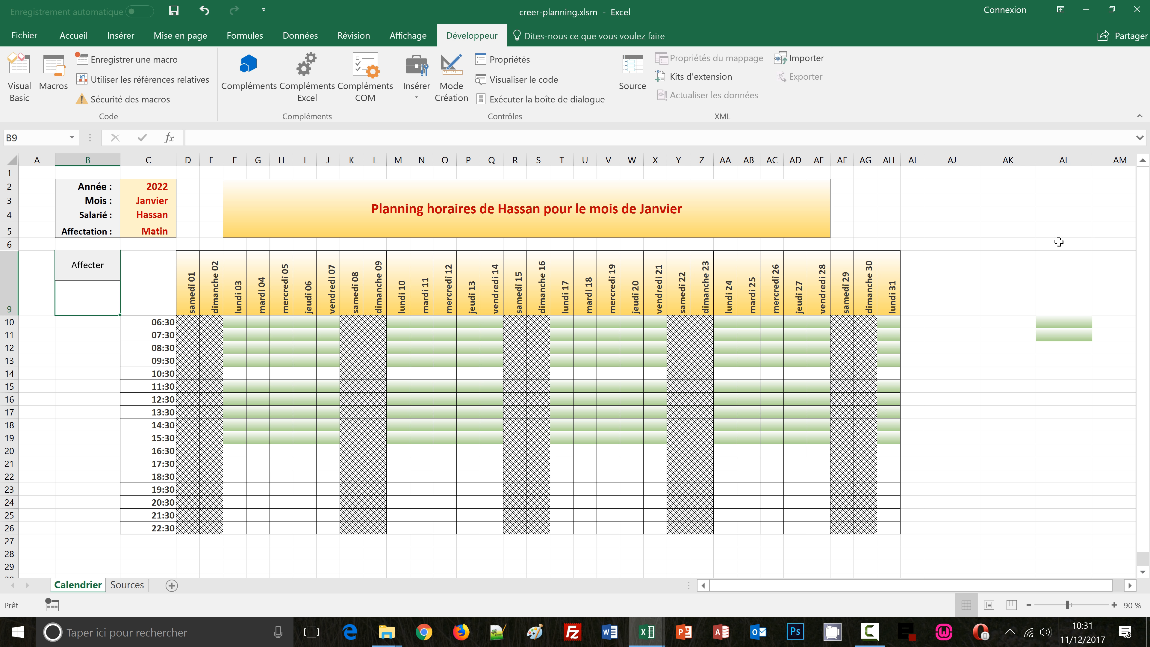
# Select a few empty cells and run the Affecter button on them to test it
pyautogui.moveTo(1058, 242); pyautogui.dragTo(1059, 276)
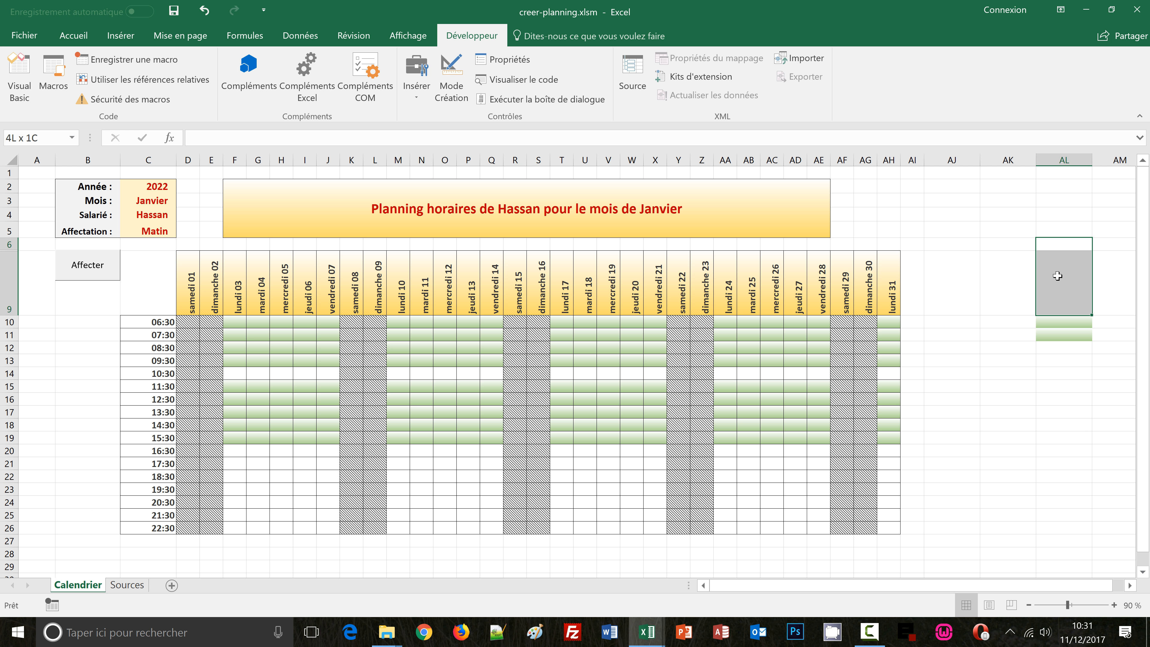
pyautogui.click(87, 272)
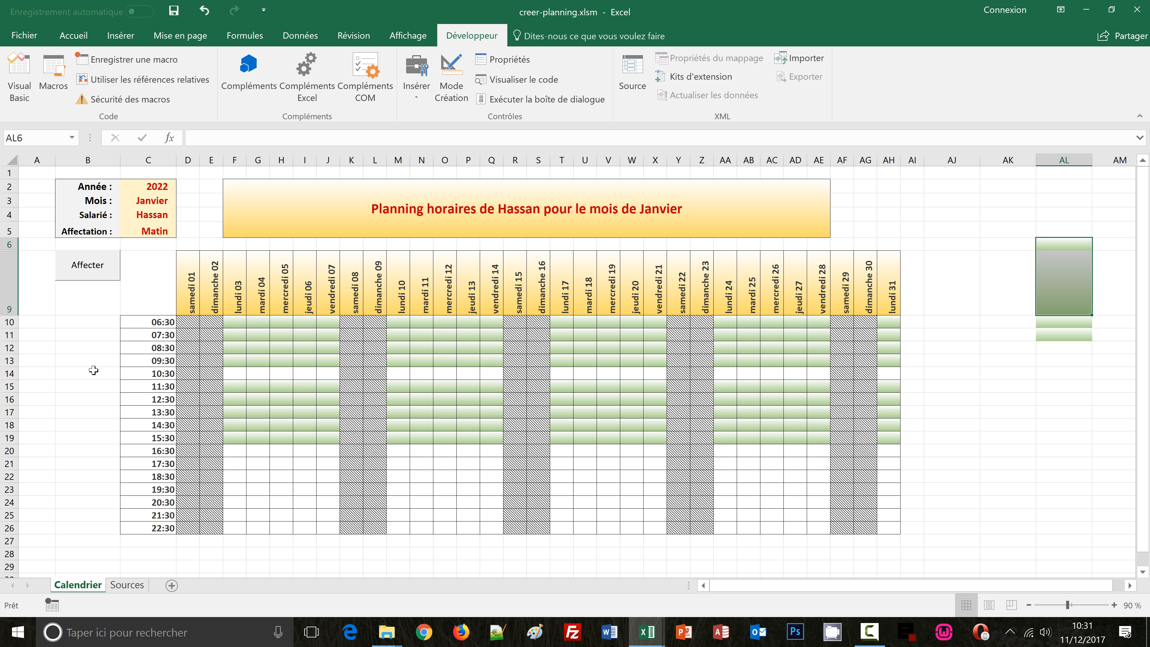
pyautogui.click(80, 359)
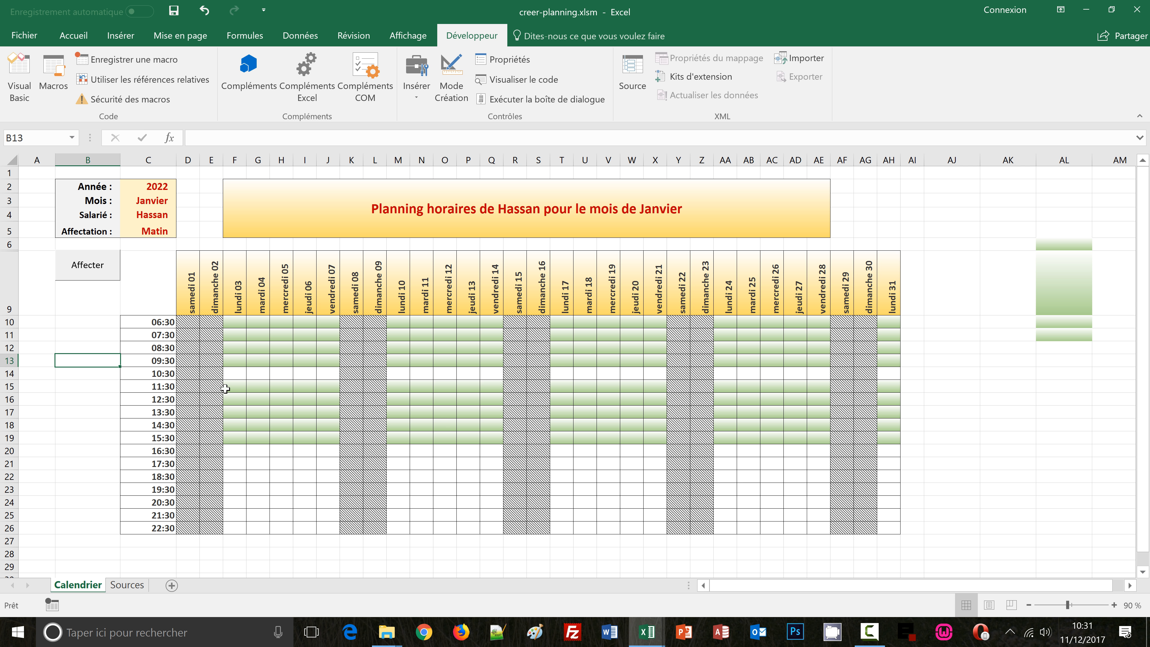
pyautogui.click(66, 335)
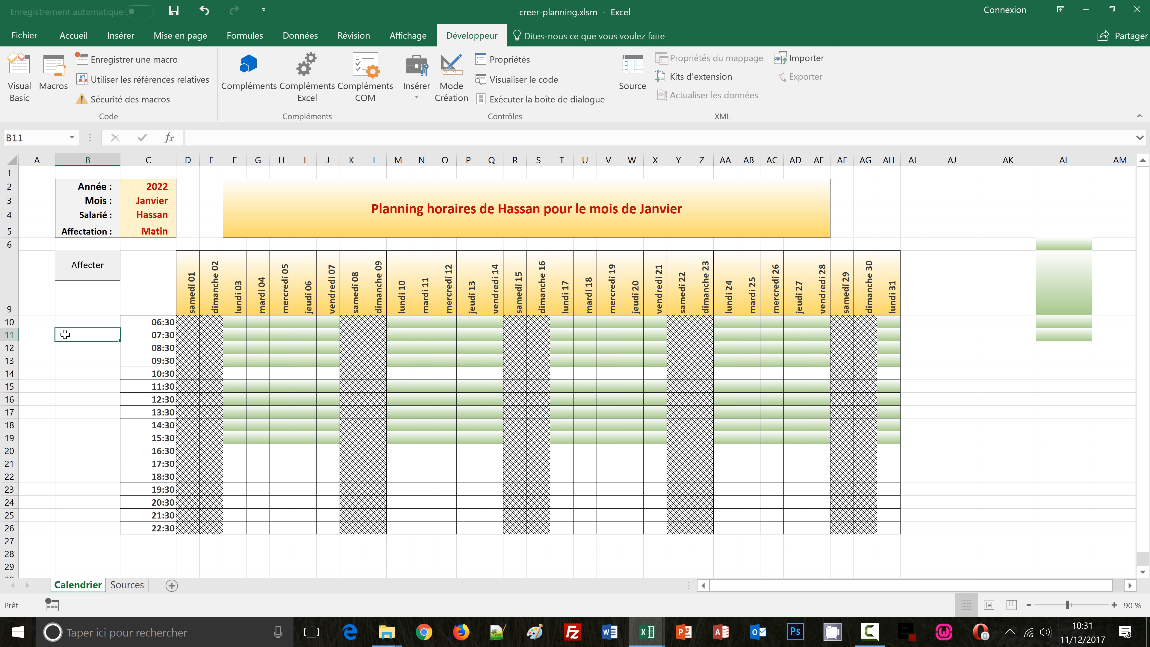
pyautogui.click(39, 348)
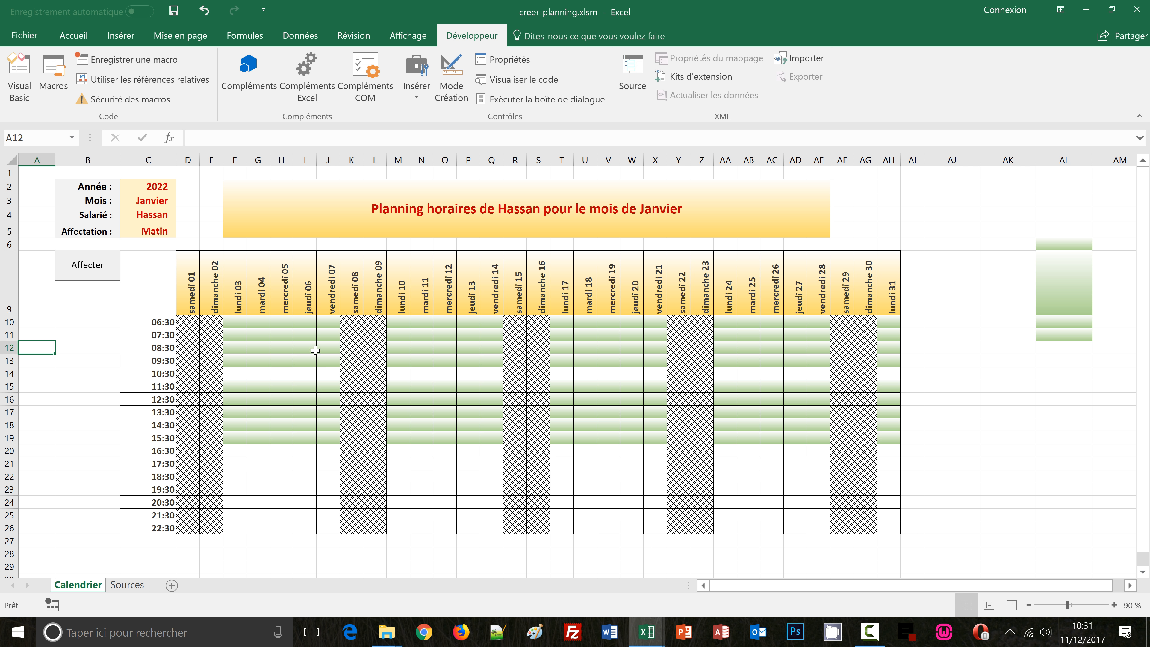
pyautogui.click(131, 60)
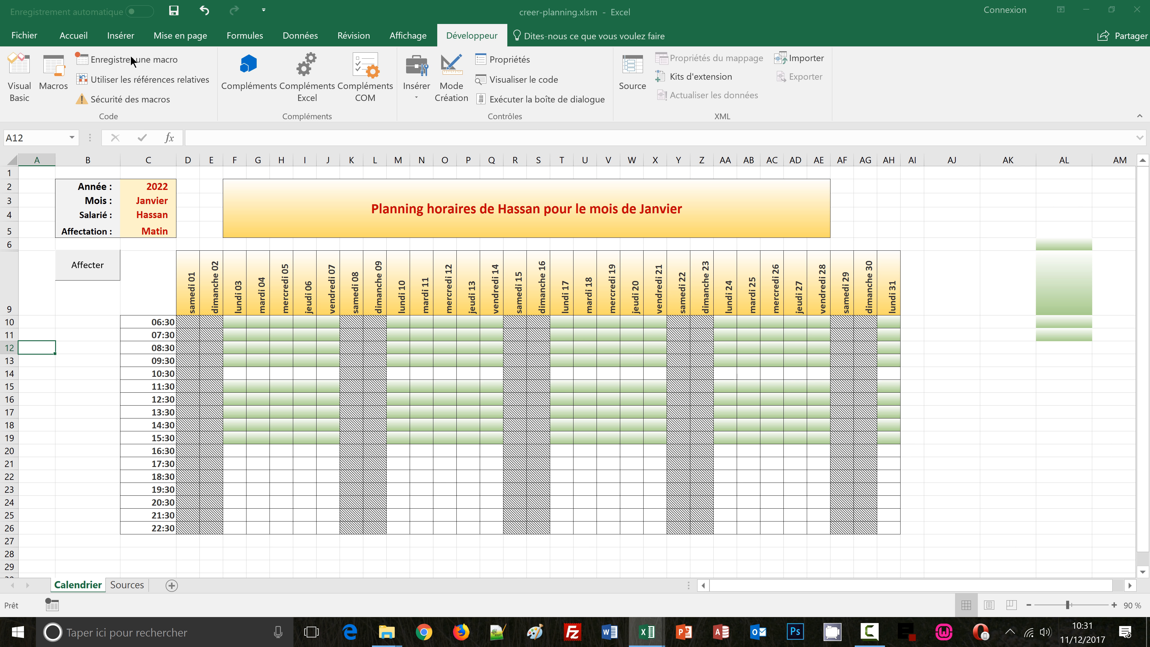
pyautogui.write('effacer')
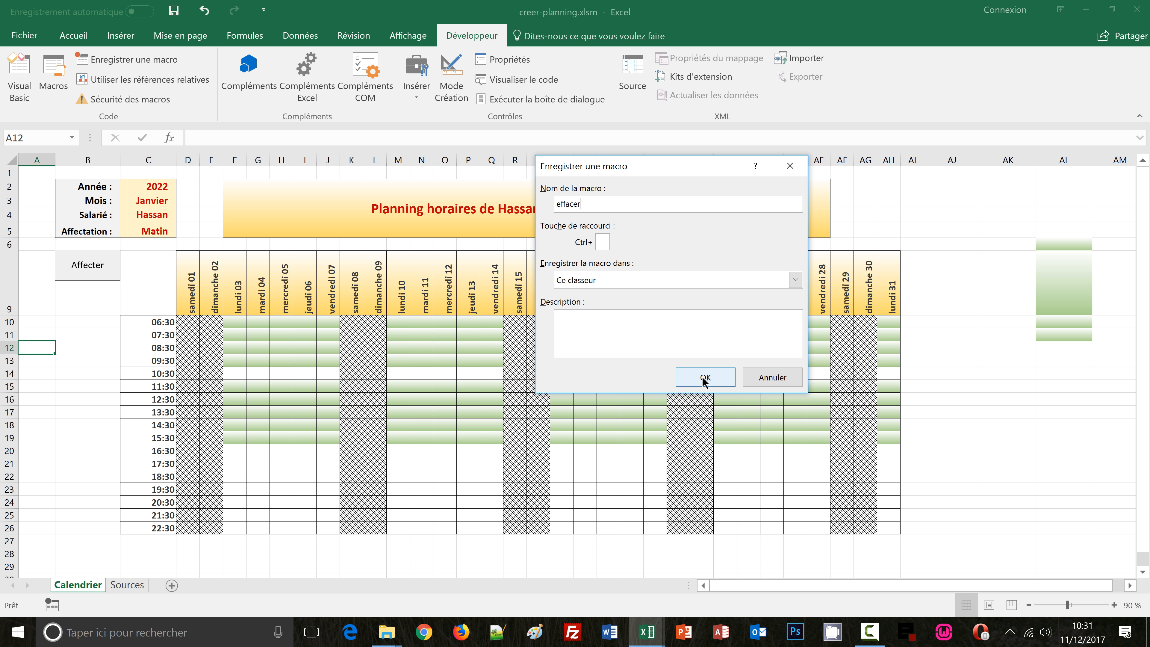
pyautogui.click(772, 377)
# Select the test cells and start recording a new macro named effacer
pyautogui.moveTo(1054, 255); pyautogui.dragTo(1052, 259)
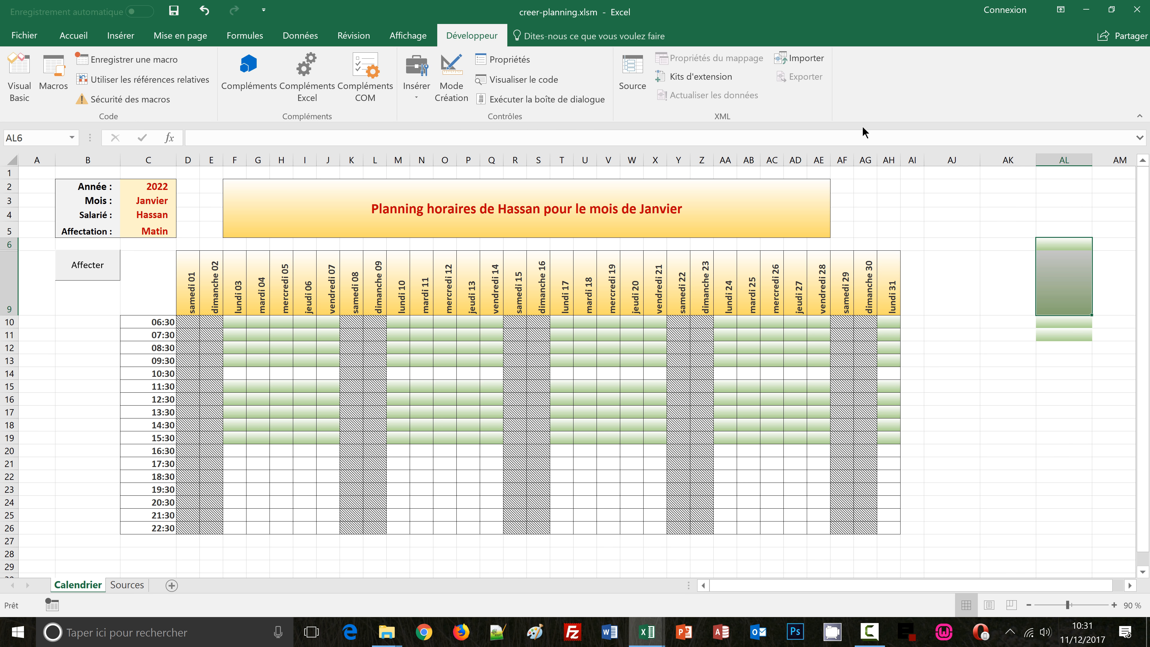
pyautogui.click(126, 60)
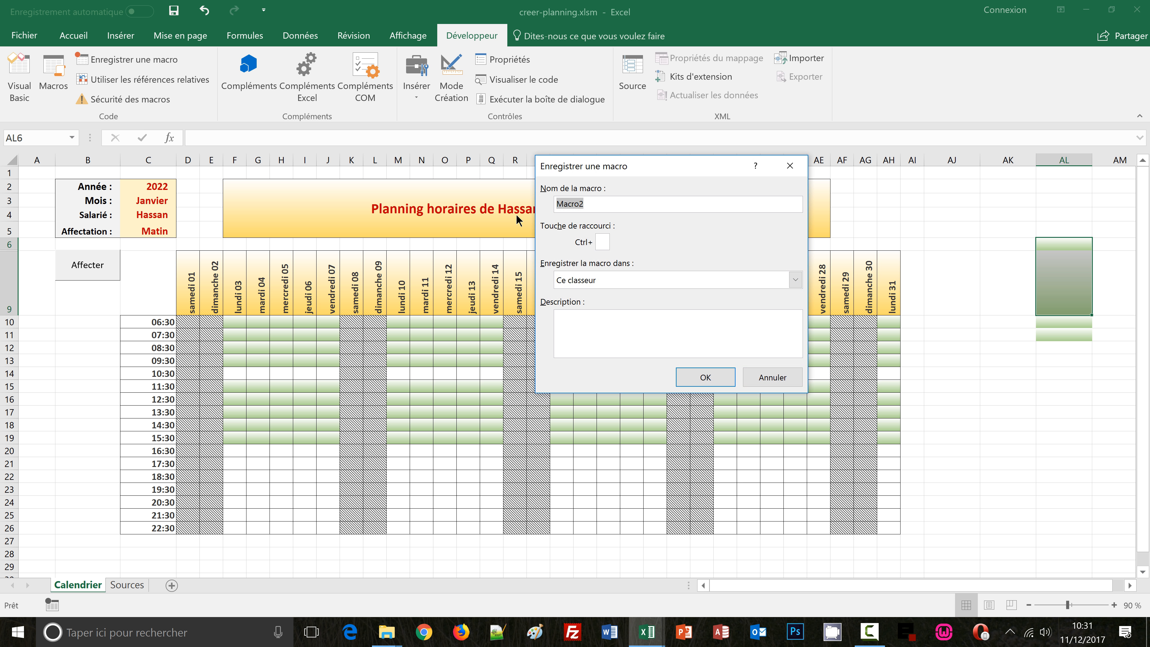
pyautogui.write('effacer')
pyautogui.click(705, 378)
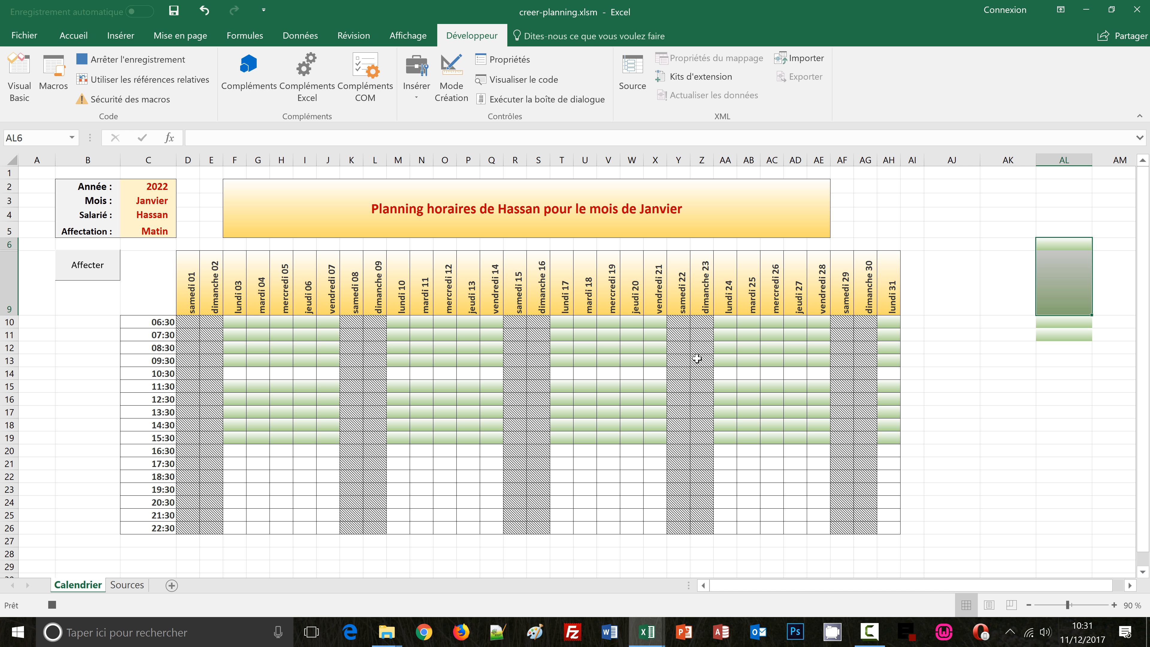
# Clear the formats of the selected test cells
pyautogui.click(61, 33)
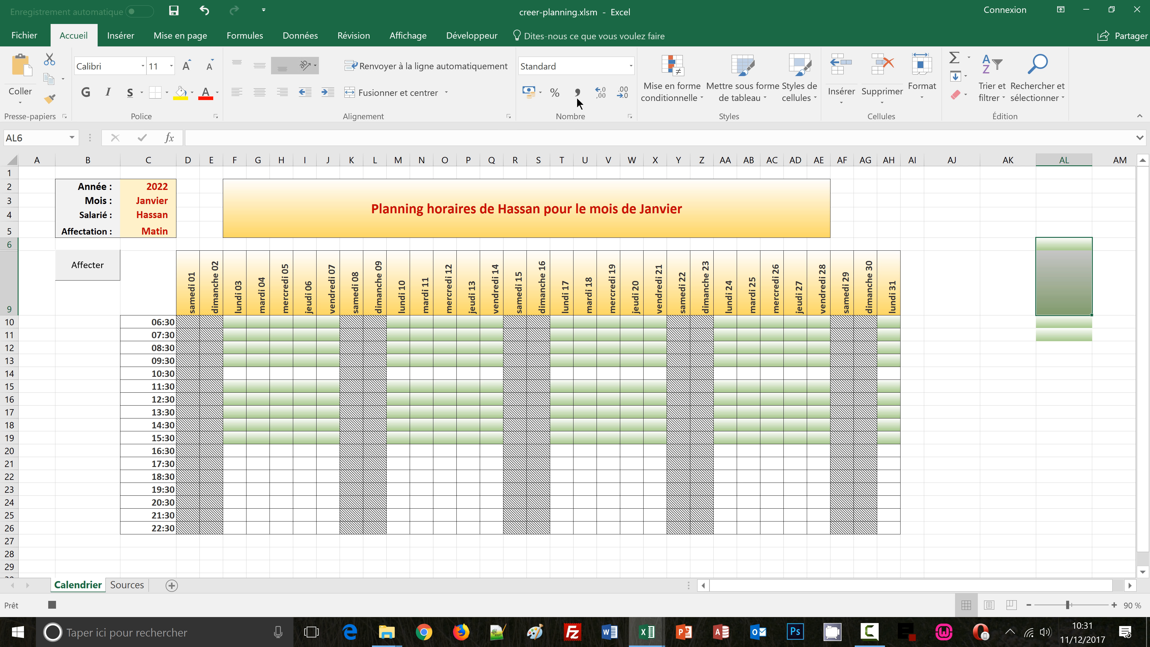
pyautogui.click(965, 97)
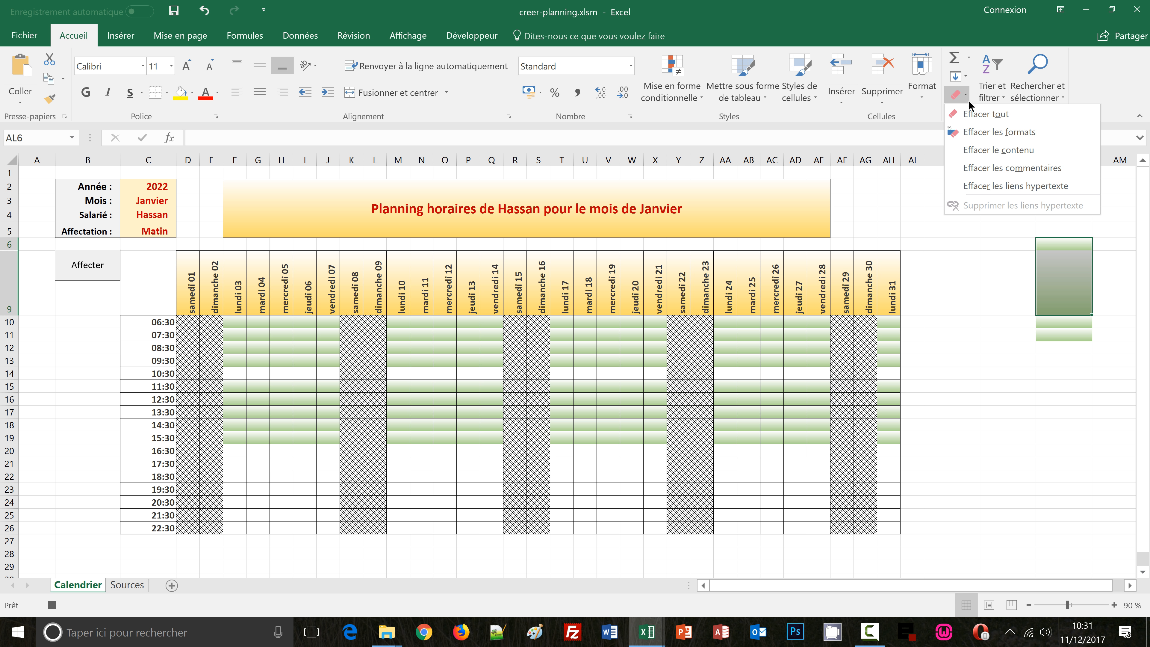
pyautogui.click(981, 132)
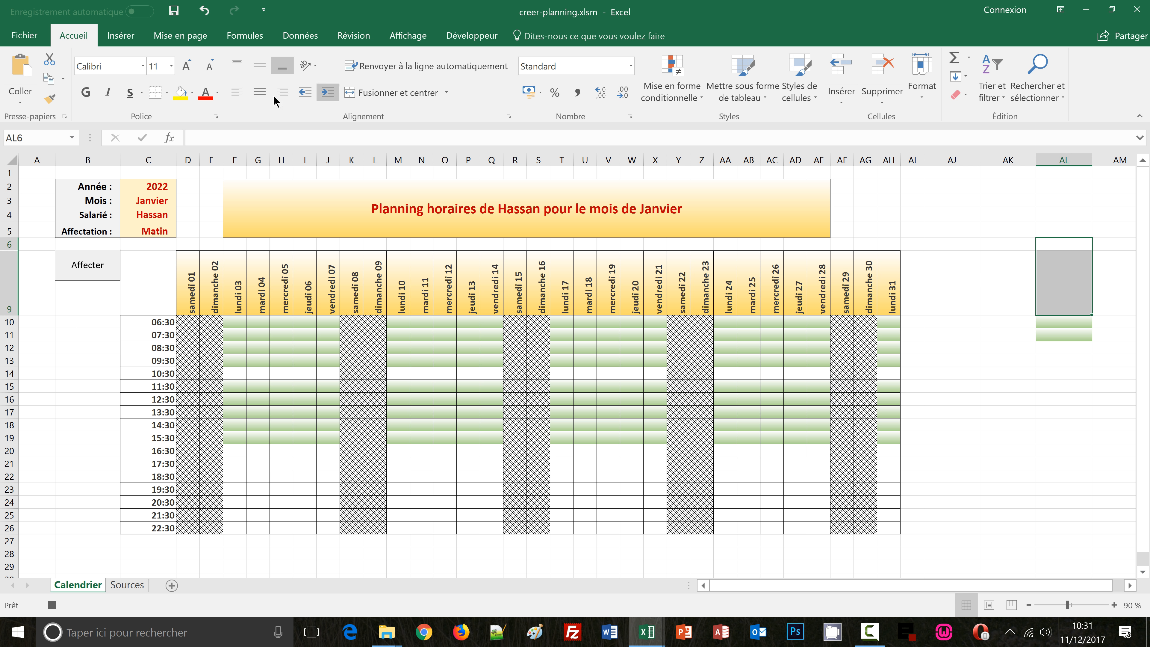
# Apply thin outline and inside borders to the selected cells, then stop the macro recording
pyautogui.click(216, 115)
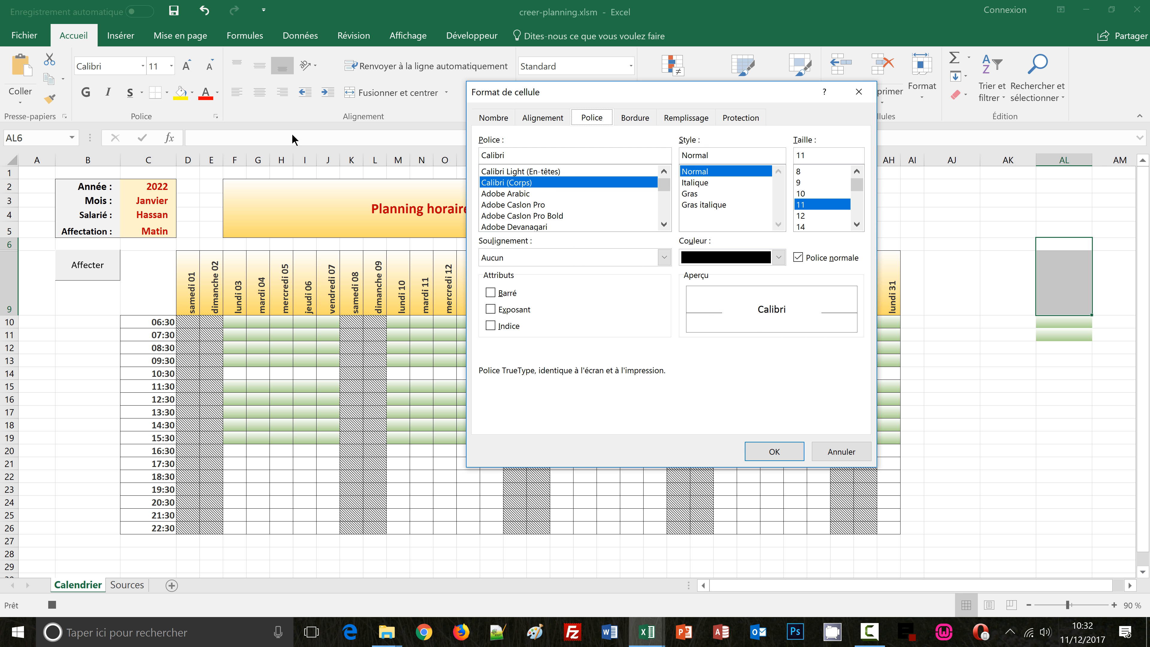
pyautogui.click(638, 118)
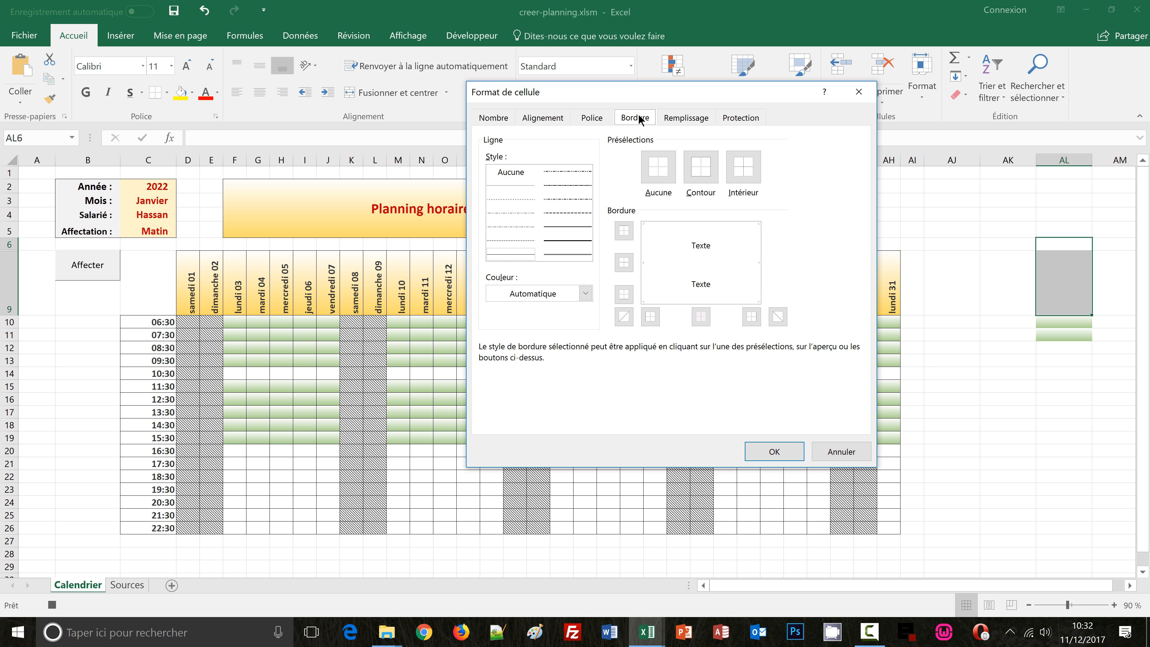
pyautogui.click(516, 257)
pyautogui.click(700, 167)
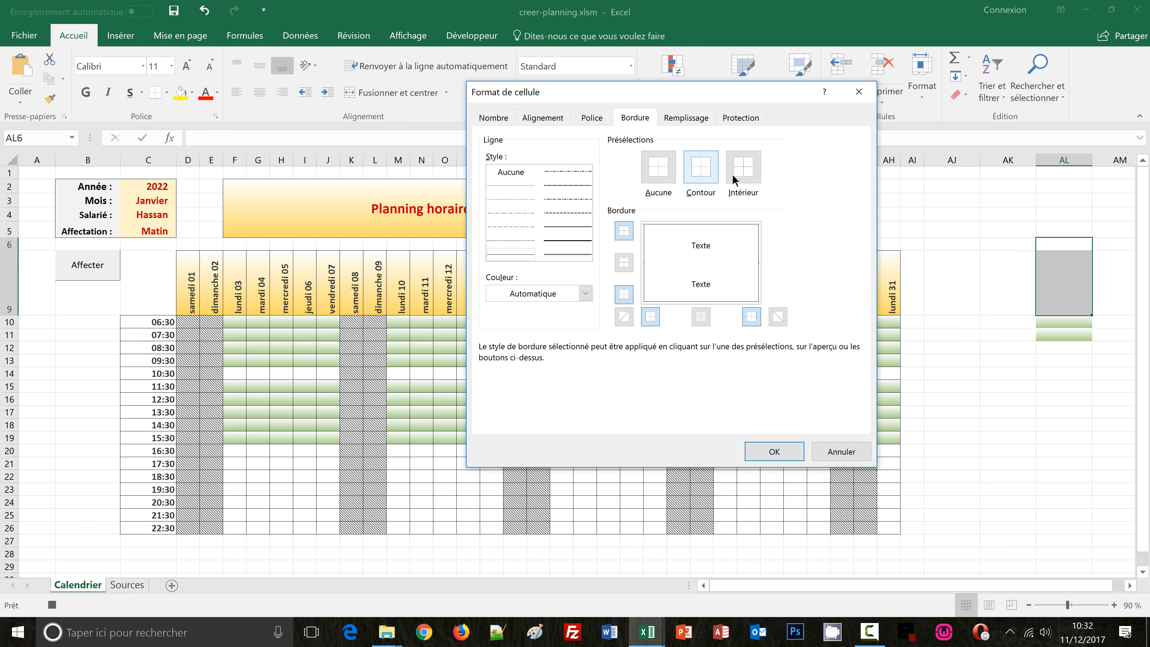
pyautogui.click(746, 172)
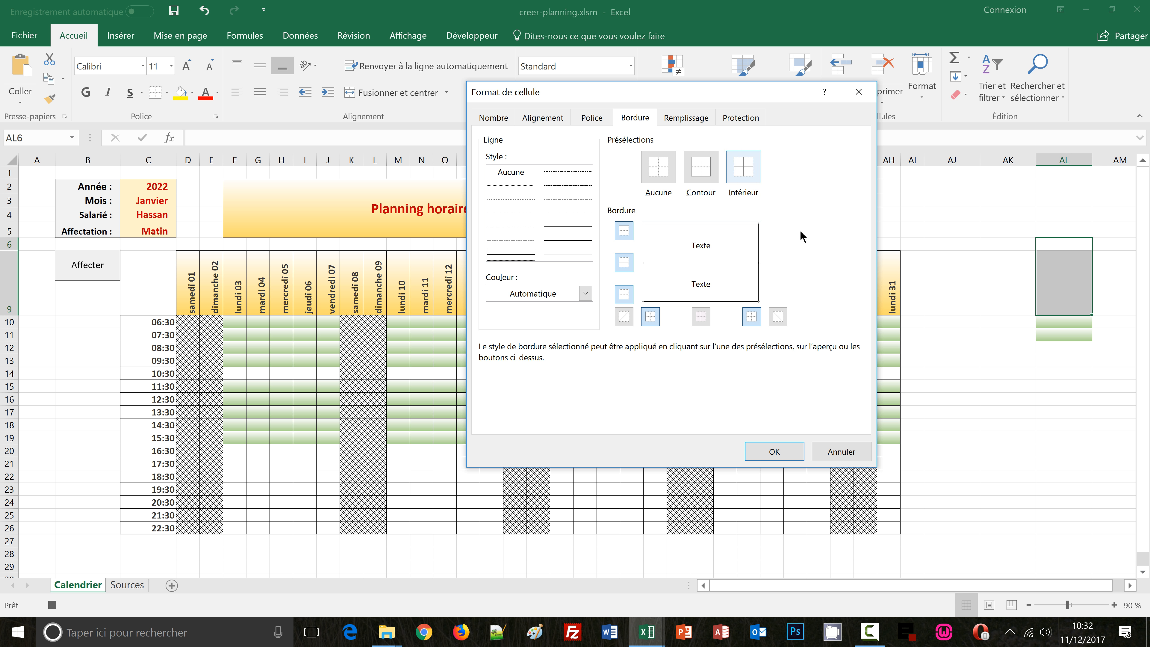
pyautogui.click(776, 452)
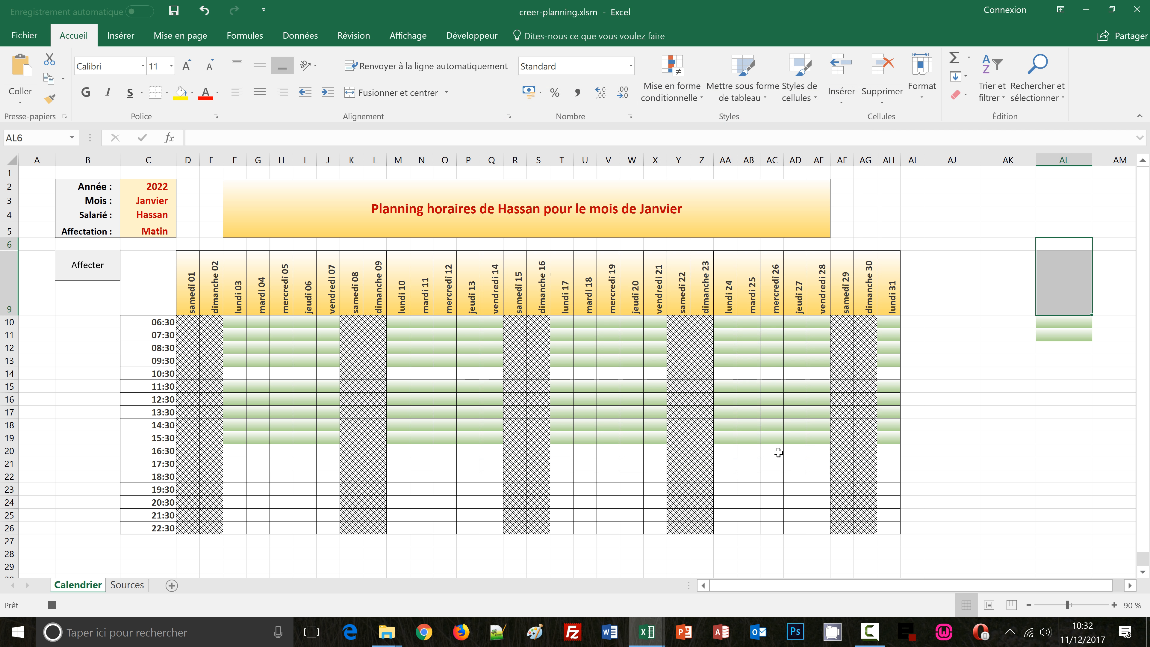
pyautogui.click(458, 43)
pyautogui.click(145, 59)
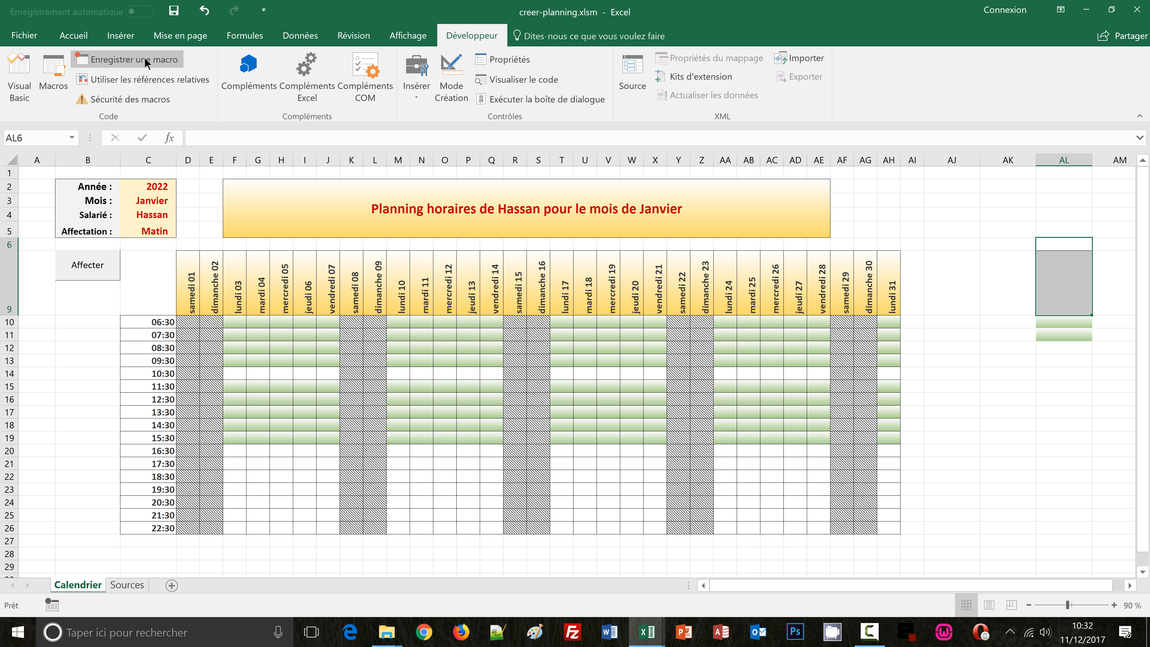
# Insert a form button below the Affecter button and assign the effacer macro to it
pyautogui.click(1089, 401)
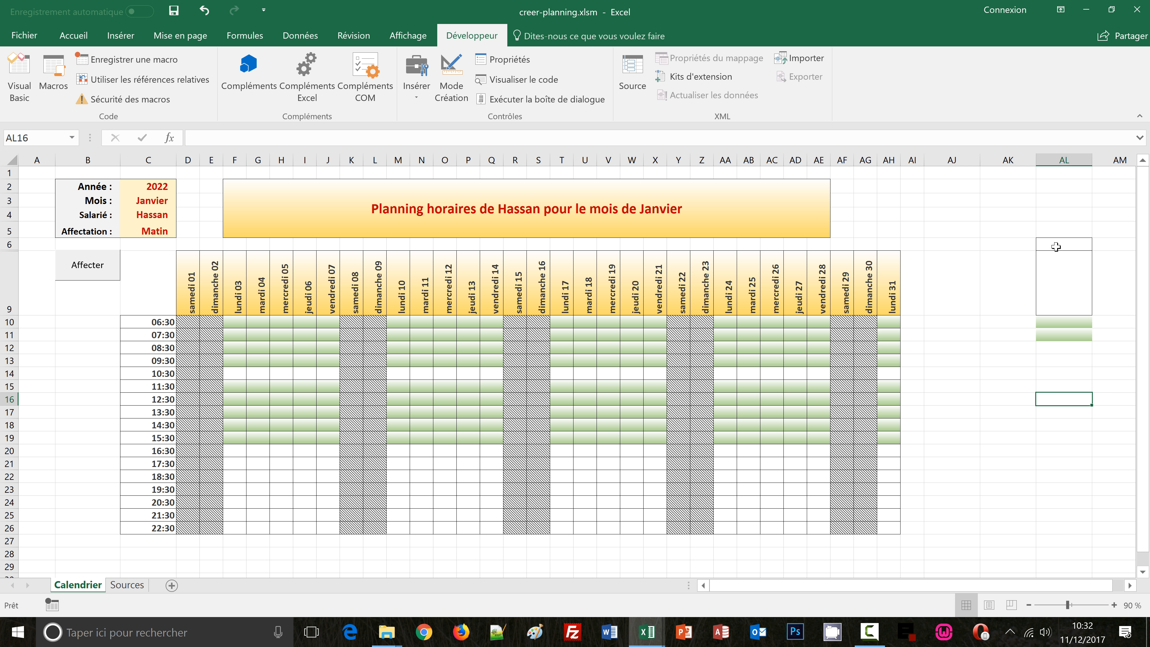
pyautogui.moveTo(1056, 247); pyautogui.dragTo(1054, 338)
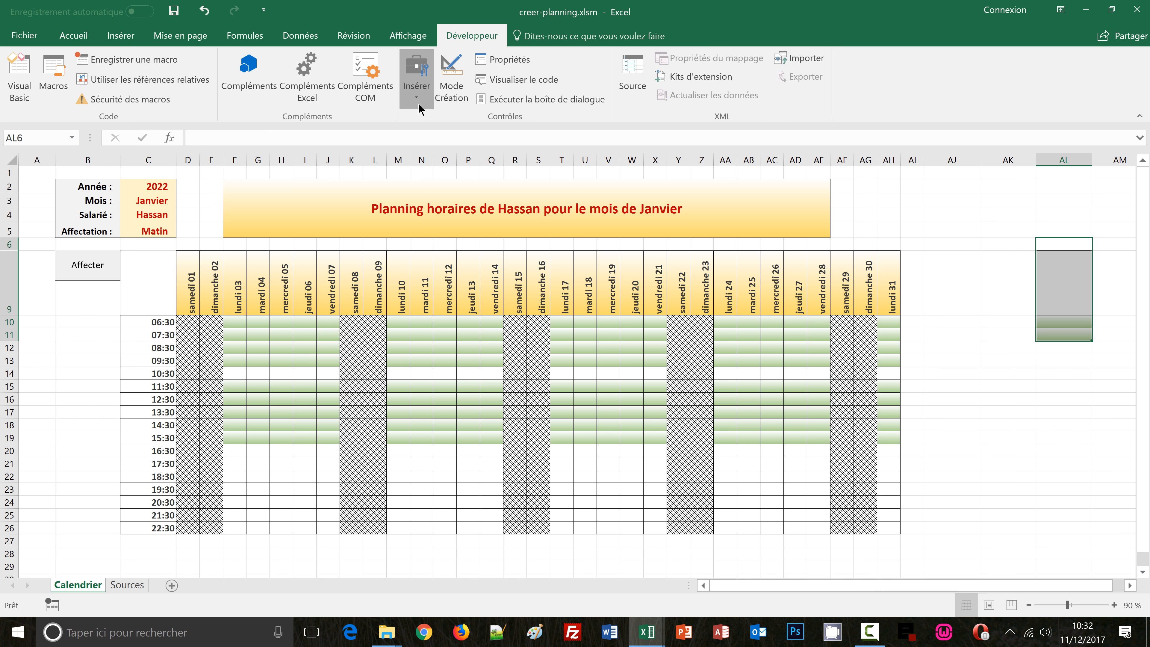
pyautogui.click(416, 86)
pyautogui.click(407, 137)
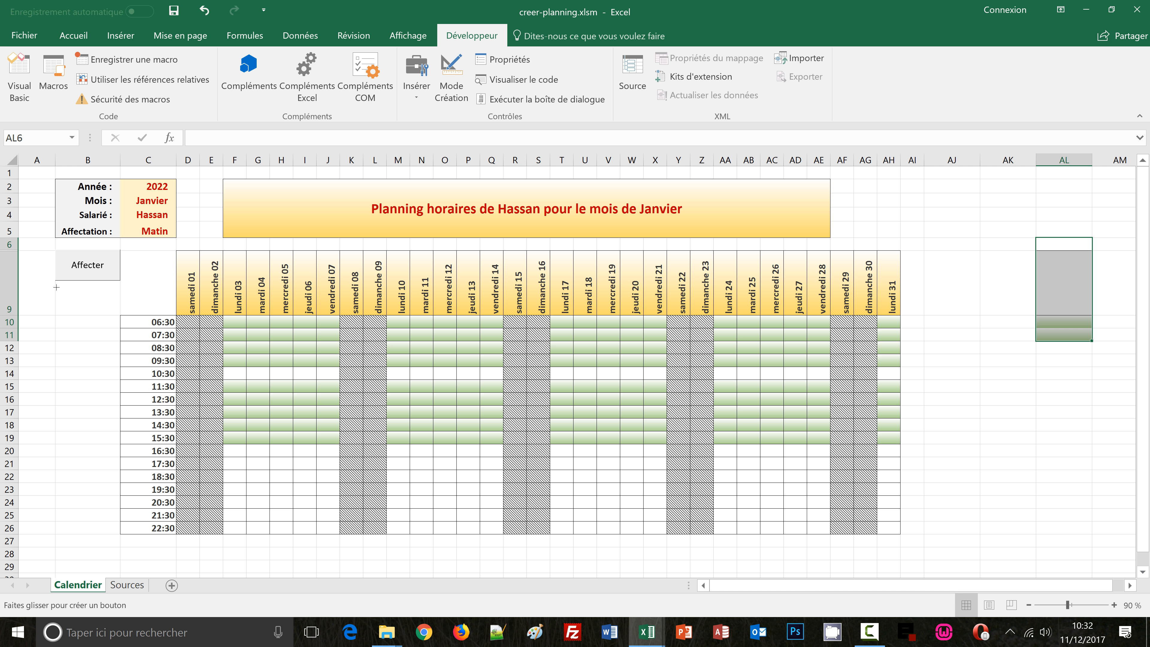
pyautogui.moveTo(55, 286); pyautogui.dragTo(120, 315)
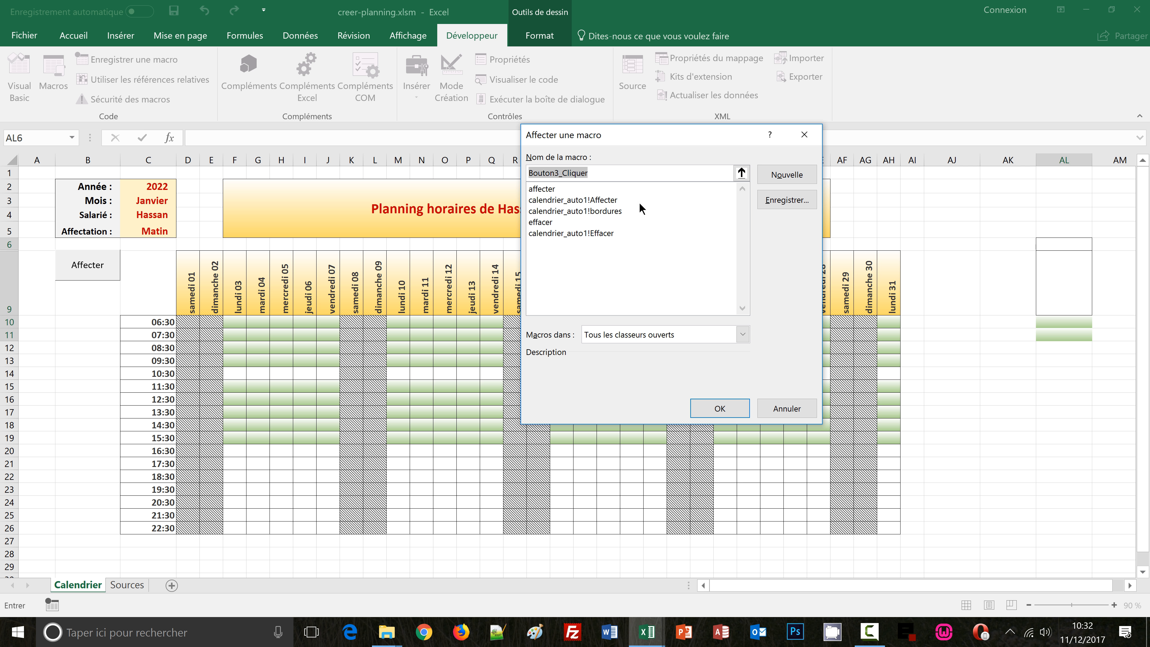
pyautogui.click(550, 223)
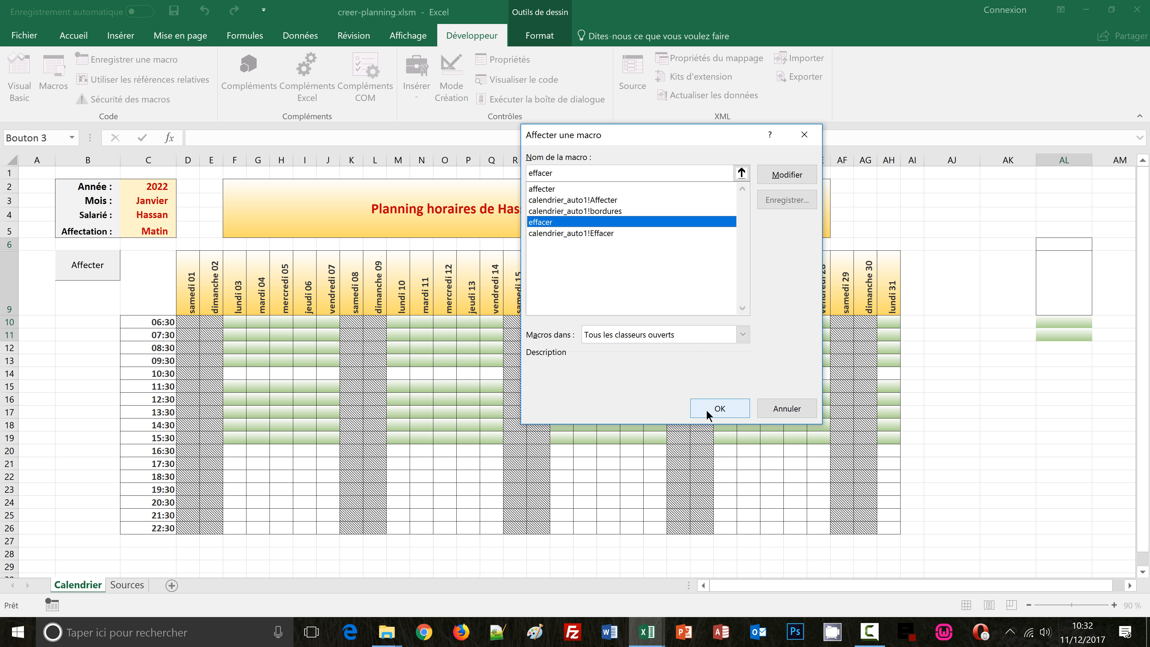
pyautogui.click(716, 409)
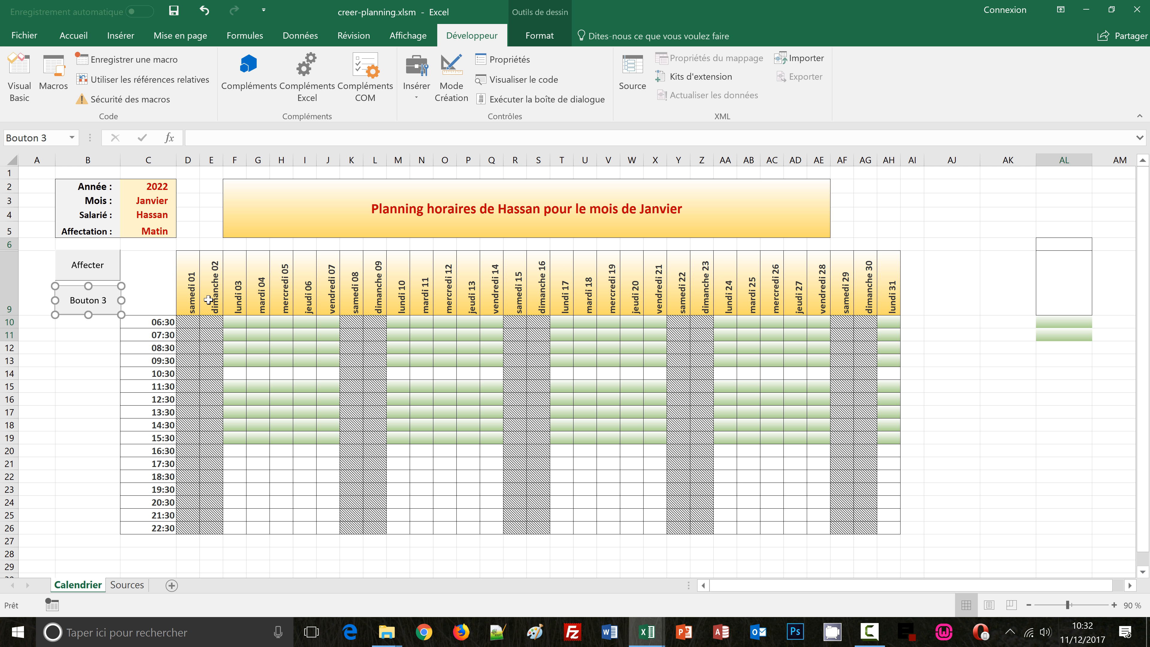
# Rename the new button's label to Effacer
pyautogui.click(72, 302)
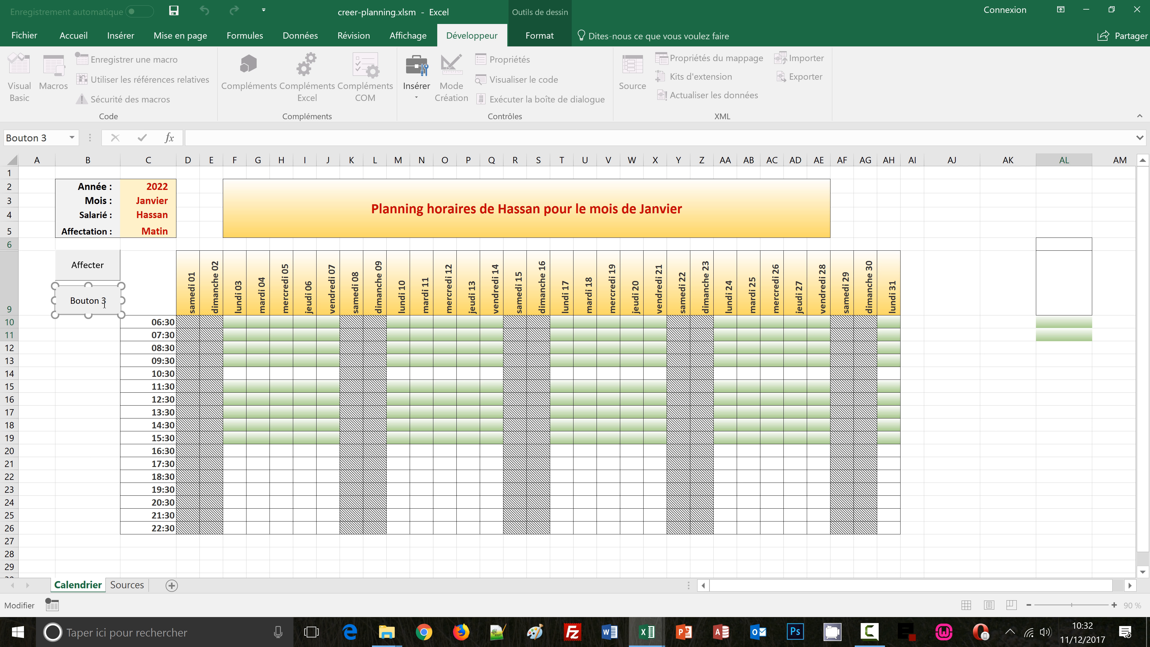
pyautogui.press('Delete')
pyautogui.press('Delete')
pyautogui.press('Delete')
pyautogui.press('Delete')
pyautogui.press('Delete')
pyautogui.press('Delete')
pyautogui.press('Delete')
pyautogui.press('Delete')
pyautogui.write('Effacer')
pyautogui.click(78, 348)
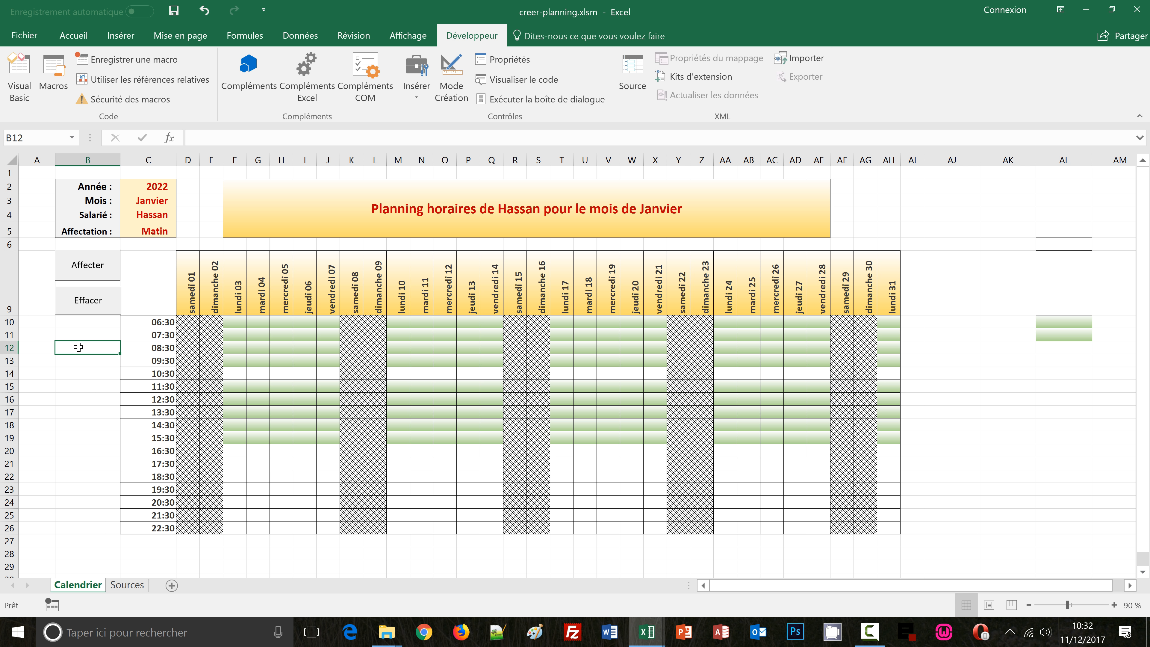
# Test the Effacer button on the sample cells, then clear all formats from the test area in column AL
pyautogui.moveTo(1062, 245); pyautogui.dragTo(1062, 336)
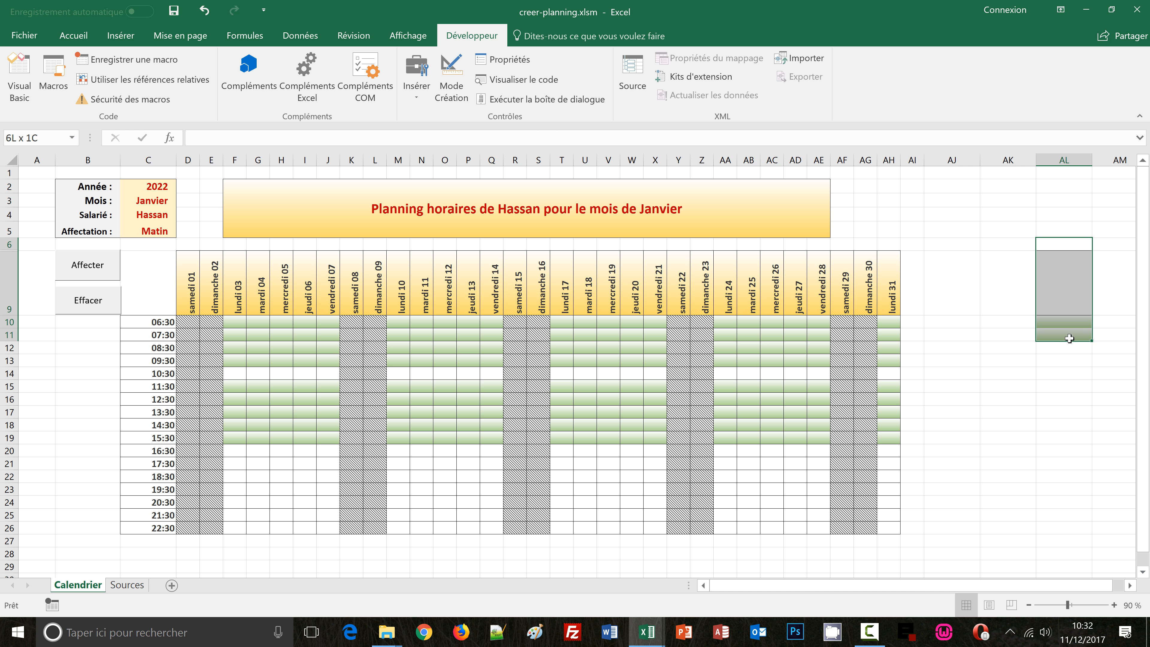
pyautogui.click(86, 304)
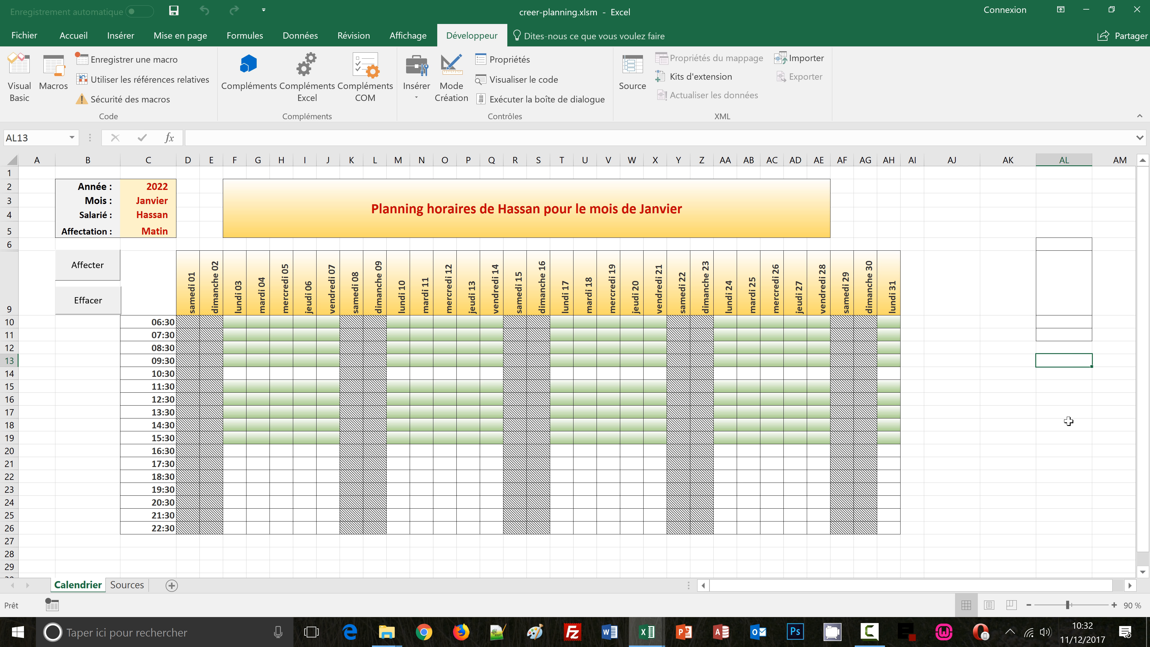
pyautogui.moveTo(1060, 226); pyautogui.dragTo(1049, 348)
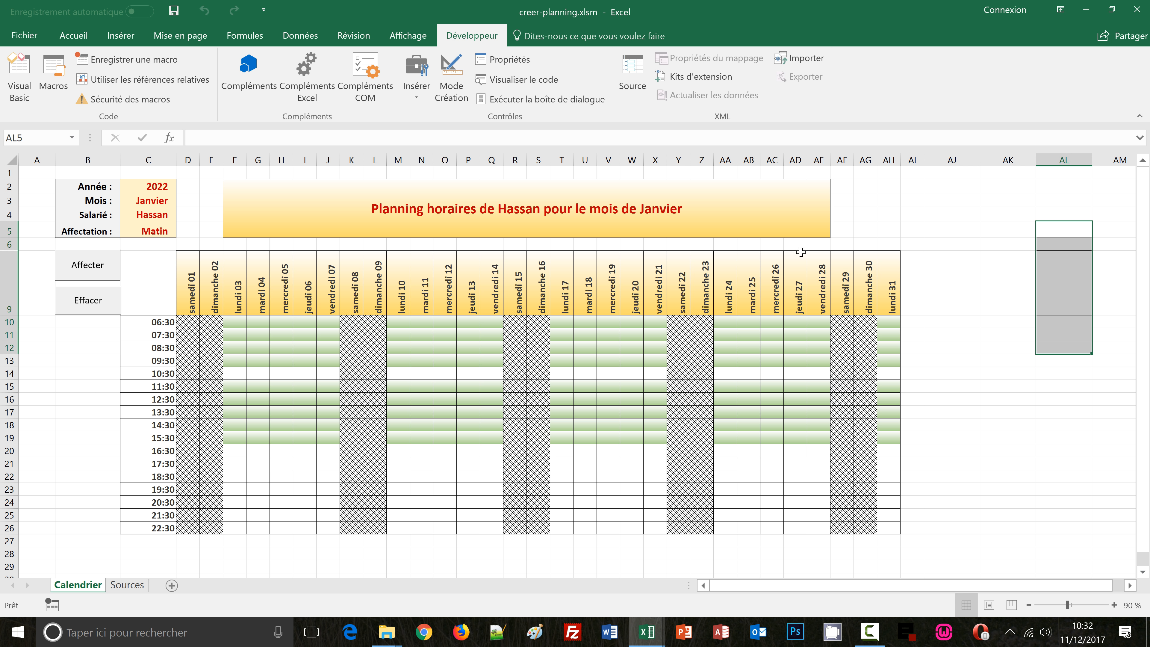
pyautogui.hotkey('alt', 'h')
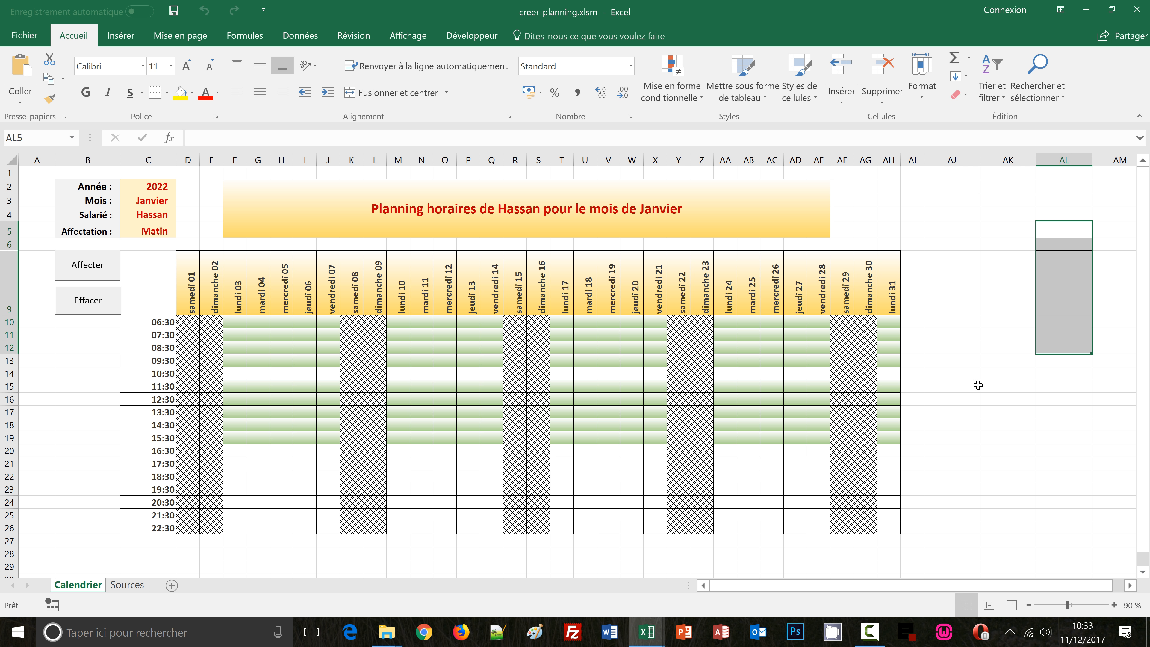
pyautogui.click(966, 96)
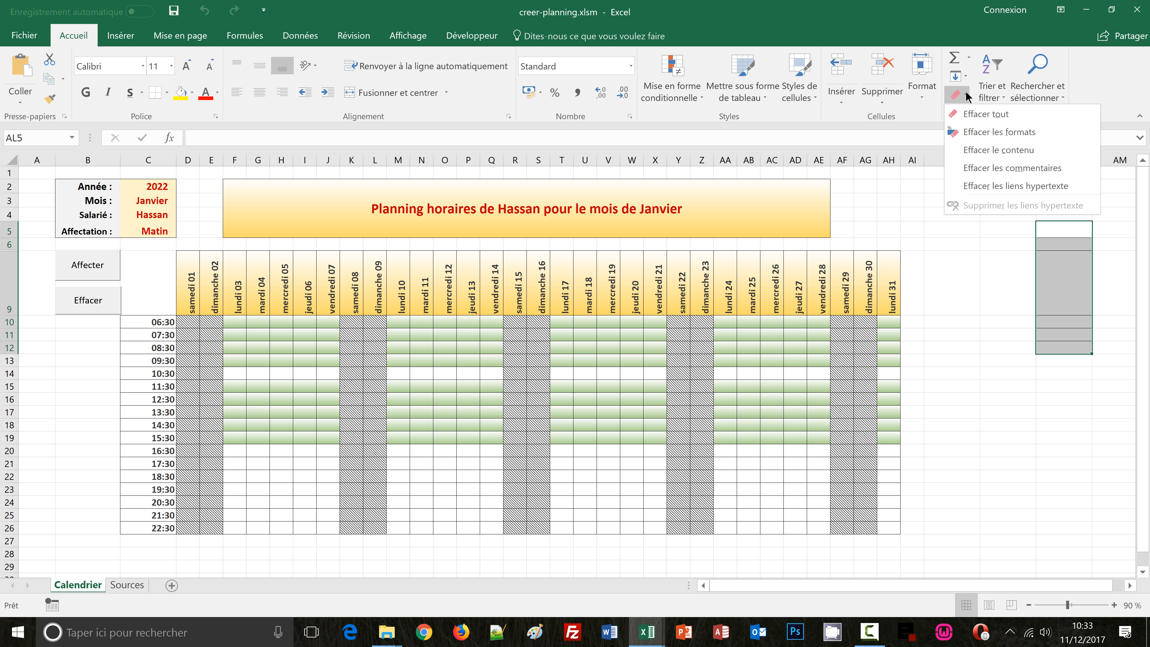
pyautogui.click(976, 135)
pyautogui.click(1087, 439)
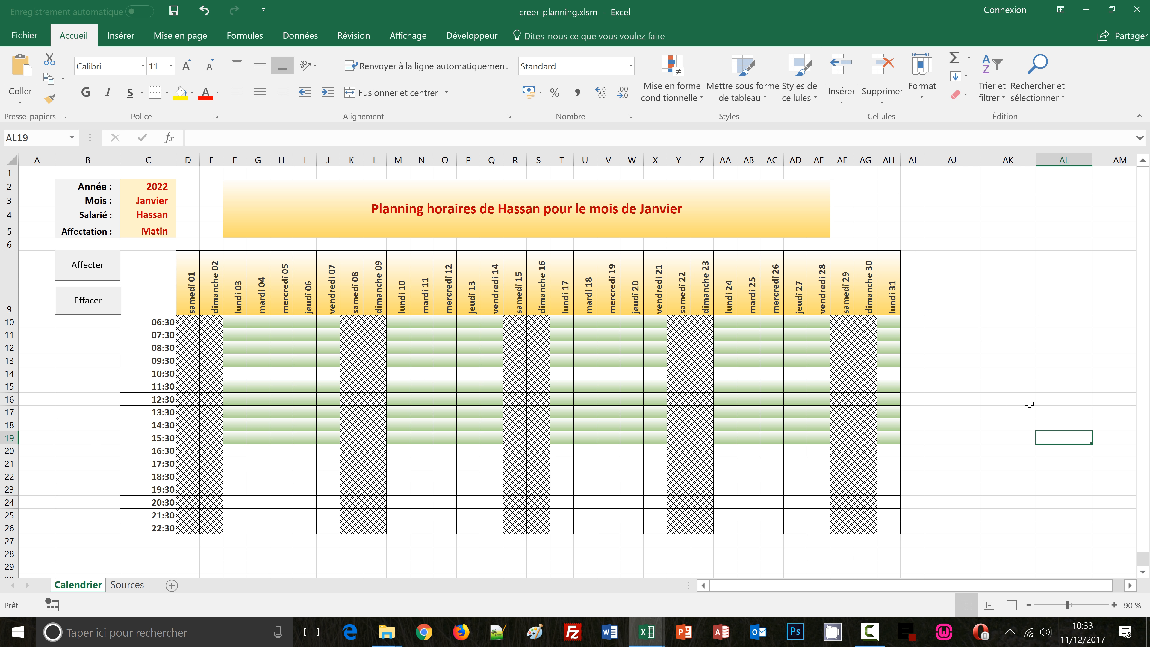
# Set the print orientation to landscape
pyautogui.hotkey('ctrl', 'p')
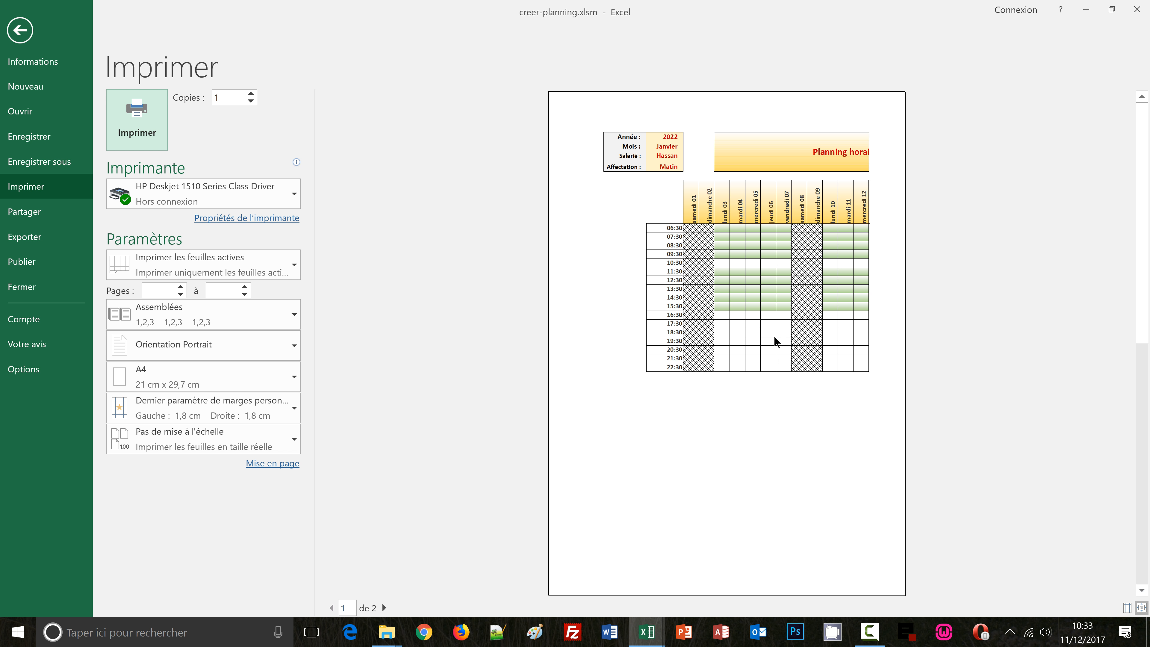
pyautogui.click(286, 353)
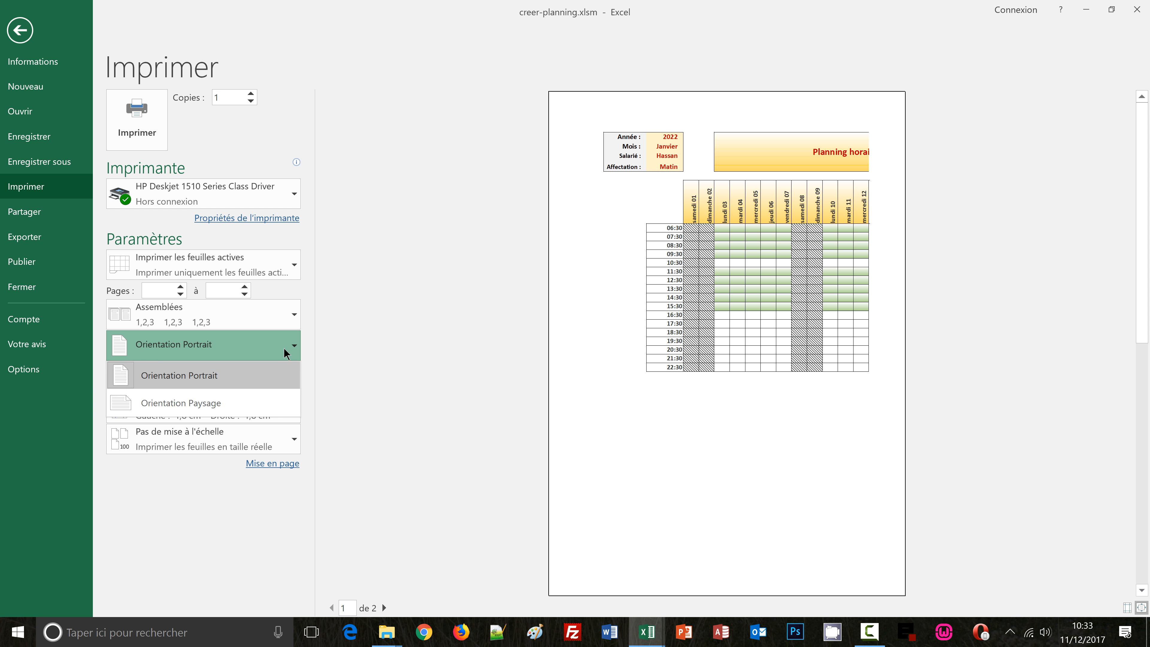
pyautogui.click(184, 411)
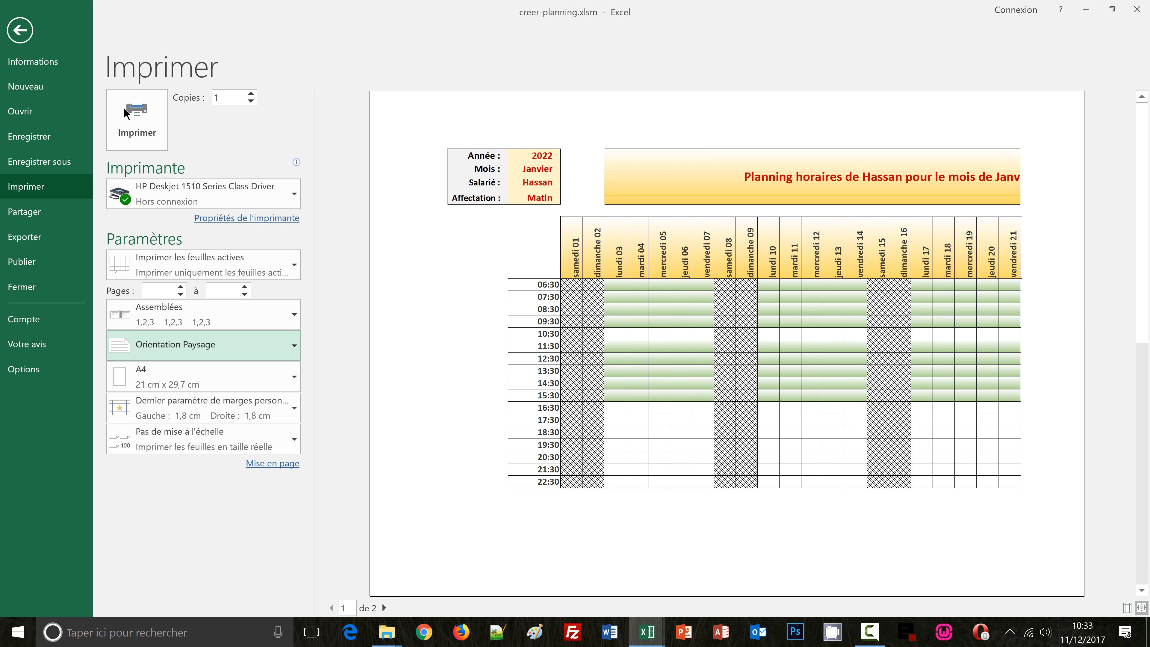
pyautogui.click(19, 31)
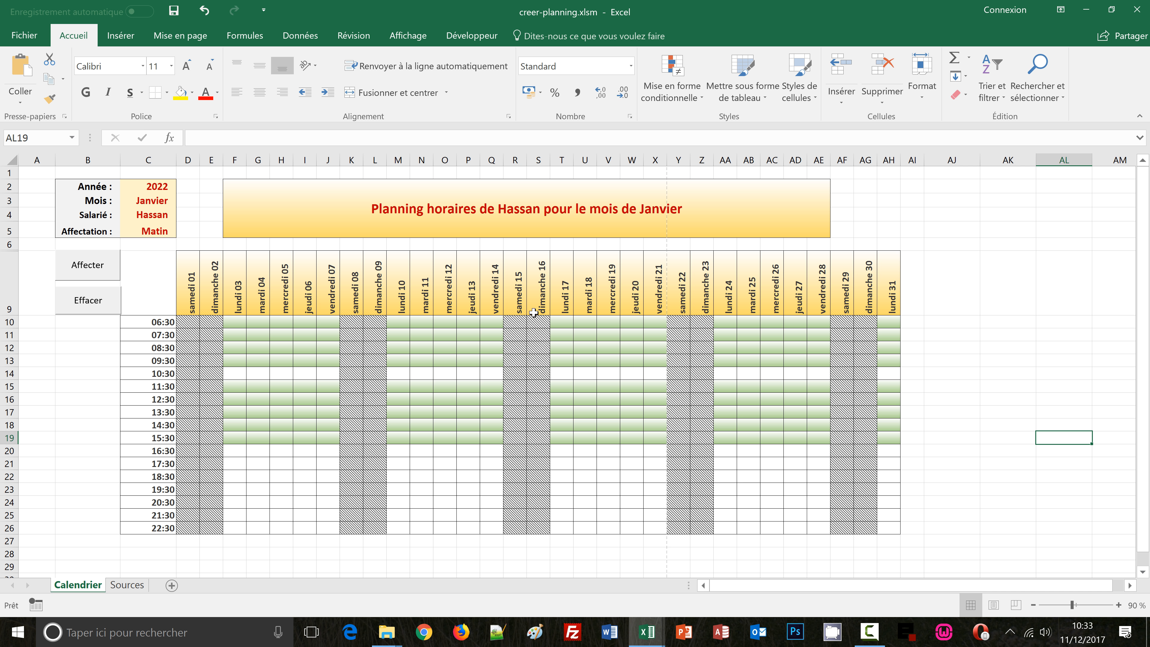
# Define the print area as the planning block from B2 to AH26
pyautogui.click(66, 183)
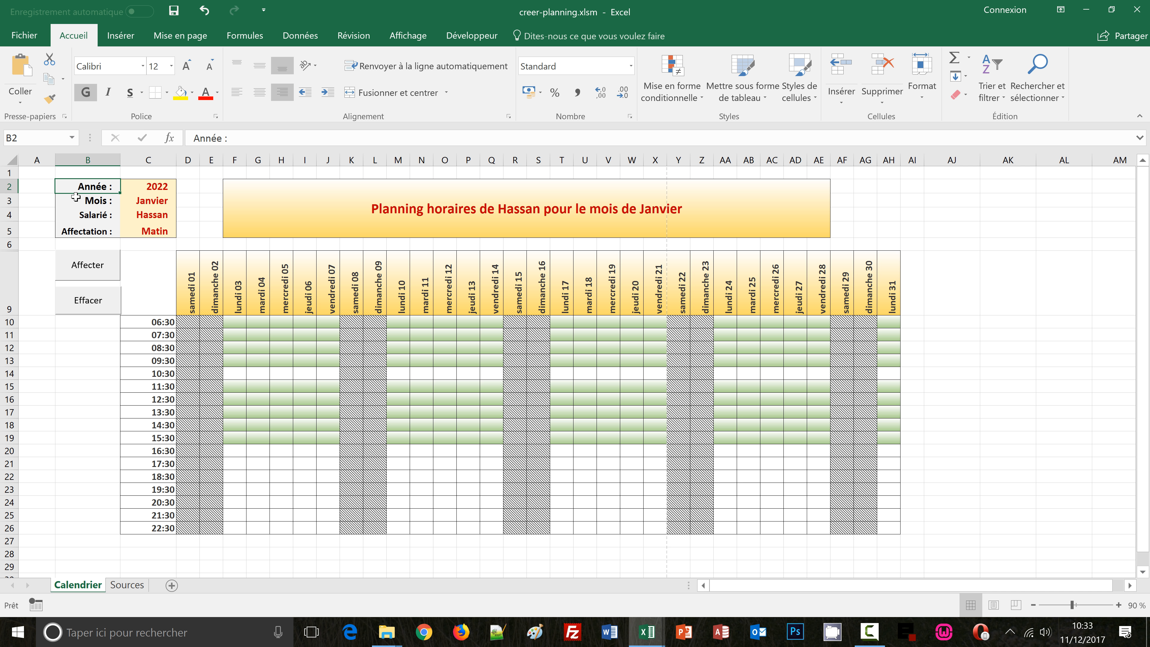
pyautogui.moveTo(76, 195)
pyautogui.mouseDown()
pyautogui.moveTo(249, 244)
pyautogui.moveTo(919, 529)
pyautogui.moveTo(892, 528)
pyautogui.moveTo(911, 524)
pyautogui.mouseUp()
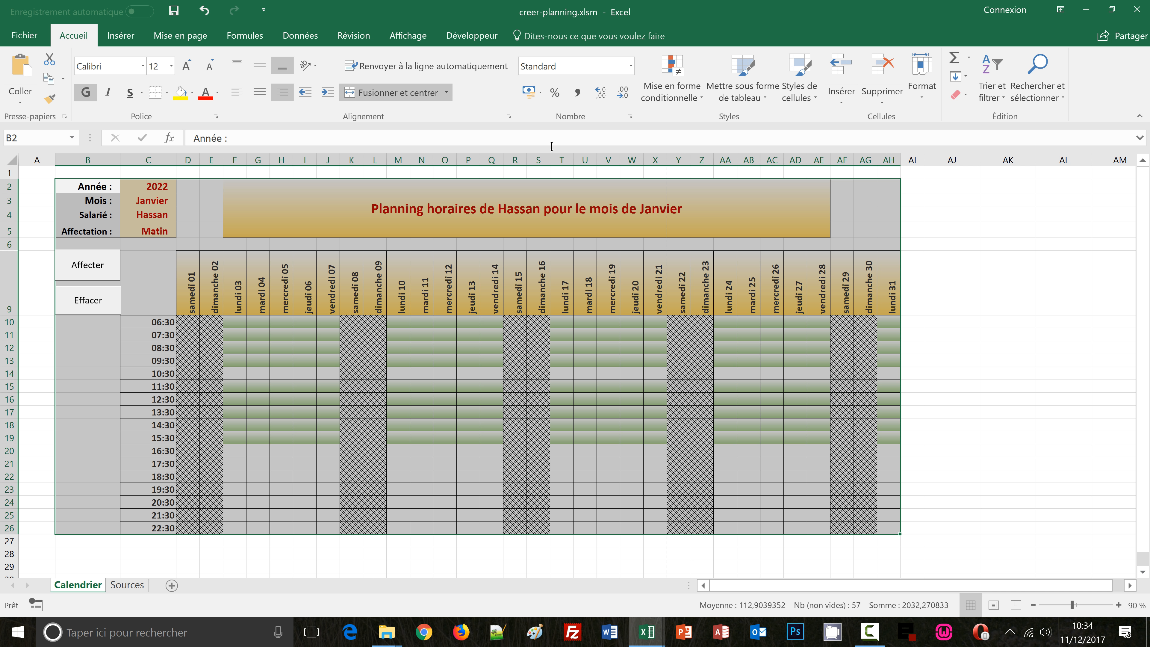
pyautogui.click(172, 37)
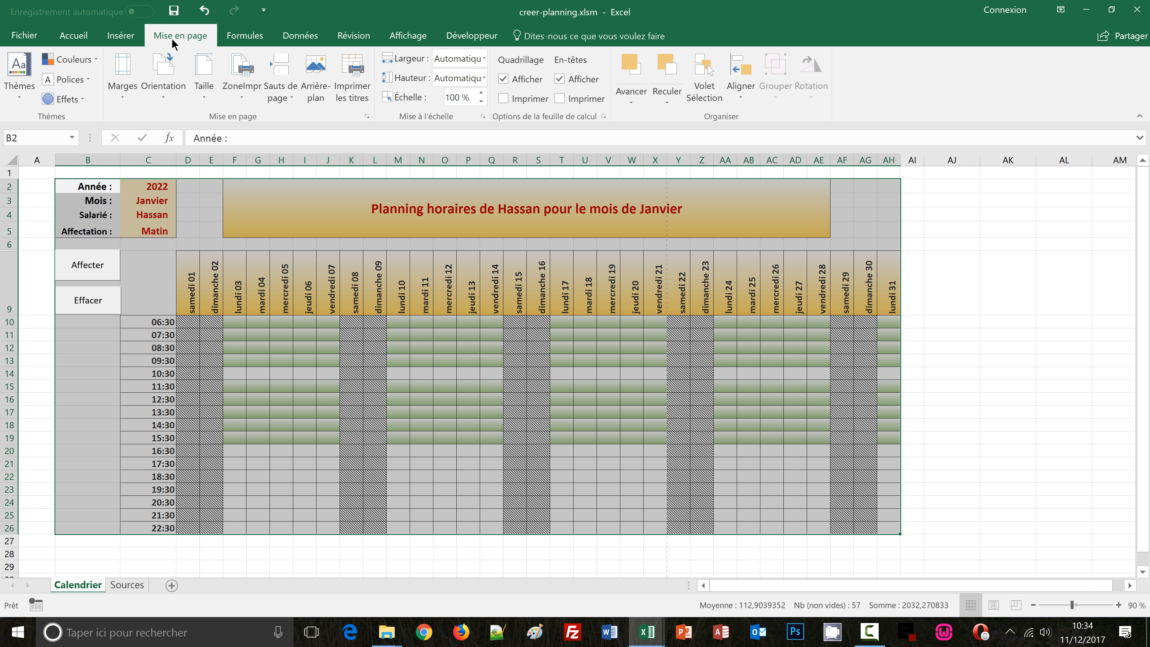
pyautogui.click(249, 98)
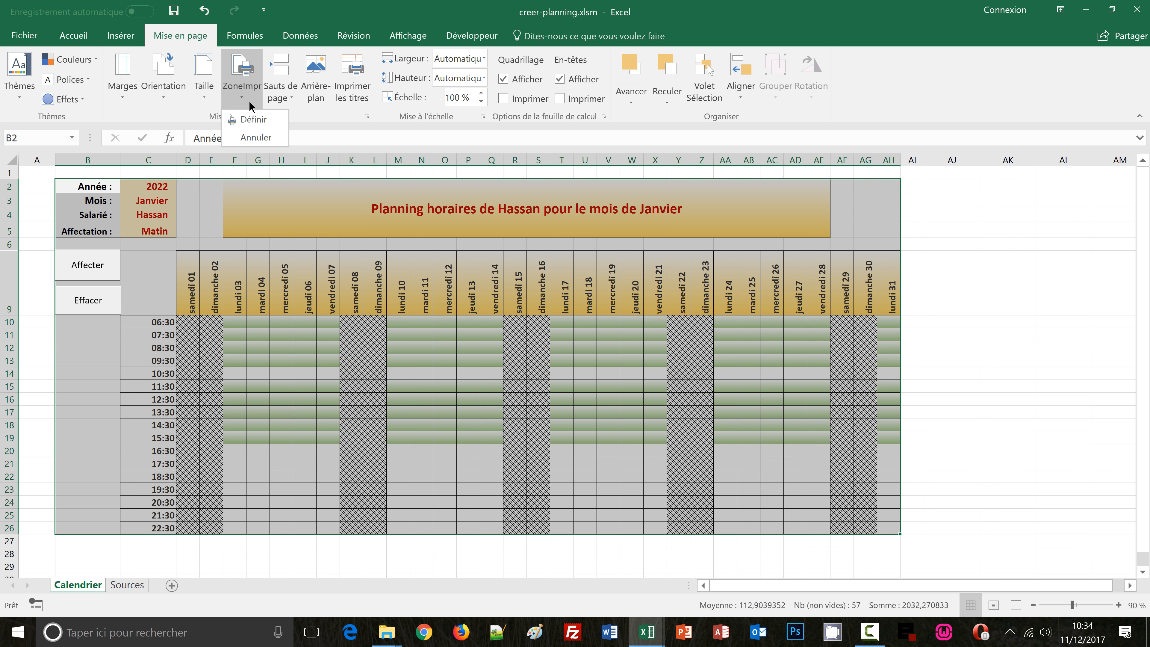
pyautogui.click(250, 119)
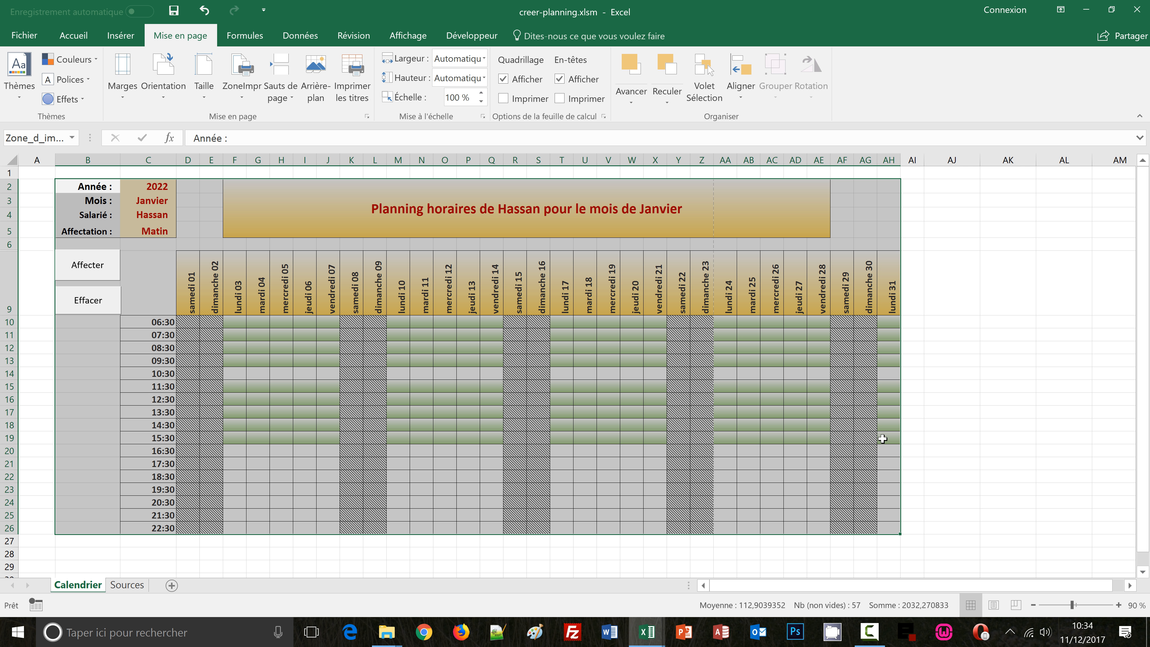
pyautogui.click(959, 436)
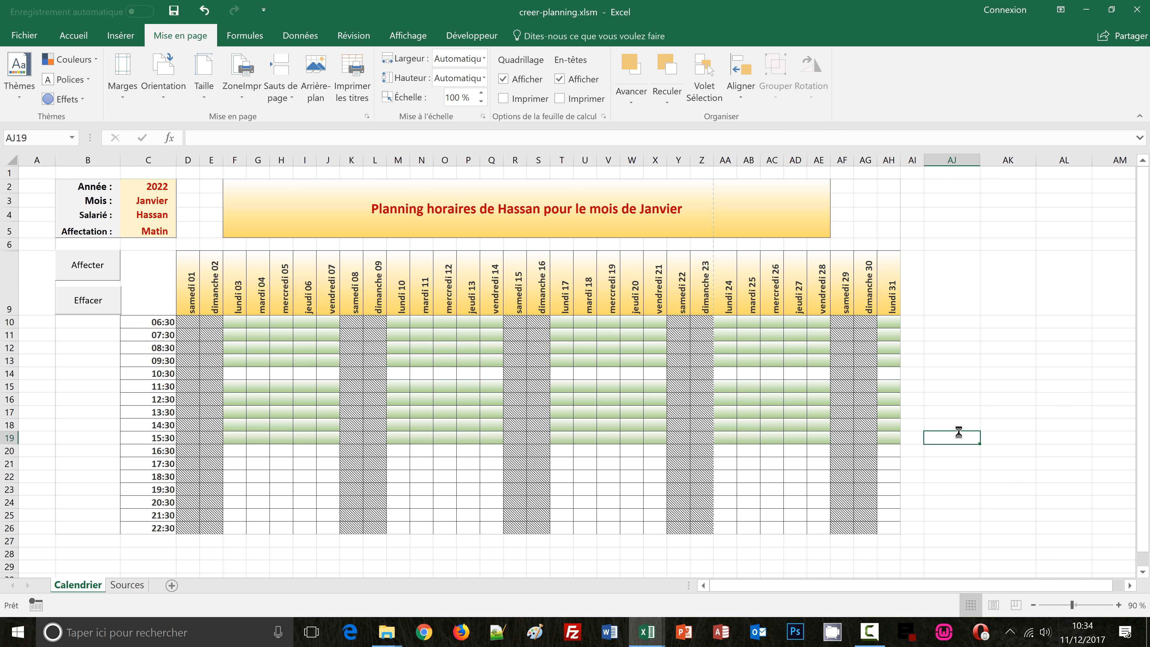
# In print preview, scale the printout to fit all columns on one page
pyautogui.hotkey('ctrl', 'p')
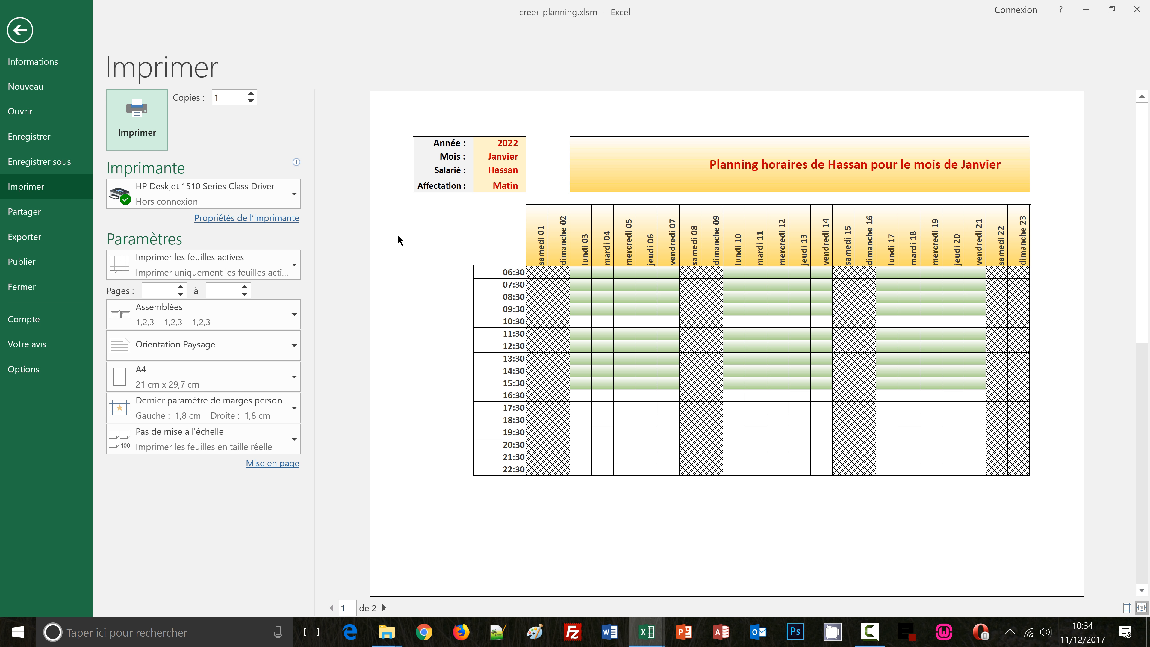
pyautogui.click(282, 445)
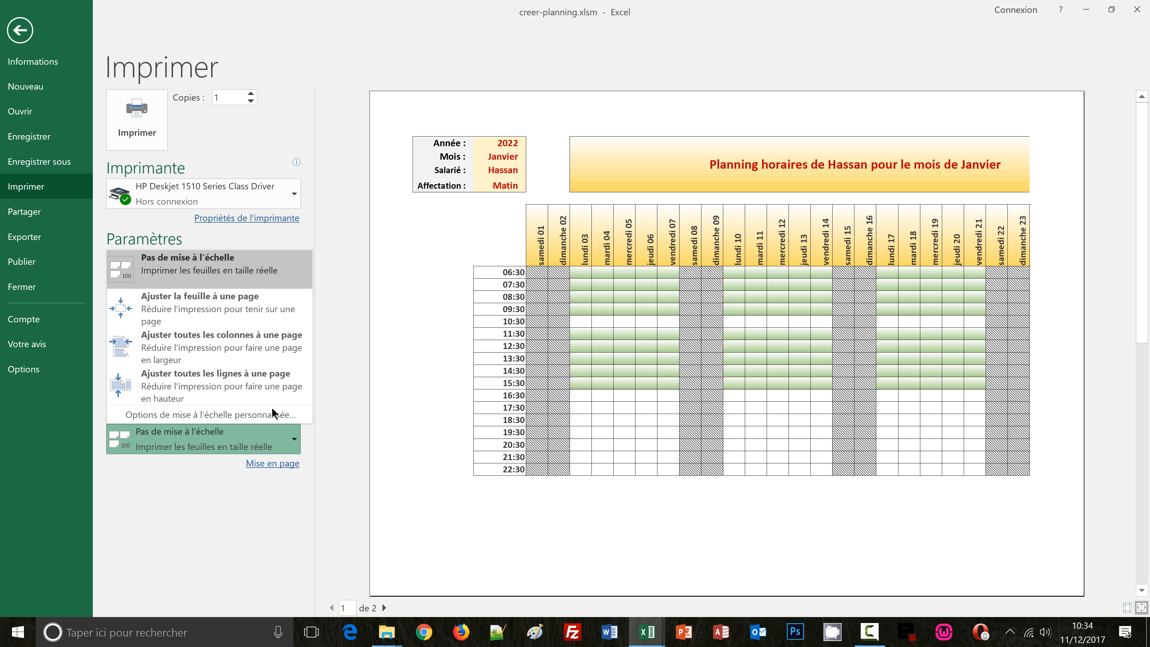
pyautogui.click(237, 351)
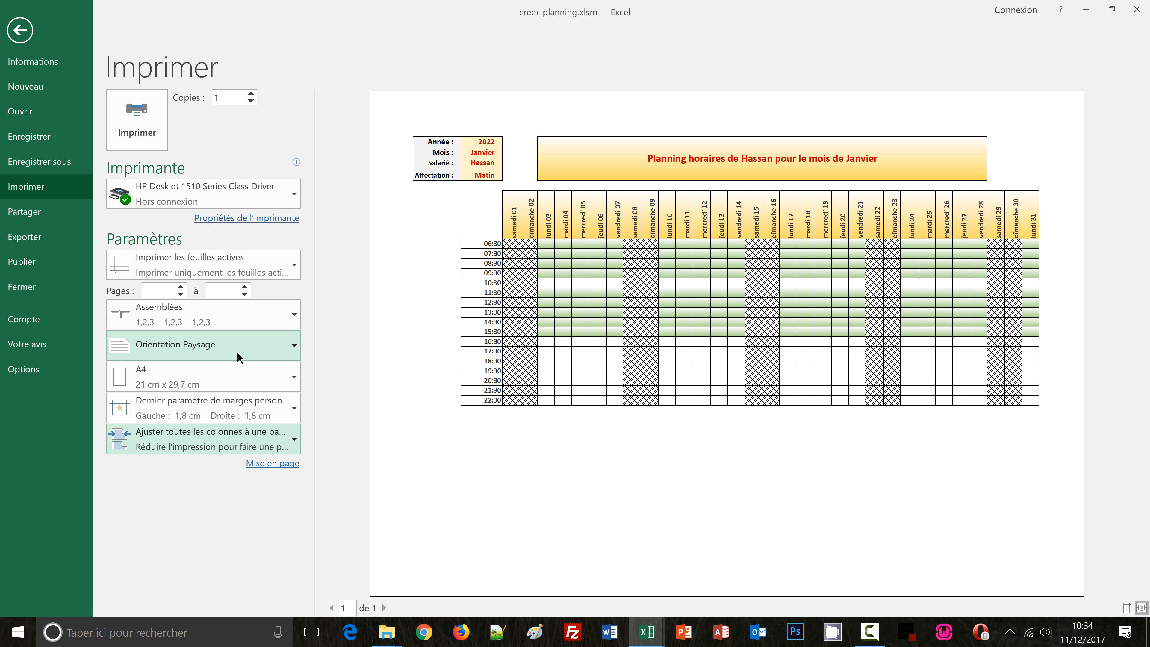
# Center the page horizontally in the page setup margins and return to the sheet
pyautogui.click(271, 471)
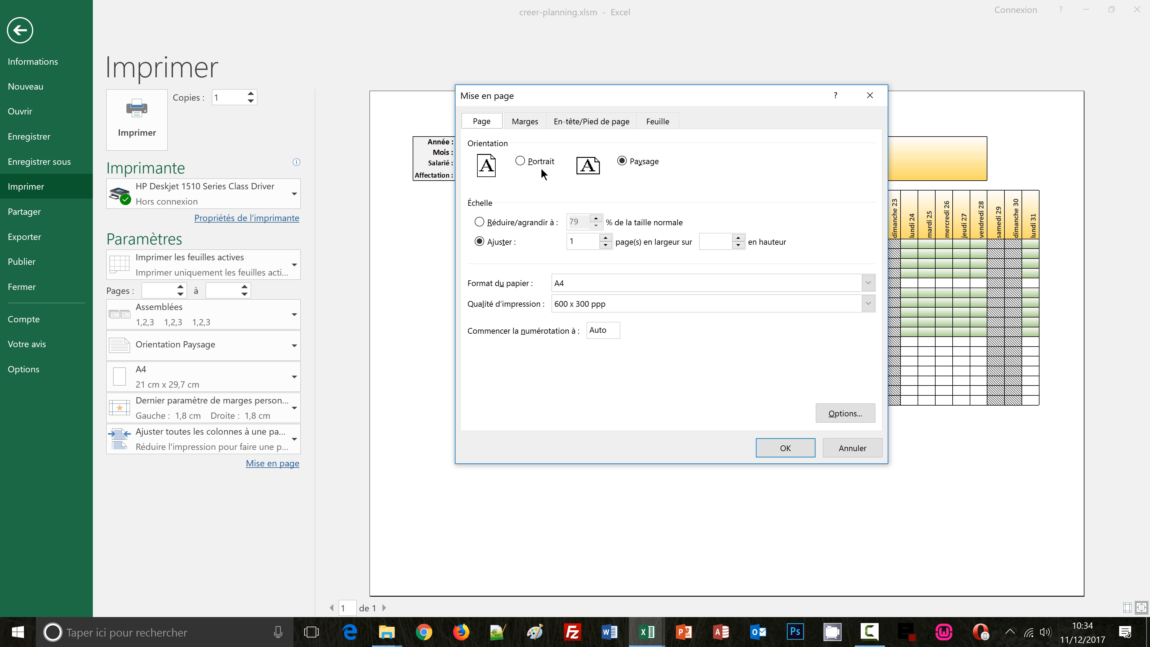
pyautogui.click(530, 122)
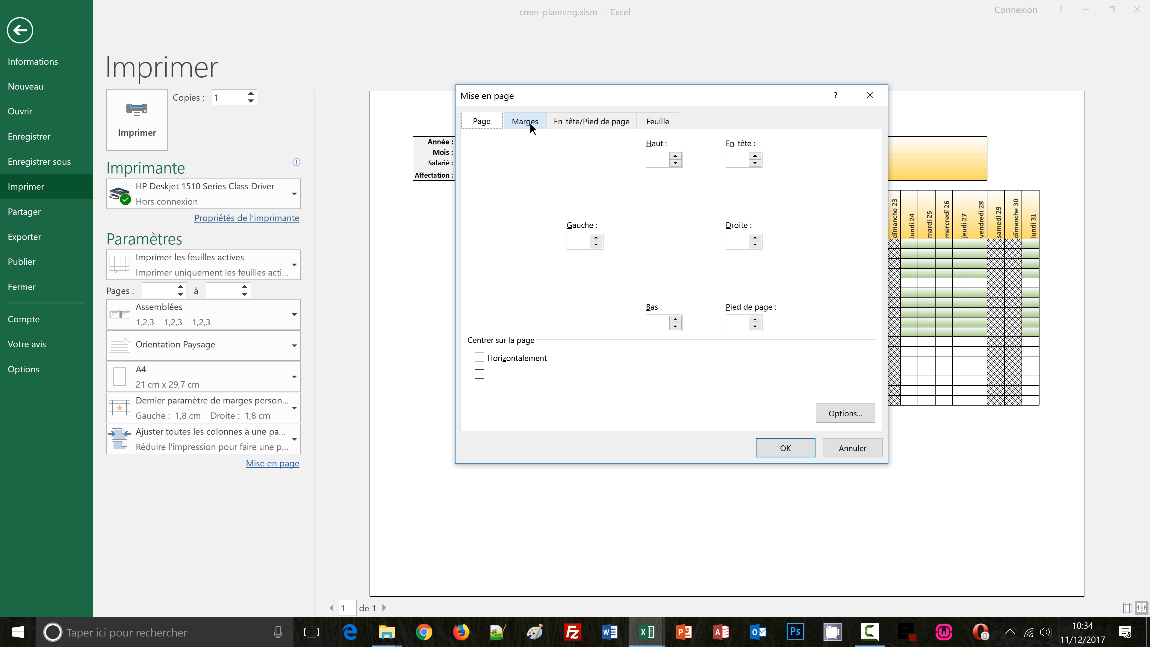
pyautogui.click(483, 357)
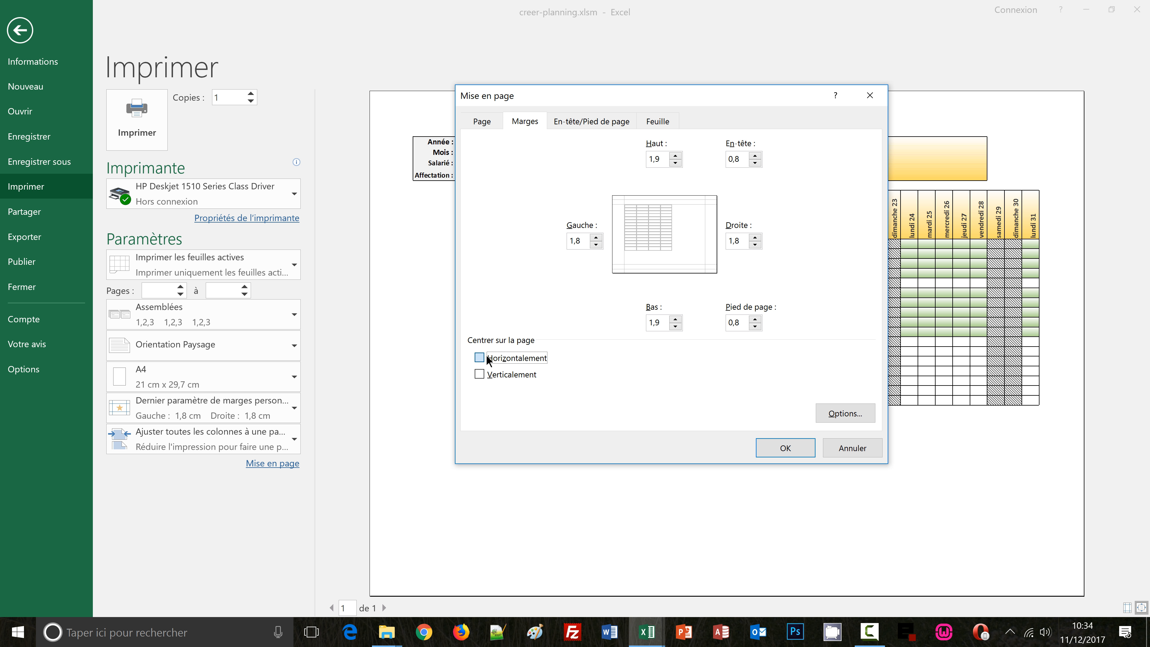
pyautogui.click(777, 450)
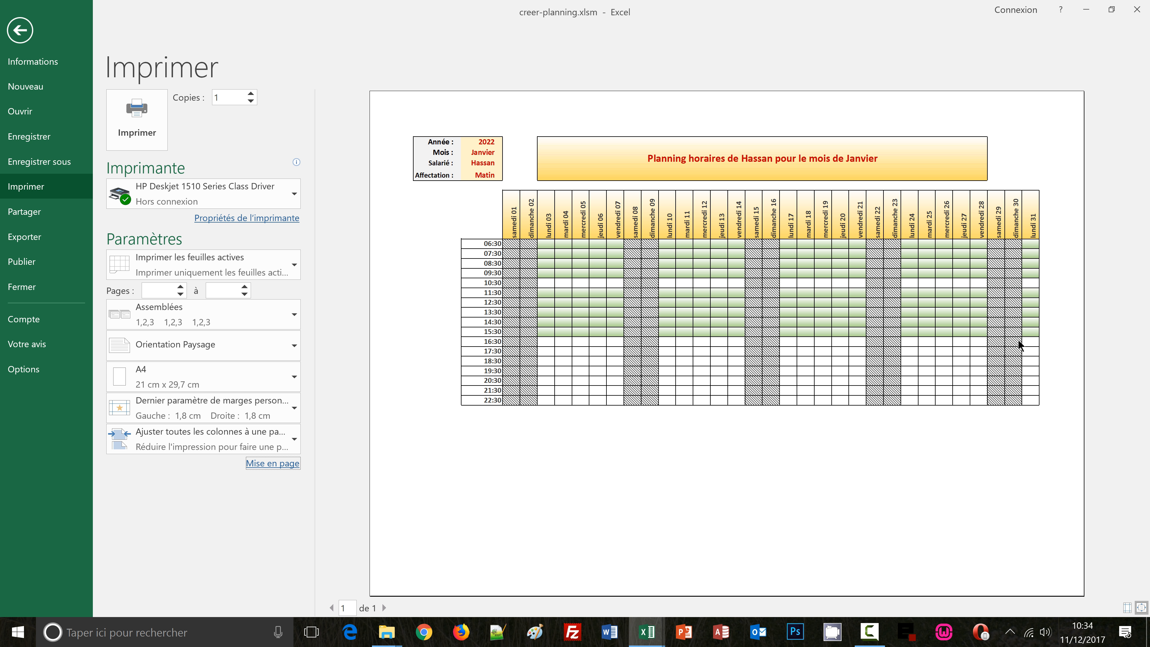
pyautogui.click(34, 43)
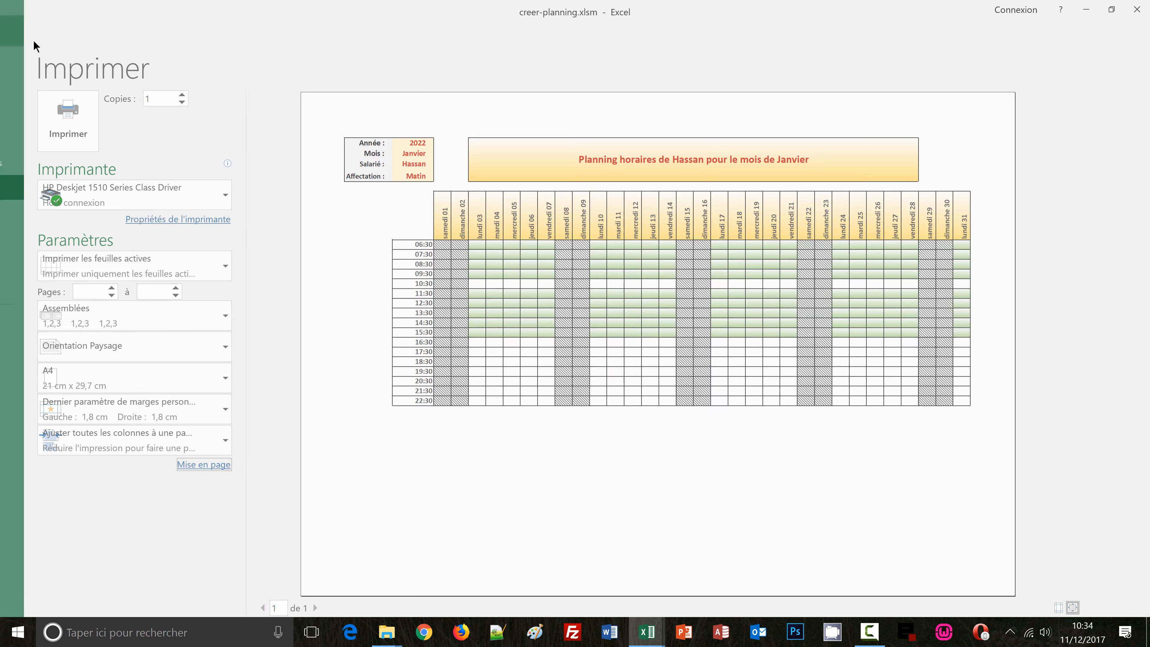
# Start saving a copy with the macro-enabled Excel template (*.xltm) file type
pyautogui.click(77, 386)
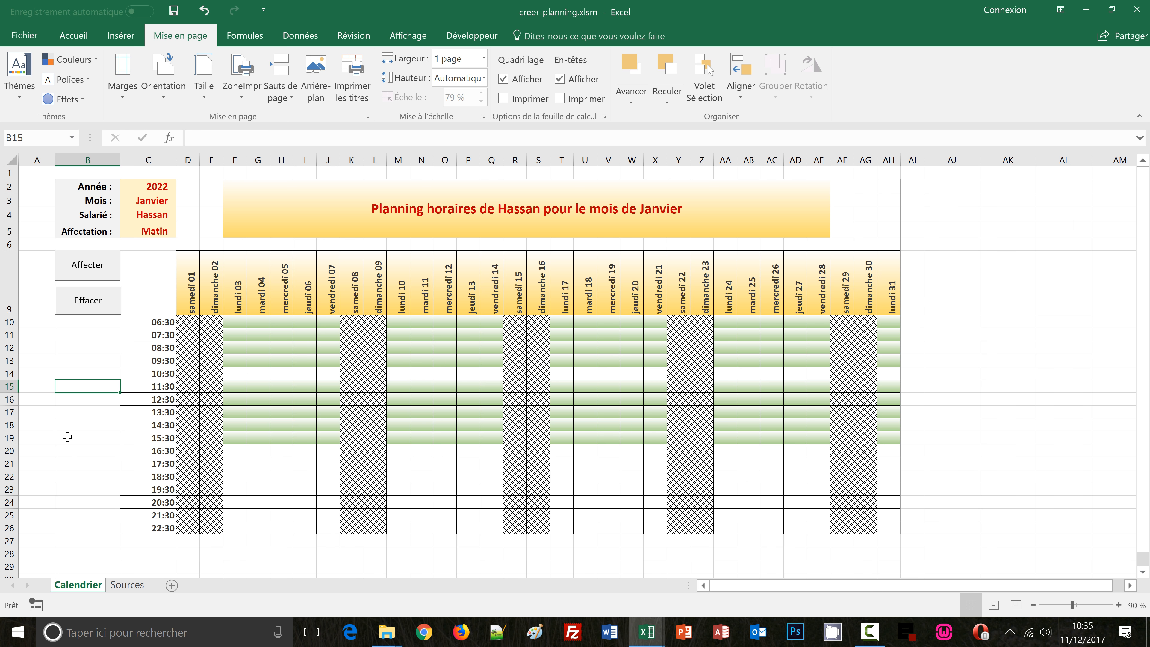
pyautogui.click(45, 438)
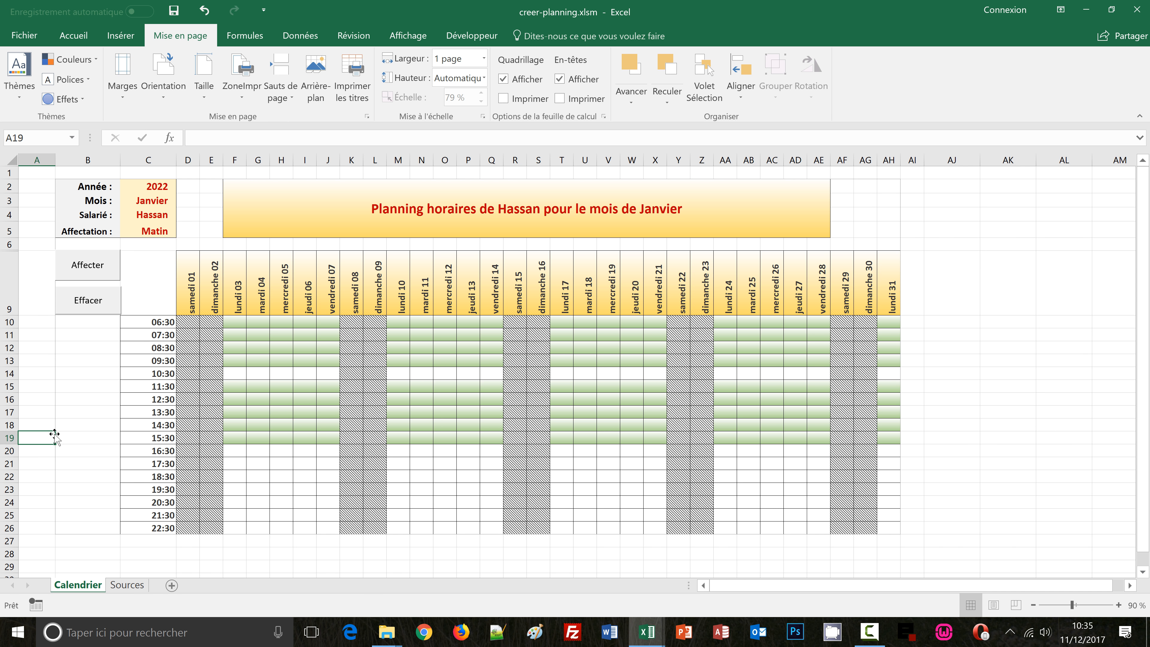
pyautogui.click(18, 42)
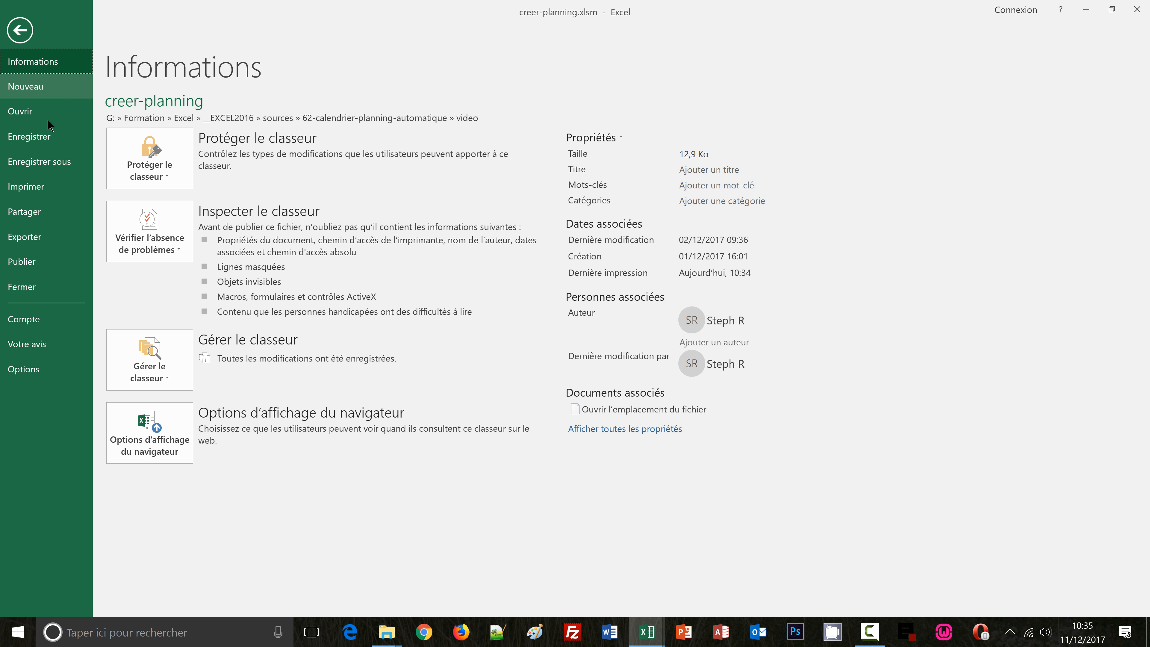
pyautogui.click(51, 162)
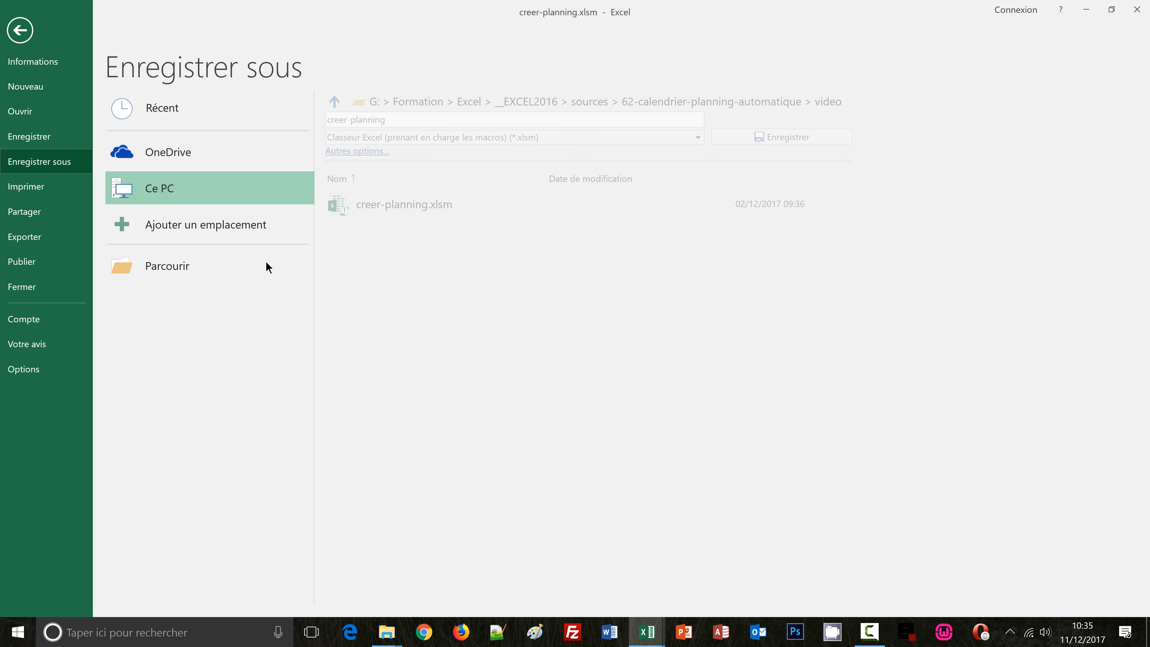
pyautogui.click(172, 269)
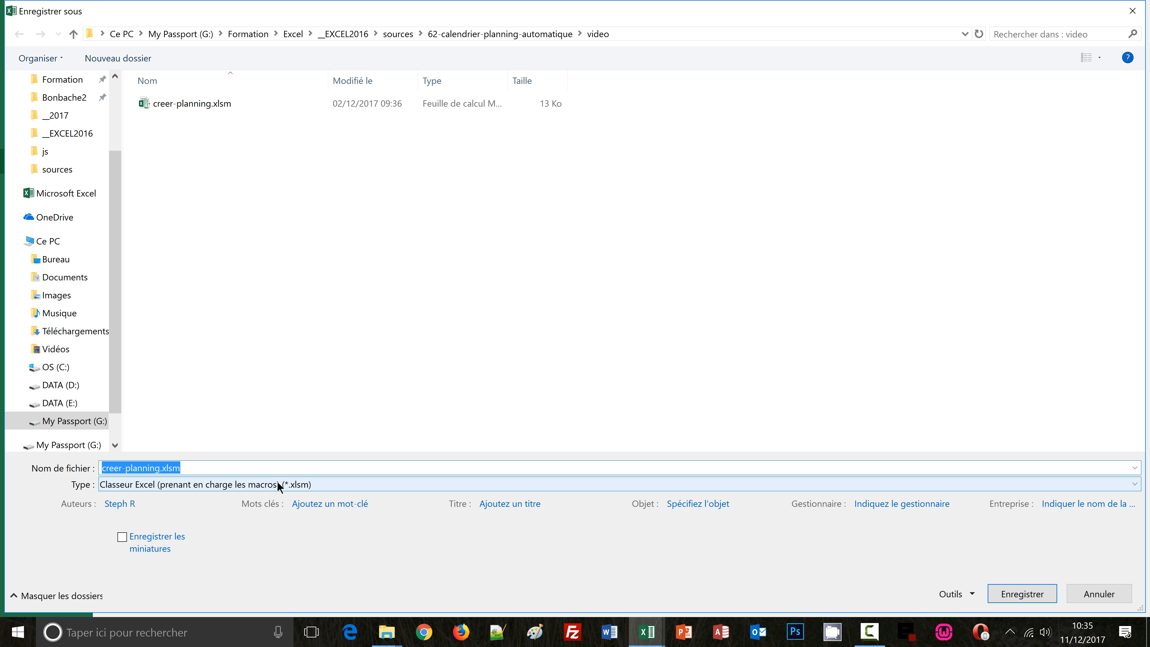
pyautogui.click(267, 485)
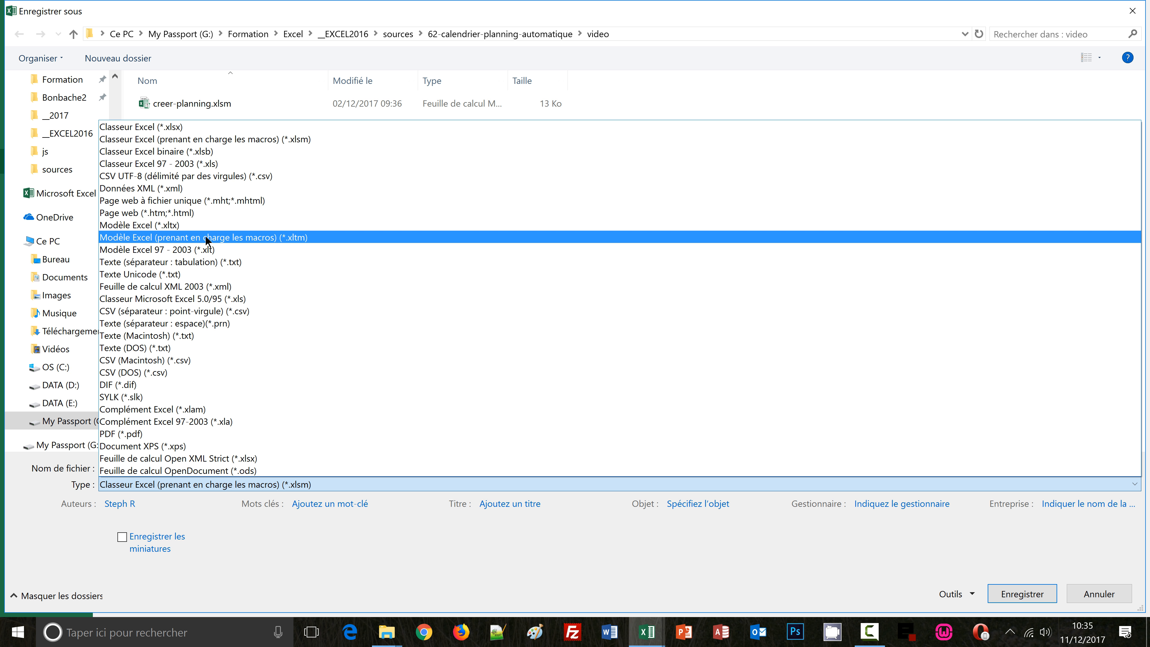
pyautogui.click(254, 236)
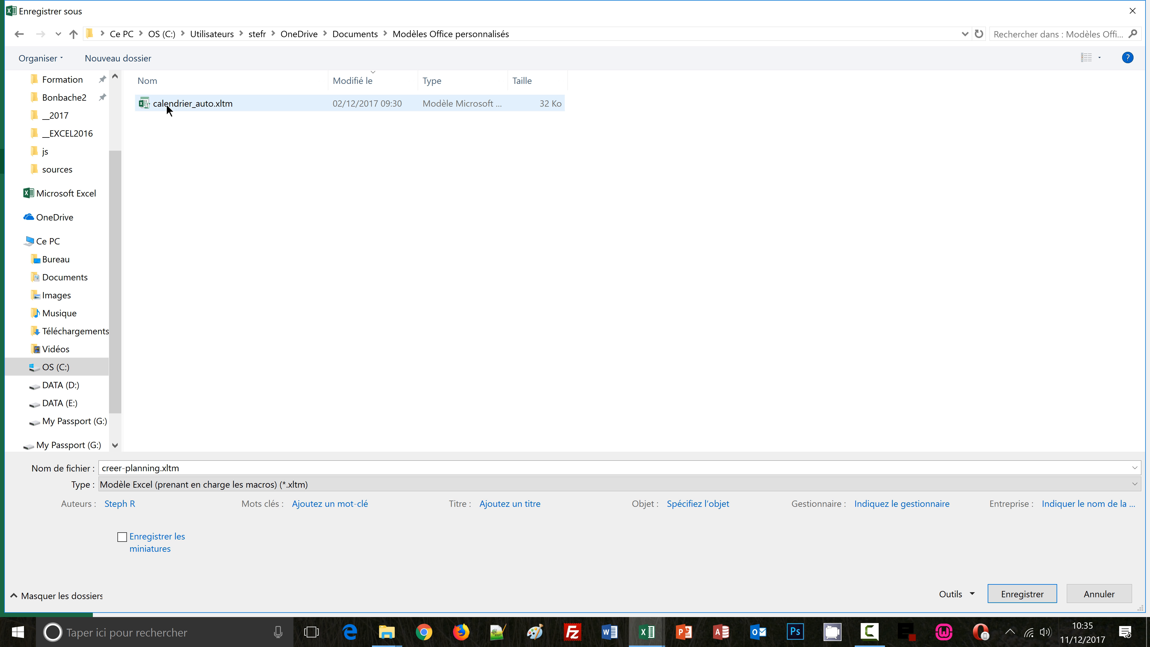
# Rename the template file to planning.xltm and save it in the custom Office templates folder
pyautogui.doubleClick(157, 467)
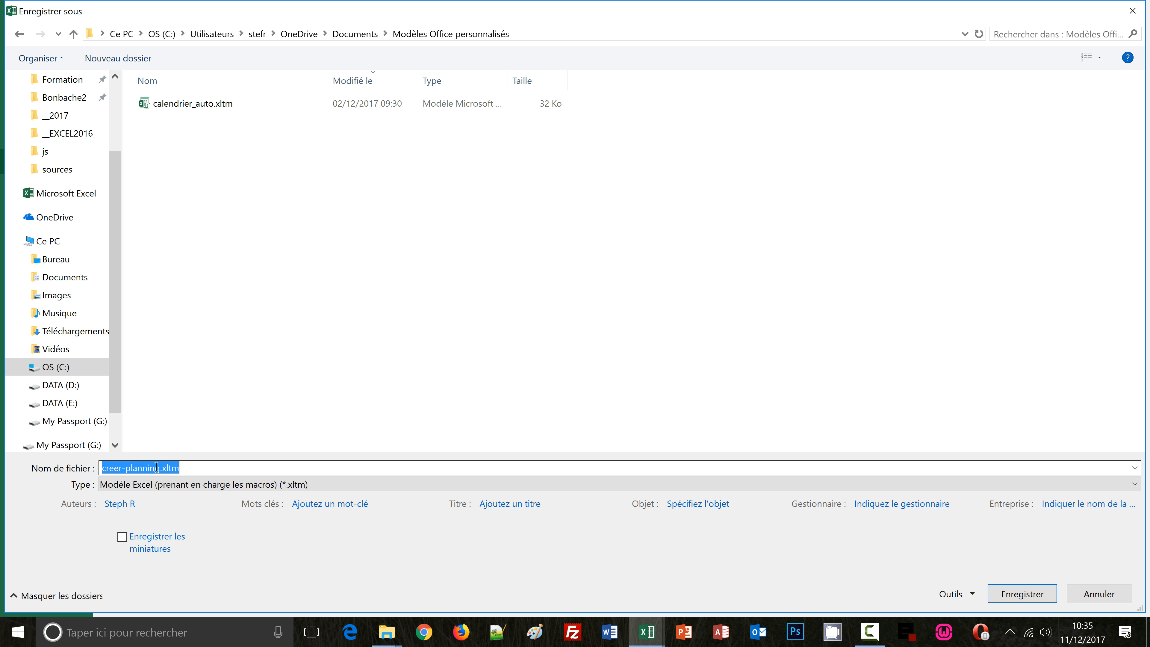
pyautogui.click(158, 467)
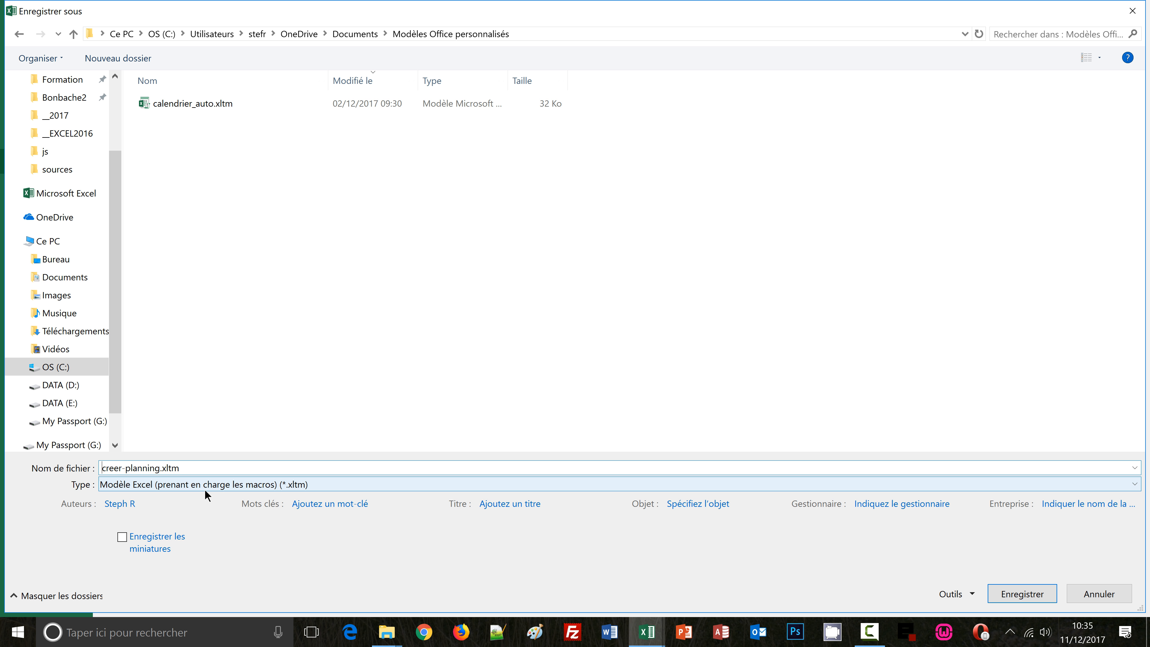
pyautogui.hotkey('ctrl', 'shift', 'Right')
pyautogui.press('Delete')
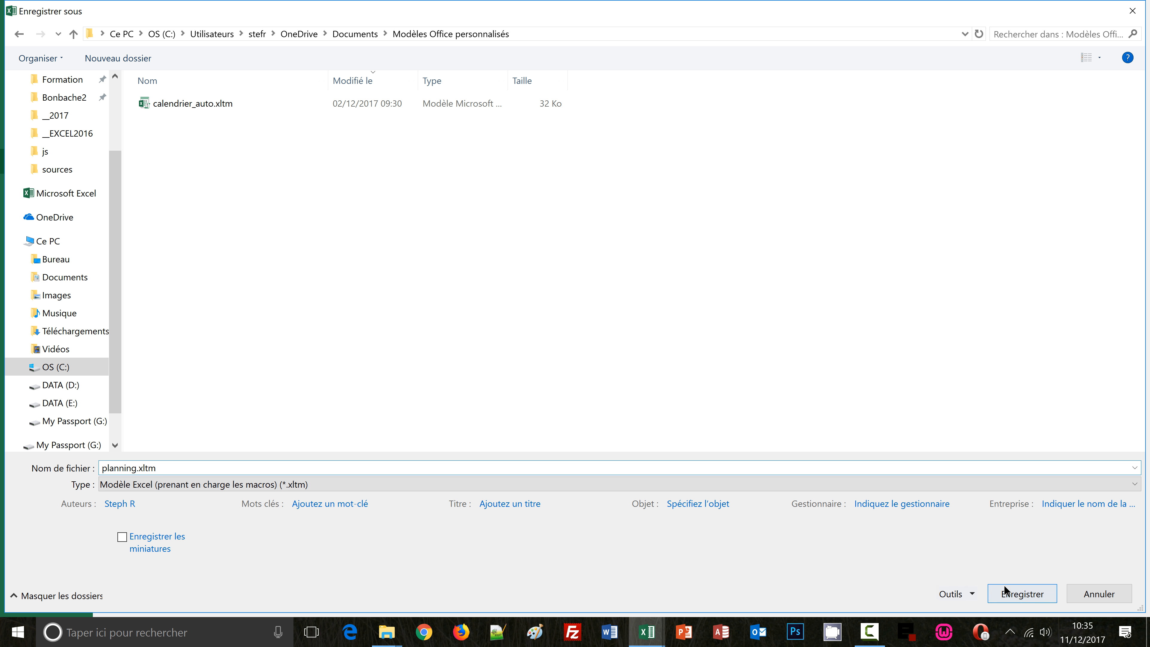
pyautogui.click(1018, 595)
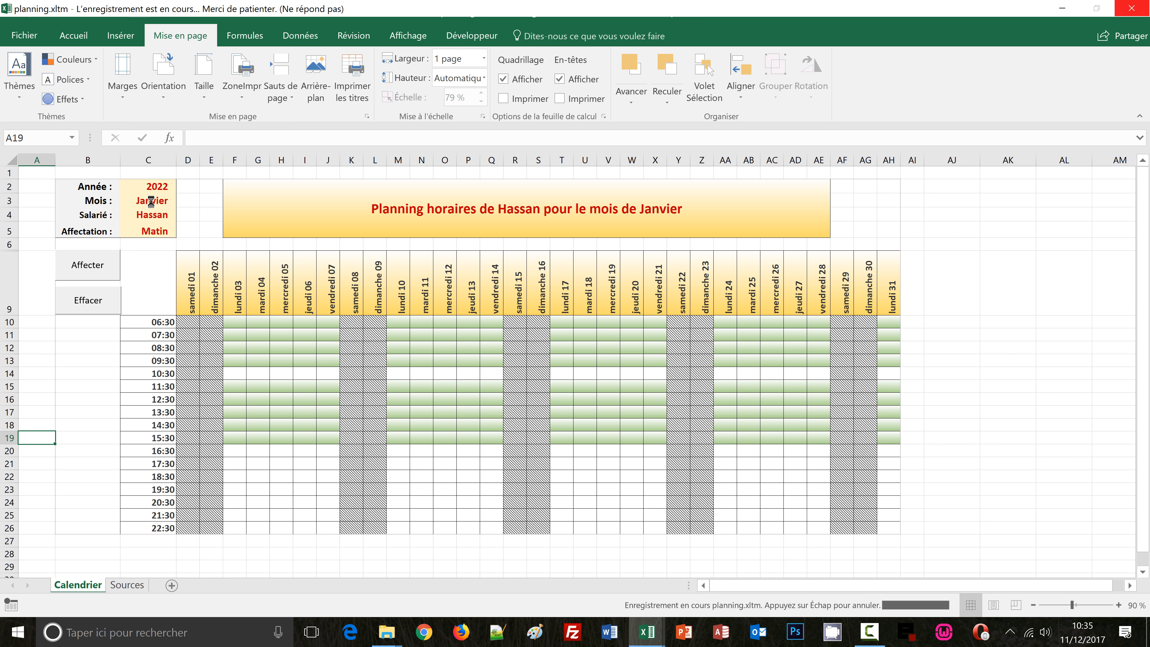
# Clear the year, month, employee and shift entries in C2:C5 and save the template
pyautogui.moveTo(152, 187); pyautogui.dragTo(152, 231)
pyautogui.press('Delete')
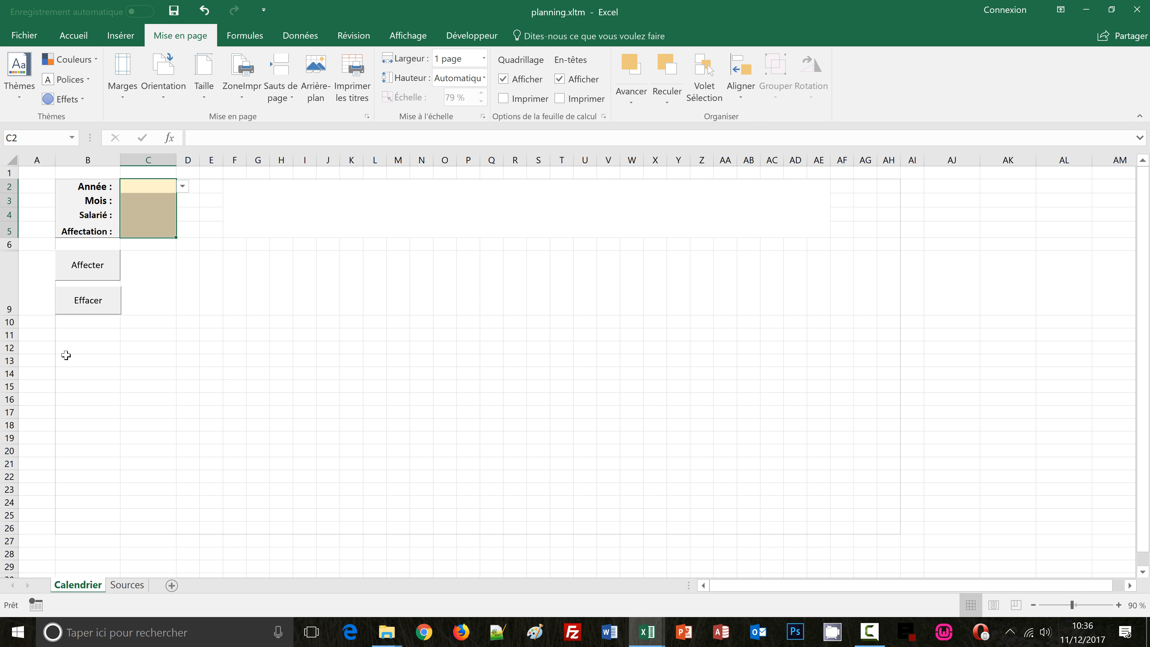
pyautogui.click(45, 338)
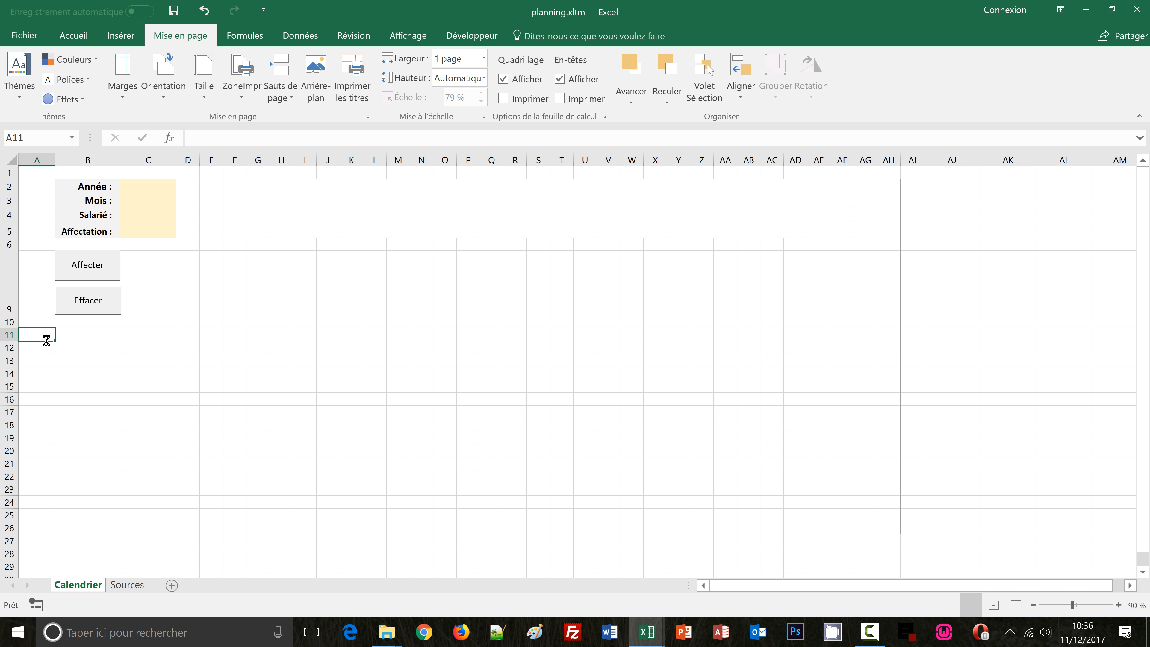
pyautogui.hotkey('ctrl', 's')
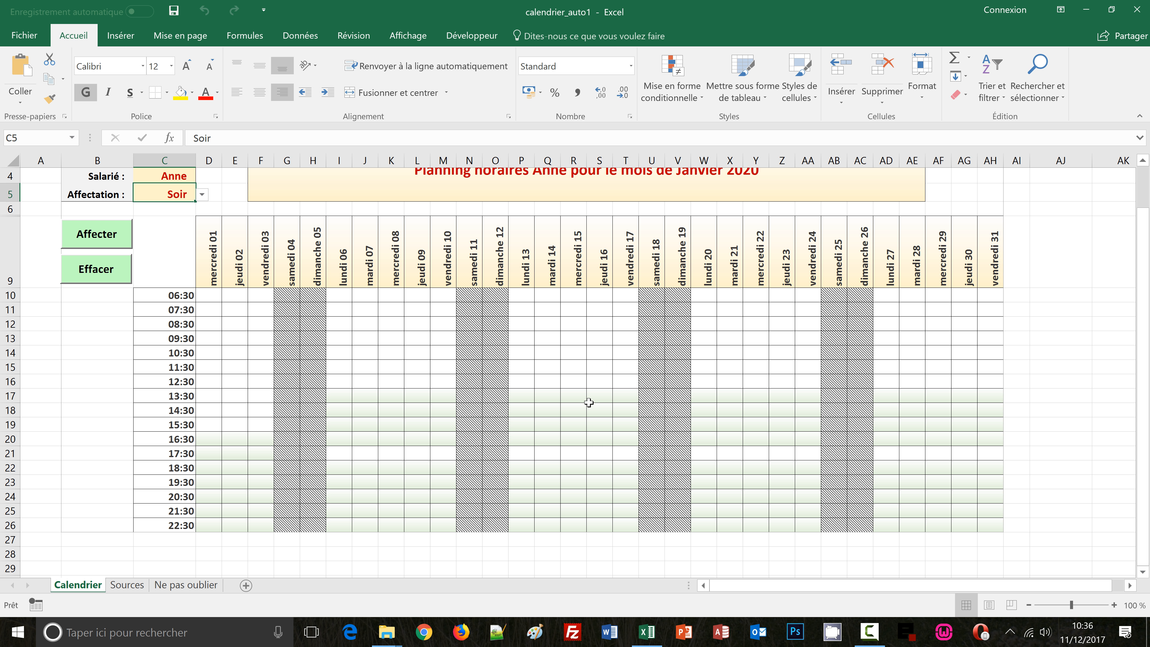
# Close the calendrier_auto1 workbook without saving its changes
pyautogui.hotkey('ctrl', 'w')
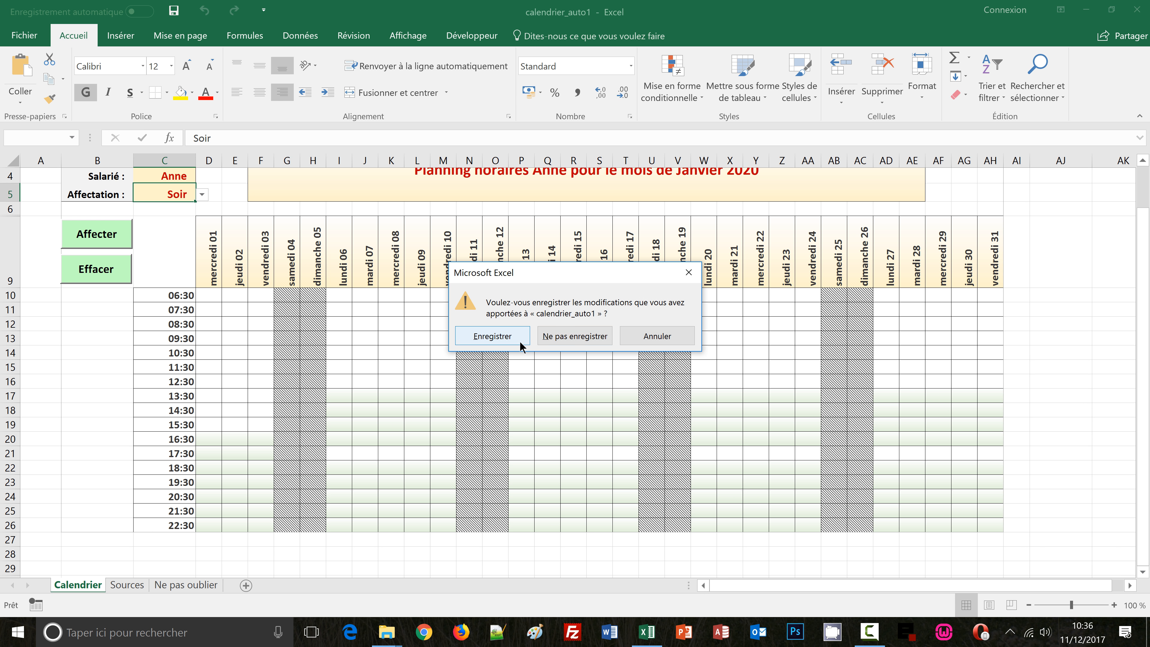
pyautogui.click(551, 338)
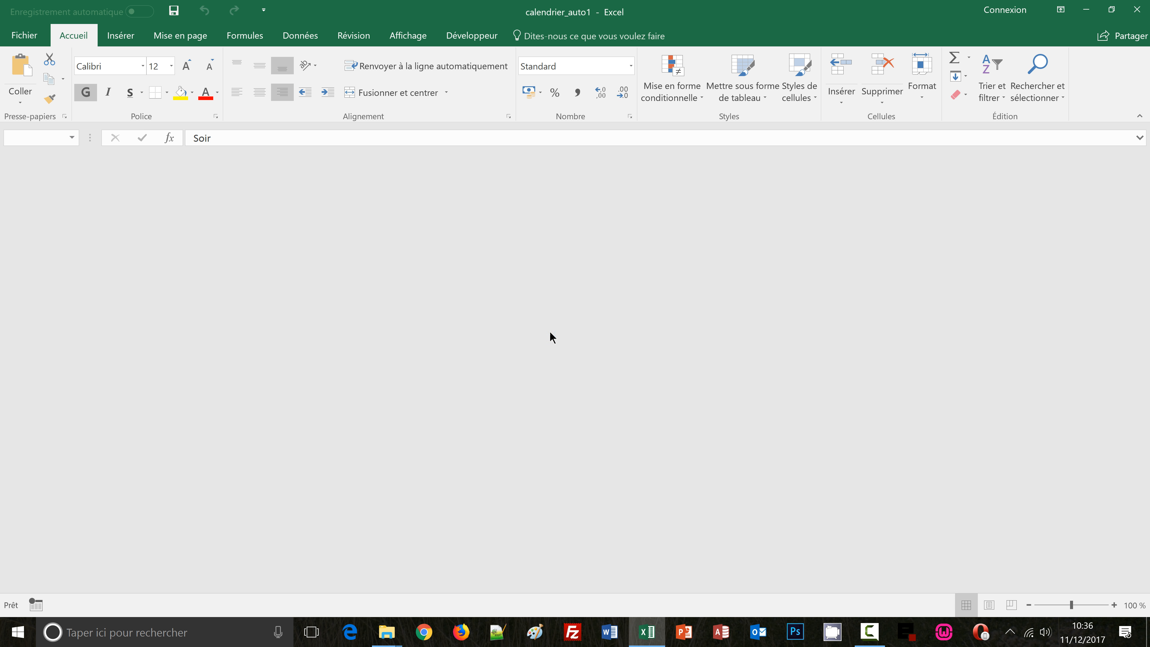
# Create a new workbook from the personal planning template
pyautogui.click(26, 36)
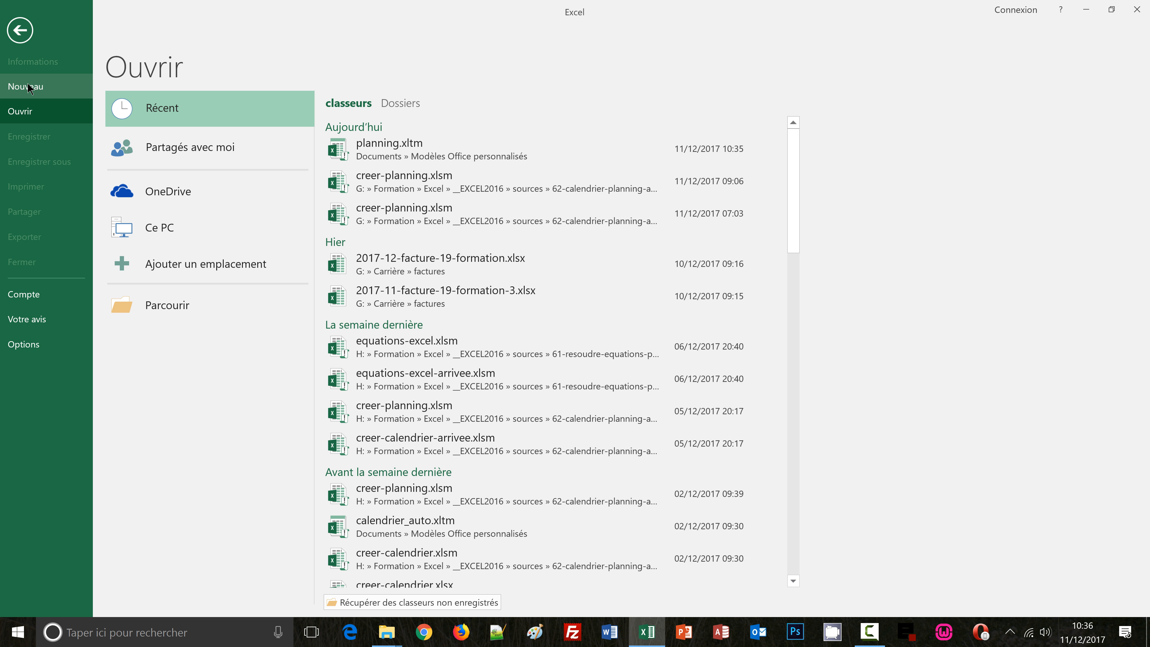
pyautogui.click(27, 86)
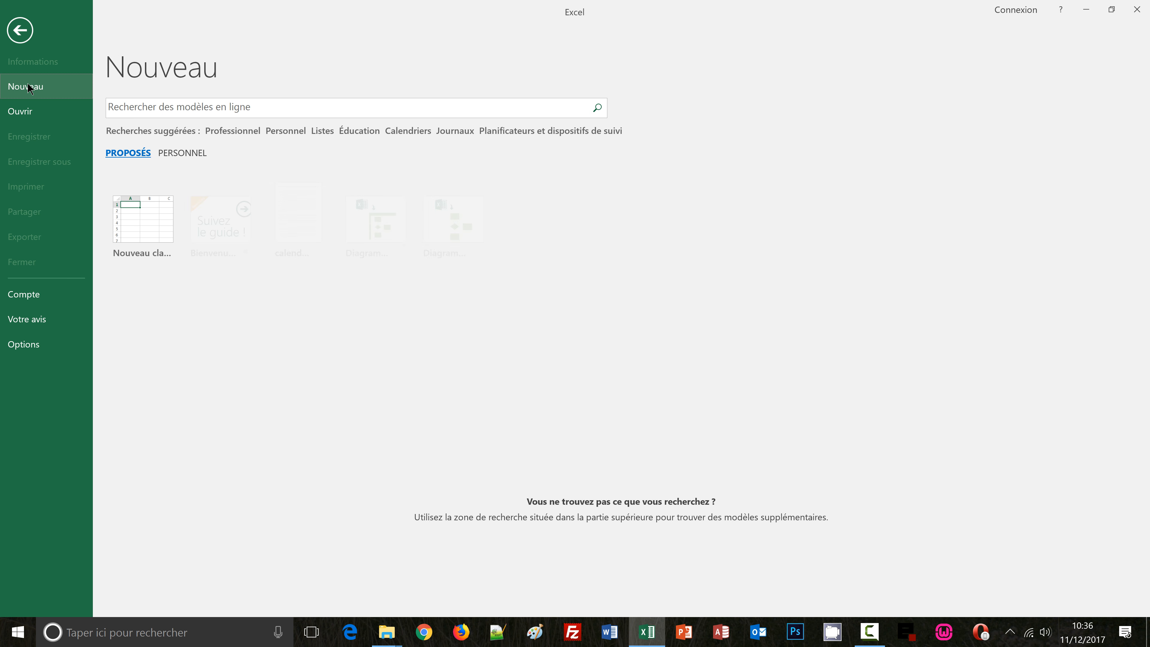
pyautogui.click(187, 154)
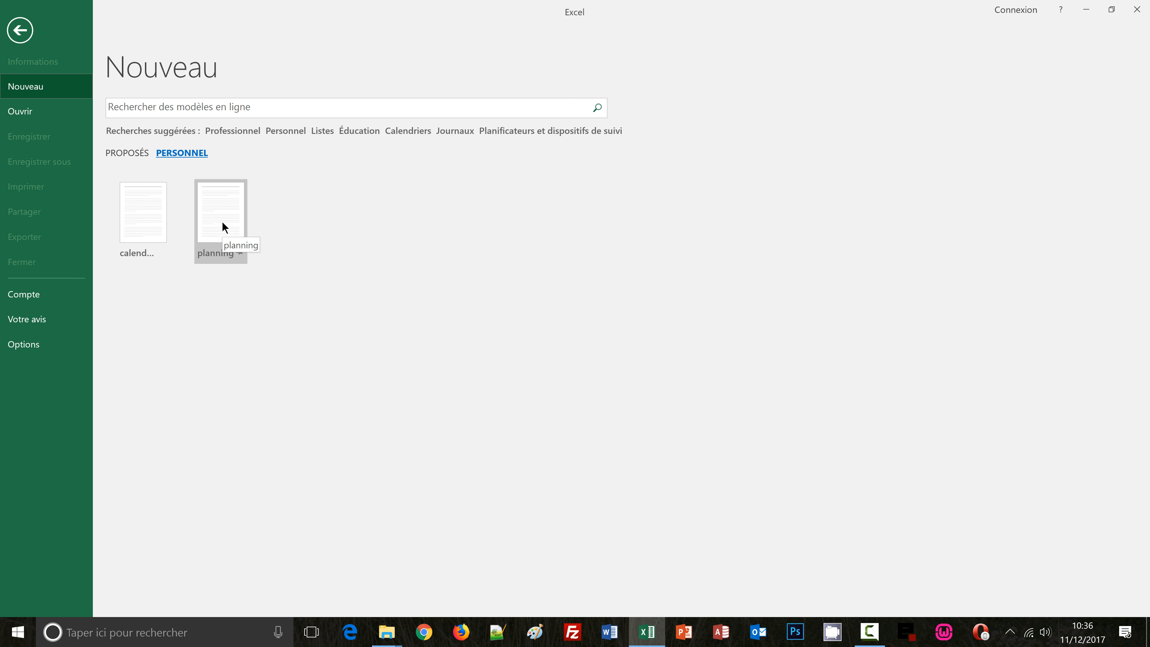
pyautogui.click(222, 225)
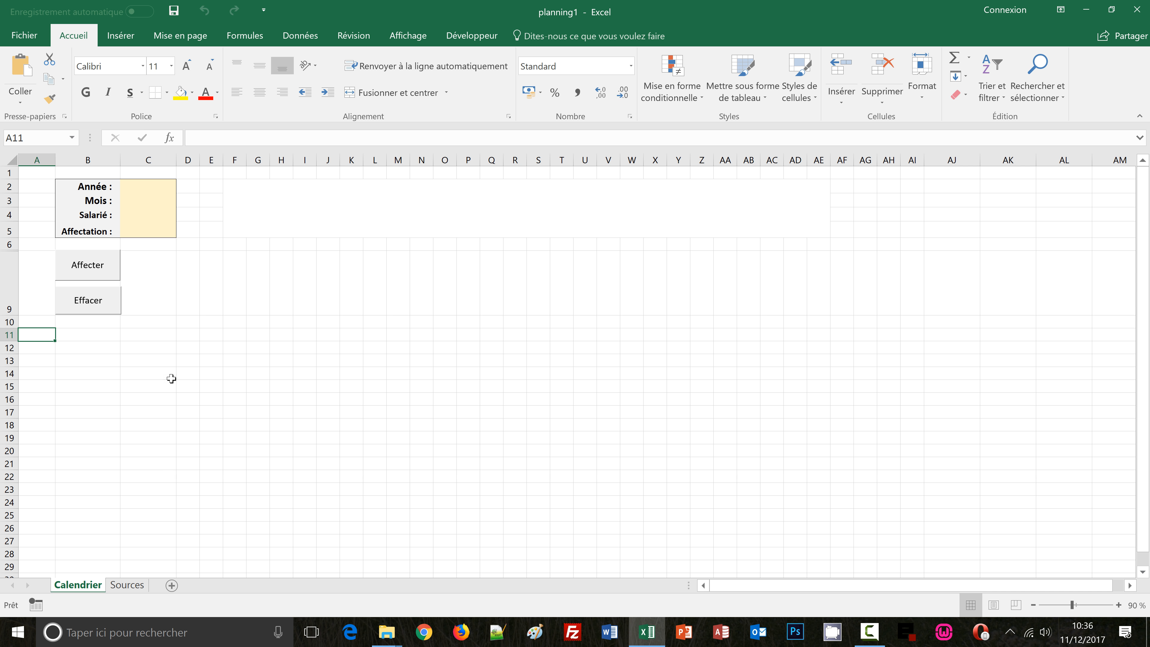
# Set the year to 2018 and the month to Mars using the dropdowns in C2 and C3
pyautogui.click(143, 190)
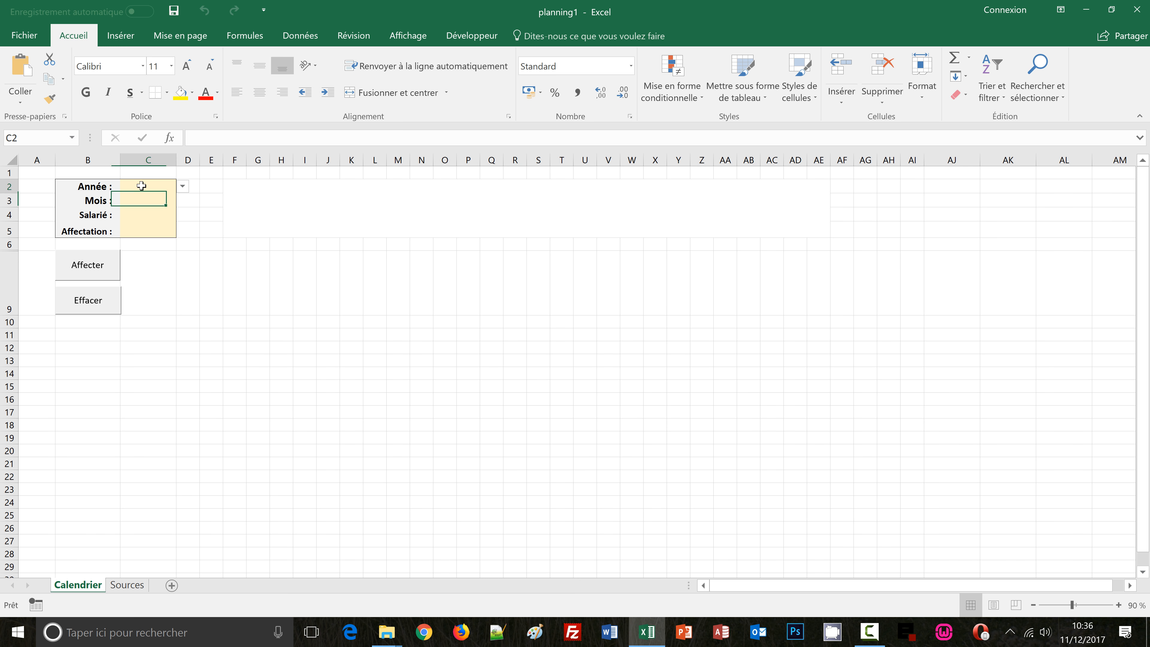
pyautogui.click(182, 187)
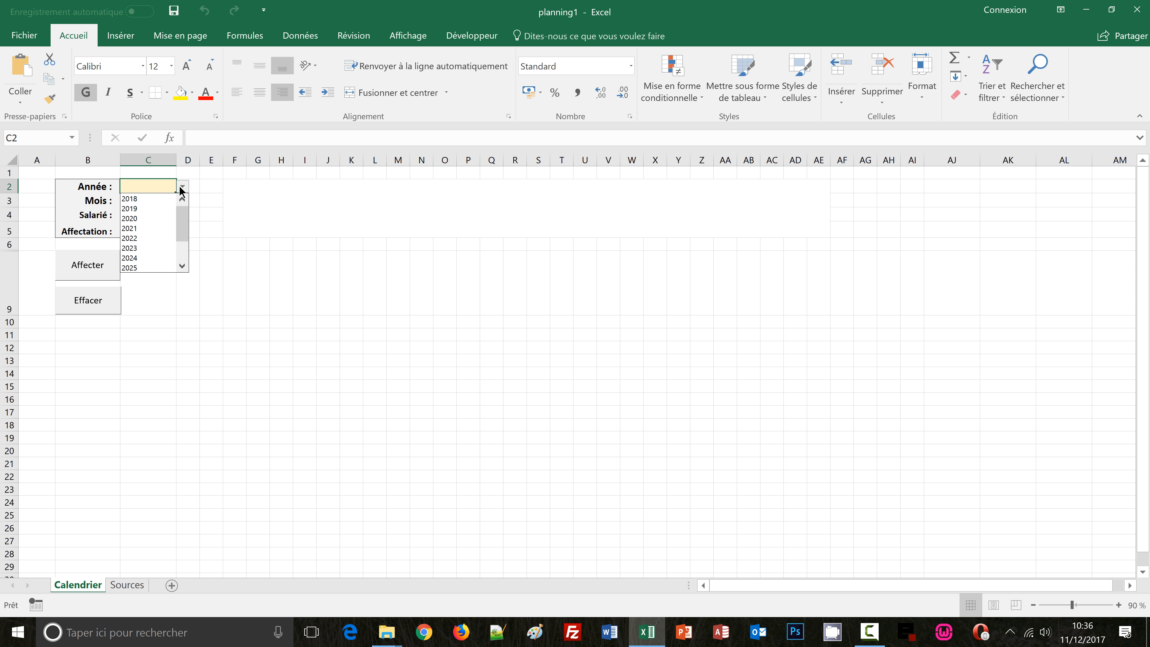
pyautogui.click(168, 199)
pyautogui.click(163, 200)
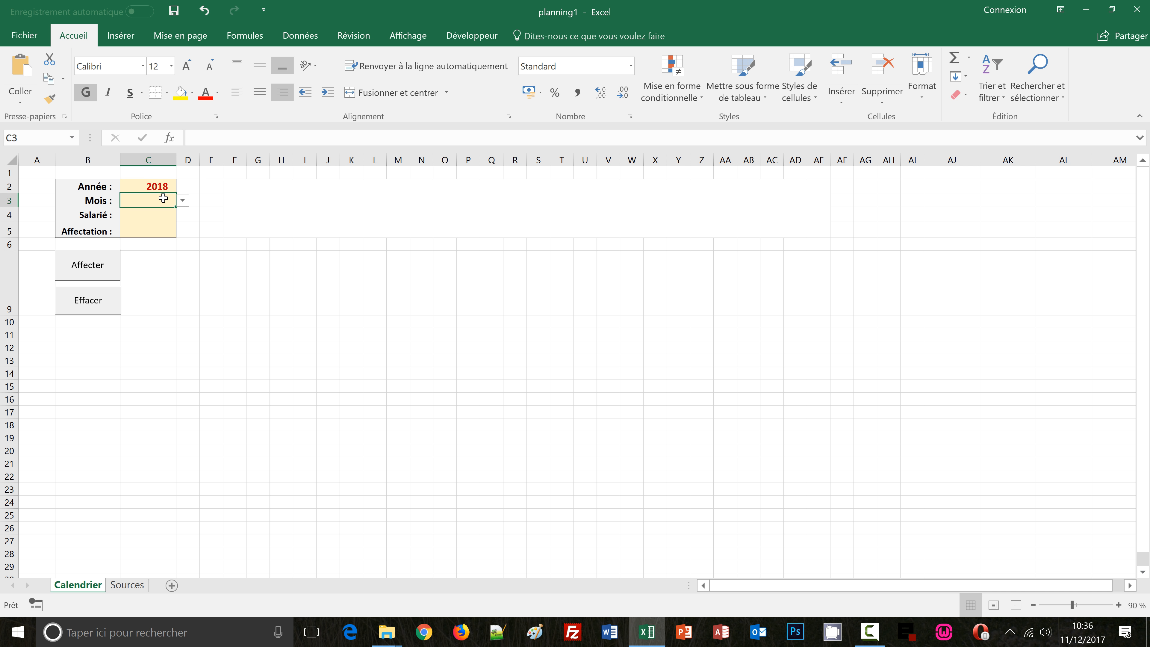
pyautogui.click(181, 202)
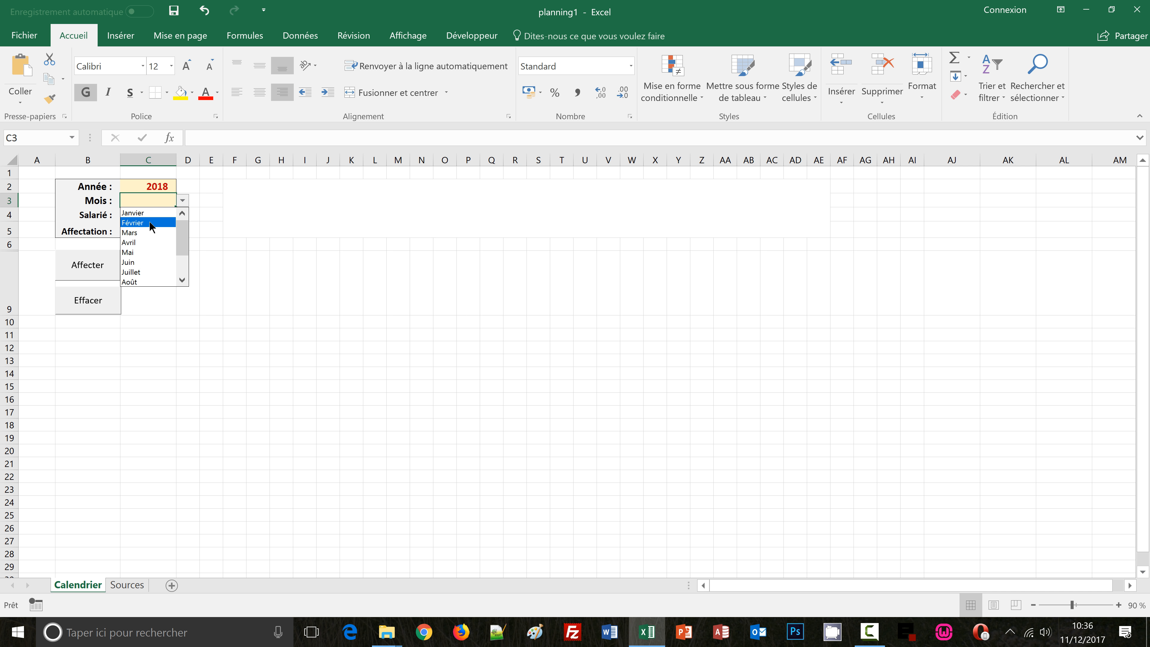
pyautogui.click(144, 233)
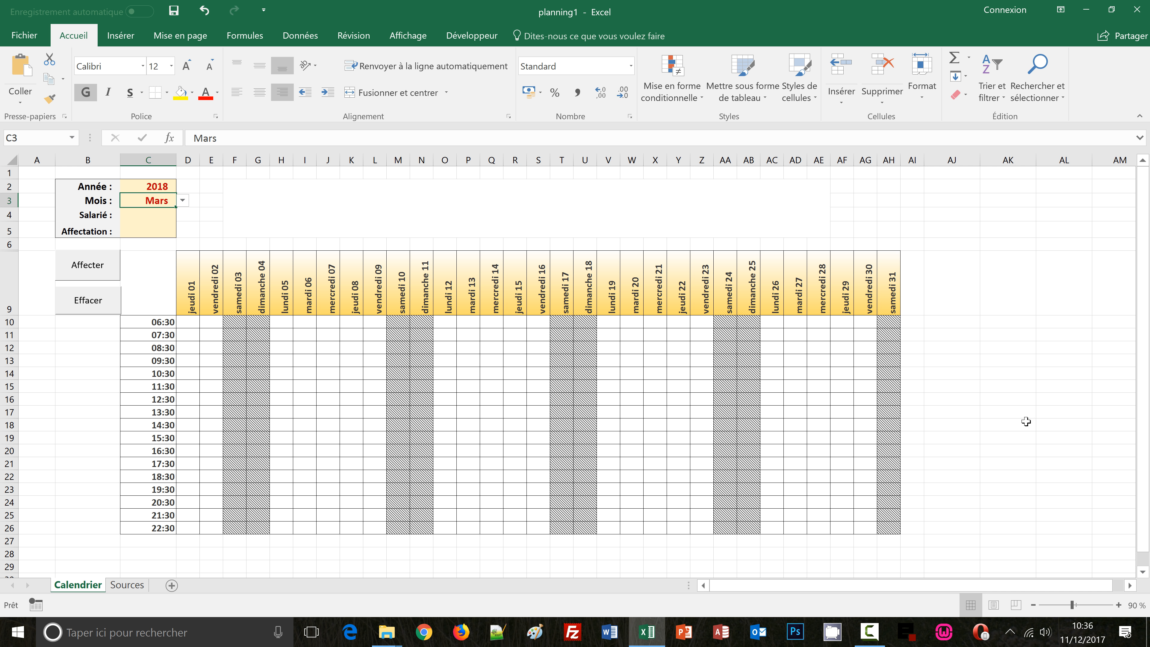
# Choose Paul as the employee and Matin as the shift assignment in C4 and C5
pyautogui.click(149, 215)
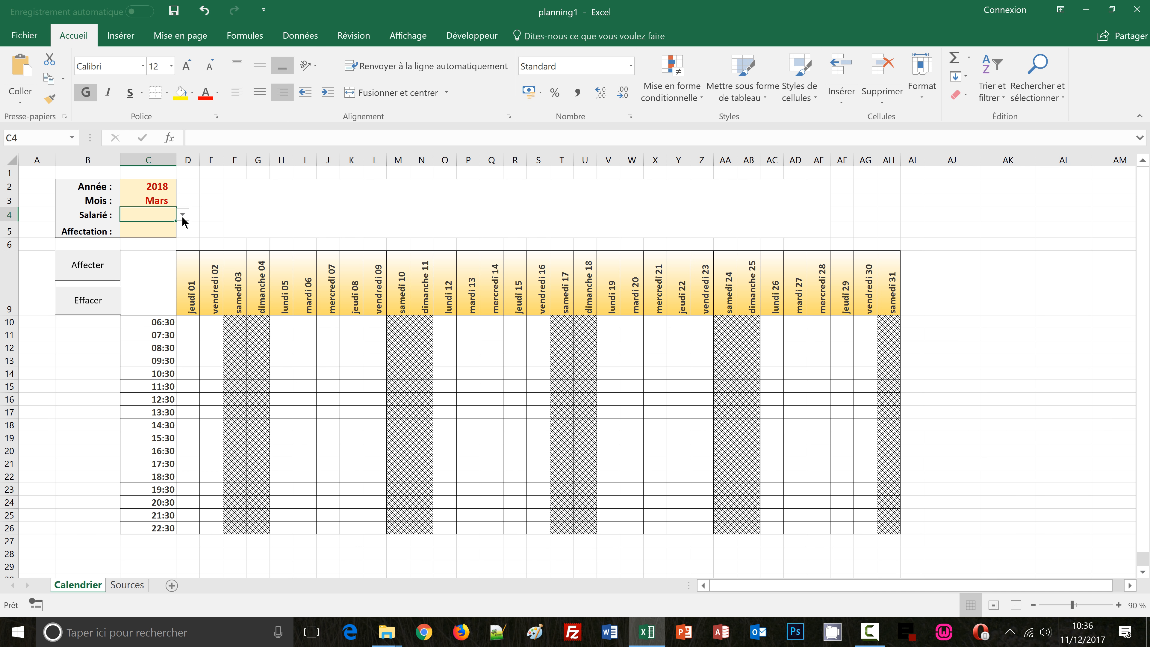
pyautogui.click(182, 214)
pyautogui.click(164, 227)
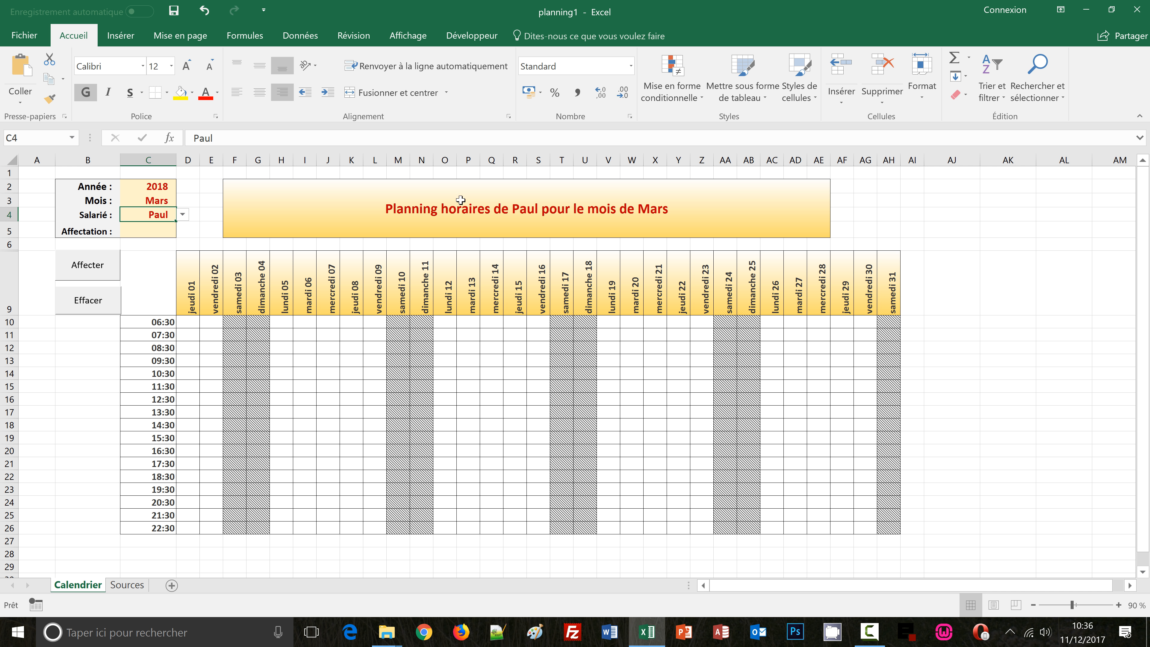
pyautogui.click(158, 232)
pyautogui.click(182, 231)
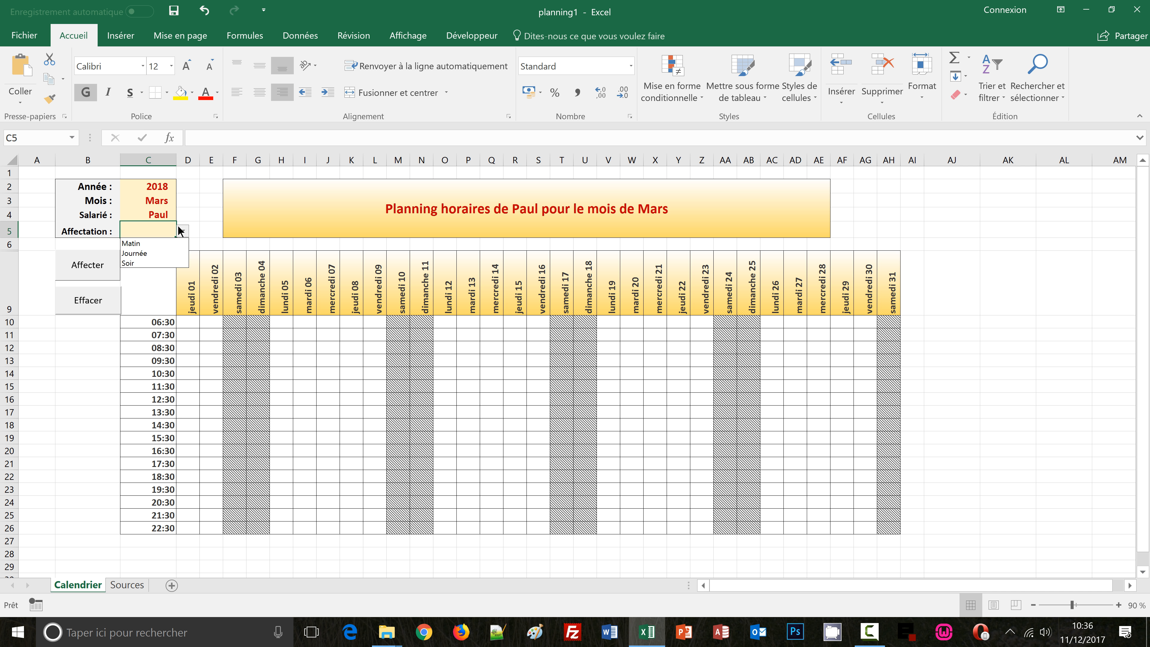
pyautogui.click(131, 244)
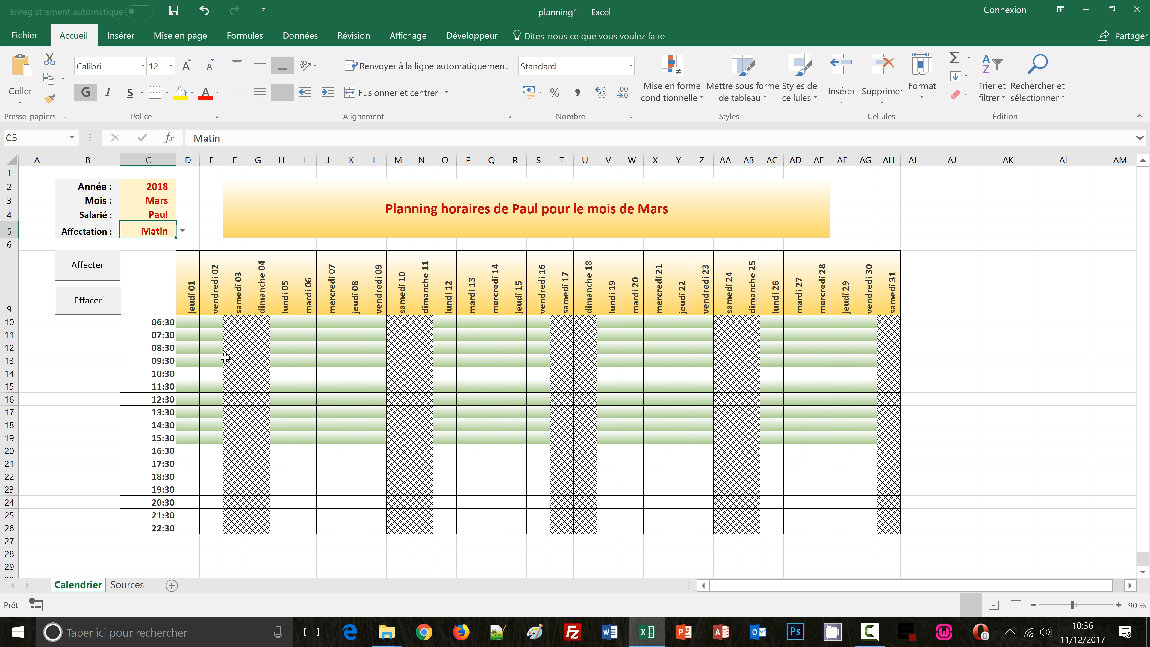
# Clear the shift for the first two days' morning hours, D10:E19, with the Effacer button
pyautogui.click(184, 320)
pyautogui.moveTo(184, 321); pyautogui.dragTo(202, 442)
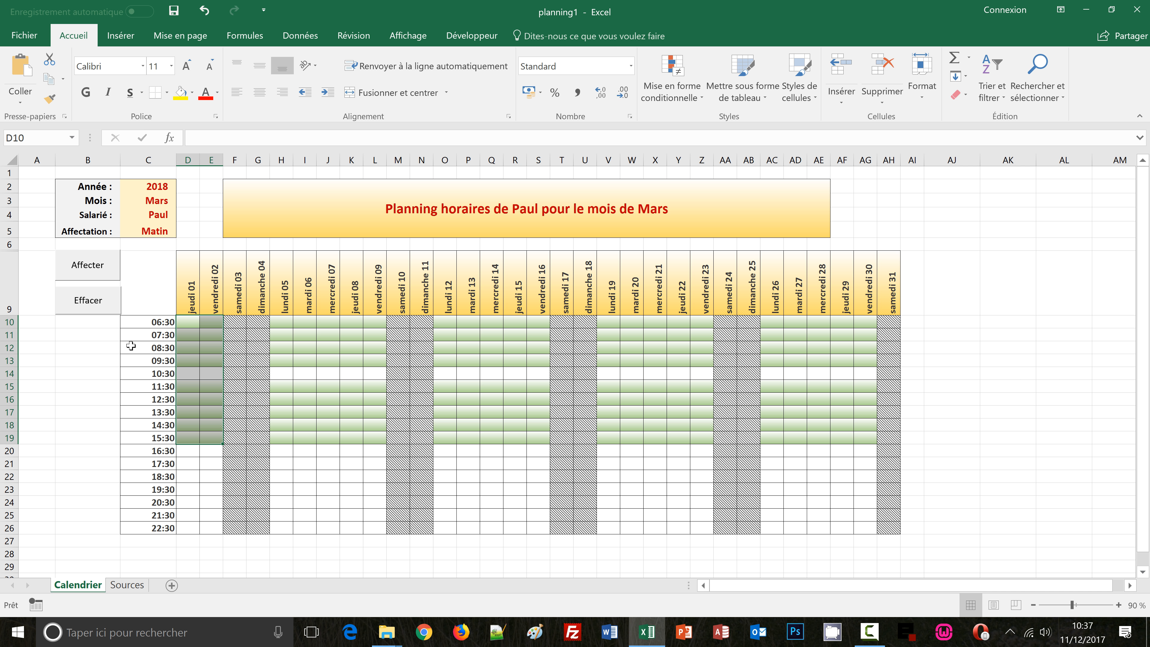
pyautogui.click(96, 302)
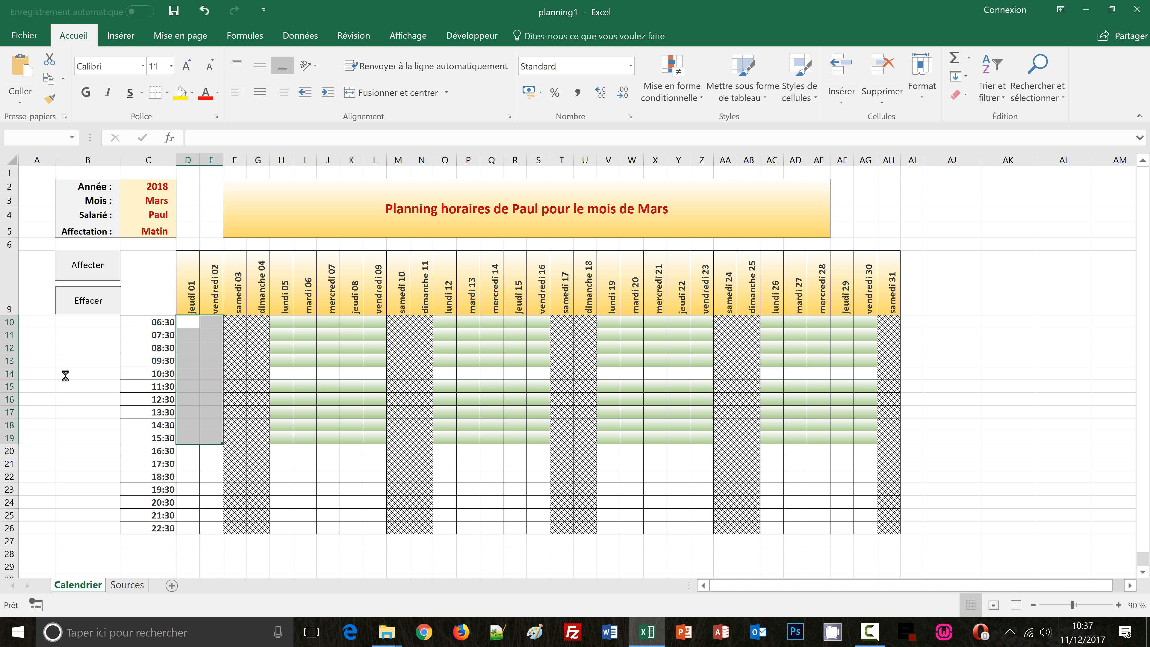
pyautogui.click(76, 379)
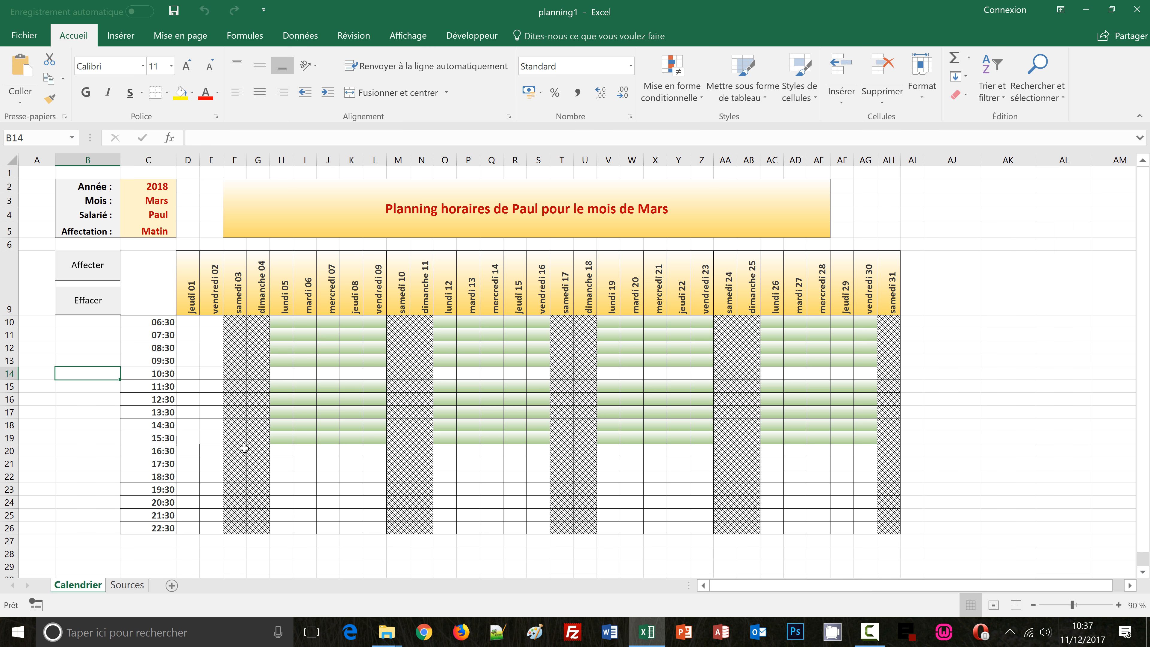
# Assign the shift to the first two days' evening hours, D20:E26, with the Affecter button
pyautogui.scroll(-1, 1076, 413)
pyautogui.scroll(1, 1076, 413)
pyautogui.click(52, 402)
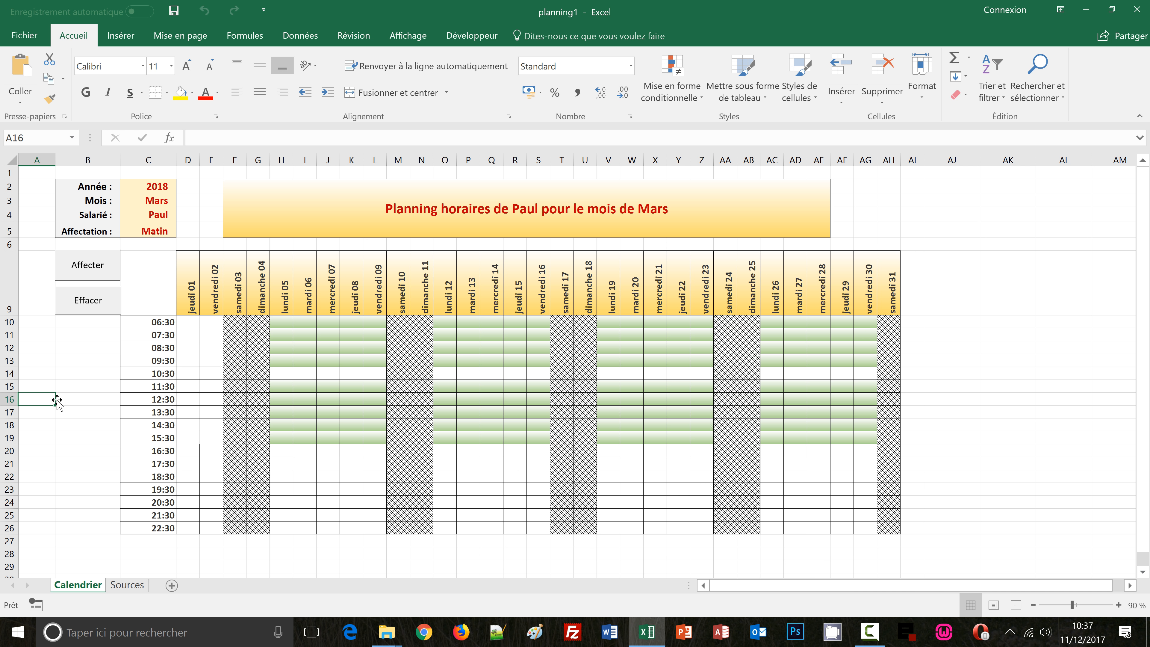
pyautogui.moveTo(186, 447); pyautogui.dragTo(204, 526)
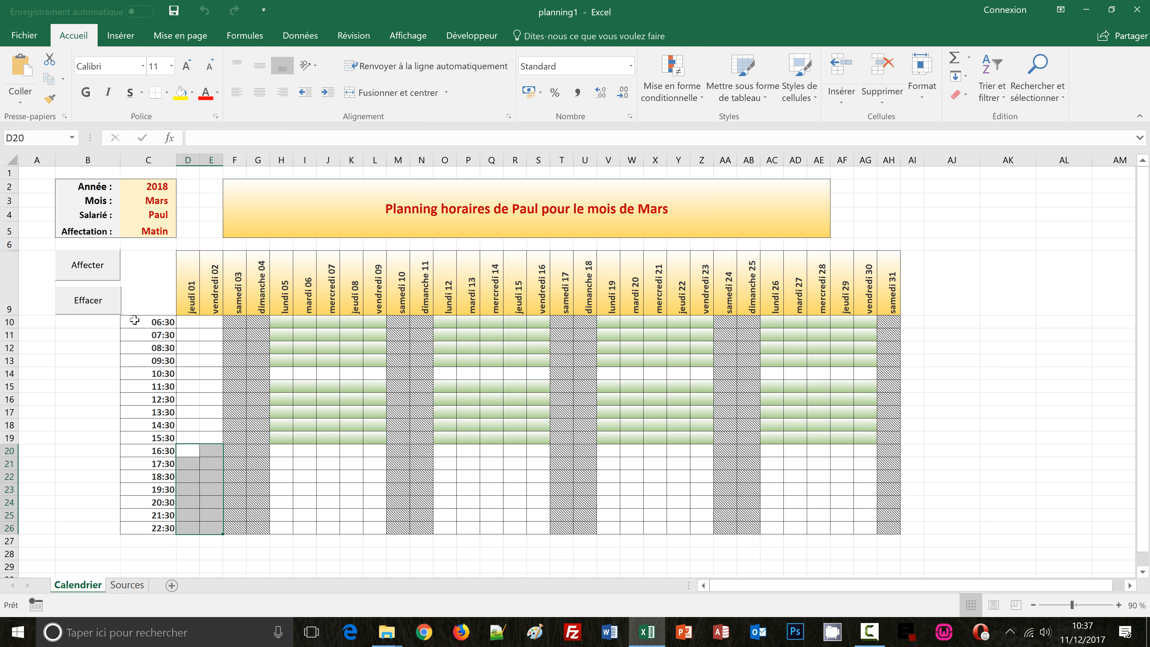
pyautogui.click(88, 267)
pyautogui.click(62, 375)
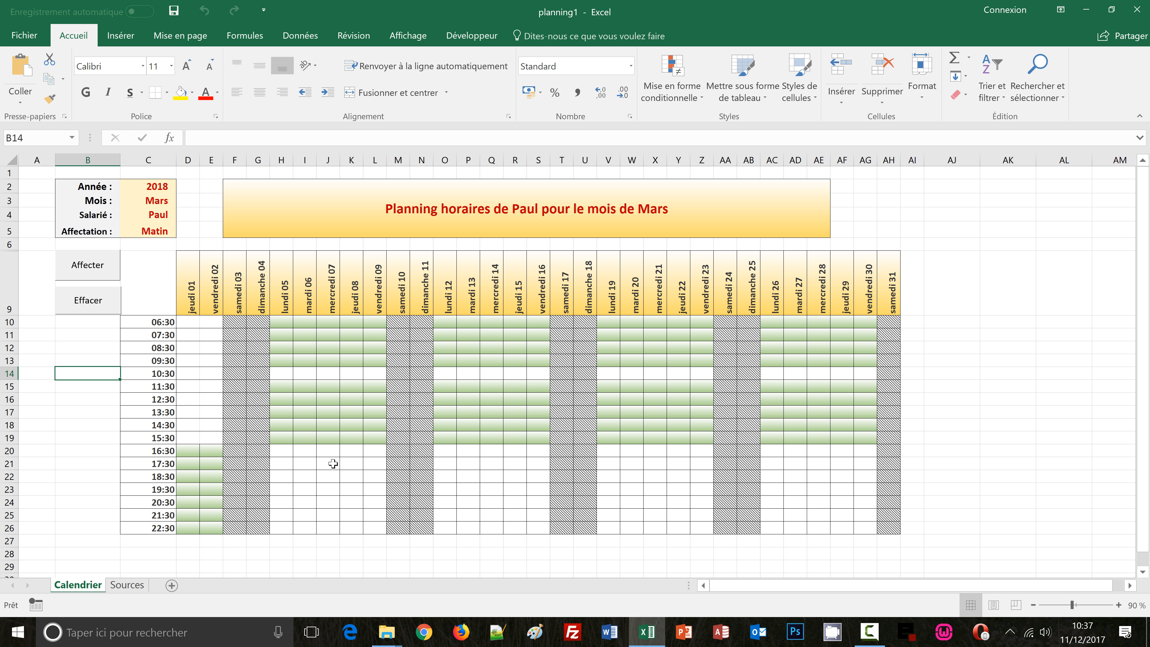
# Open the print preview of the planning and return to the sheet
pyautogui.hotkey('ctrl', 'p')
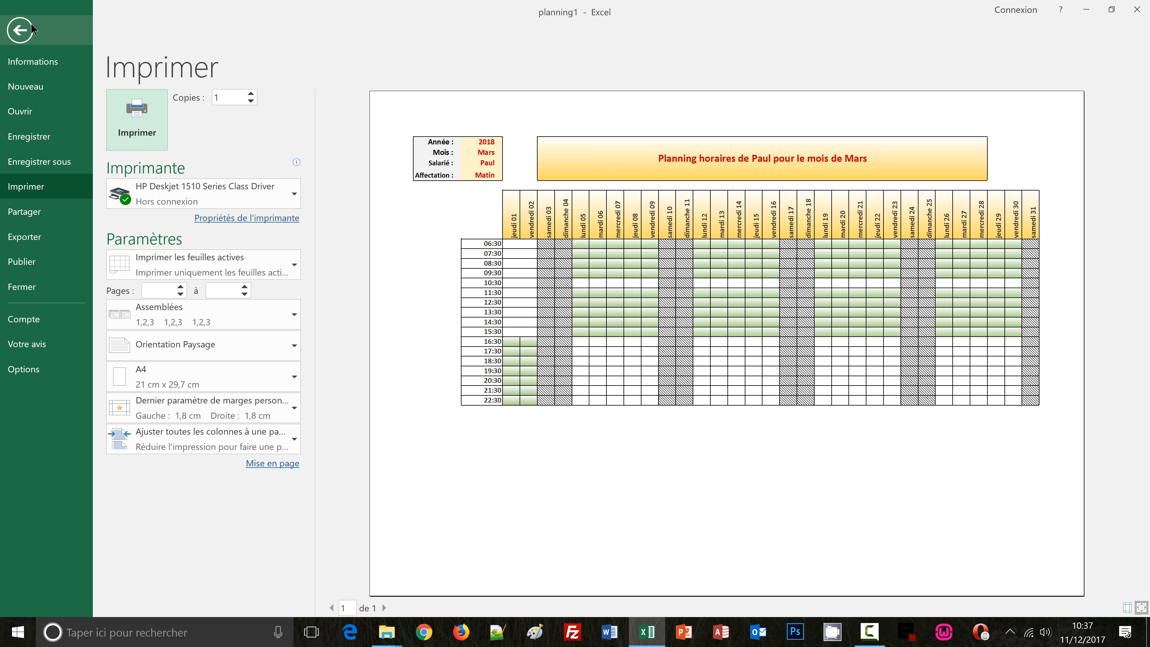
pyautogui.click(23, 30)
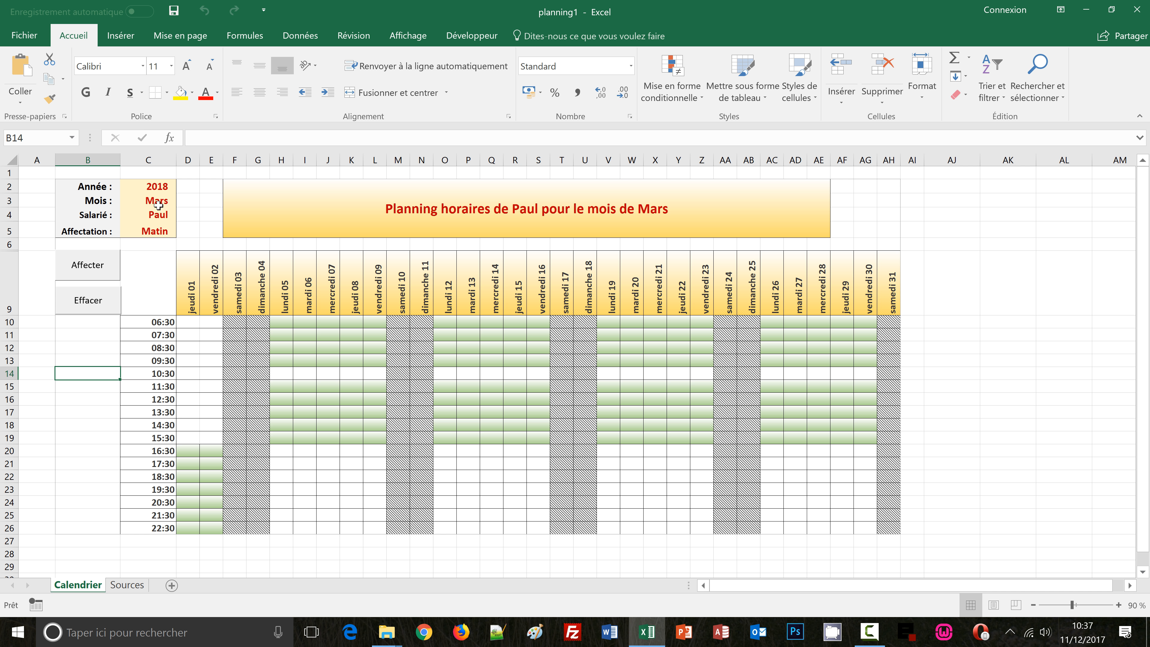
# Change the month in C3 to Février
pyautogui.click(157, 203)
pyautogui.click(181, 201)
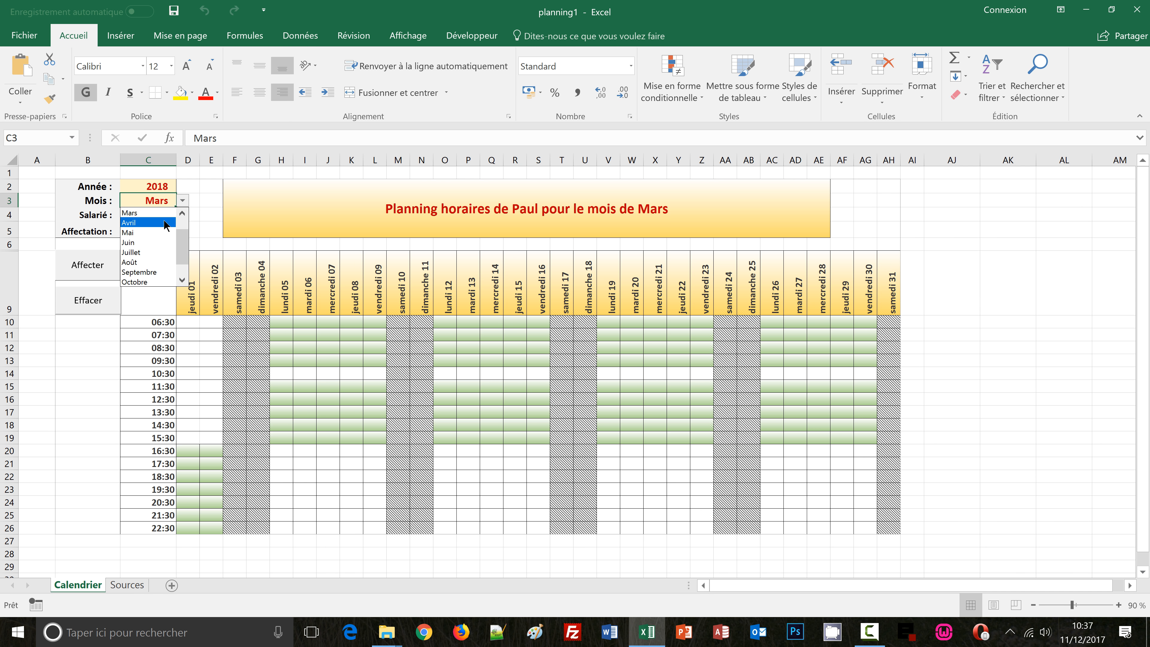
pyautogui.click(161, 218)
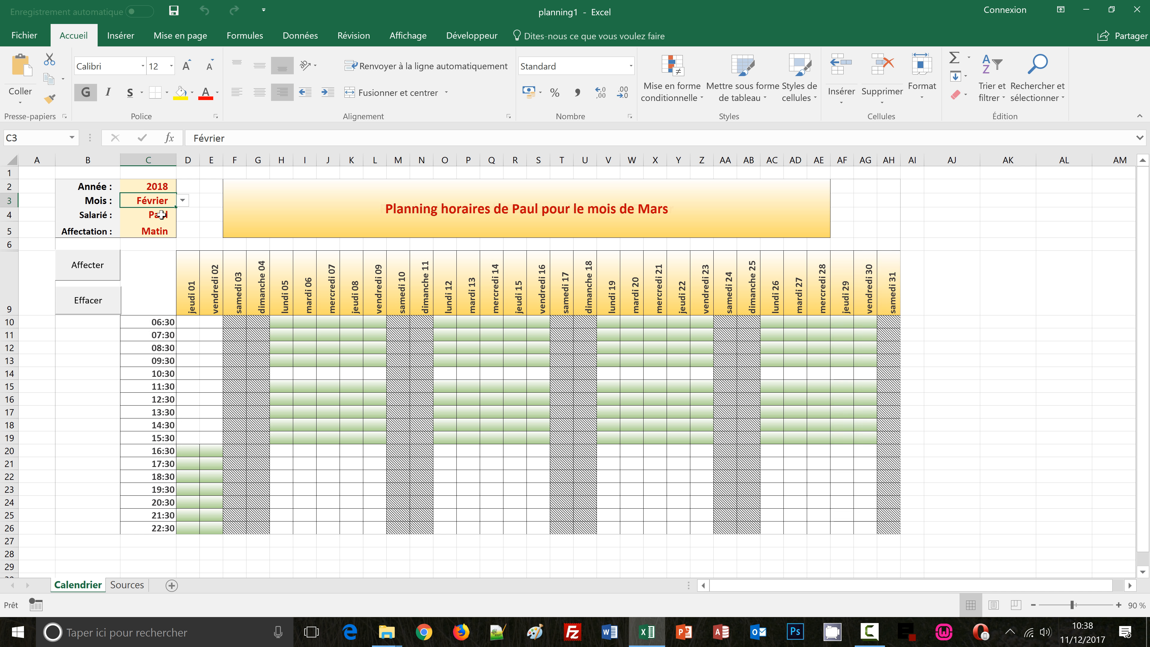